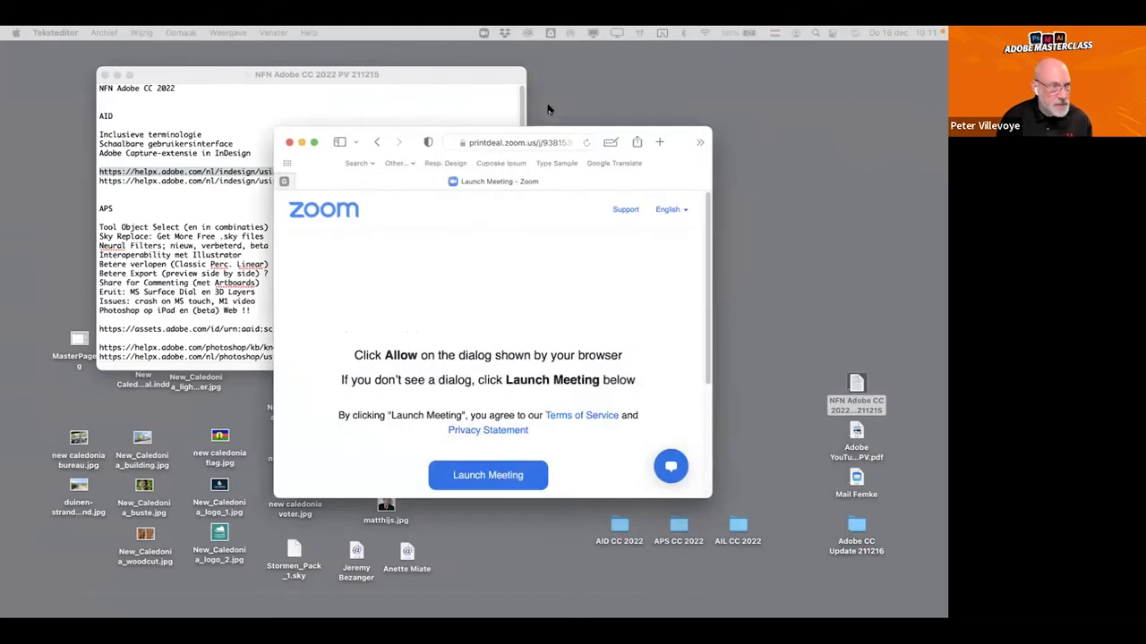
Load Adobe's InDesign what's-new help page in Safari and enlarge the browser window.
click(495, 117)
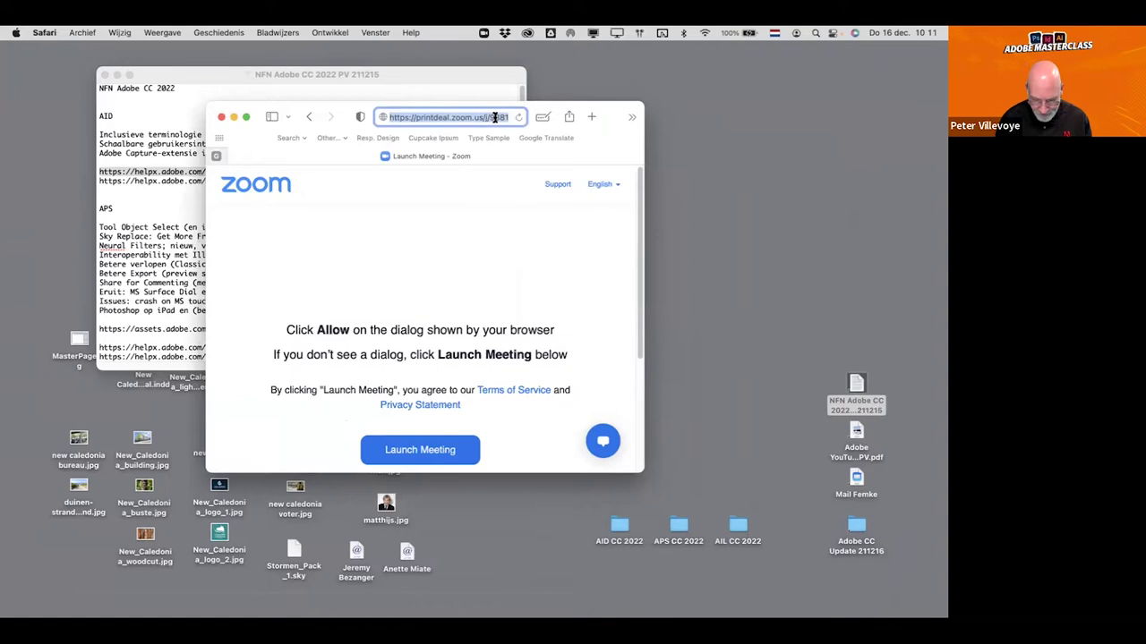
key(super+v)
key(Return)
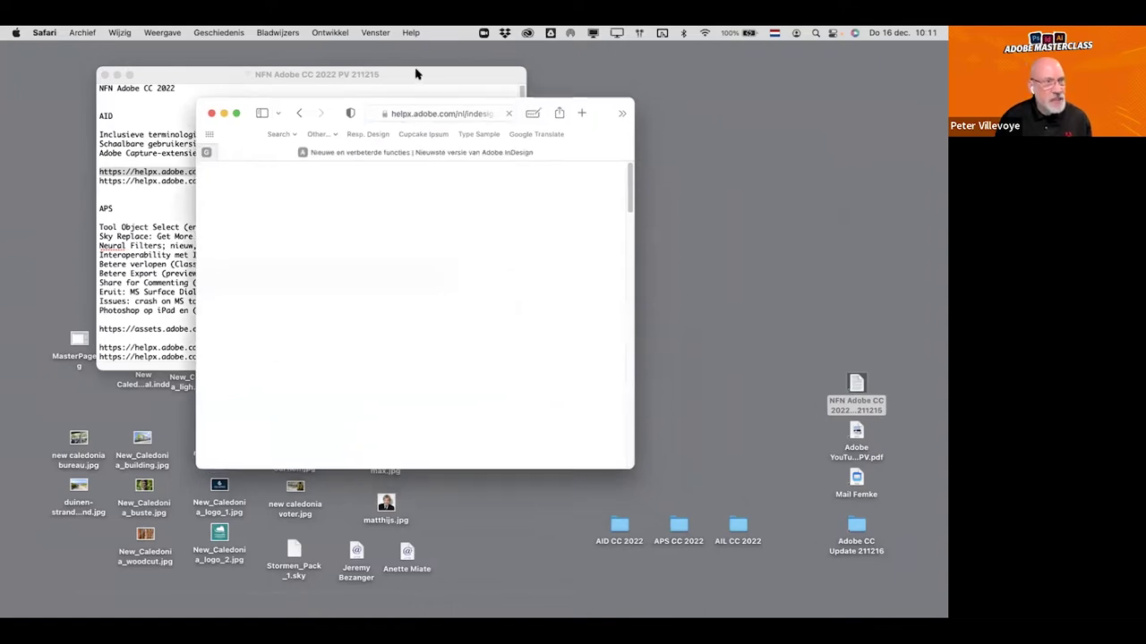
drag(608, 143, 435, 102)
drag(469, 428, 912, 598)
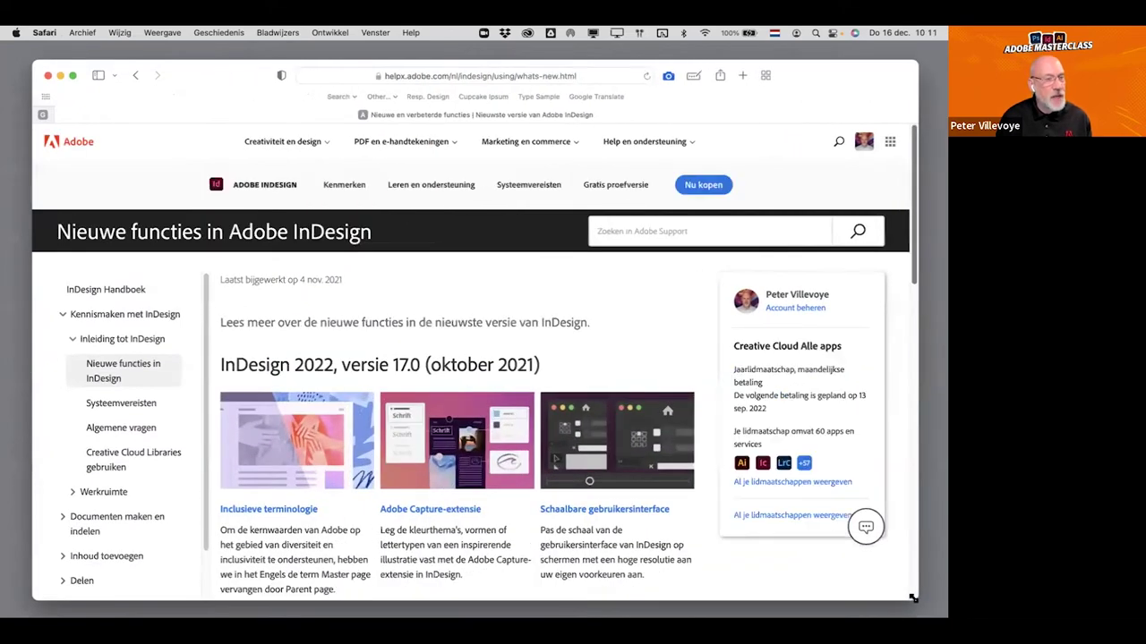
Scroll through the help page, then minimize Safari and select the MasterPage image on the desktop.
scroll(514, 394, down, 2)
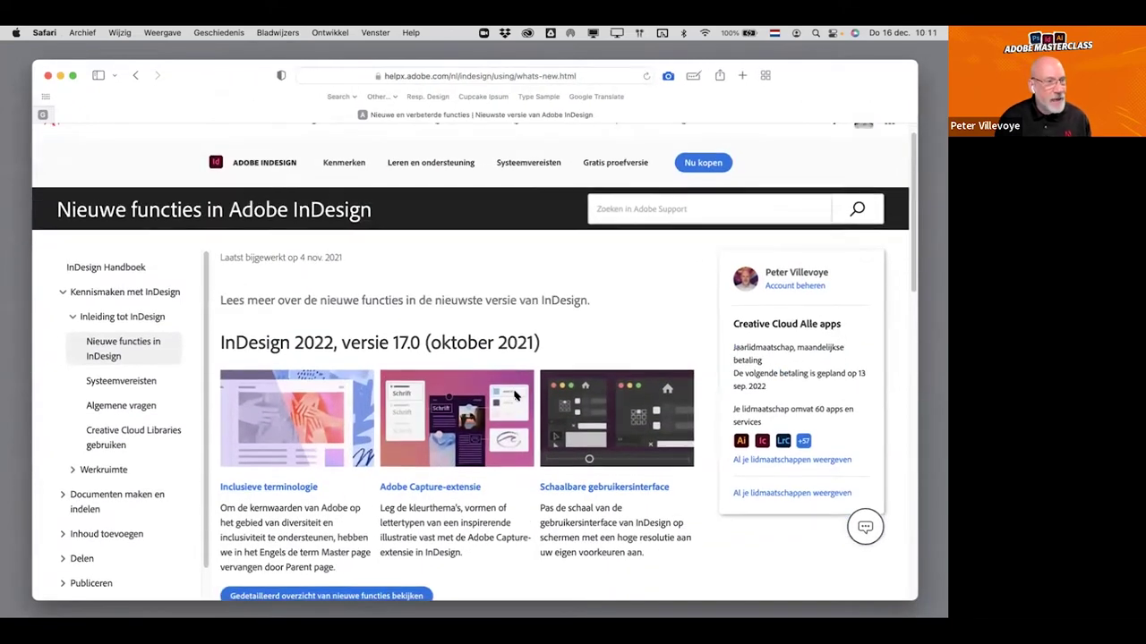
scroll(515, 395, down, 1)
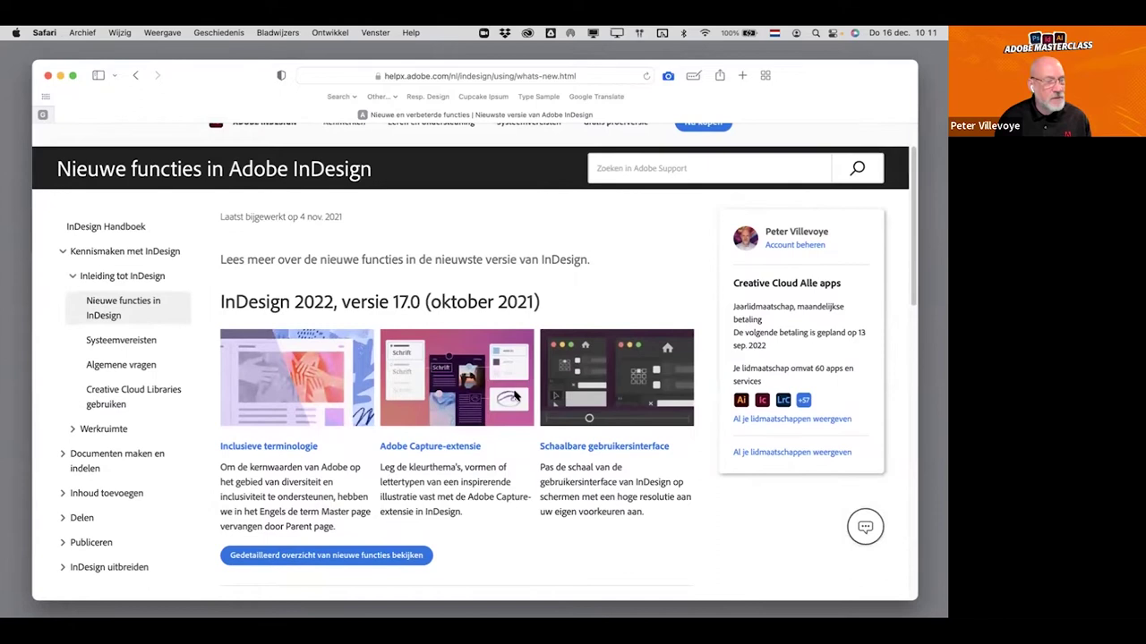
scroll(515, 395, up, 1)
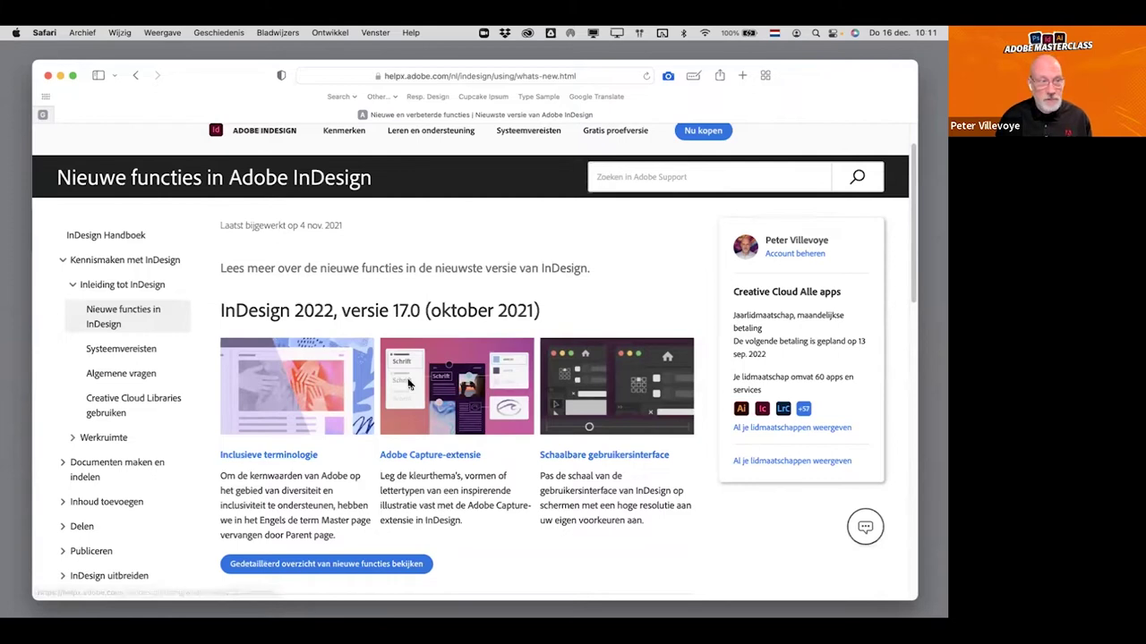
scroll(341, 372, down, 1)
scroll(340, 372, up, 3)
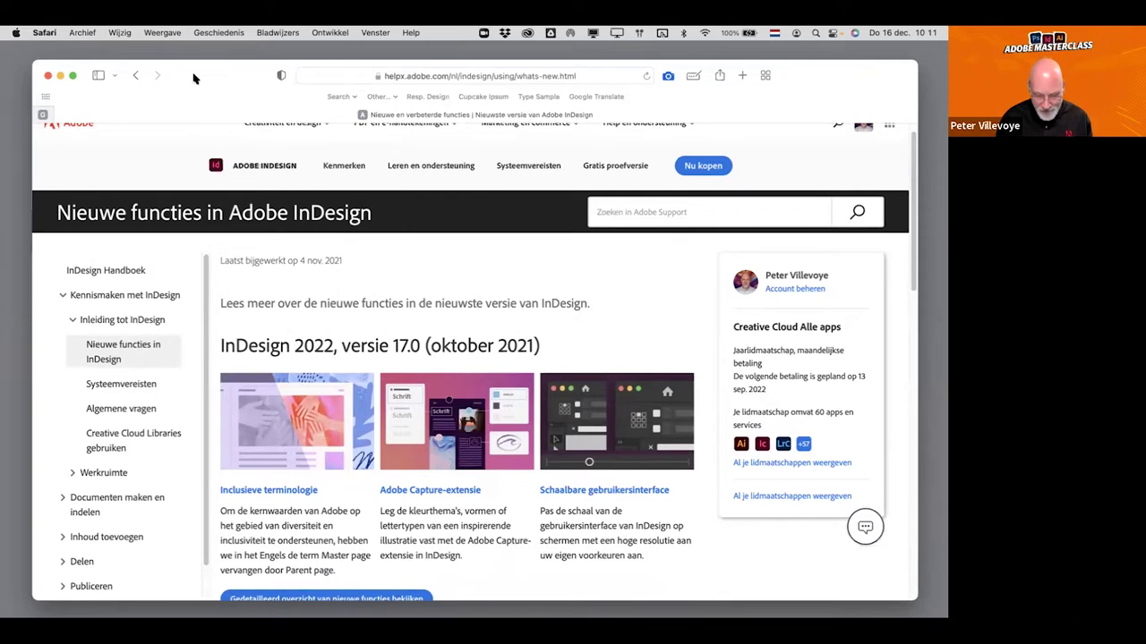
key(super+m)
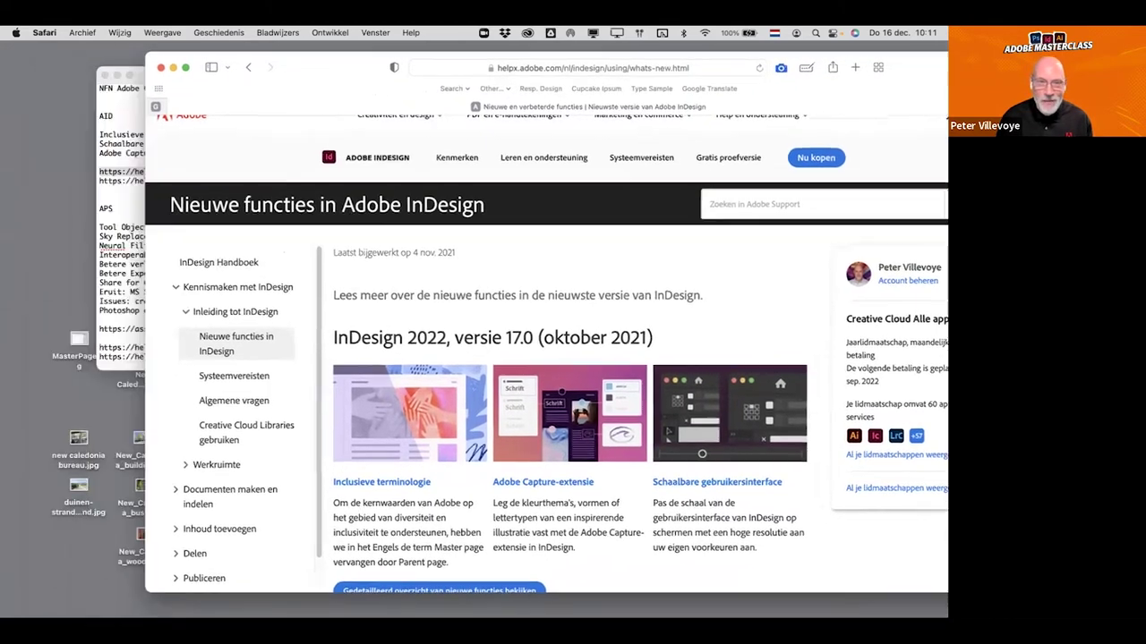
click(78, 340)
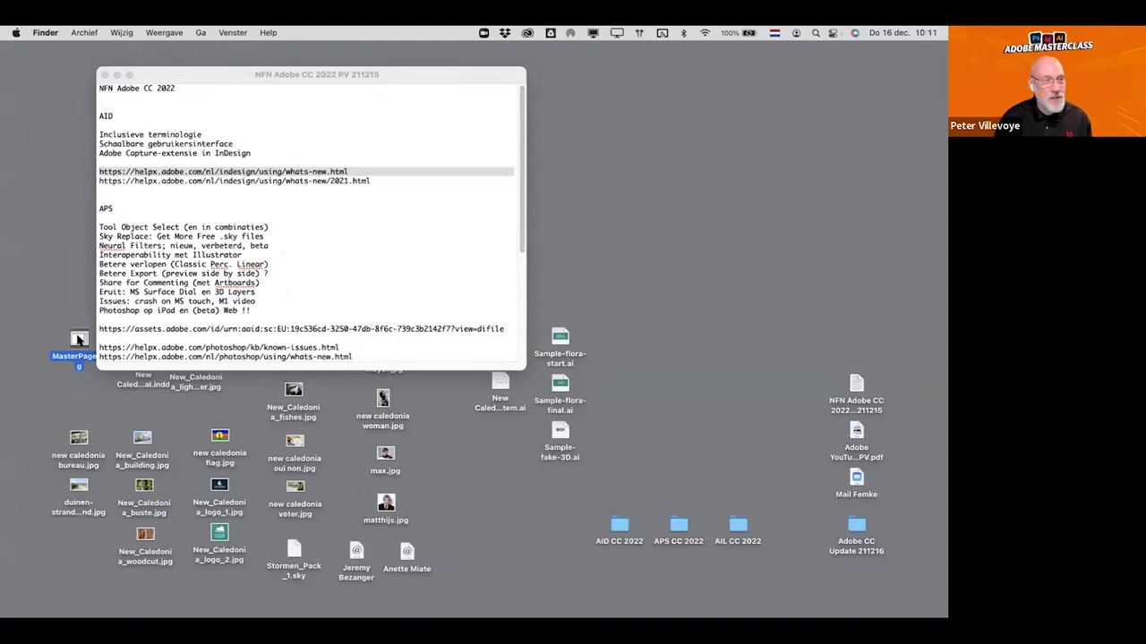
Quick Look MasterPage.jpg, close the preview, and reopen the InDesign help page from the note's link.
key(space)
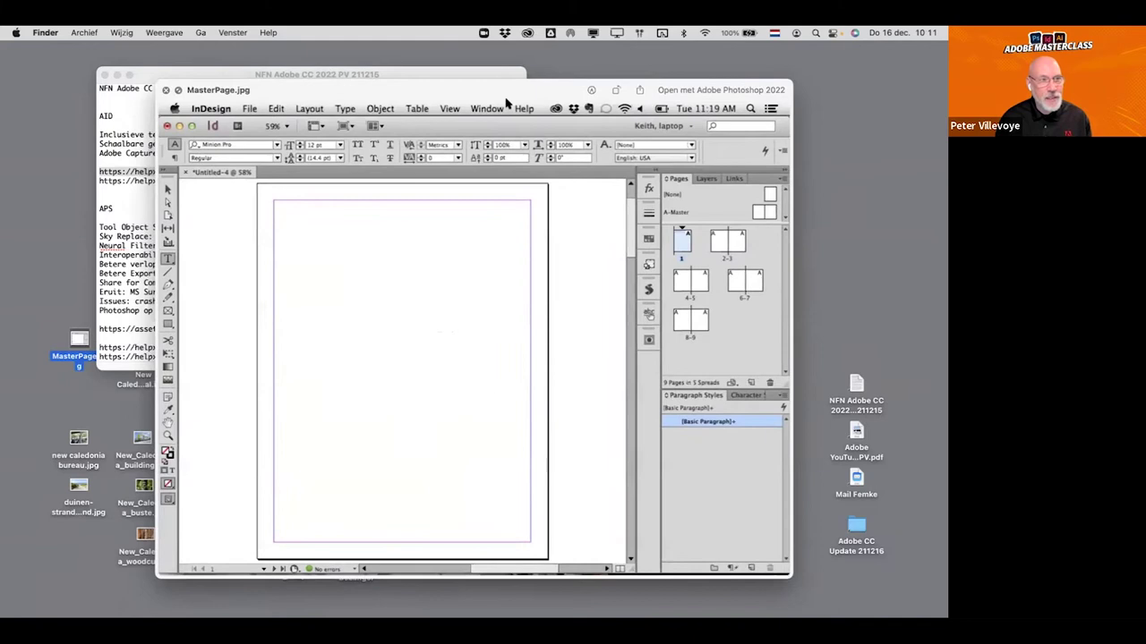
drag(490, 103, 391, 85)
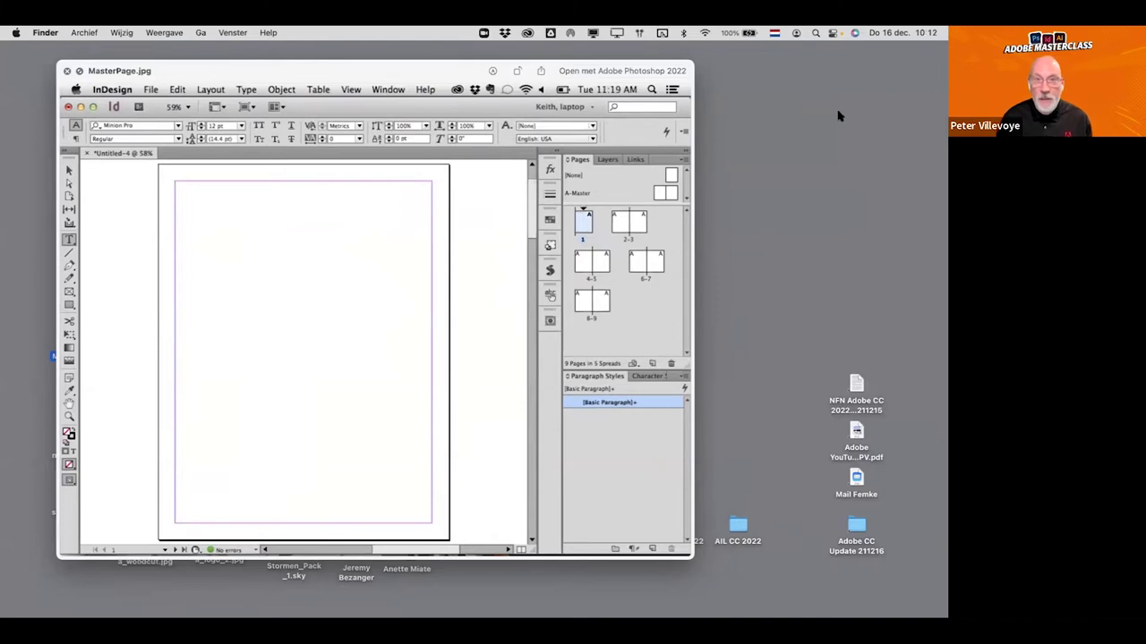
key(space)
click(224, 171)
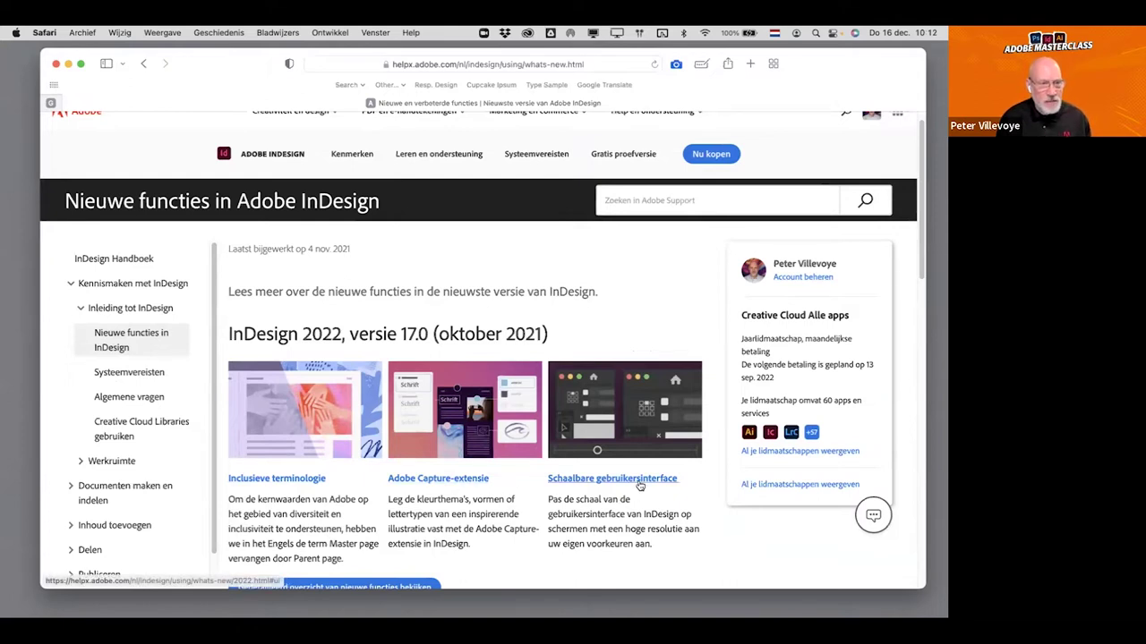
Launch Adobe InDesign 2022 from the Dock and move its empty window to the top-left.
key(super)
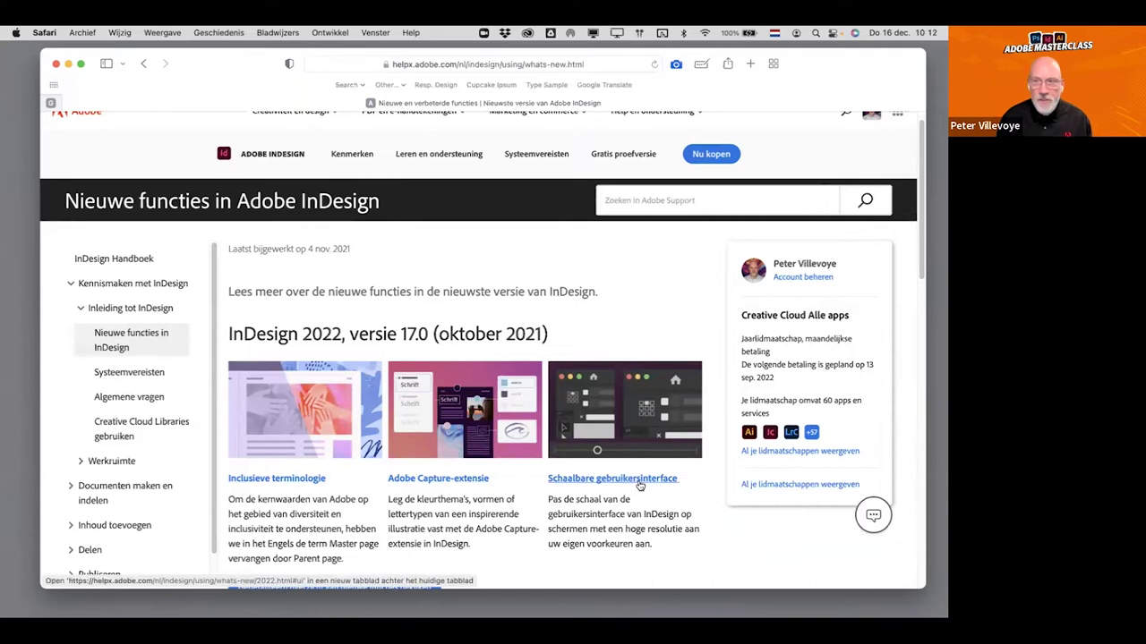
click(394, 610)
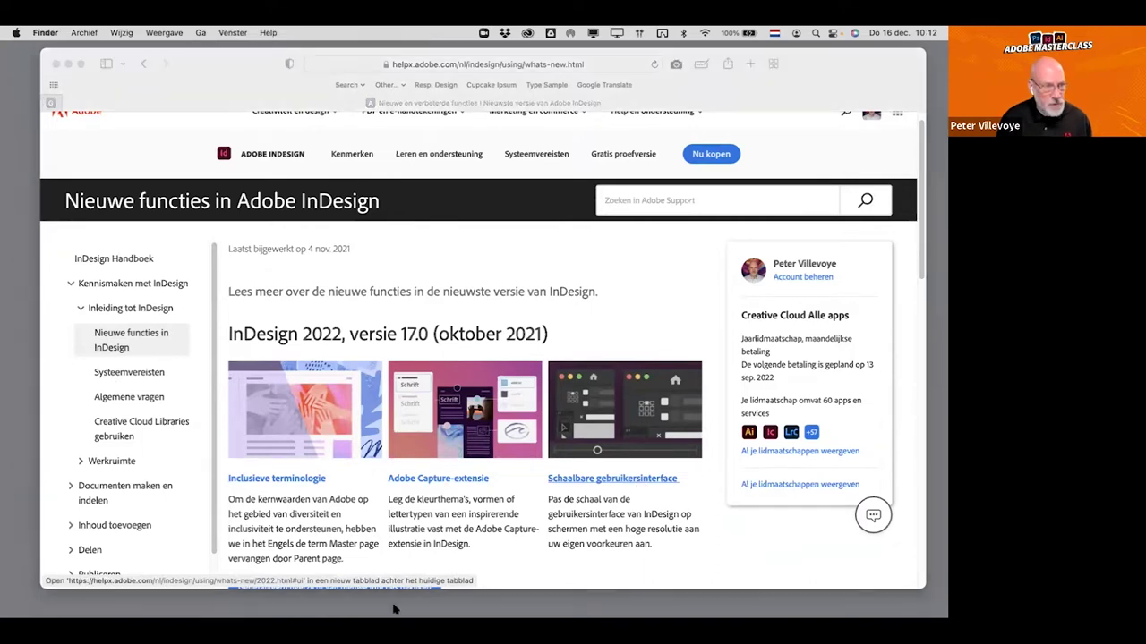
mouse_move(398, 614)
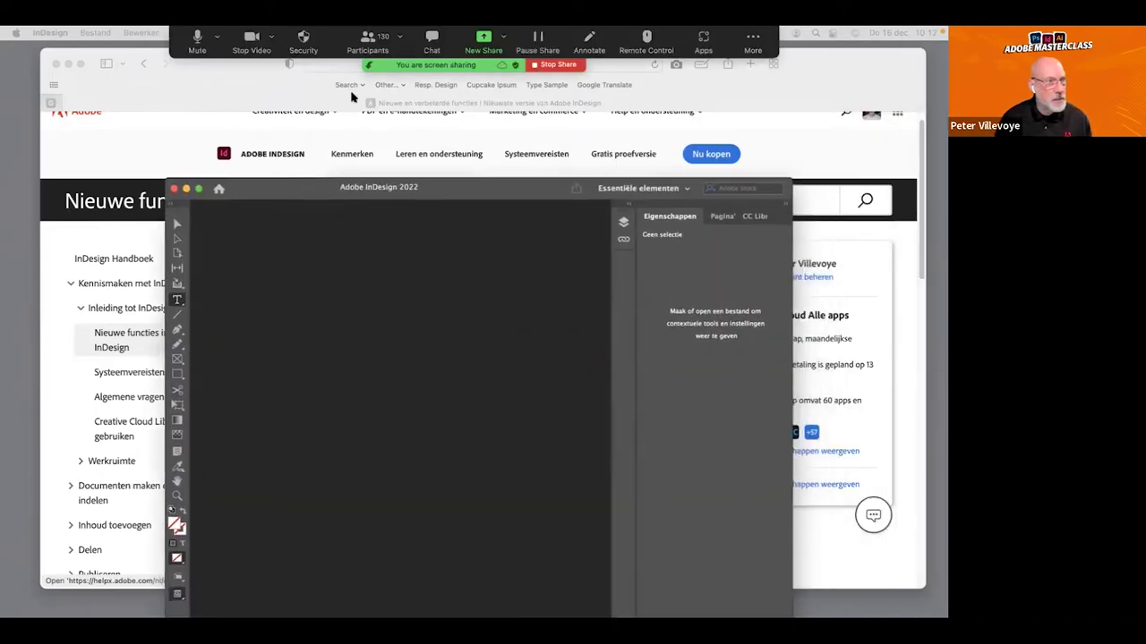
drag(366, 186, 130, 32)
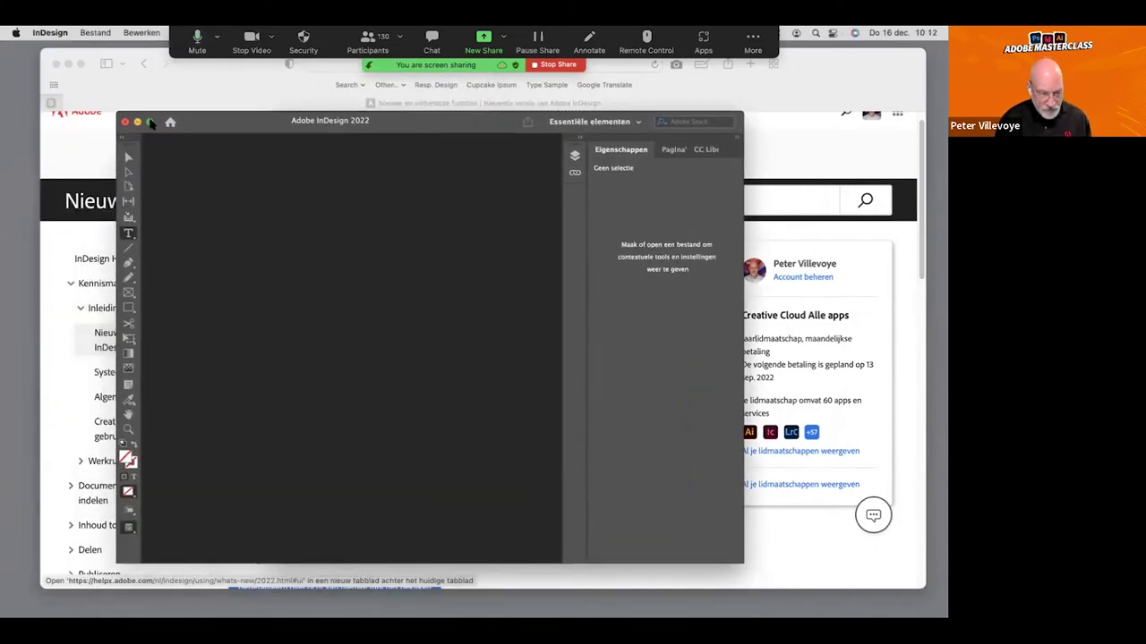
Switch the empty InDesign 2022 window to full screen.
click(150, 121)
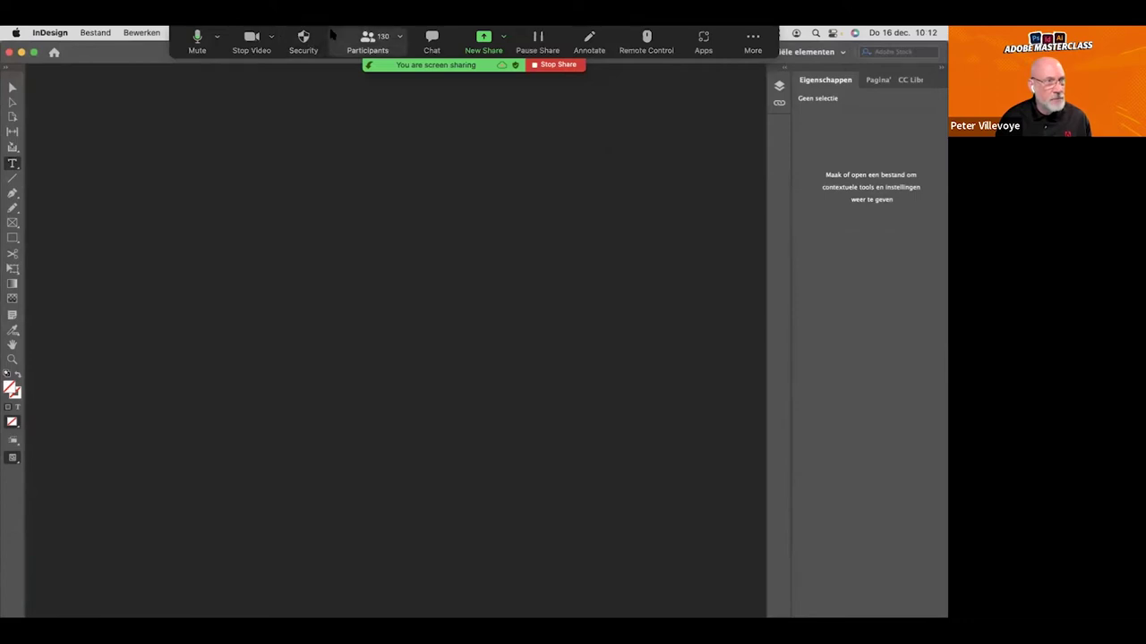
drag(369, 43, 591, 132)
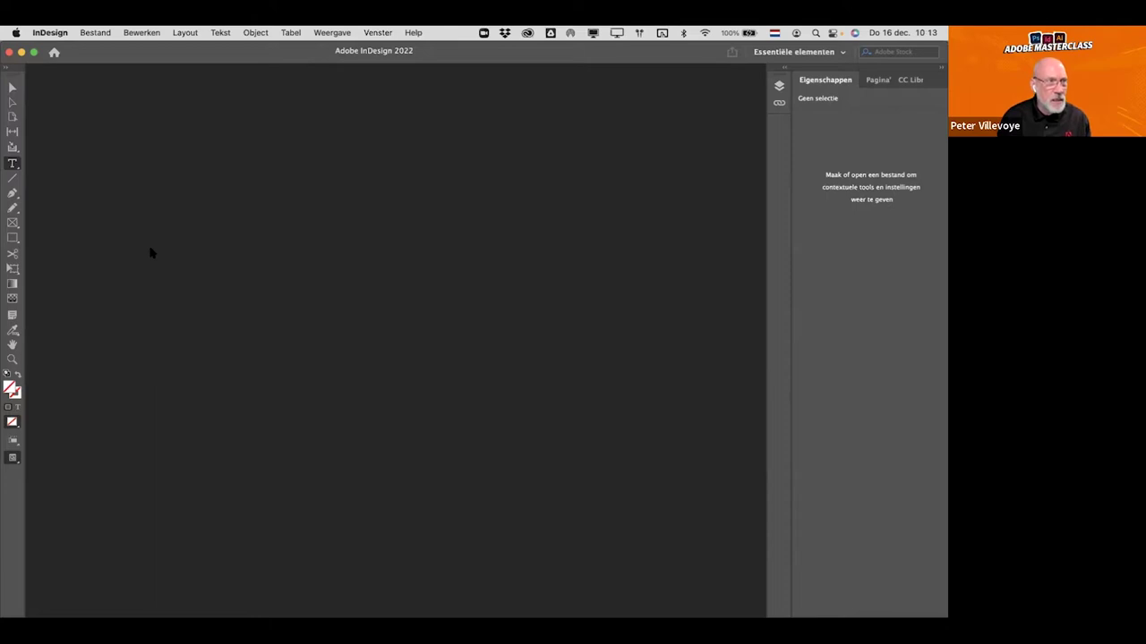
Set Schaal van gebruikersinterface midway between Klein and Groot, and postpone the restart with Later.
click(94, 32)
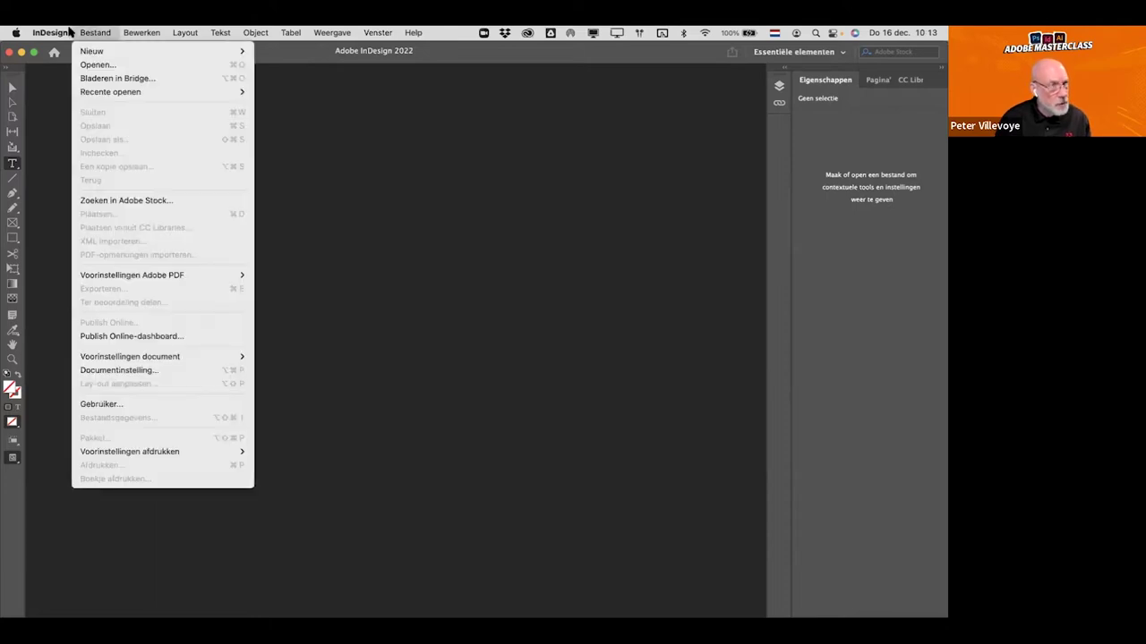
mouse_move(54, 32)
mouse_move(56, 65)
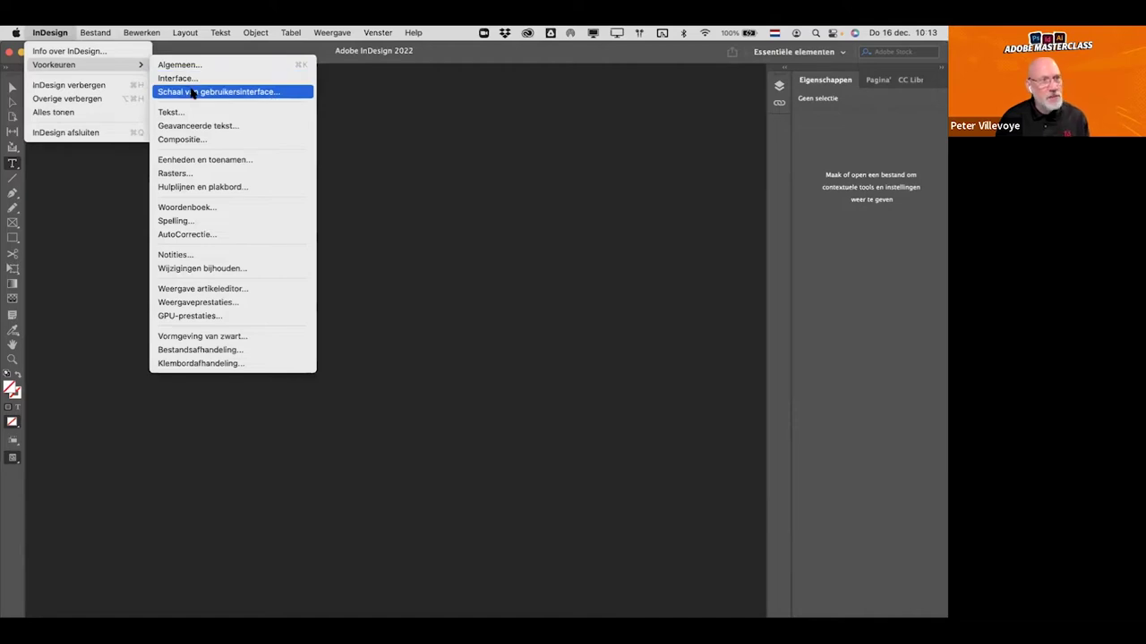
click(192, 94)
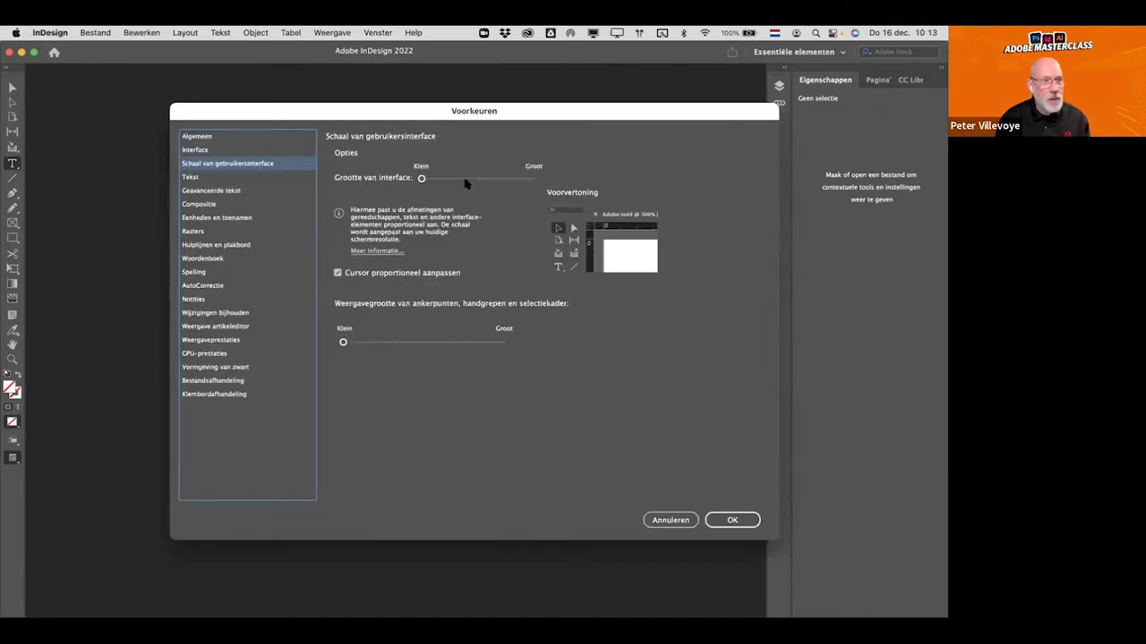
drag(421, 178, 535, 179)
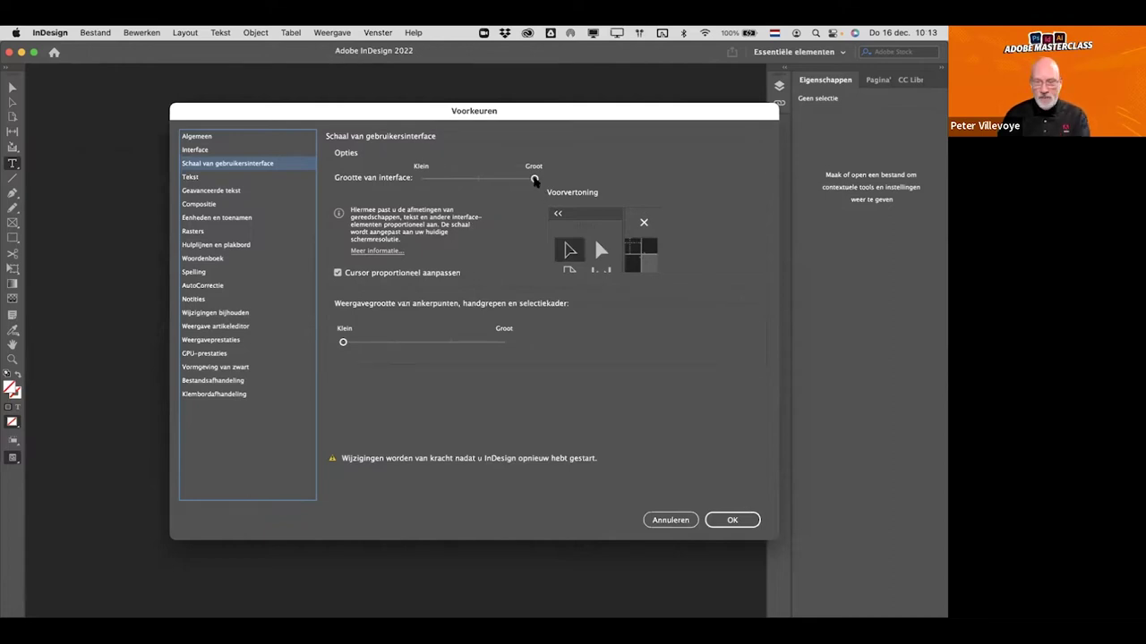
mouse_move(534, 180)
mouse_down()
mouse_move(438, 183)
mouse_move(535, 180)
mouse_up()
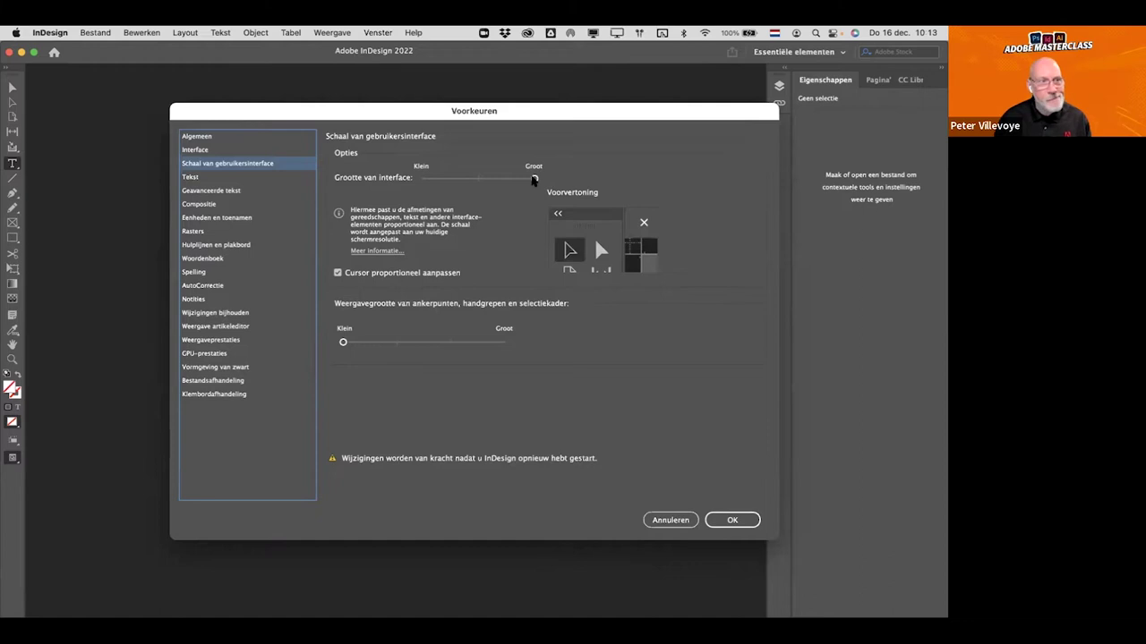
drag(534, 180, 422, 179)
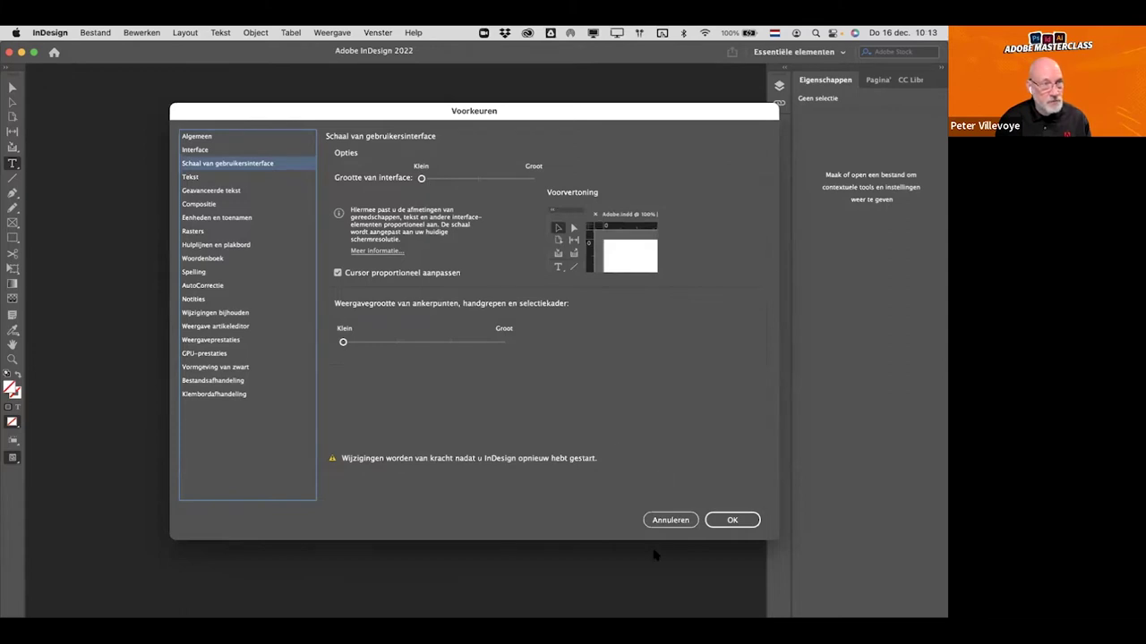
drag(430, 178, 463, 180)
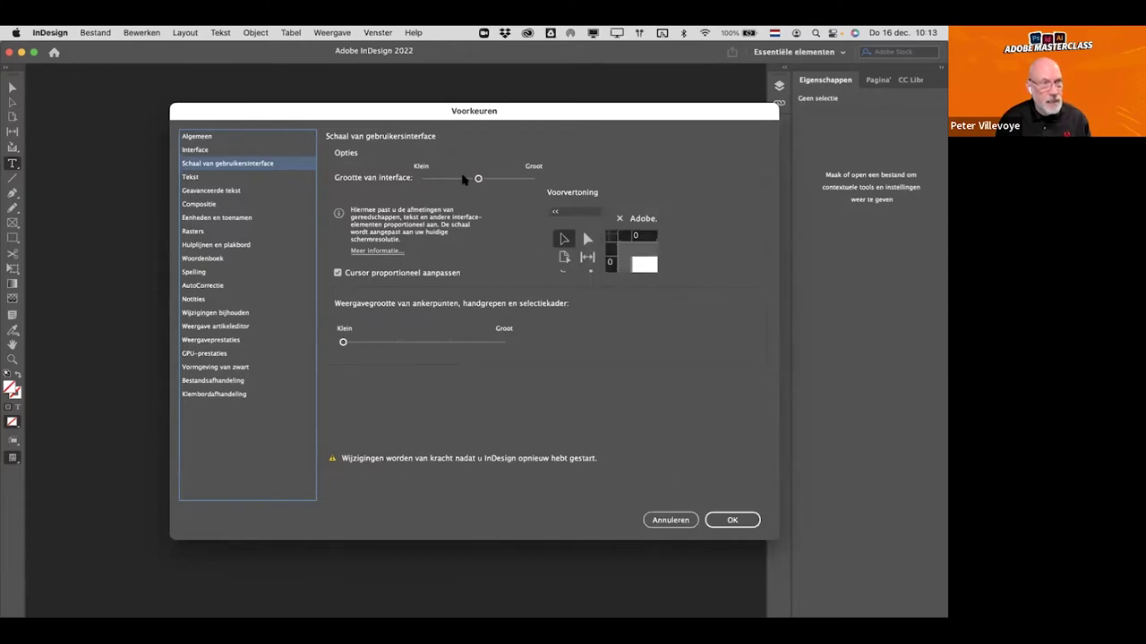
click(731, 520)
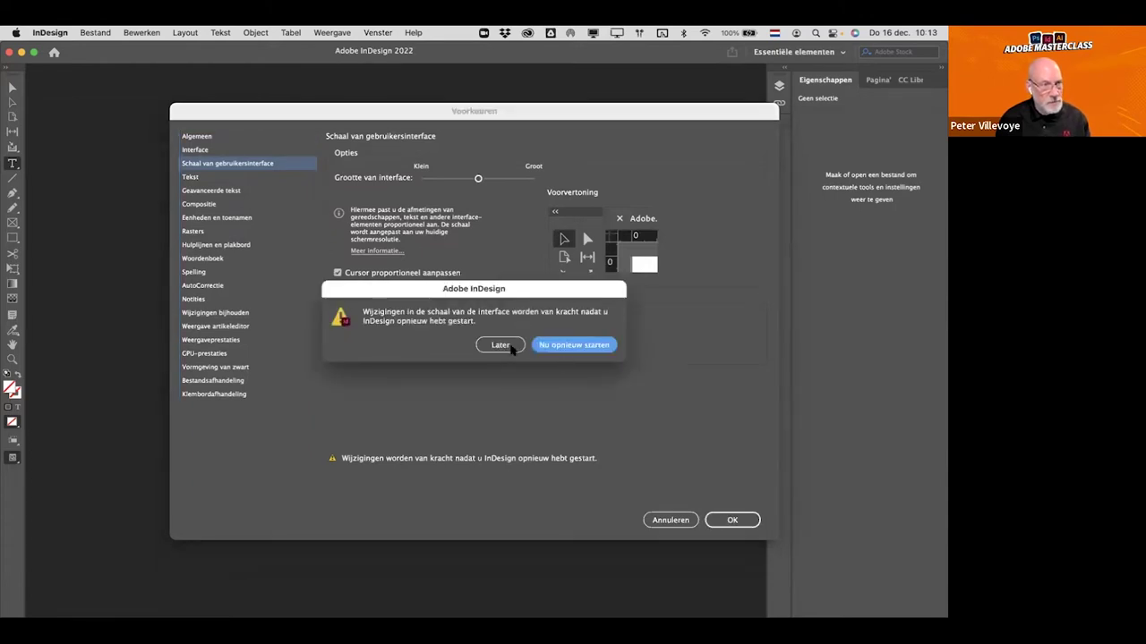
click(500, 345)
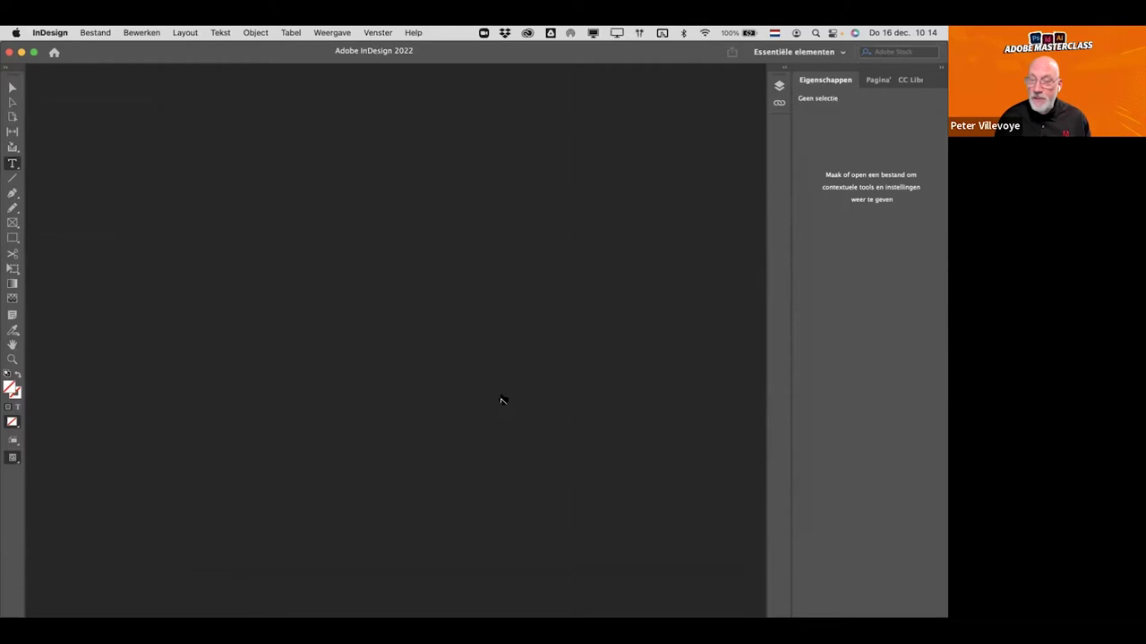
Minimize Safari's help page and reveal the desktop's New Caledonia and layout files with F11.
key(super+Tab)
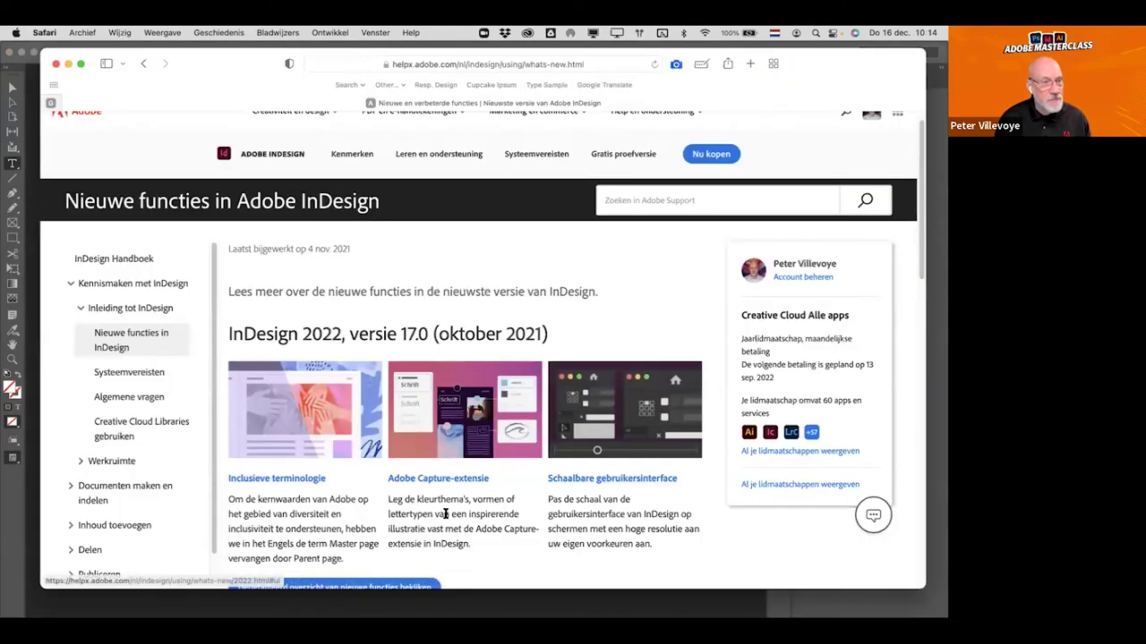
scroll(432, 486, down, 2)
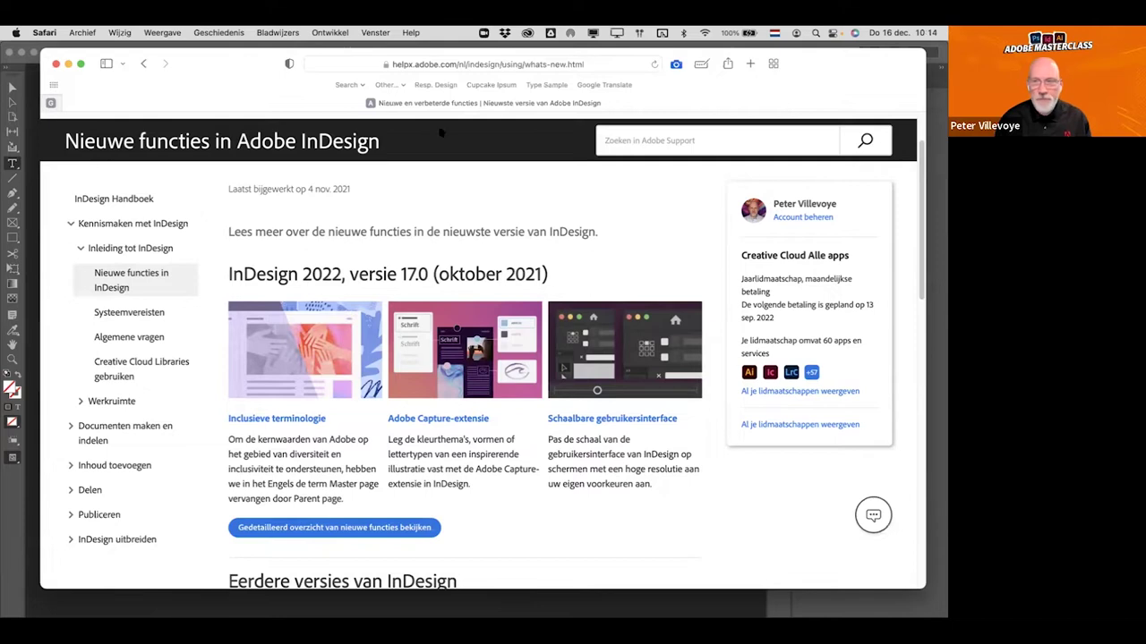
key(super+m)
click(534, 369)
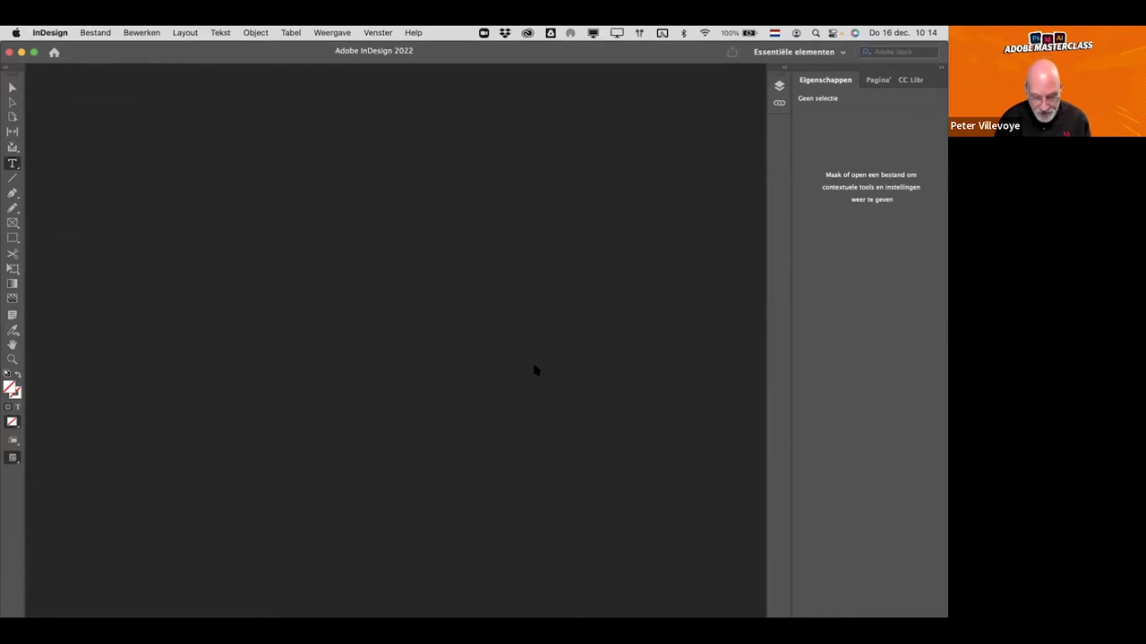
key(F11)
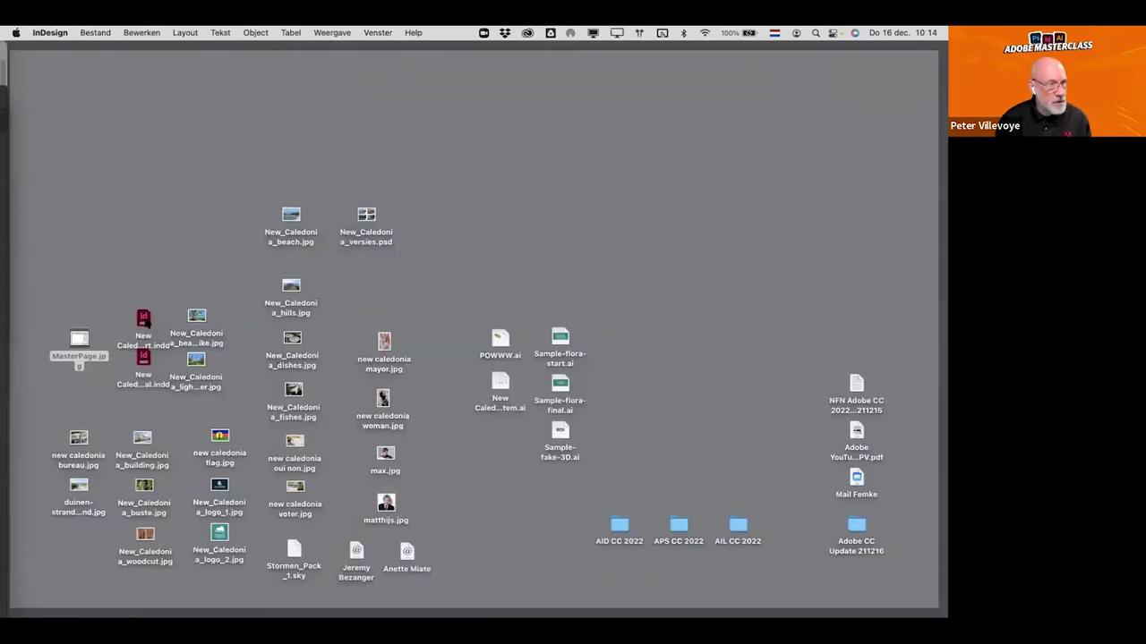
Open New Caledonia start.indd by dragging it onto InDesign and switch to the Selection tool.
drag(144, 322, 153, 334)
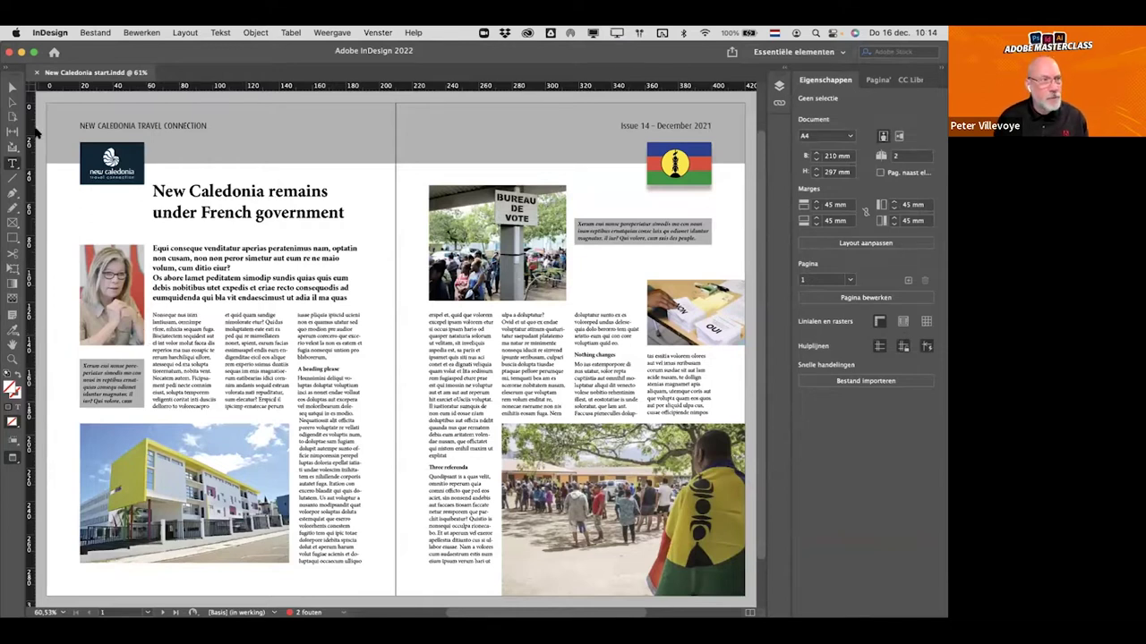
click(12, 87)
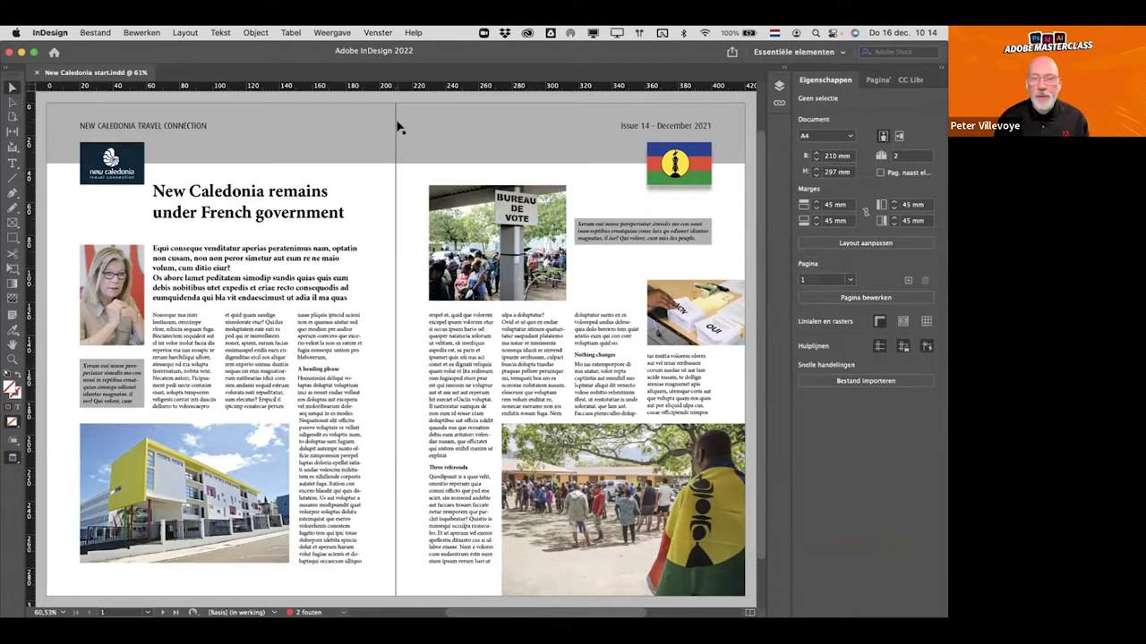
click(378, 32)
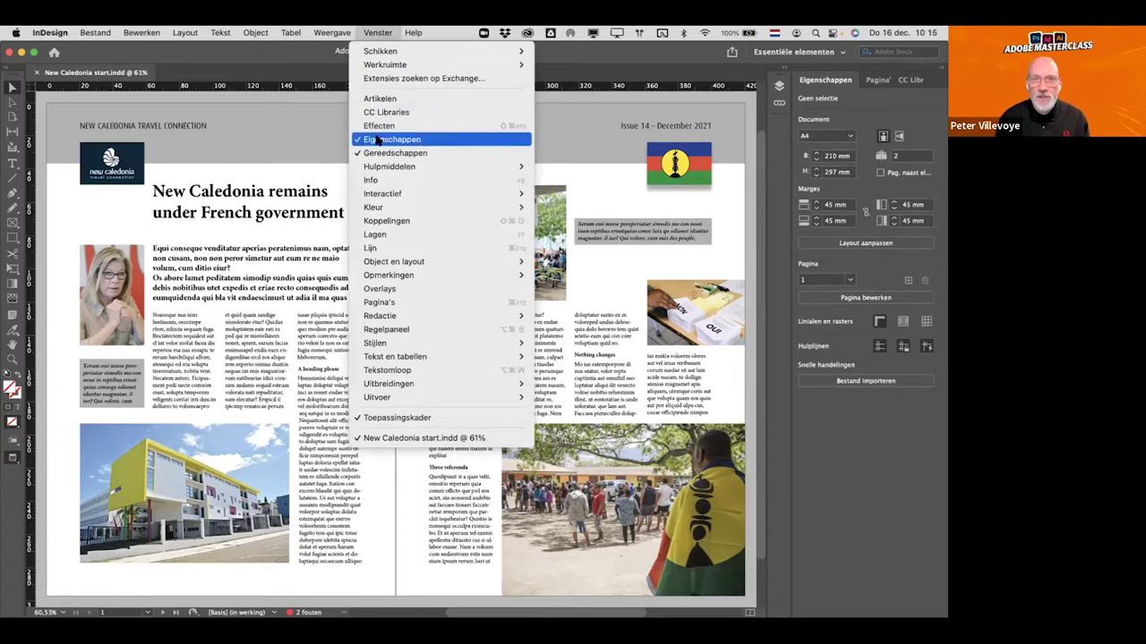
click(377, 31)
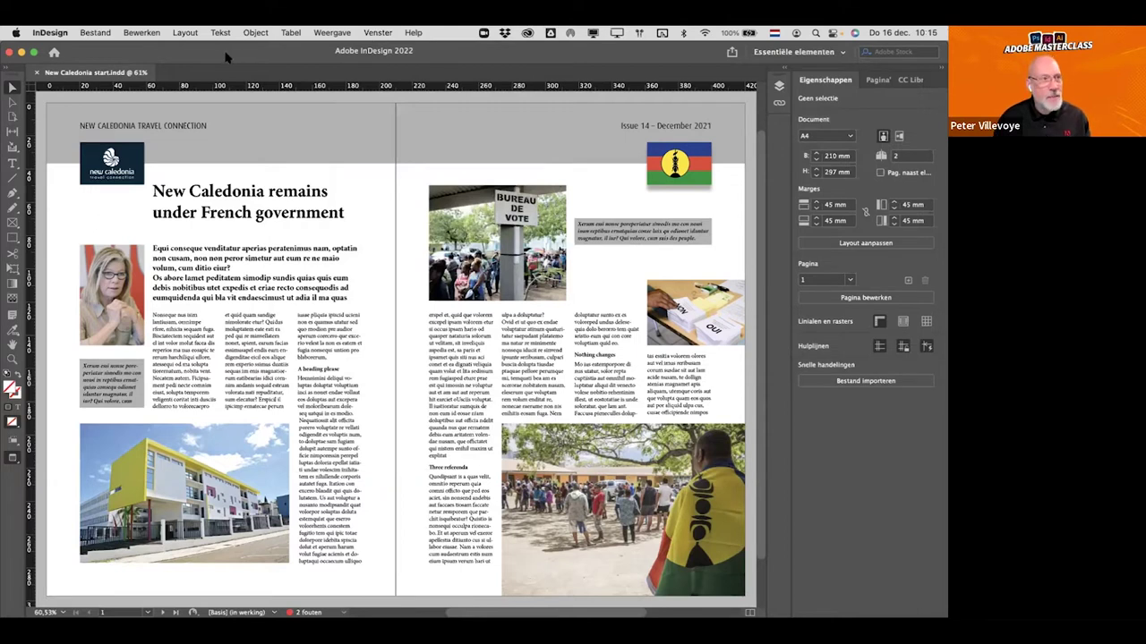
Open and close the empty Extraheren uit afbeelding > Kleurthema's dialog, then select the yellow building photo.
click(255, 32)
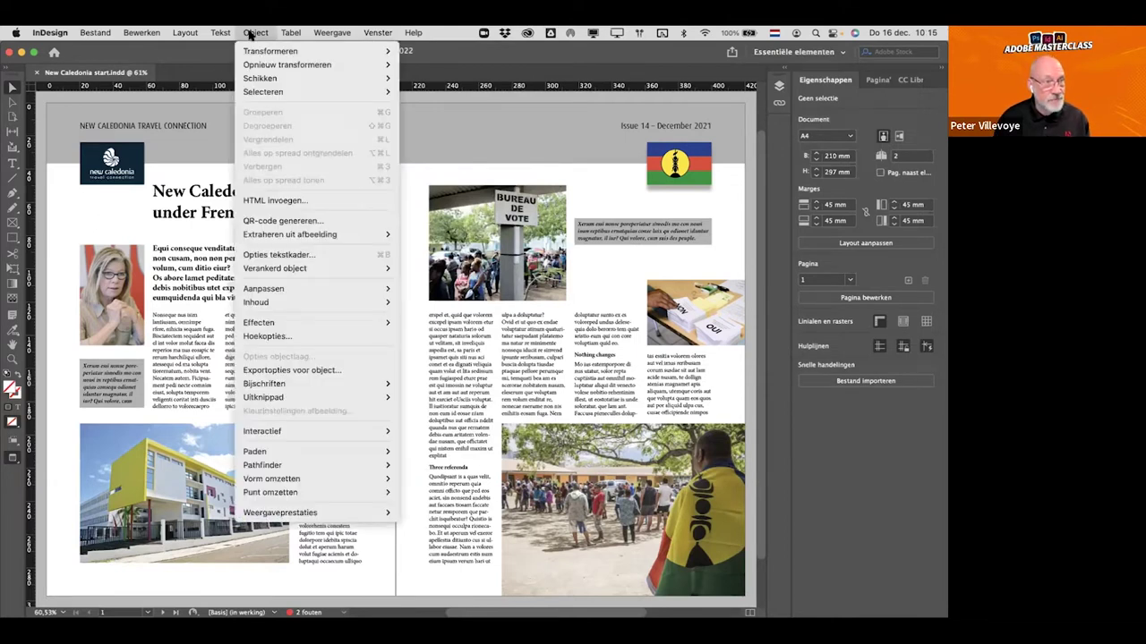
mouse_move(252, 238)
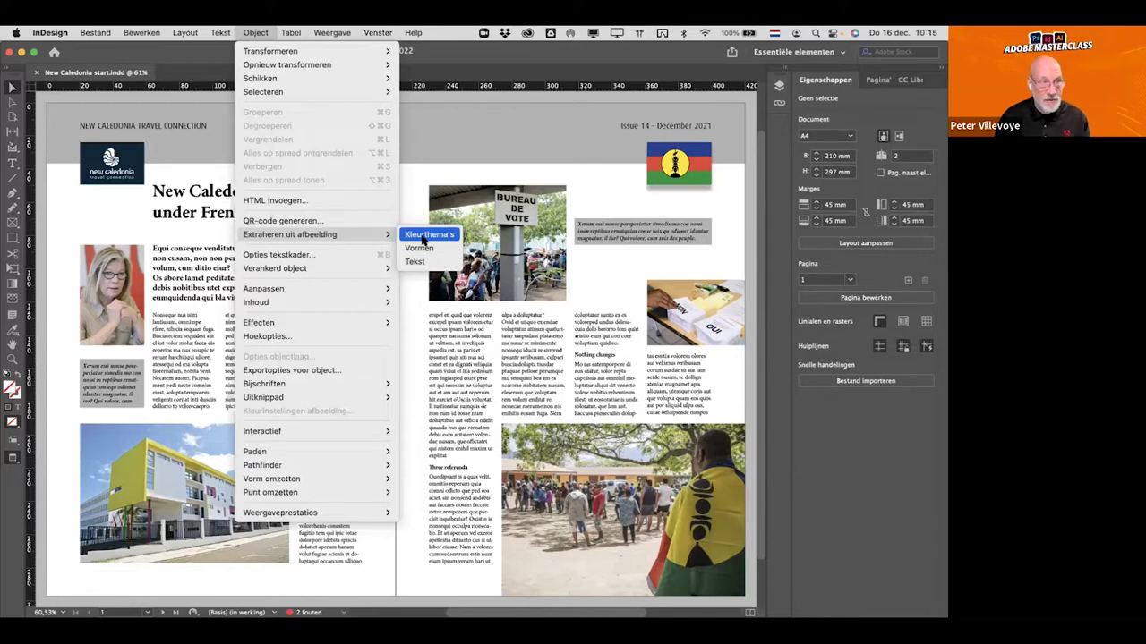
click(424, 235)
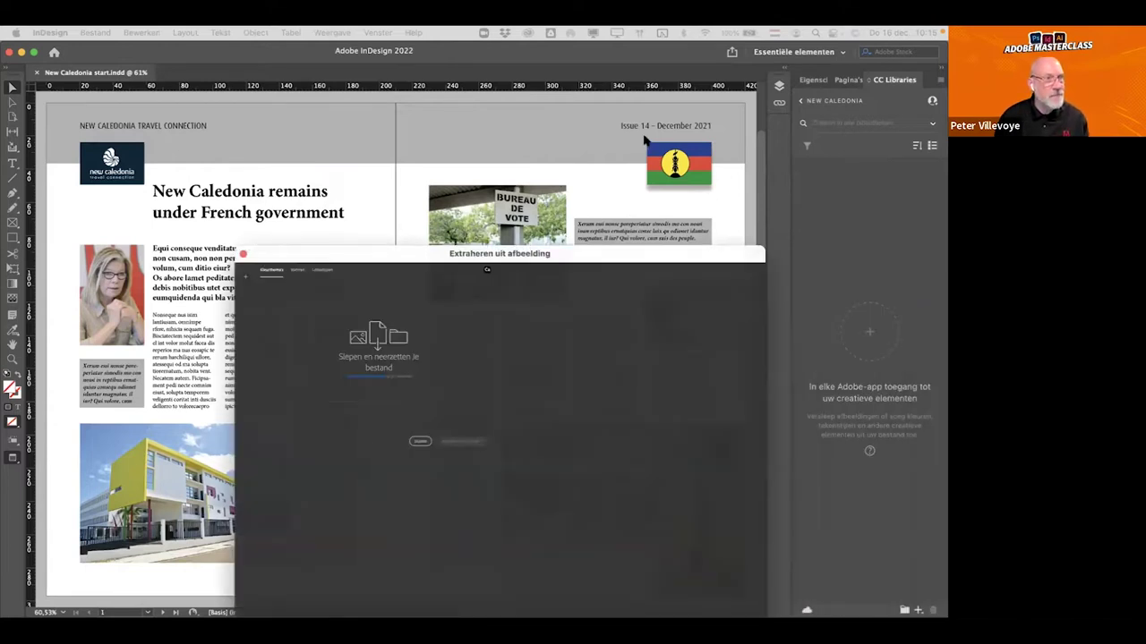
drag(385, 136, 464, 150)
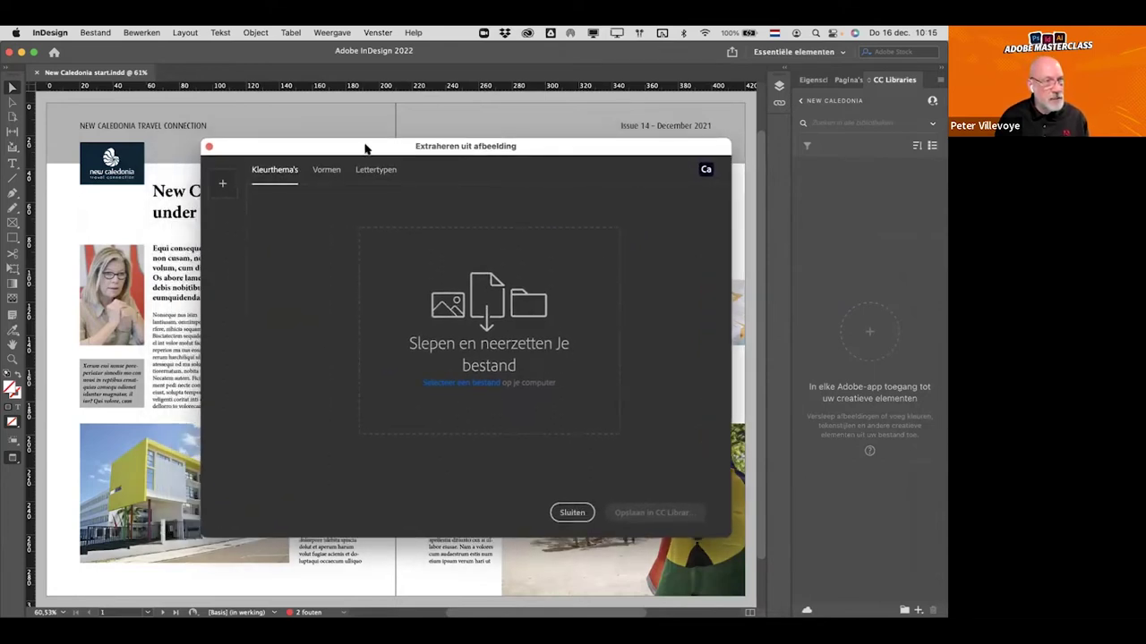
drag(367, 151, 501, 148)
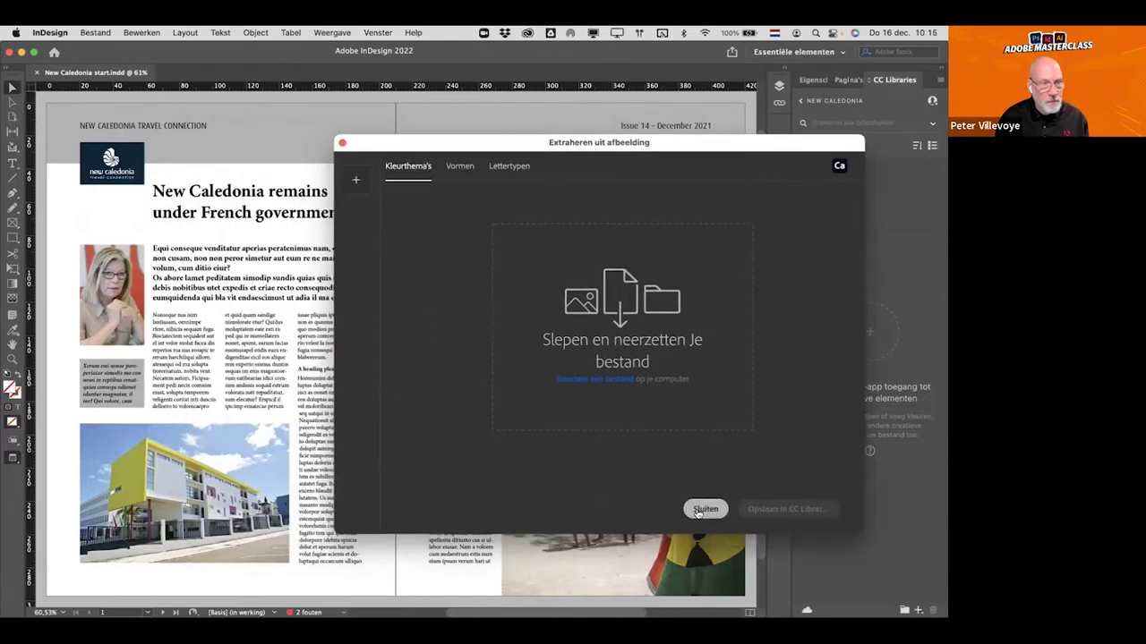
click(705, 509)
click(133, 482)
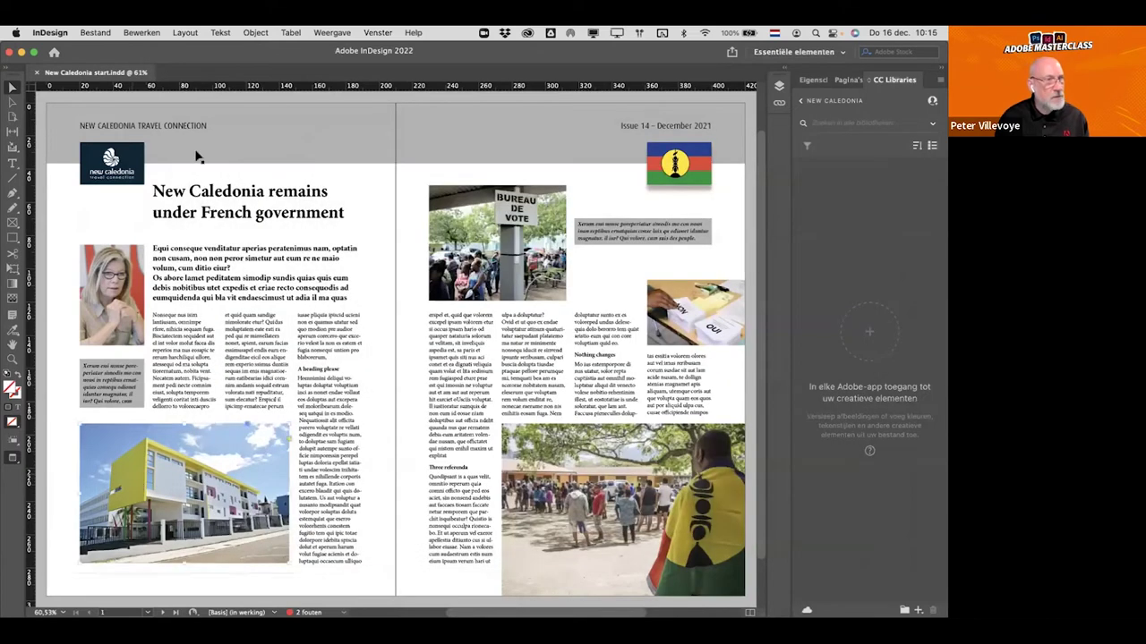
click(253, 32)
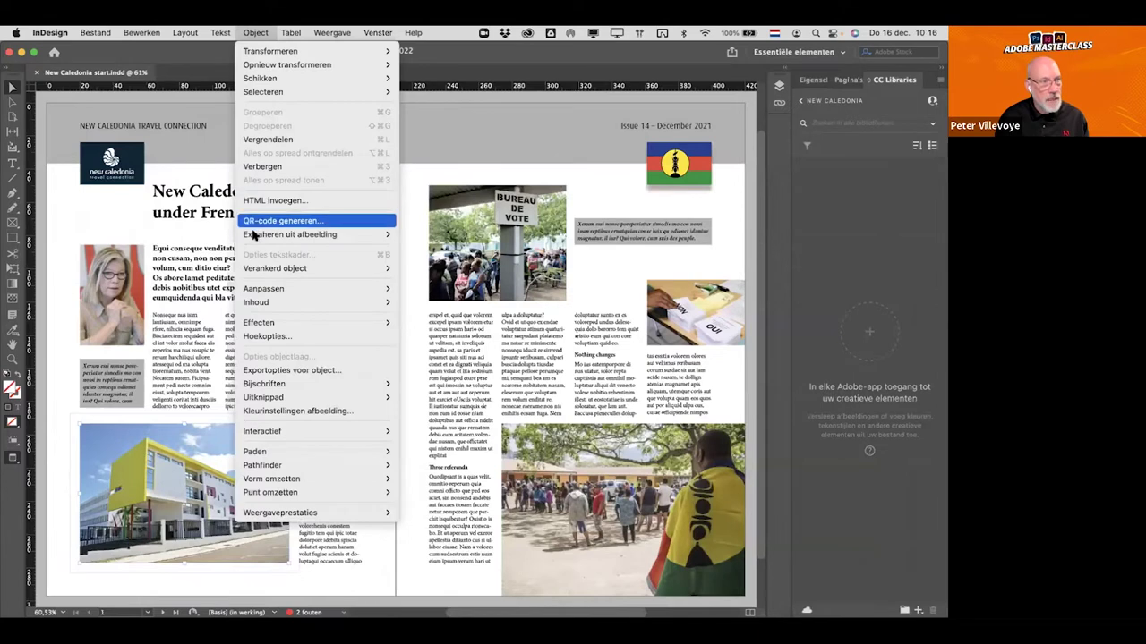
Extract a five-colour theme, #79ACD9 through #591111, from the selected yellow building photo.
click(423, 235)
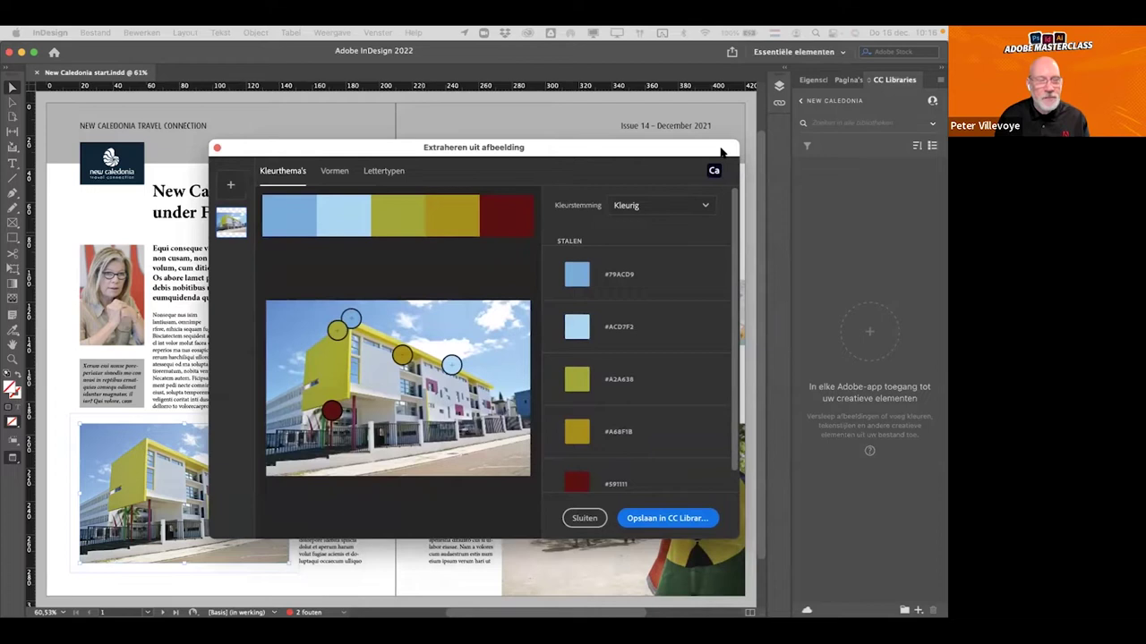
scroll(639, 371, down, 1)
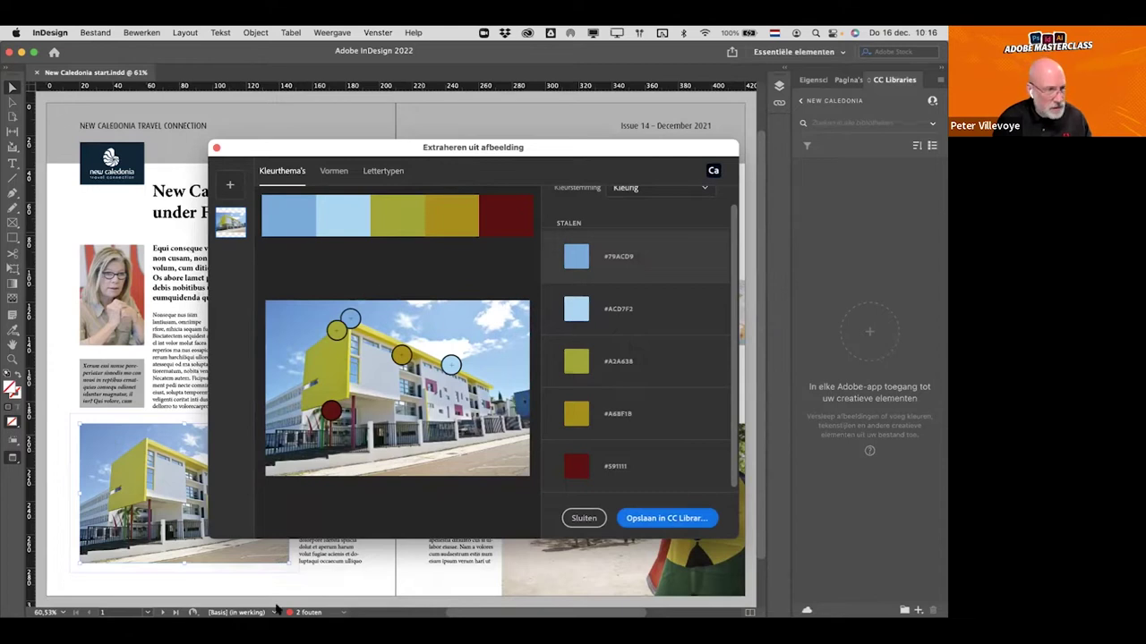
mouse_move(53, 609)
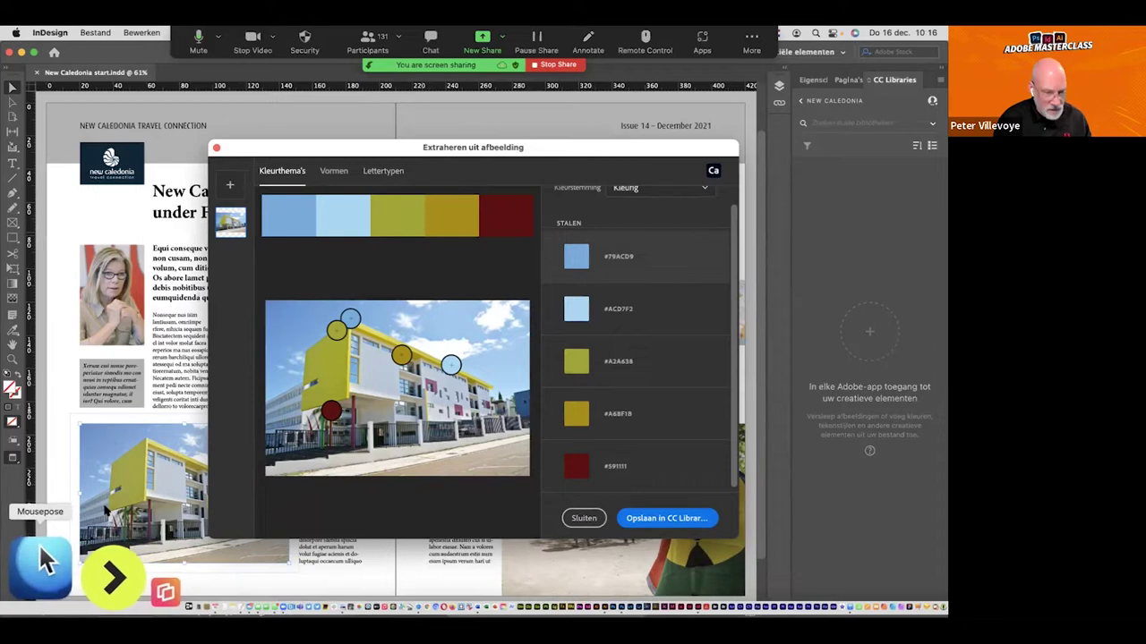
click(177, 430)
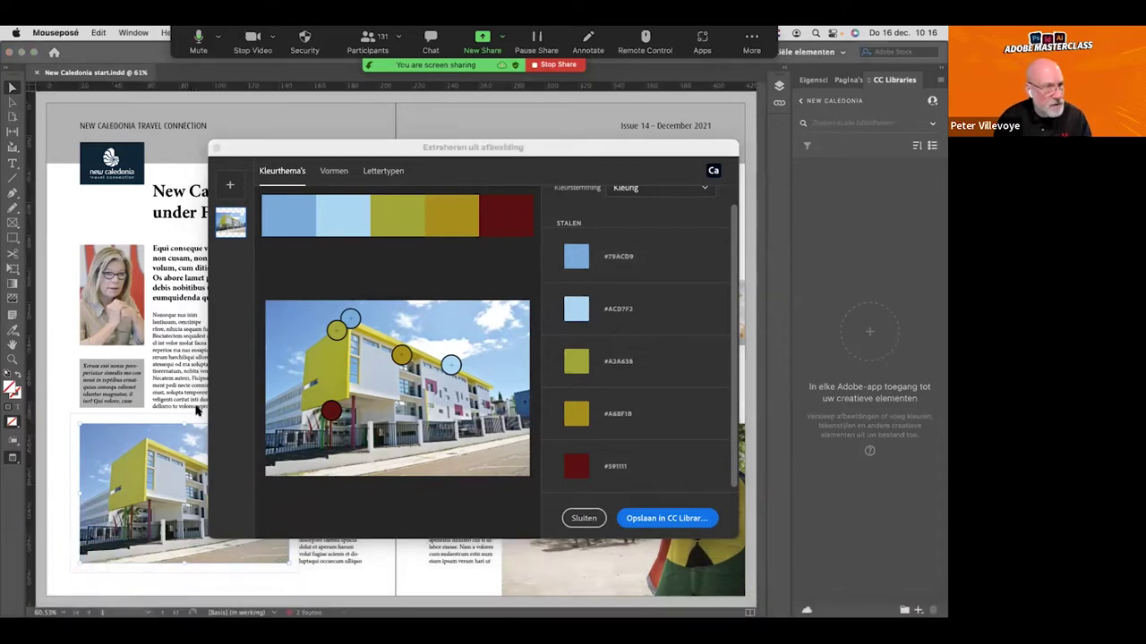
key(F6)
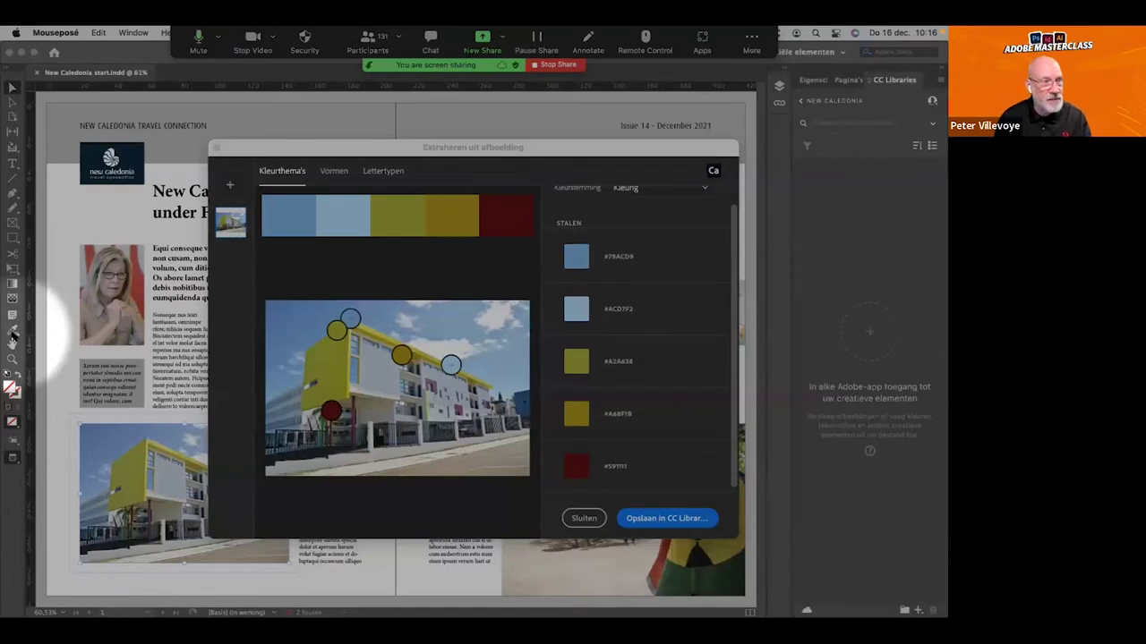
key(F6)
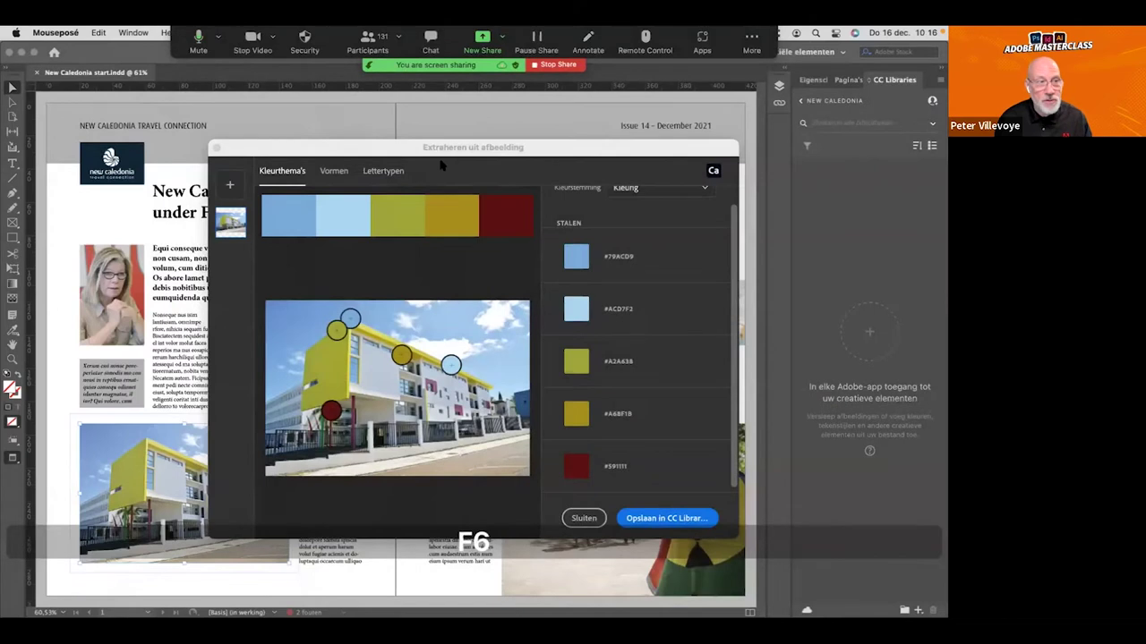
mouse_move(440, 165)
mouse_down()
mouse_move(412, 172)
mouse_move(449, 164)
mouse_up()
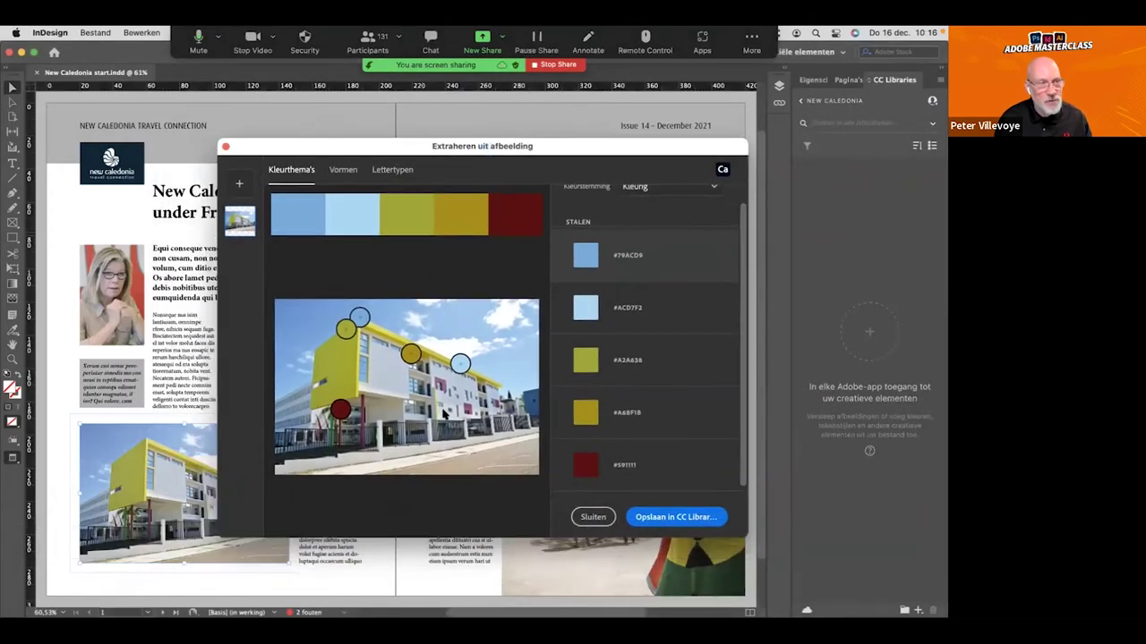
Resample the theme from the dark blue building, façade and green tree, giving #73A0D5 to #865273.
drag(348, 331, 291, 340)
drag(460, 364, 536, 408)
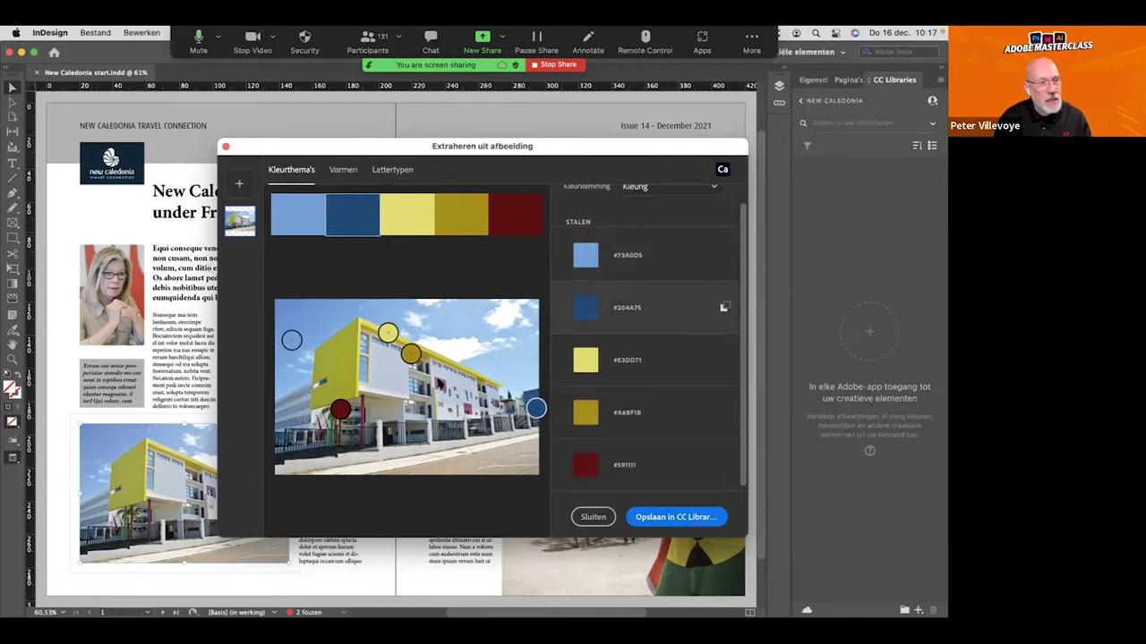
drag(340, 409, 467, 406)
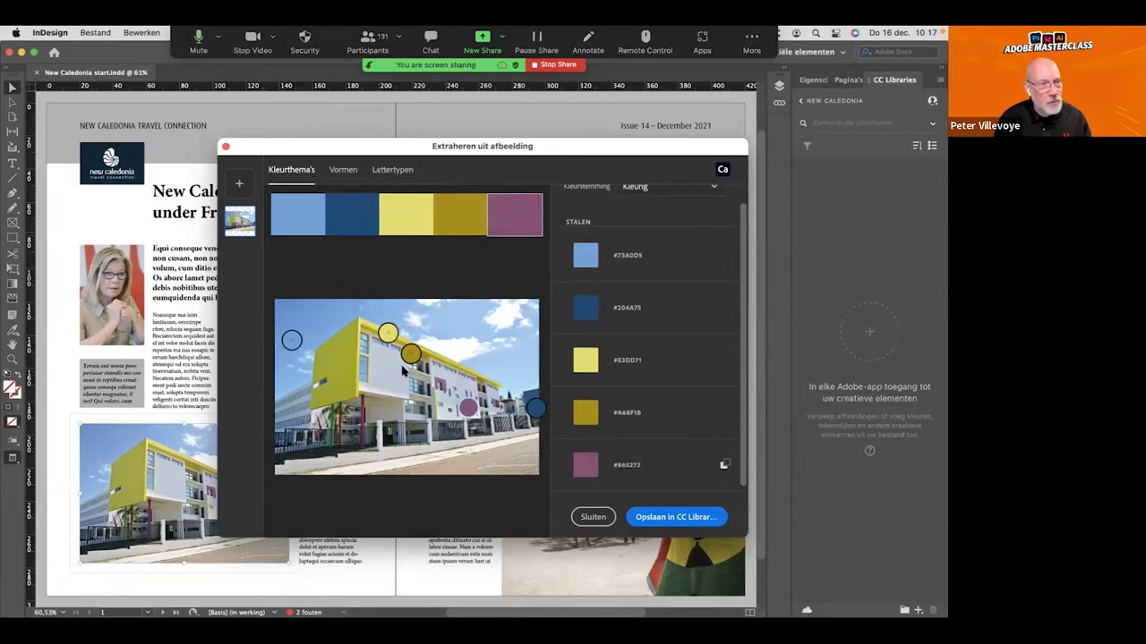
drag(407, 355, 330, 418)
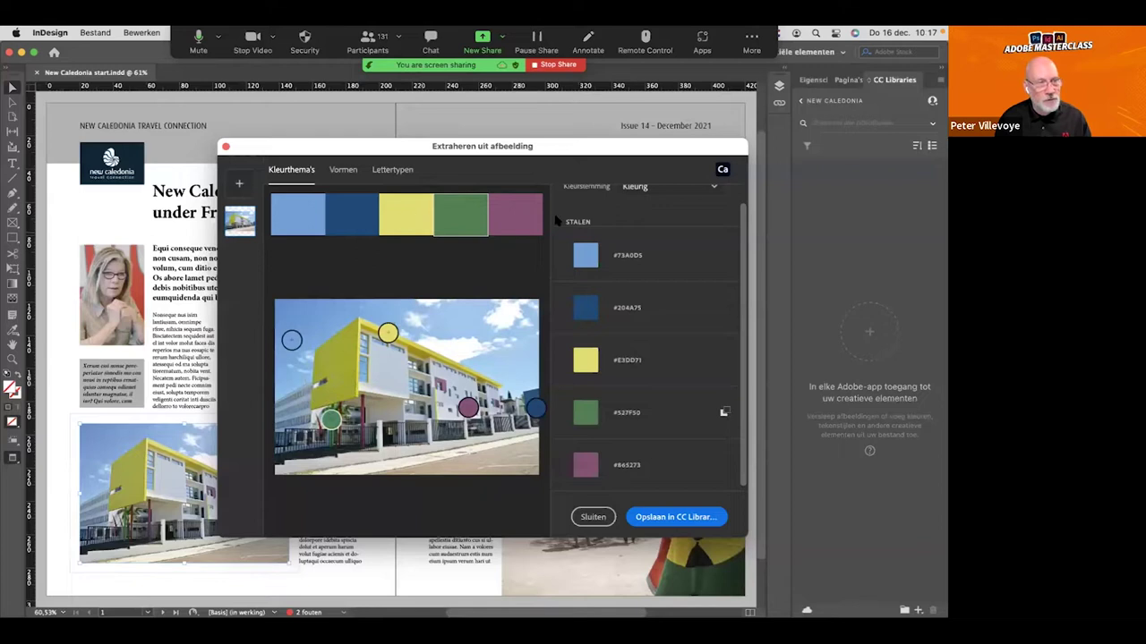
drag(508, 153, 336, 281)
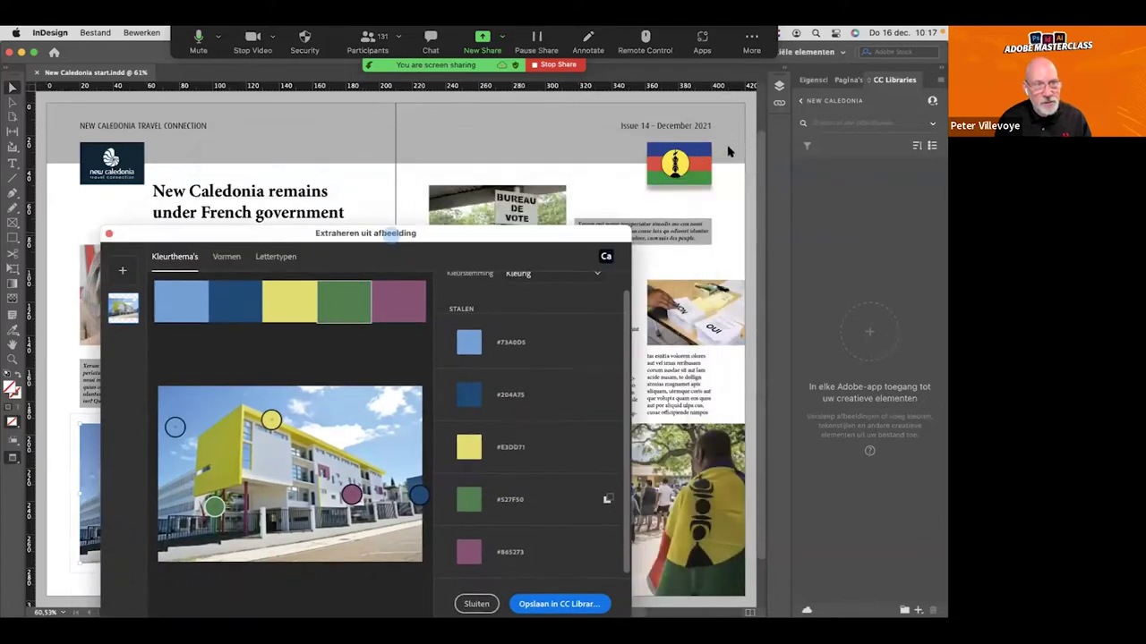
drag(410, 277, 498, 175)
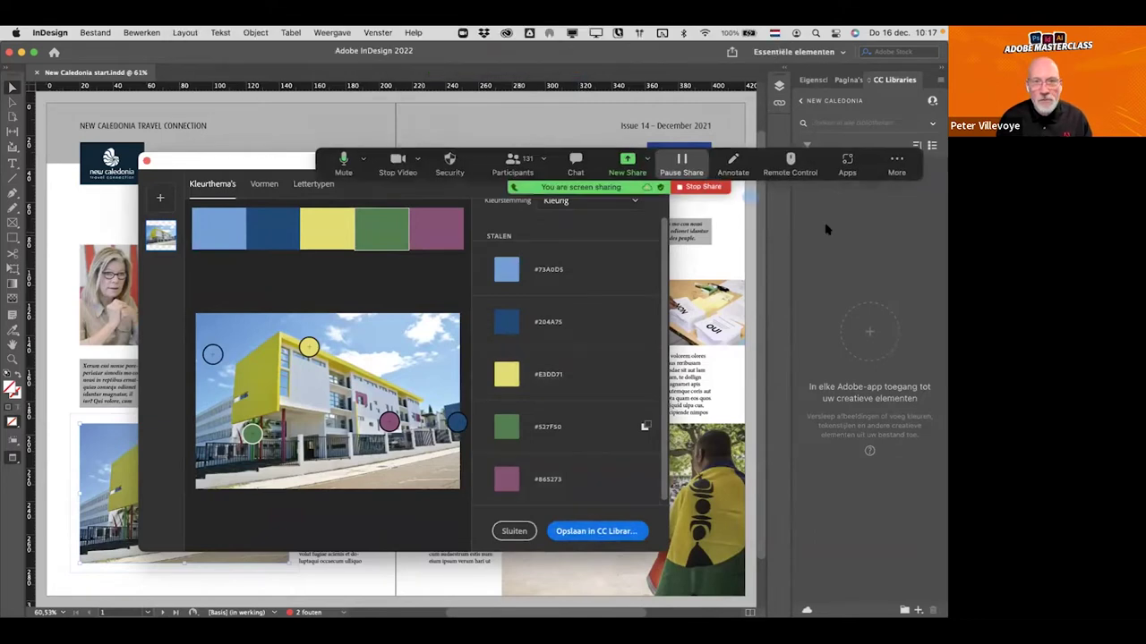
Store the five-colour theme in the New Caledonia CC library, skip adding another image, and close.
click(621, 533)
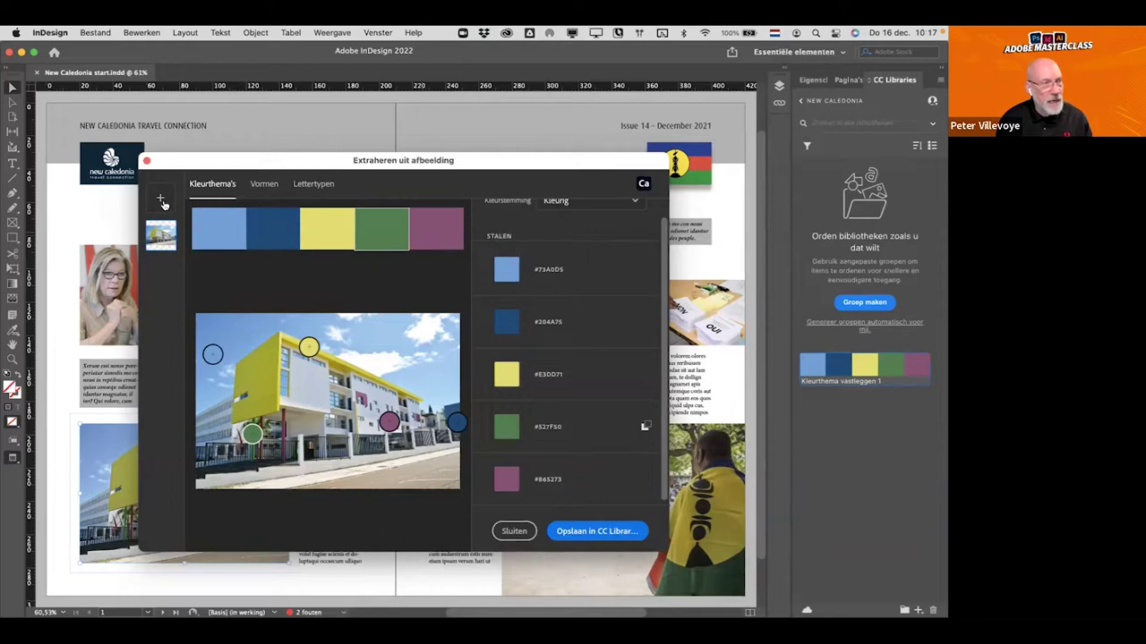
click(376, 270)
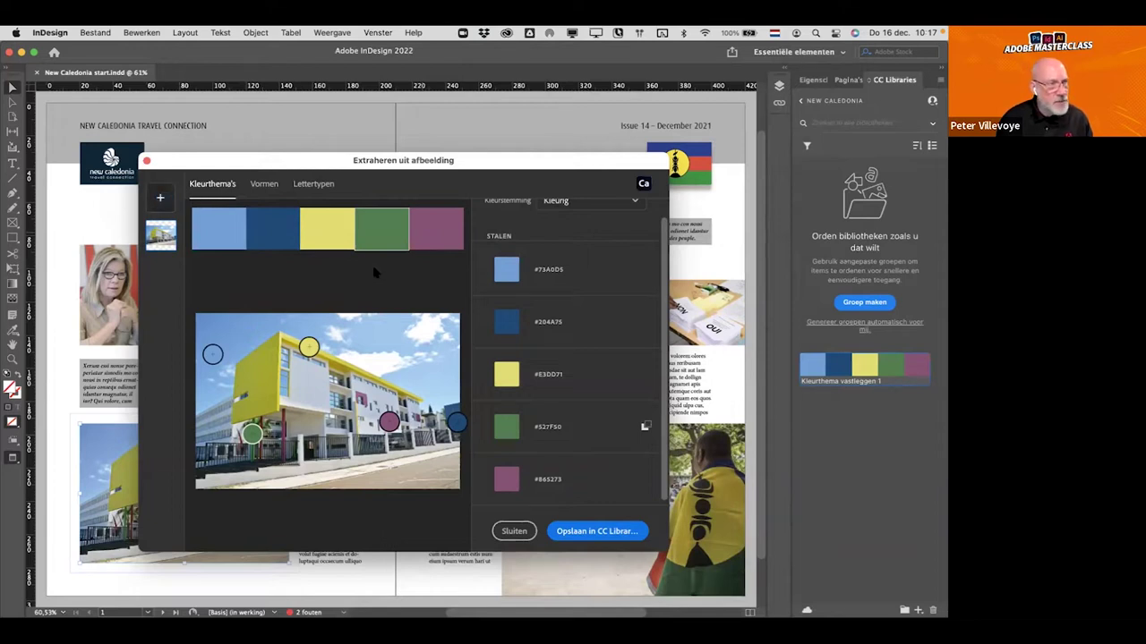
click(633, 374)
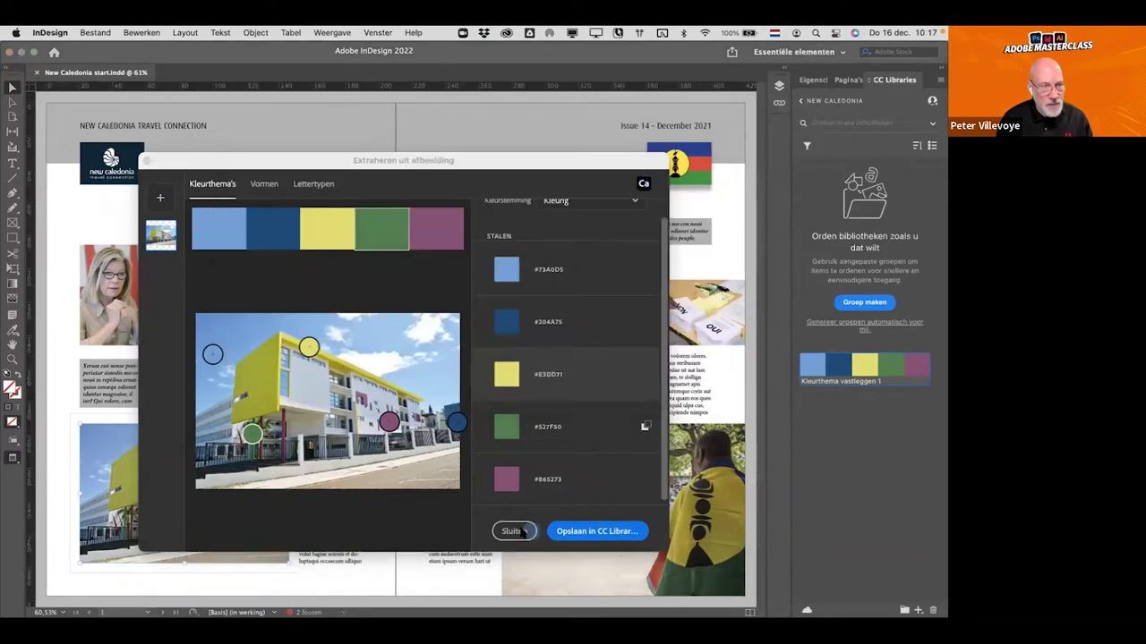
key(Escape)
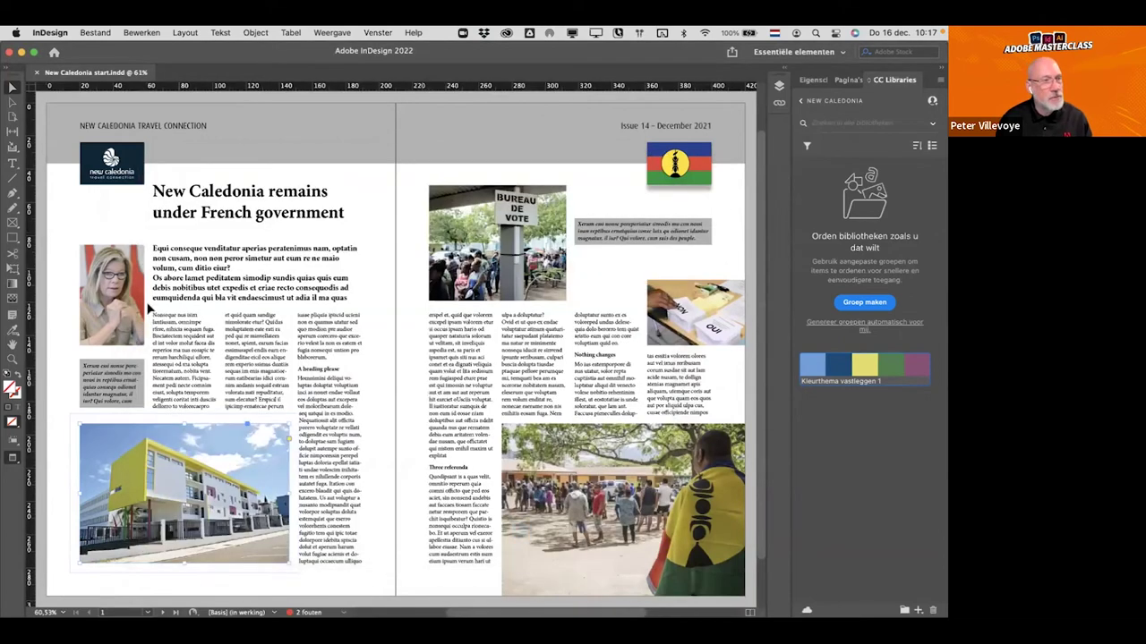
Select the New Caledonia logo frame, zoom in to inspect it, and bring up the Object menu.
scroll(175, 324, down, 1)
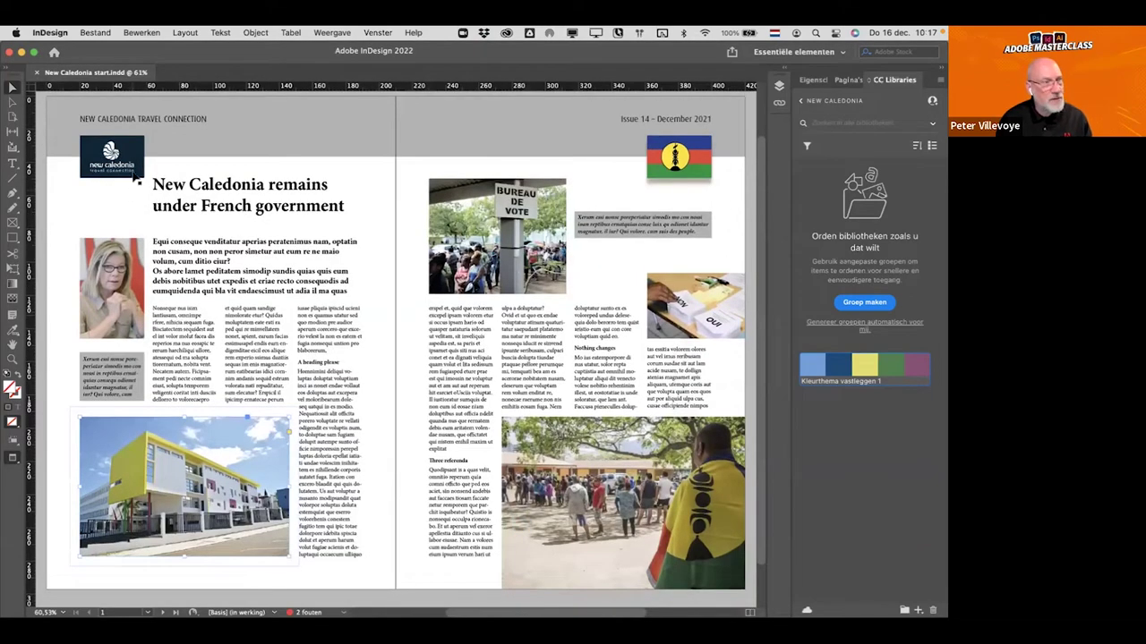
click(137, 178)
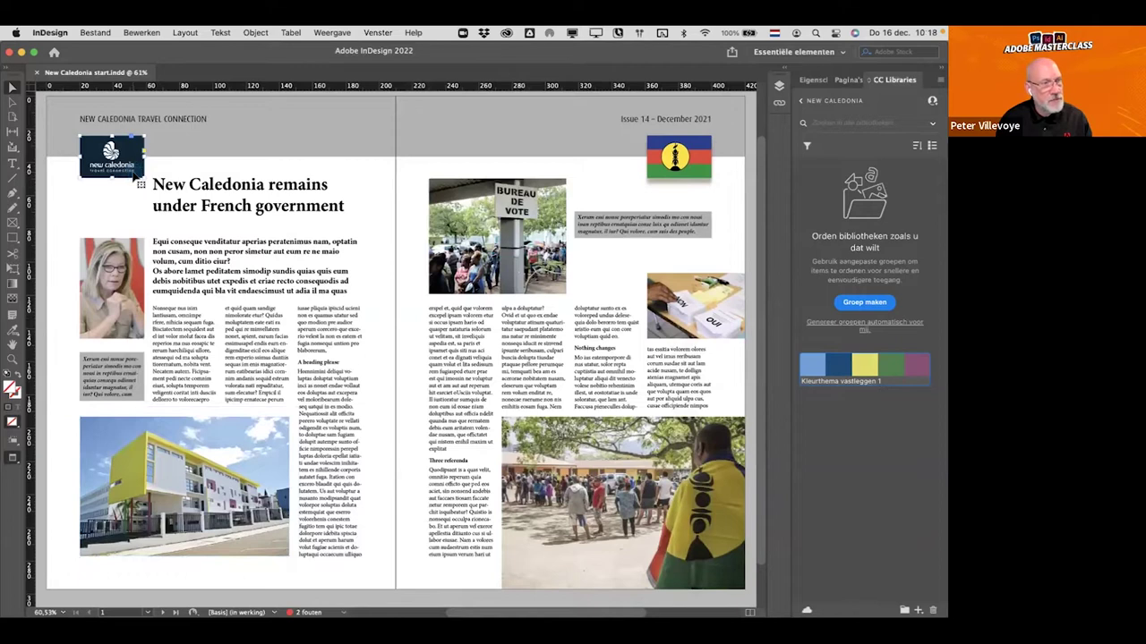
key(super+equal)
key(super+equal)
key(super+equal)
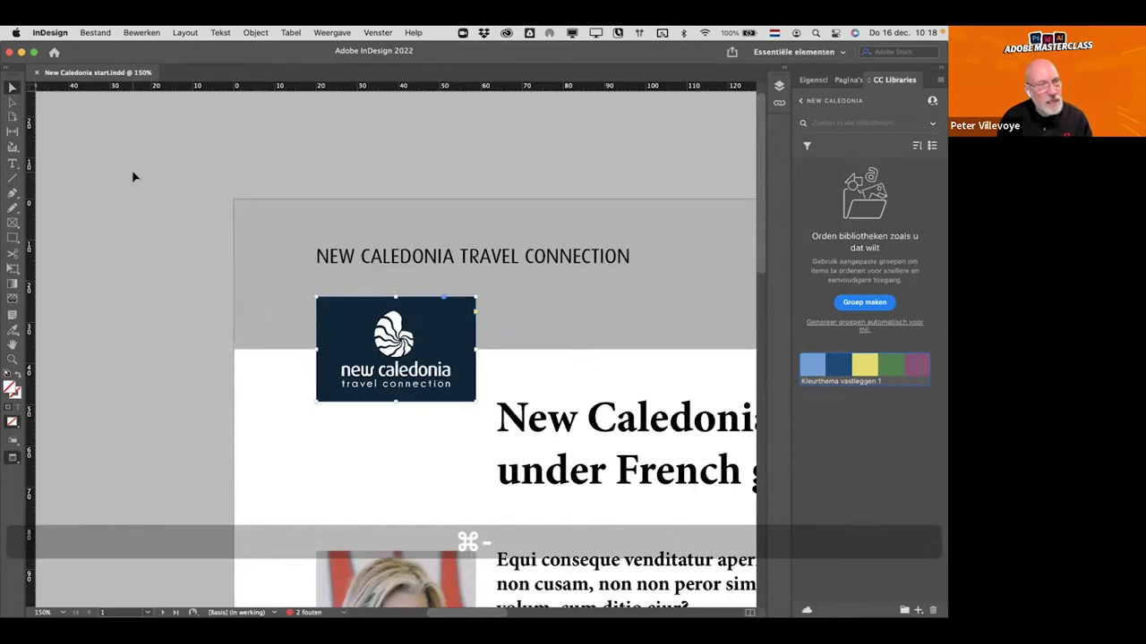
key(super+minus)
key(super+minus)
key(super+minus)
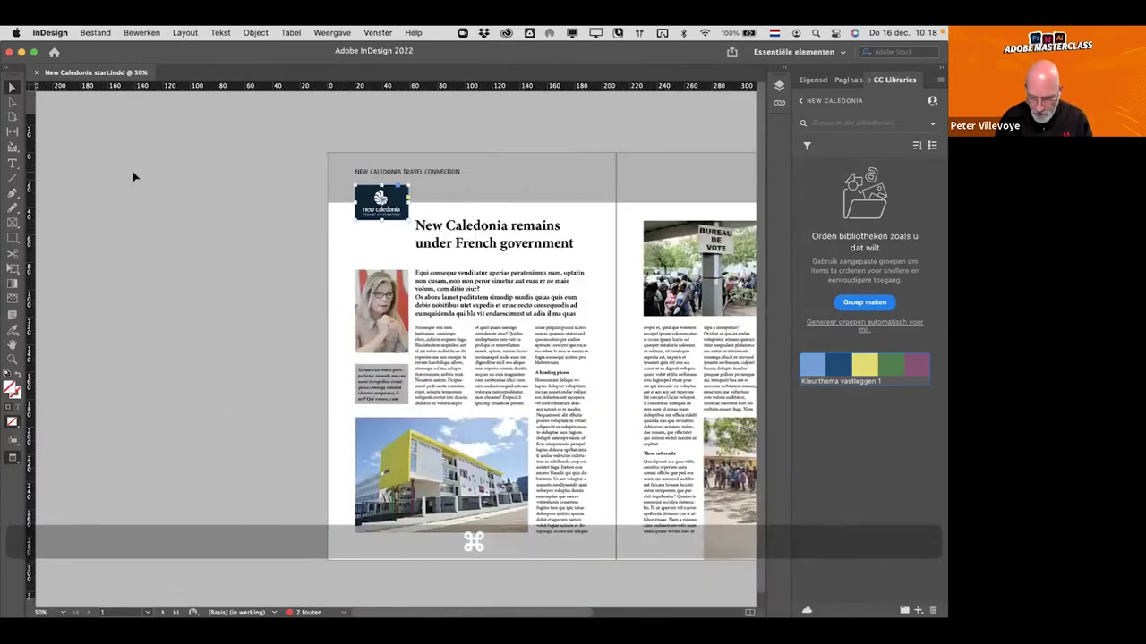
key(super+equal)
key(super+equal)
key(super+equal)
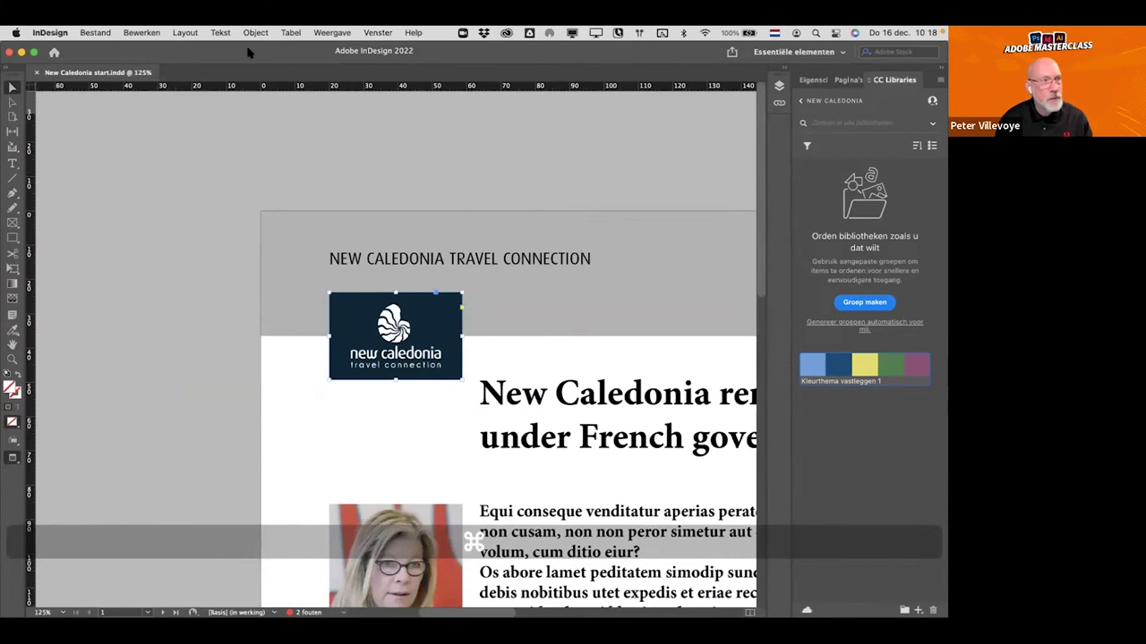
click(255, 32)
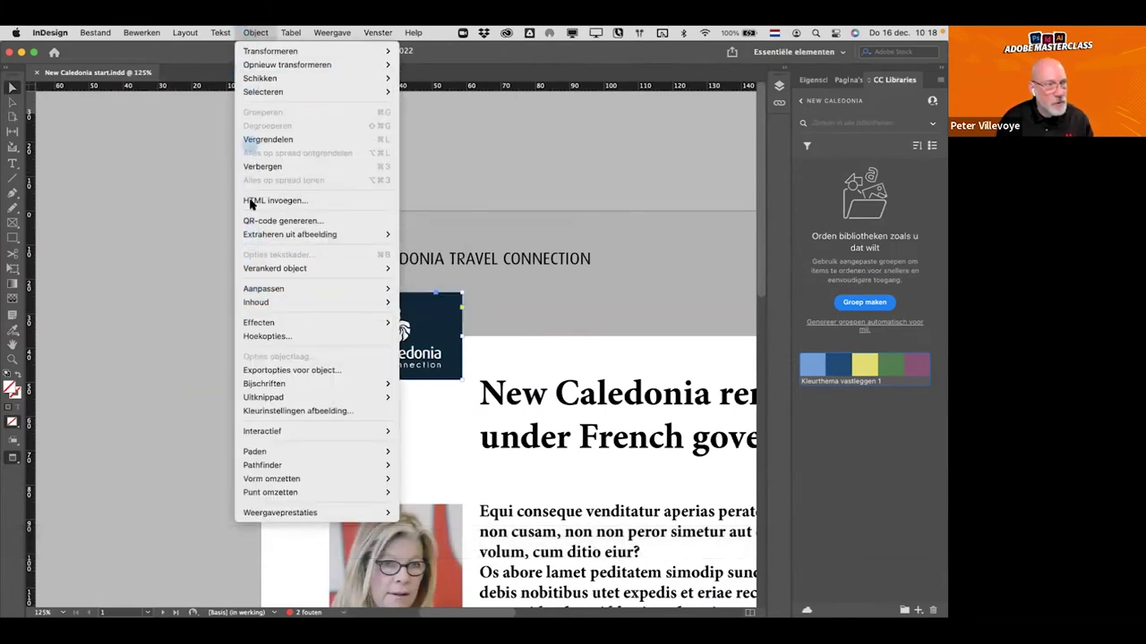
Extract text from the logo, box the 'new caledonia' wordmark, and match it to Dax Pro Medium.
mouse_move(251, 237)
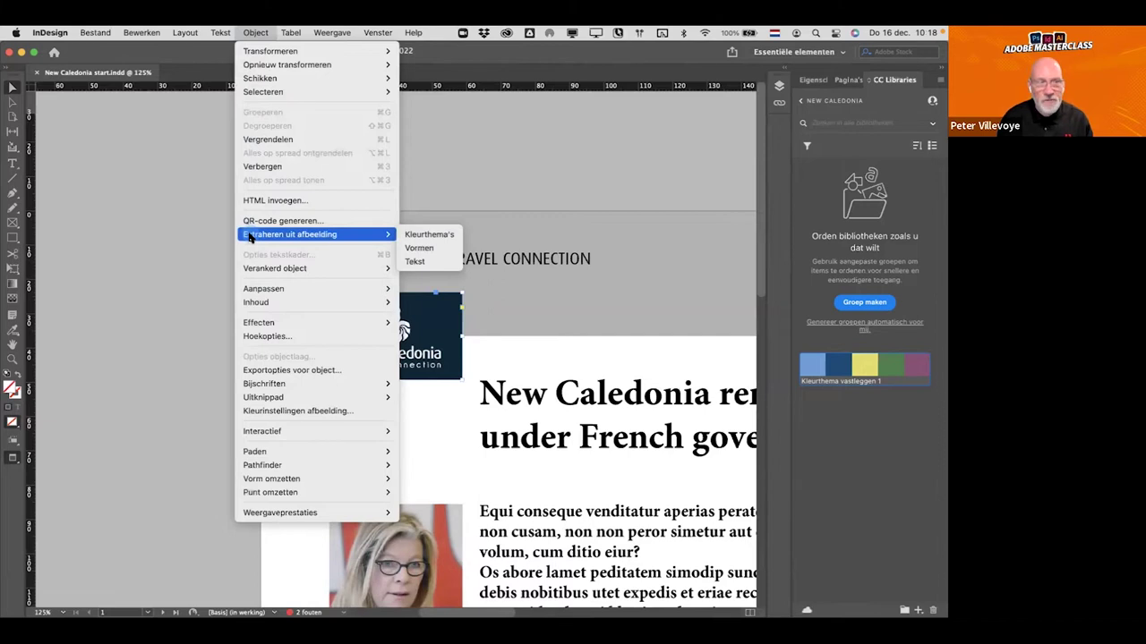
click(418, 262)
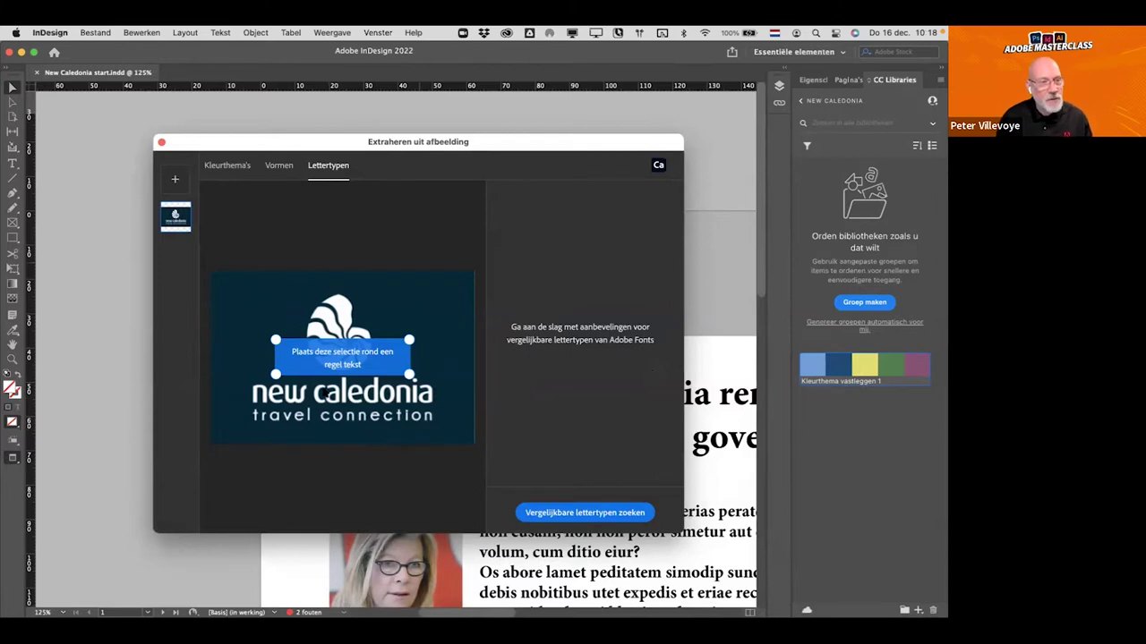
drag(358, 366, 435, 407)
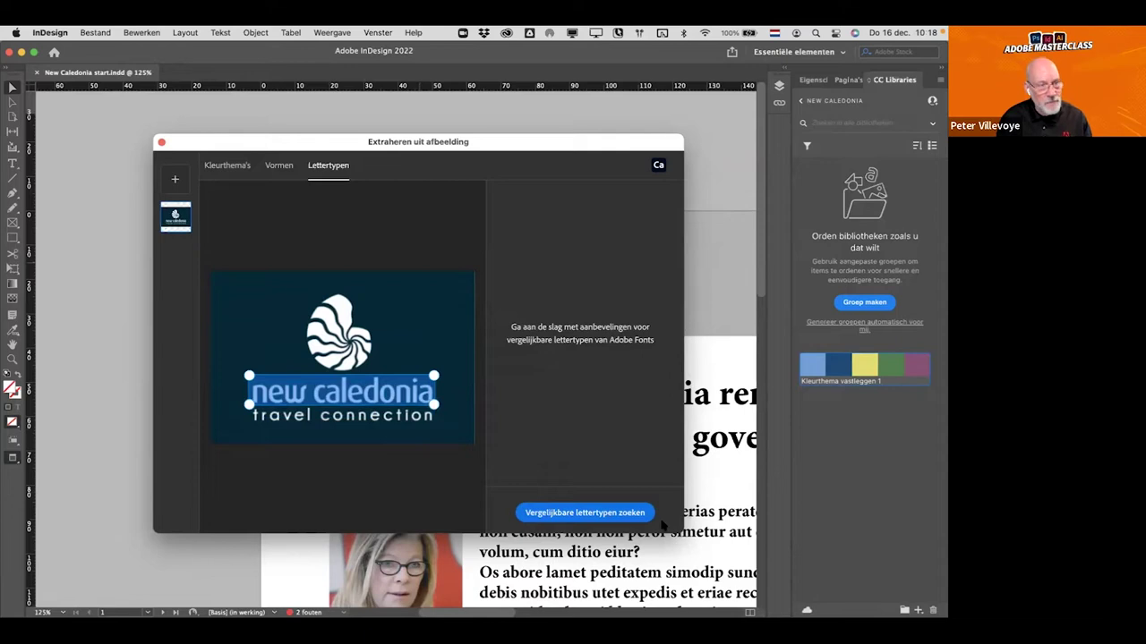
click(615, 513)
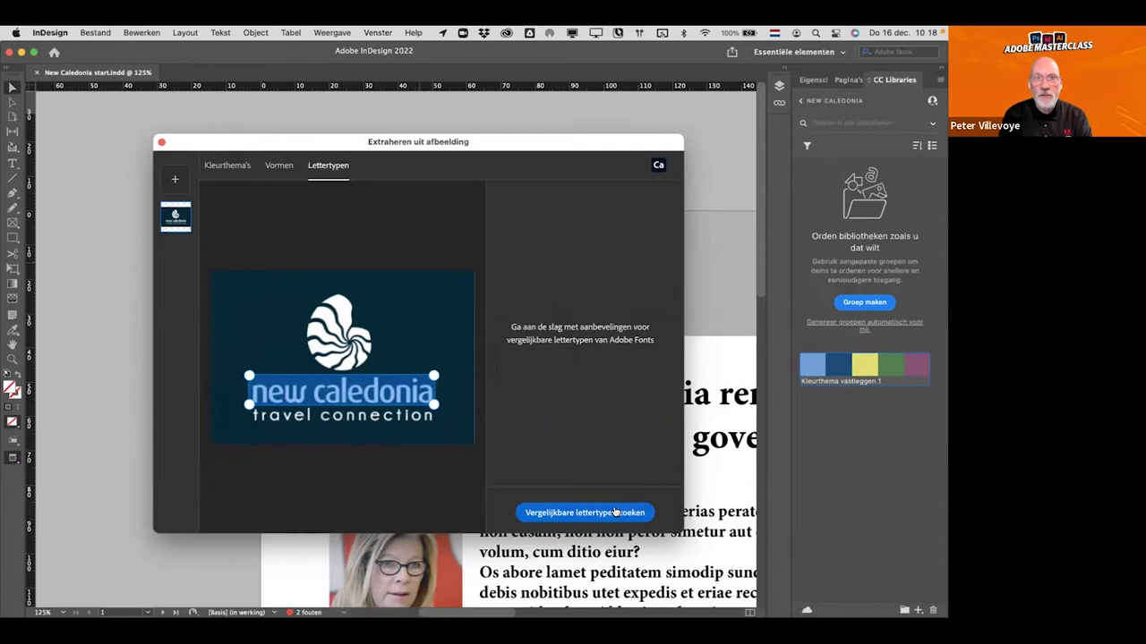
click(615, 512)
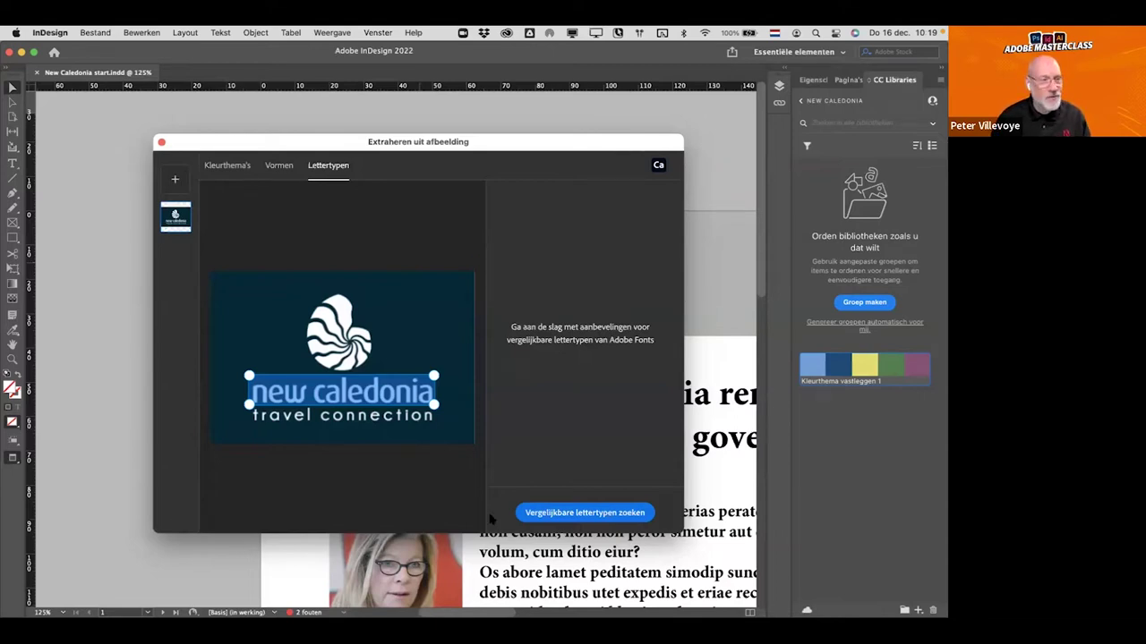
click(591, 518)
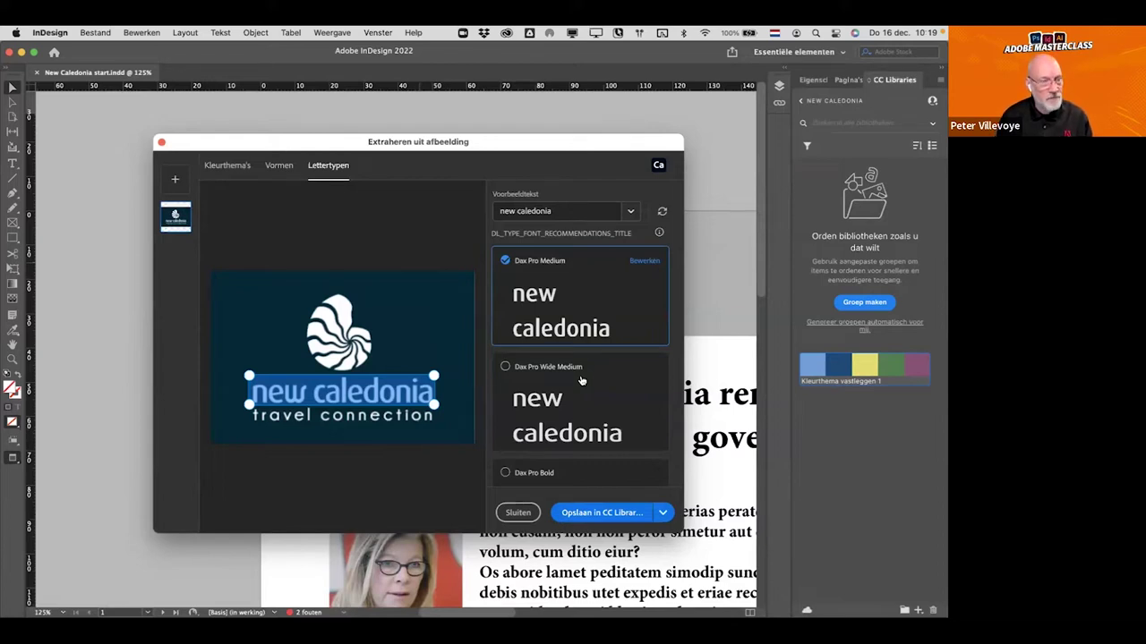
click(524, 513)
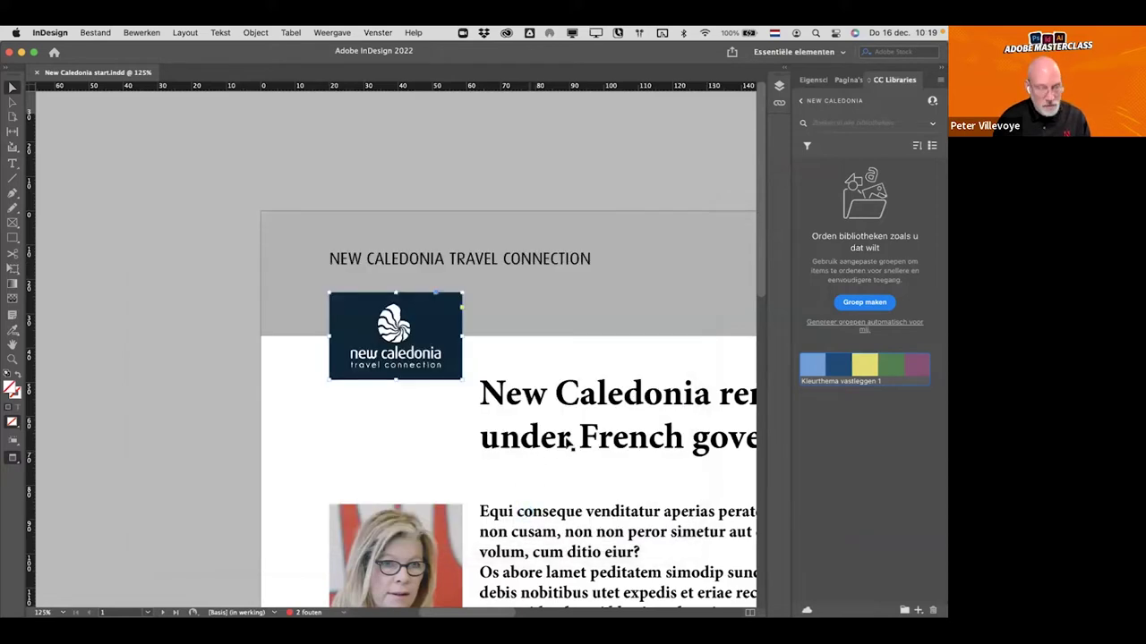
Fit the whole spread in view, reselect the logo frame, and bring up its Object menu.
key(super+alt+0)
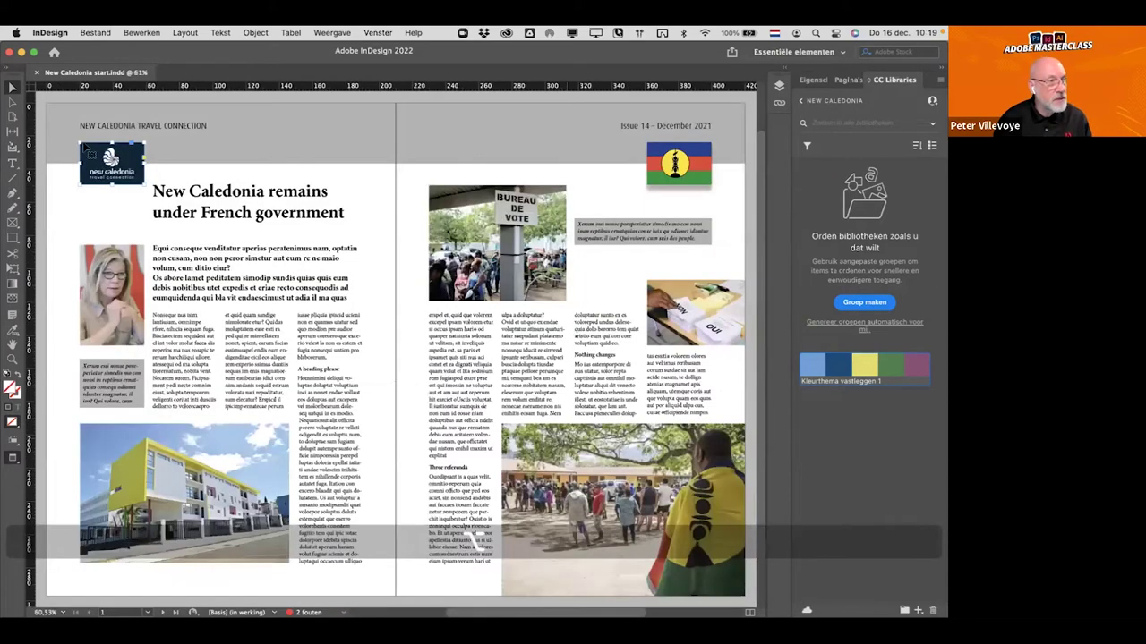
click(238, 204)
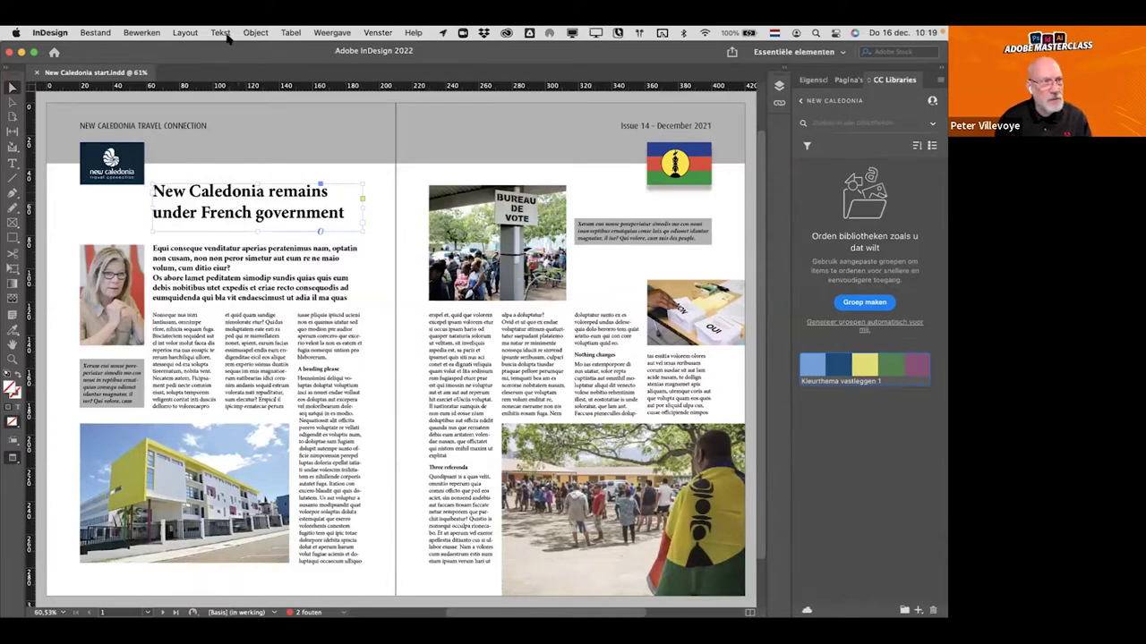
click(255, 32)
click(224, 123)
click(121, 176)
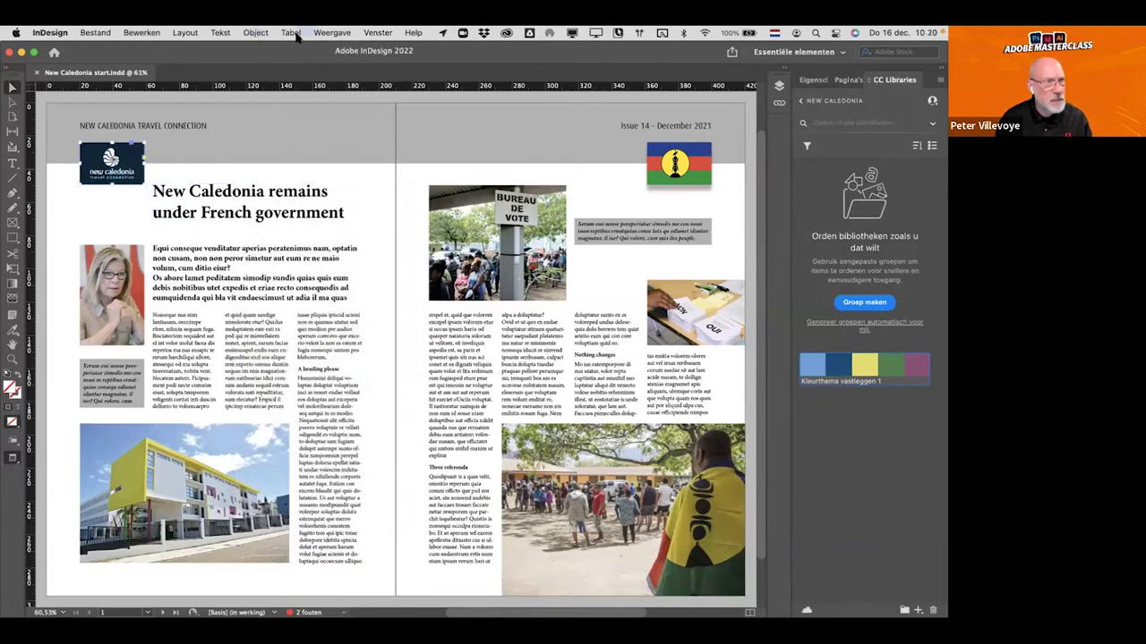
click(257, 33)
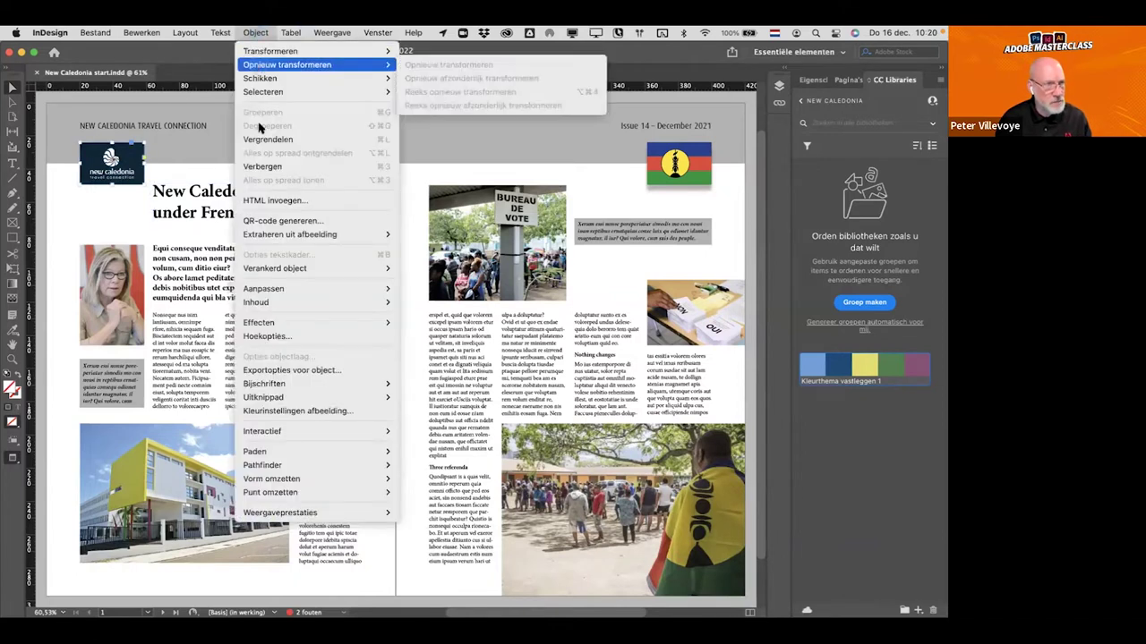
Save the wordmark's matched Dax Pro Medium font as Capture-tekenstijl 1, then select the headline frame.
mouse_move(264, 233)
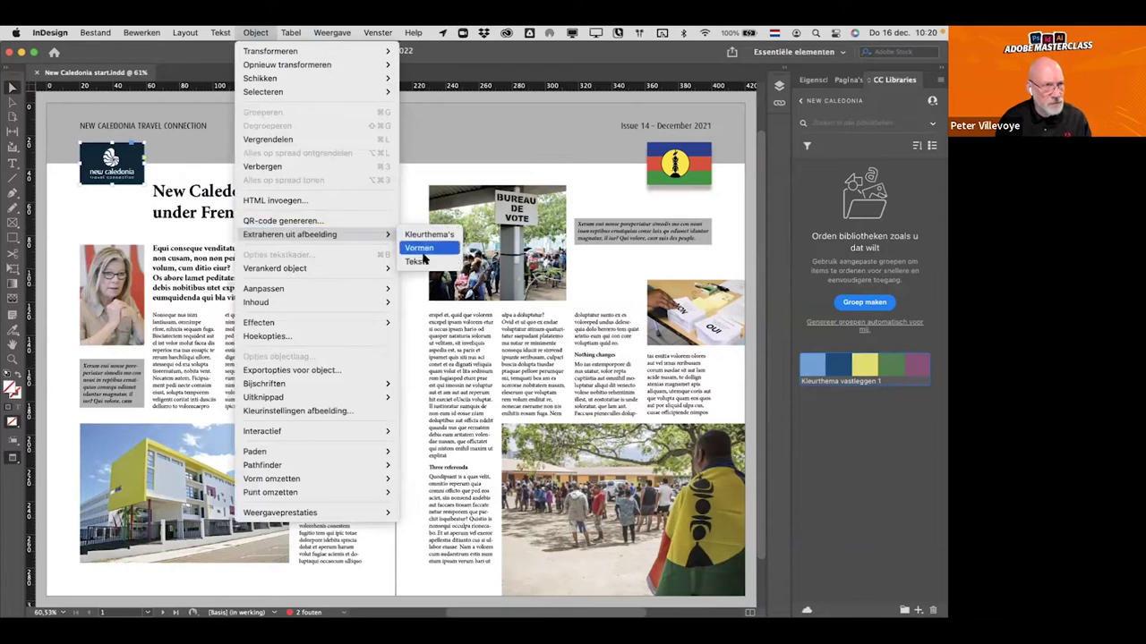
click(423, 261)
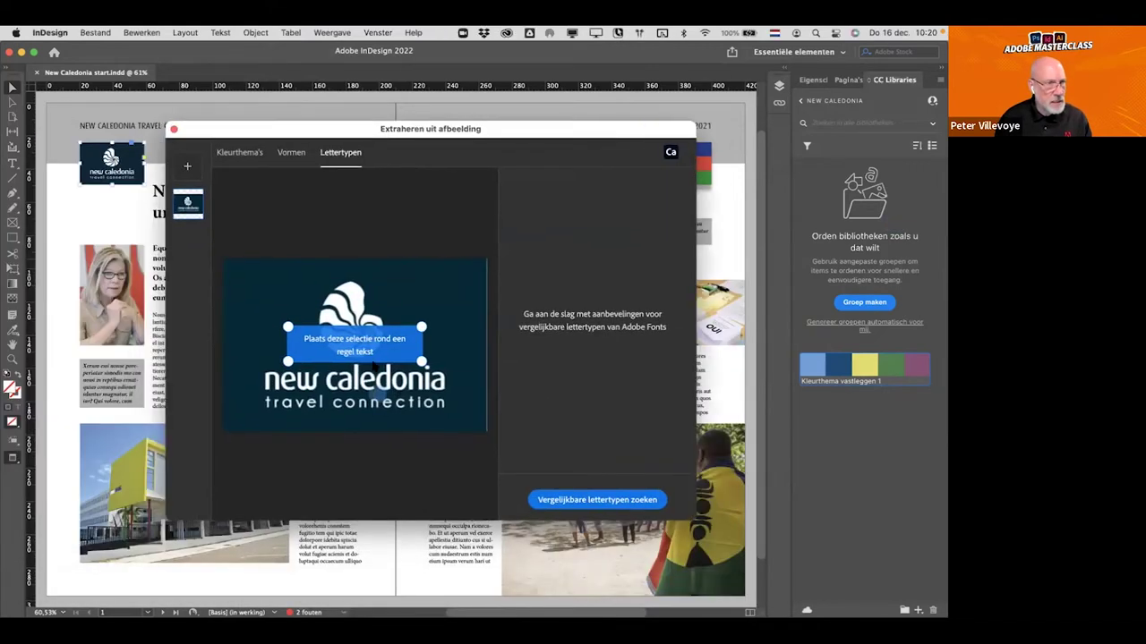
drag(372, 361, 345, 396)
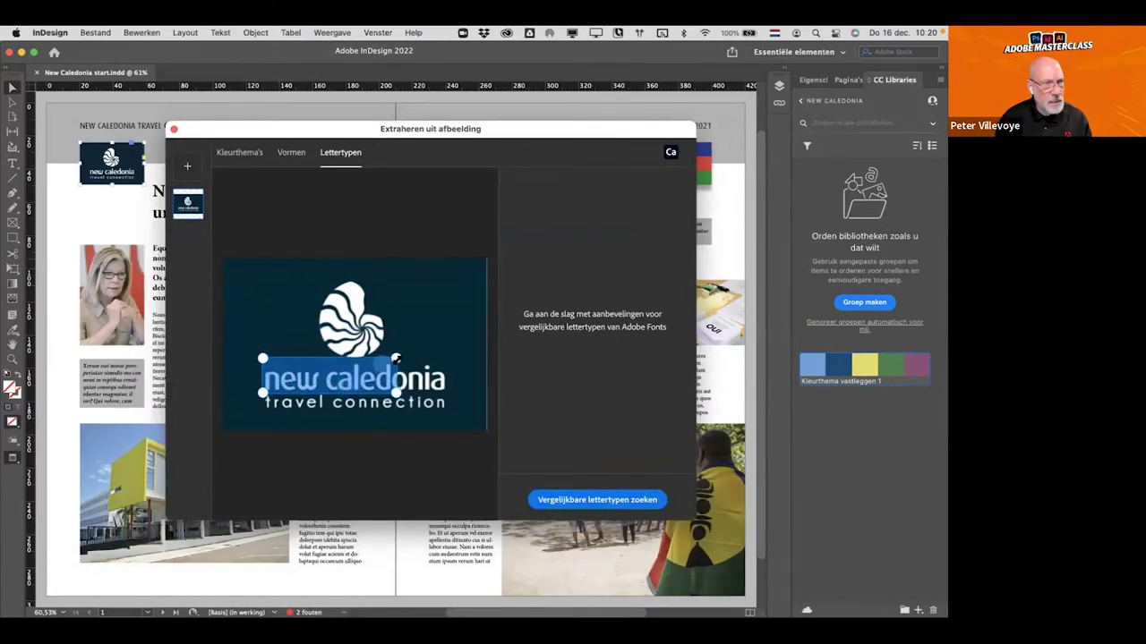
drag(394, 361, 452, 359)
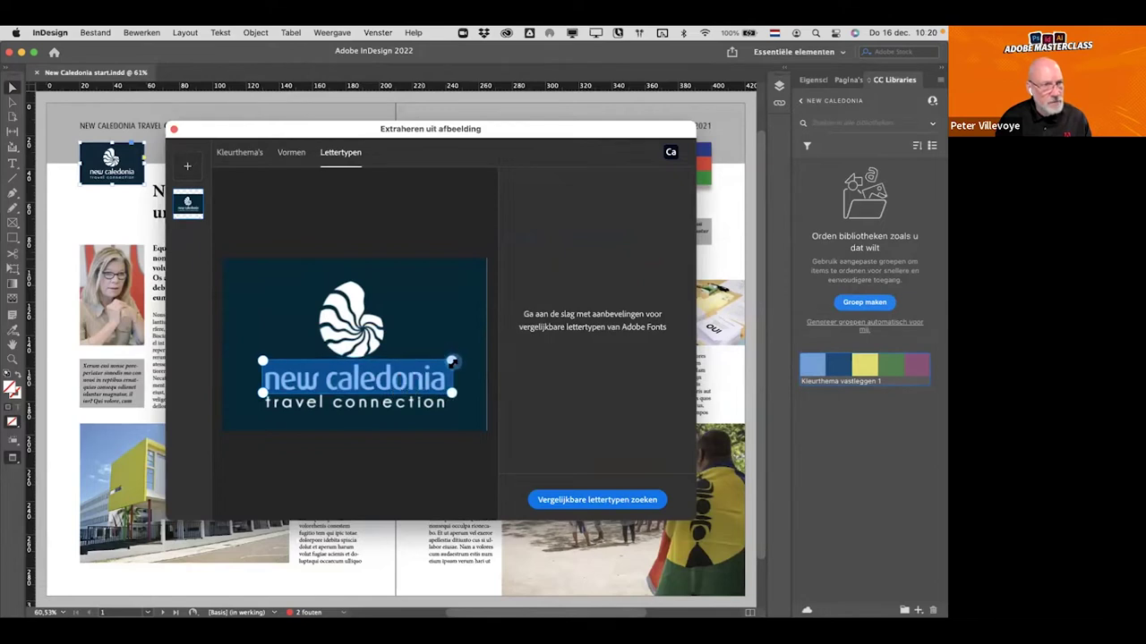
click(625, 502)
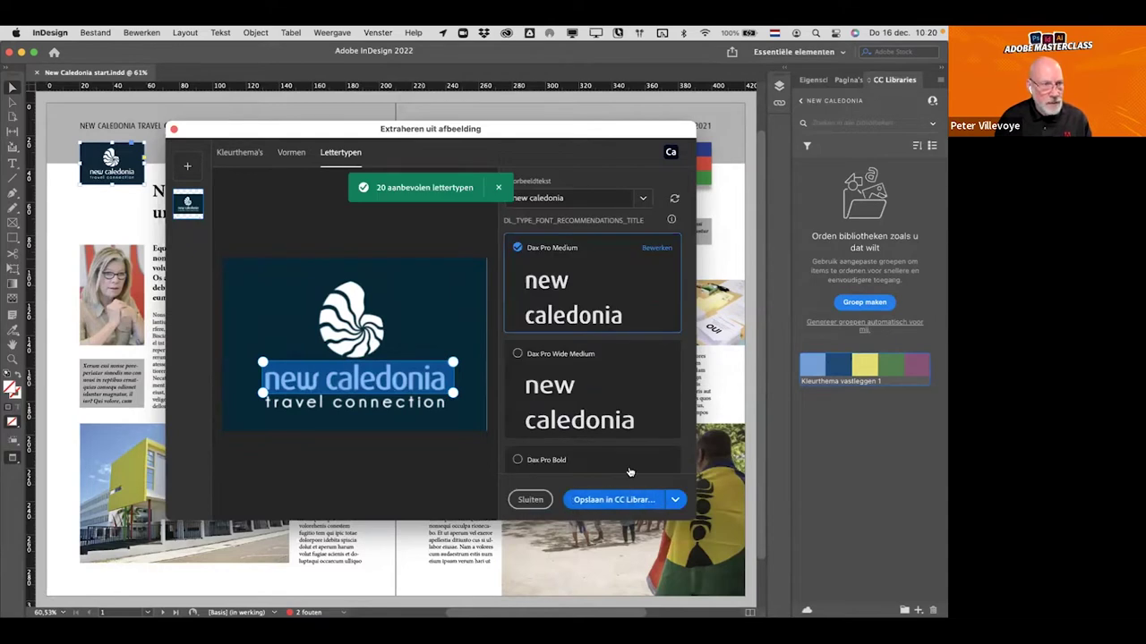
click(630, 502)
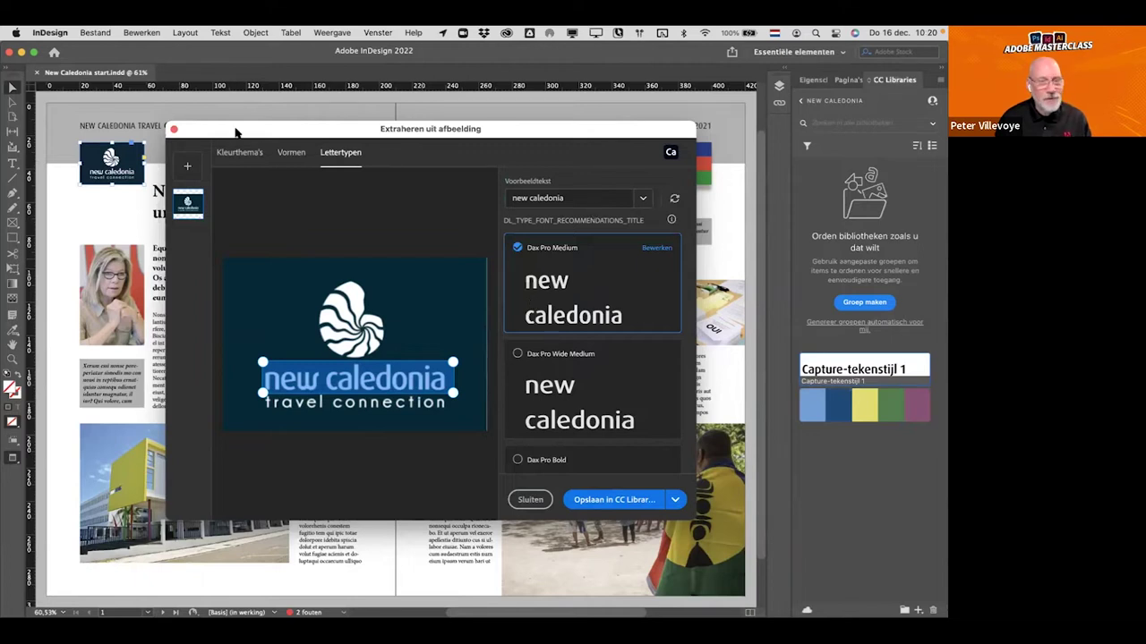
click(530, 500)
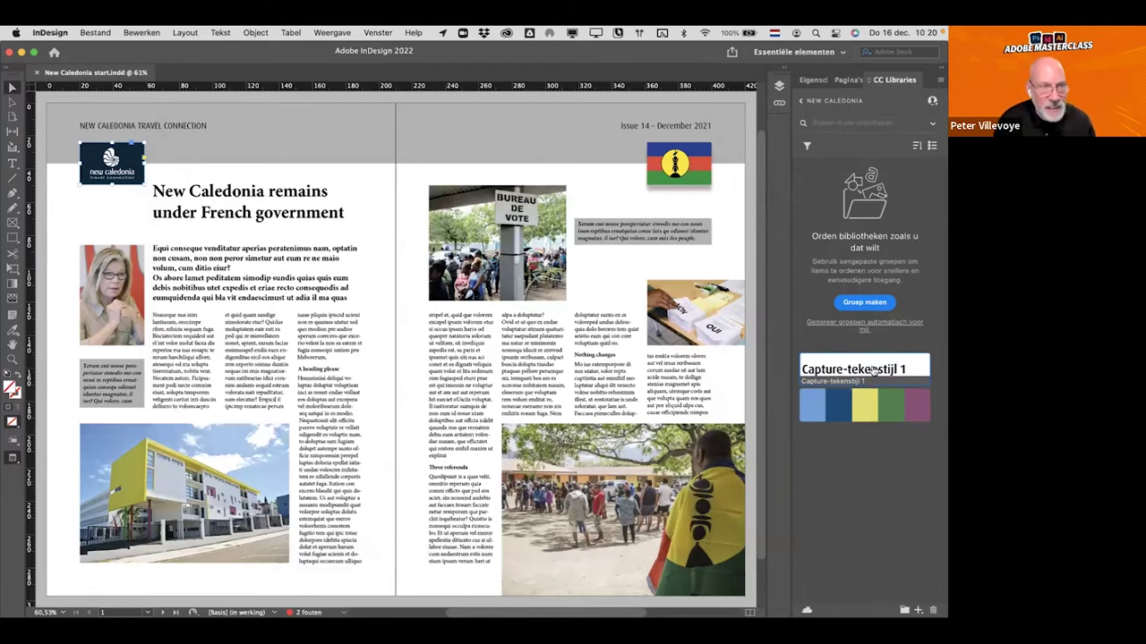
mouse_move(866, 369)
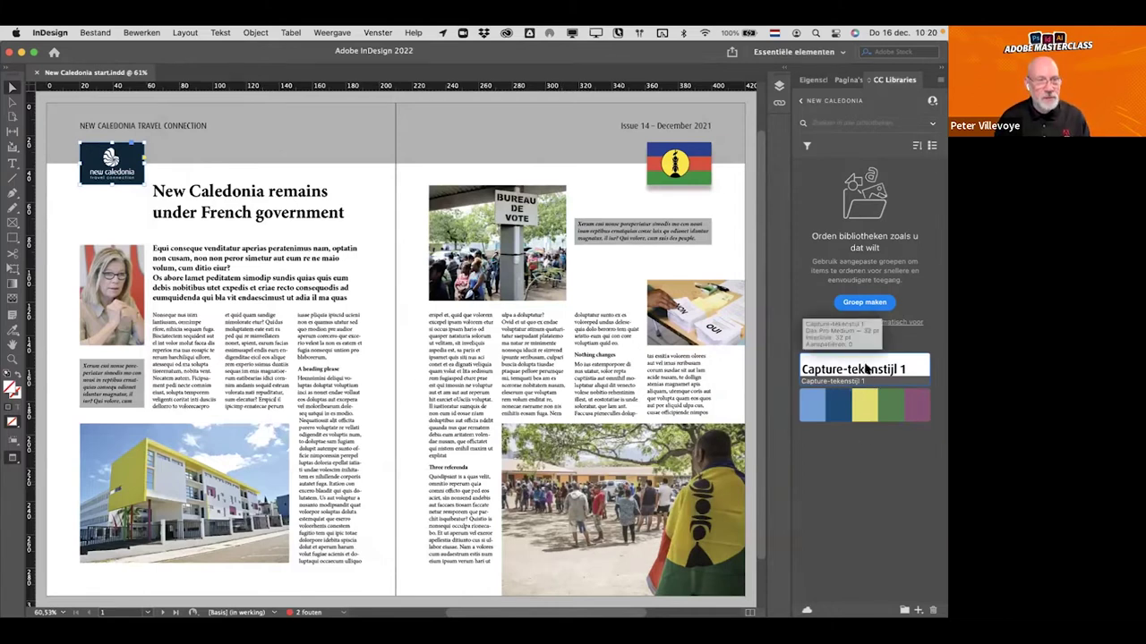
click(286, 224)
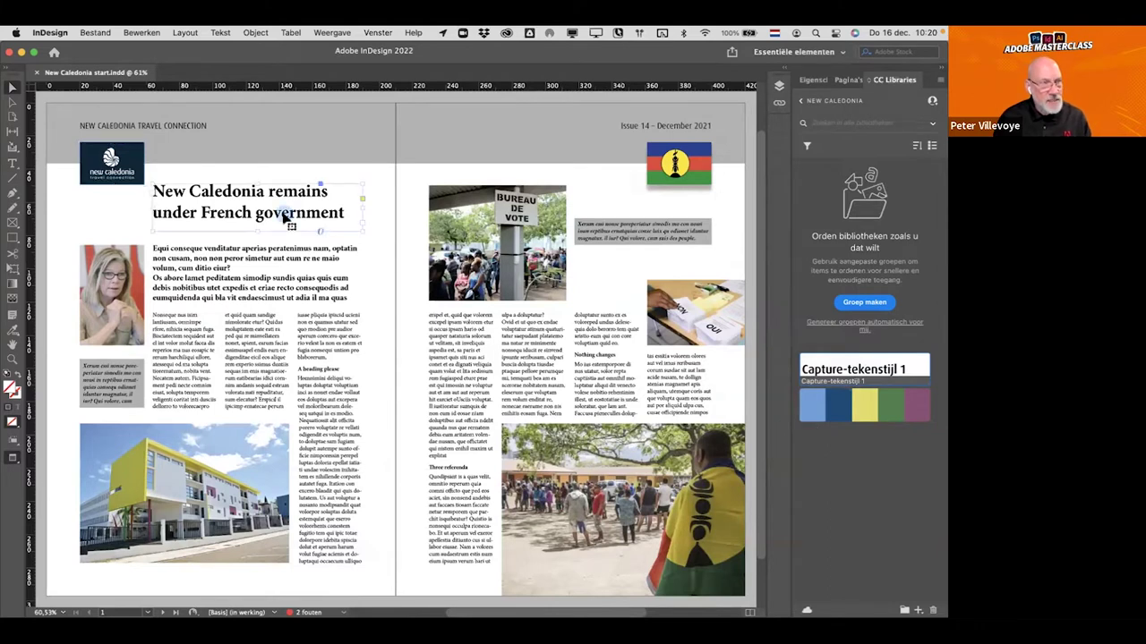
Apply Capture-tekenstijl 1 to the headline text and dock the Tekenstijlen panel beside CC Libraries.
click(877, 370)
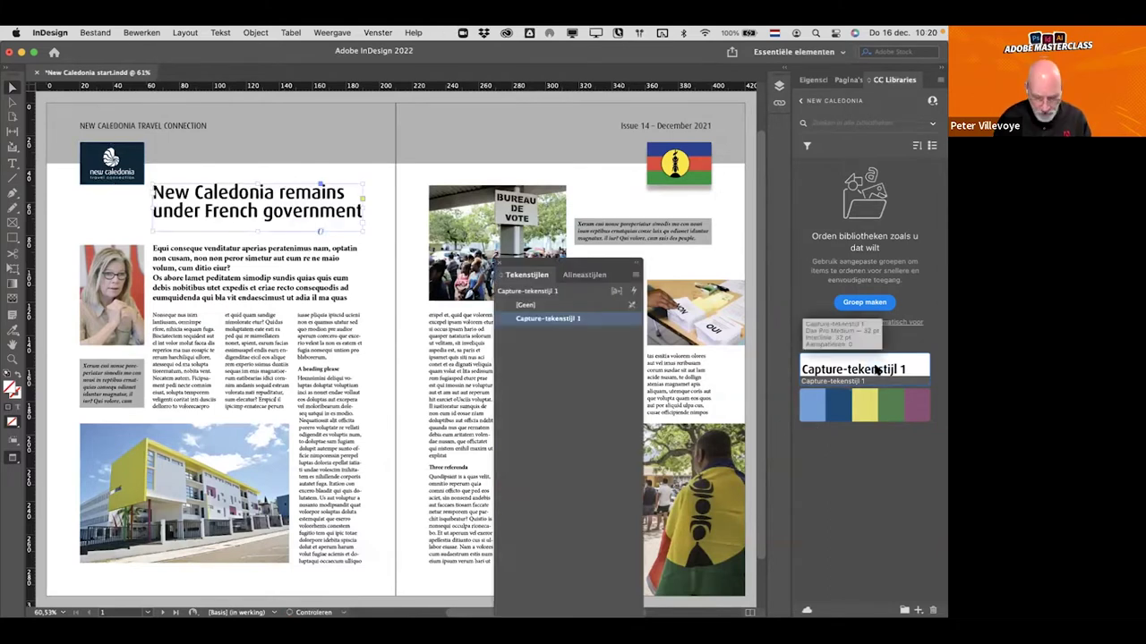
key(super+b)
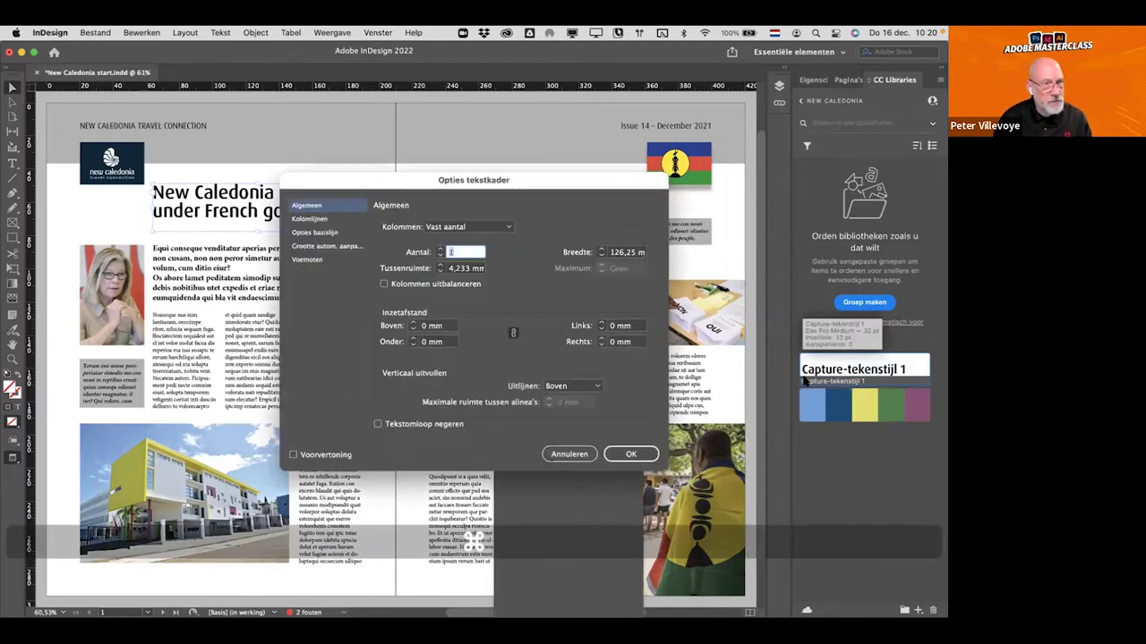
click(559, 455)
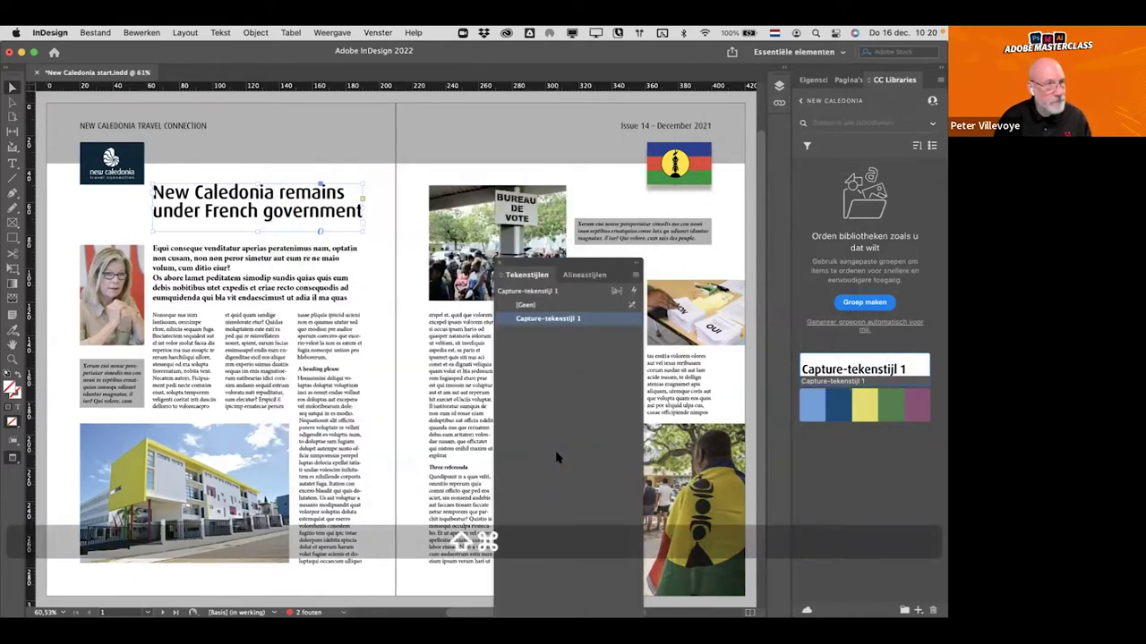
triple_click(327, 211)
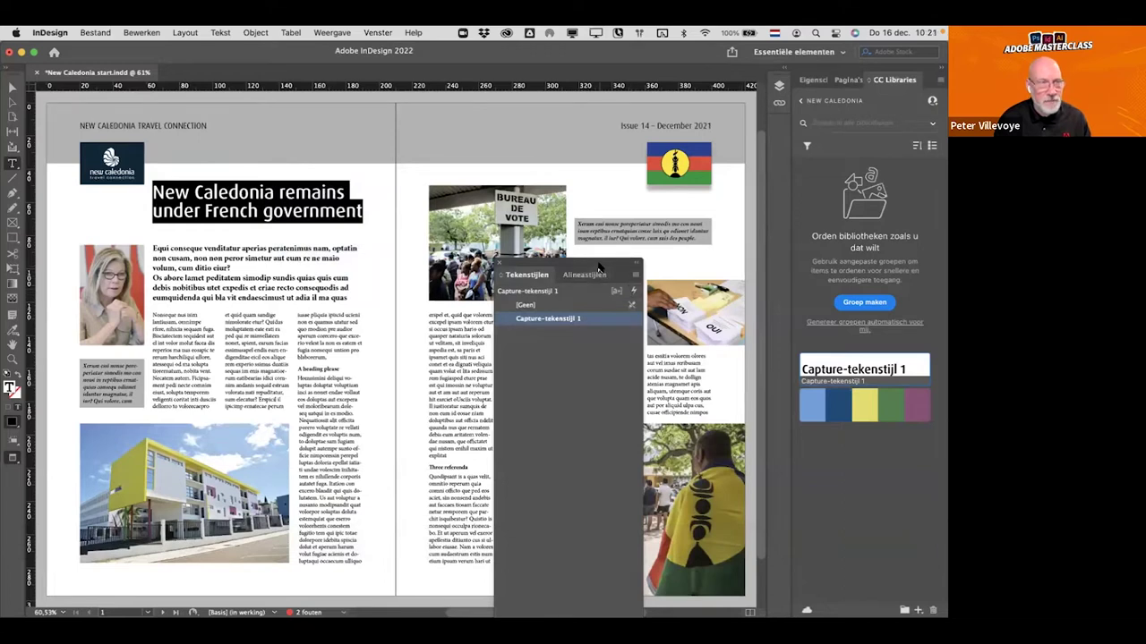
drag(602, 266, 649, 262)
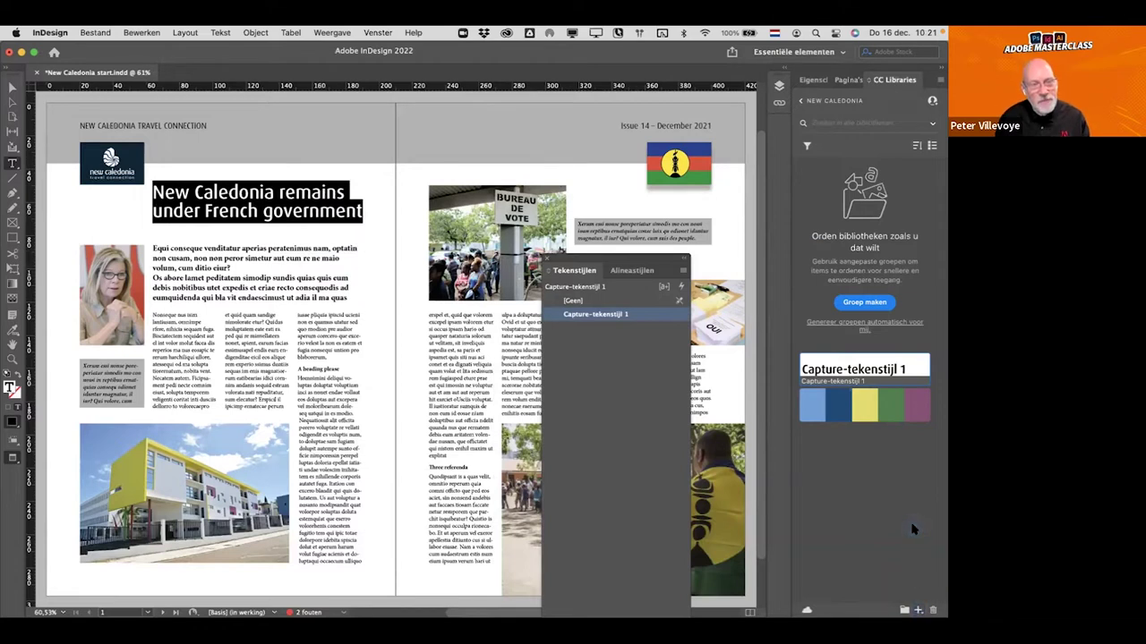
drag(582, 262, 699, 248)
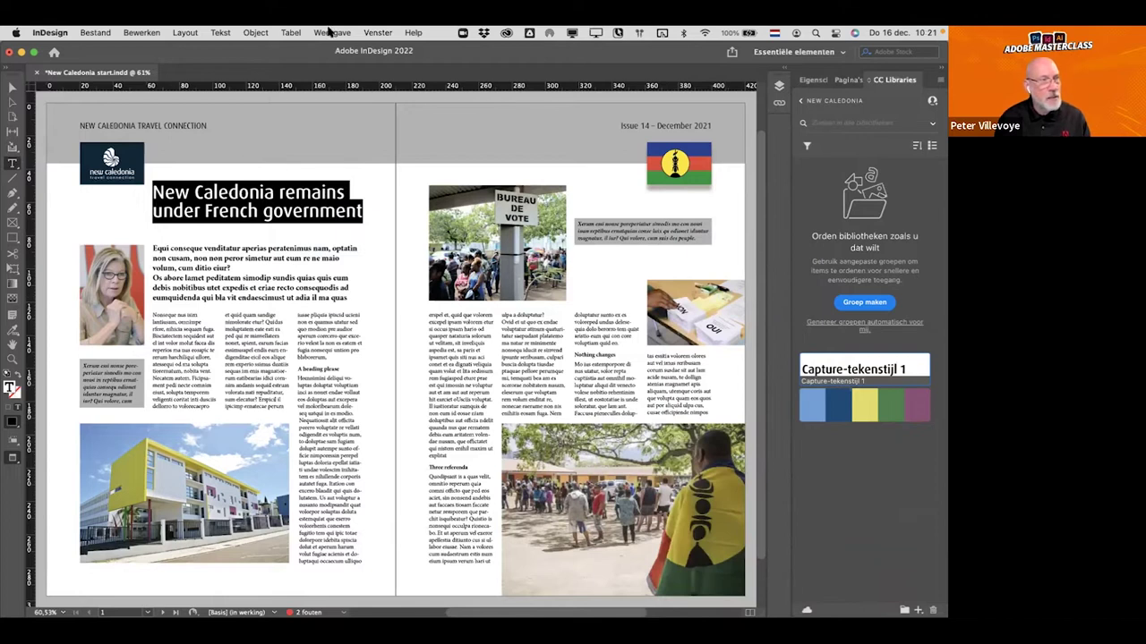
Place New_Caledonia_woodcut.jpg across the spread's top header band.
click(331, 32)
key(Escape)
click(12, 87)
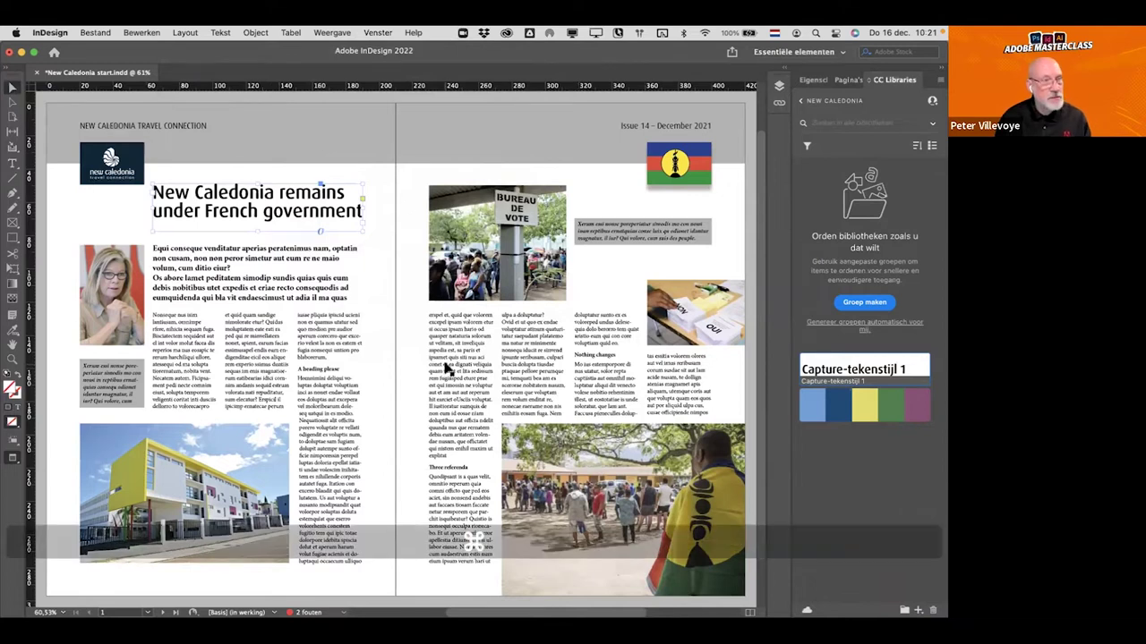
key(super+d)
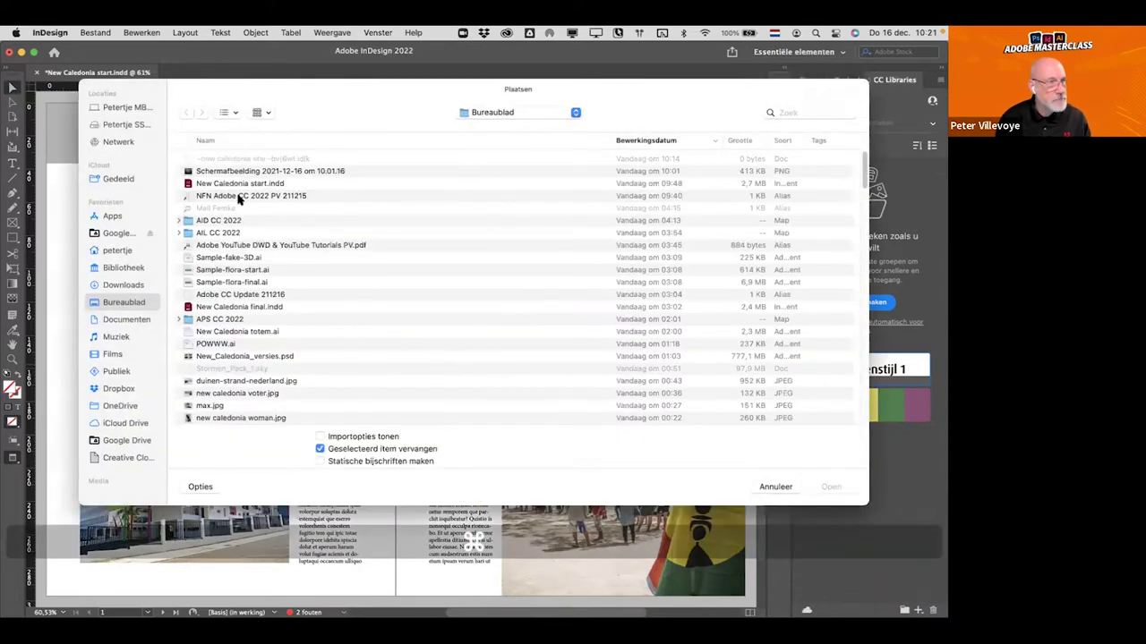
scroll(250, 381, down, 5)
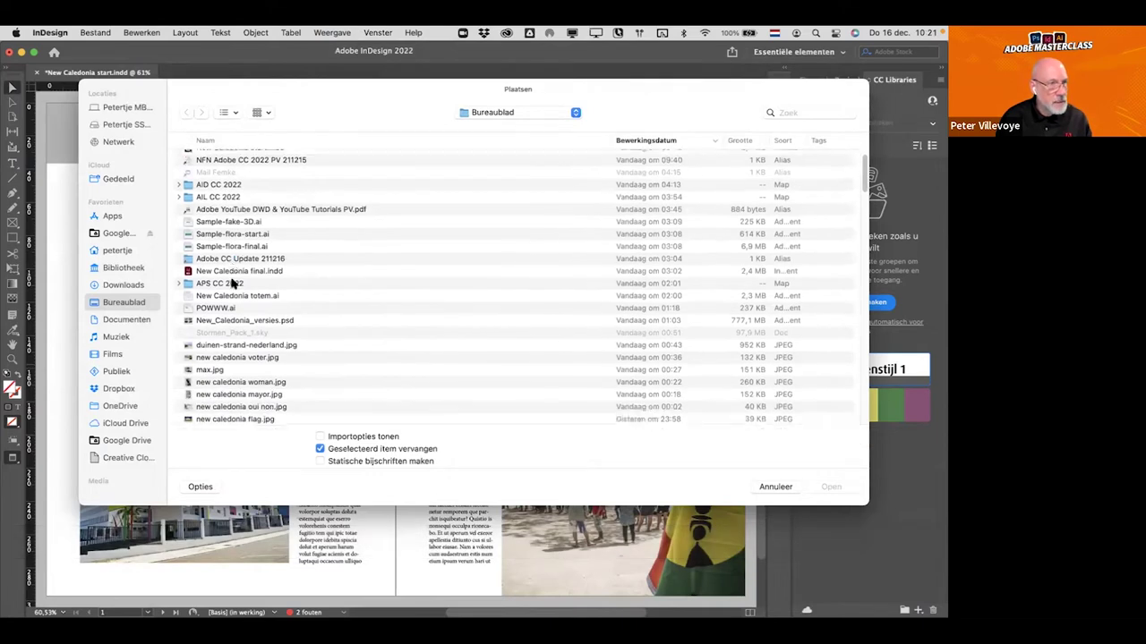
scroll(273, 384, down, 4)
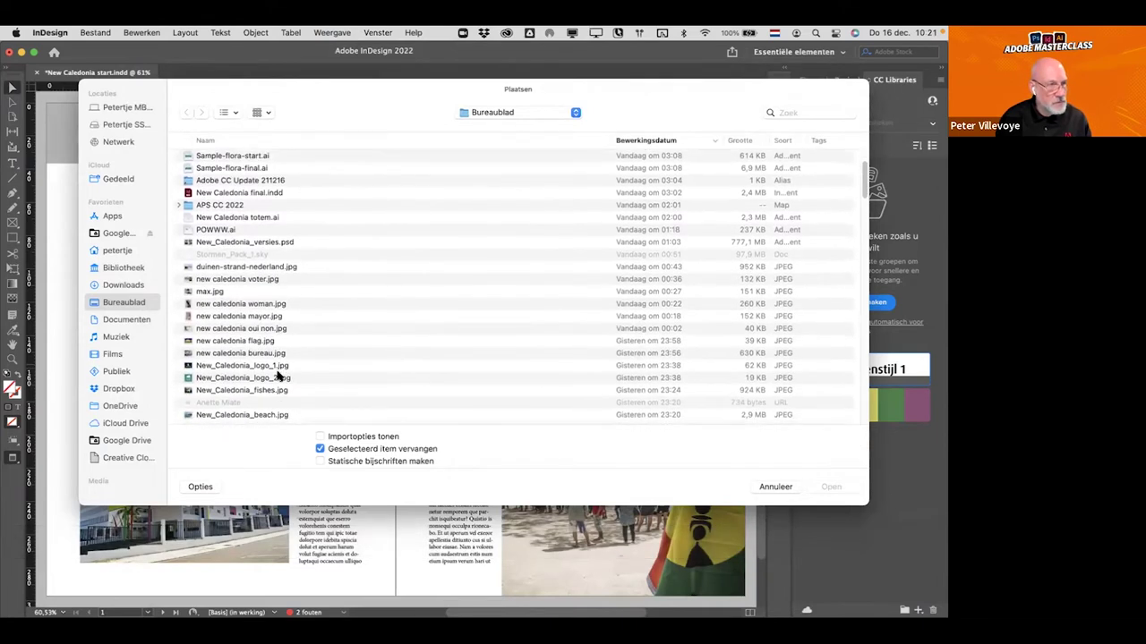
double_click(266, 398)
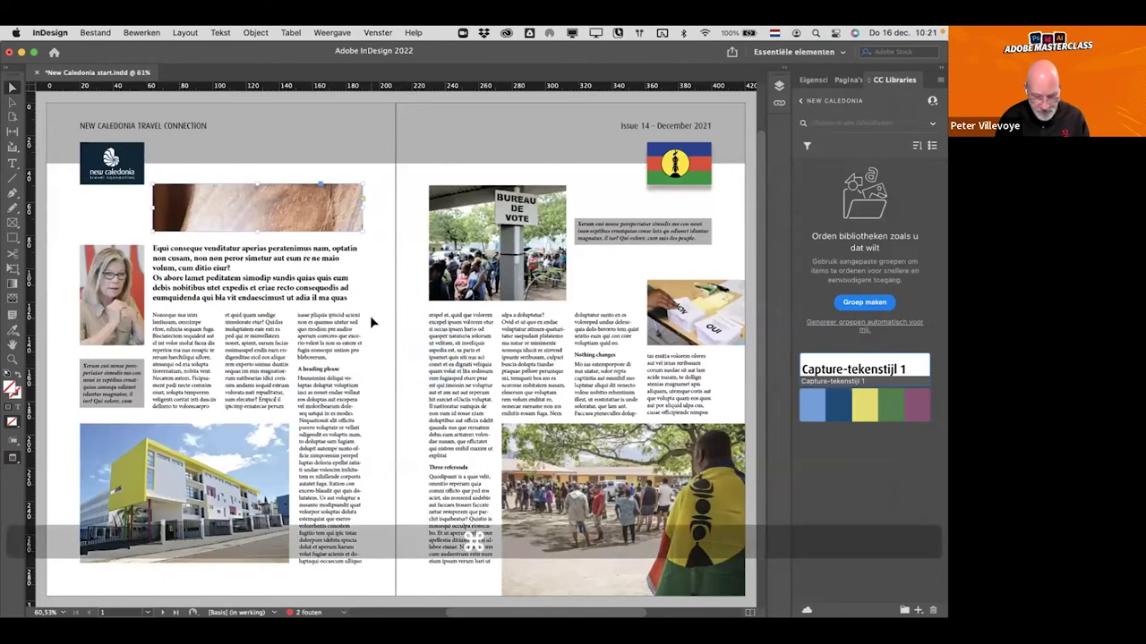
key(super+z)
scroll(394, 340, down, 1)
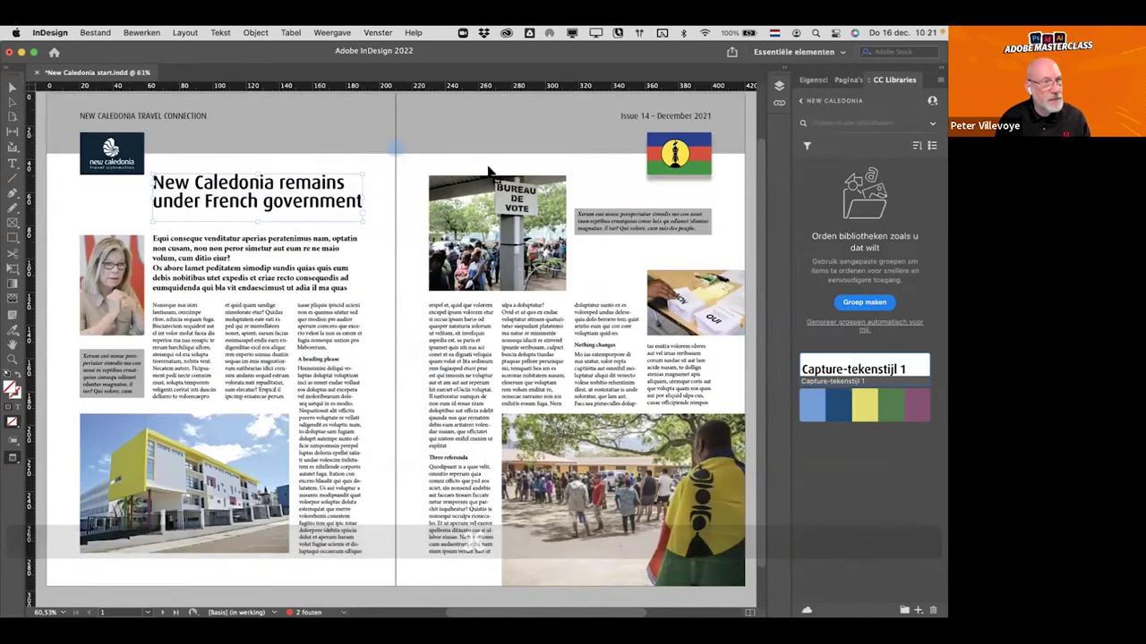
click(428, 184)
key(space)
scroll(417, 325, up, 3)
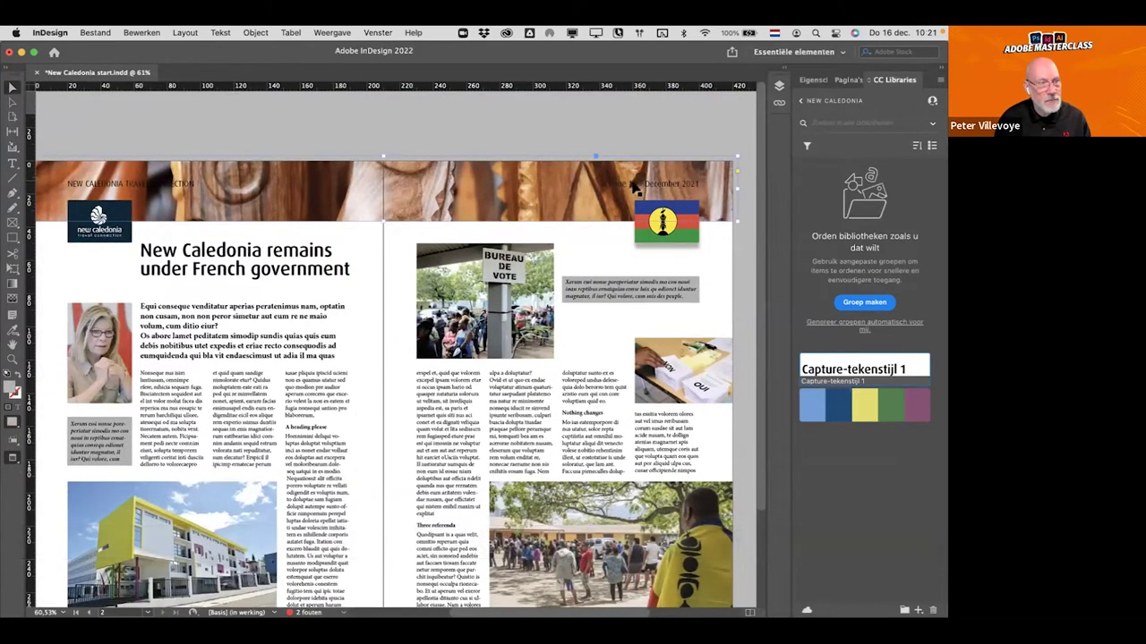
Cut and paste the carved-wood photo, then drag it off the header onto the left pasteboard.
key(super+x)
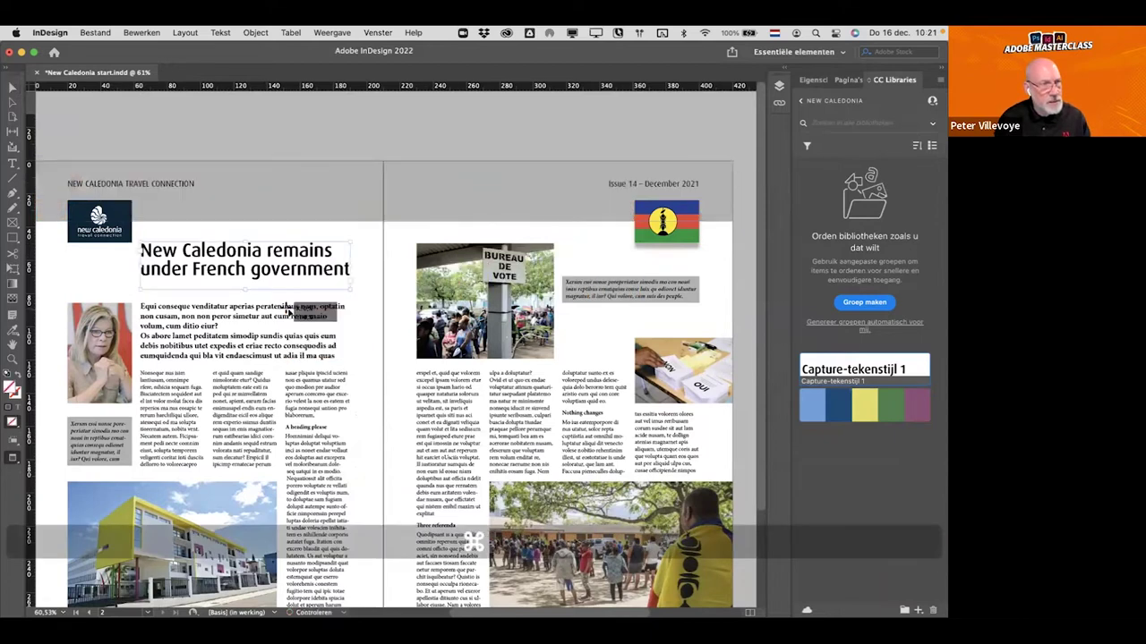
key(super+v)
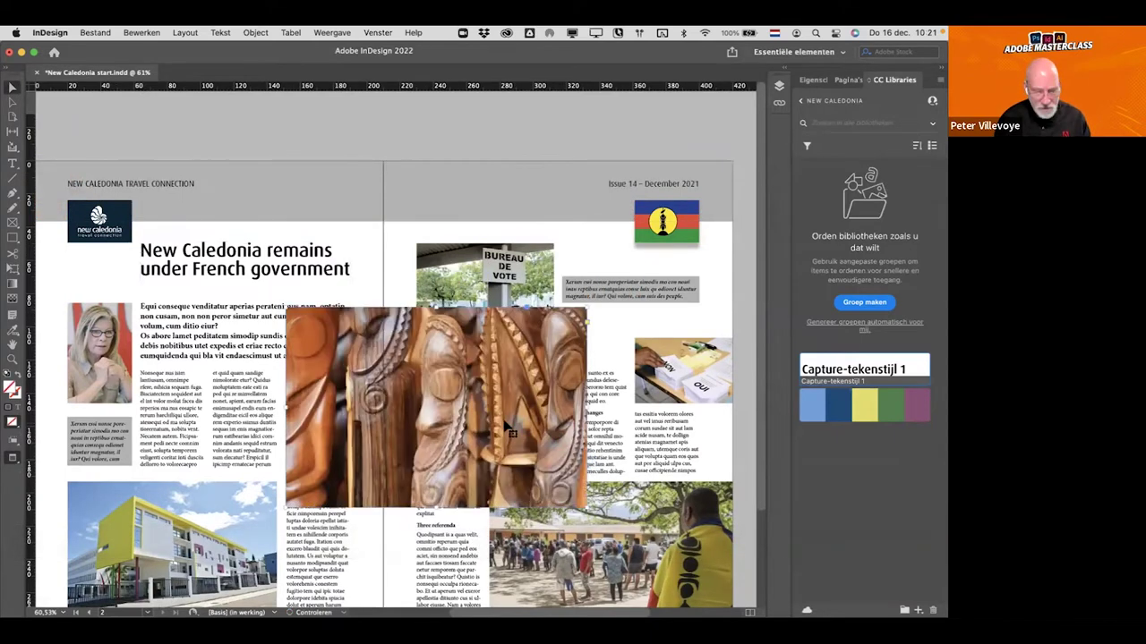
key(super+minus)
key(super+minus)
key(super+minus)
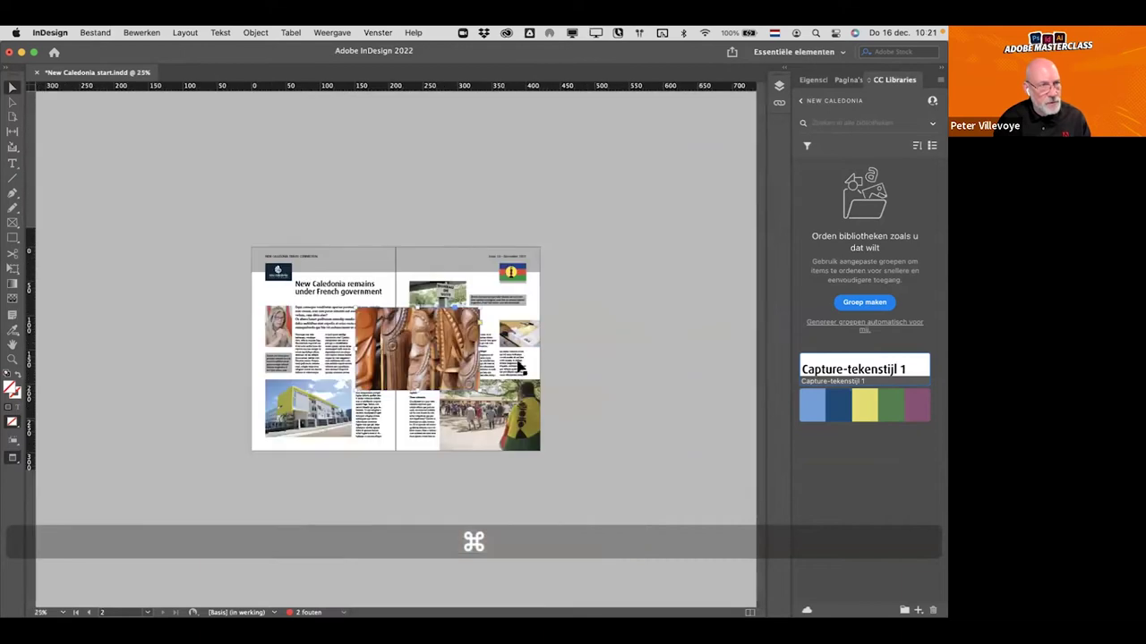
drag(464, 367, 210, 355)
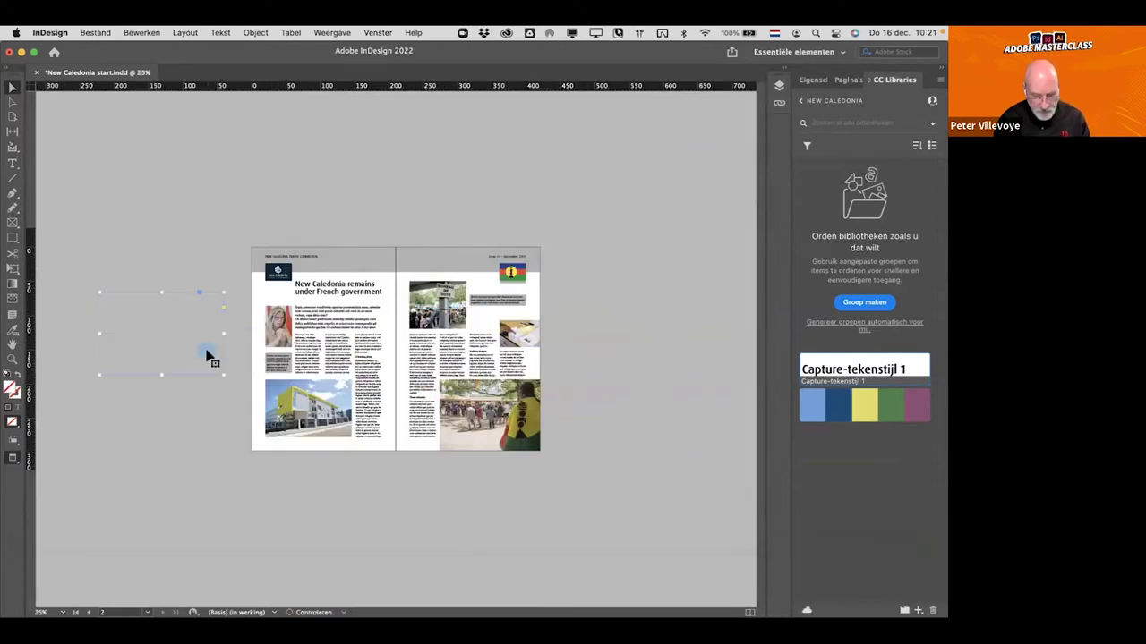
key(w)
key(w)
key(space)
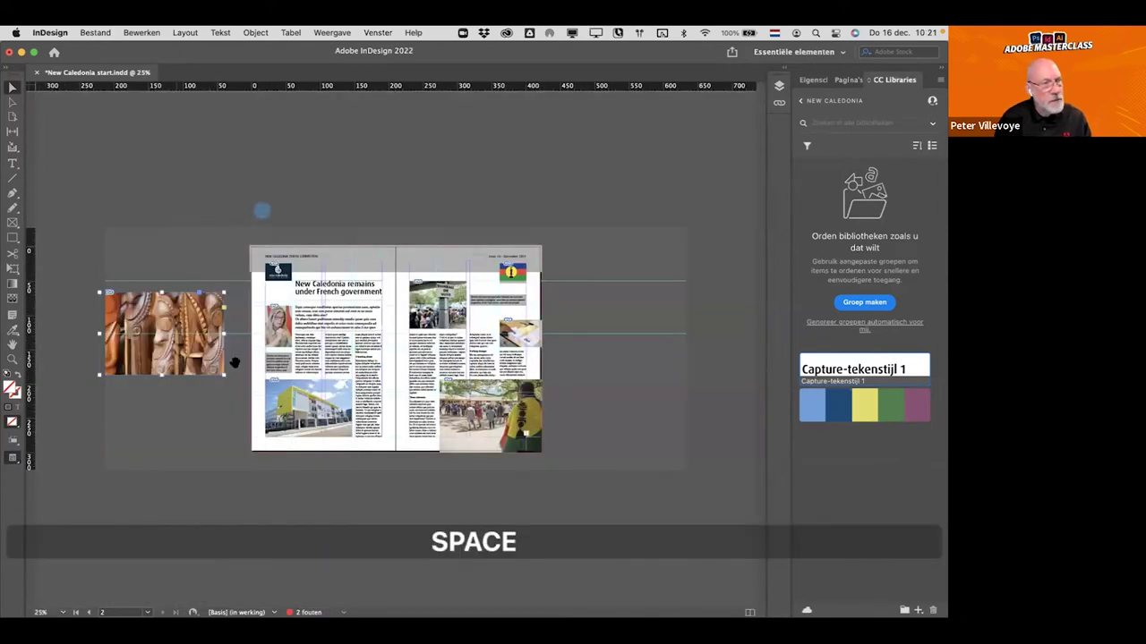
key(super+equal)
key(super+equal)
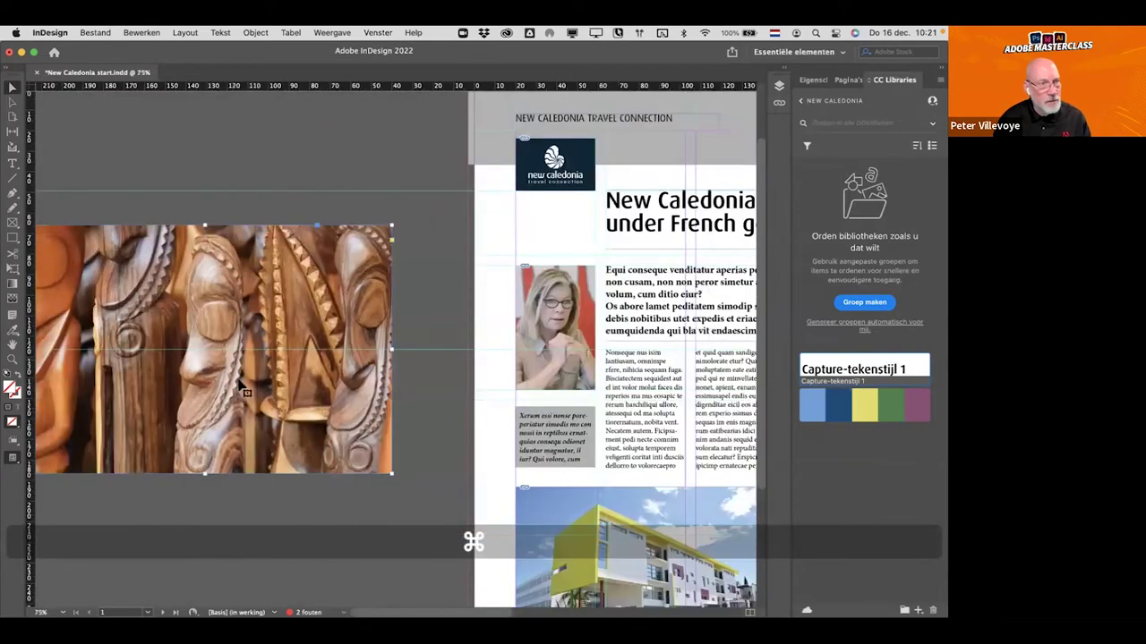
key(space)
drag(468, 430, 467, 412)
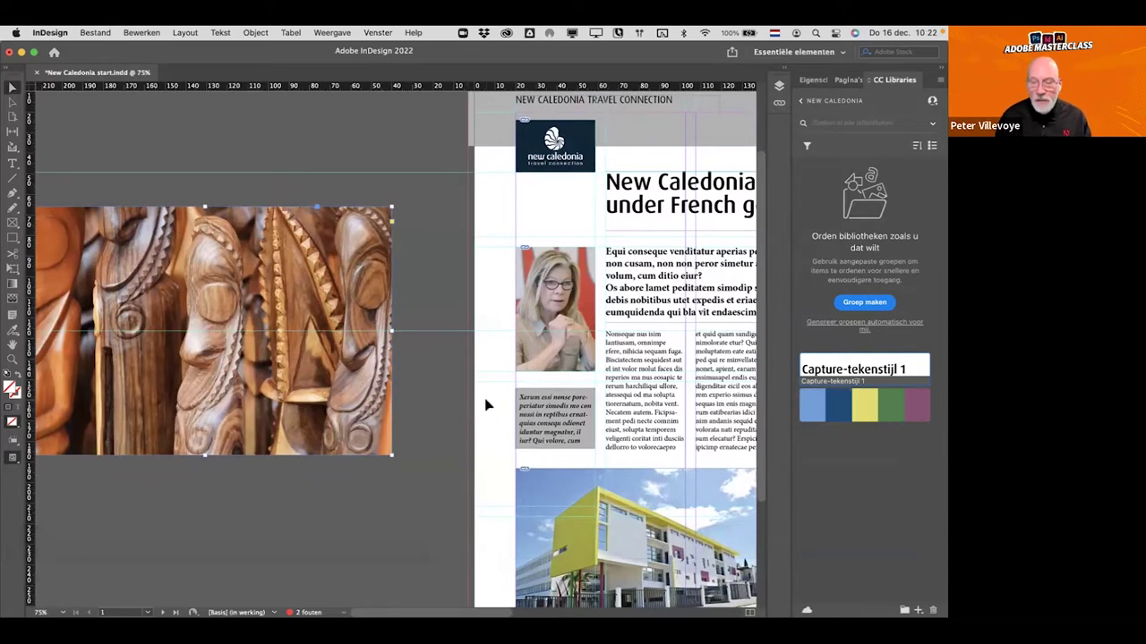
Extract shapes from the carved-wood photo at detail 45 and save them as Vorm vastleggen 1.
click(254, 33)
mouse_move(251, 236)
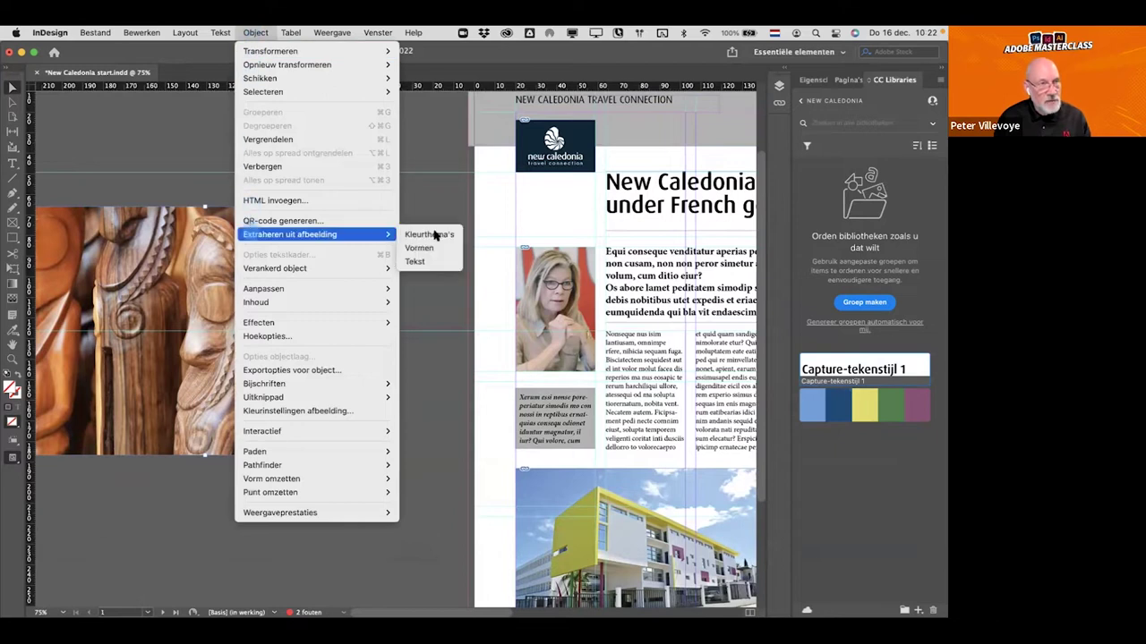
click(432, 248)
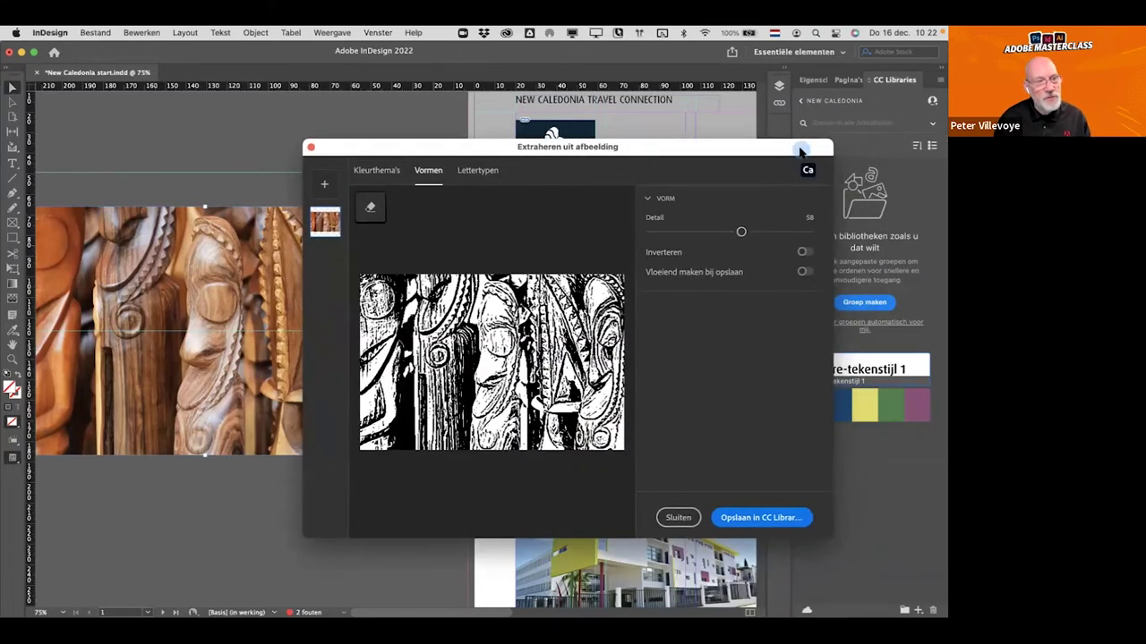
drag(740, 231, 720, 231)
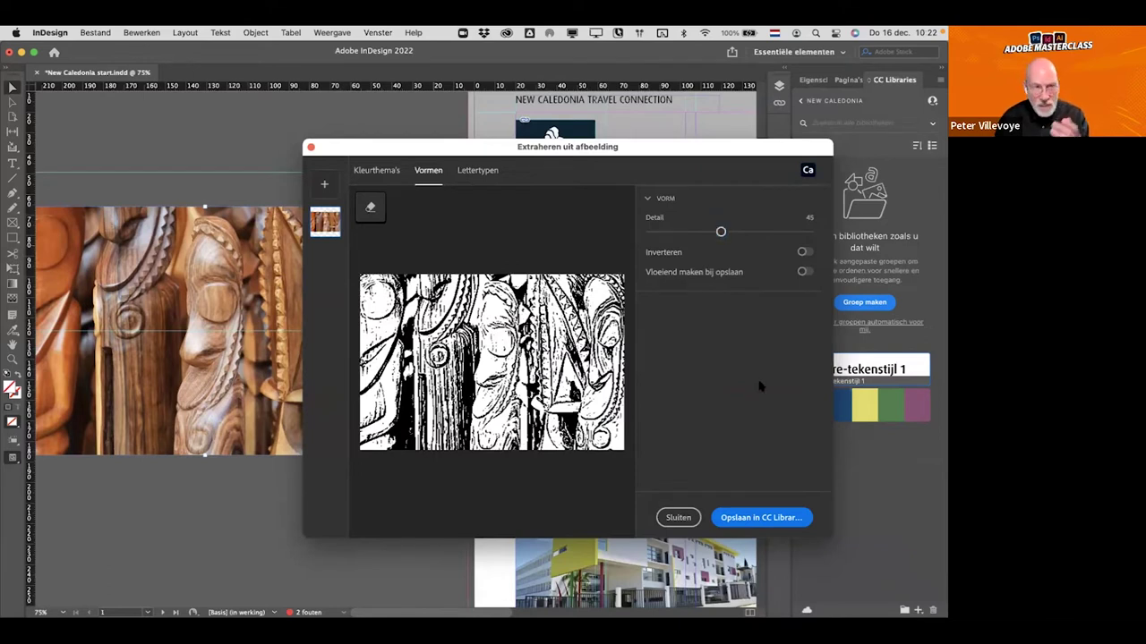
click(730, 519)
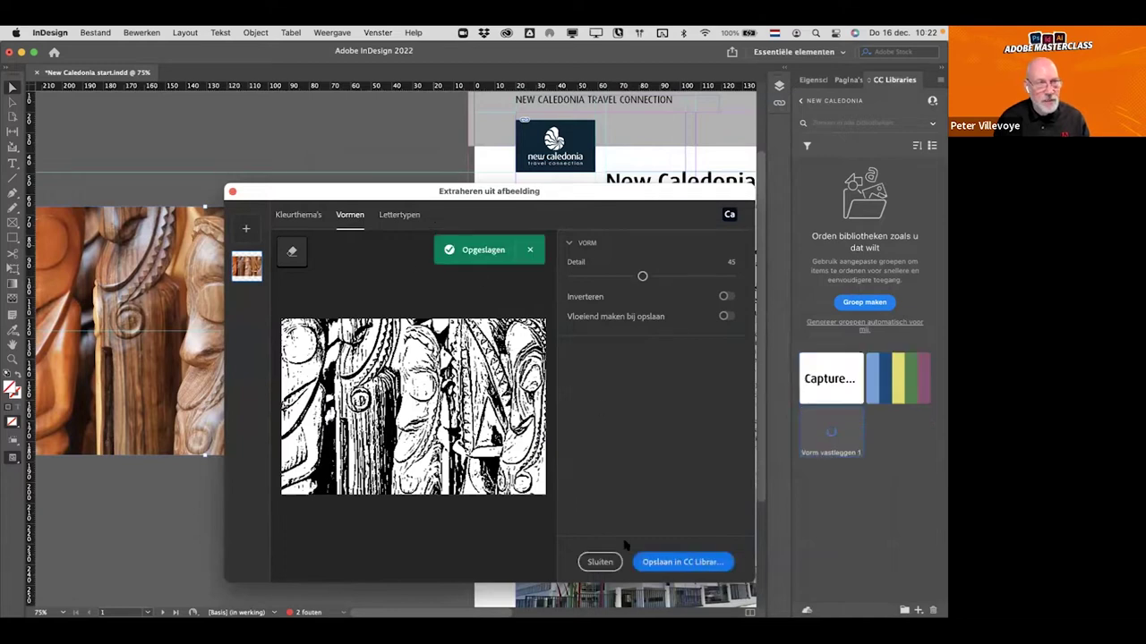
click(598, 561)
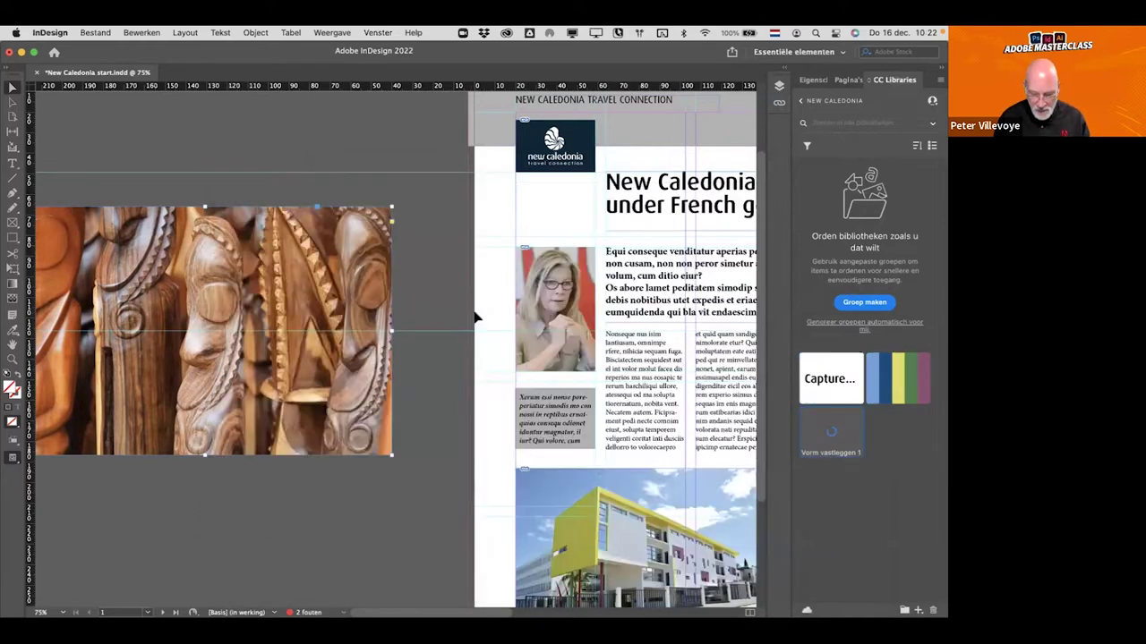
Delete the pasteboard photo and drop Vorm vastleggen 1 from the library into the header band.
key(super+0)
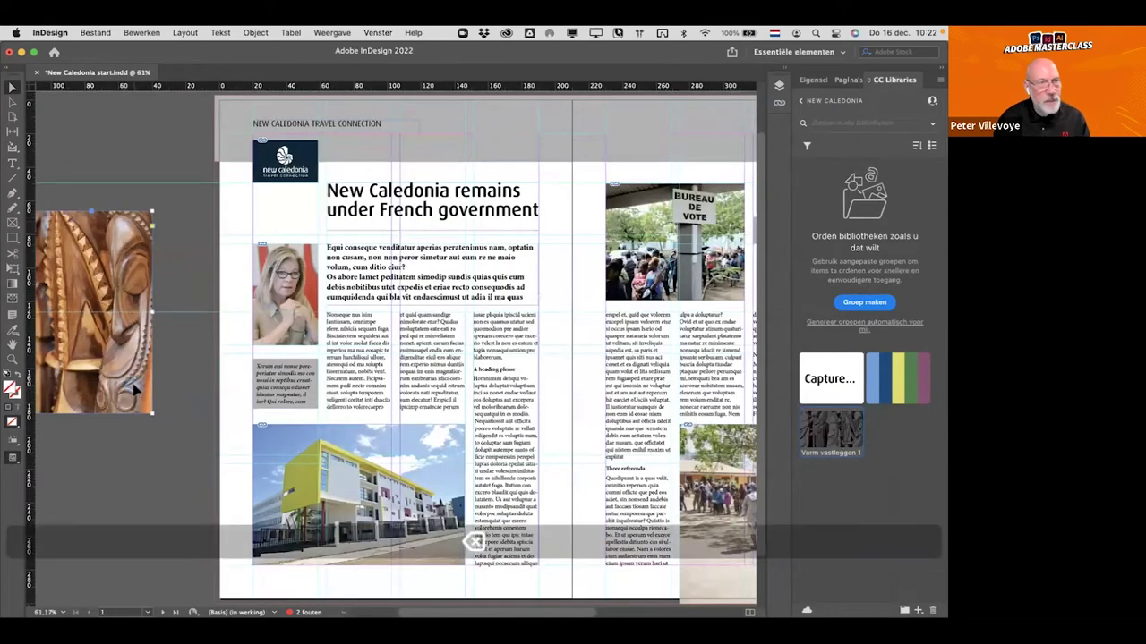
key(BackSpace)
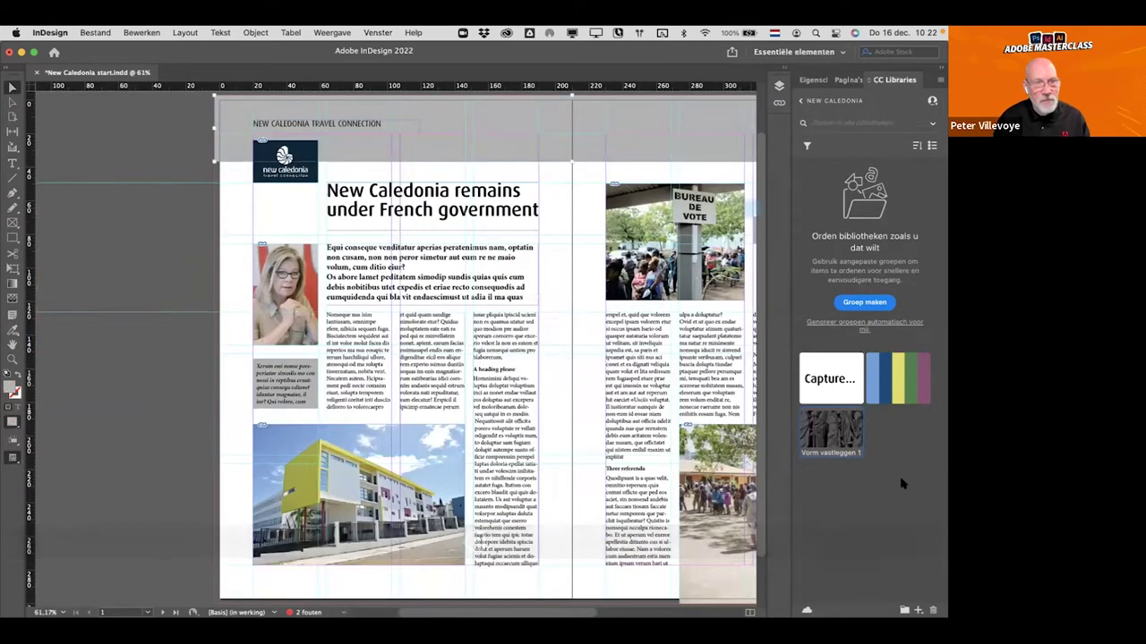
drag(832, 434, 552, 152)
click(552, 152)
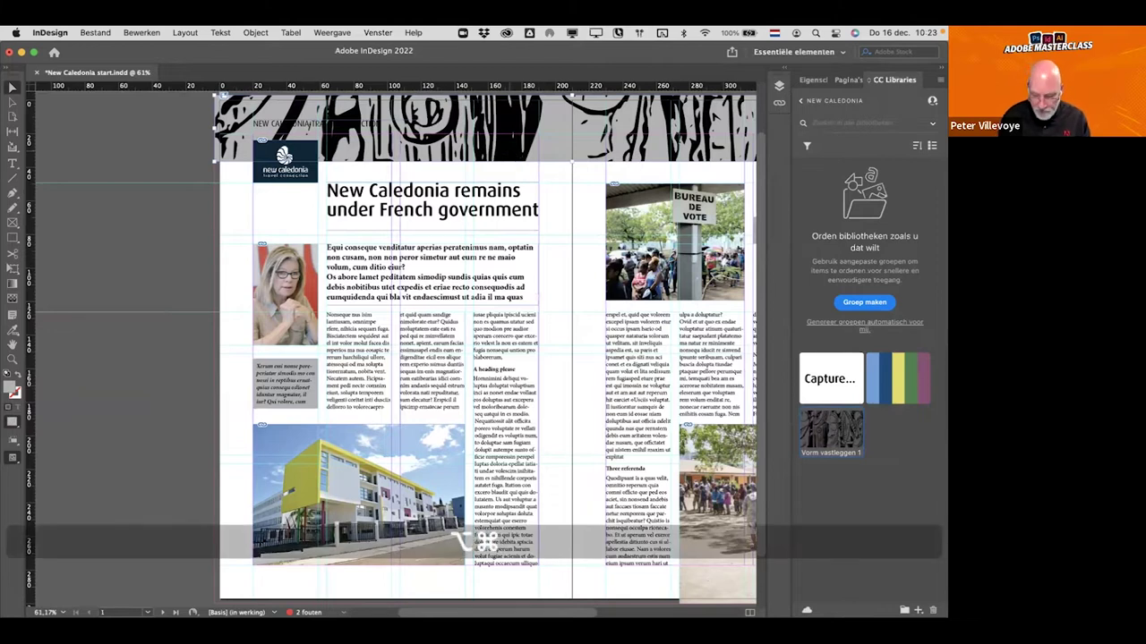
key(alt+super+0)
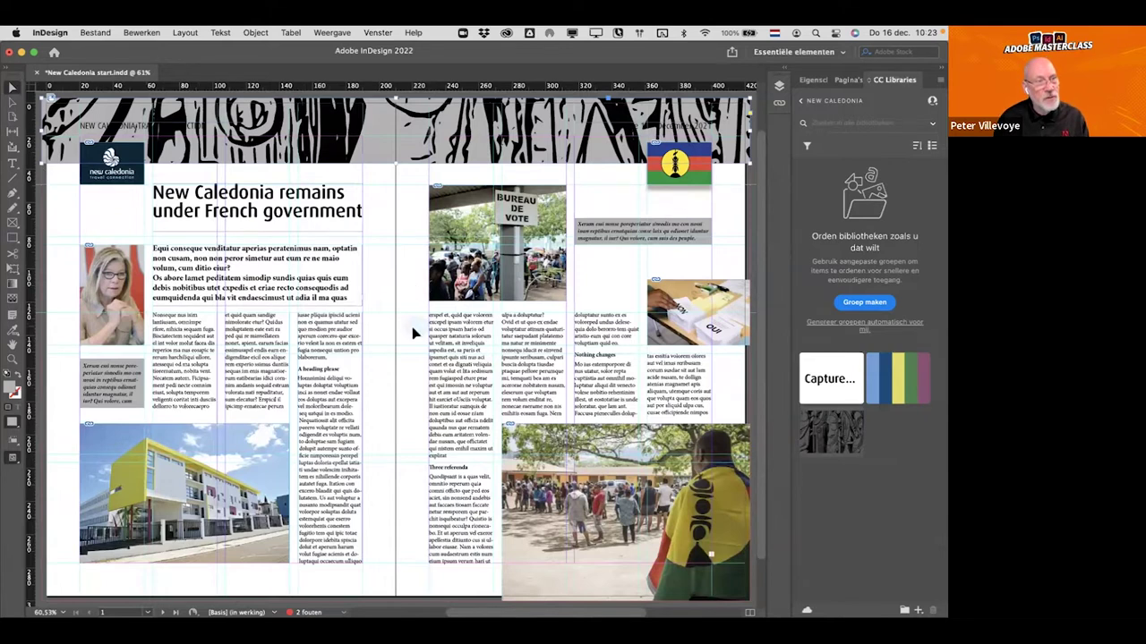
click(139, 410)
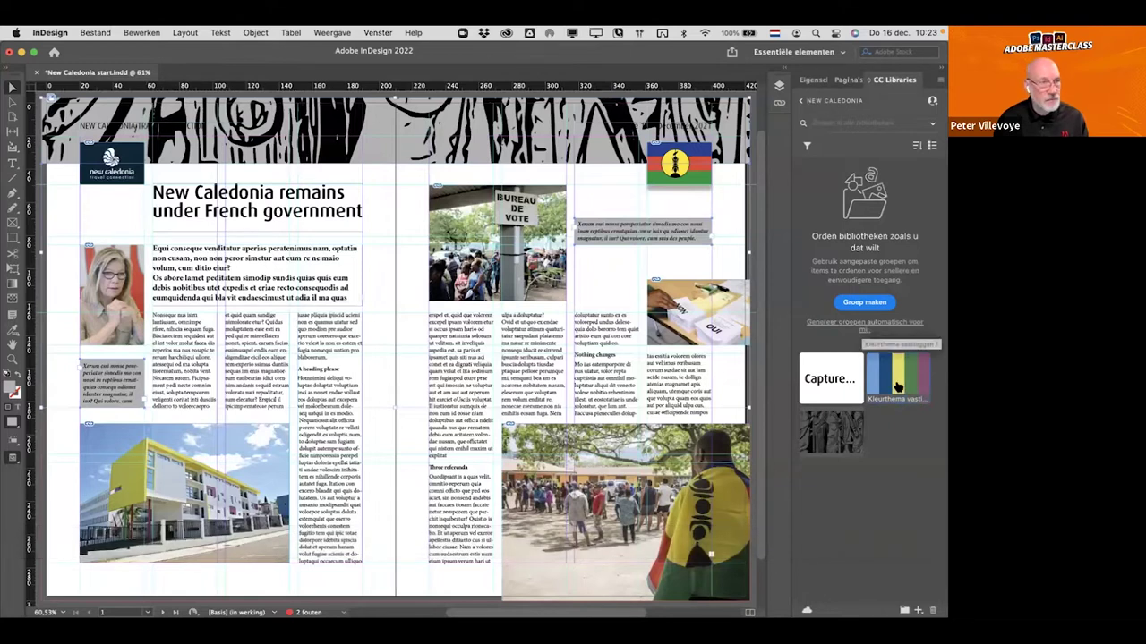
Fill the header band and pull-quotes pale yellow, undoing a mauve fill tried on the headline.
click(897, 385)
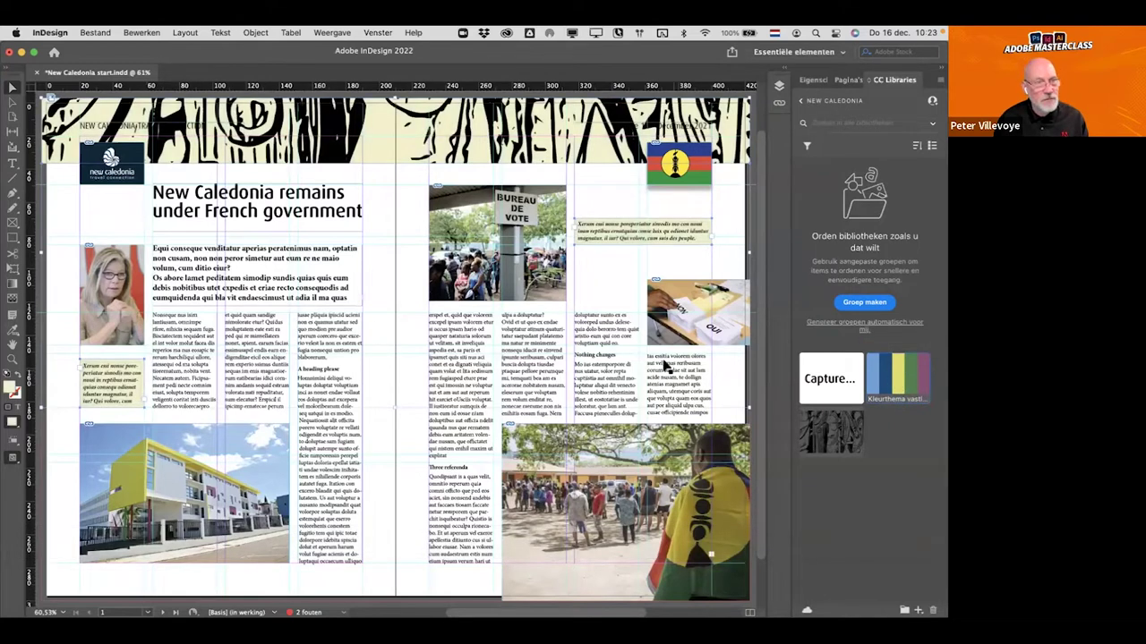
click(332, 216)
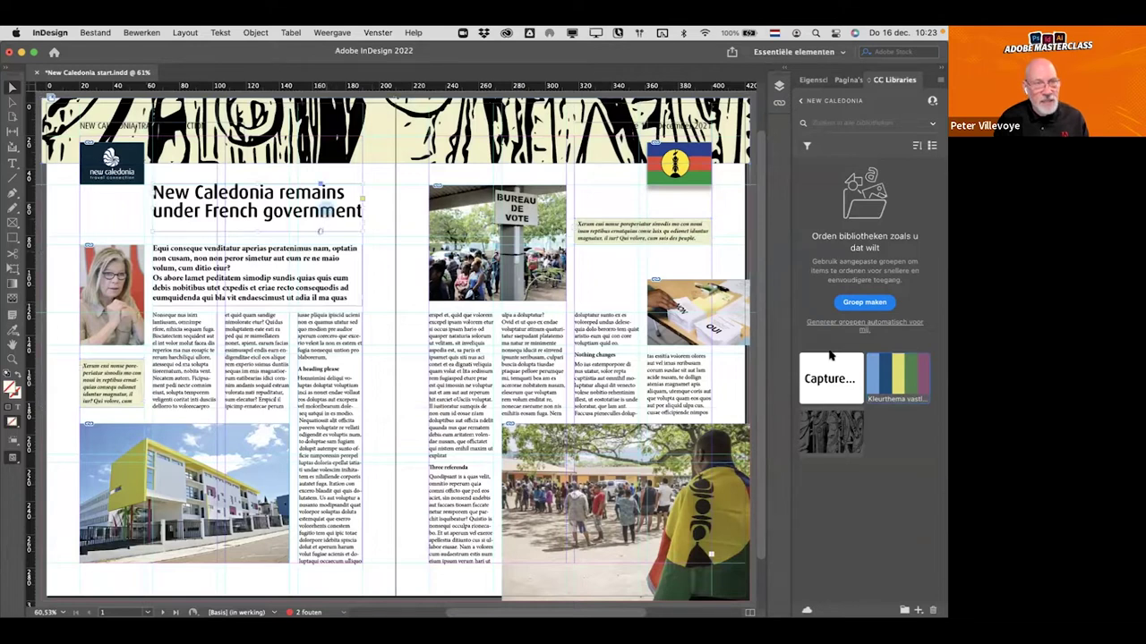
click(922, 383)
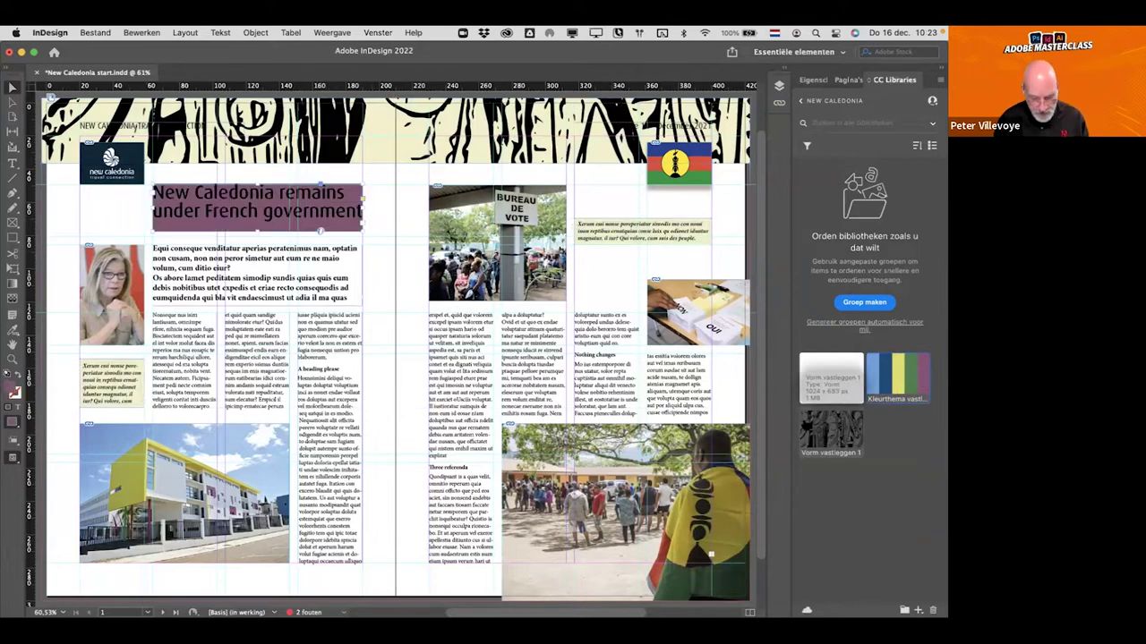
key(super+z)
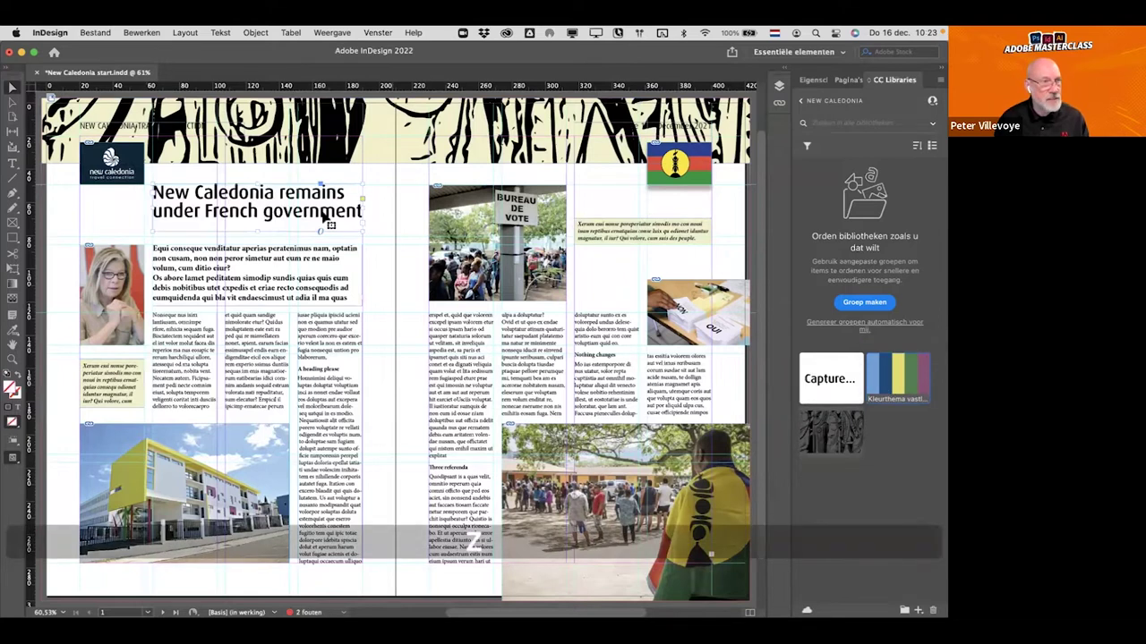
Colour all the headline text with the library's purple swatch, then deselect to check it.
double_click(332, 211)
key(super+a)
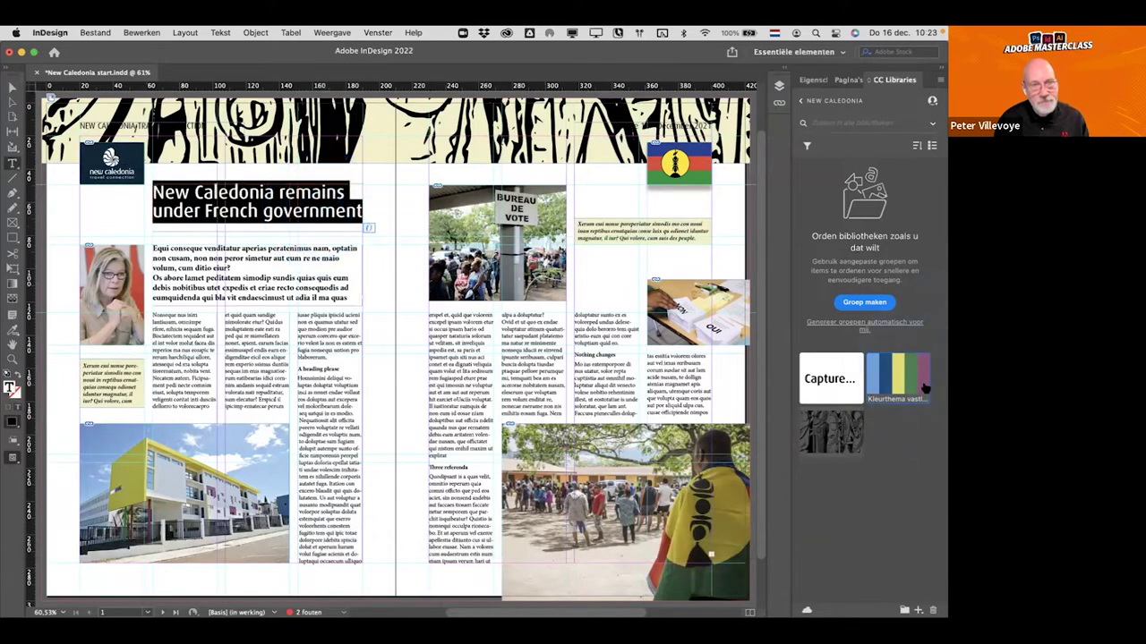
click(927, 387)
click(11, 86)
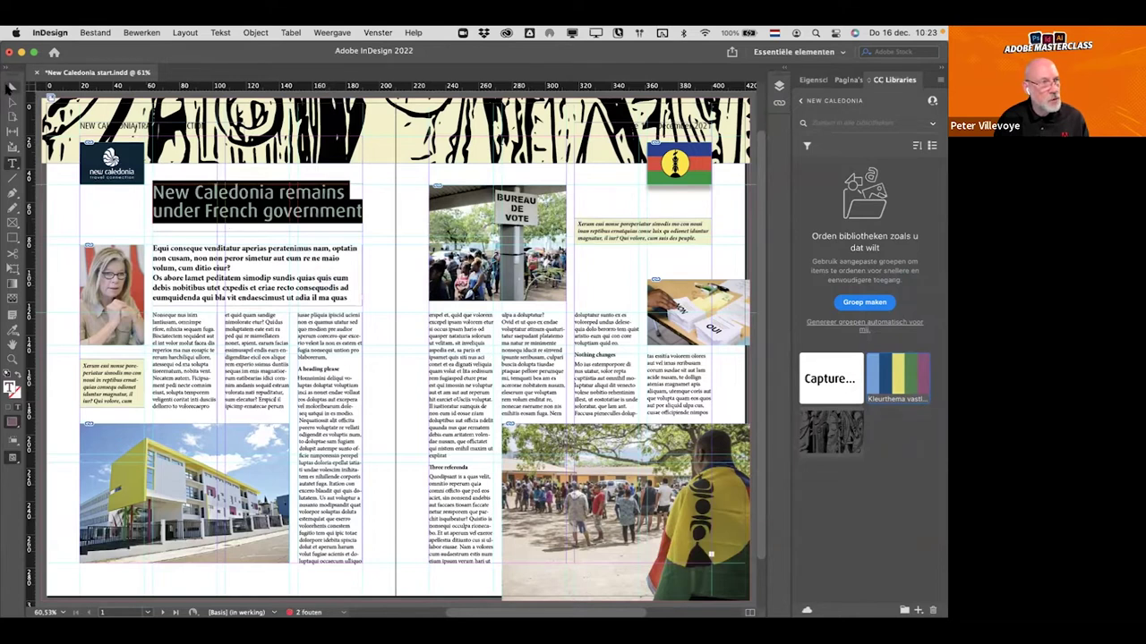
click(403, 410)
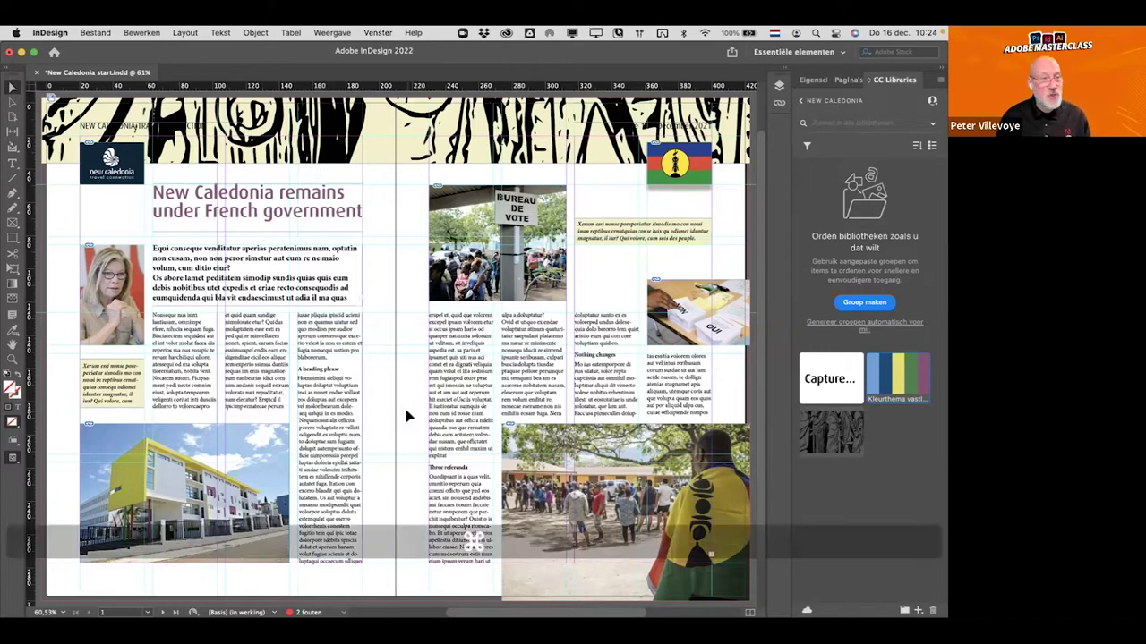
key(super+Tab)
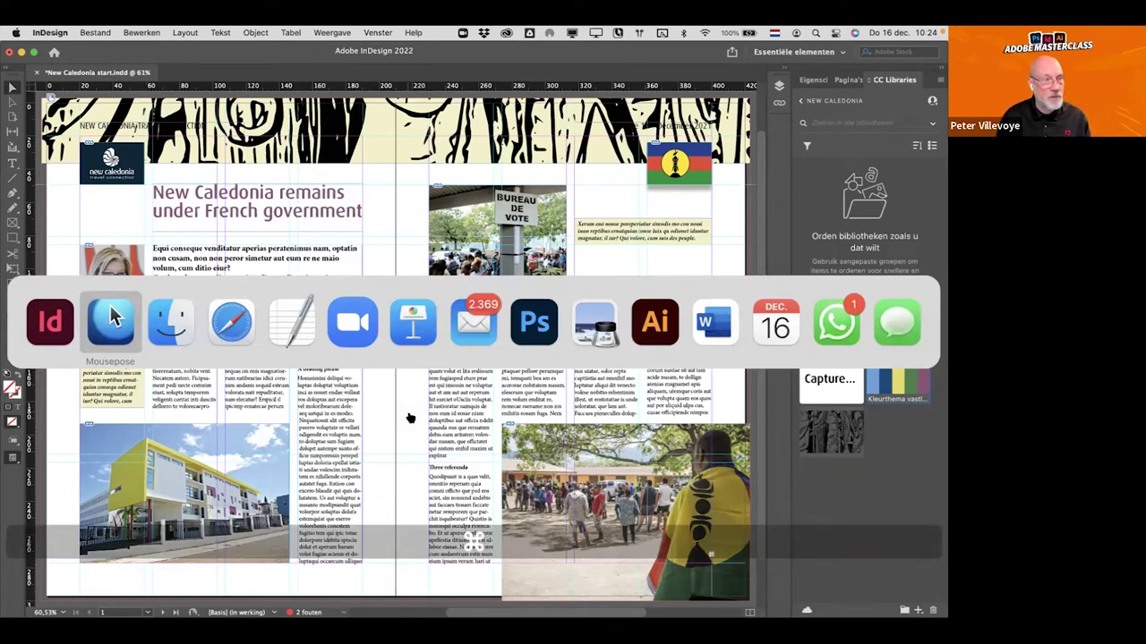
click(252, 341)
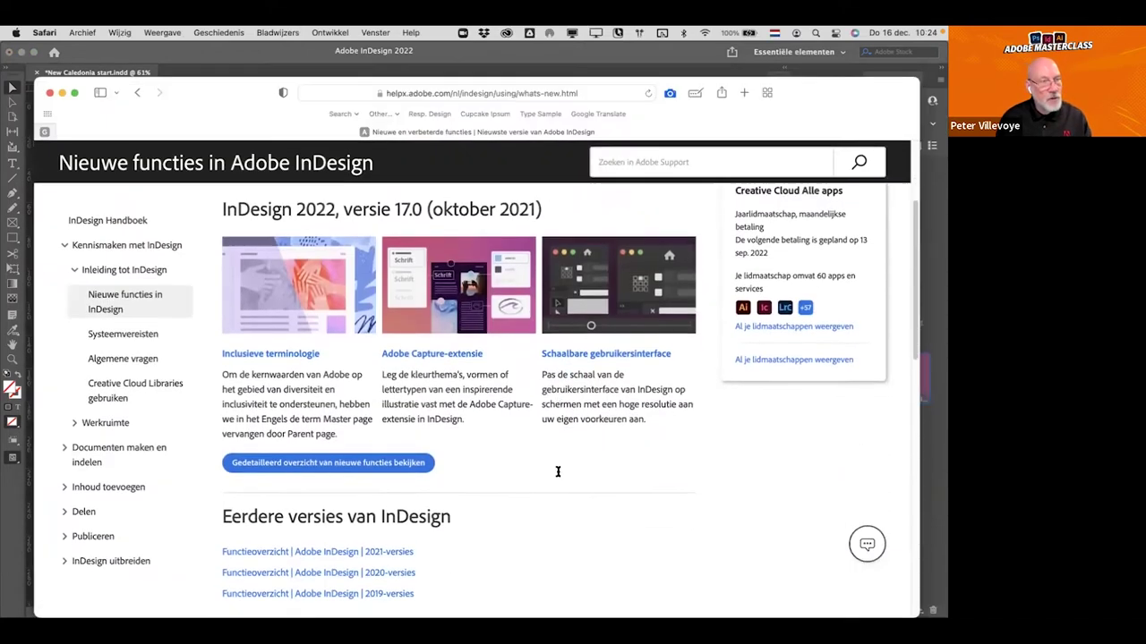
scroll(557, 471, down, 3)
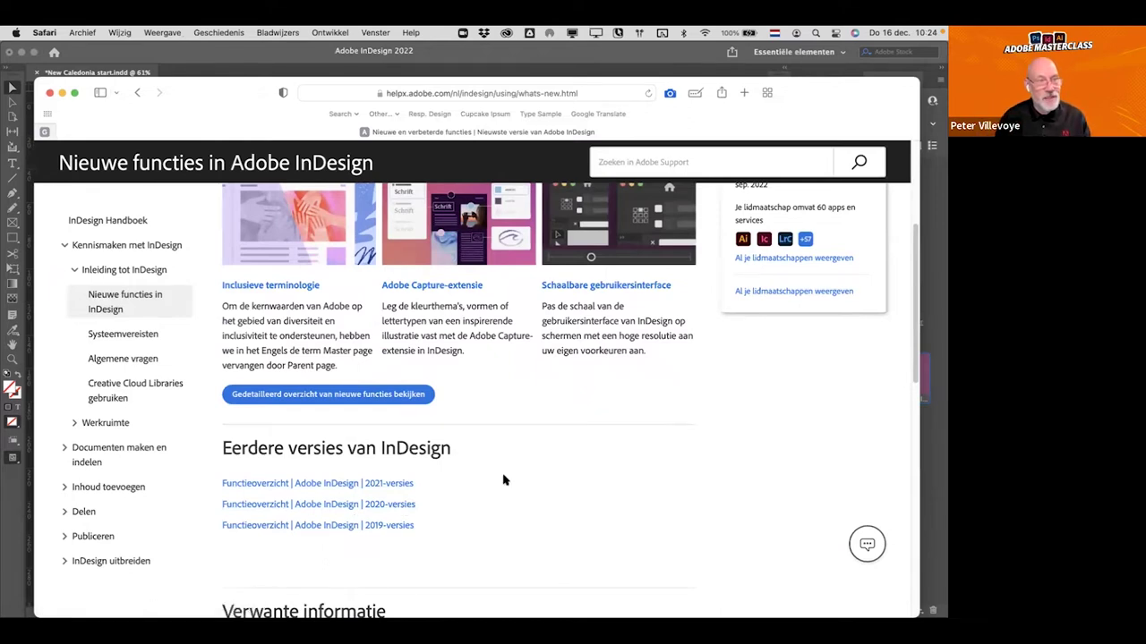
drag(209, 97, 948, 119)
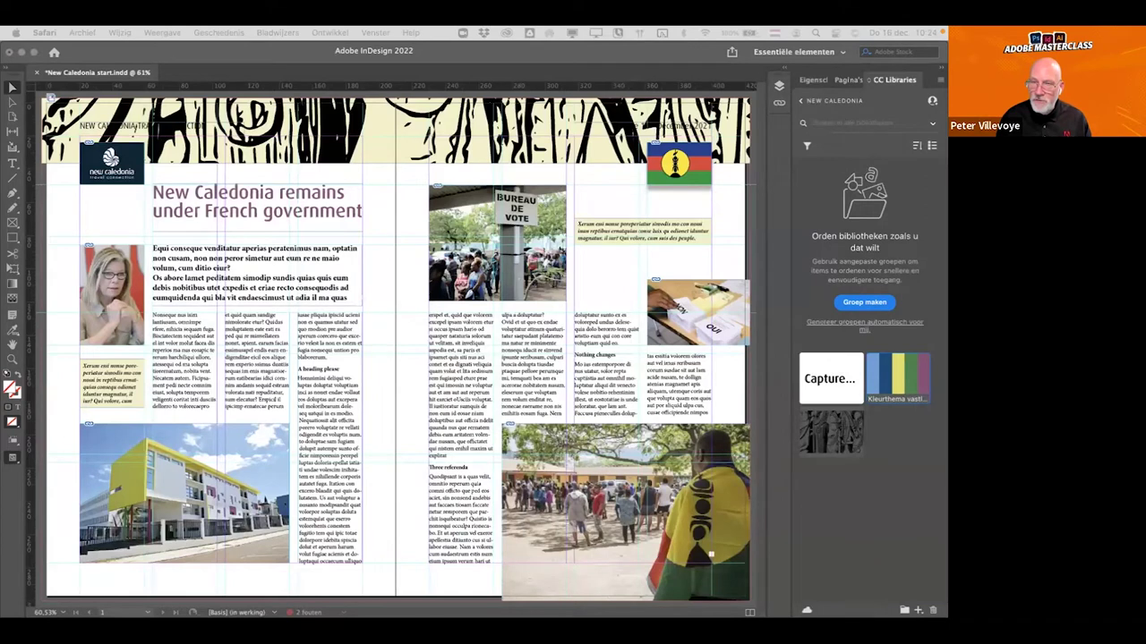
click(320, 192)
click(257, 32)
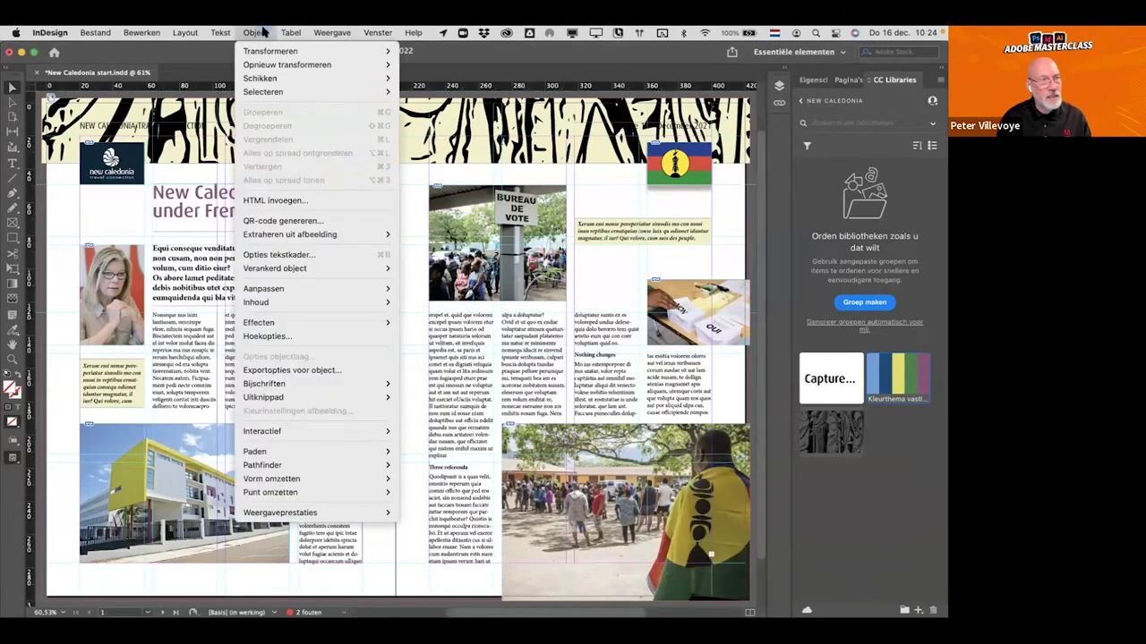
mouse_move(261, 240)
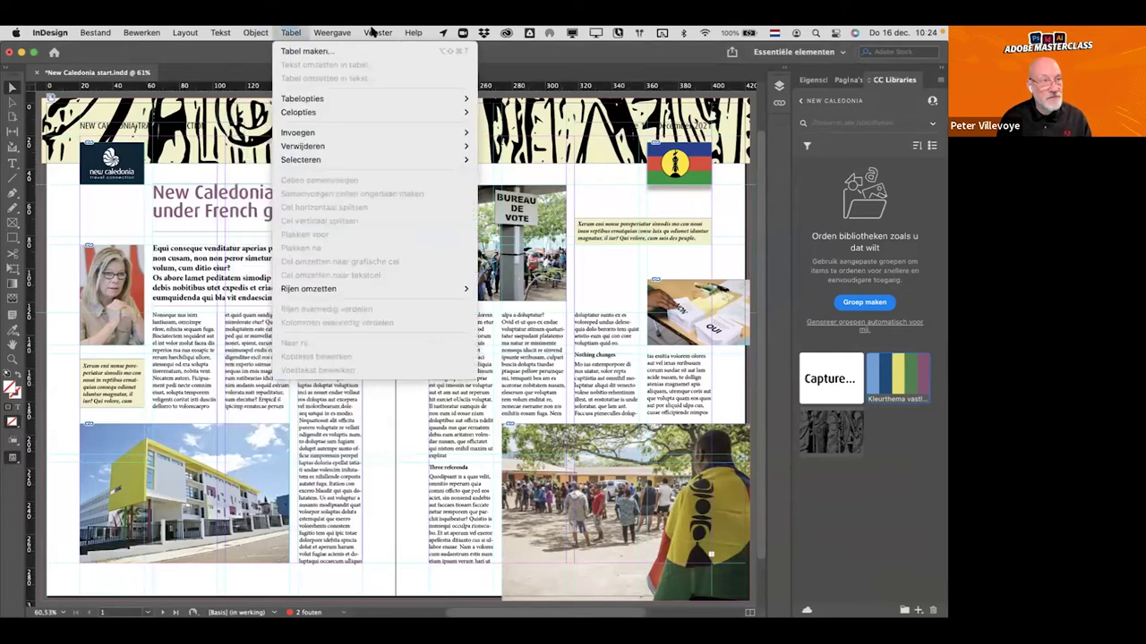
mouse_move(376, 33)
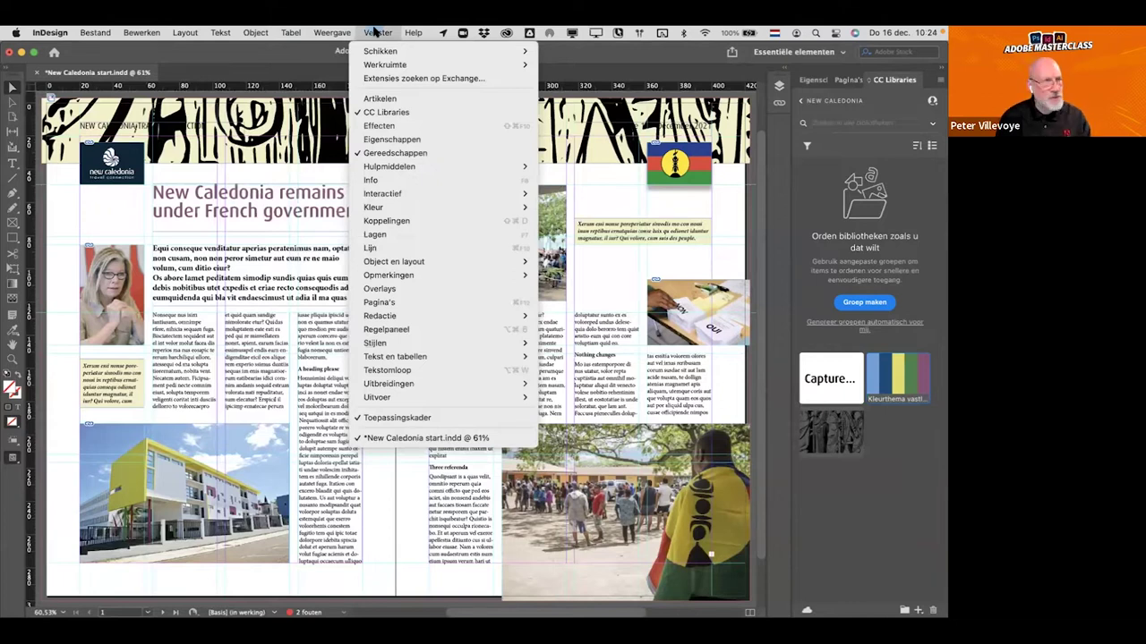
click(376, 32)
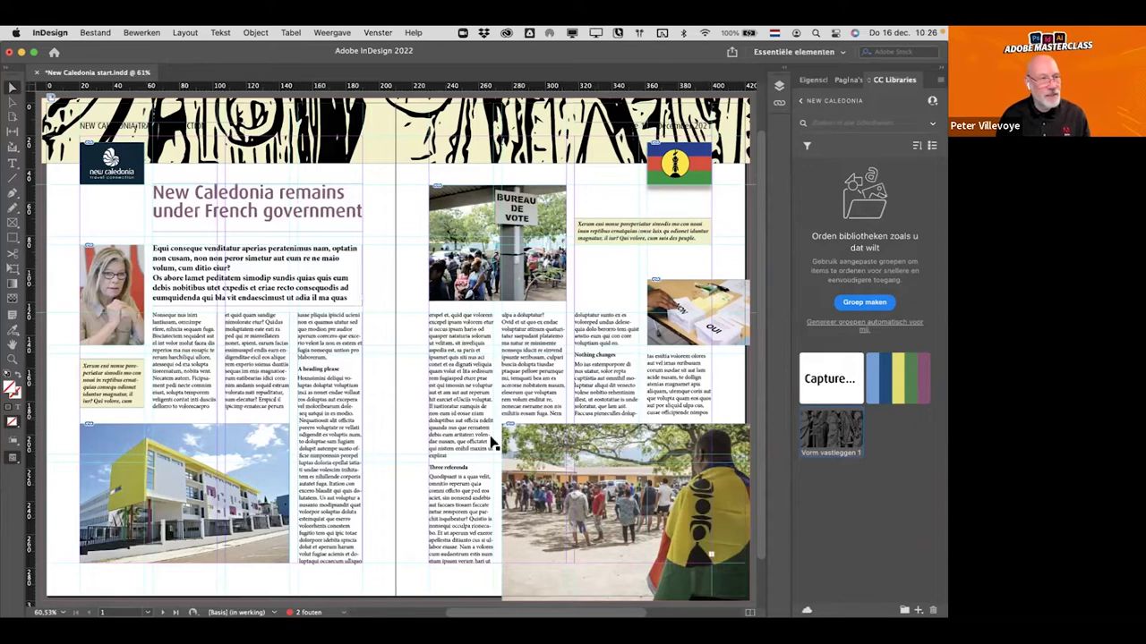
Close the start document without saving, then open New Caledonia final.indd past the missing-links warning and close it.
key(super+w)
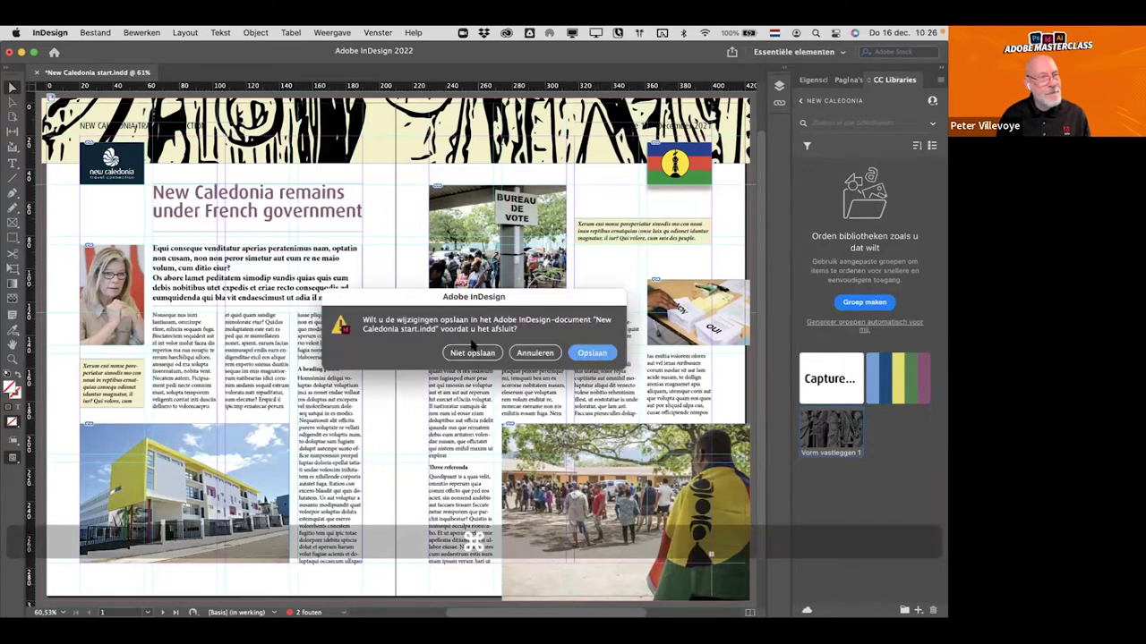
click(471, 353)
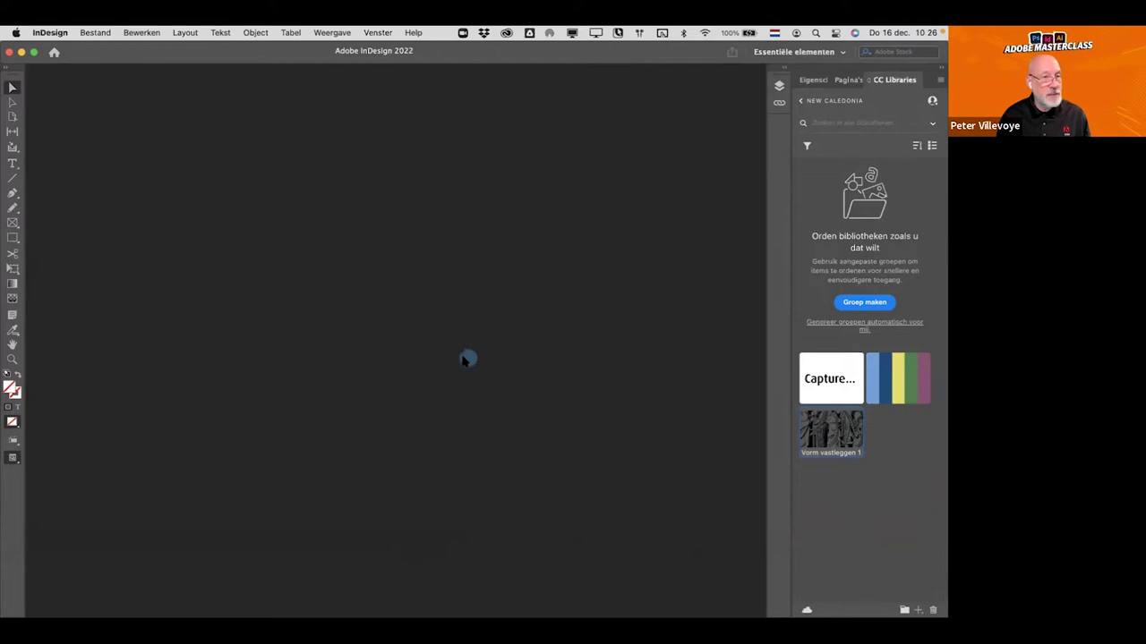
key(F1)
click(145, 363)
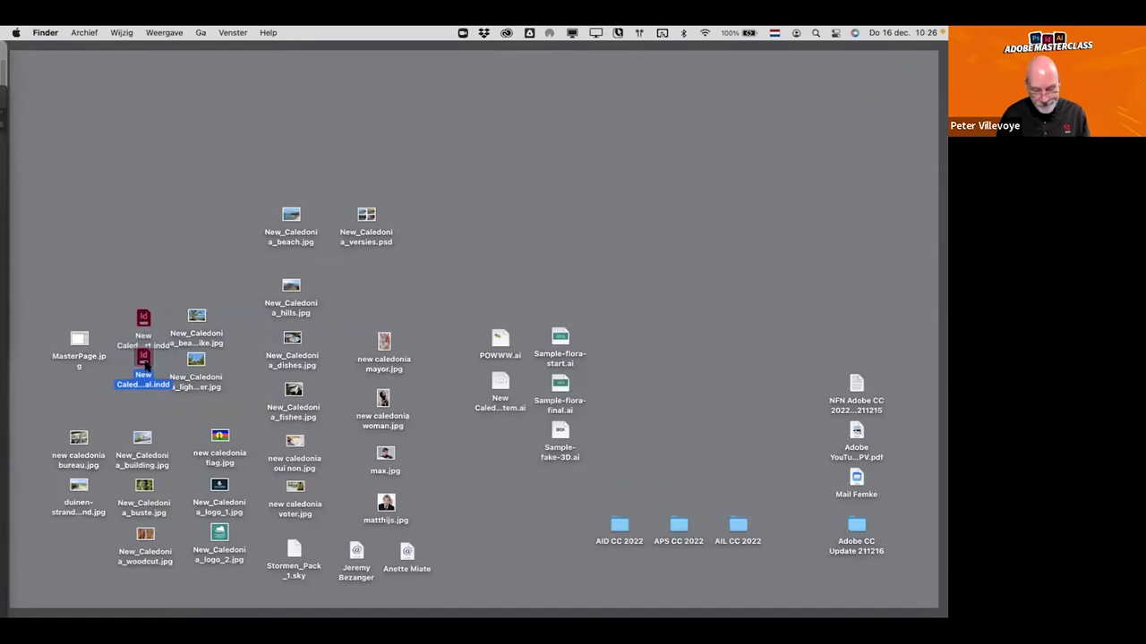
key(F2)
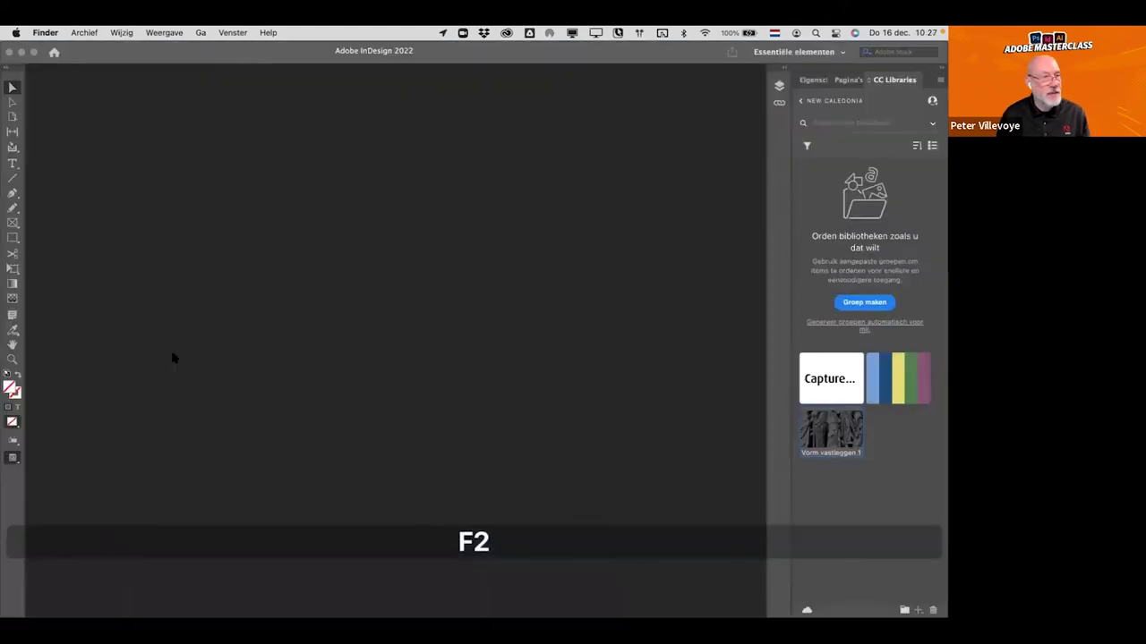
key(F1)
drag(149, 363, 148, 358)
key(F1)
click(586, 358)
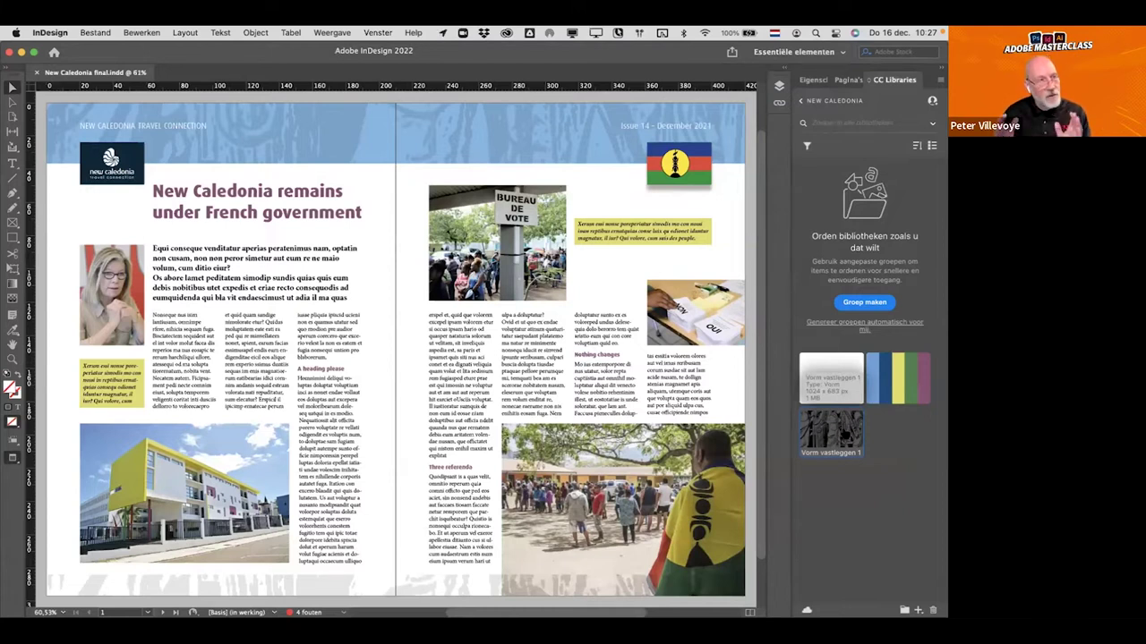
key(super+w)
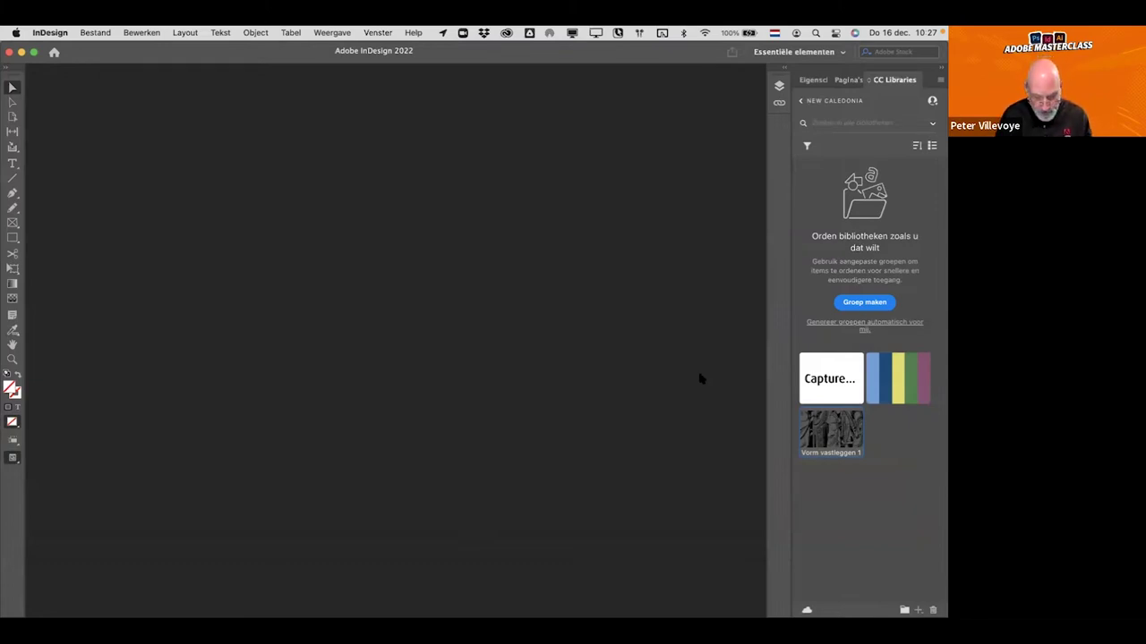
Drag the TextEdit notes window off-screen so the desktop's photos and layout files show.
key(super)
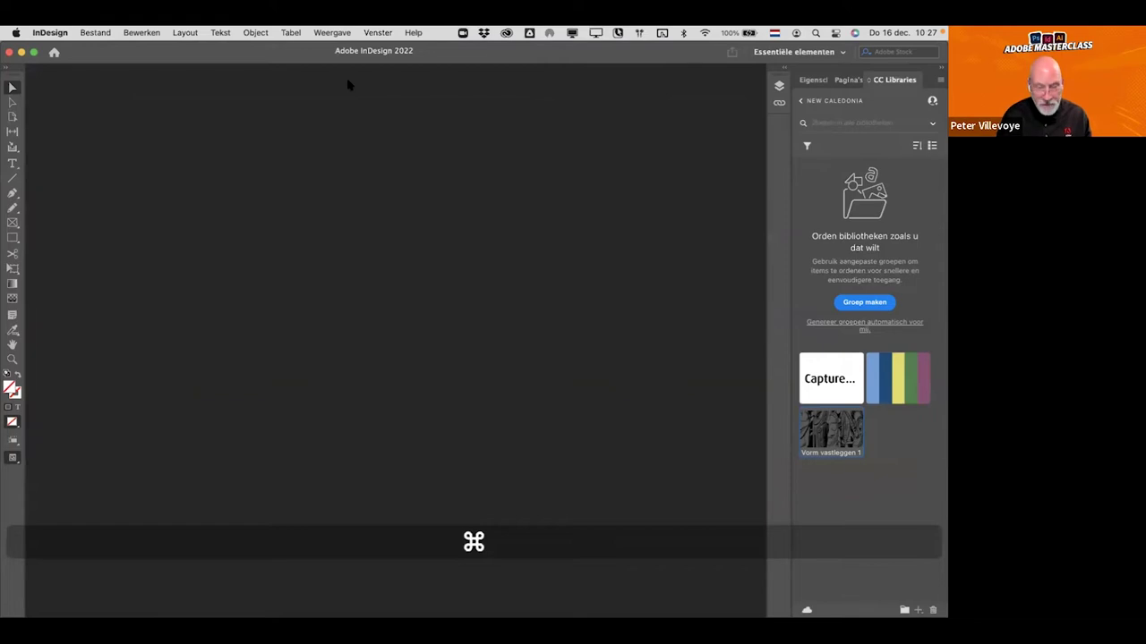
key(super+h)
drag(412, 79, 1141, 85)
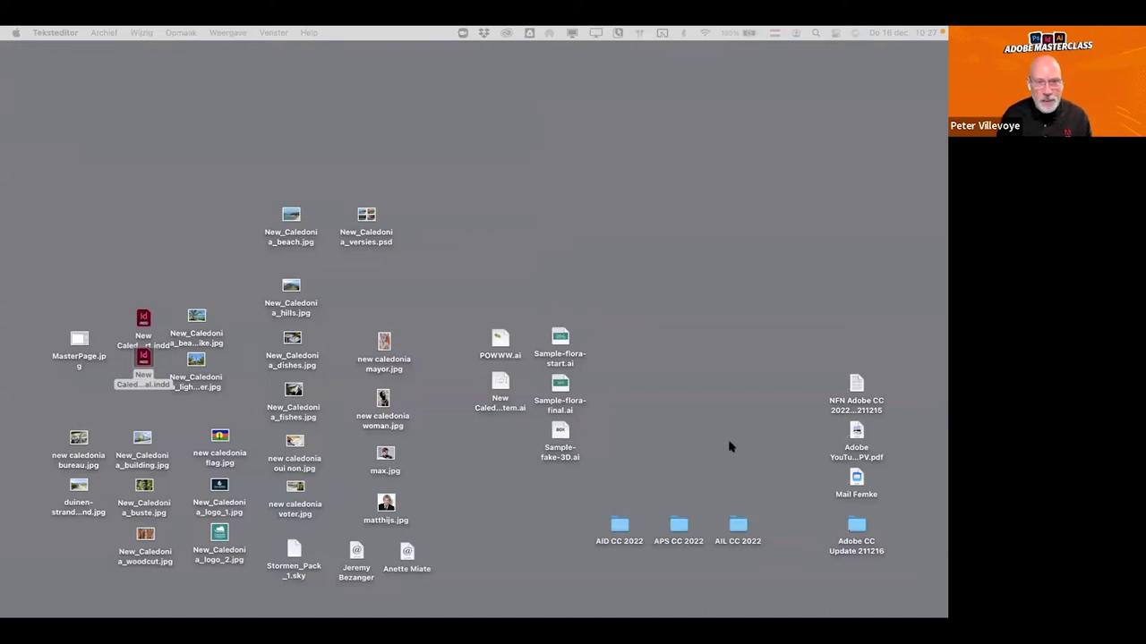
click(692, 440)
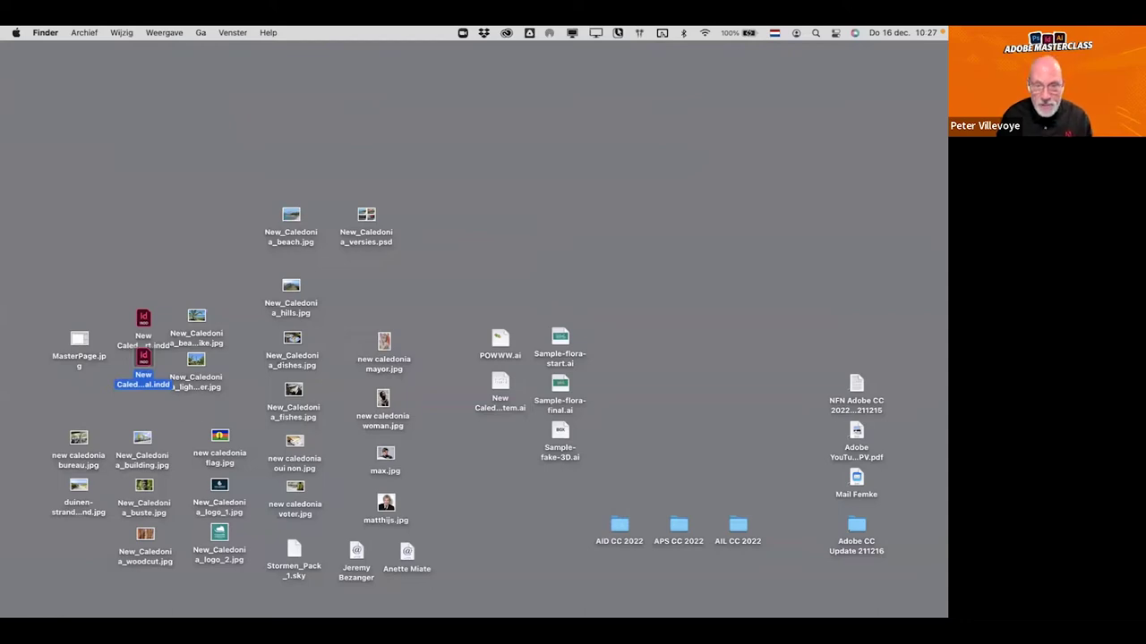
key(super+o)
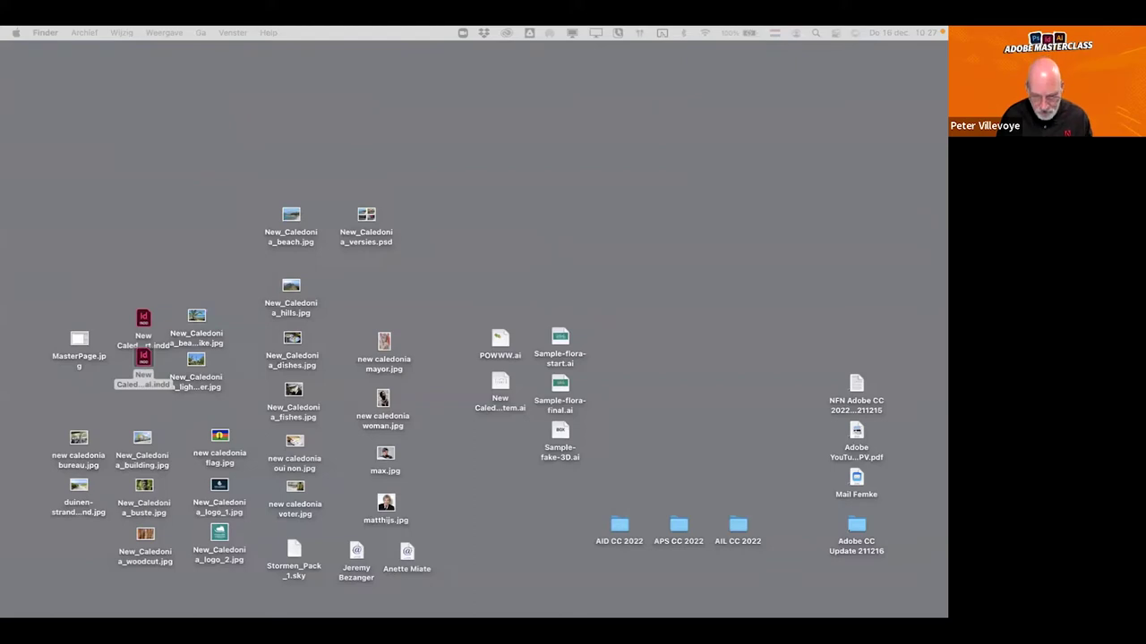
key(super+Tab)
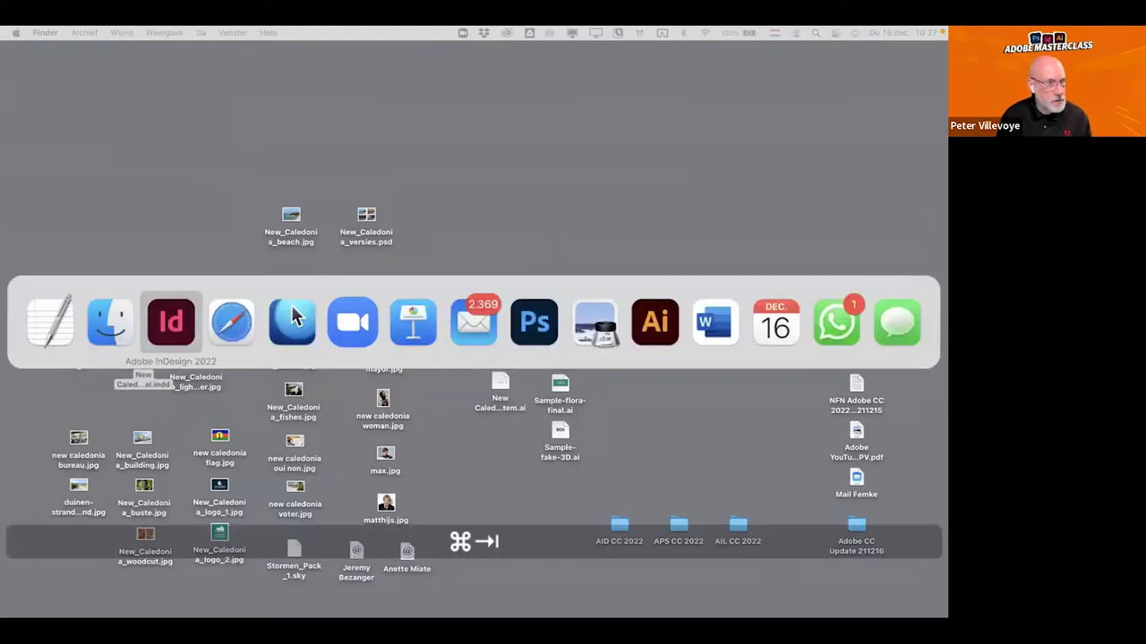
Narrow the Safari window on the Nieuwe functies in Photoshop page, scroll through it, then hide it.
key(Return)
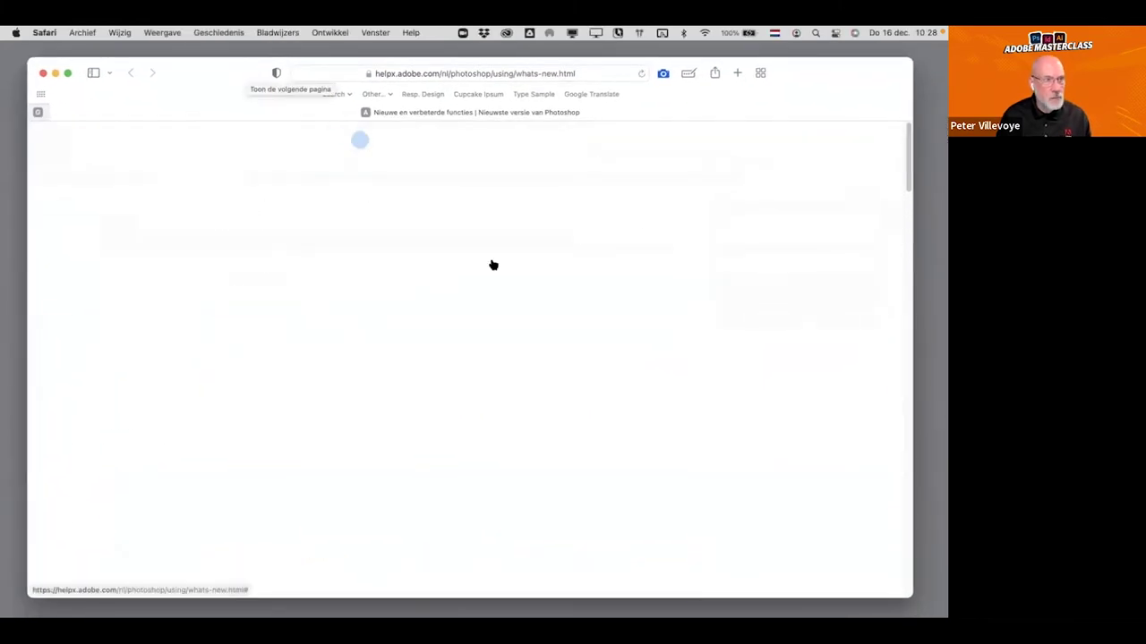
drag(901, 595, 800, 586)
scroll(525, 468, down, 5)
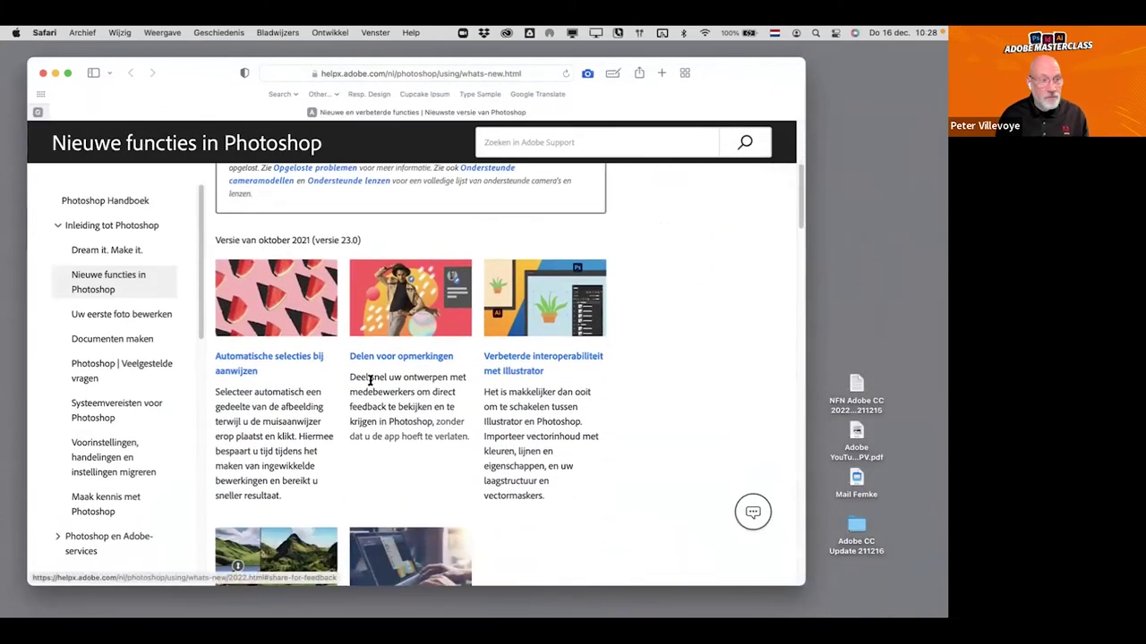
scroll(468, 436, down, 1)
scroll(468, 436, down, 4)
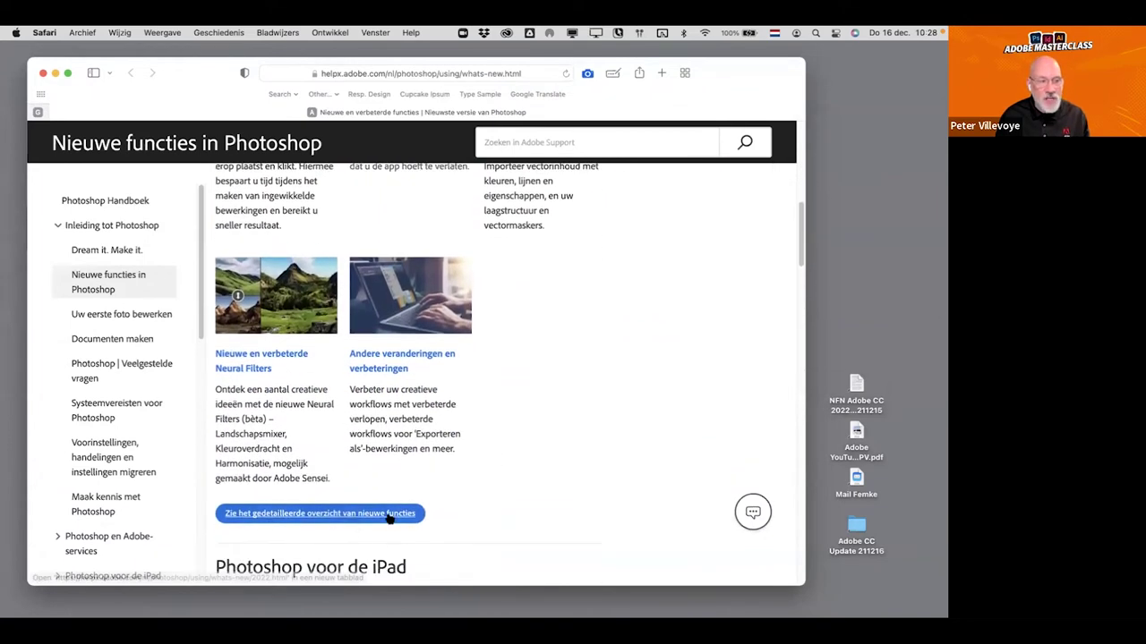
scroll(491, 453, up, 4)
scroll(492, 453, up, 1)
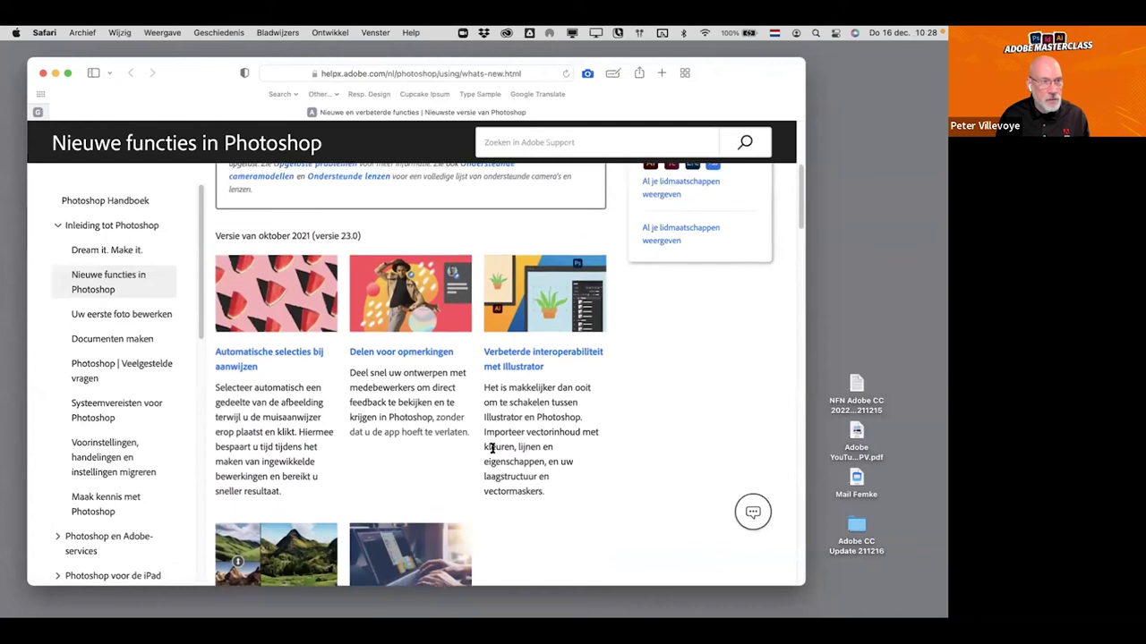
scroll(492, 449, down, 1)
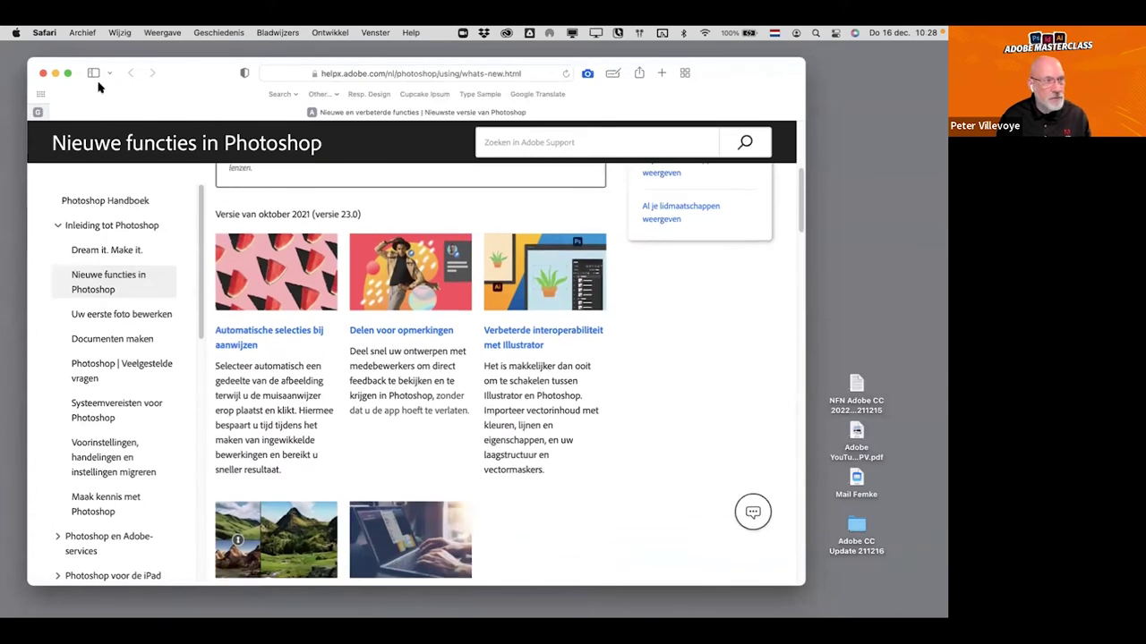
key(F11)
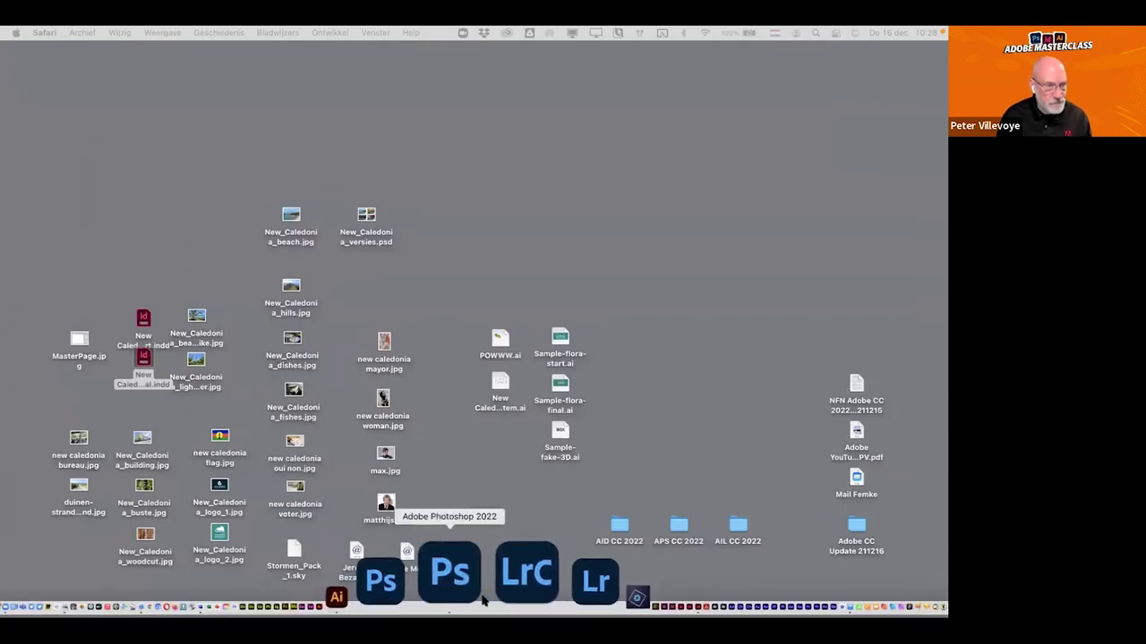
Close the help page window and open New_Caledonia_dishes.jpg from the desktop in Photoshop.
click(481, 573)
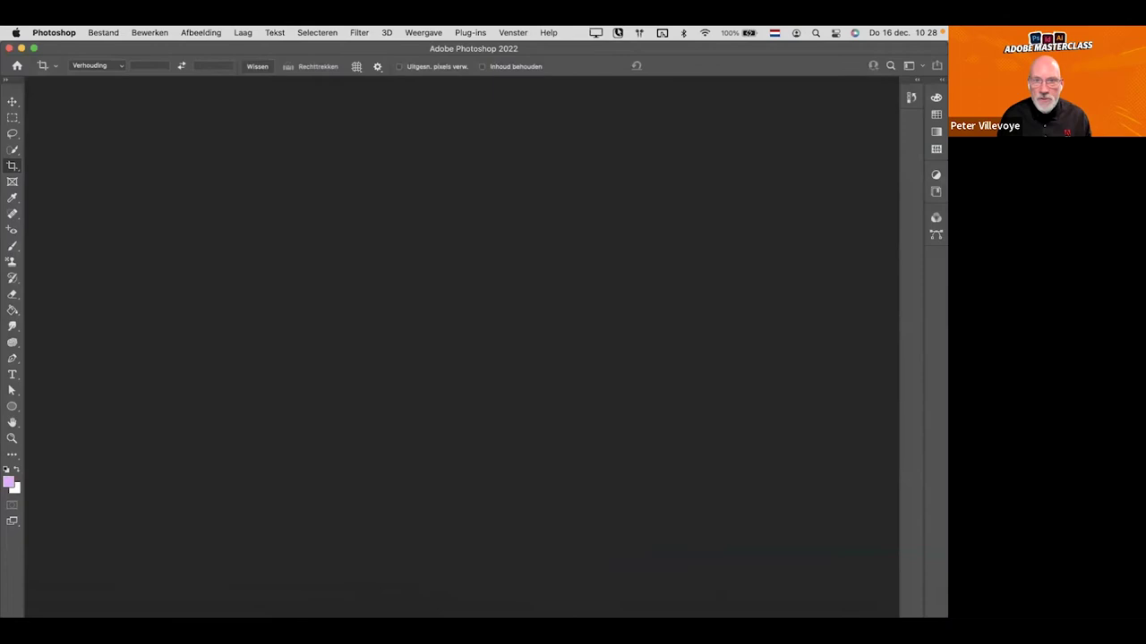
key(F11)
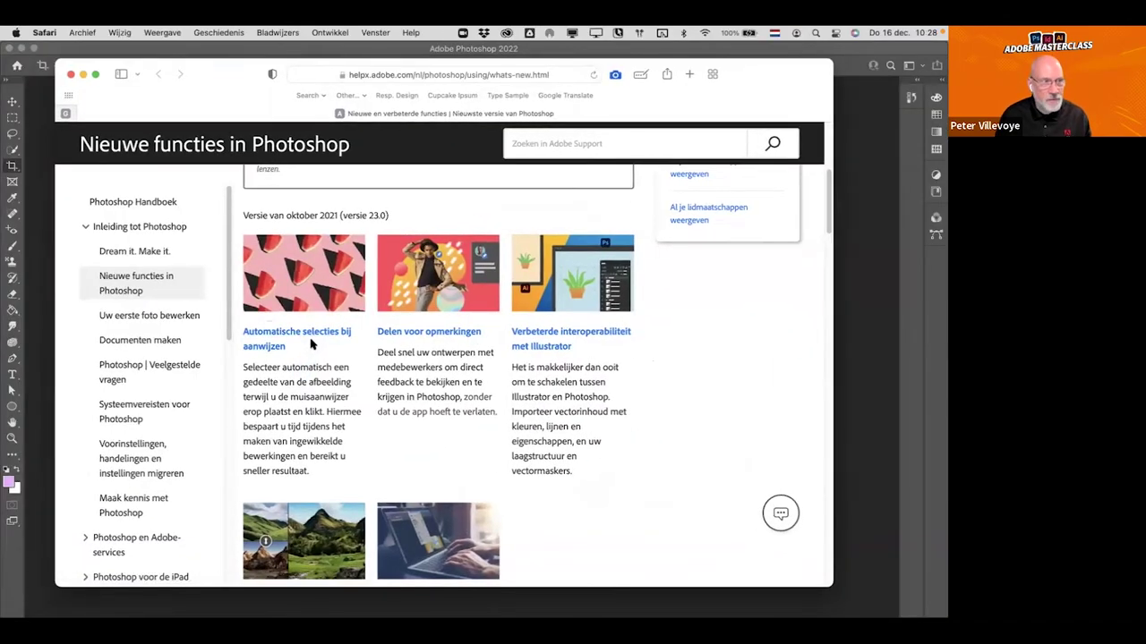
click(71, 74)
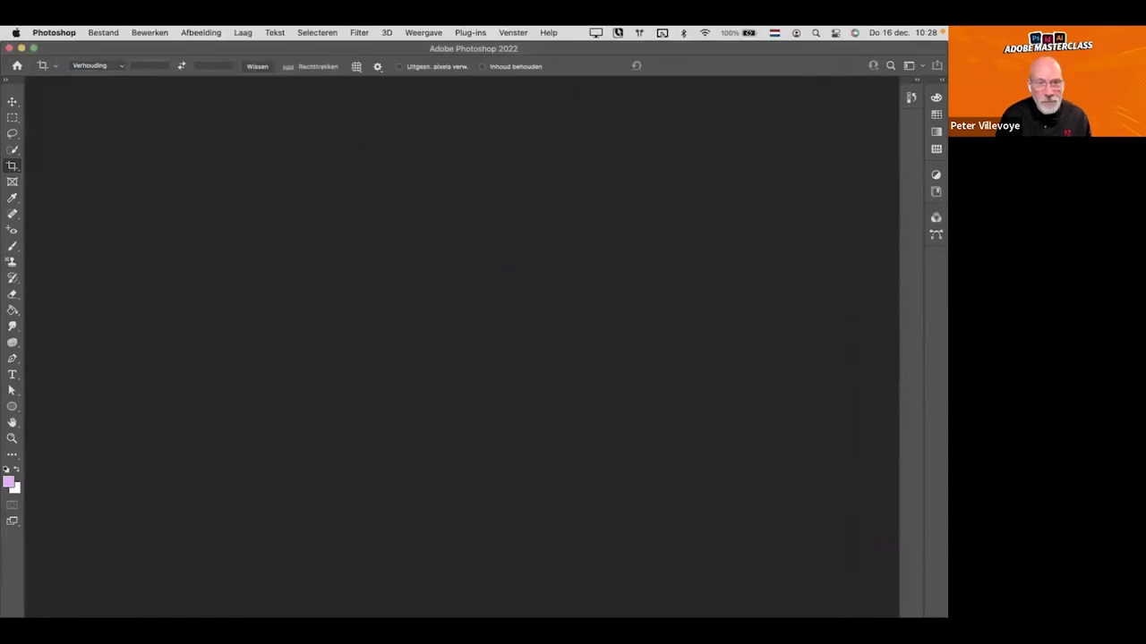
key(F1)
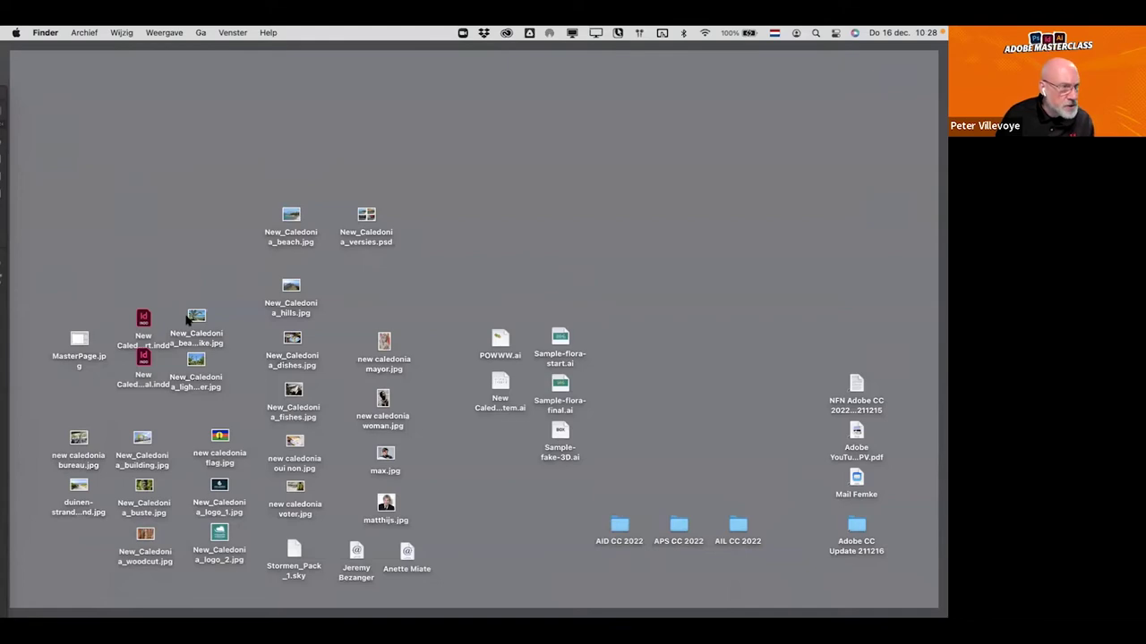
double_click(296, 343)
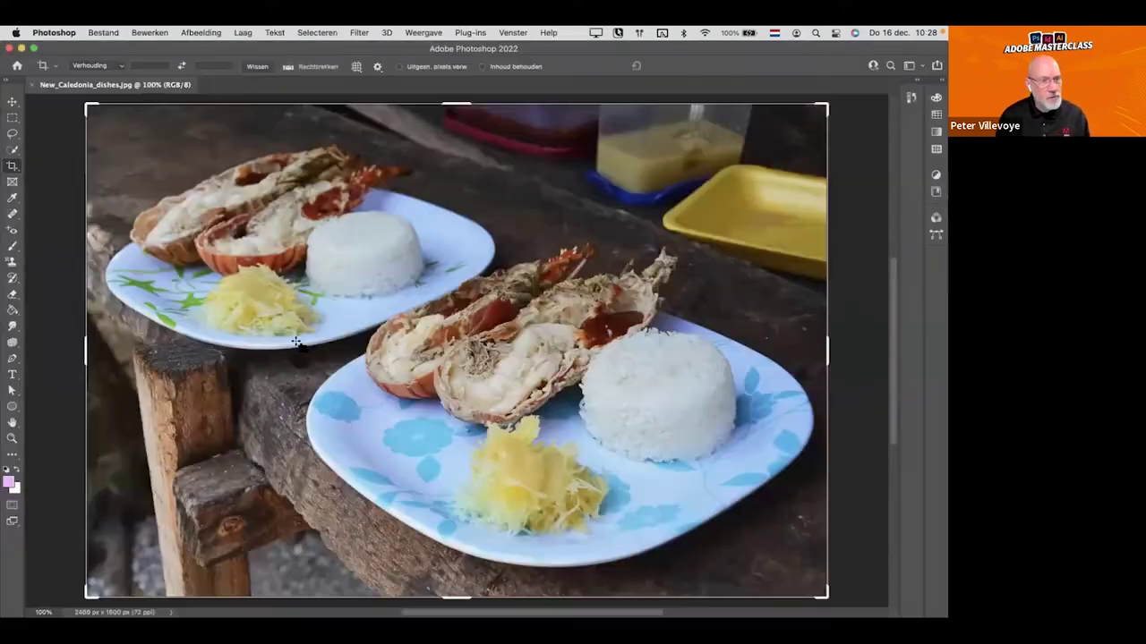
click(12, 102)
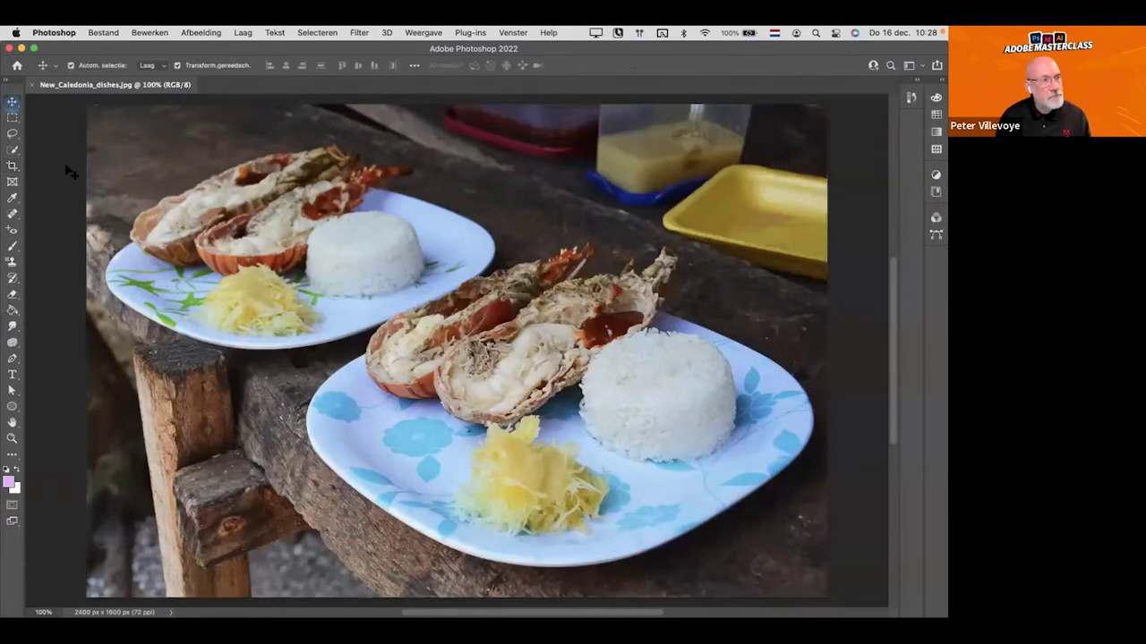
click(12, 152)
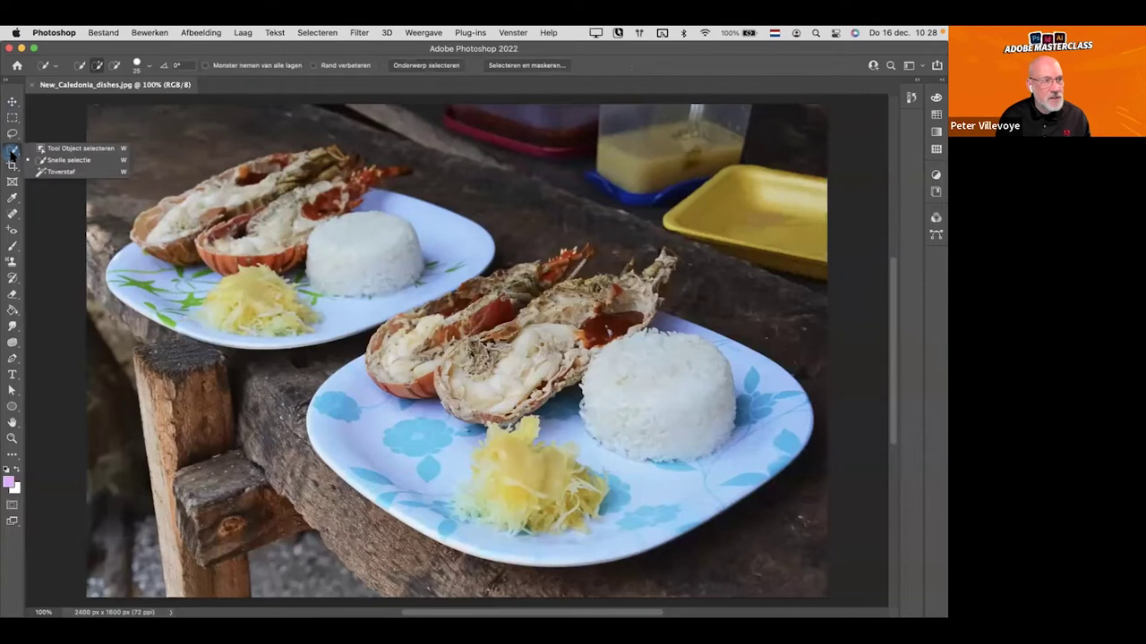
click(317, 34)
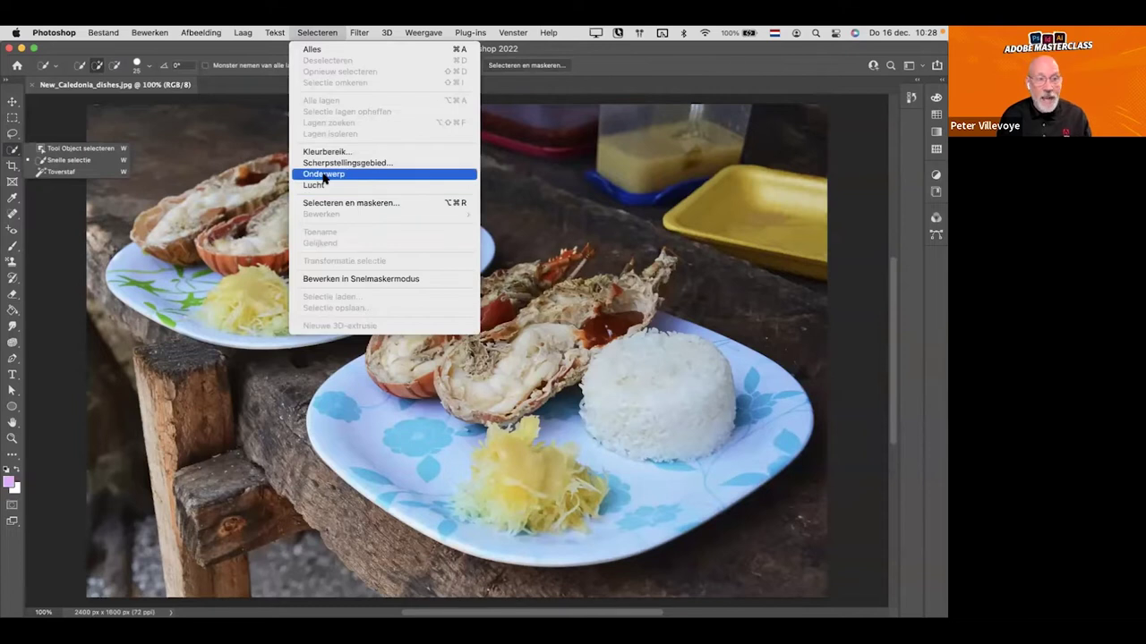
click(339, 32)
click(12, 117)
drag(510, 202, 779, 523)
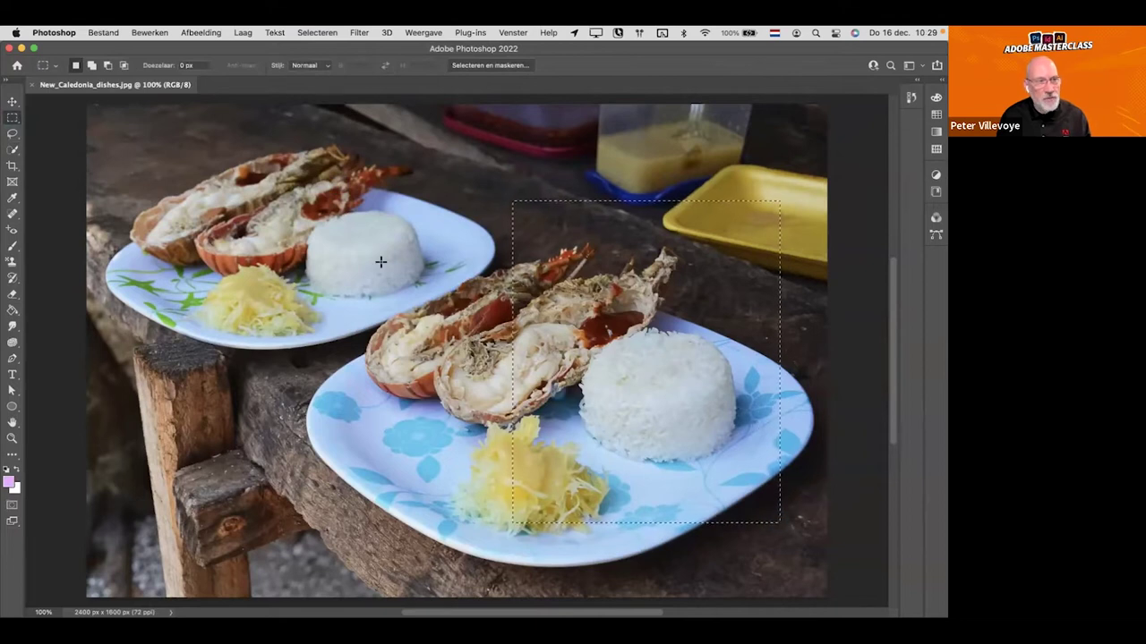
click(319, 32)
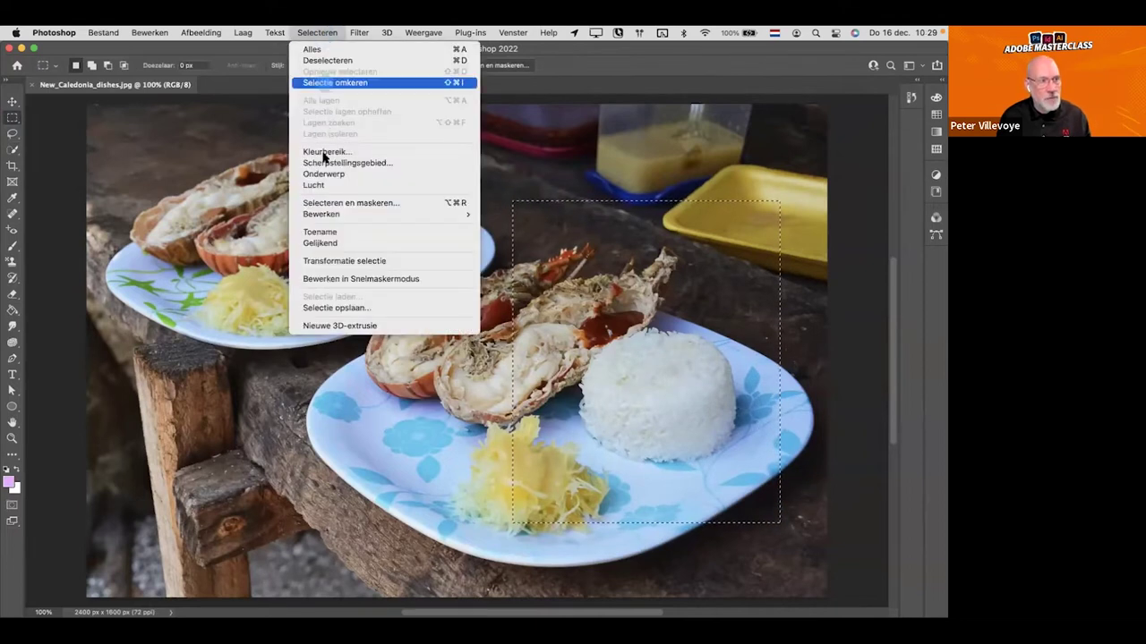
click(320, 173)
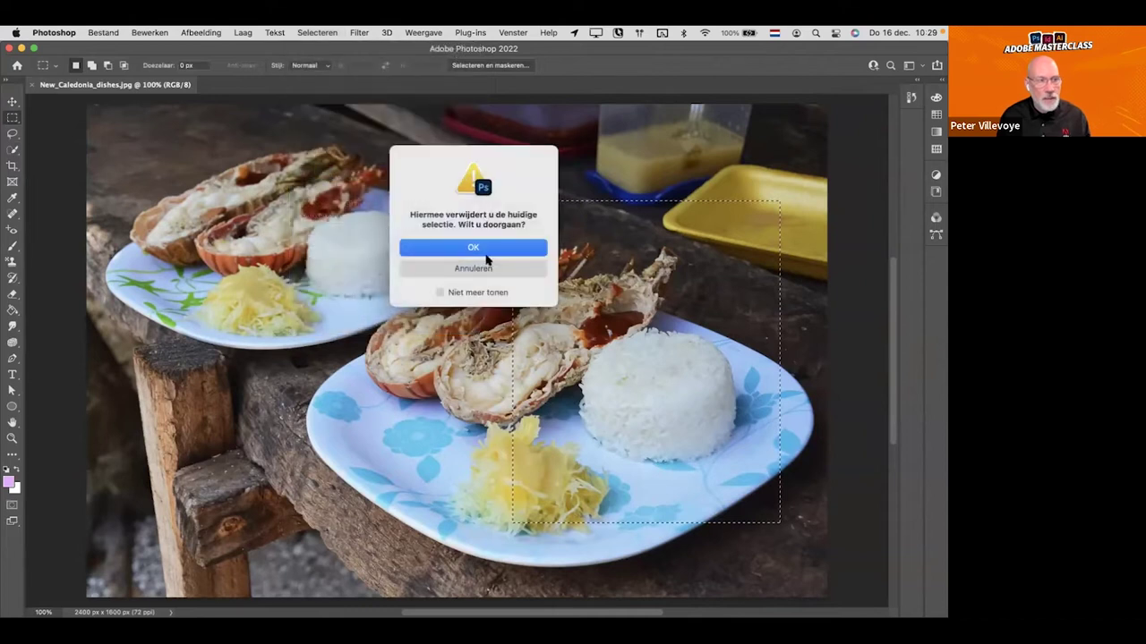
click(488, 252)
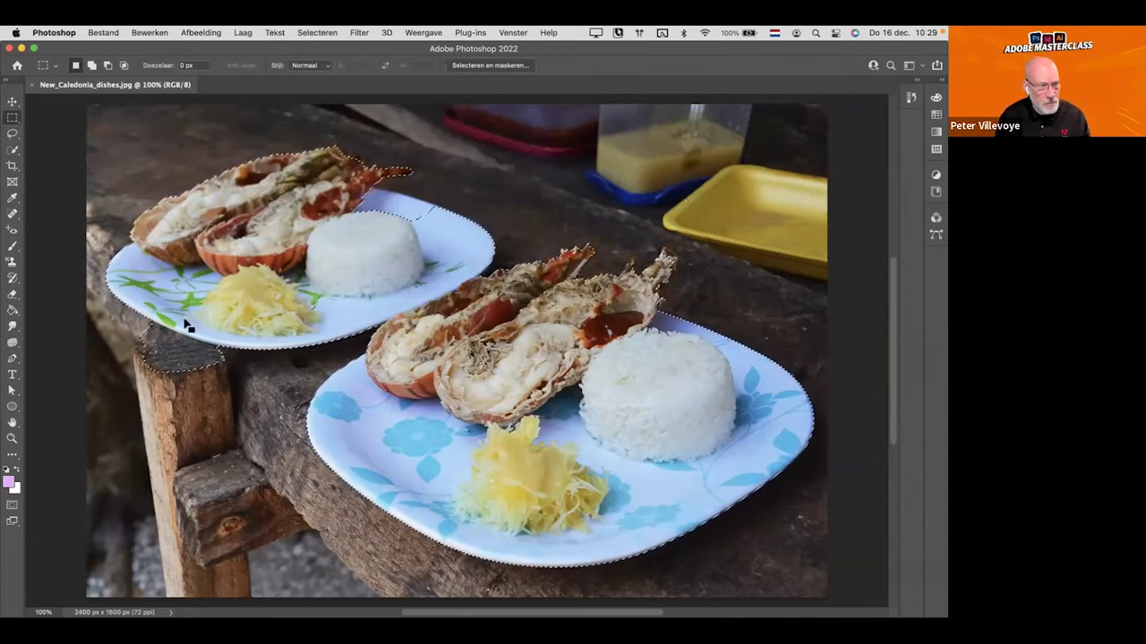
key(super+d)
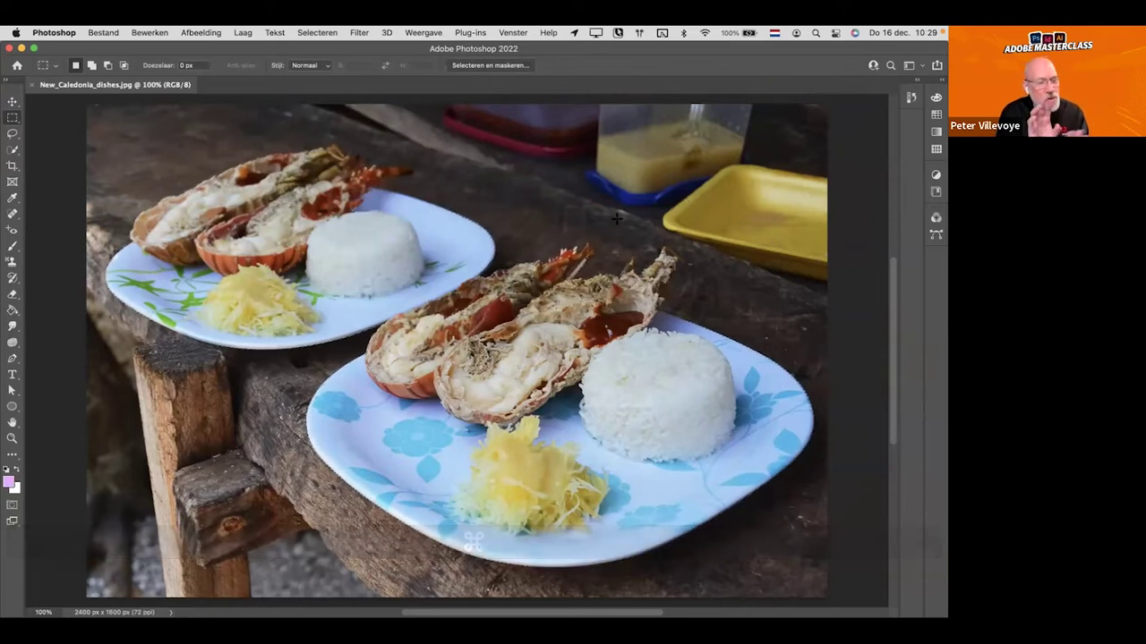
drag(697, 234, 348, 429)
key(super+d)
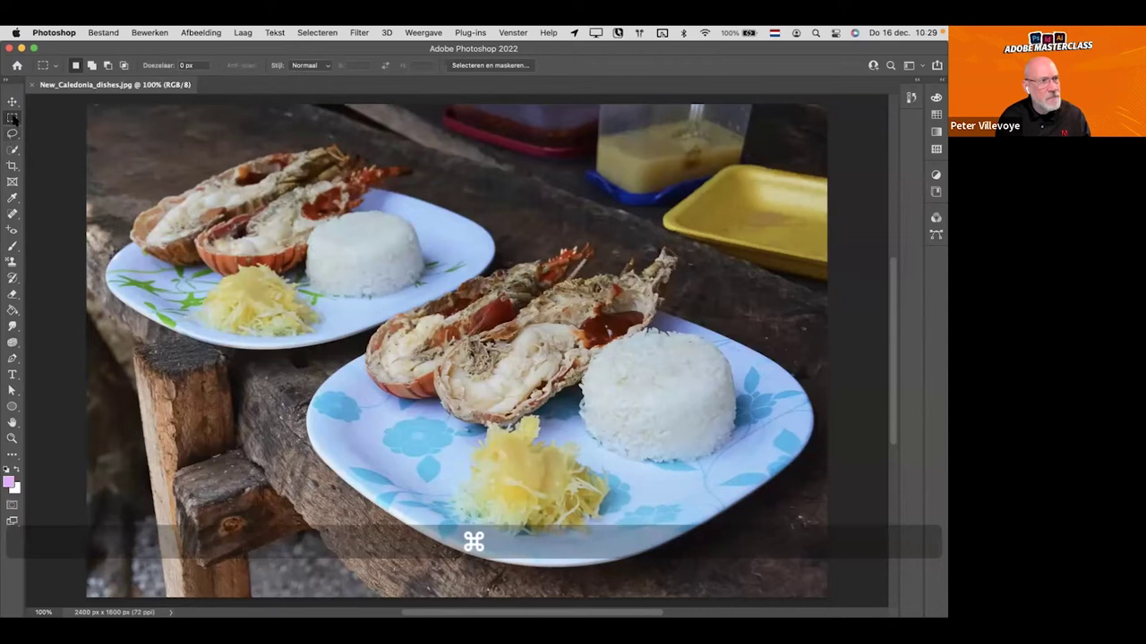
Switch to the Object Selection Tool, try a region over the rear plate, and refresh Object Finder.
click(12, 150)
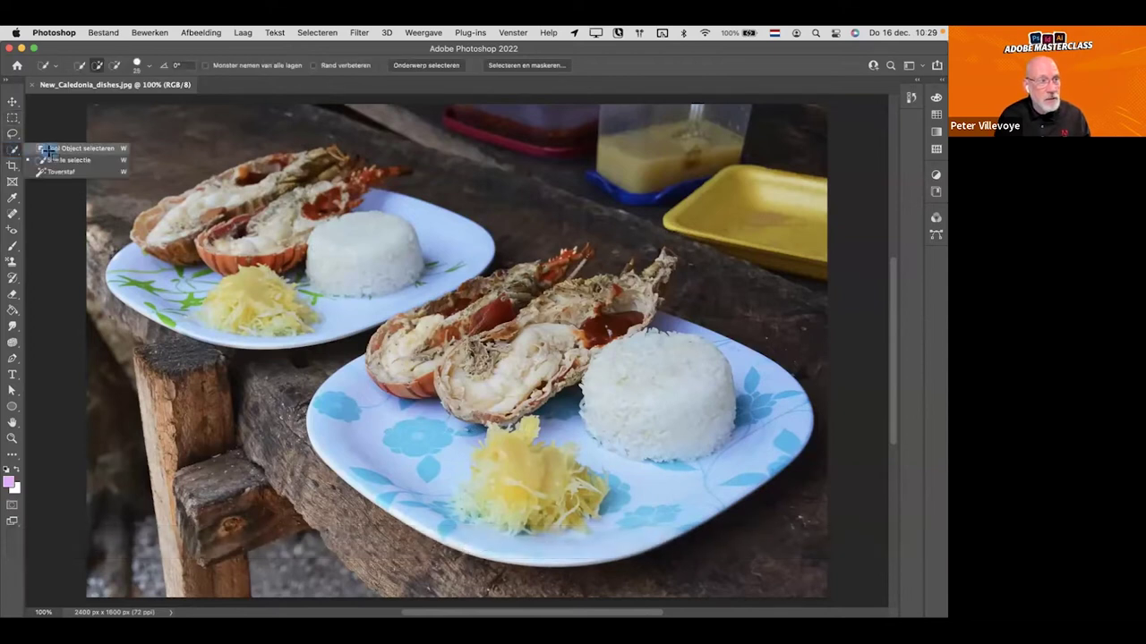
click(49, 151)
drag(283, 193, 444, 334)
click(526, 204)
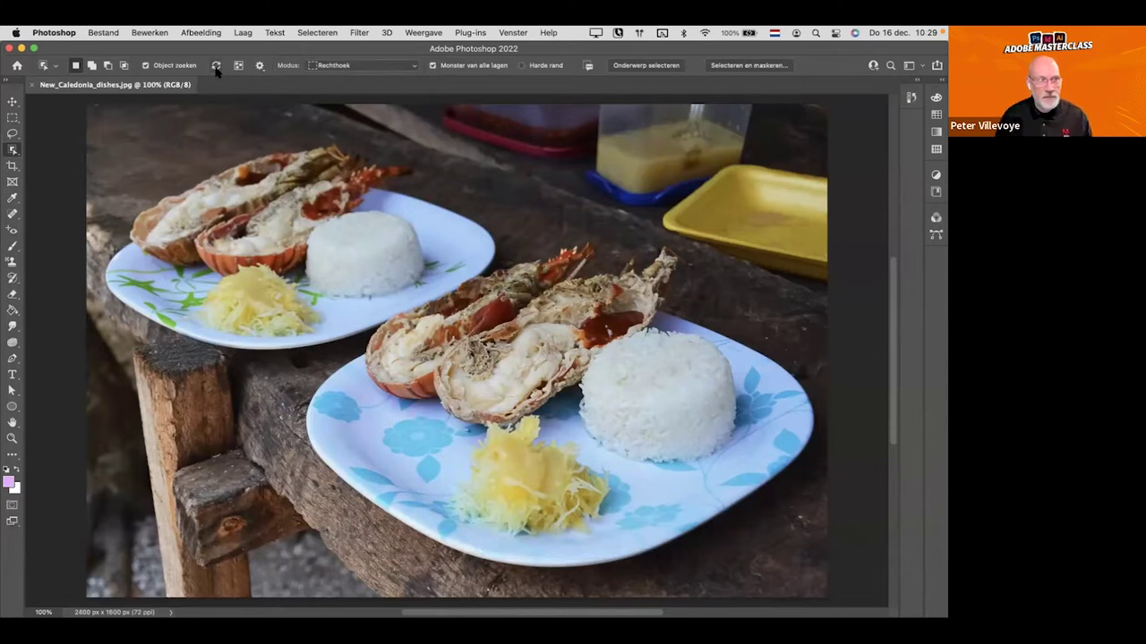
click(216, 68)
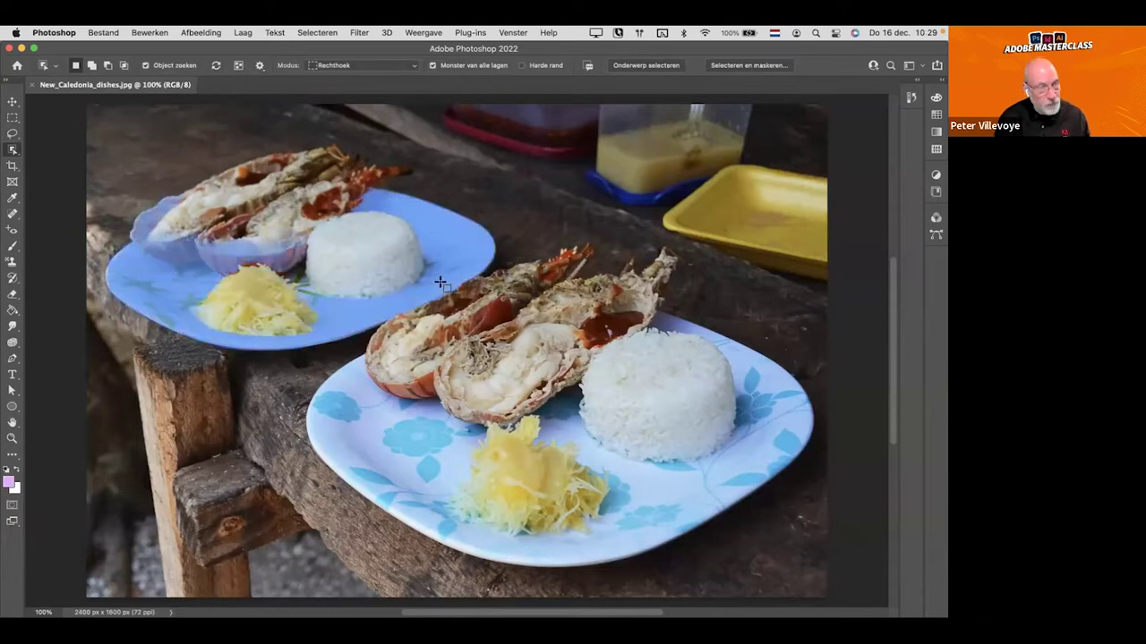
Add the rice mound and yellow food on the rear plate to the selection.
key(shift)
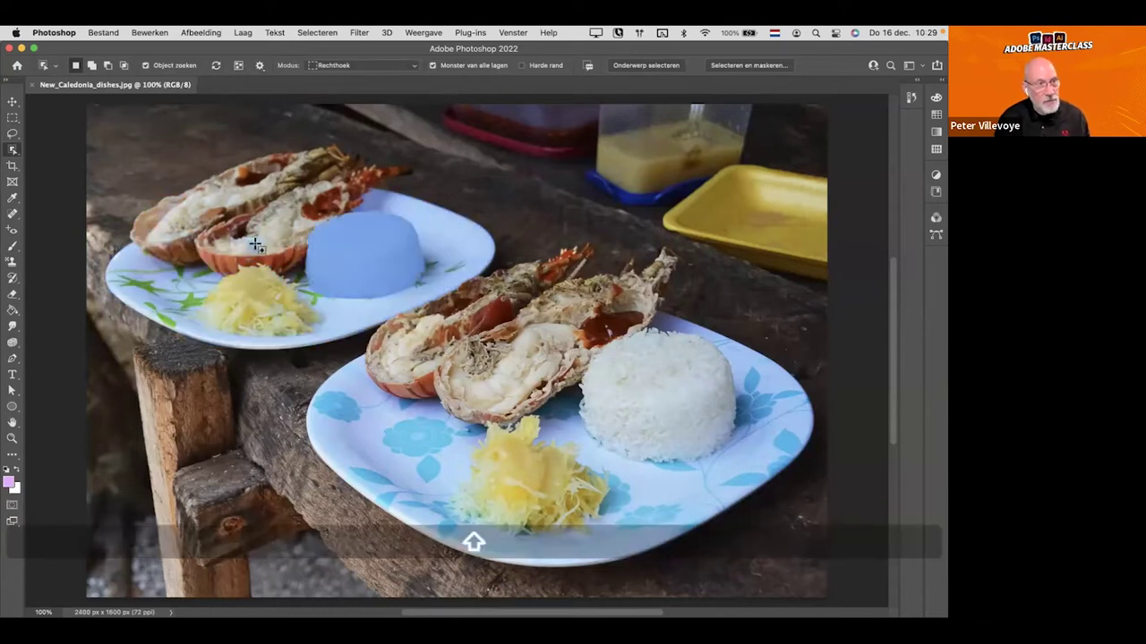
shift+click(255, 244)
shift+click(255, 244)
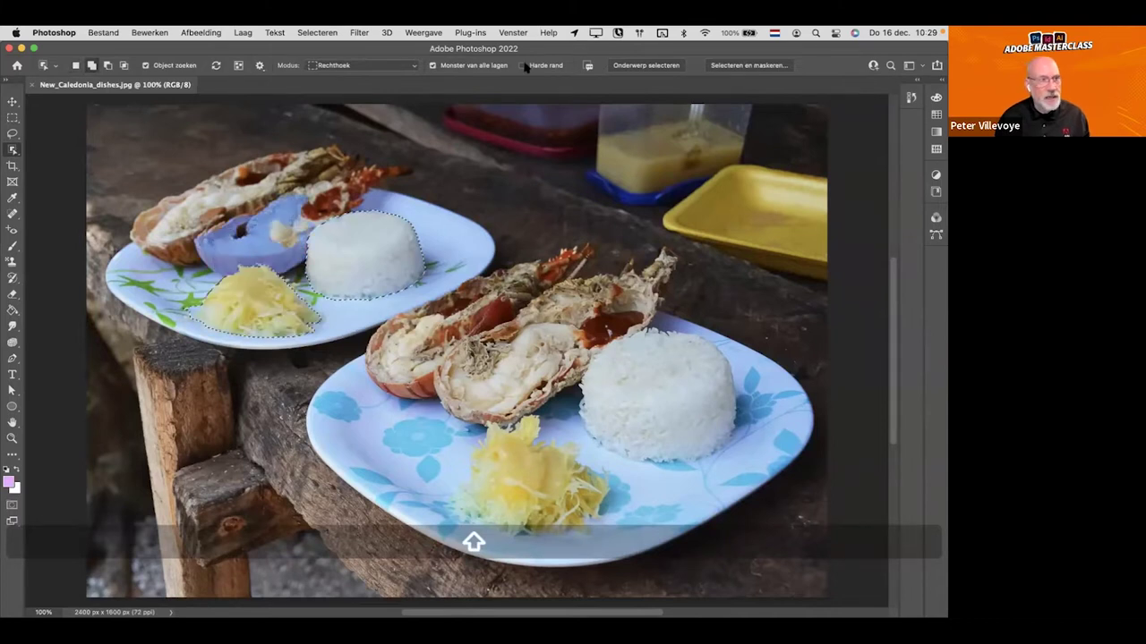
click(617, 32)
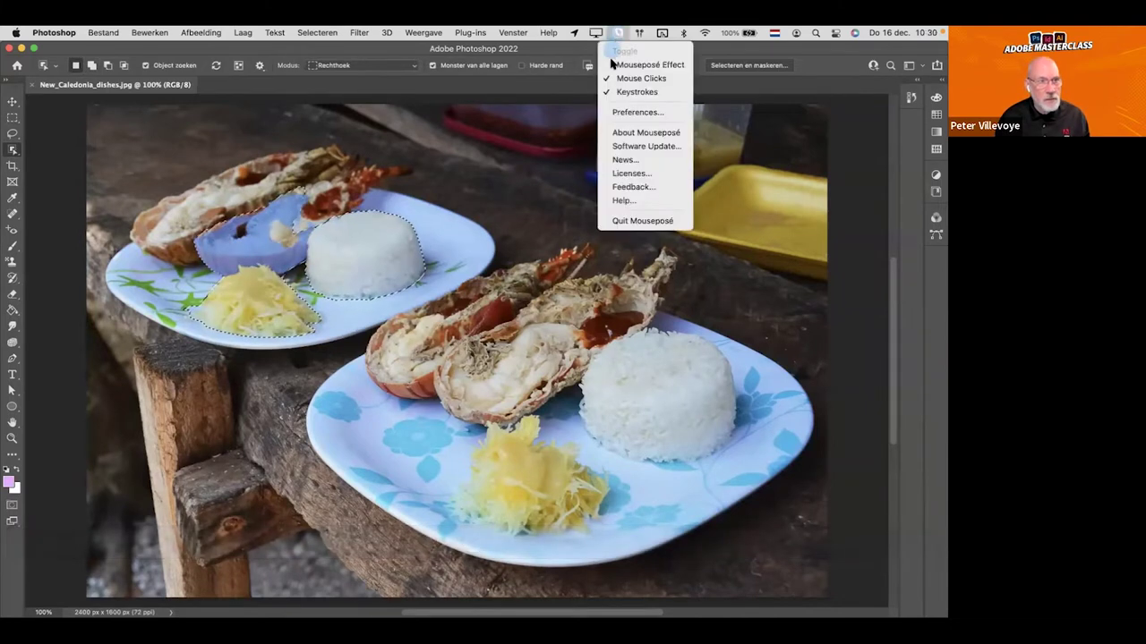
click(624, 51)
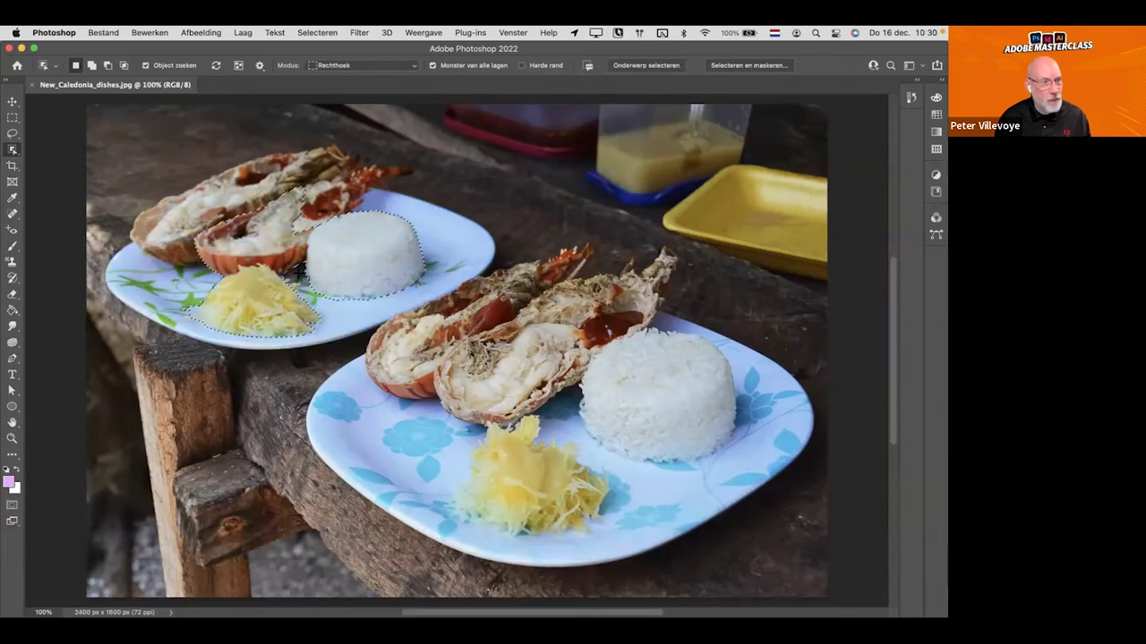
Add the rear lobster, rear plate and yellow tray to the selection, then deselect everything.
key(shift)
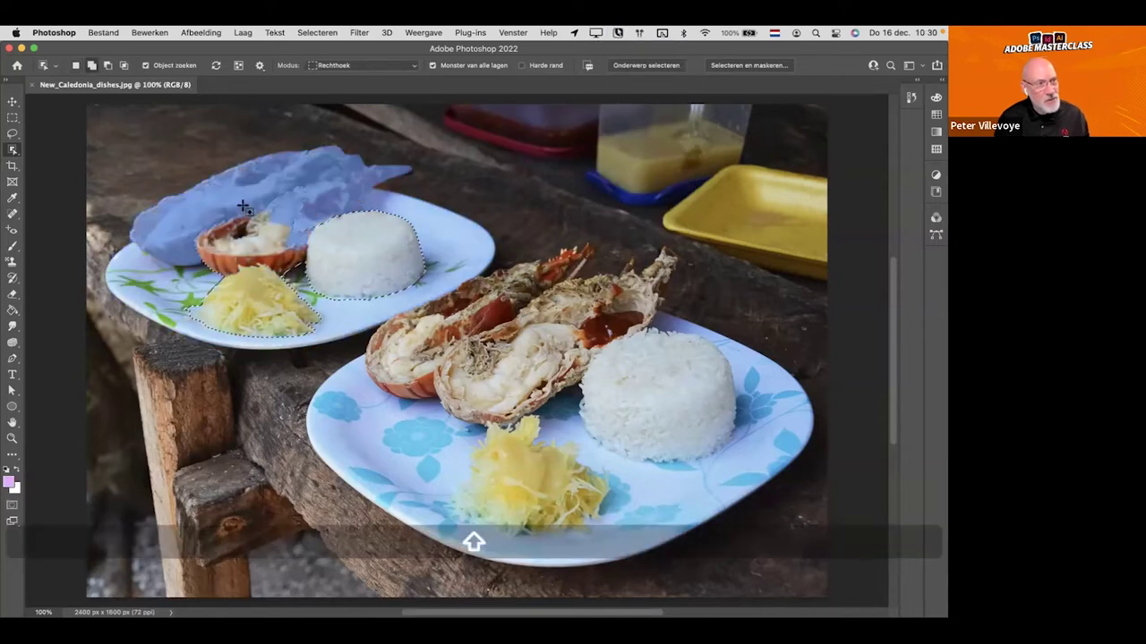
shift+click(204, 248)
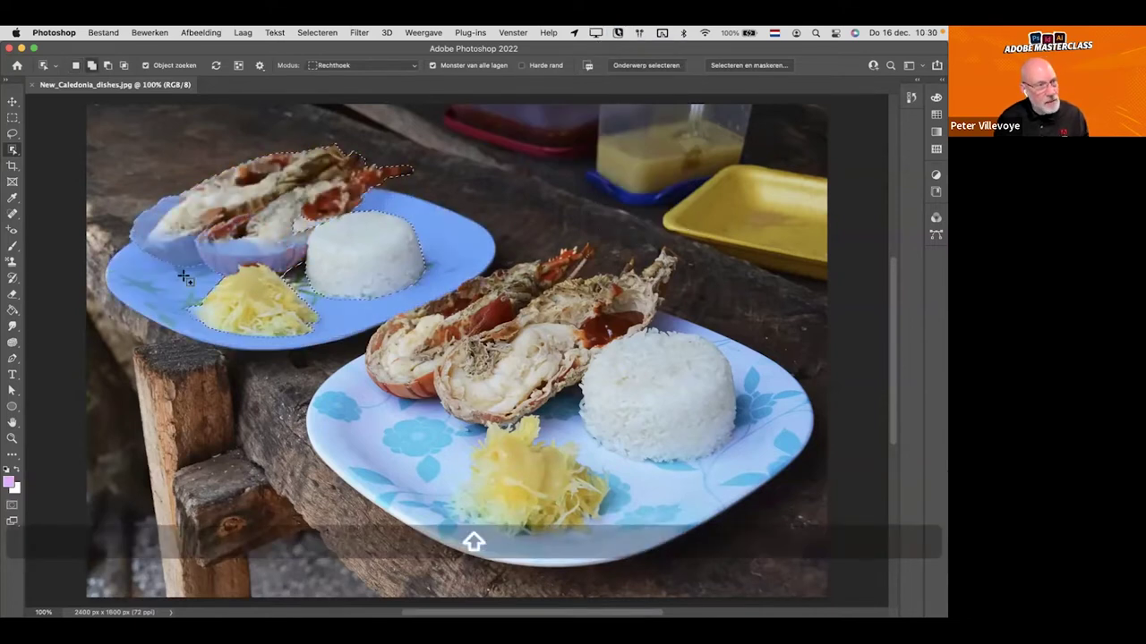
shift+click(182, 280)
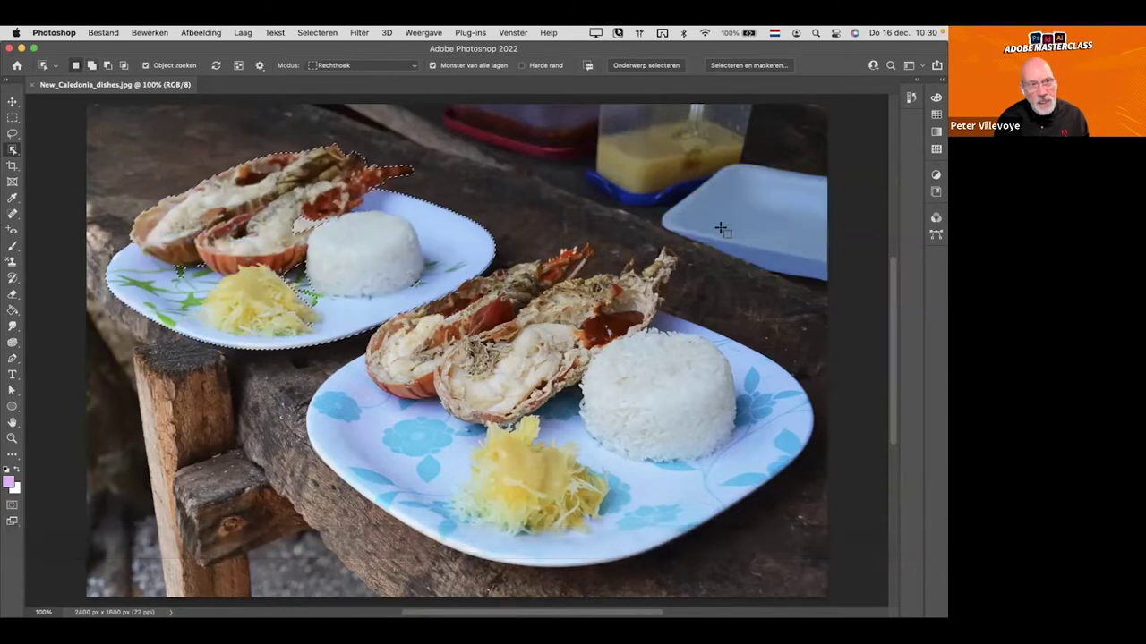
click(721, 229)
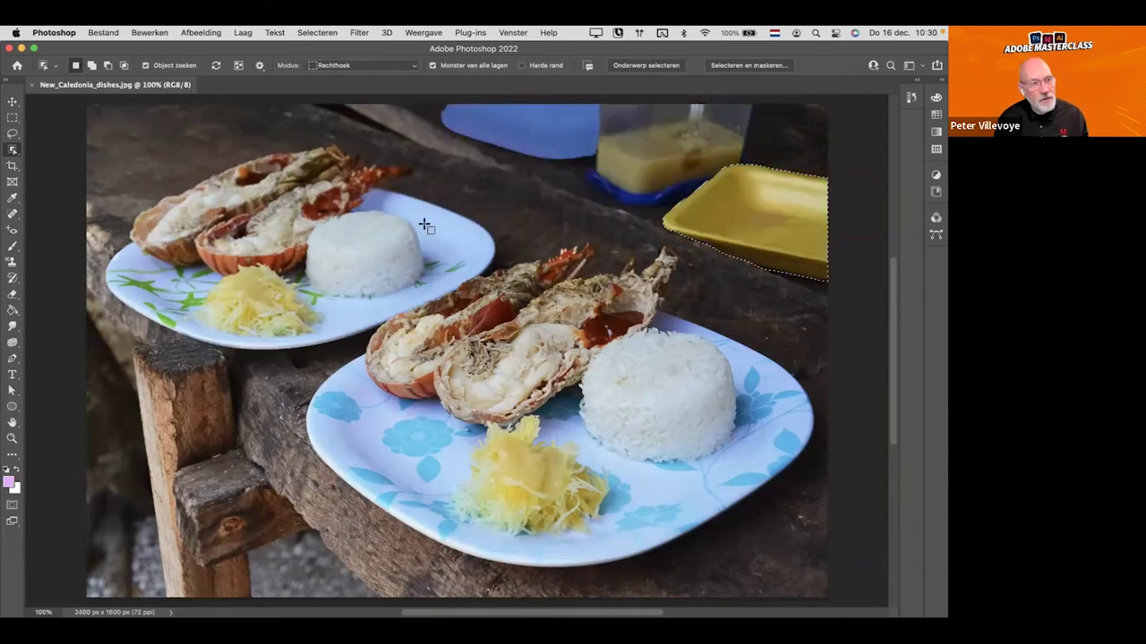
key(super+d)
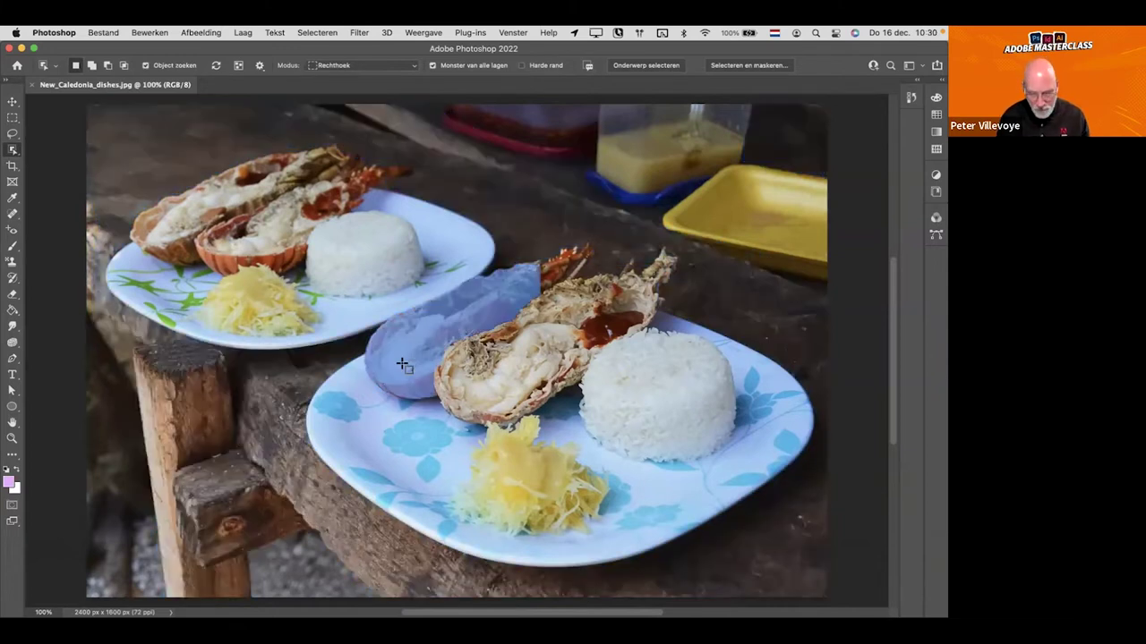
key(super)
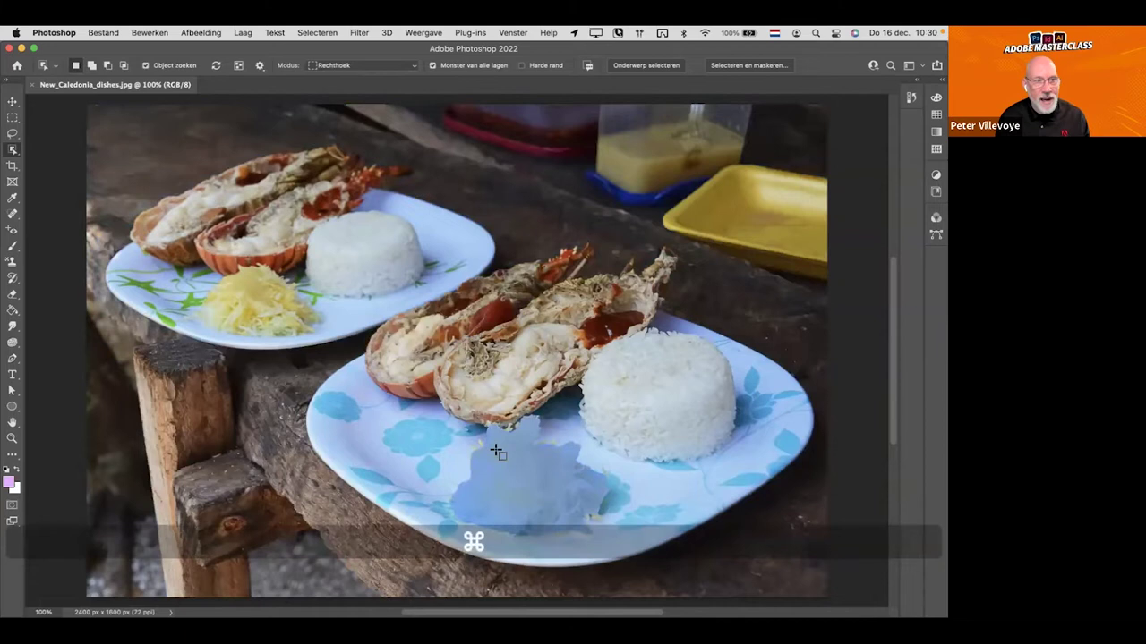
key(F1)
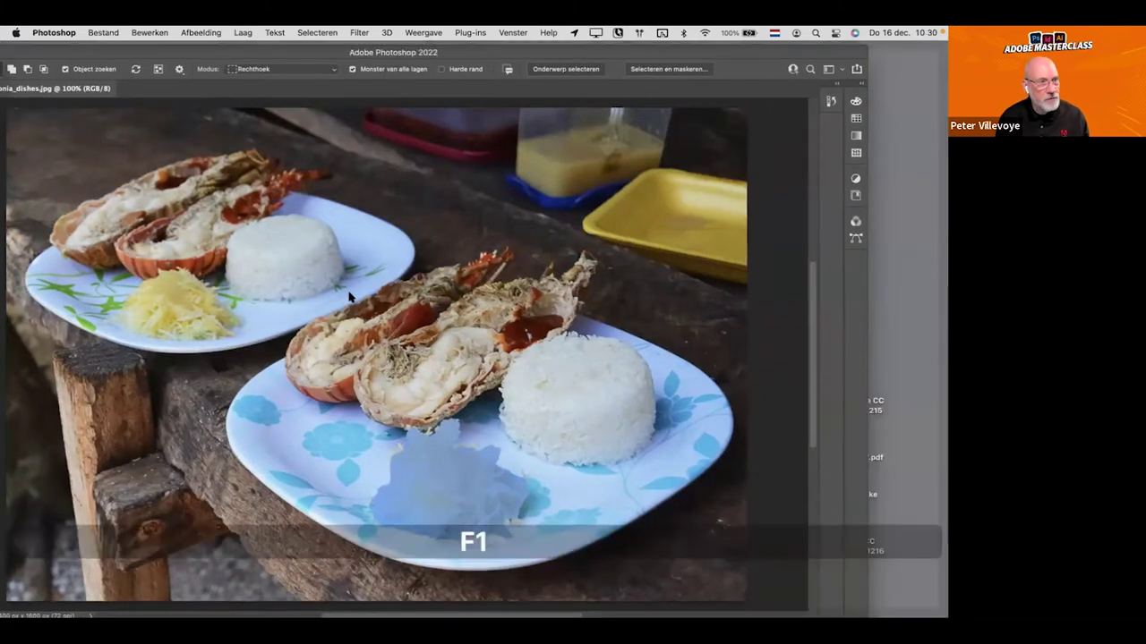
Open the fishes photo, try selecting the top fish, middle fish and knife tip, then deselect.
click(305, 358)
drag(304, 358, 464, 417)
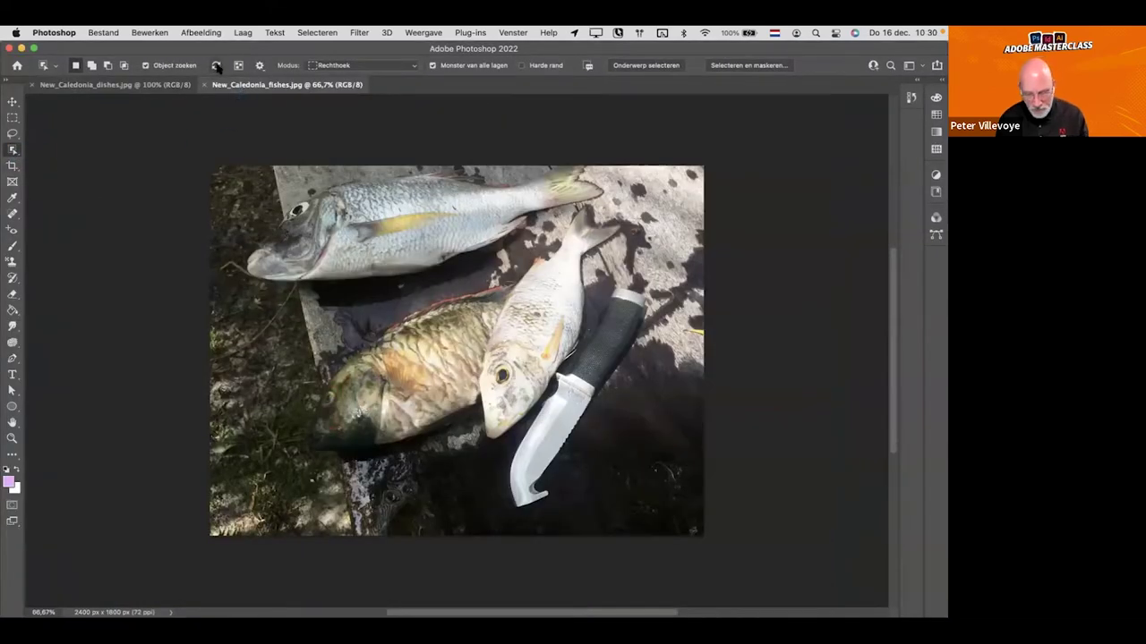
key(F6)
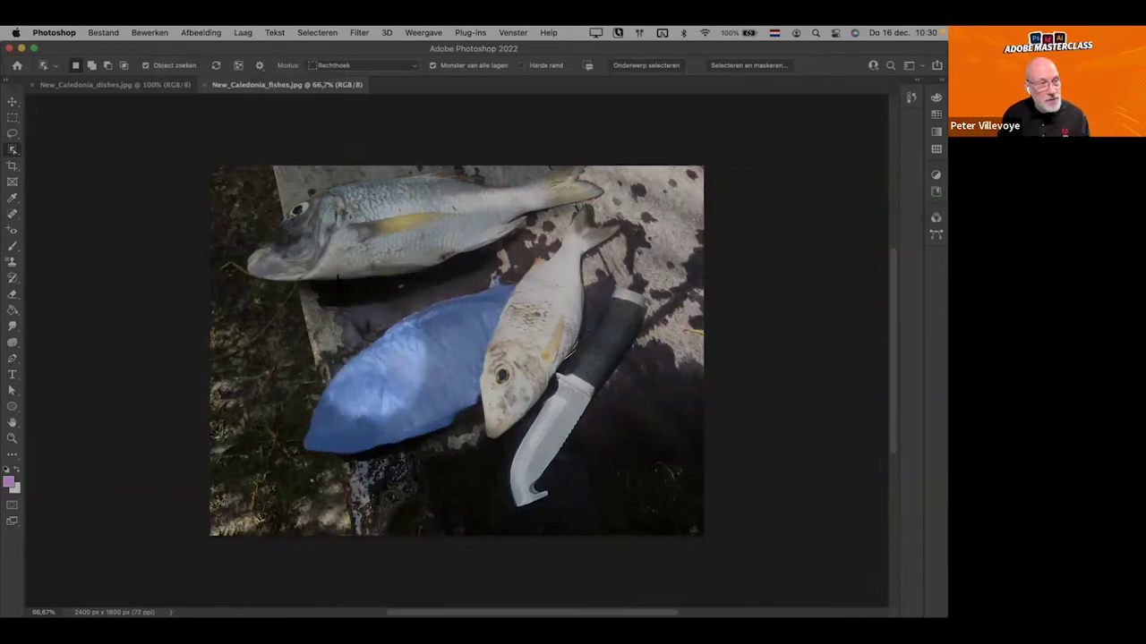
click(372, 261)
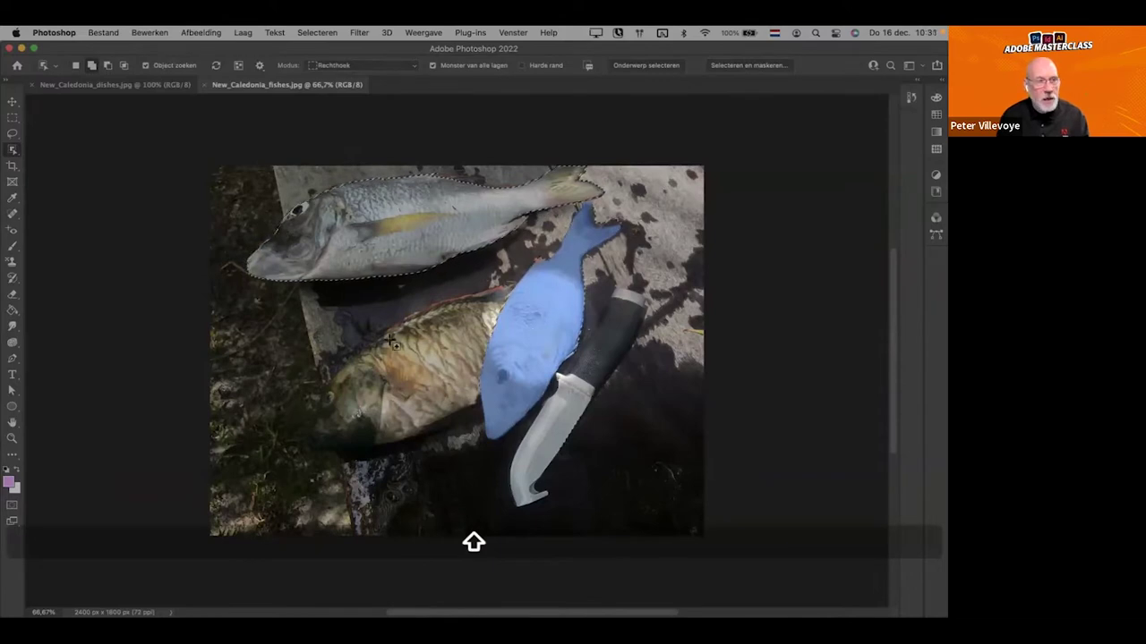
shift+click(506, 341)
mouse_move(562, 508)
mouse_down()
mouse_move(486, 481)
mouse_move(472, 459)
mouse_up()
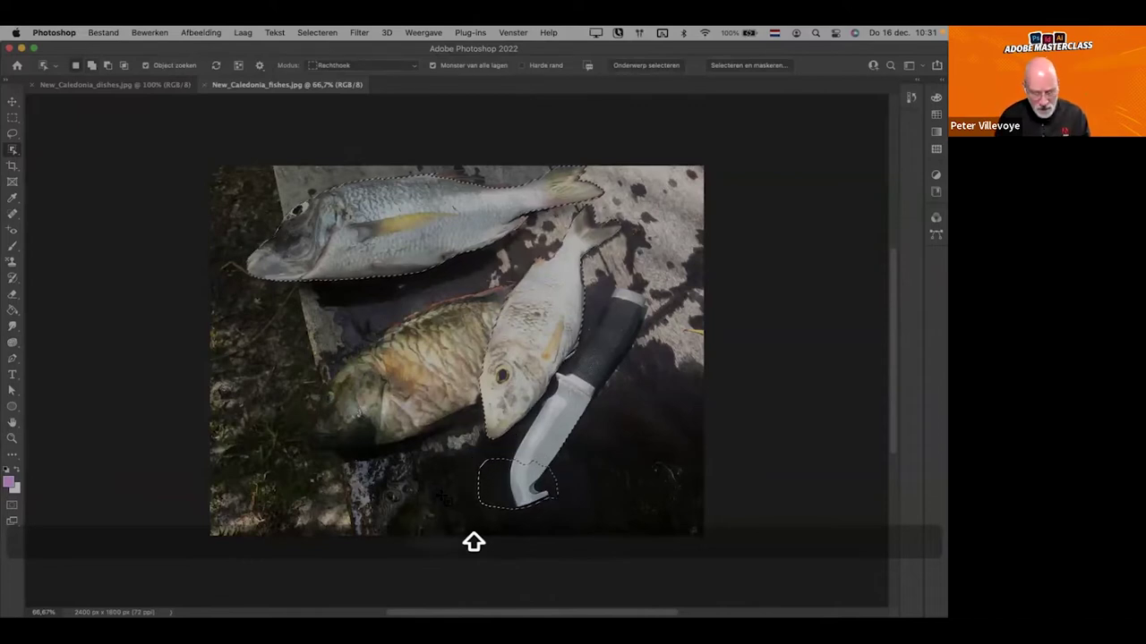
key(super+d)
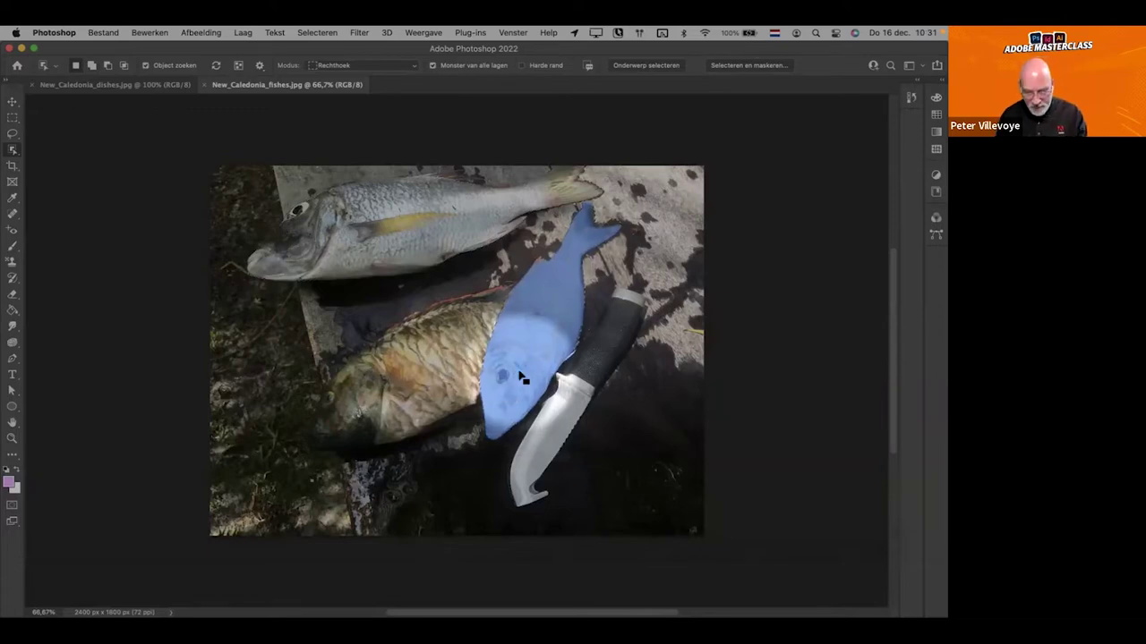
Close Brush Settings, add the golden fish to the selection, and move the Layers panel aside.
key(F5)
key(F6)
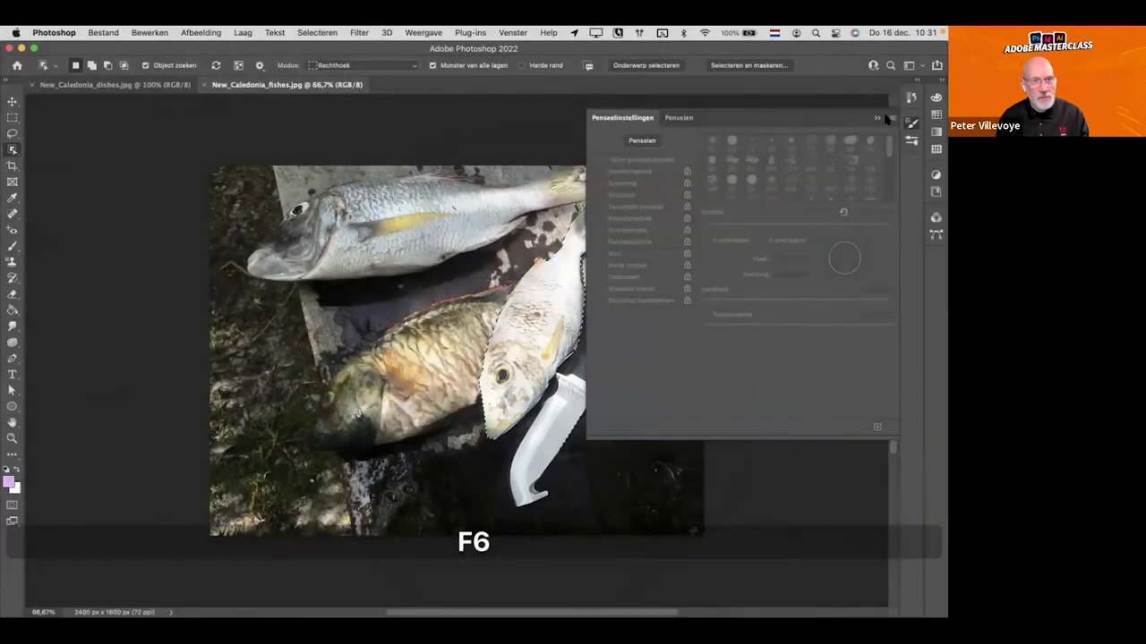
click(879, 118)
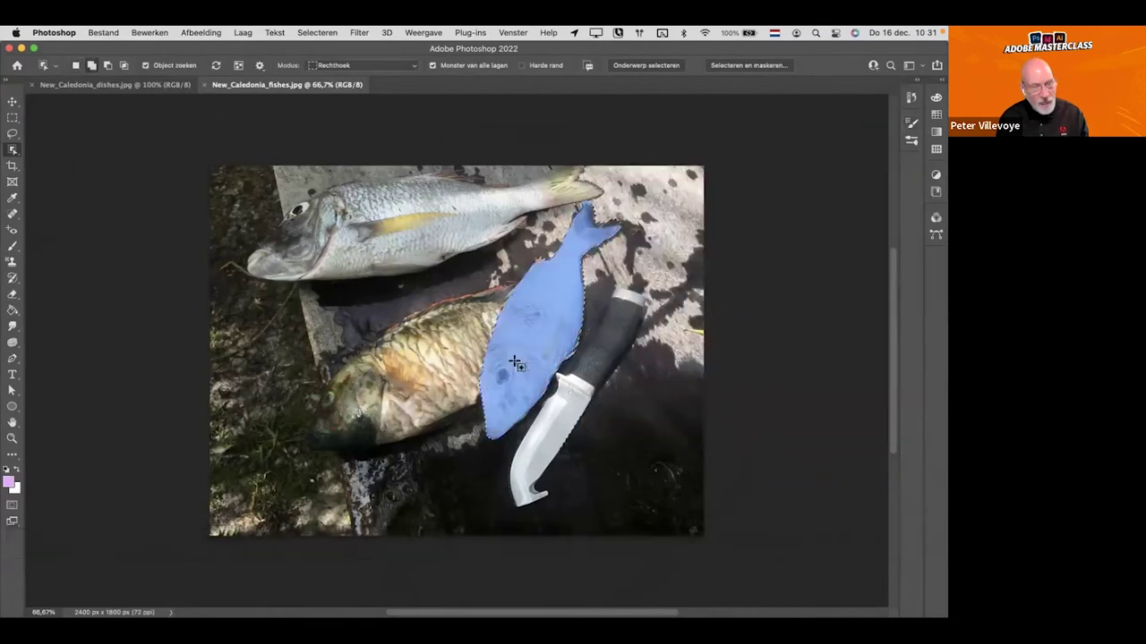
key(shift)
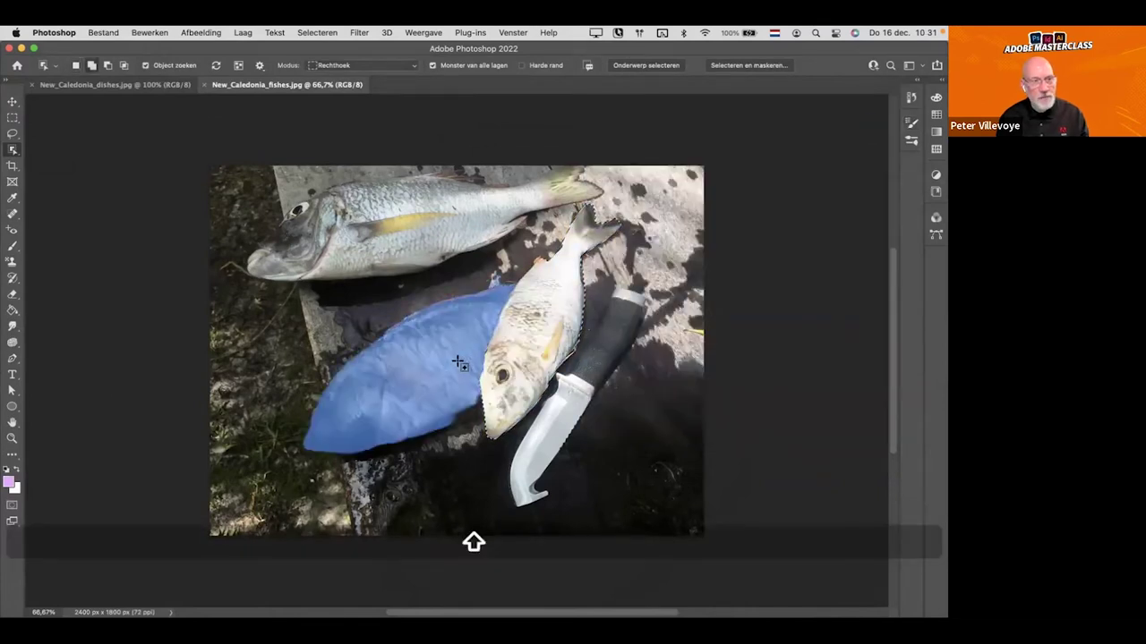
shift+click(458, 362)
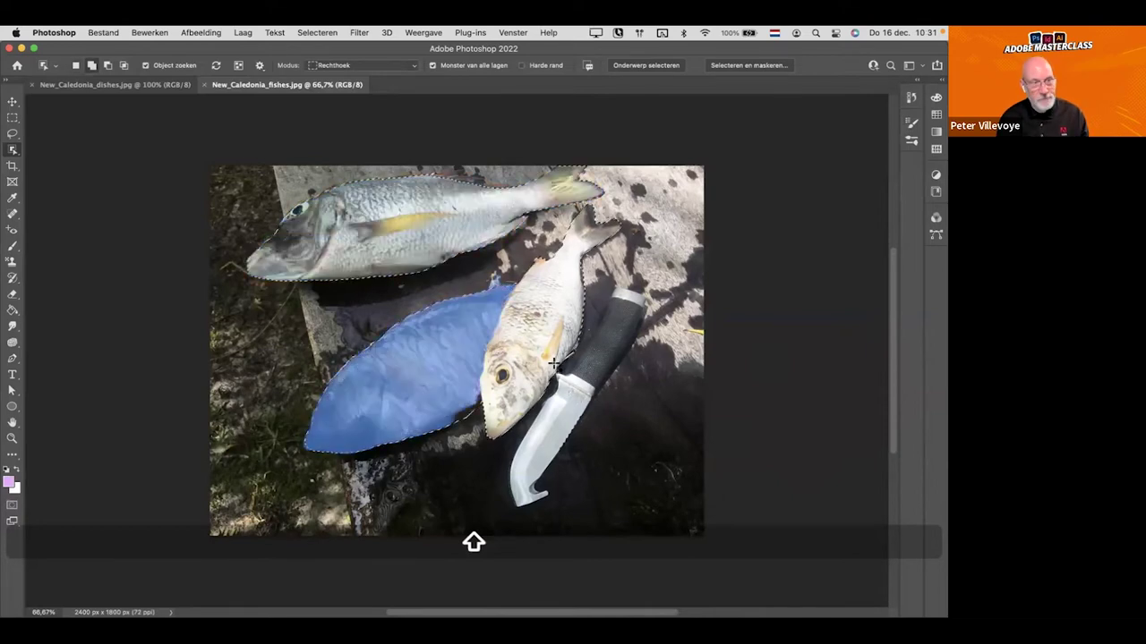
key(F7)
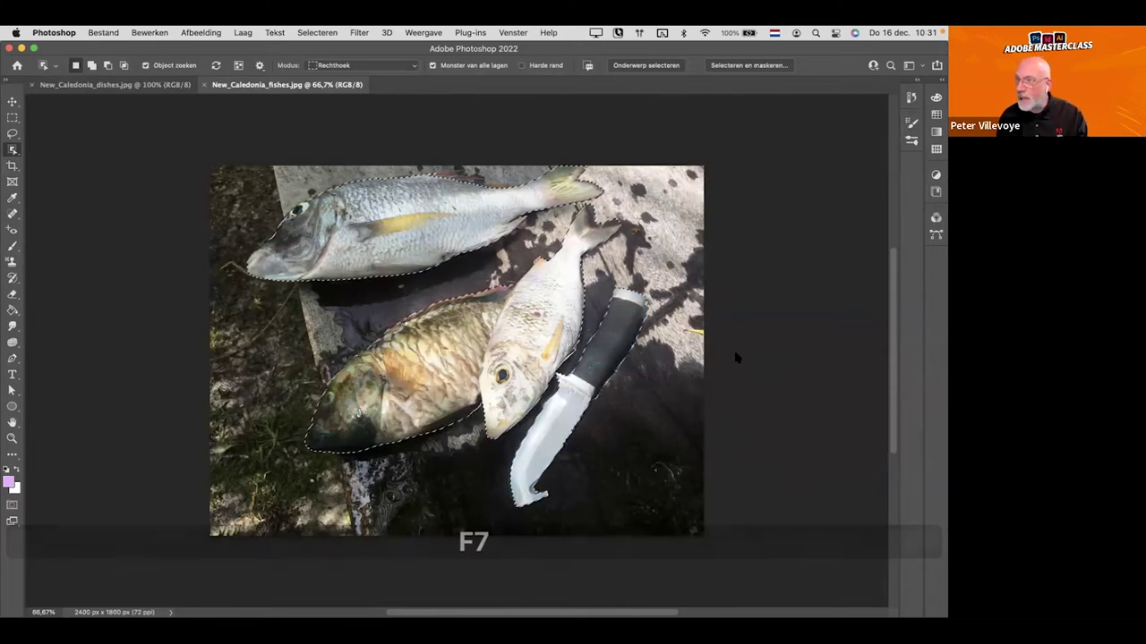
drag(364, 190, 660, 190)
Add a layer mask from the fish-and-knife selection on Laag 0, then switch to Object Selection.
click(744, 488)
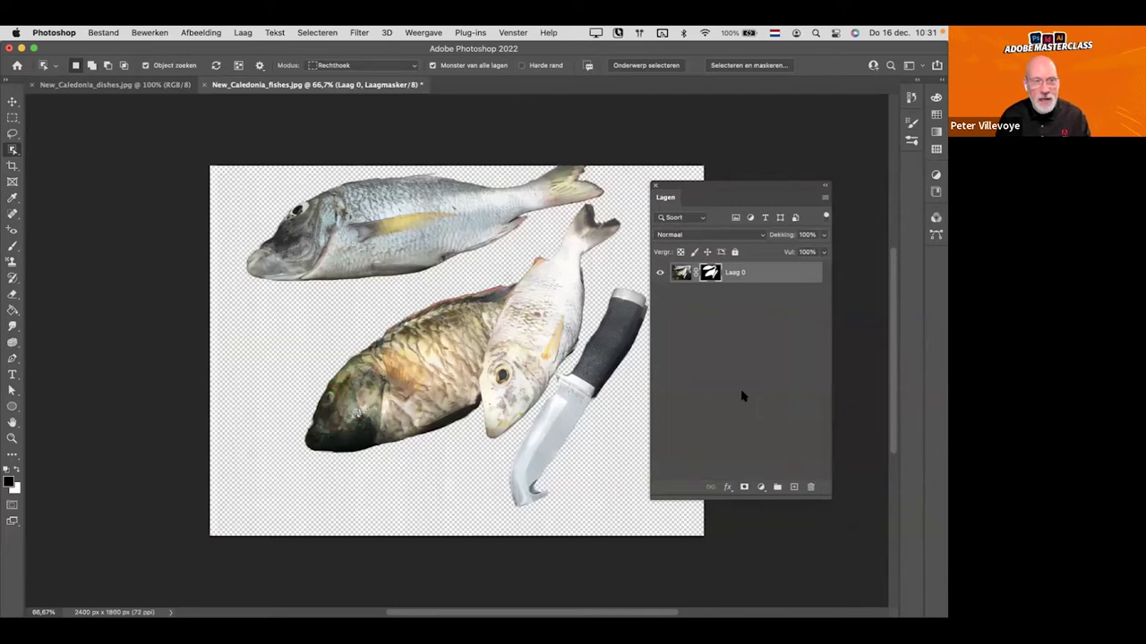
scroll(76, 152, down, 1)
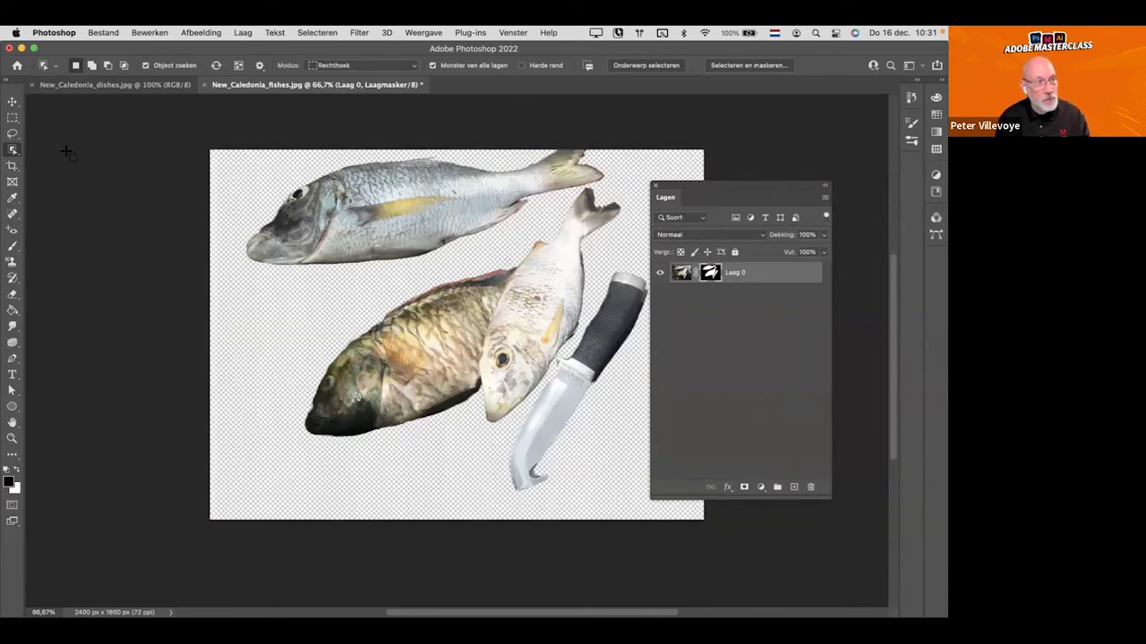
right_click(15, 151)
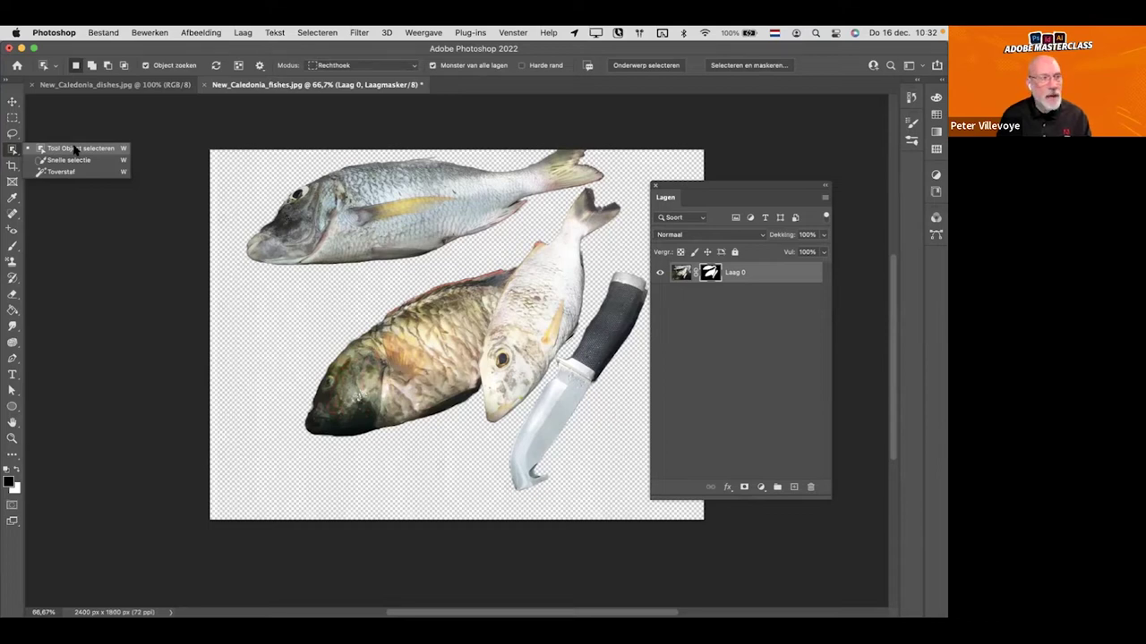
click(75, 150)
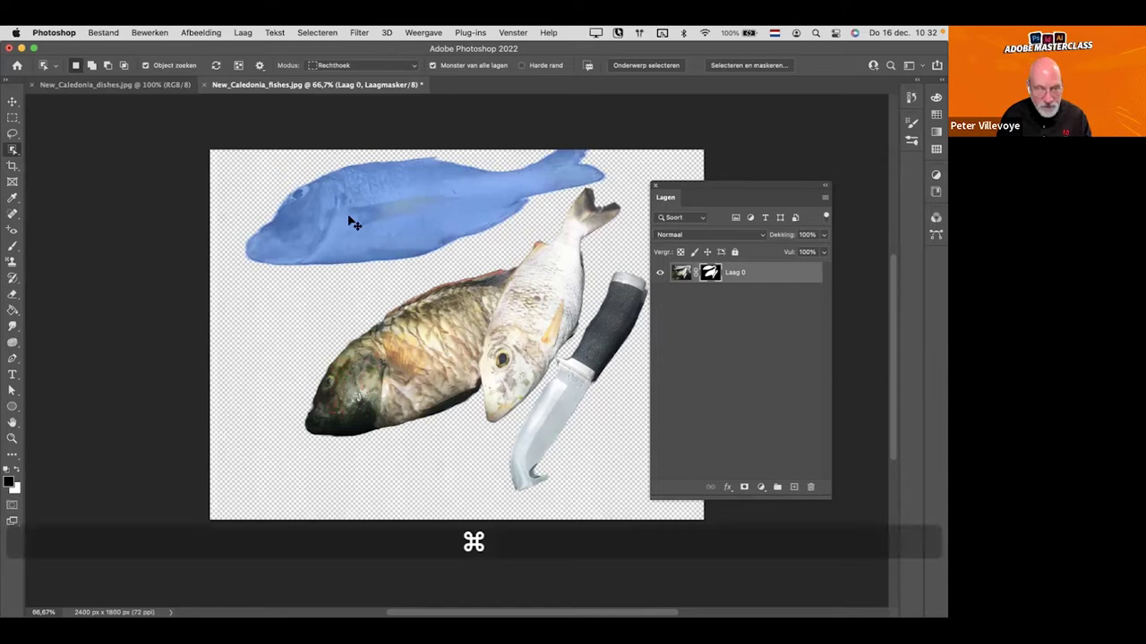
key(i)
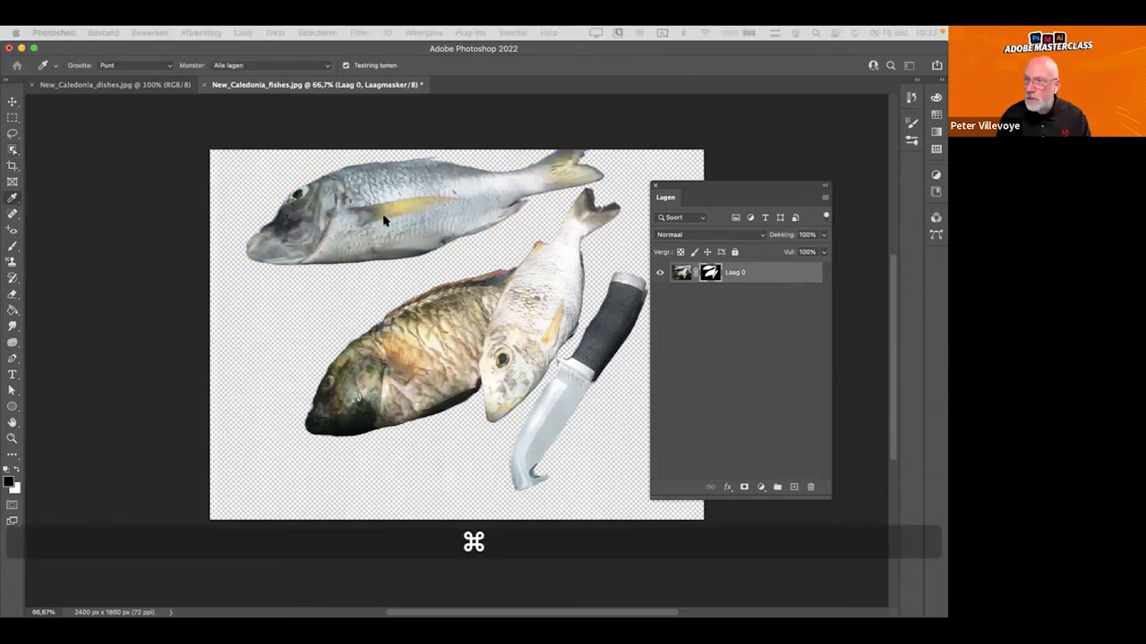
key(super+k)
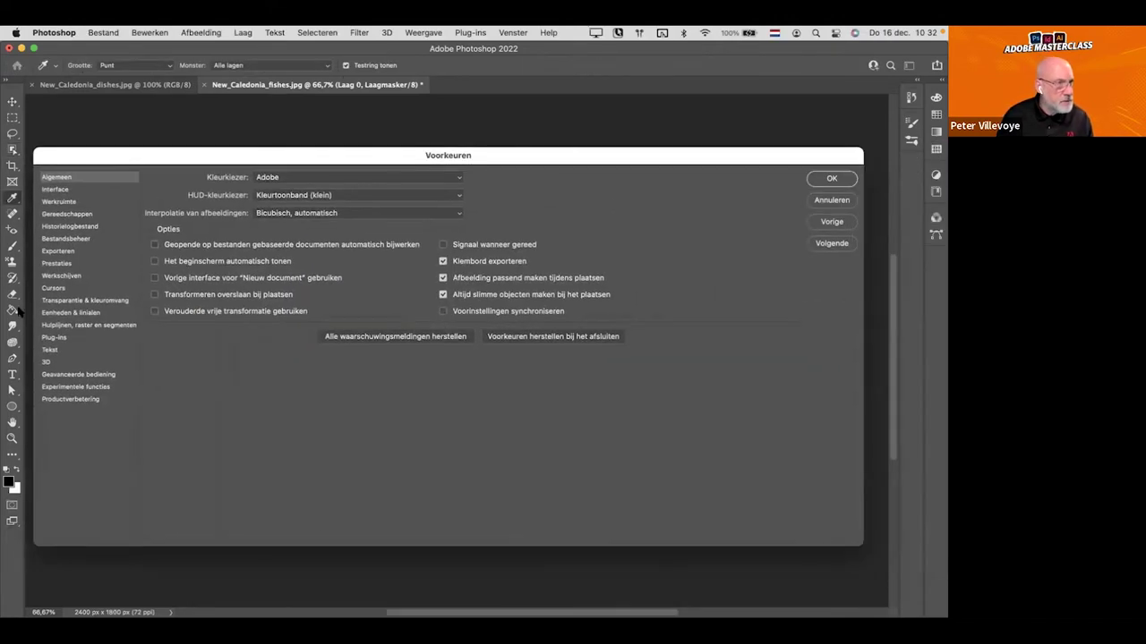
click(65, 215)
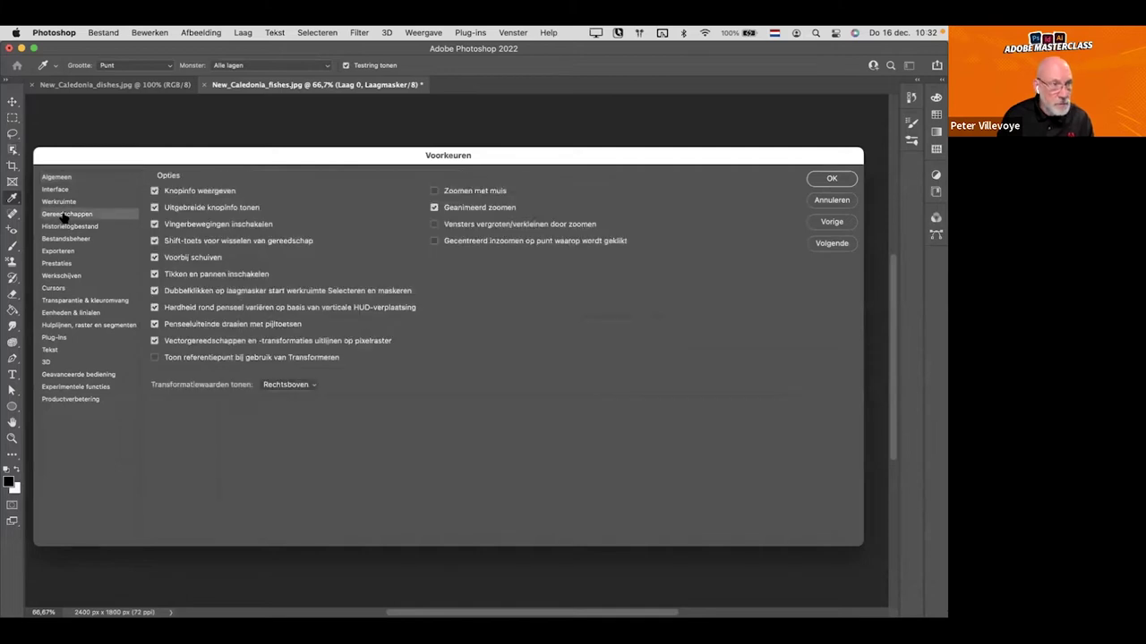
click(86, 326)
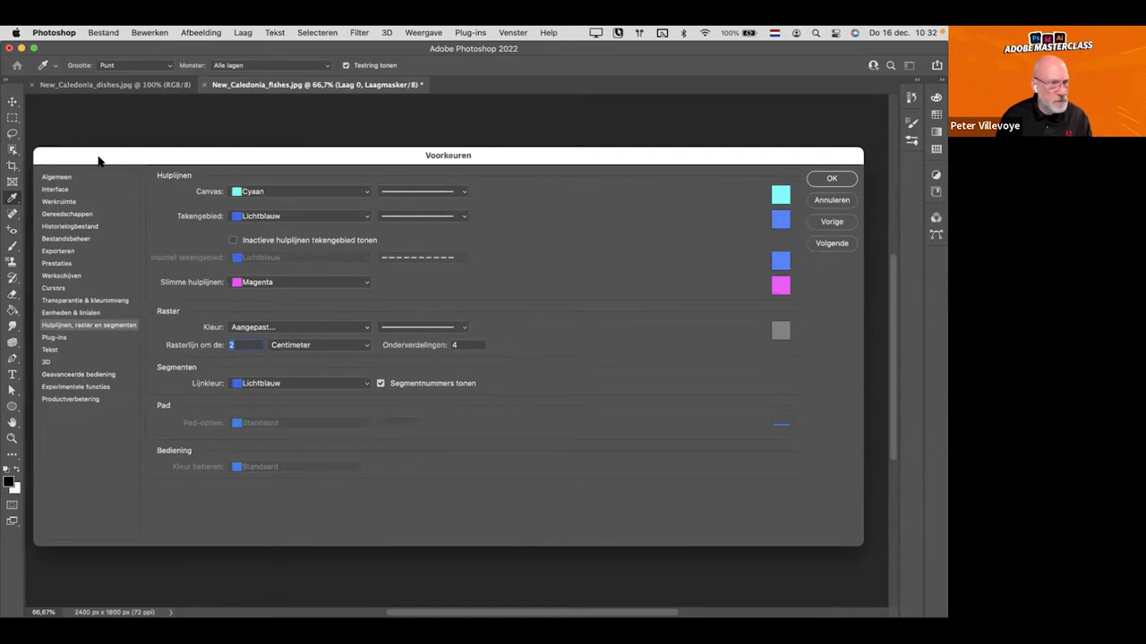
drag(99, 159, 104, 159)
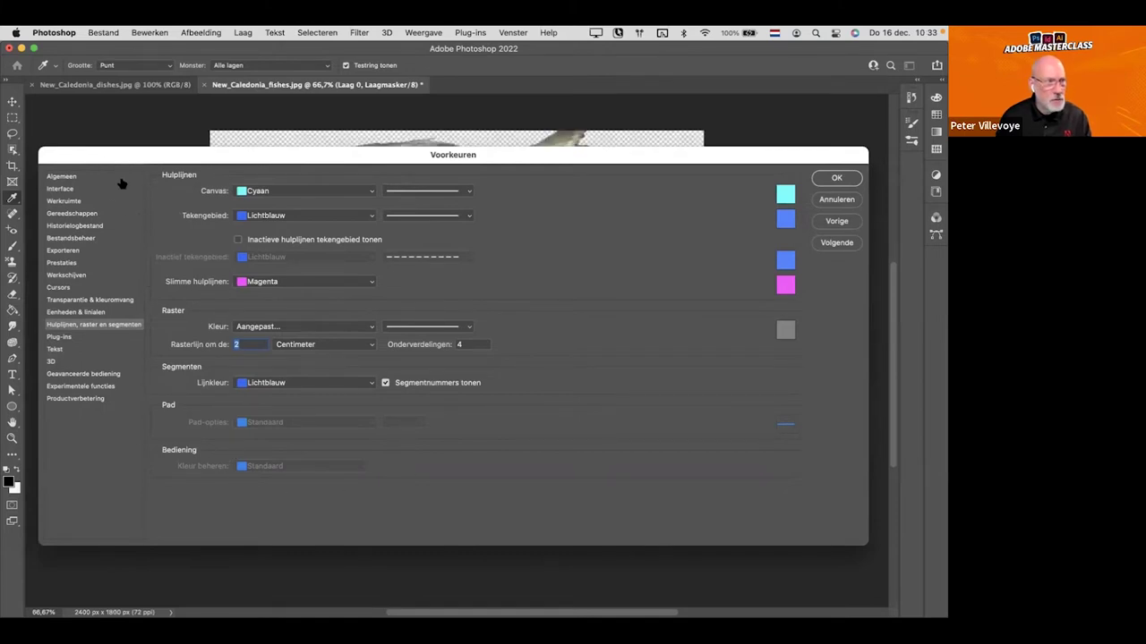
click(71, 177)
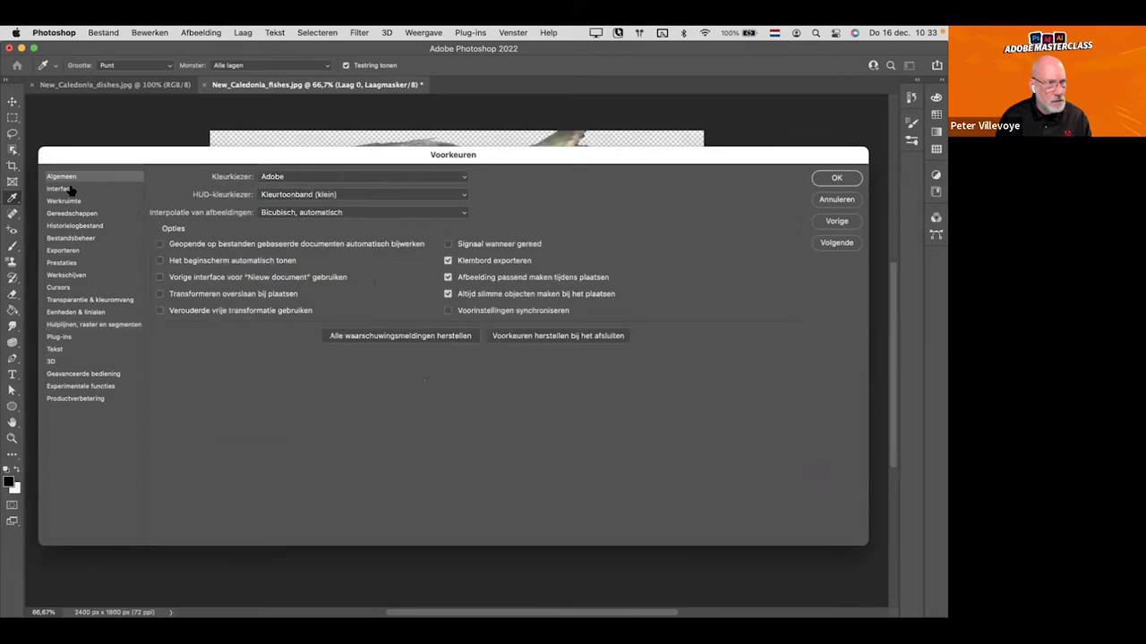
click(70, 189)
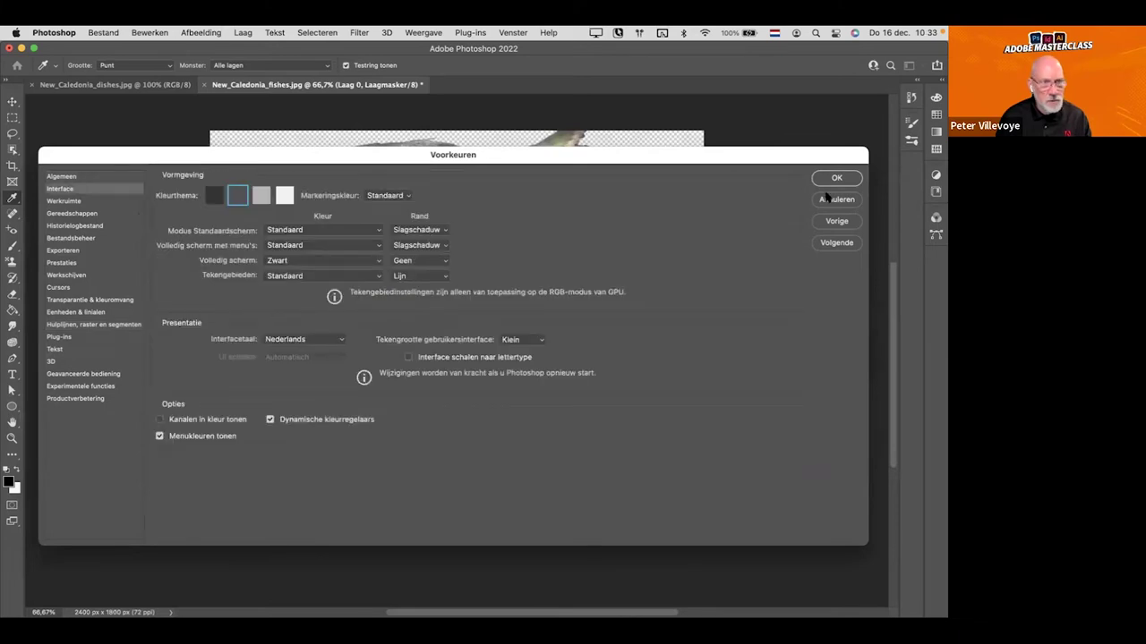
key(Return)
key(w)
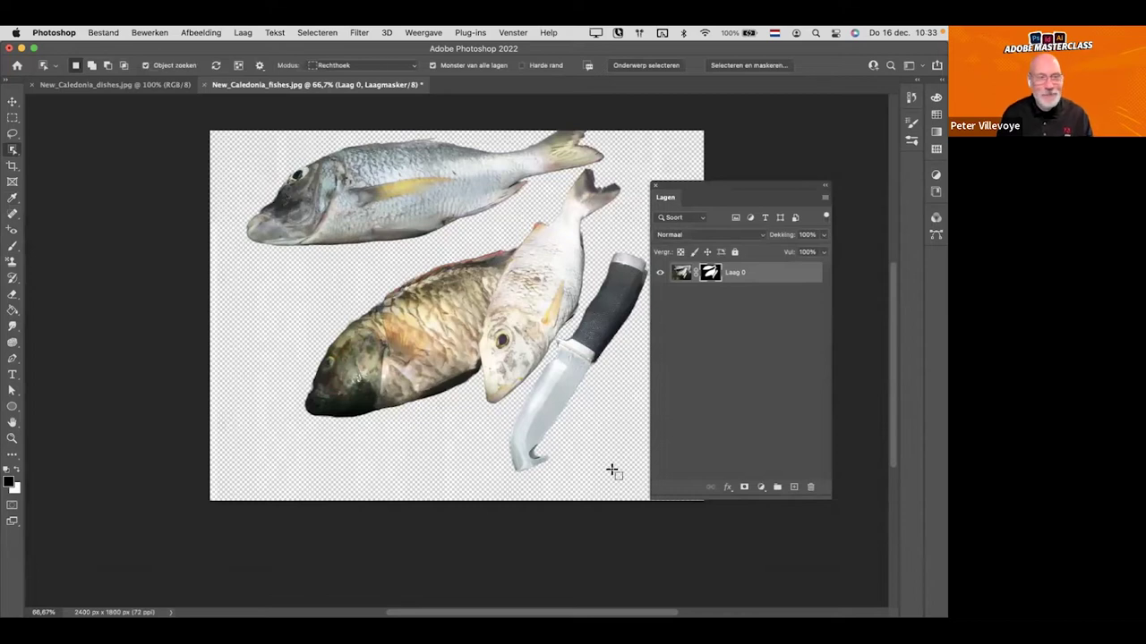
Lay out the Tools panel in two columns and dock it back at the left edge.
click(420, 34)
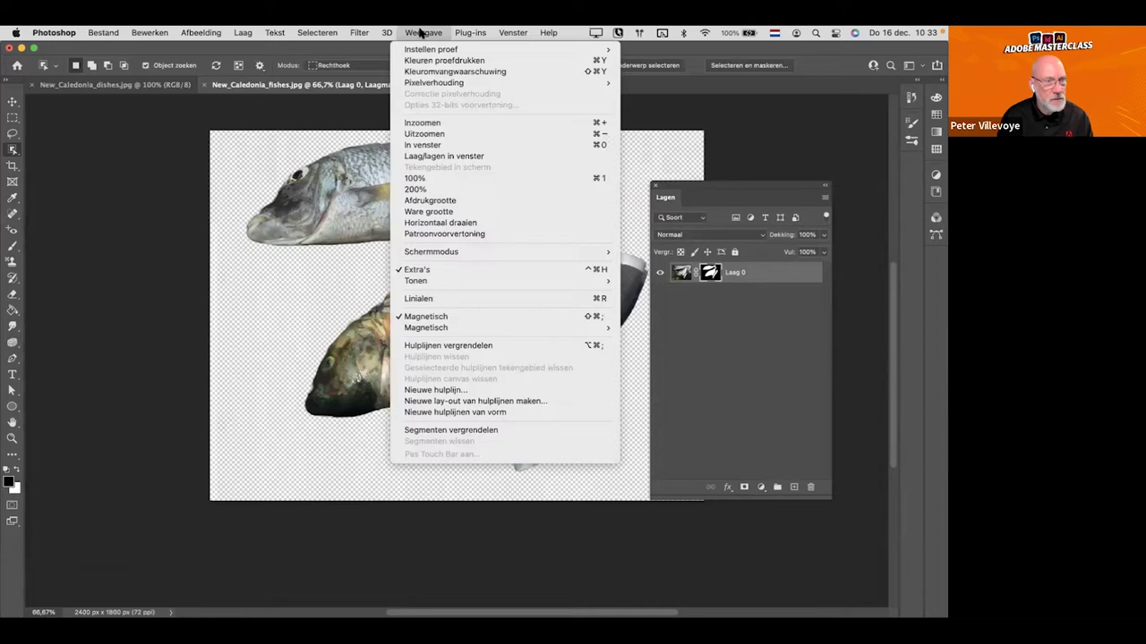
click(53, 117)
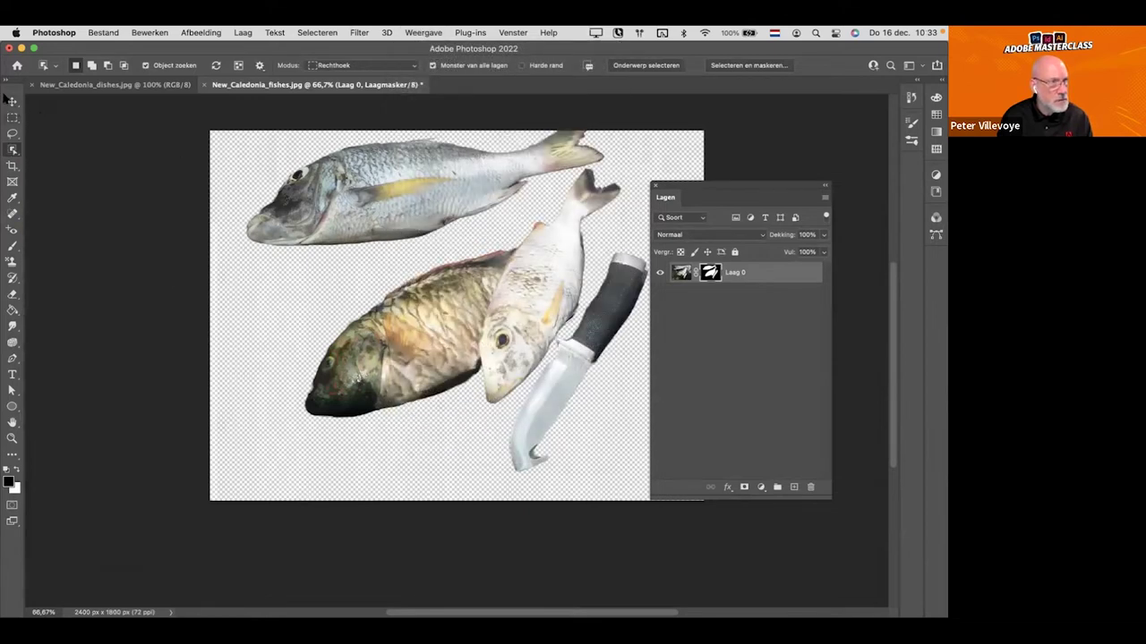
click(27, 80)
drag(28, 84, 156, 186)
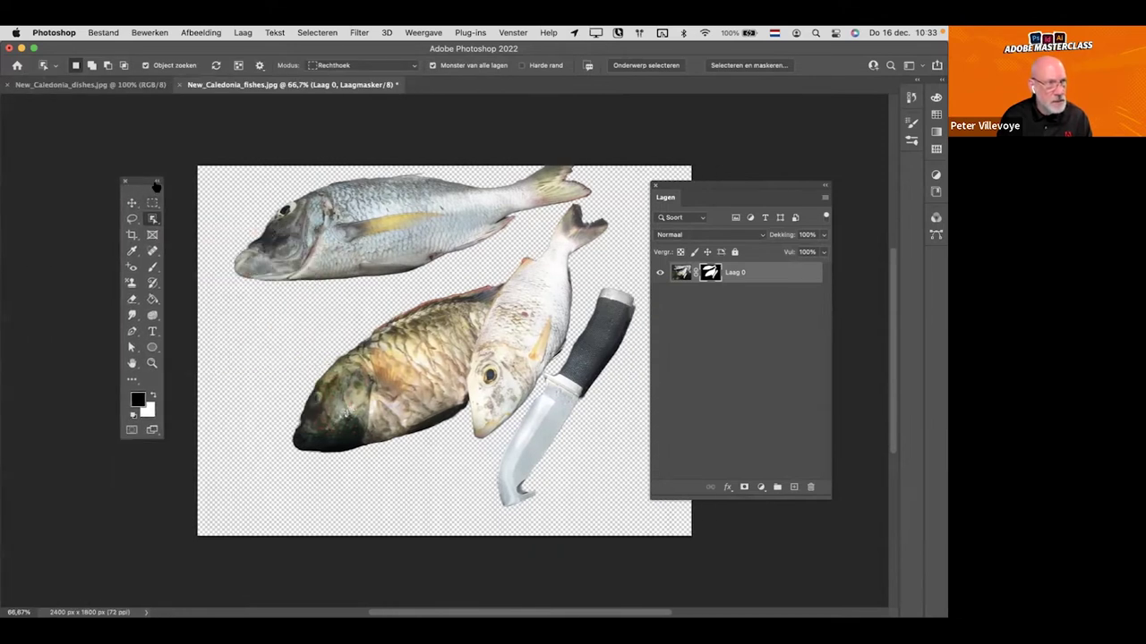
click(157, 182)
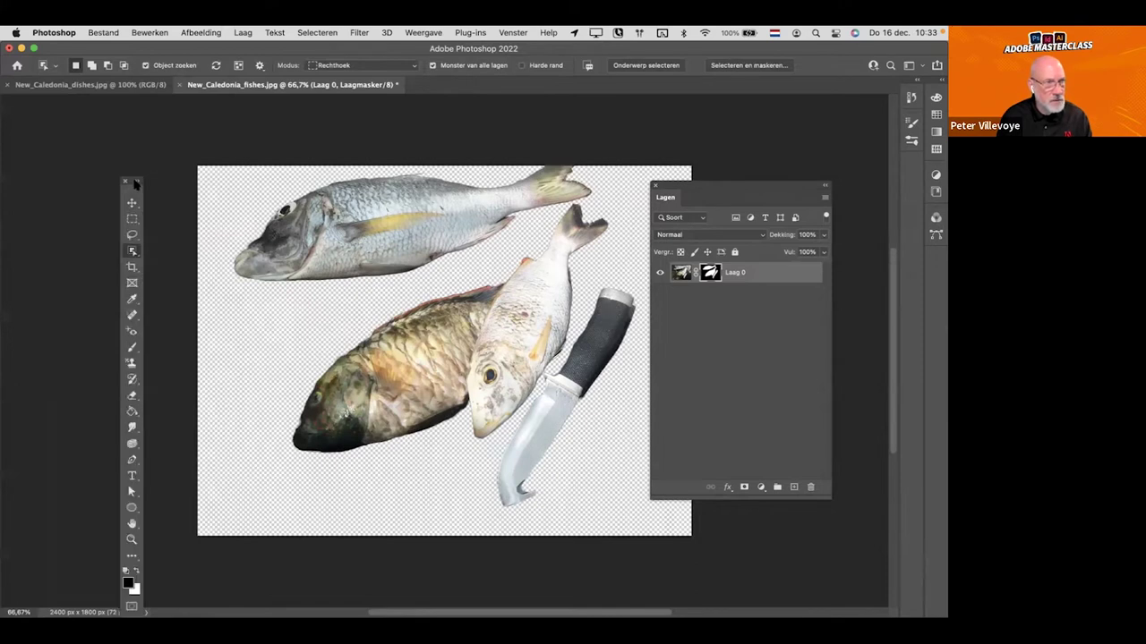
click(138, 185)
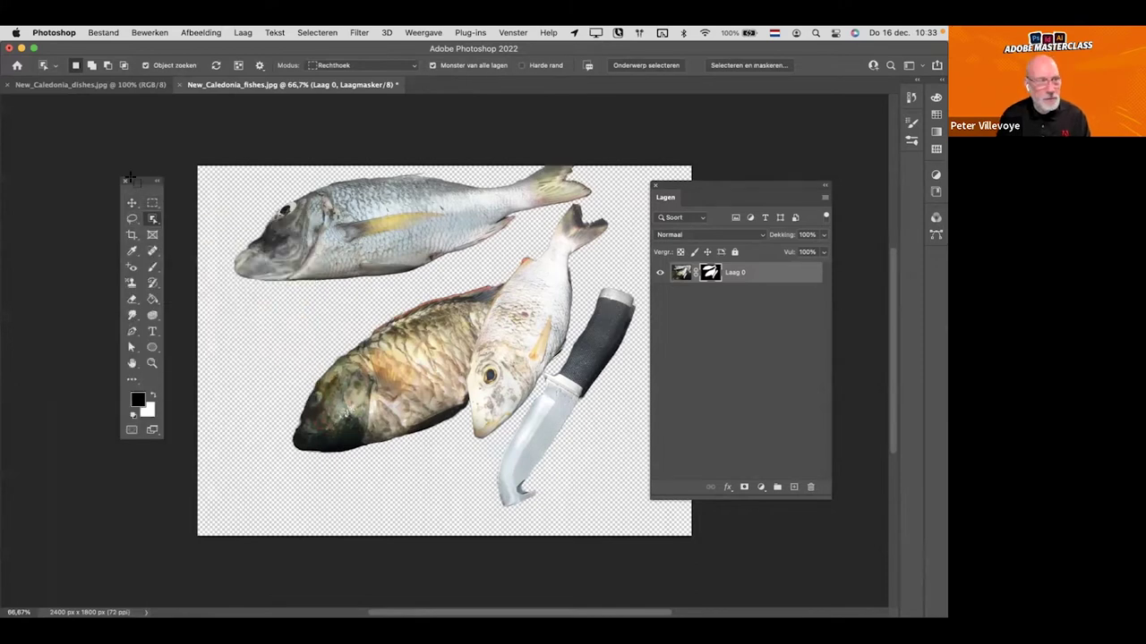
drag(144, 185, 5, 208)
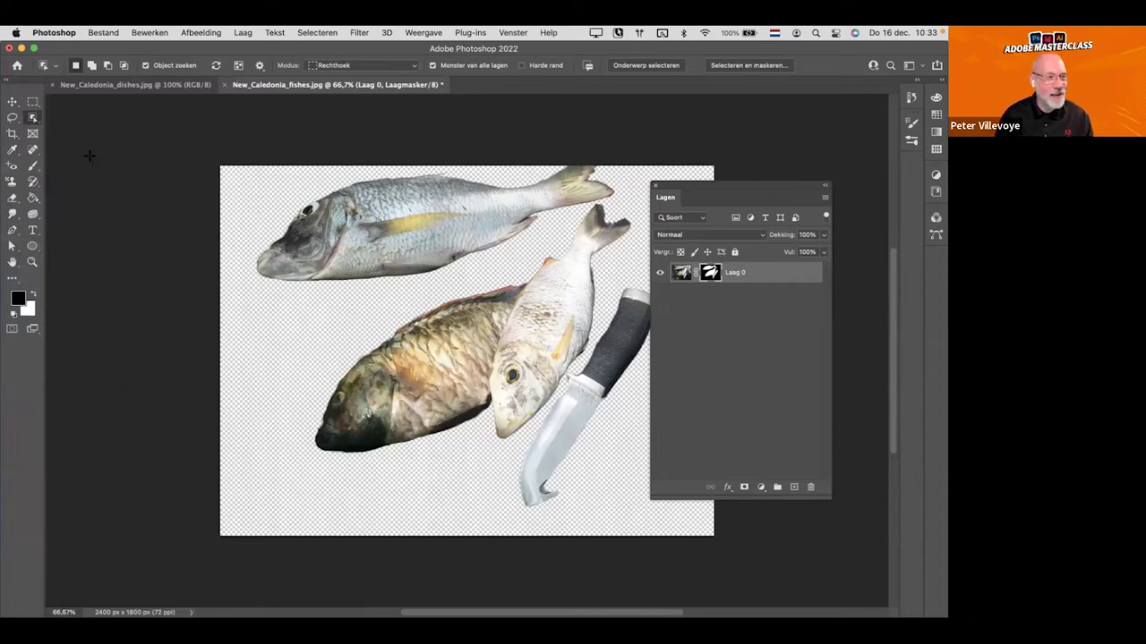
Close the fishes document without saving, then close the dishes document.
key(super)
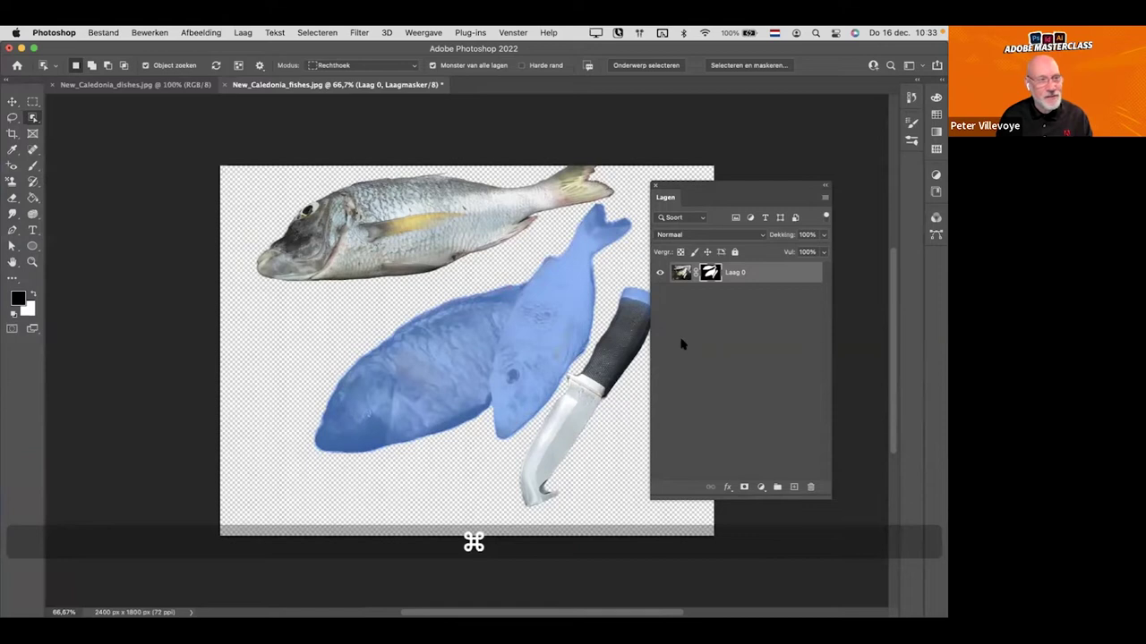
key(super+w)
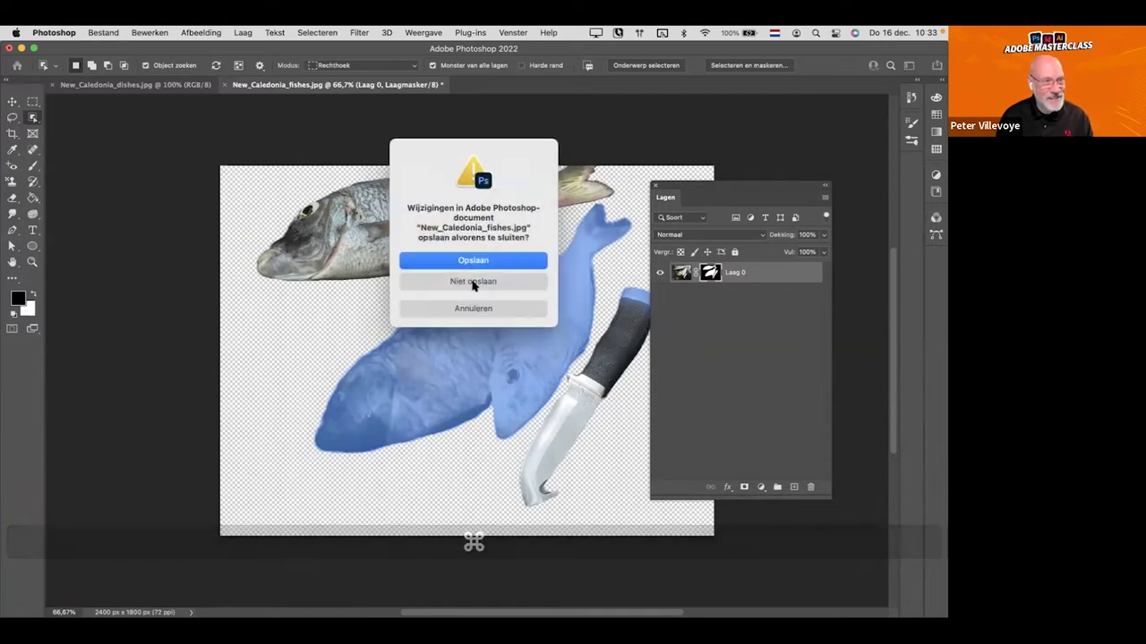
click(472, 283)
key(super+w)
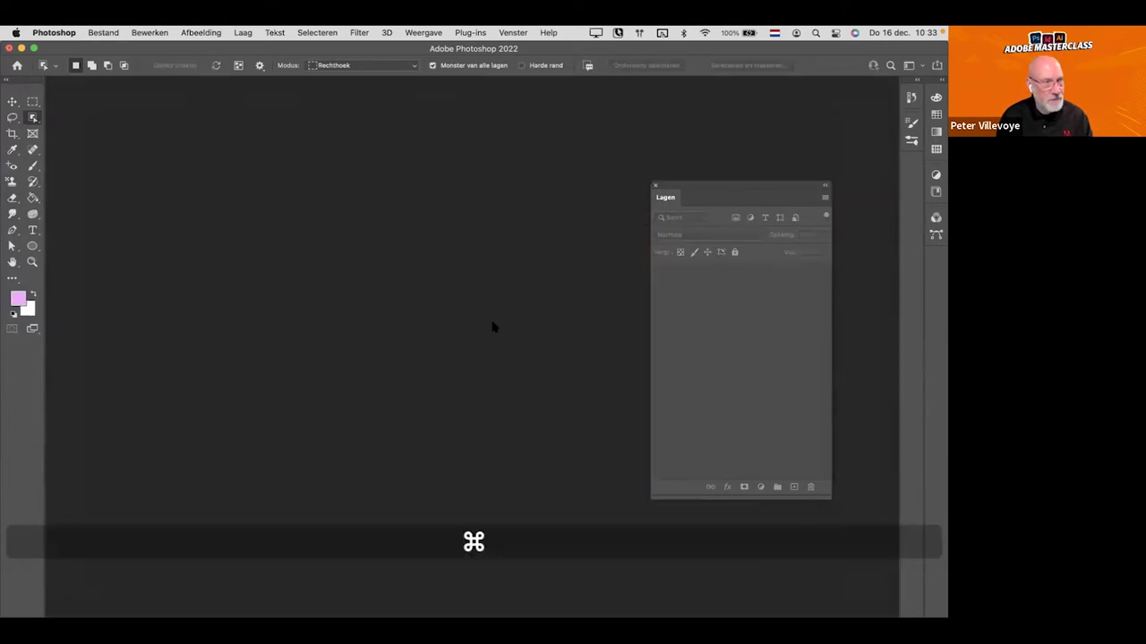
key(super+Tab)
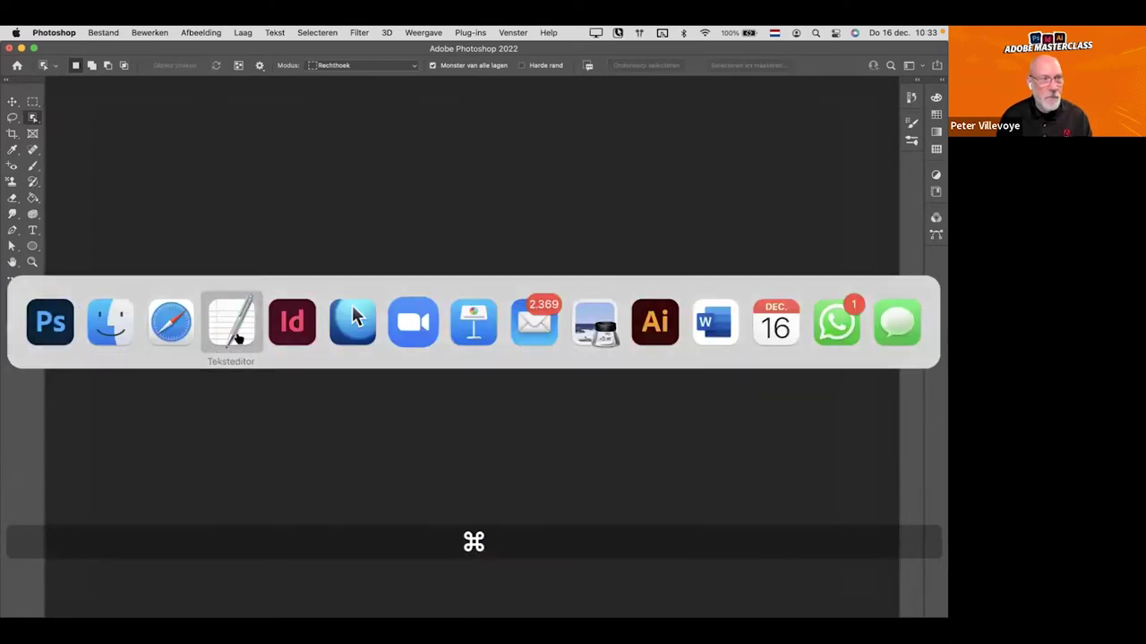
click(236, 332)
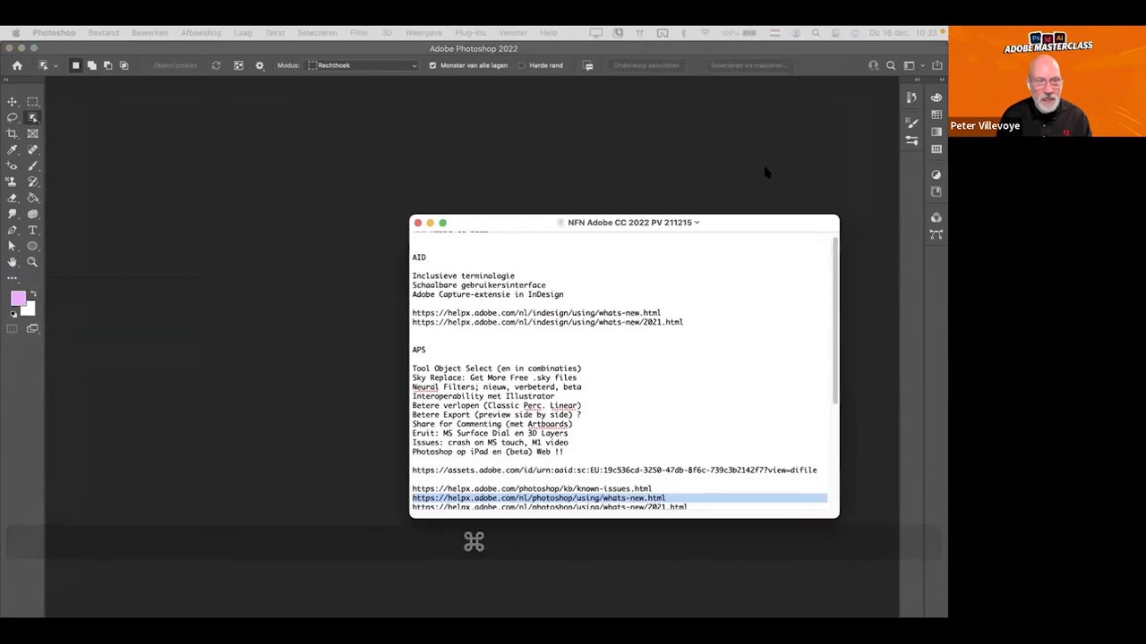
drag(766, 464, 762, 546)
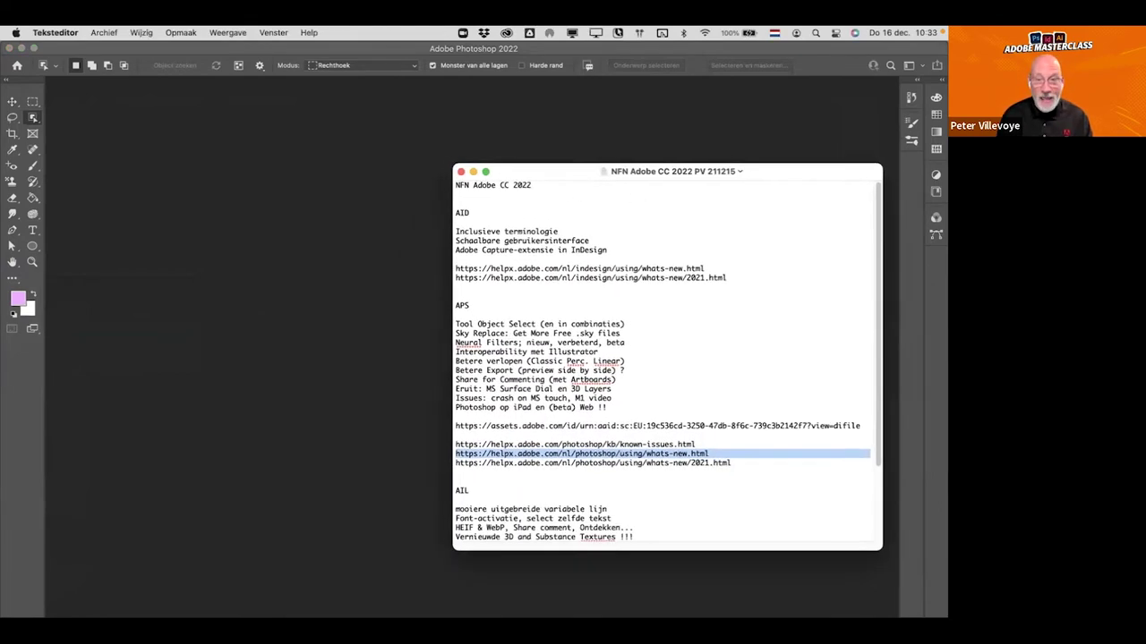
key(cmd+w)
click(337, 112)
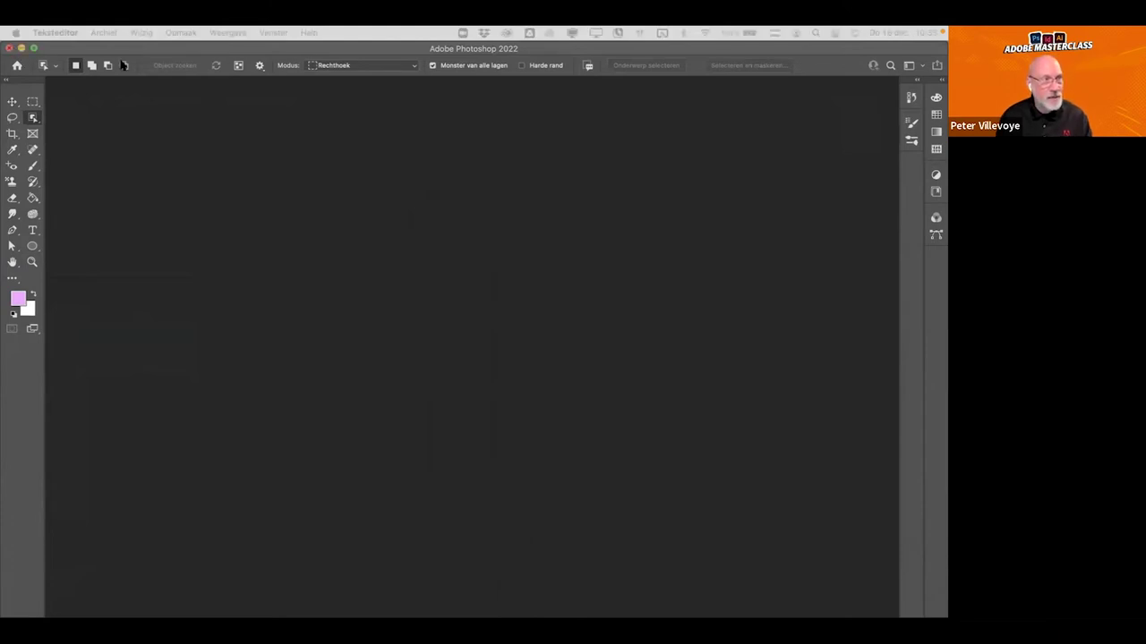
click(149, 96)
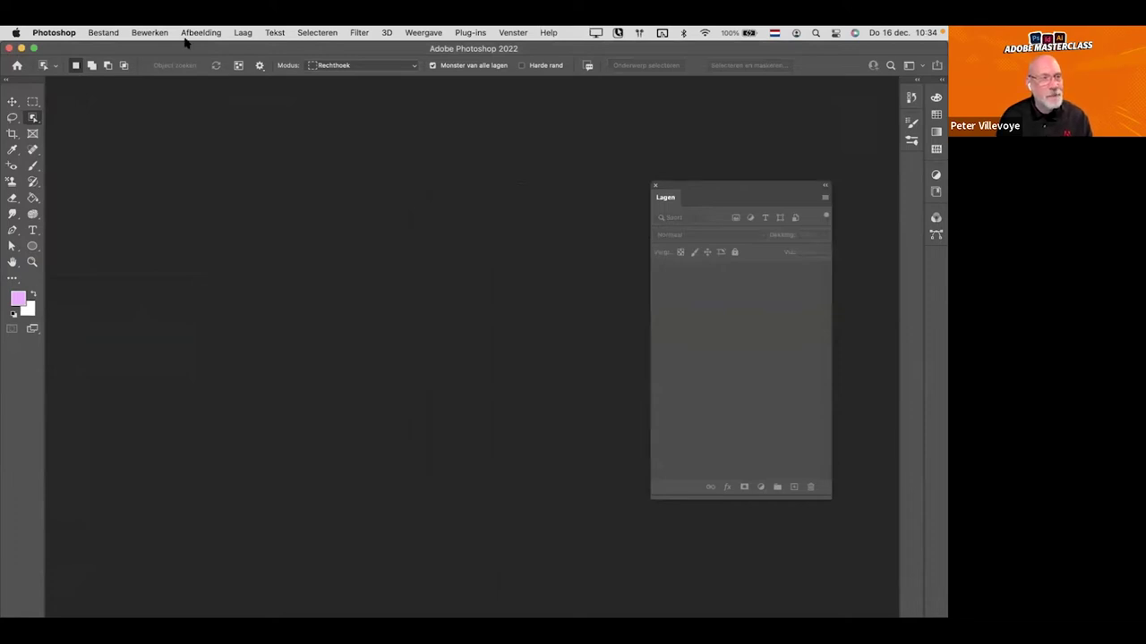
Open New_Caledonia_beach.jpg from the desktop, zoom in to 50%, and close the Lagen panel.
key(F11)
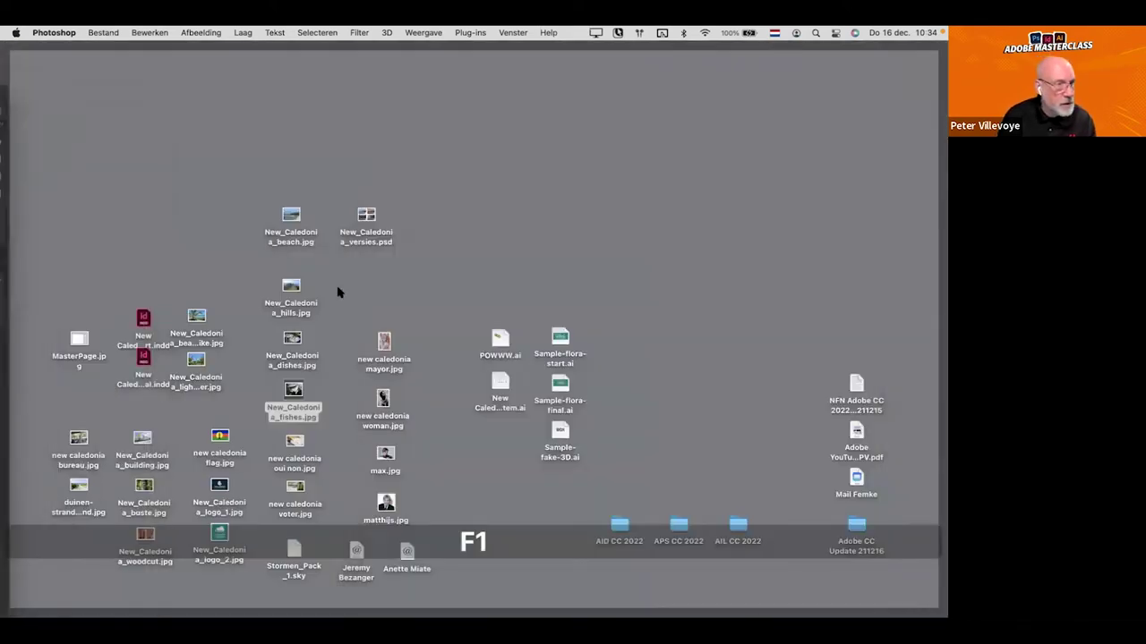
double_click(289, 216)
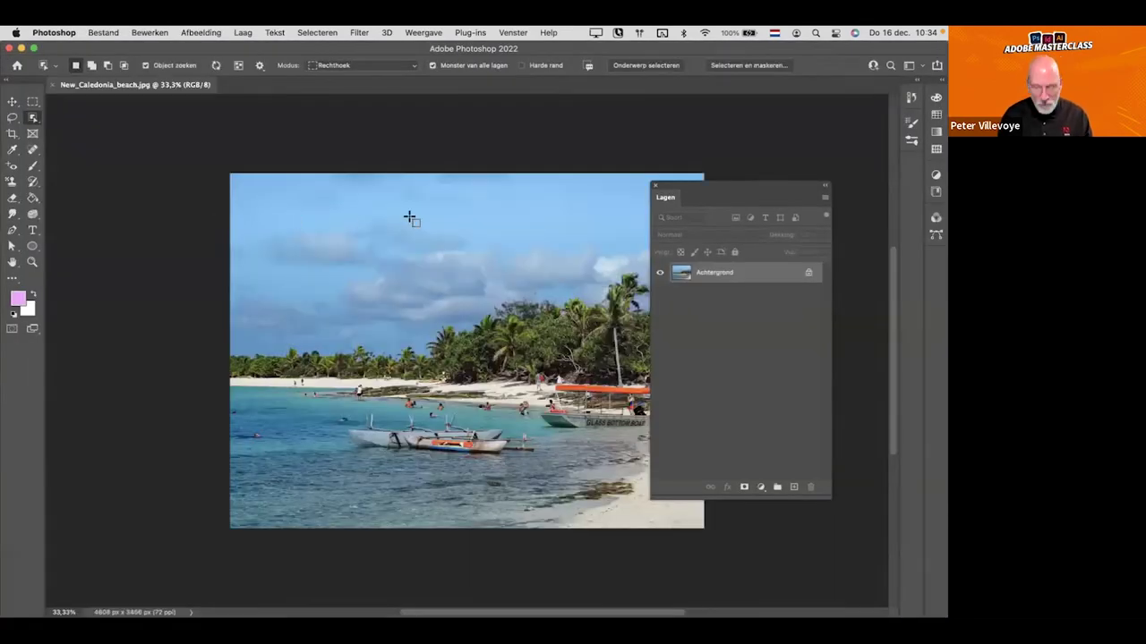
key(super+equal)
key(super+equal)
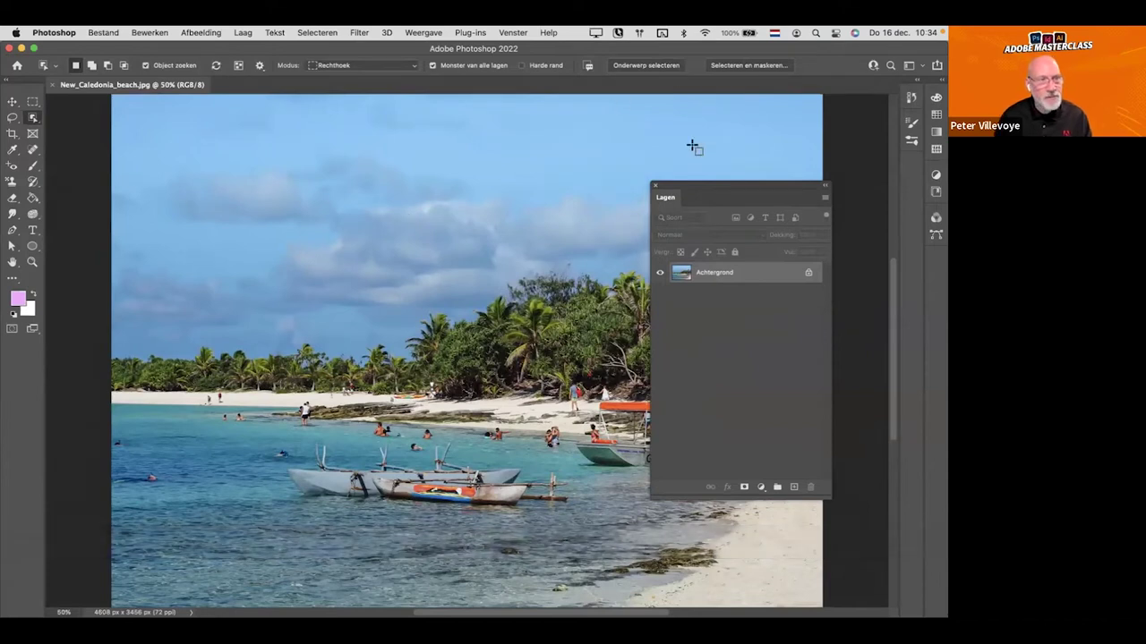
drag(691, 187, 739, 209)
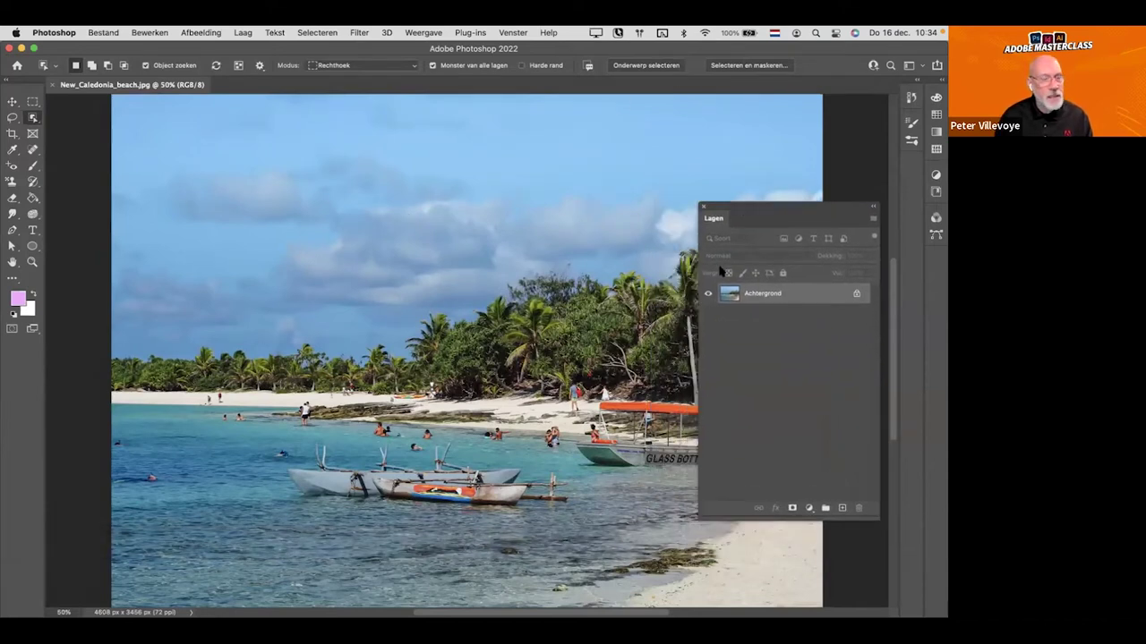
click(703, 206)
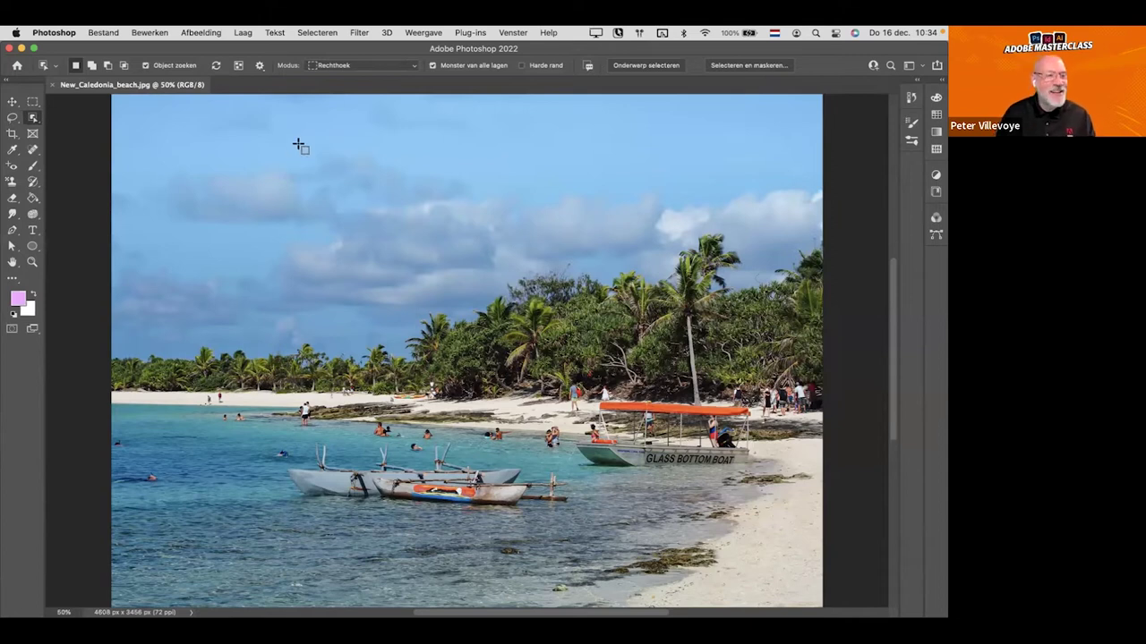
click(152, 33)
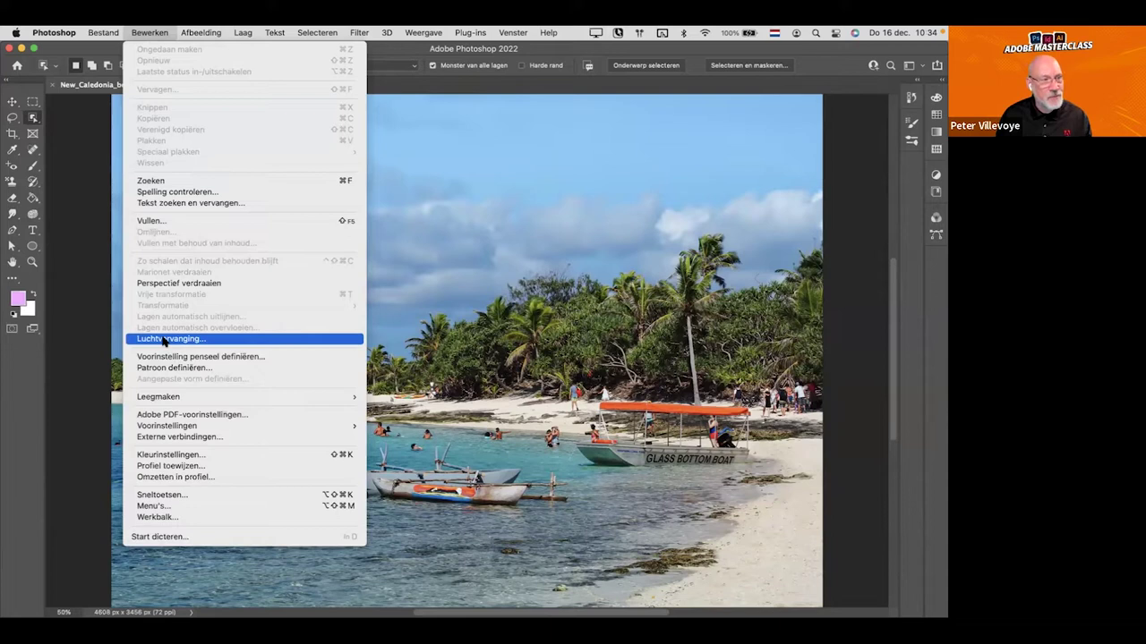
Start Bewerken > Luchtvervanging on the beach photo, restarting it after a program error.
click(164, 339)
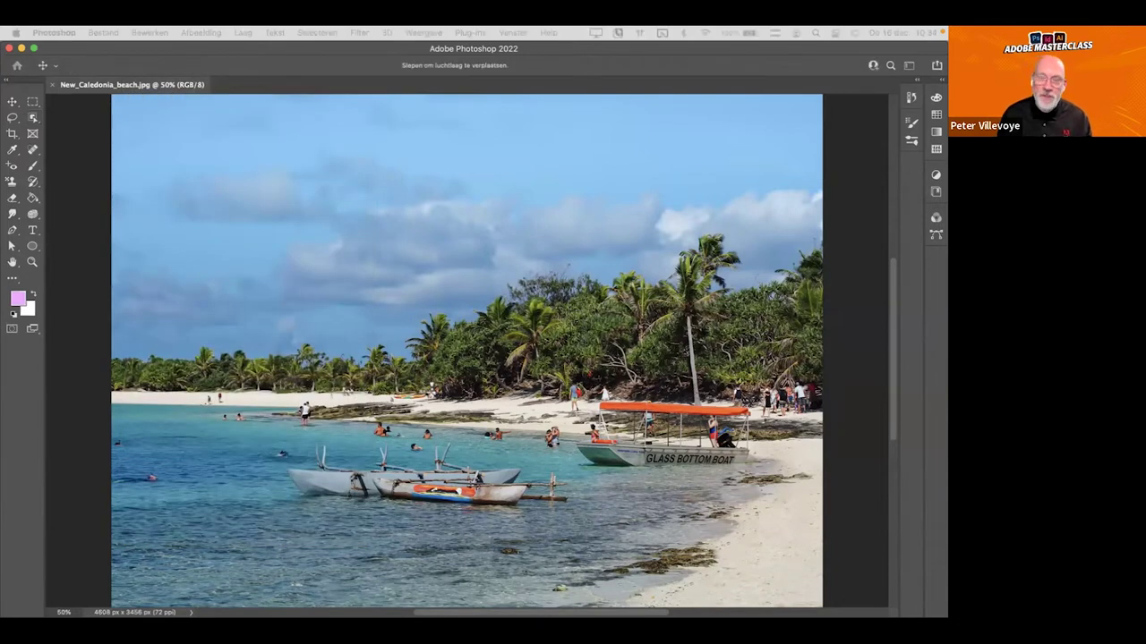
drag(769, 160, 698, 159)
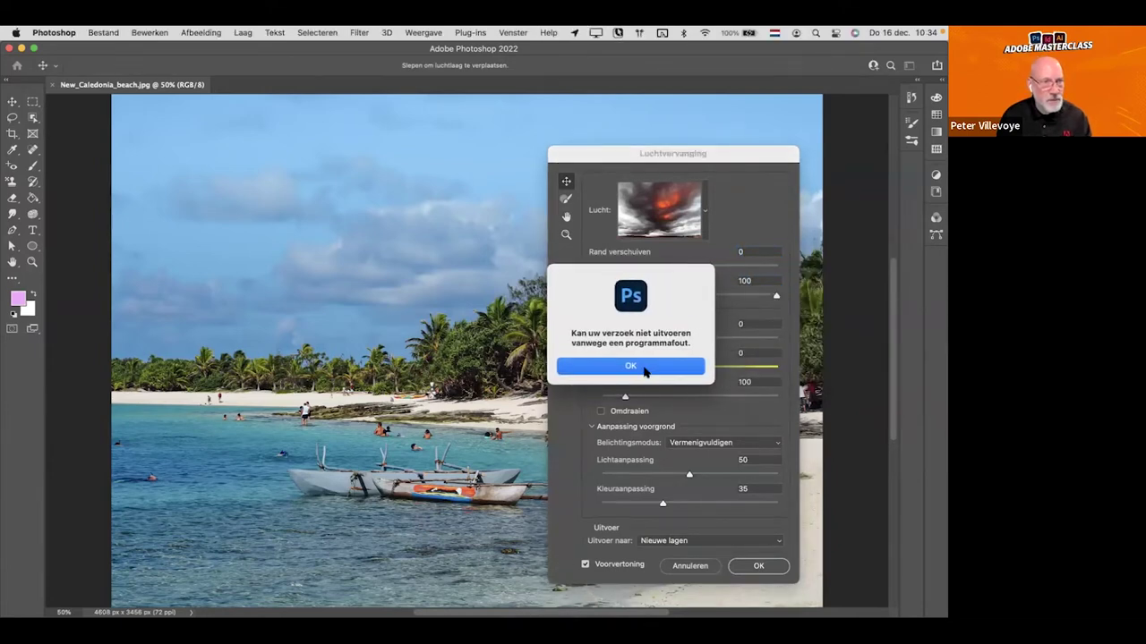
click(645, 367)
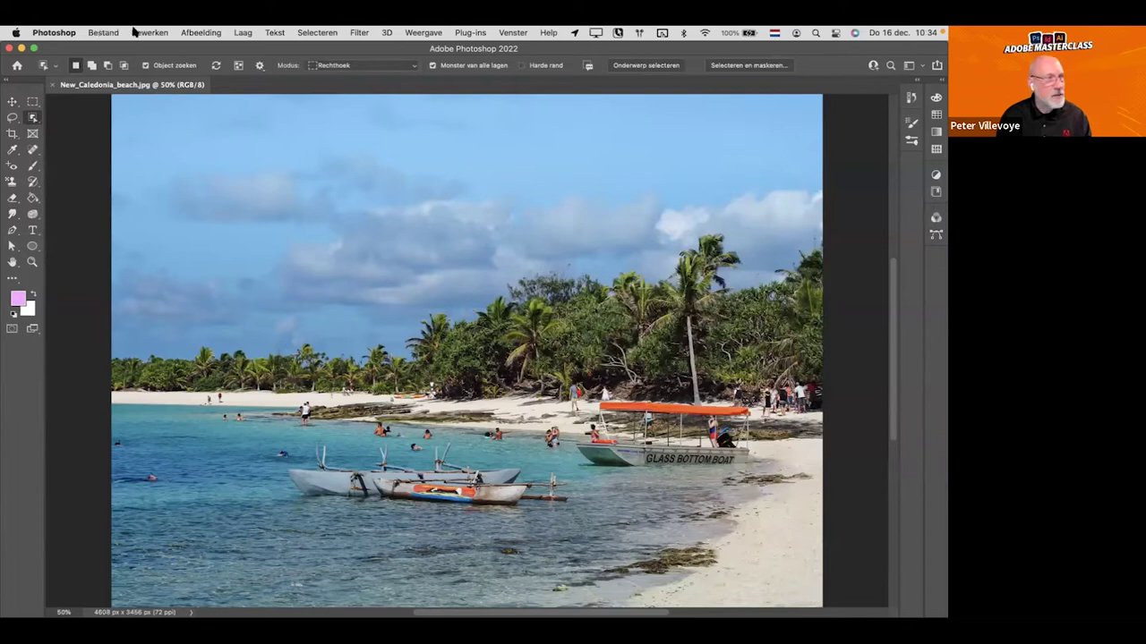
click(136, 32)
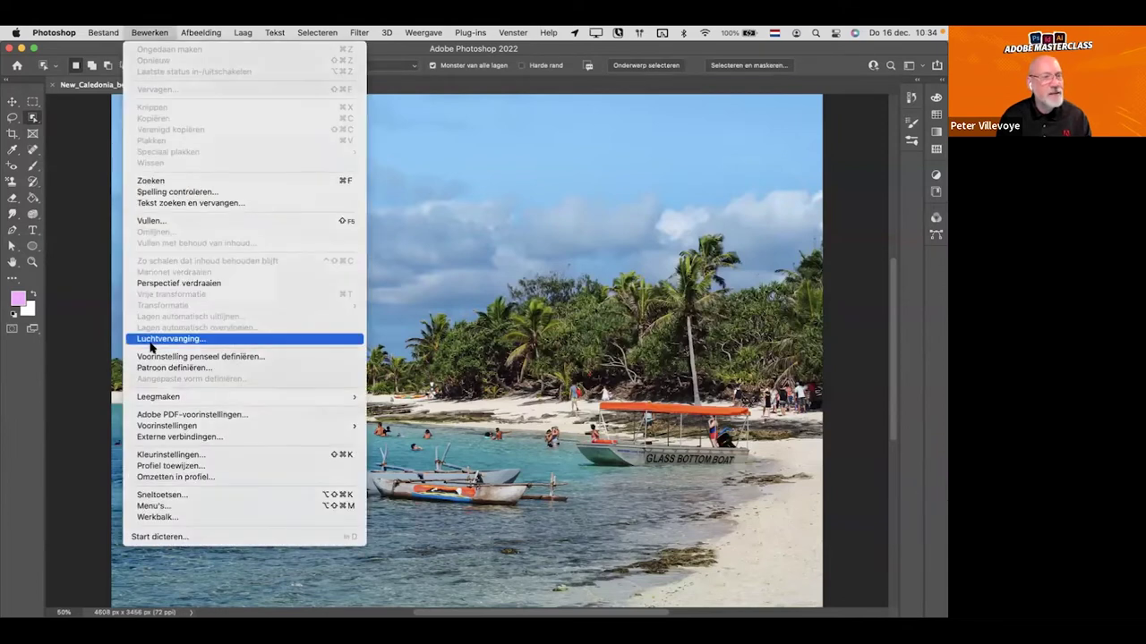
click(152, 342)
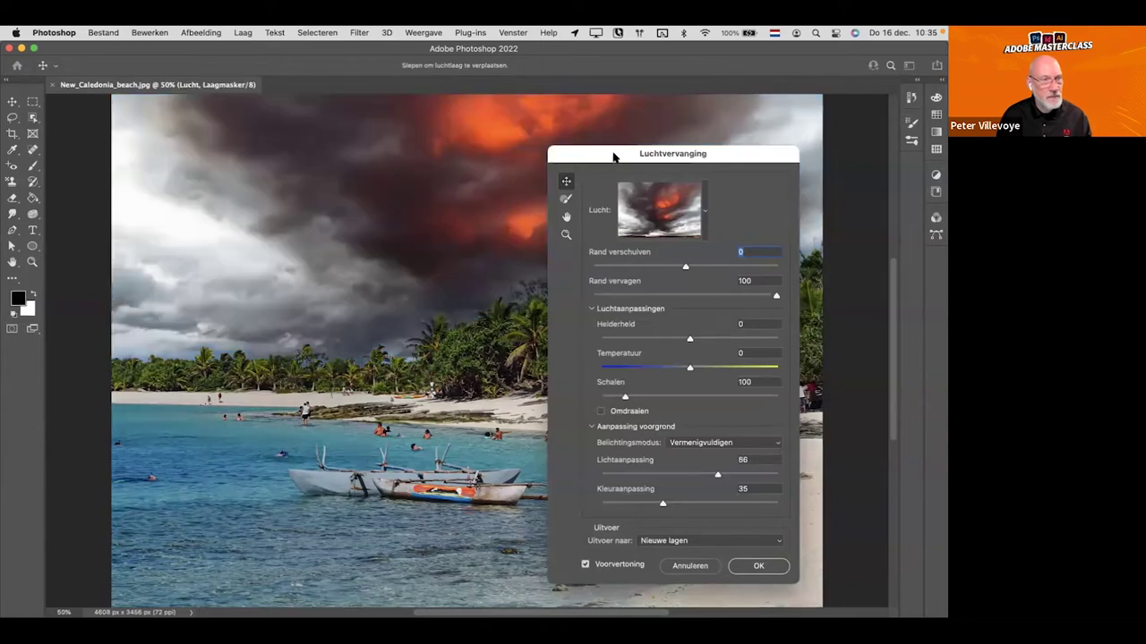
drag(613, 157, 614, 143)
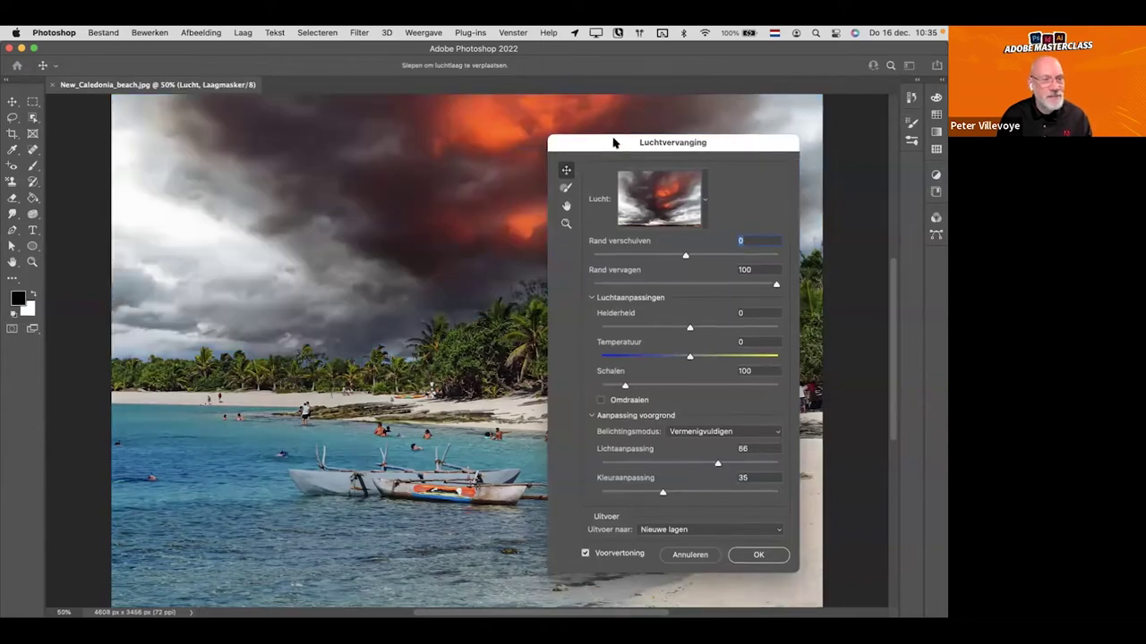
Delete the Stormen_Pack_1 sky group from the Lucht presets and confirm with OK.
click(704, 202)
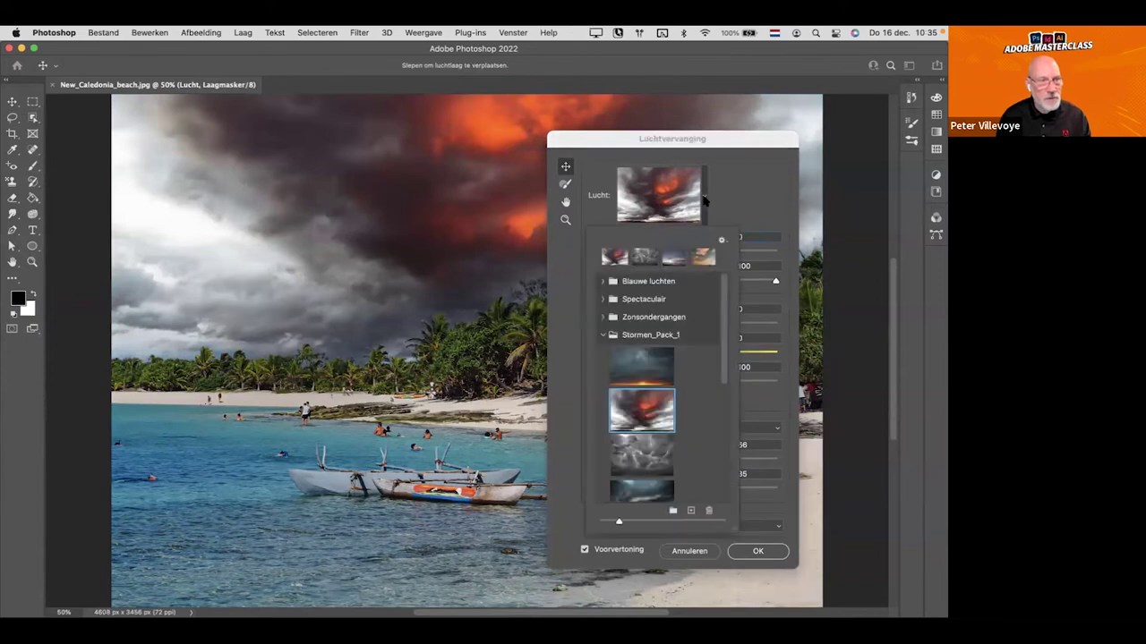
click(708, 511)
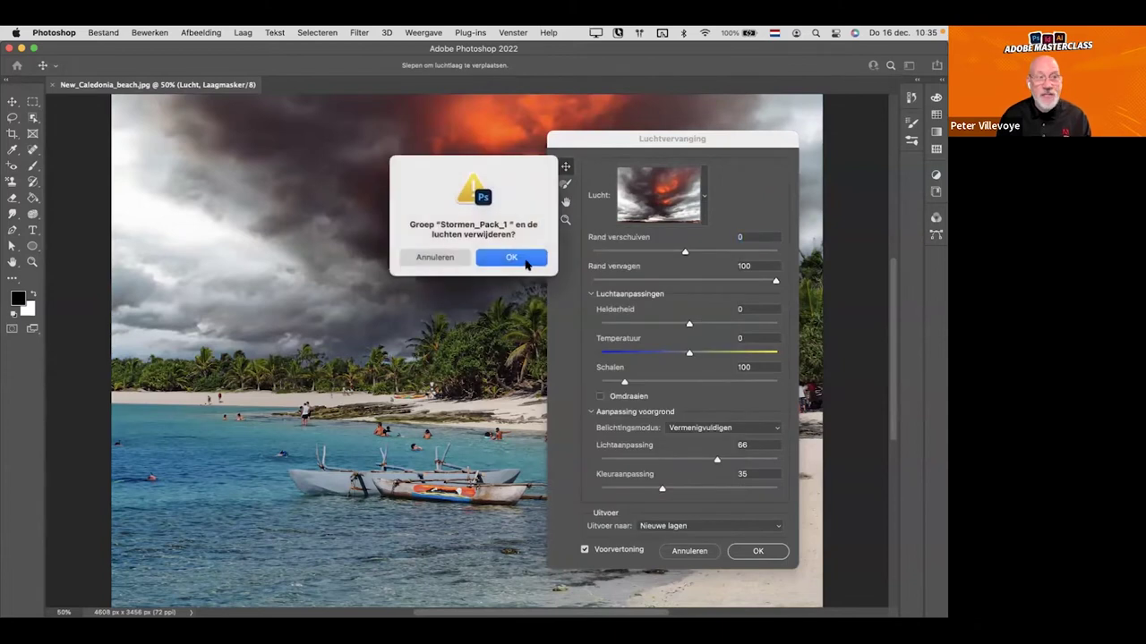
click(527, 261)
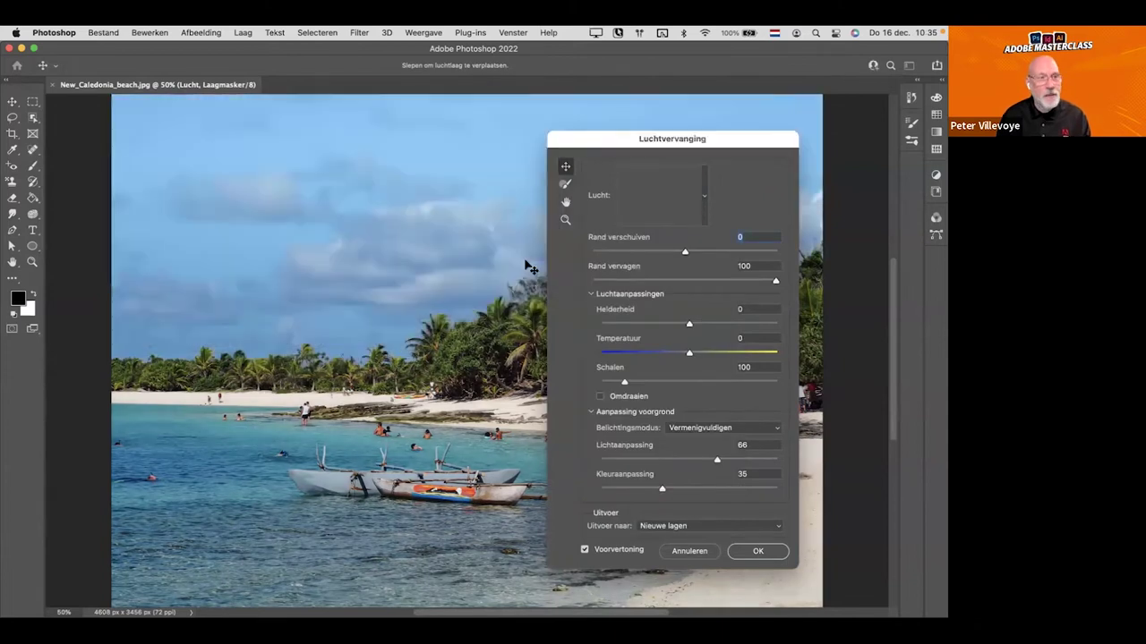
Apply the first clear blue sky from the Blauwe luchten folder to the beach photo.
click(705, 200)
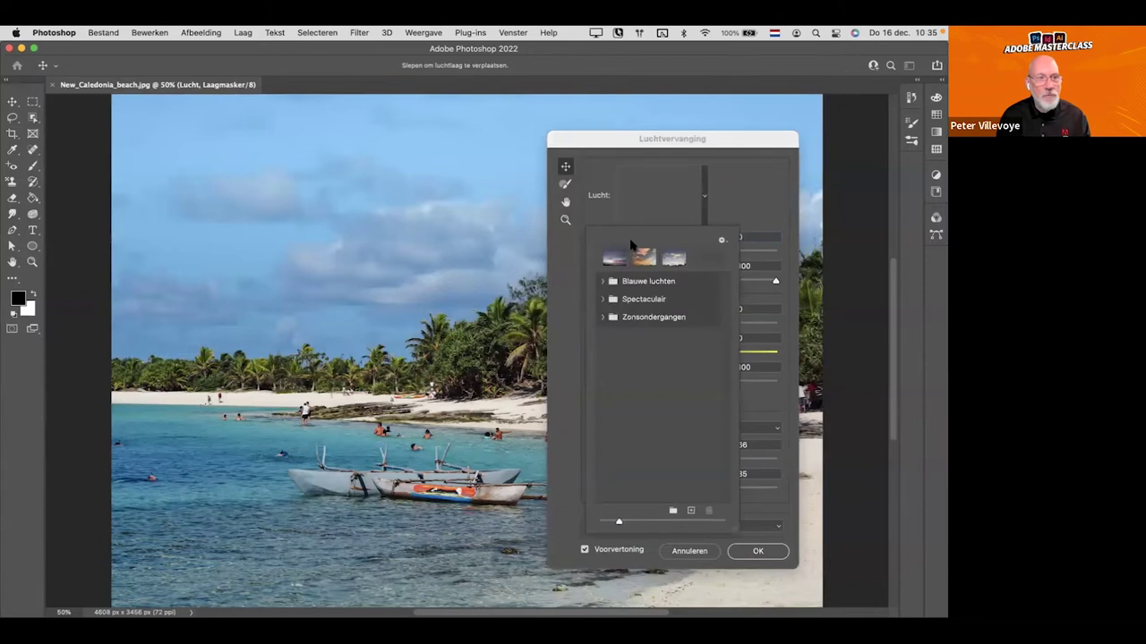
click(602, 281)
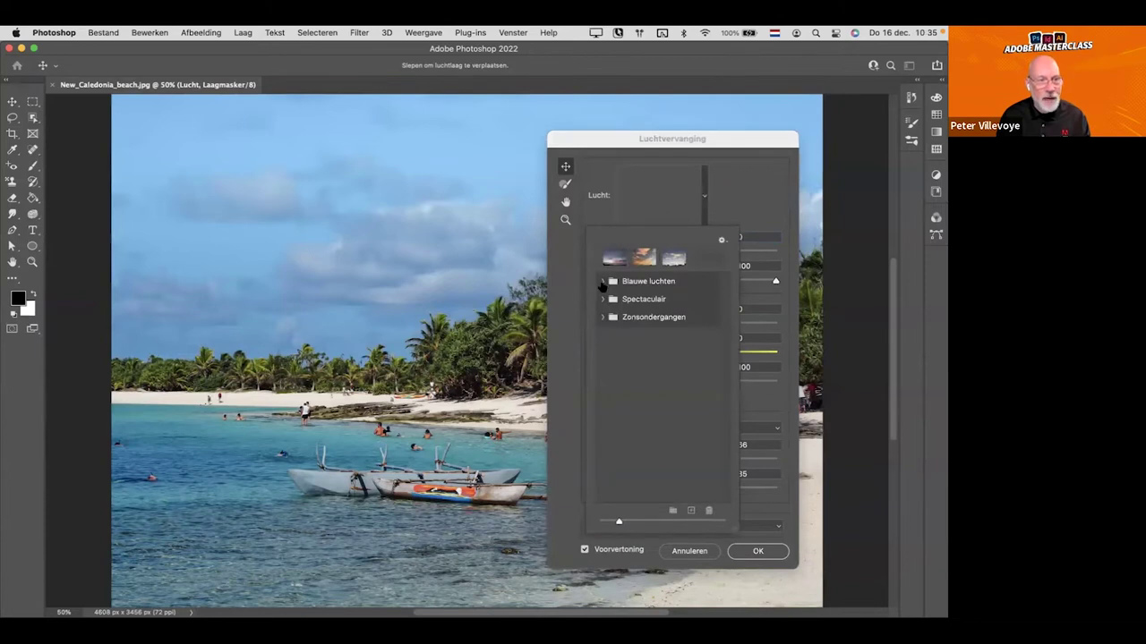
click(601, 282)
click(659, 310)
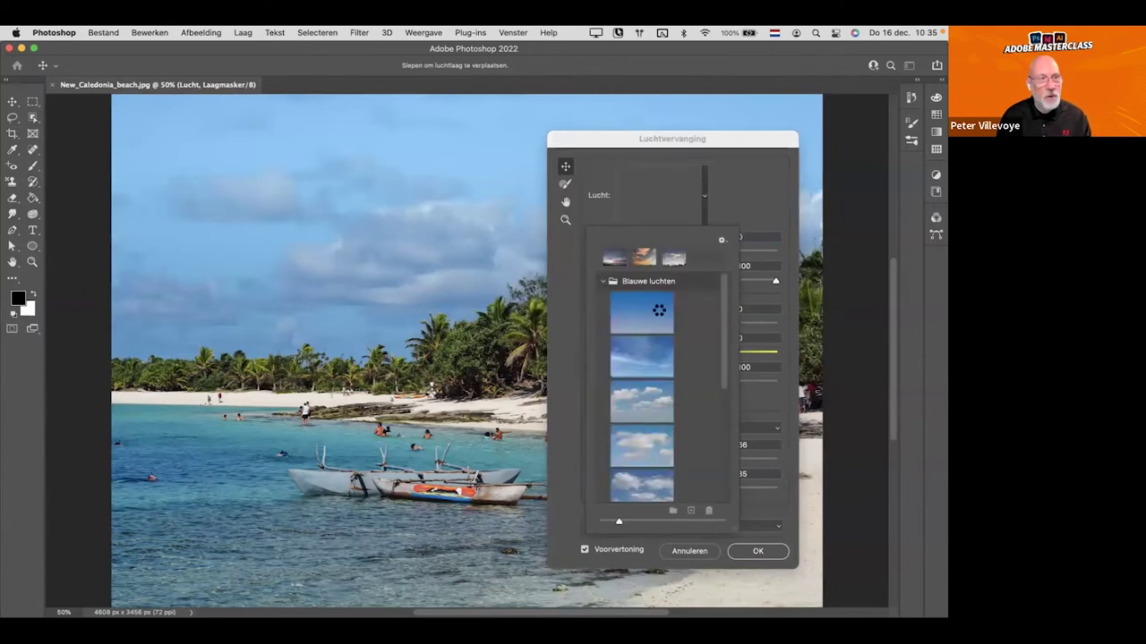
click(659, 314)
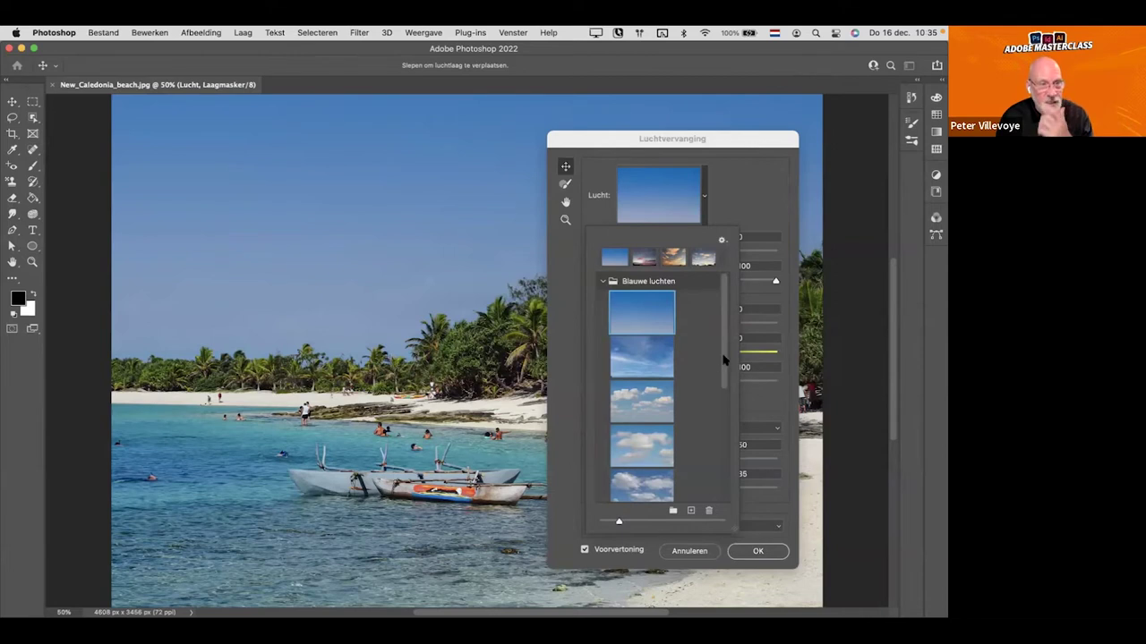
Collapse Blauwe luchten and briefly expand the Spectaculair sky folder.
click(613, 283)
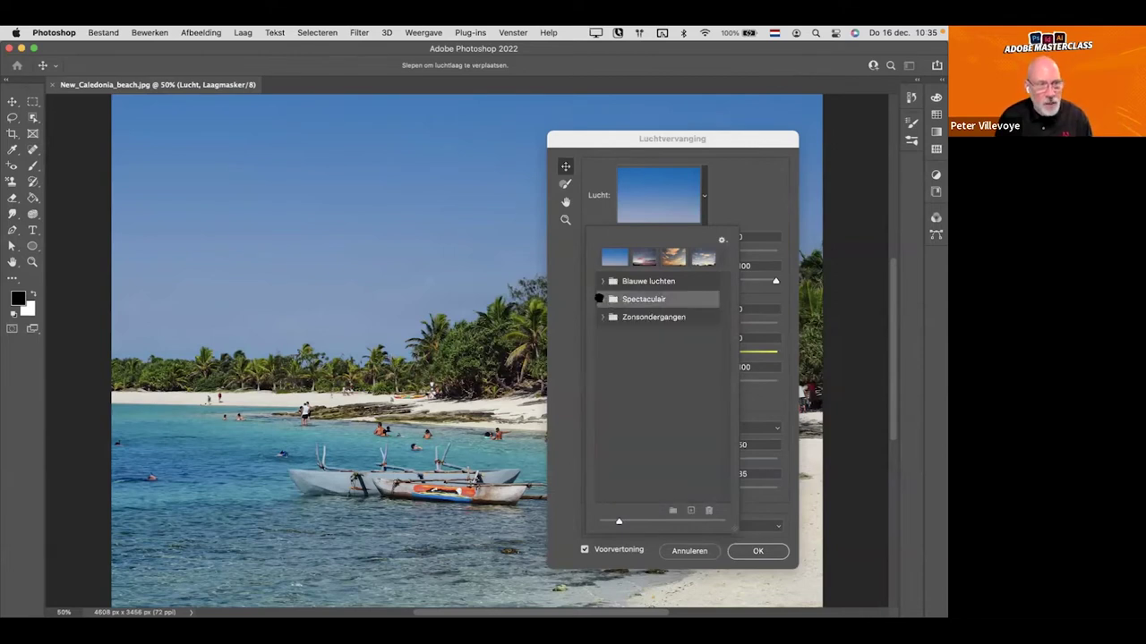
click(603, 301)
click(602, 301)
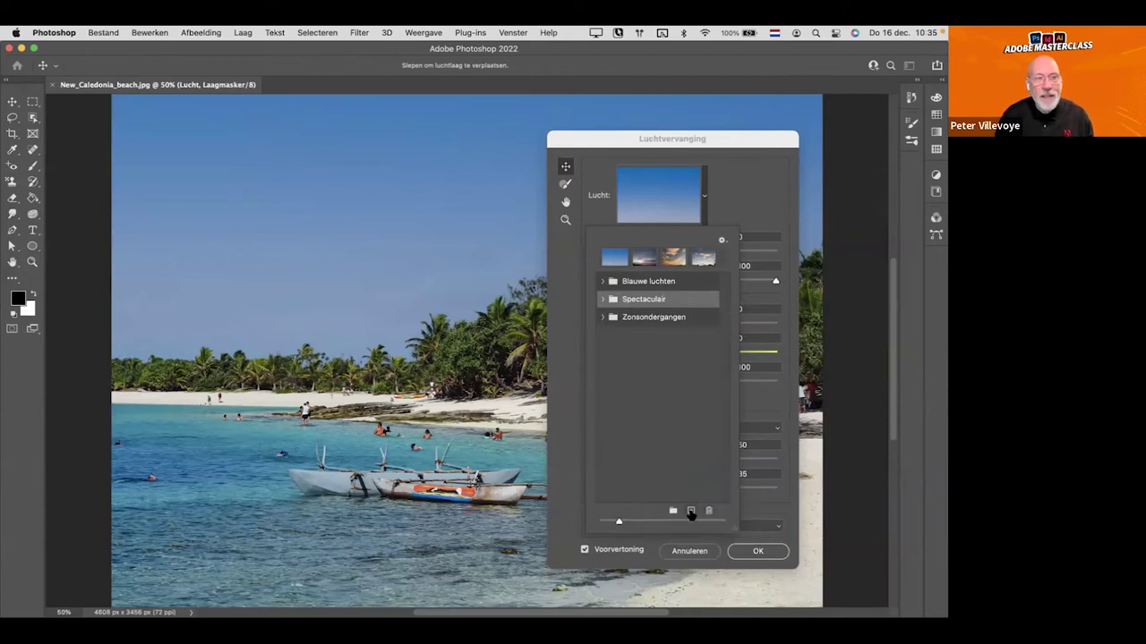
Request more free skies through the sky preset options' Meer luchten submenu.
click(722, 239)
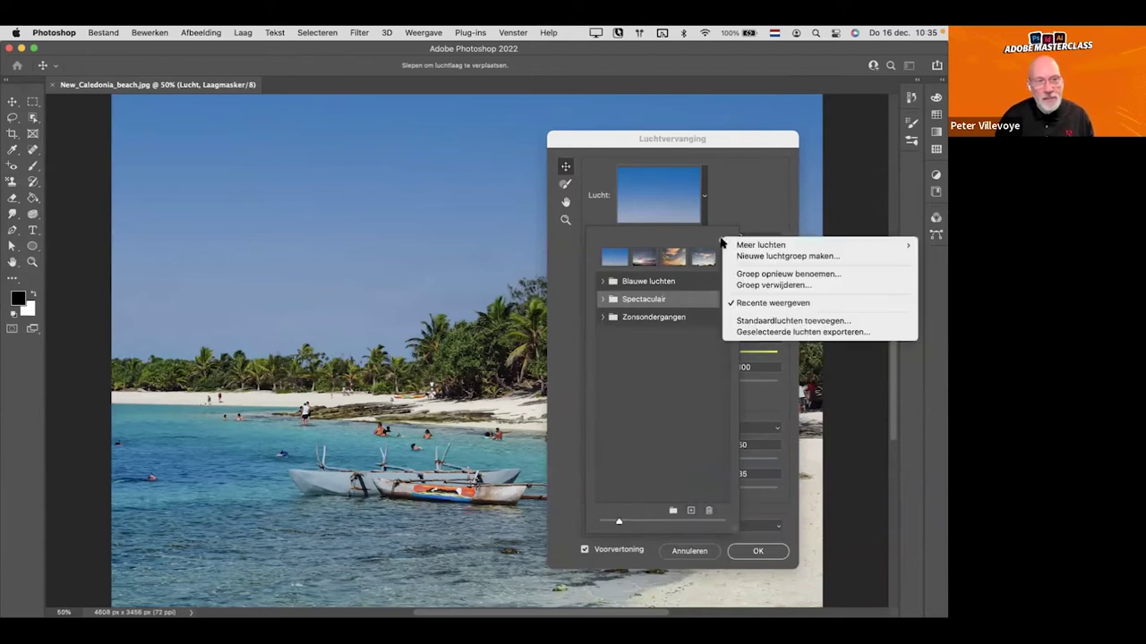
mouse_move(742, 247)
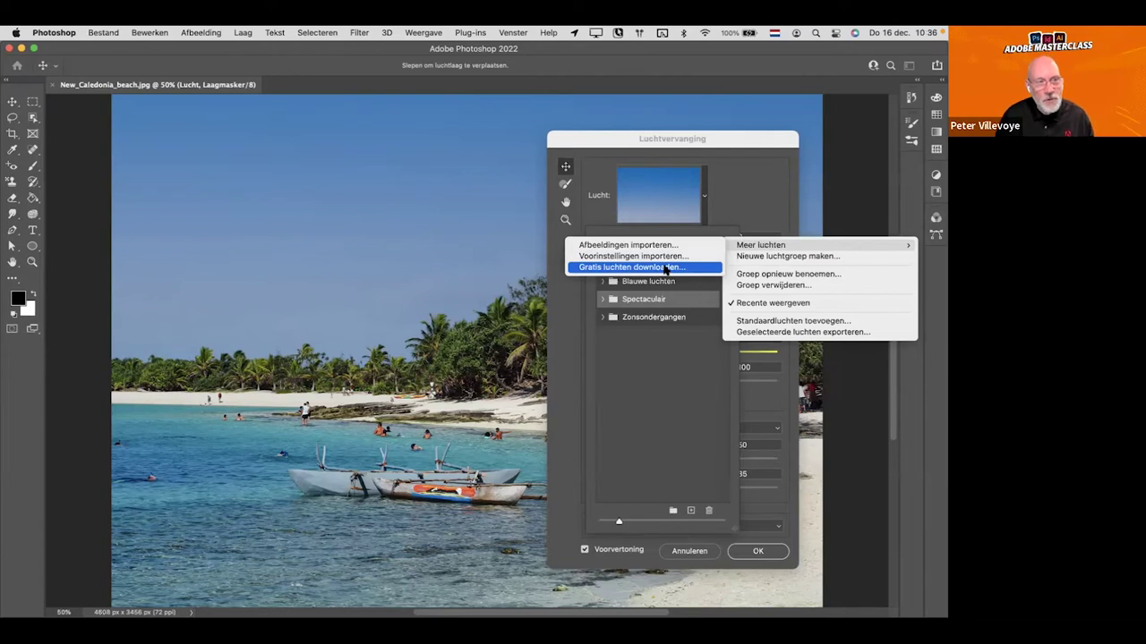
click(666, 267)
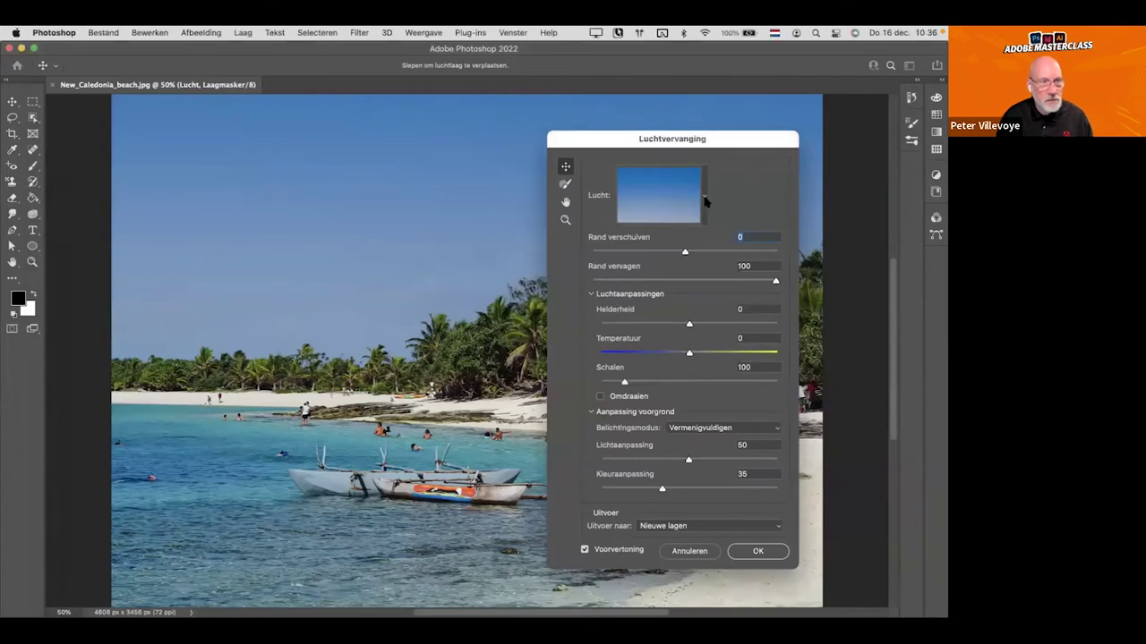
click(704, 197)
click(721, 240)
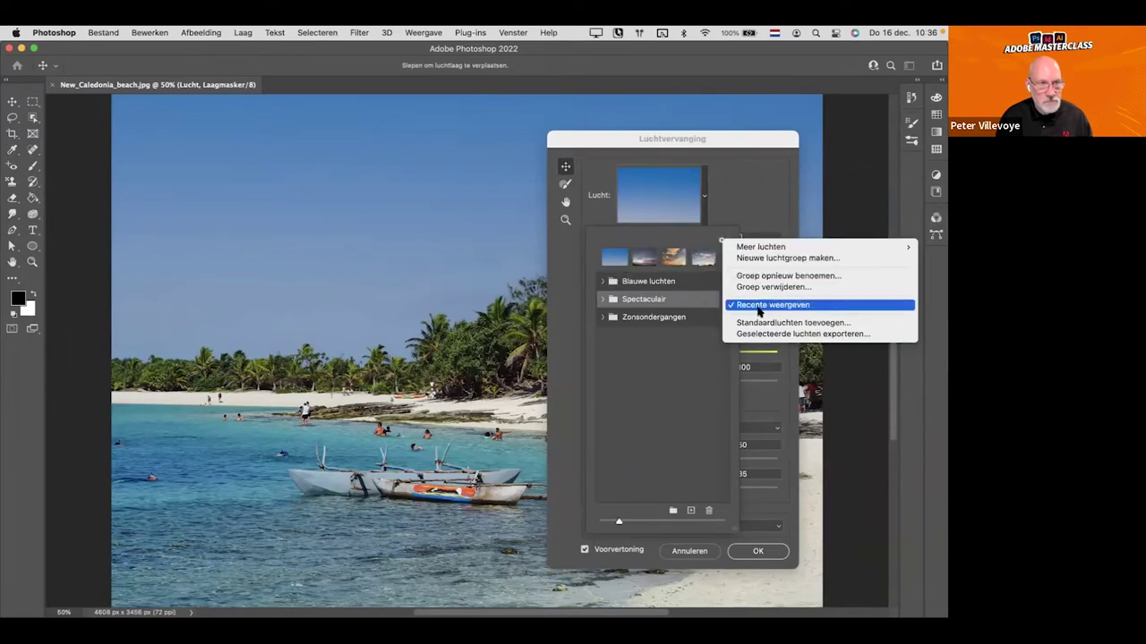
mouse_move(757, 247)
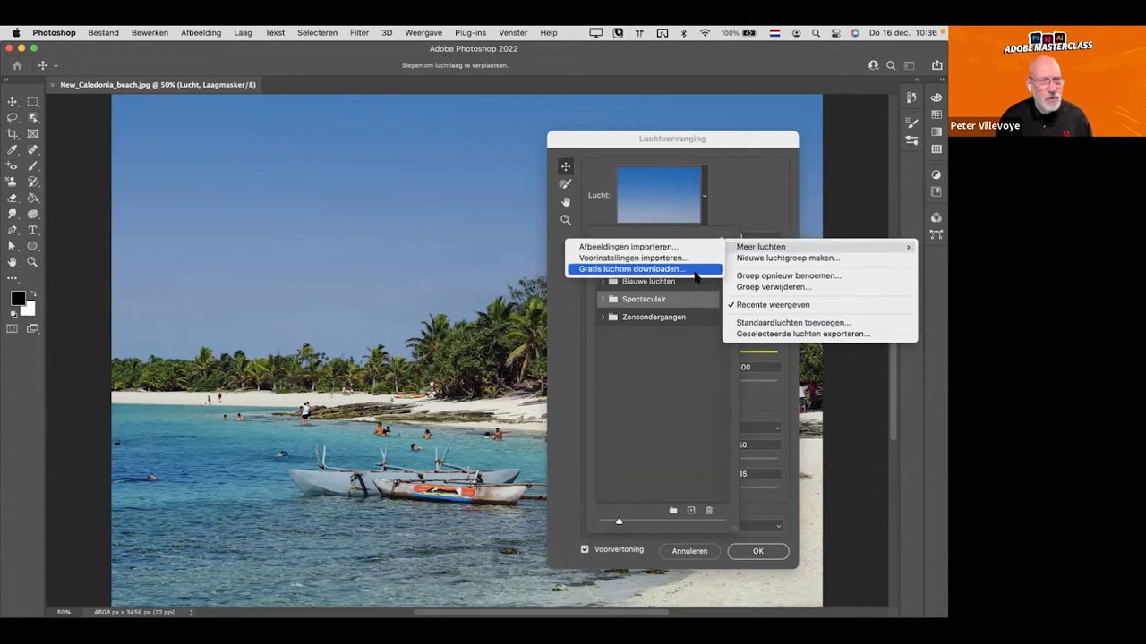
Open the free-skies download page in Safari and enlarge the browser window.
click(696, 272)
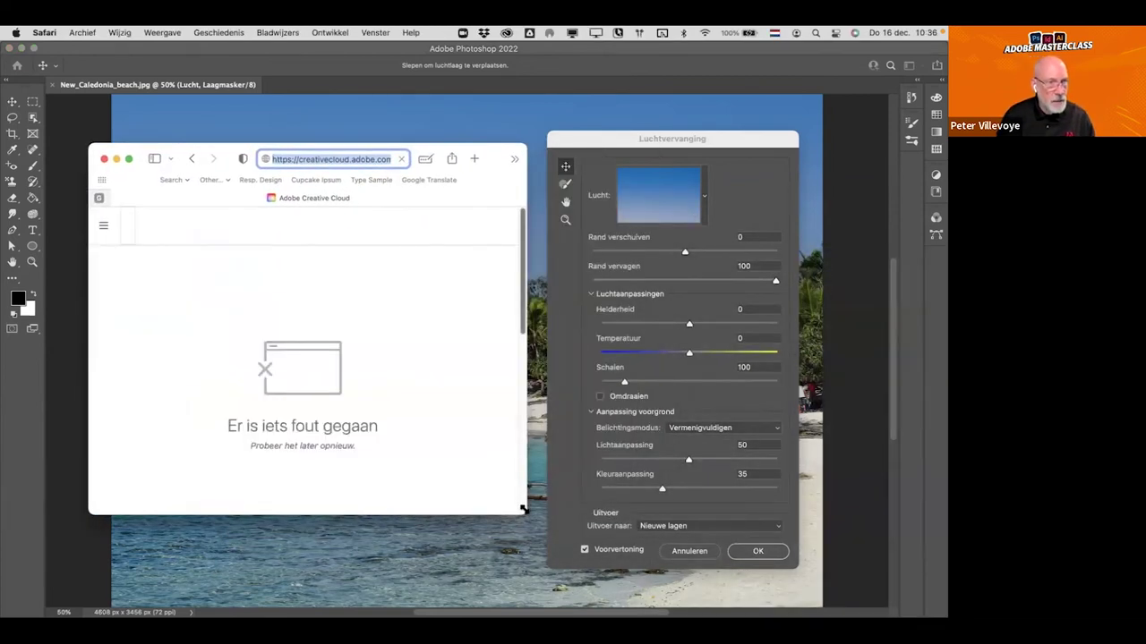
drag(525, 508, 654, 533)
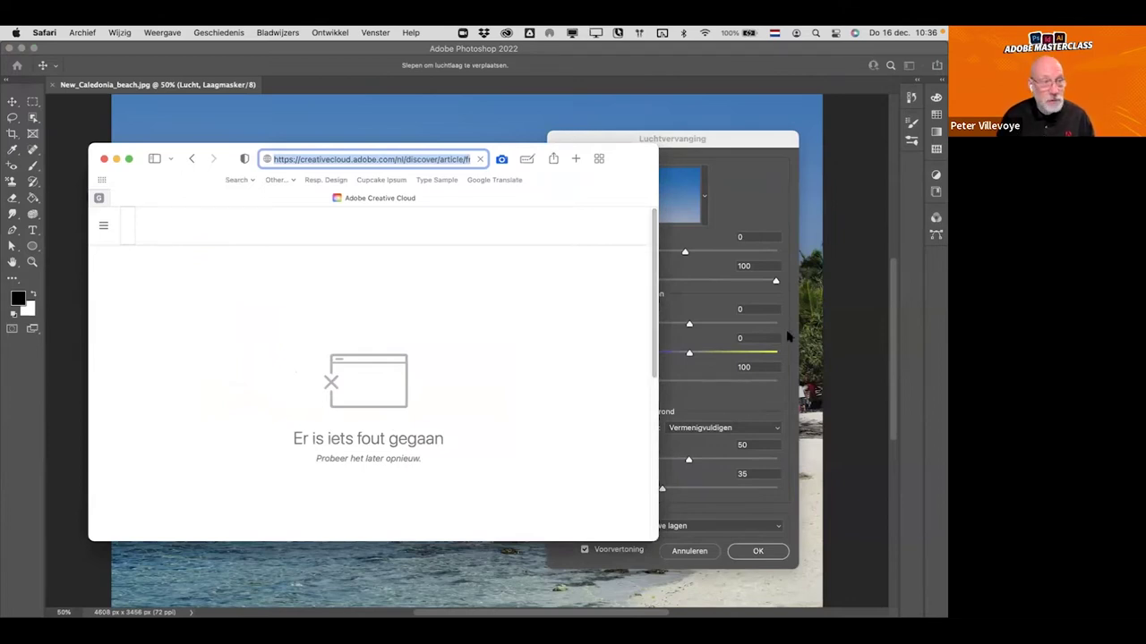
click(732, 145)
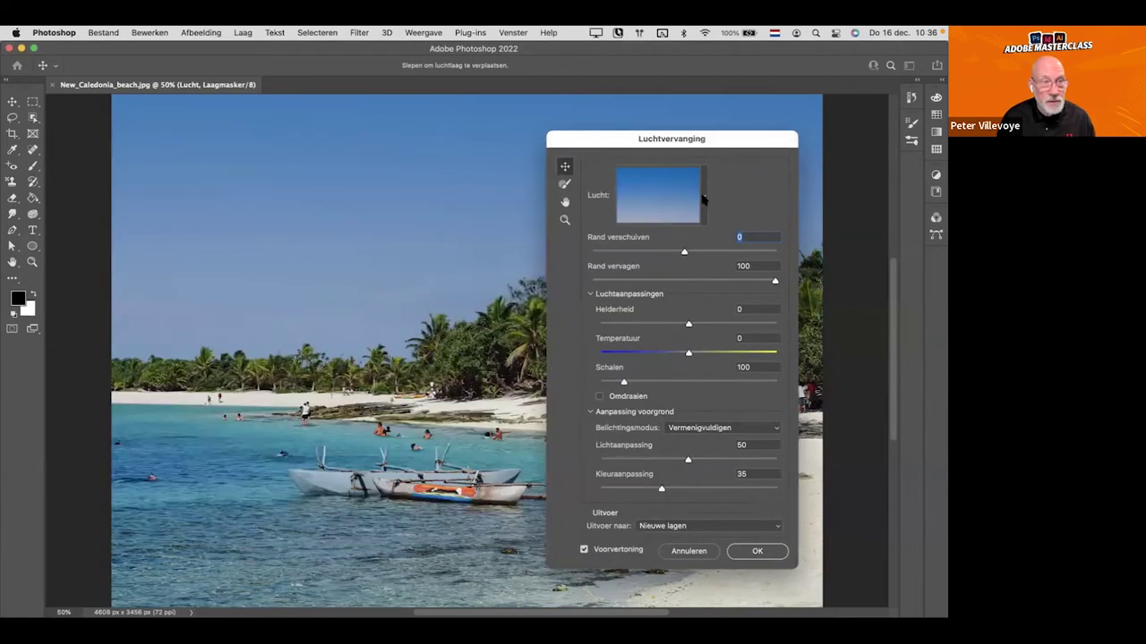
Request Gratis luchten downloaden again, then close the Safari window showing the error.
click(703, 199)
click(721, 241)
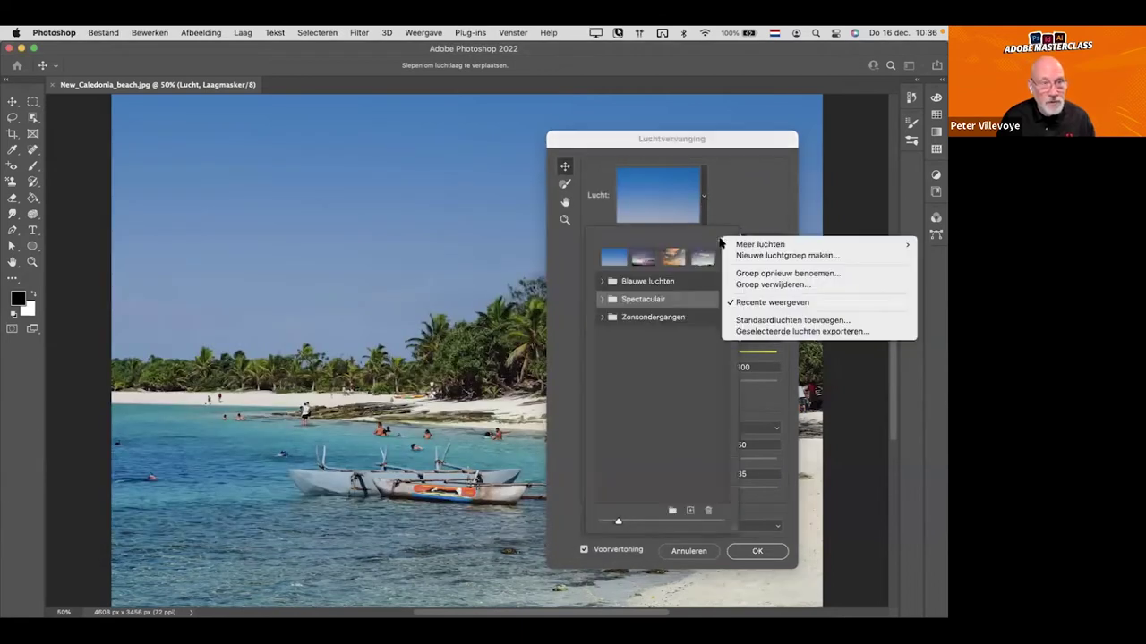
mouse_move(756, 247)
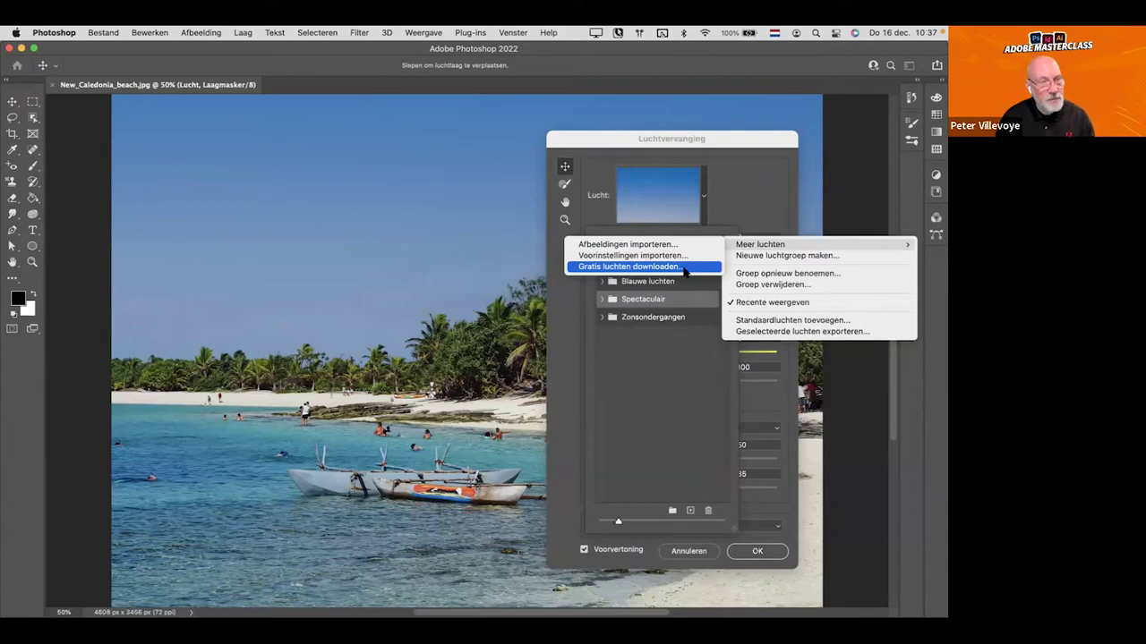
click(682, 266)
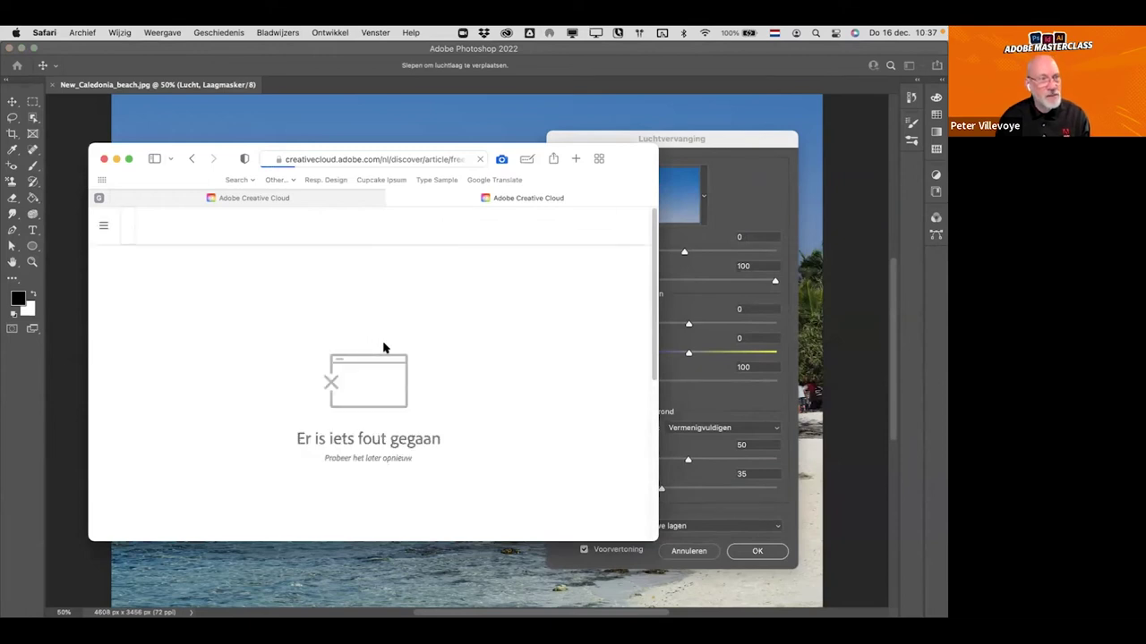
click(103, 161)
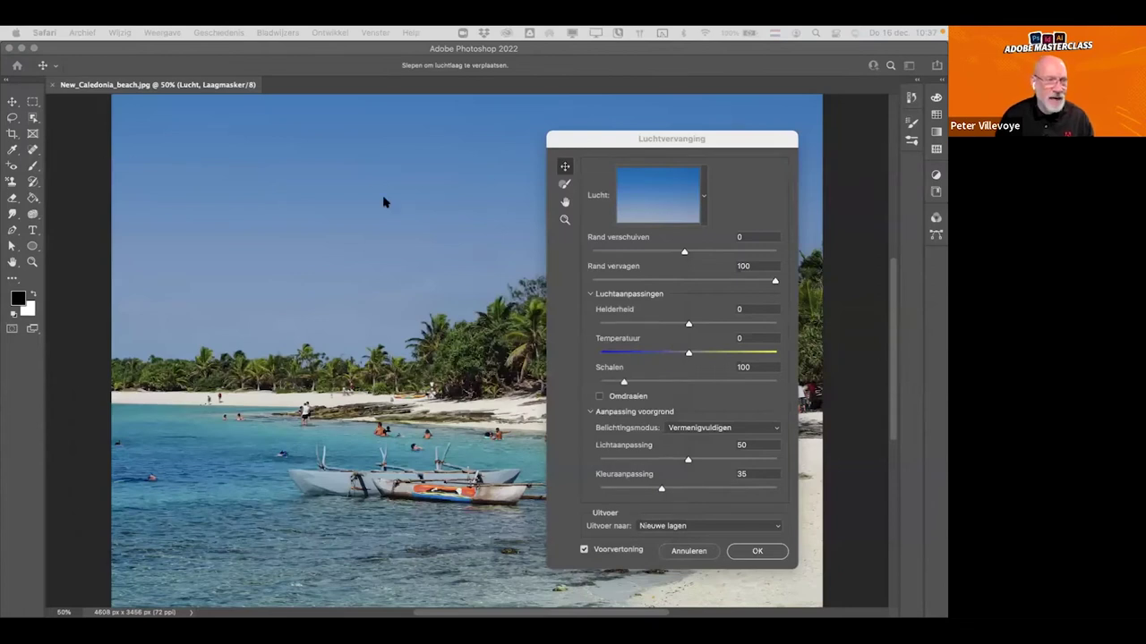
Move Stormen_Pack_1.sky to the top of the desktop and return to Photoshop.
key(F1)
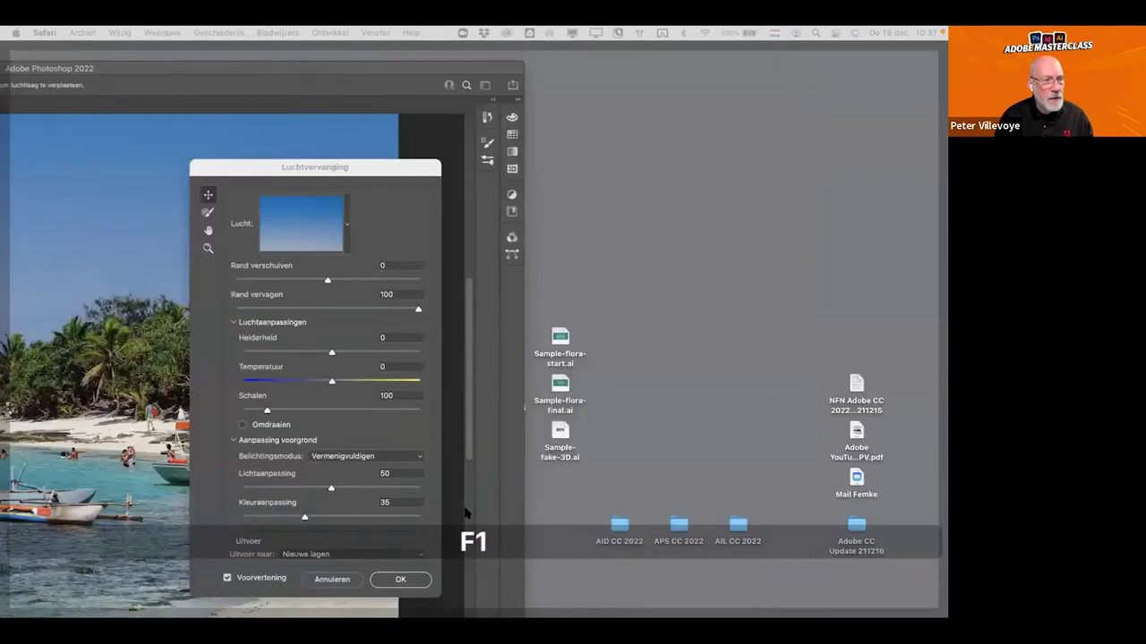
click(470, 503)
drag(294, 555, 197, 151)
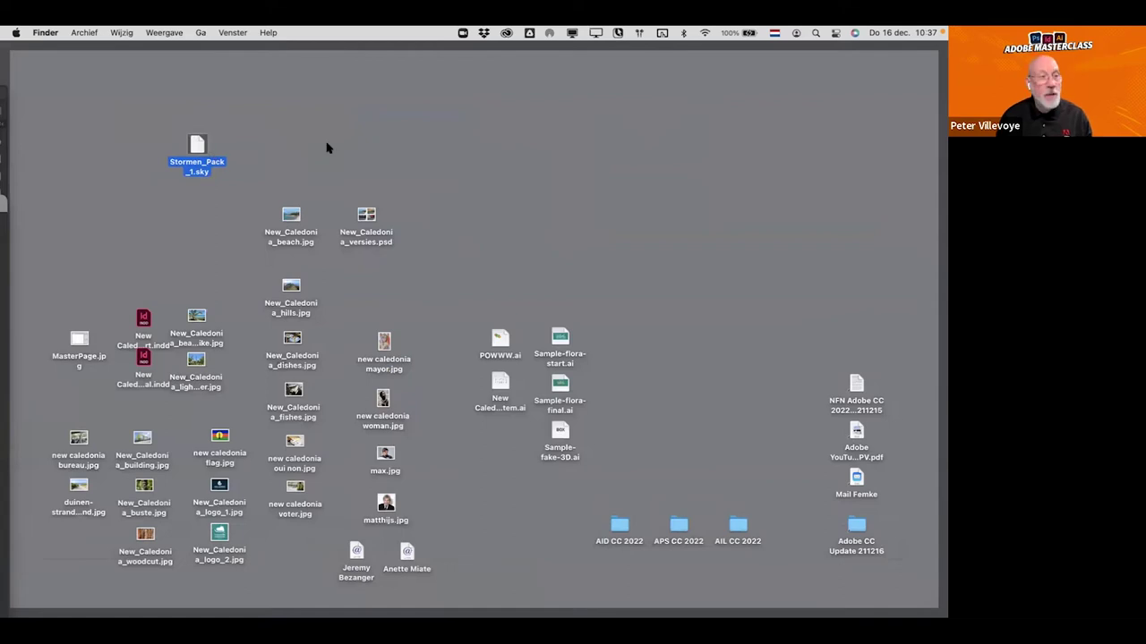
key(super+Tab)
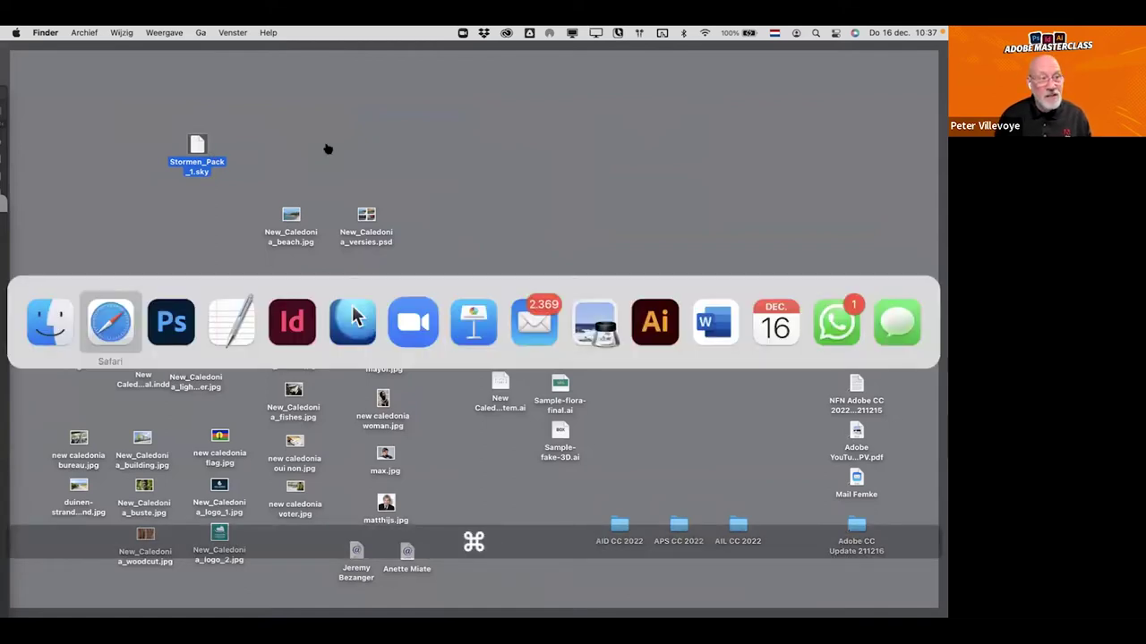
key(super+Tab)
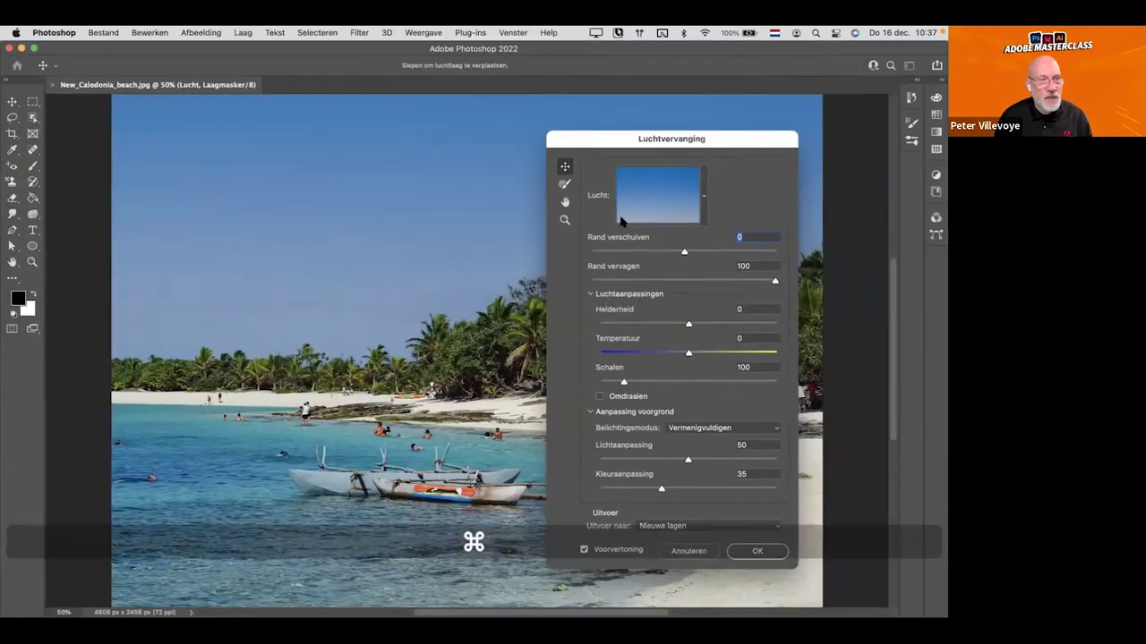
Choose Meer luchten > Voorinstellingen importeren to browse for a sky preset file.
click(704, 199)
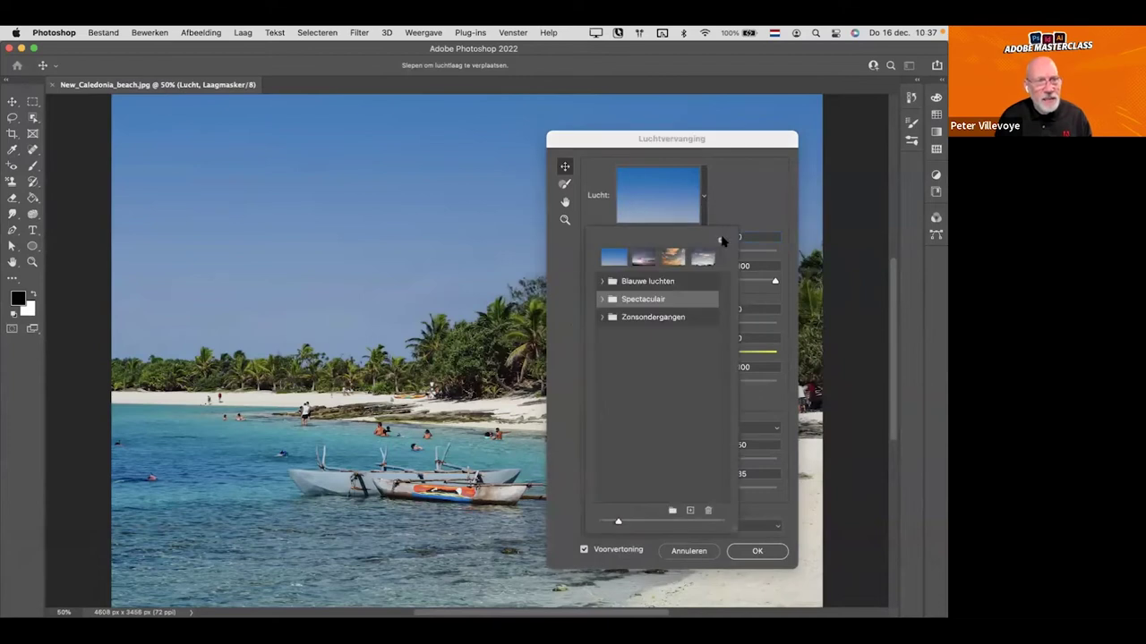
click(721, 240)
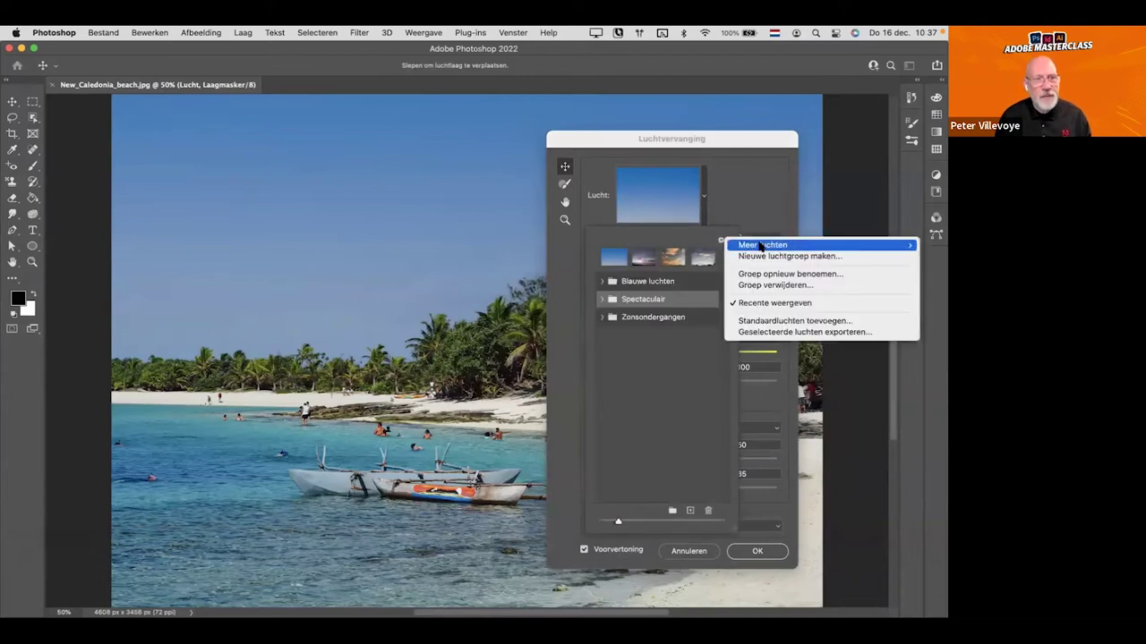
mouse_move(757, 247)
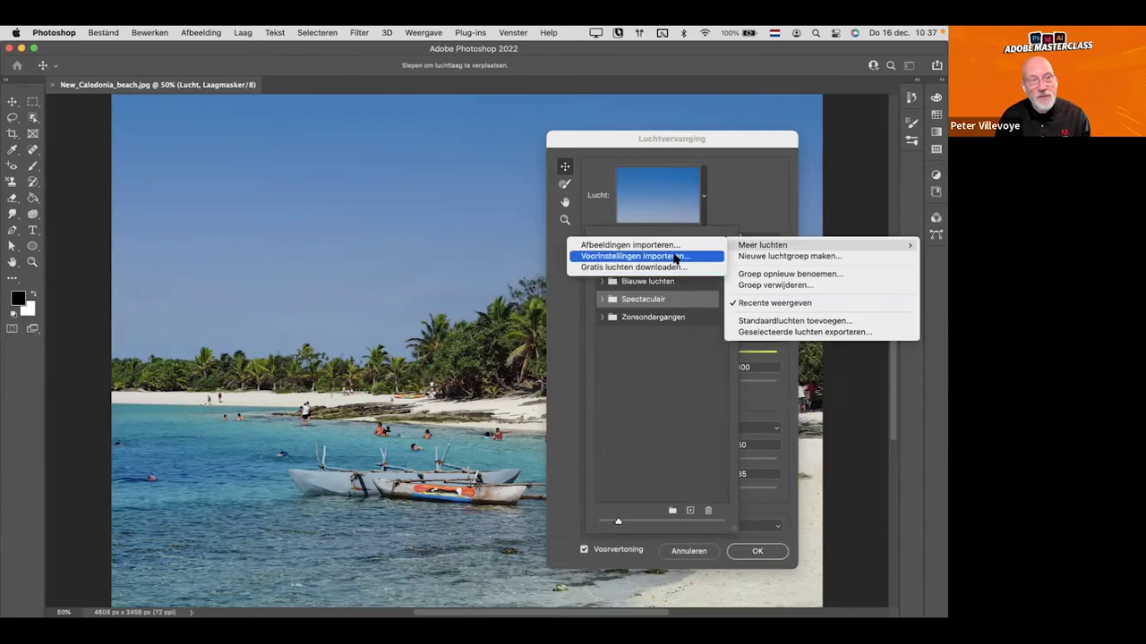
click(676, 258)
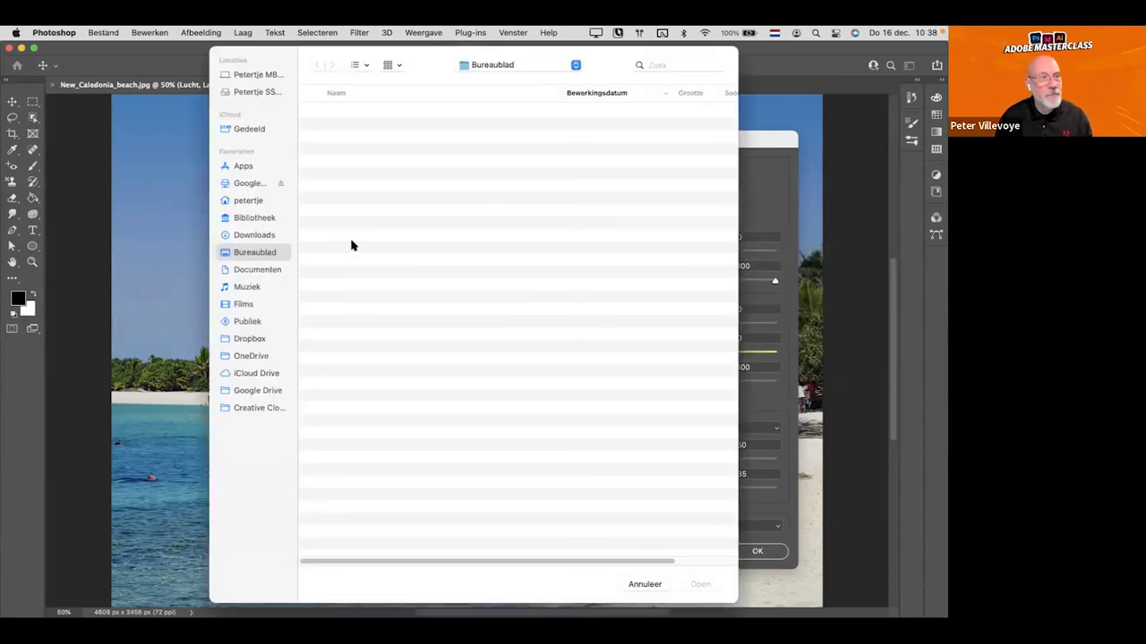
Import Stormen_Pack_1.sky and expand the new storm sky group.
text(st)
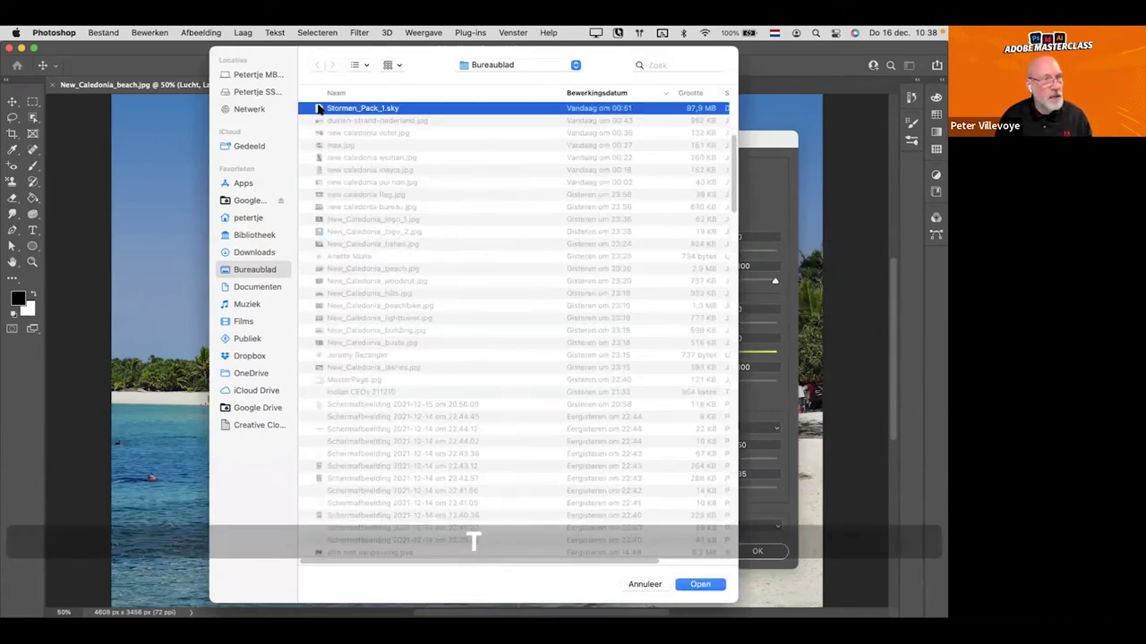
double_click(320, 108)
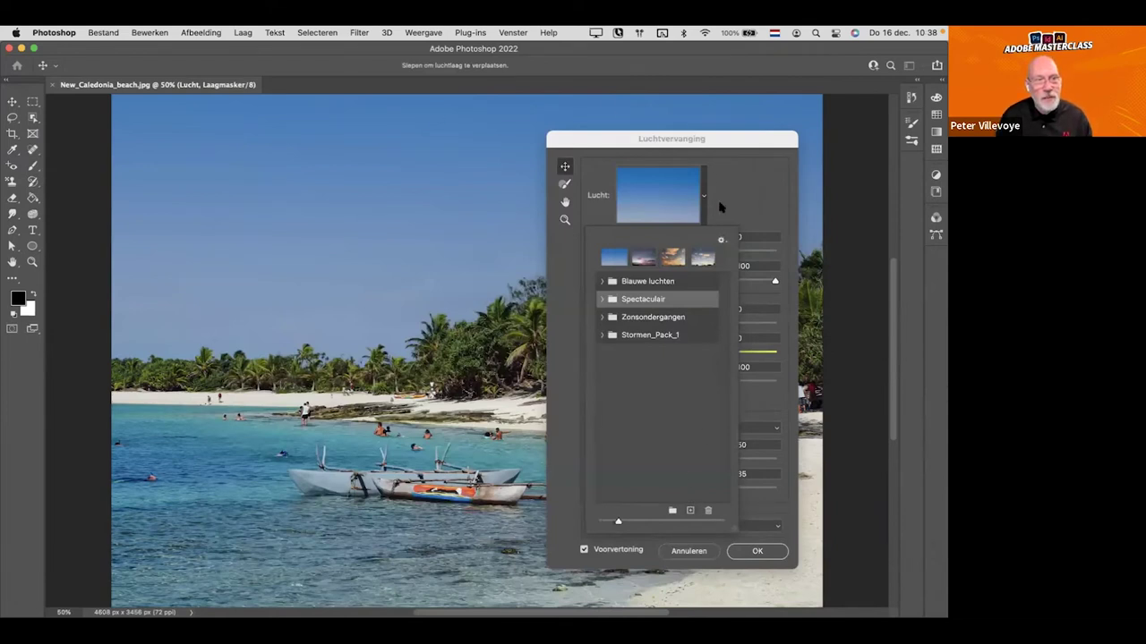
click(602, 336)
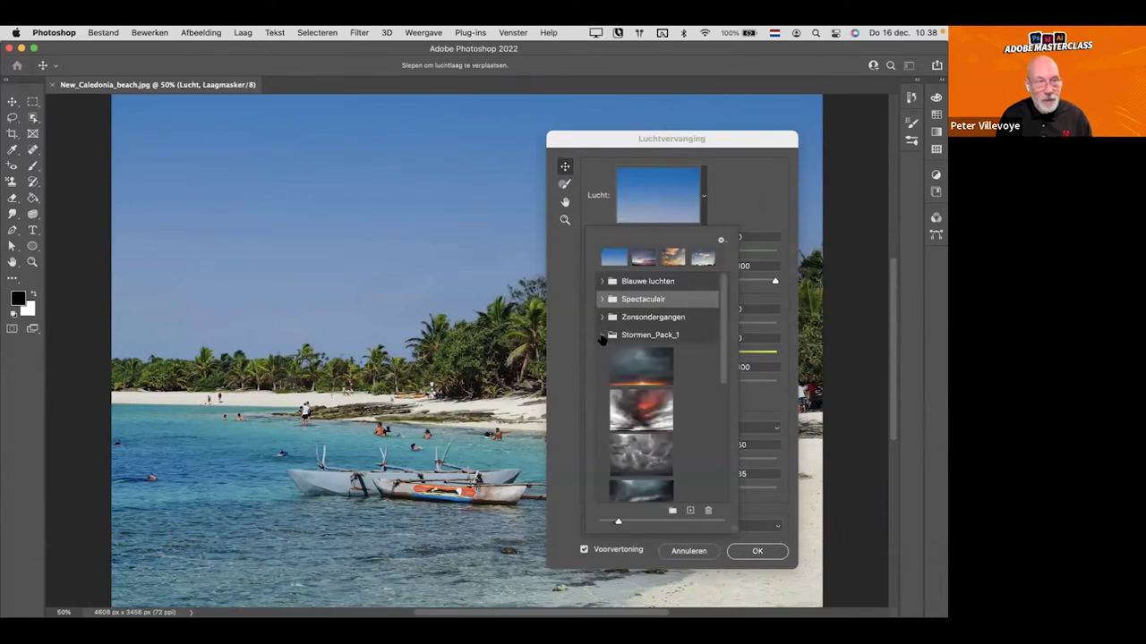
Try the dark and the fiery storm skies, then cancel the sky replacement.
click(663, 378)
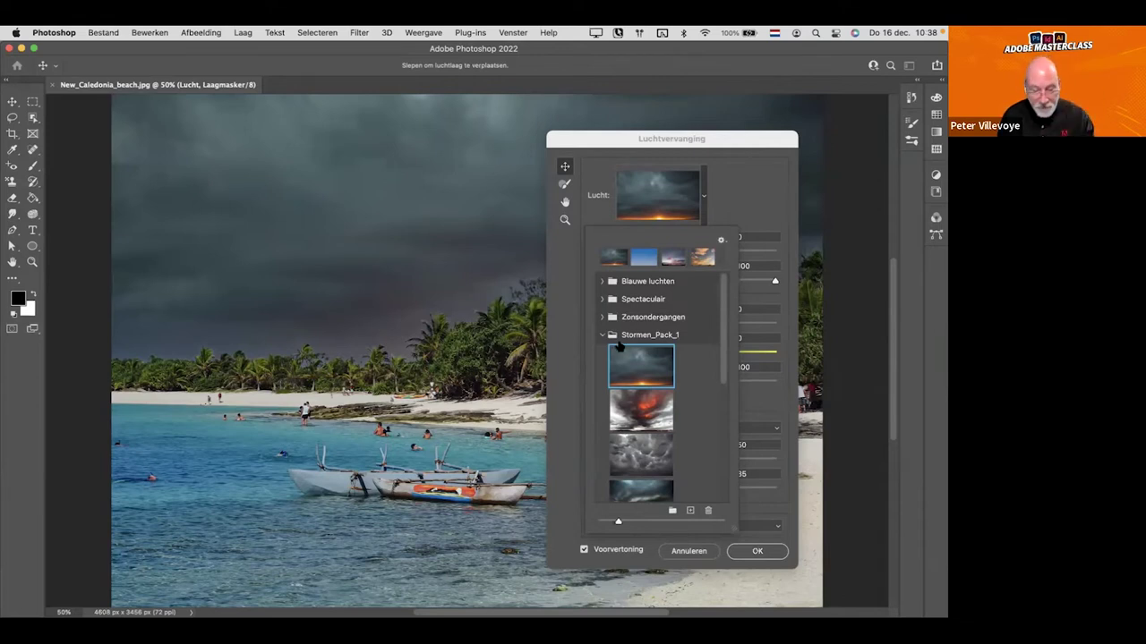
click(663, 418)
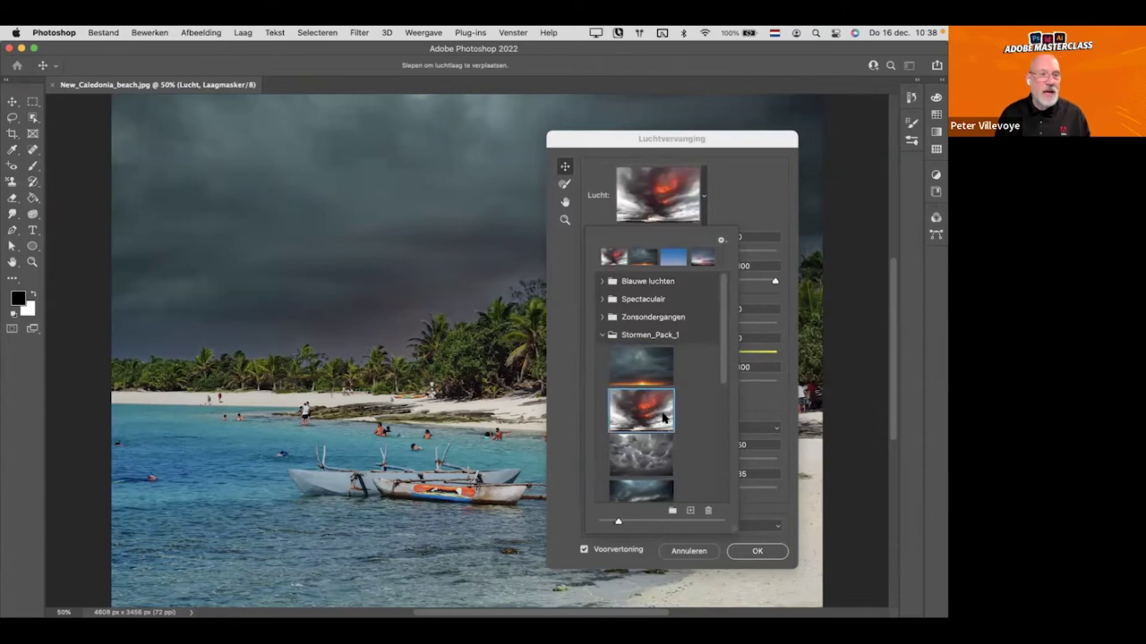
click(702, 553)
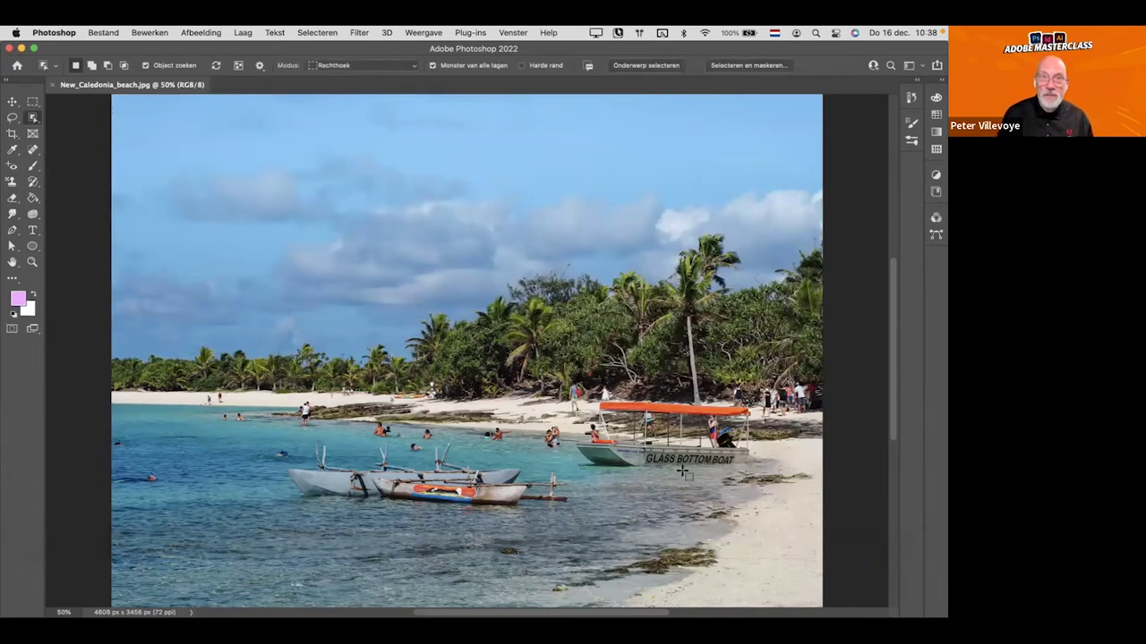
Open New_Caledonia_versies.psd from the desktop and toggle the Layers panel with F7.
key(super)
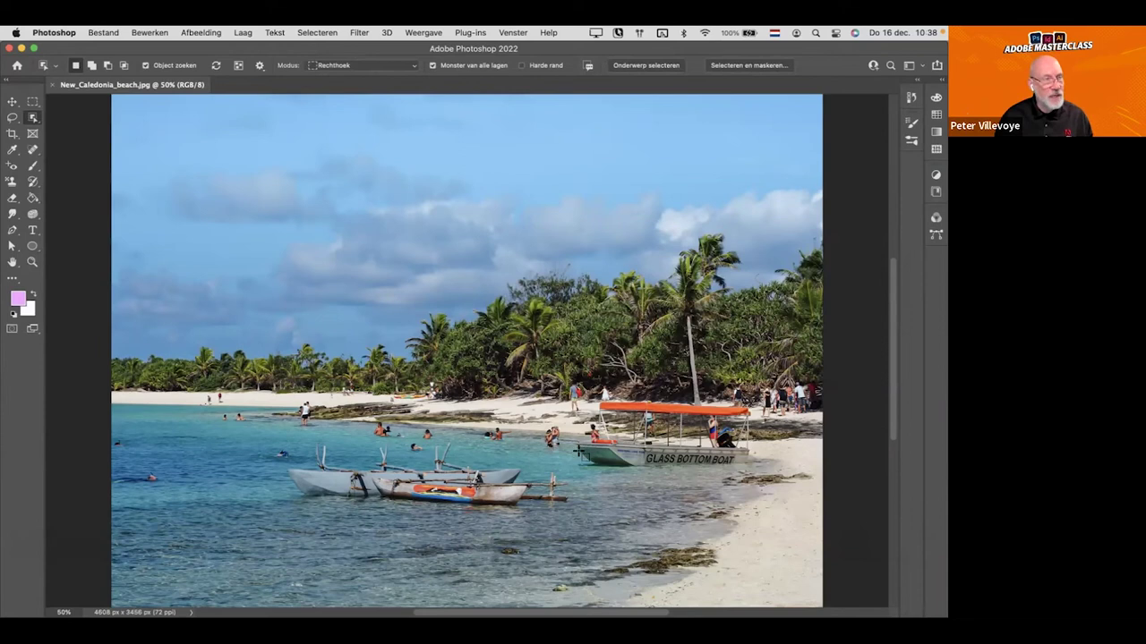
key(super)
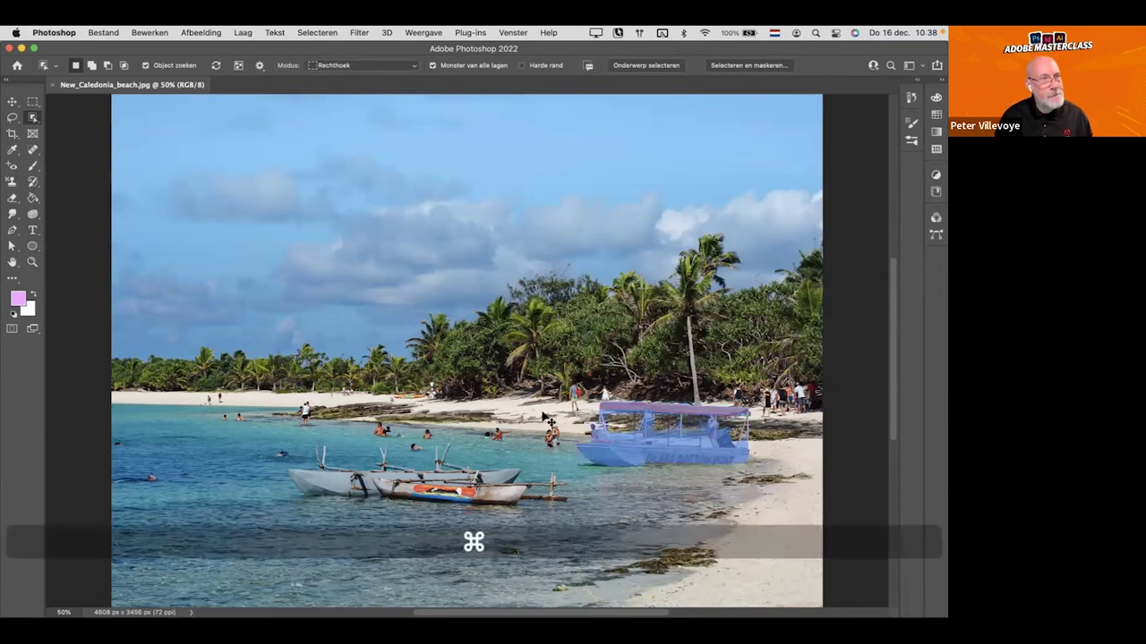
key(F1)
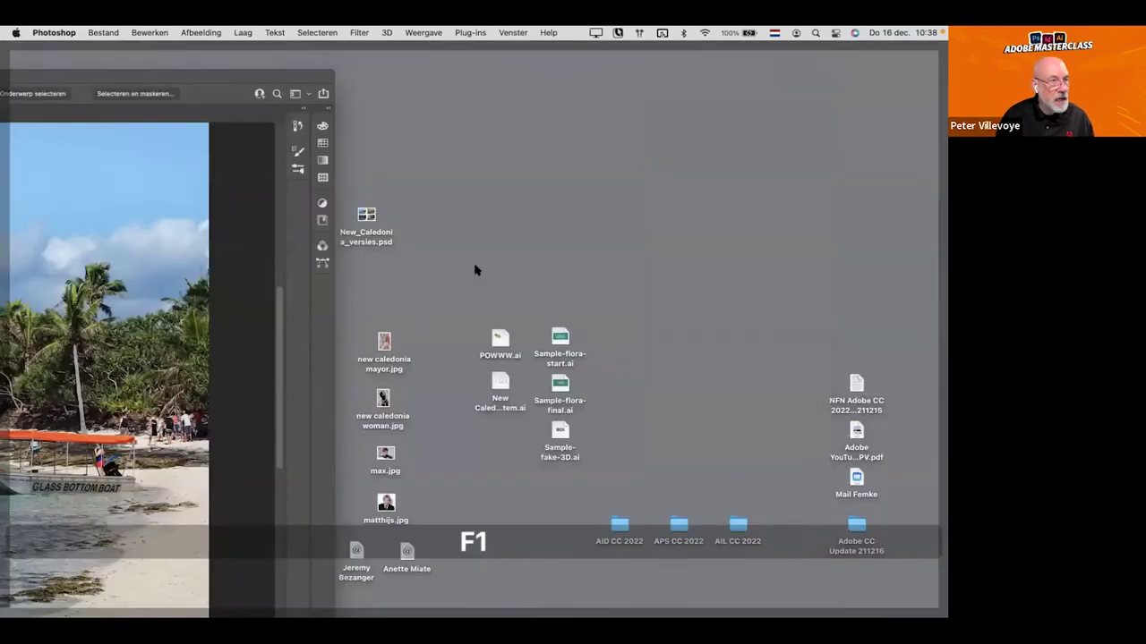
click(365, 219)
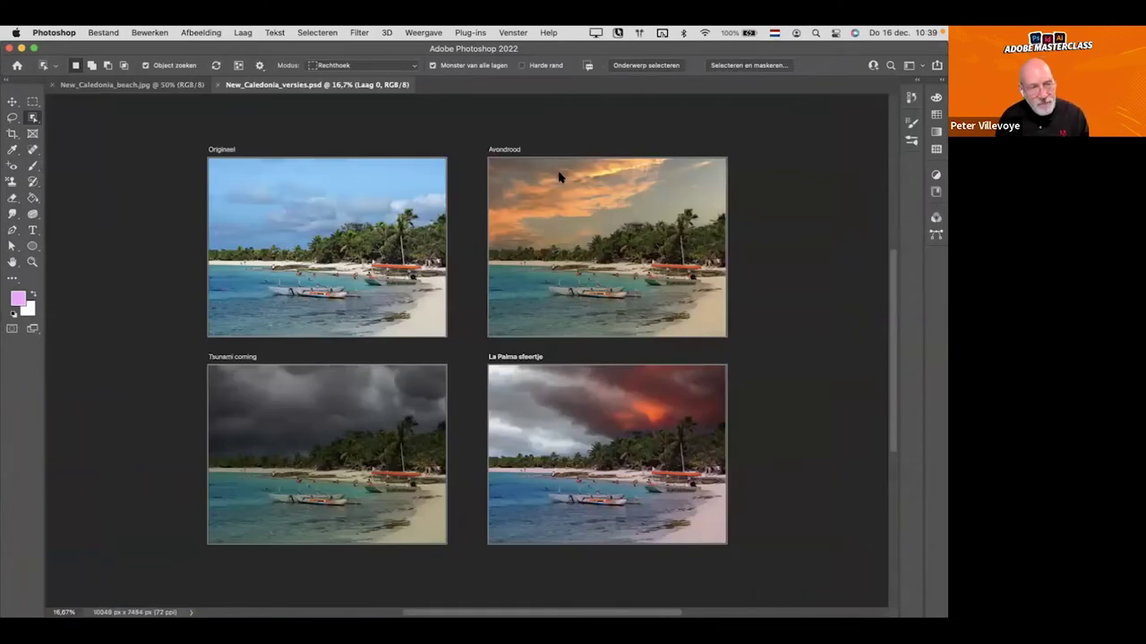
key(F7)
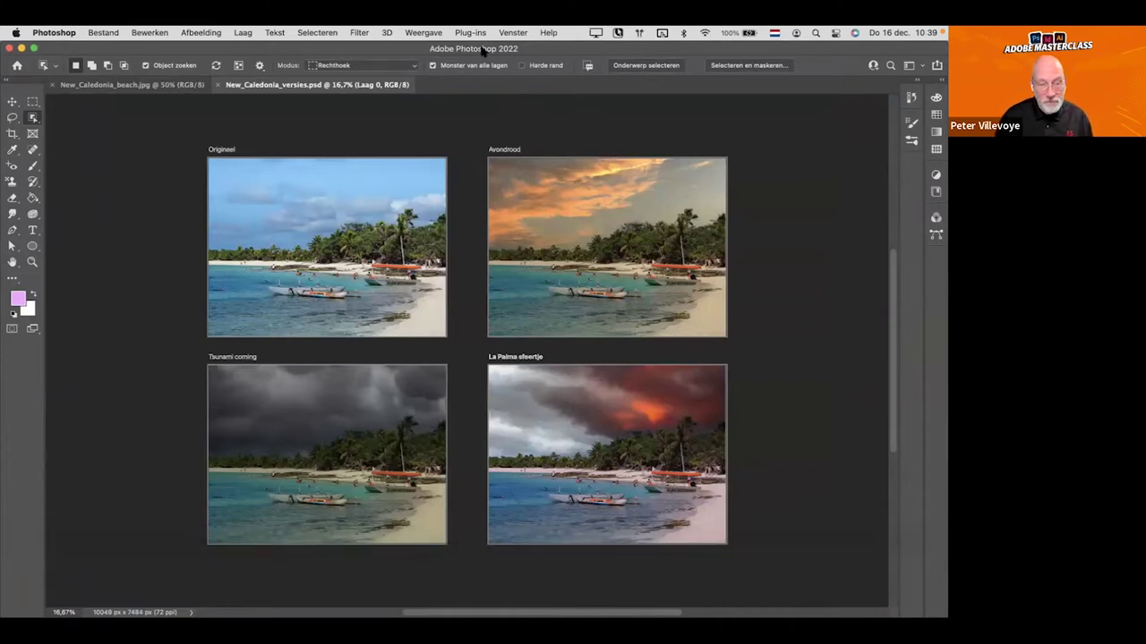
key(F7)
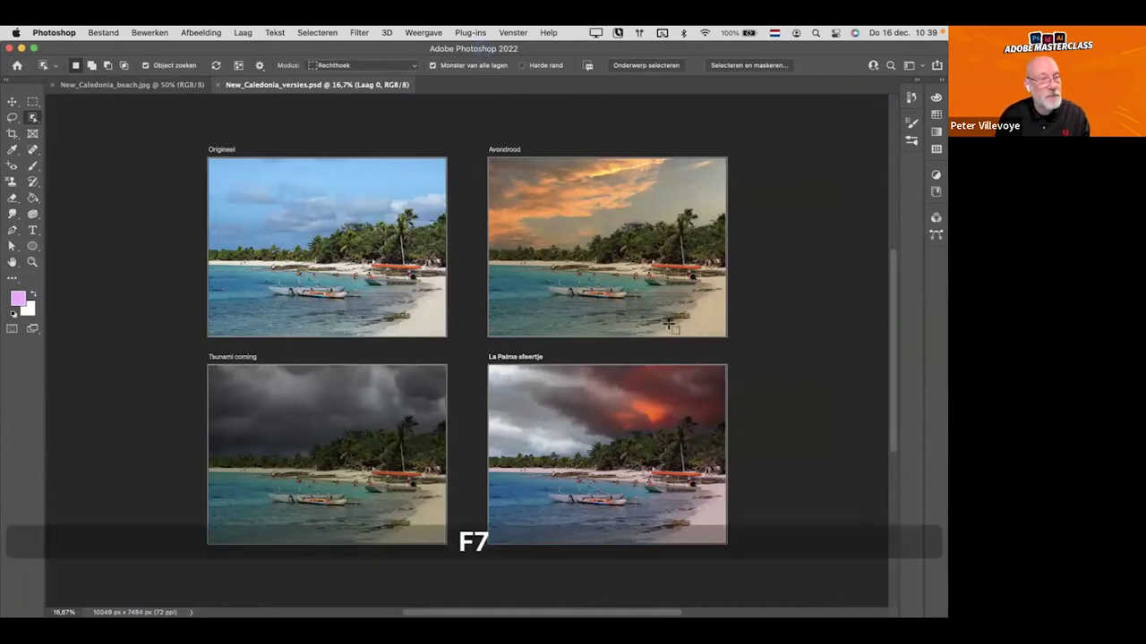
Show the Layers panel, move it higher over the canvas and lengthen it.
click(503, 32)
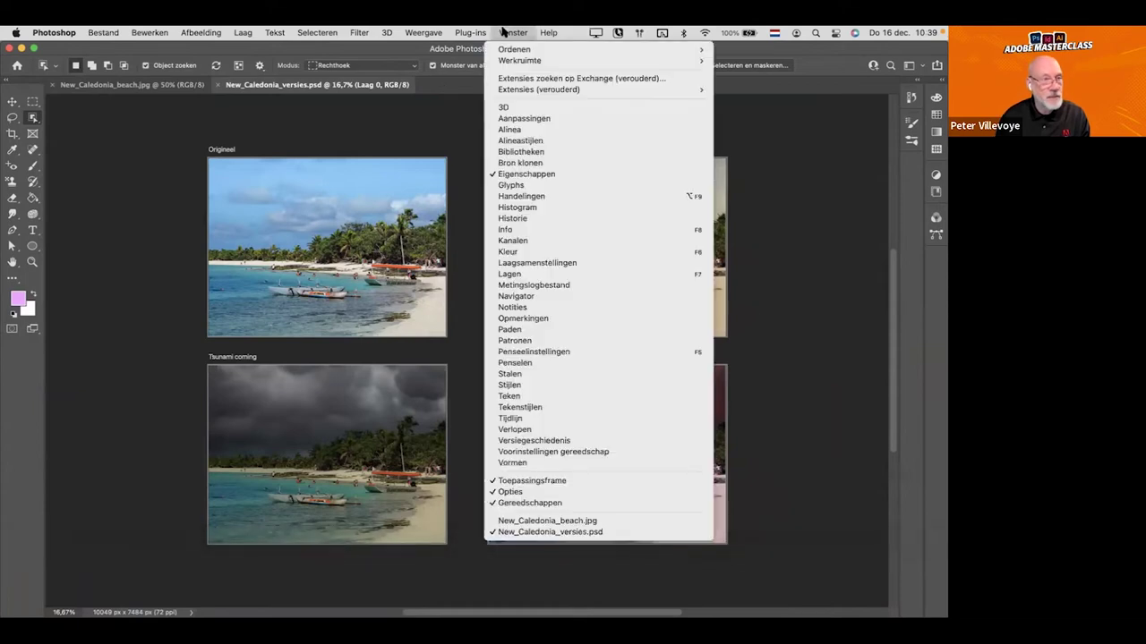
click(517, 279)
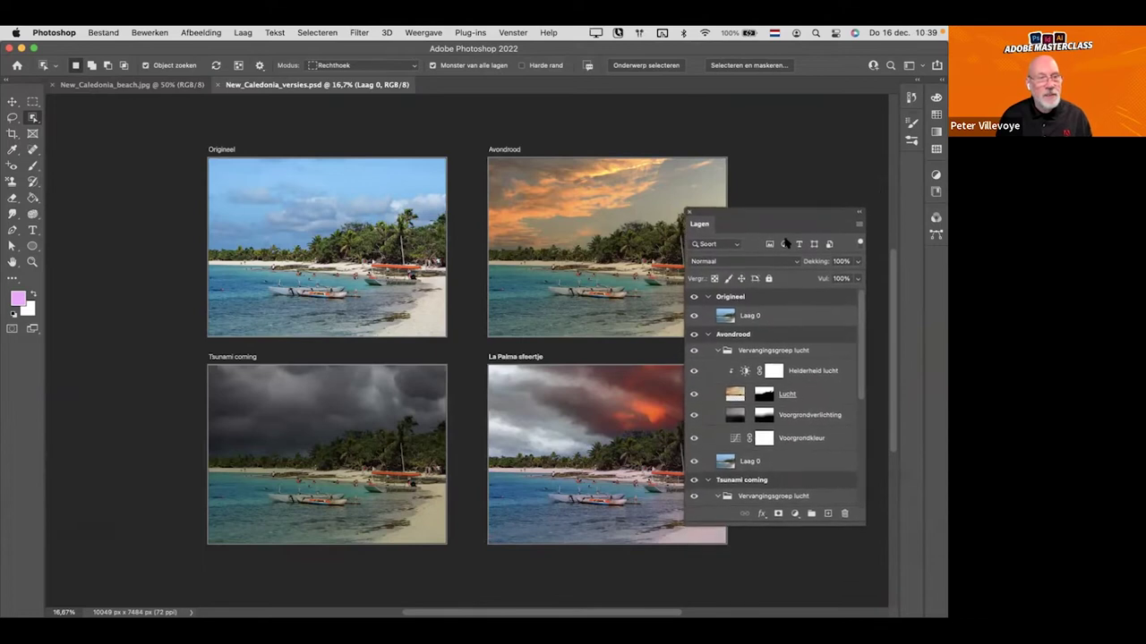
drag(774, 216, 764, 132)
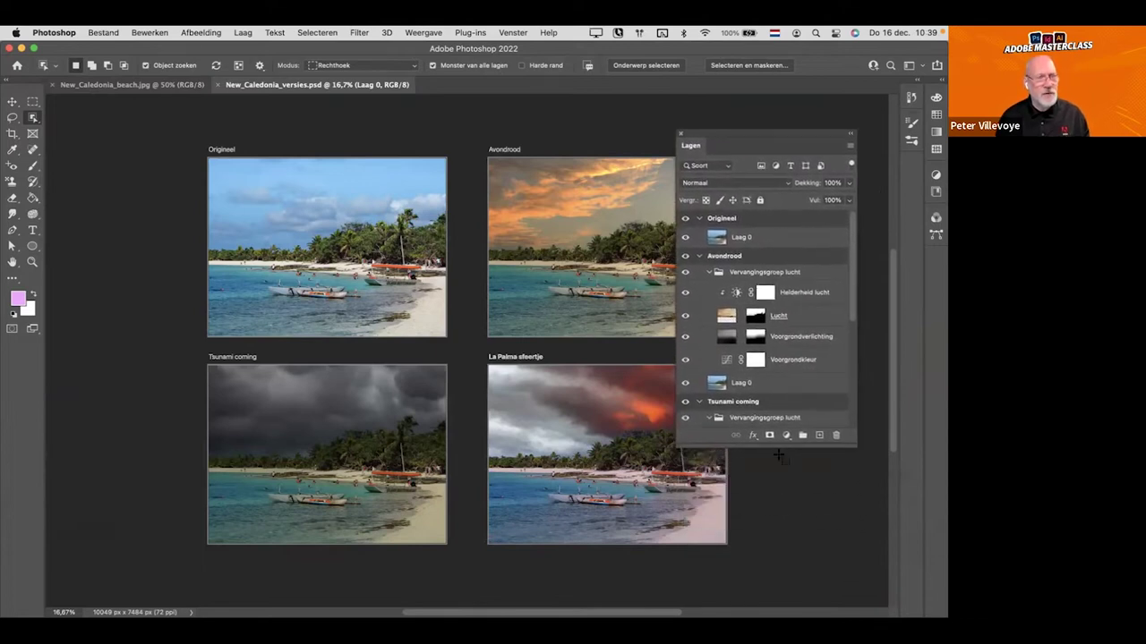
drag(765, 450, 748, 571)
Collapse the Origineel, Avondrood, Tsunami coming and La Palma sfeertje groups, then switch to New_Caledonia_beach.jpg.
click(699, 256)
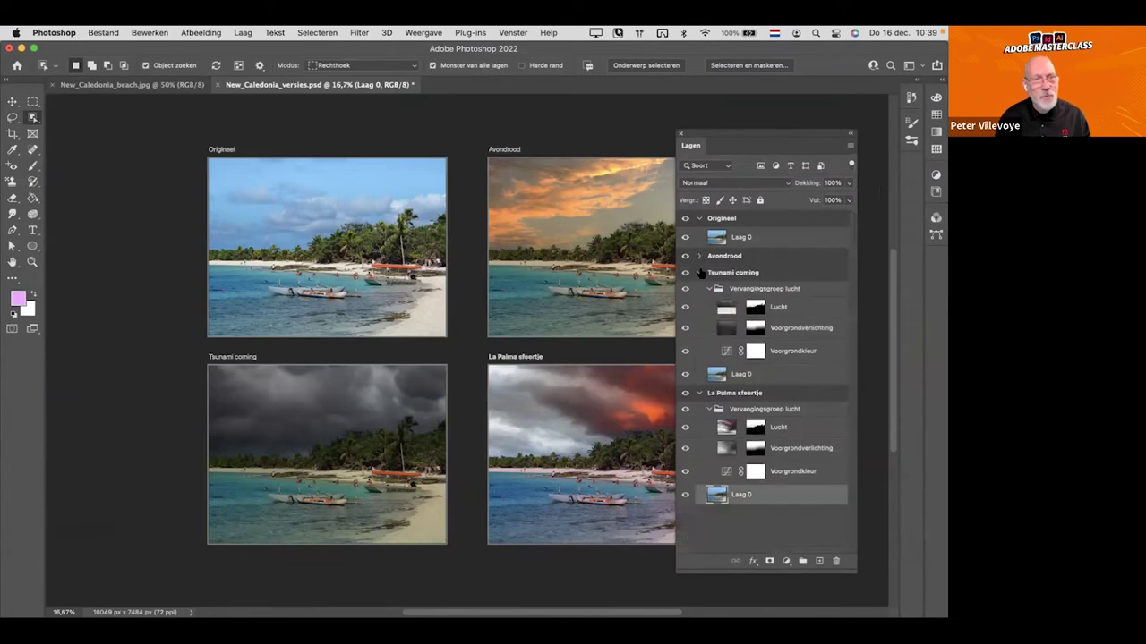
click(699, 220)
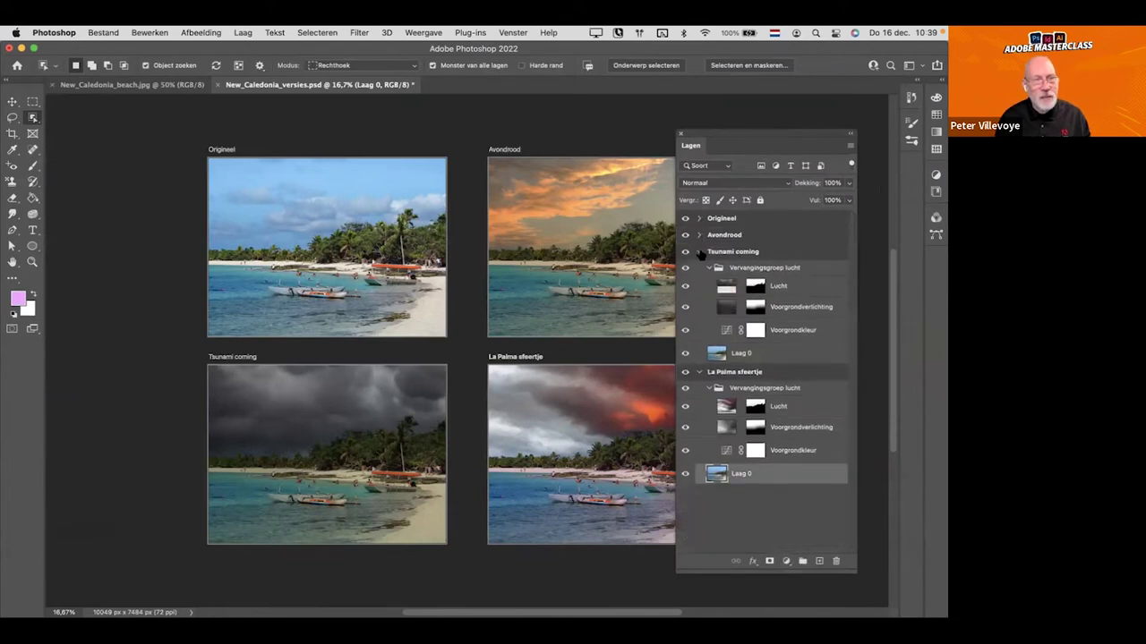
click(699, 253)
click(699, 268)
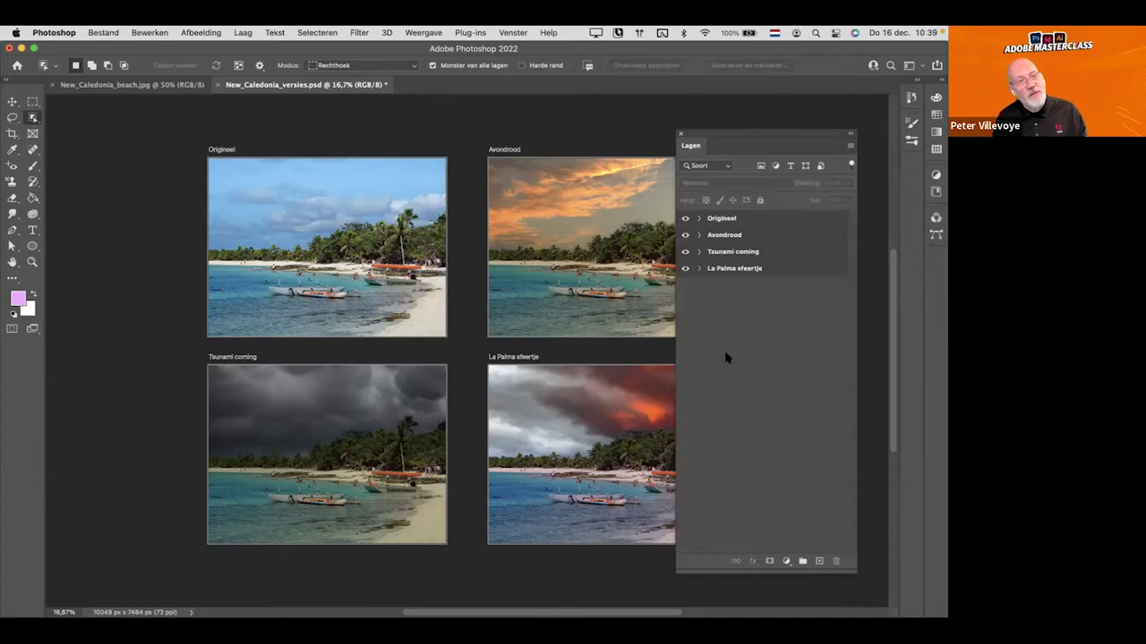
drag(717, 137, 768, 231)
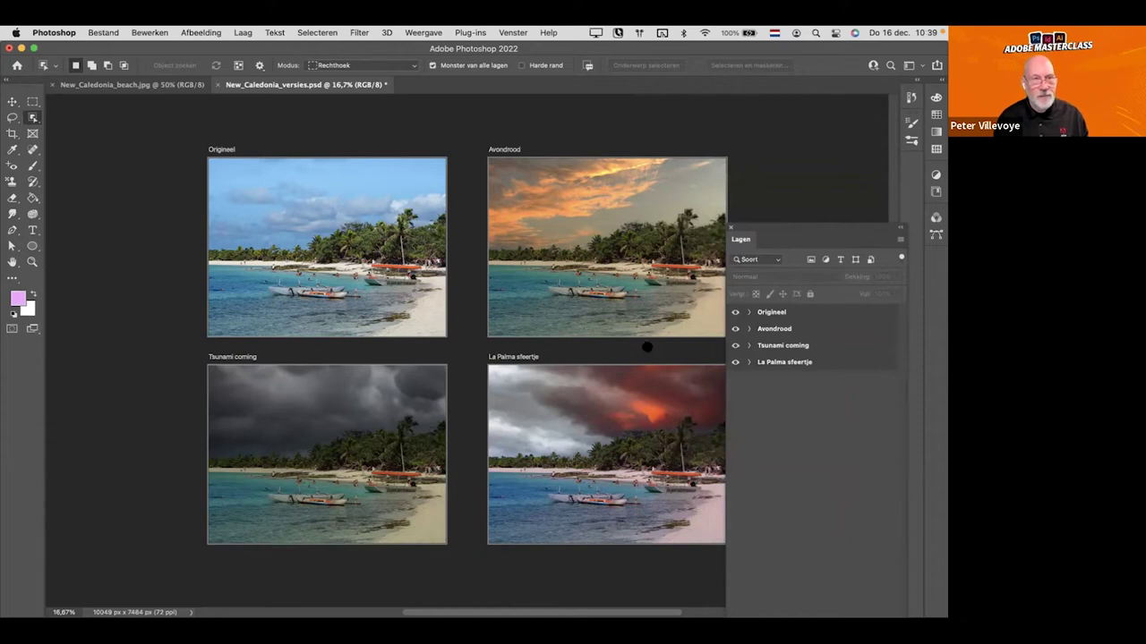
drag(762, 230, 713, 135)
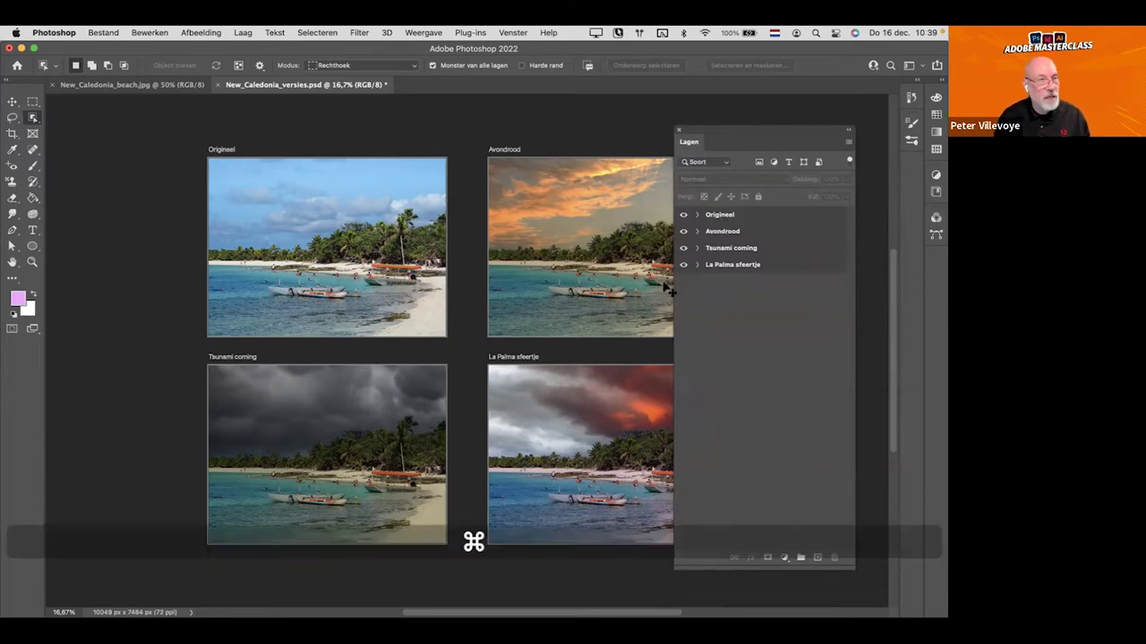
key(super+grave)
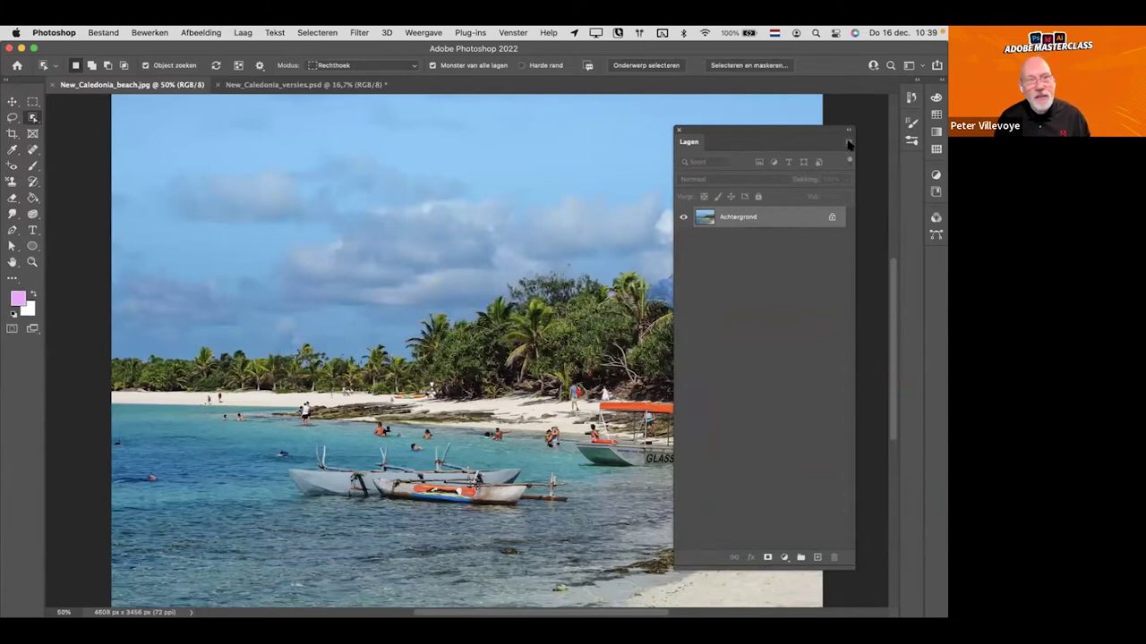
Convert the photo layer into an artboard named 'Normaal' via the Layers panel menu.
click(848, 144)
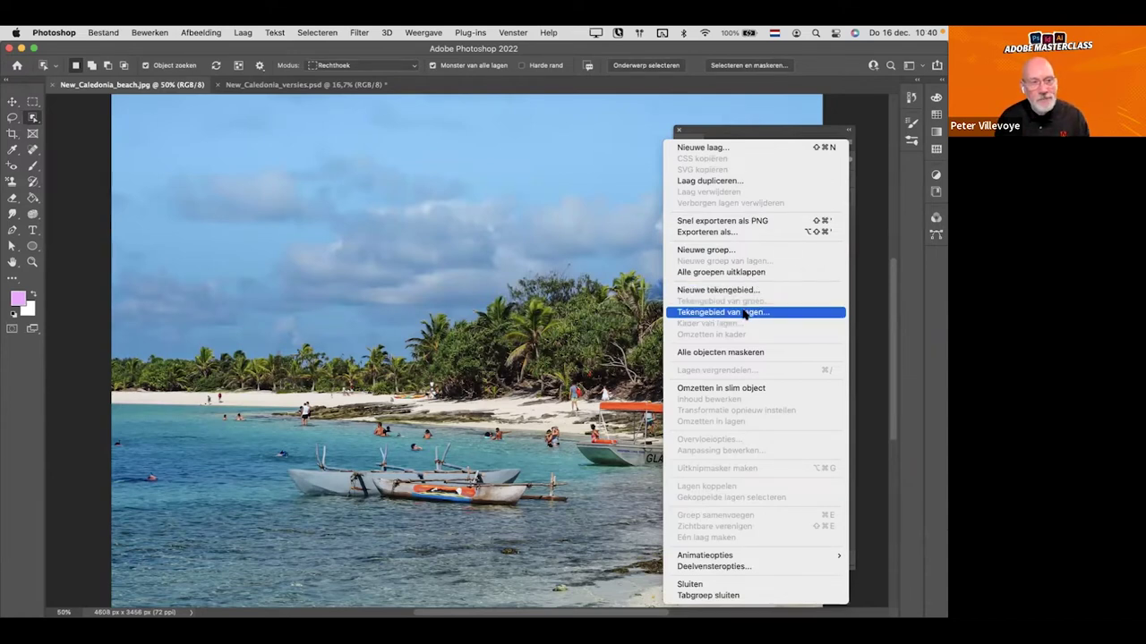
click(745, 313)
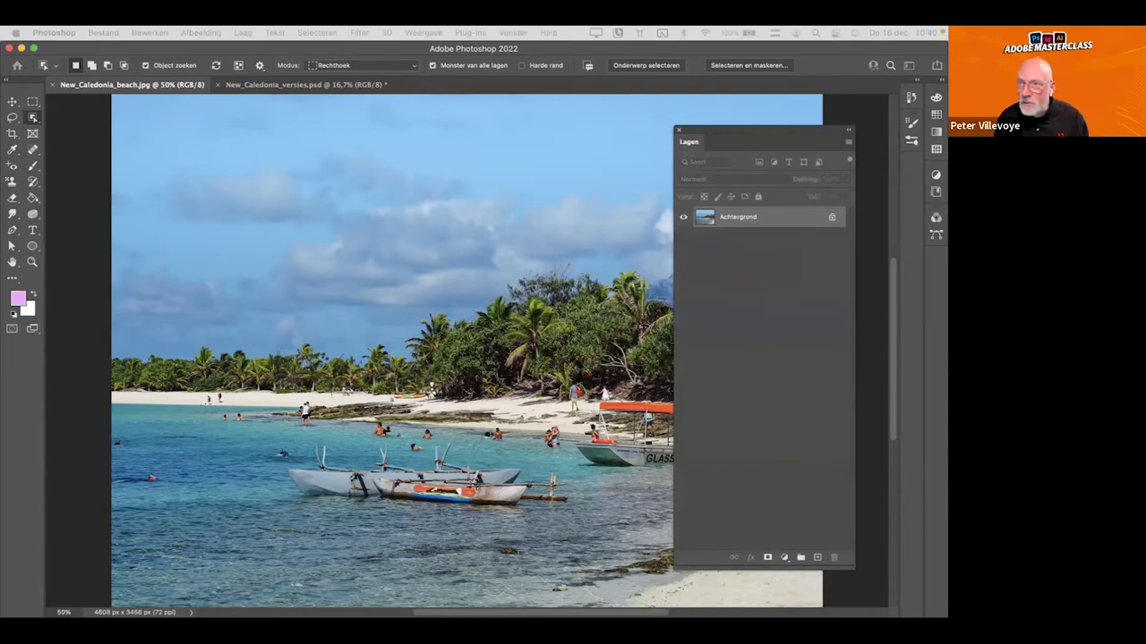
key(F7)
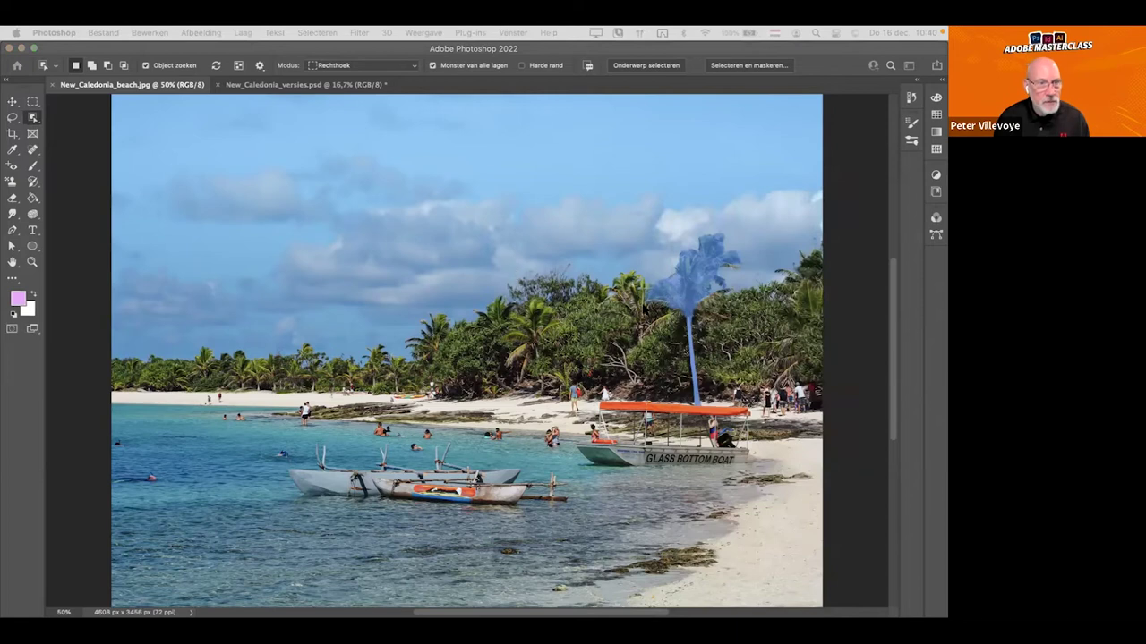
key(F7)
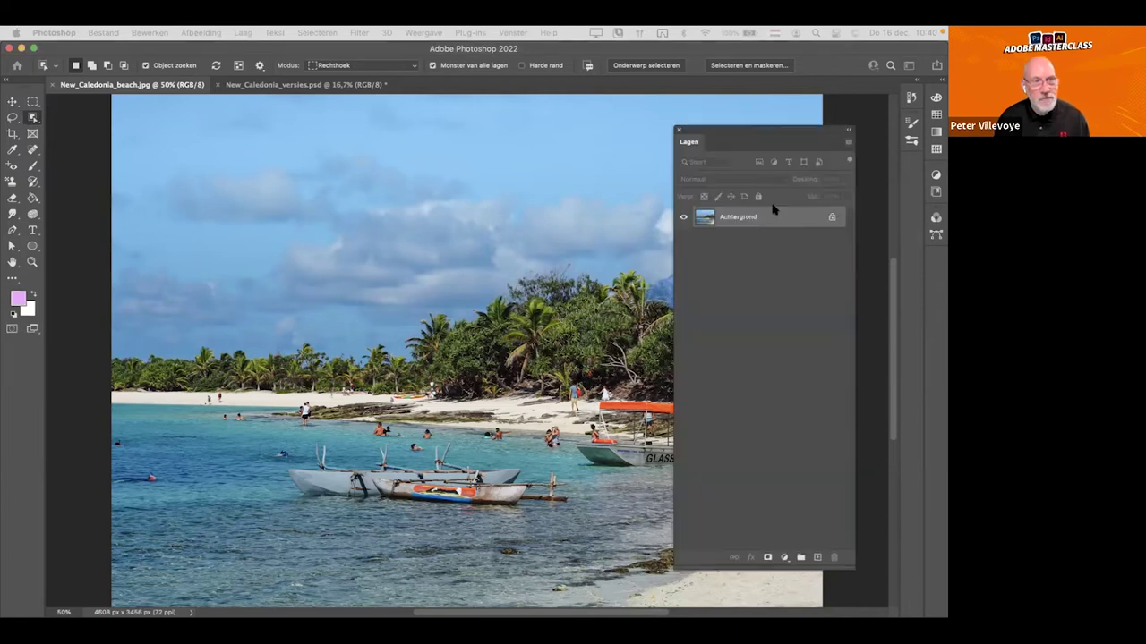
click(848, 141)
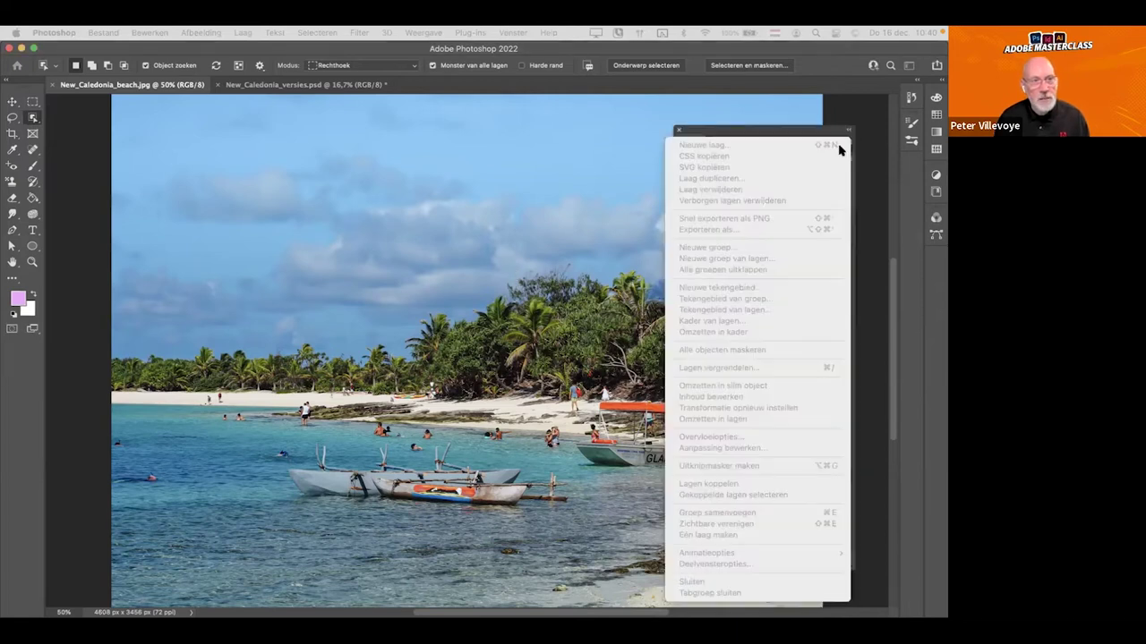
key(Escape)
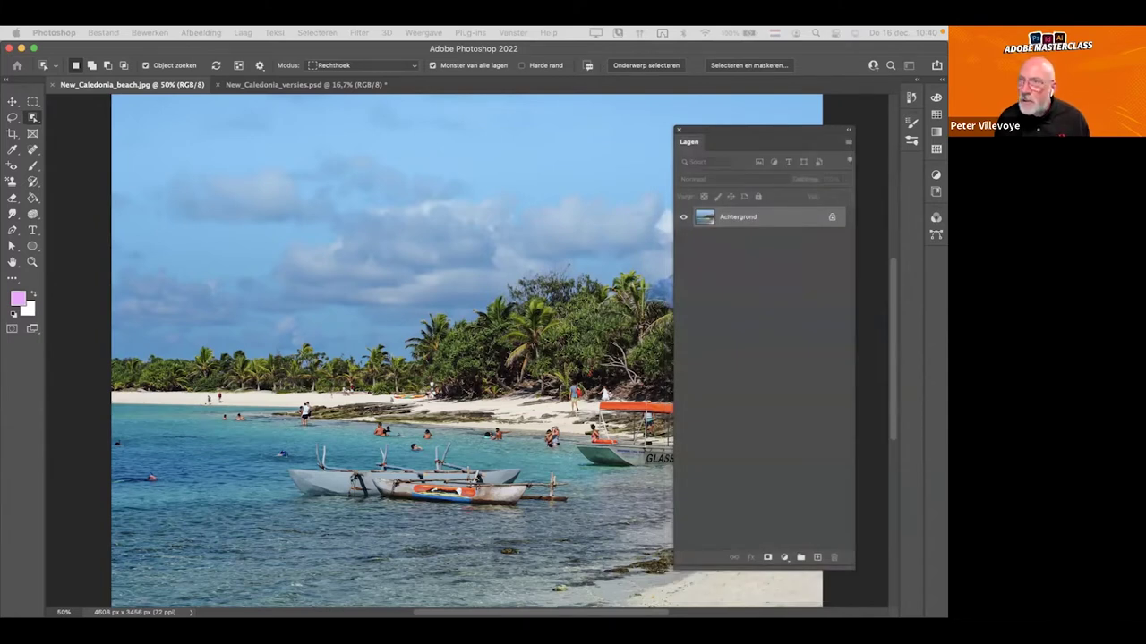
click(716, 412)
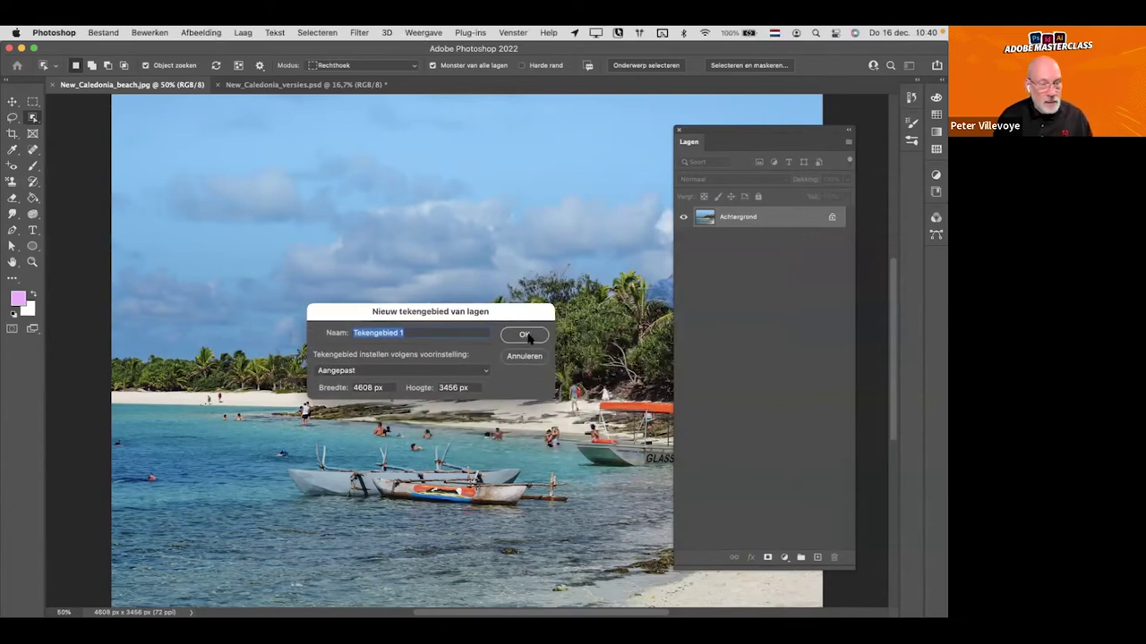
text(Normaal)
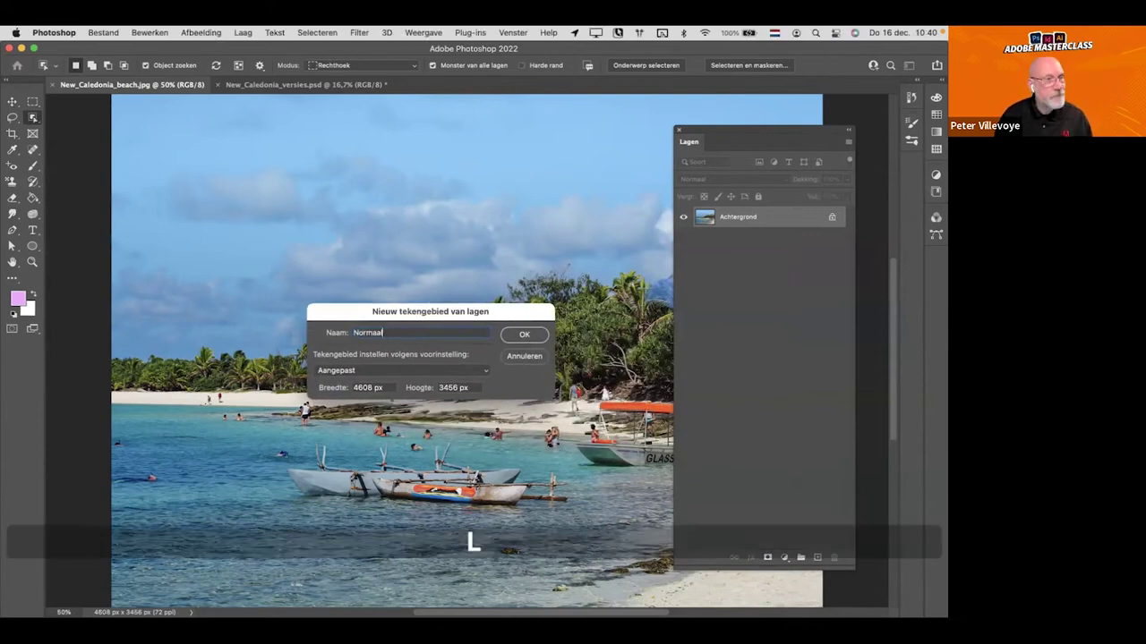
key(Return)
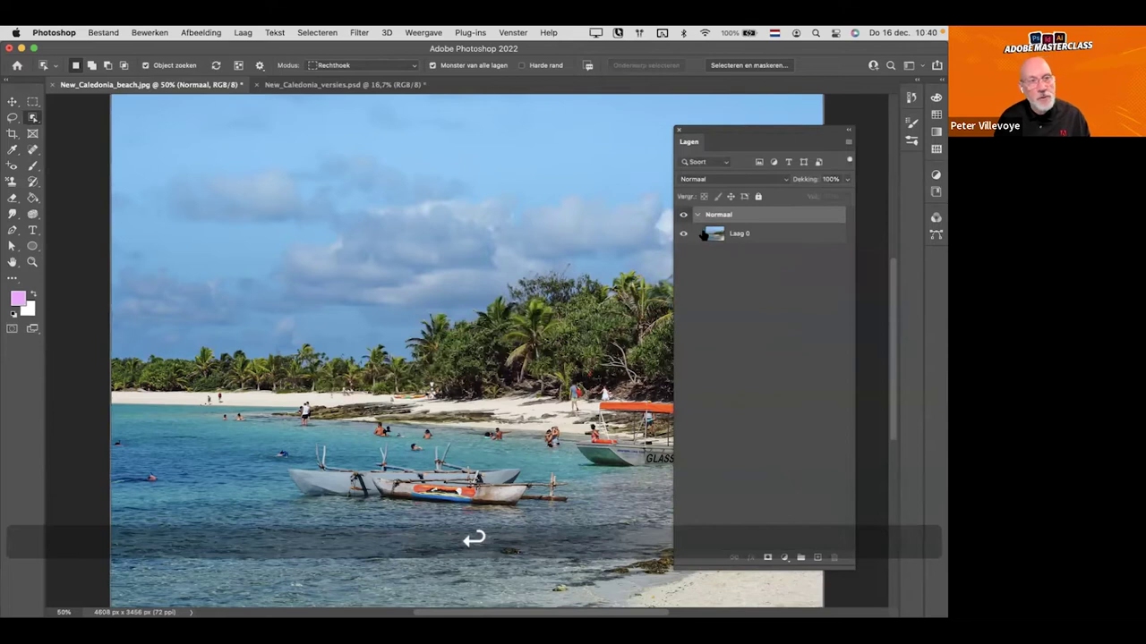
click(697, 216)
click(698, 215)
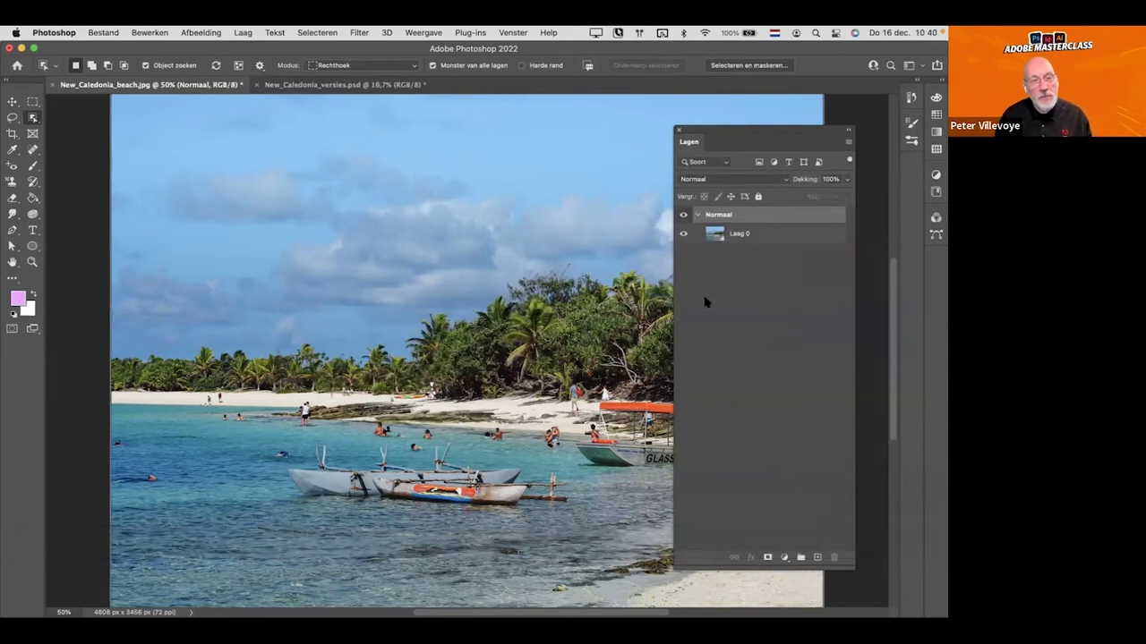
Fit the whole Normaal artboard in the window and check its Laag 0 contents.
click(698, 216)
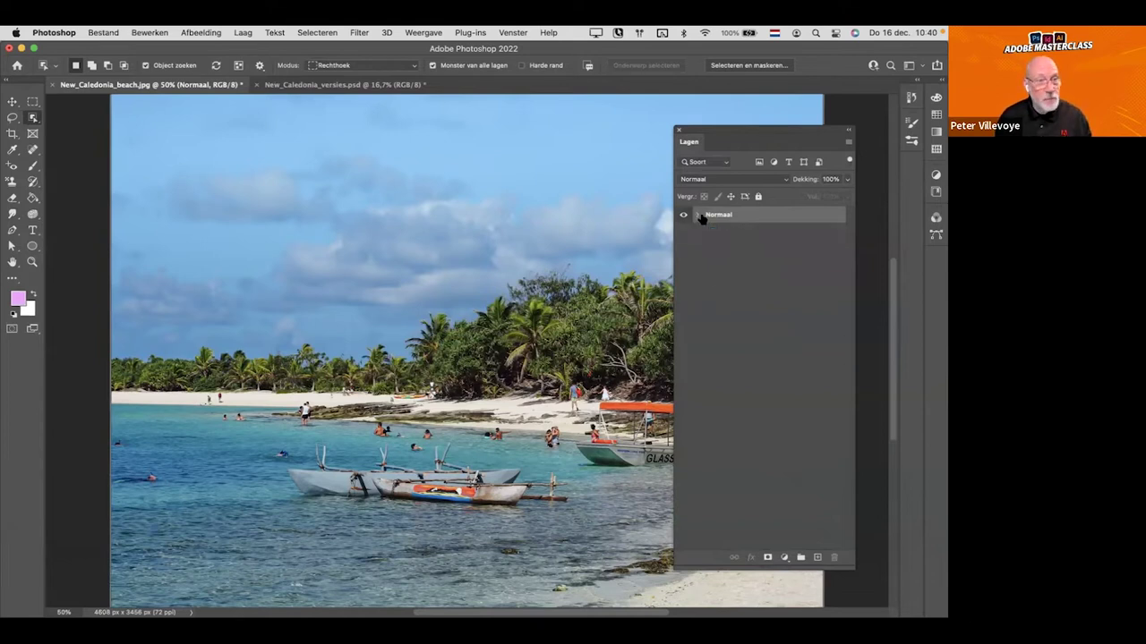
key(super+minus)
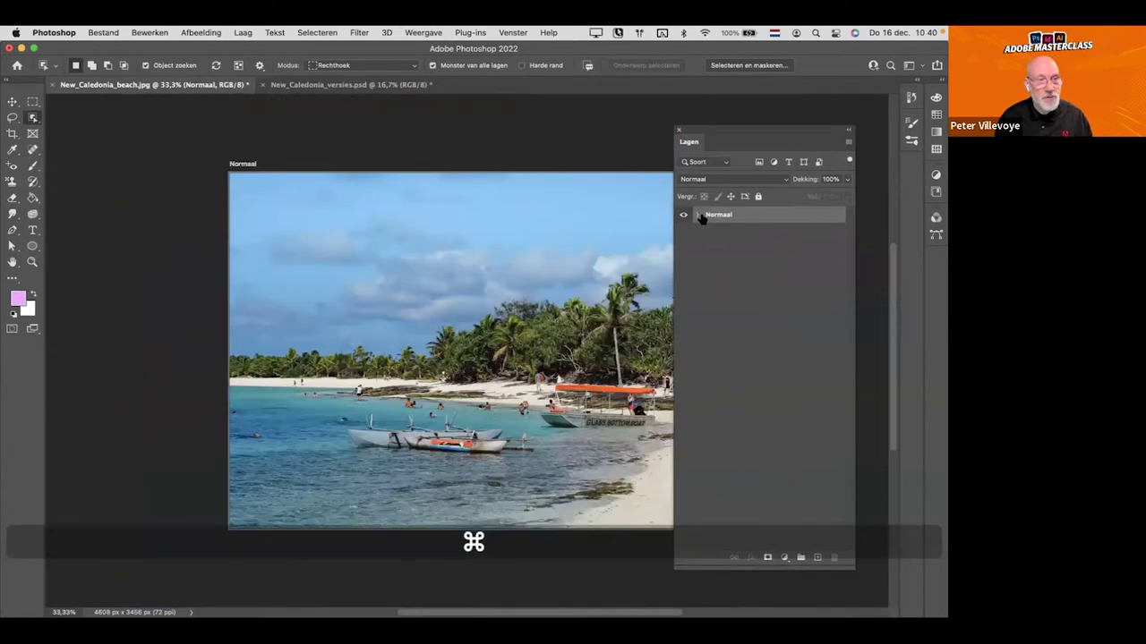
click(698, 216)
click(698, 217)
In New_Caledonia_versies.psd, inspect the Origineel, Avondrood and Tsunami coming artboards, then open Save As.
key(super+grave)
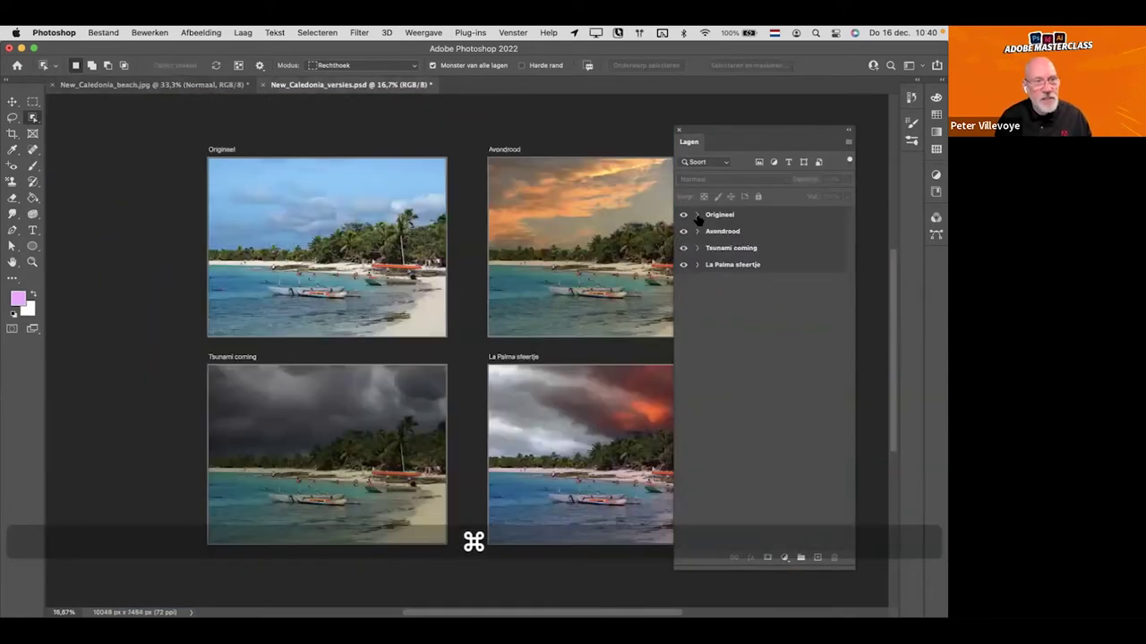
click(698, 216)
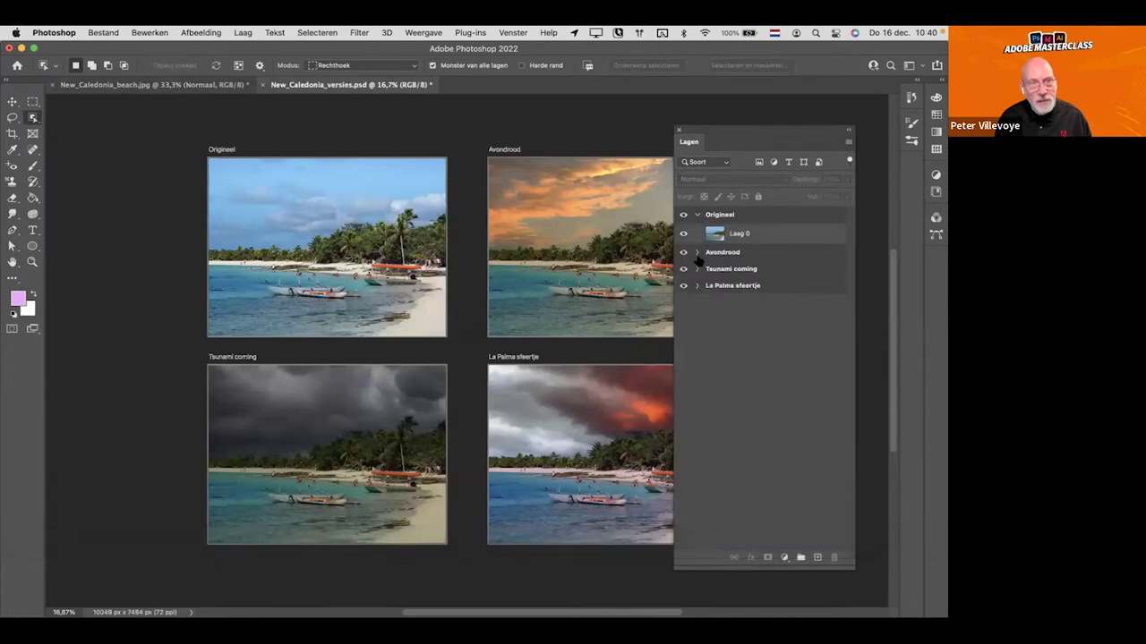
click(697, 252)
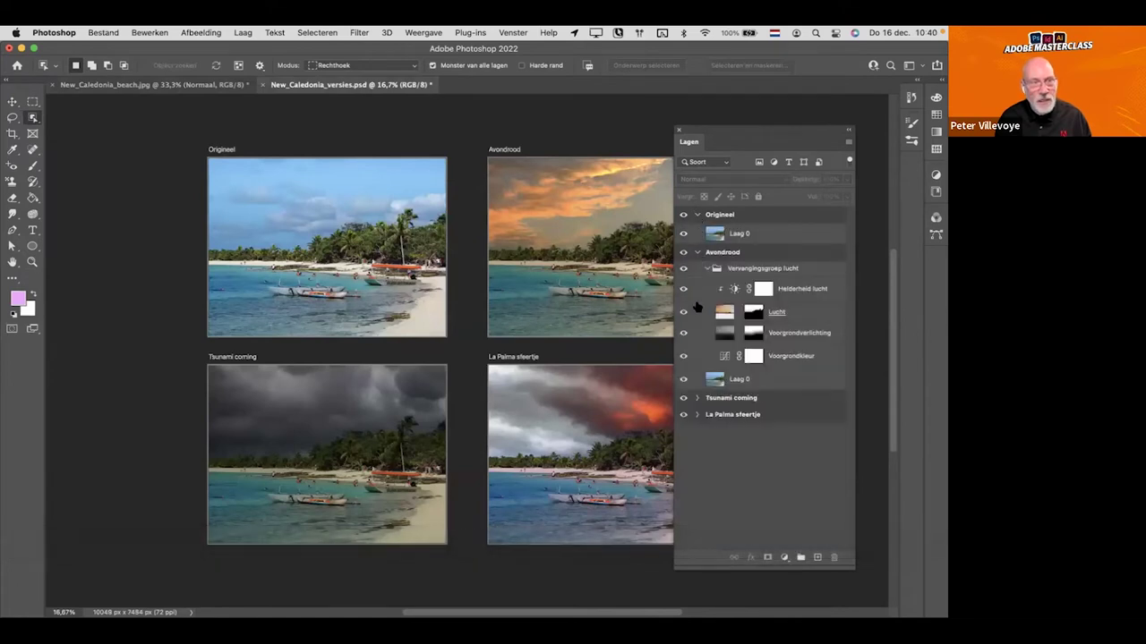
click(697, 398)
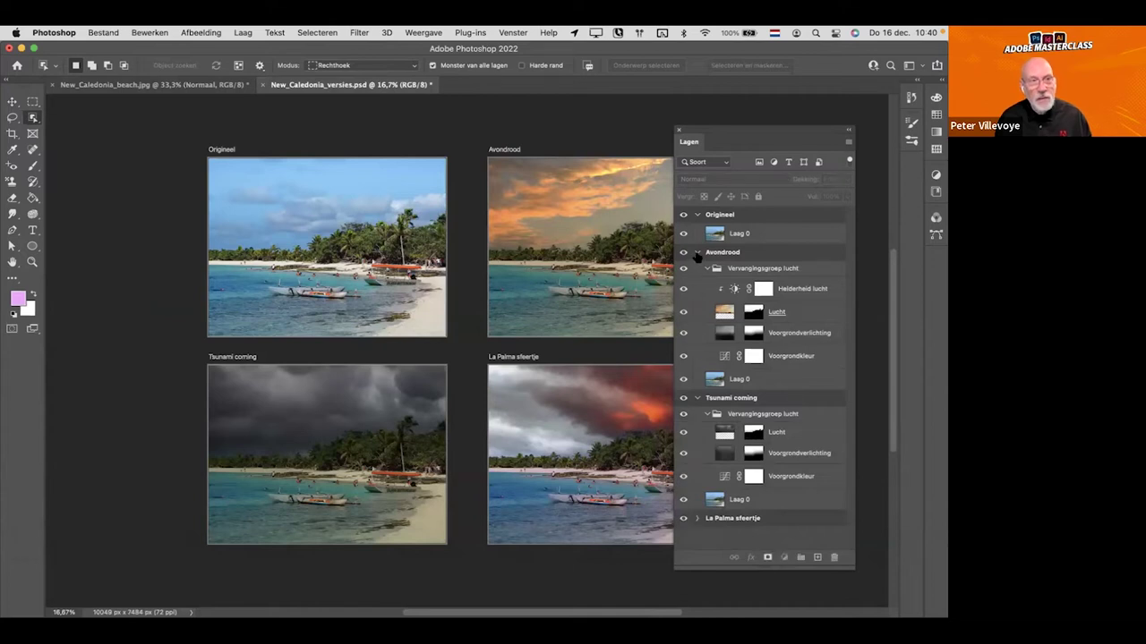
click(698, 254)
click(698, 269)
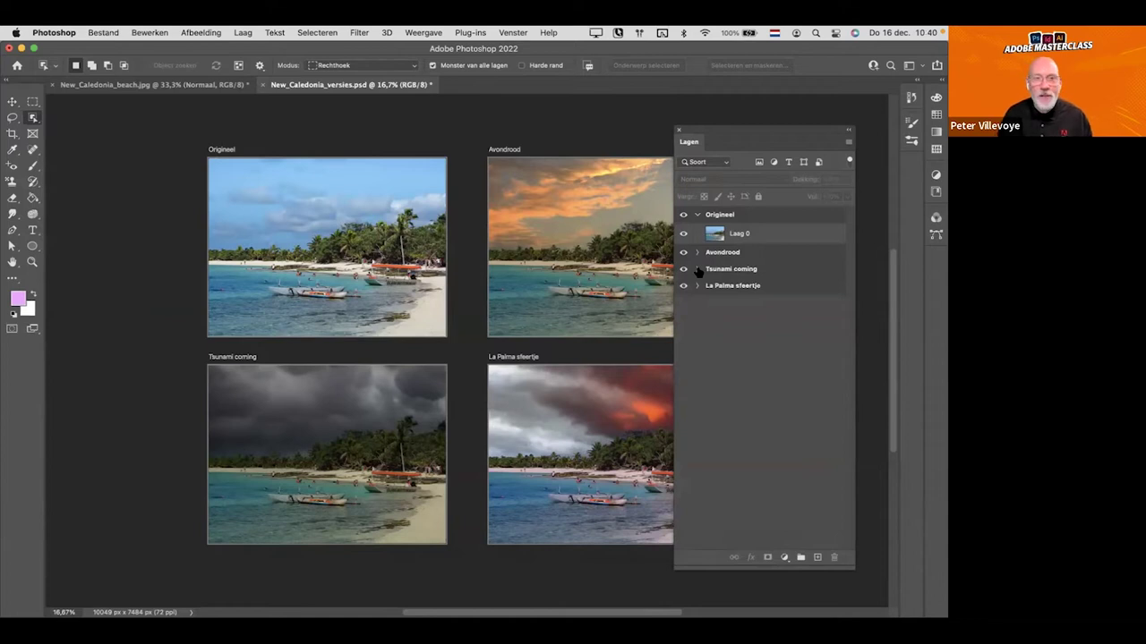
click(697, 216)
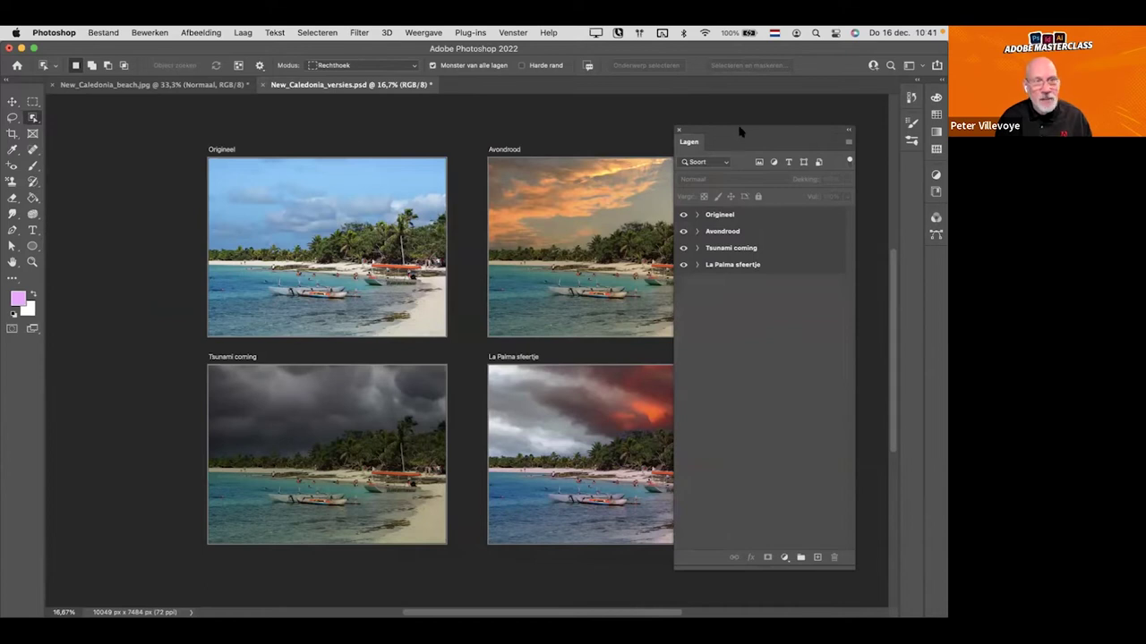
drag(739, 133, 723, 134)
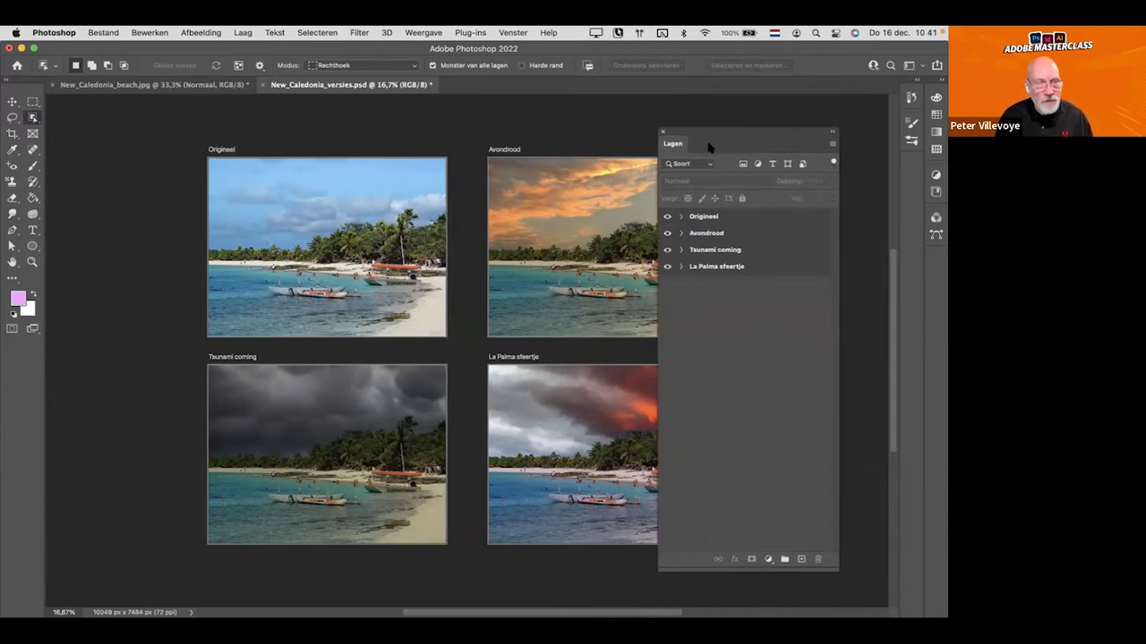
key(shift+super+s)
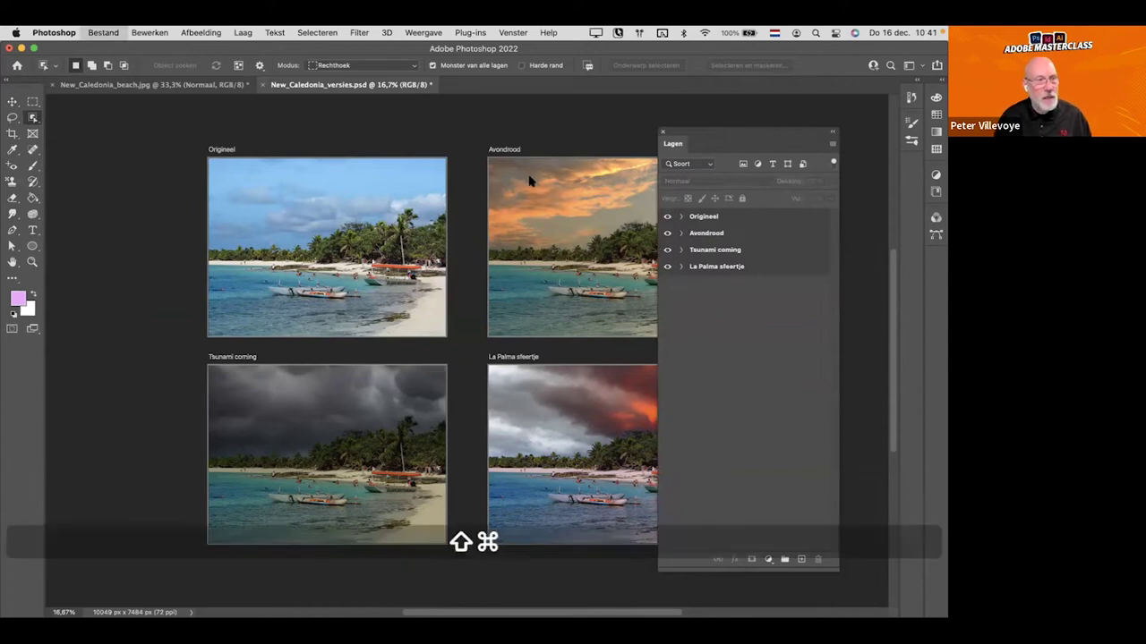
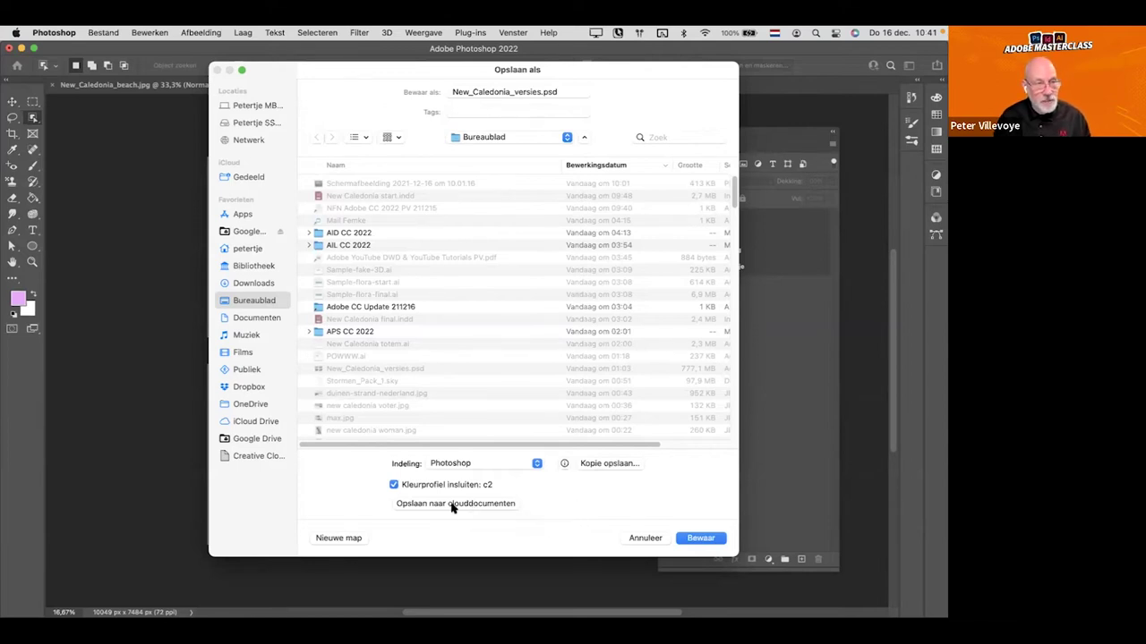
Cancel the Save As dialog and show Zoom's participants list over the four beach versions.
click(644, 538)
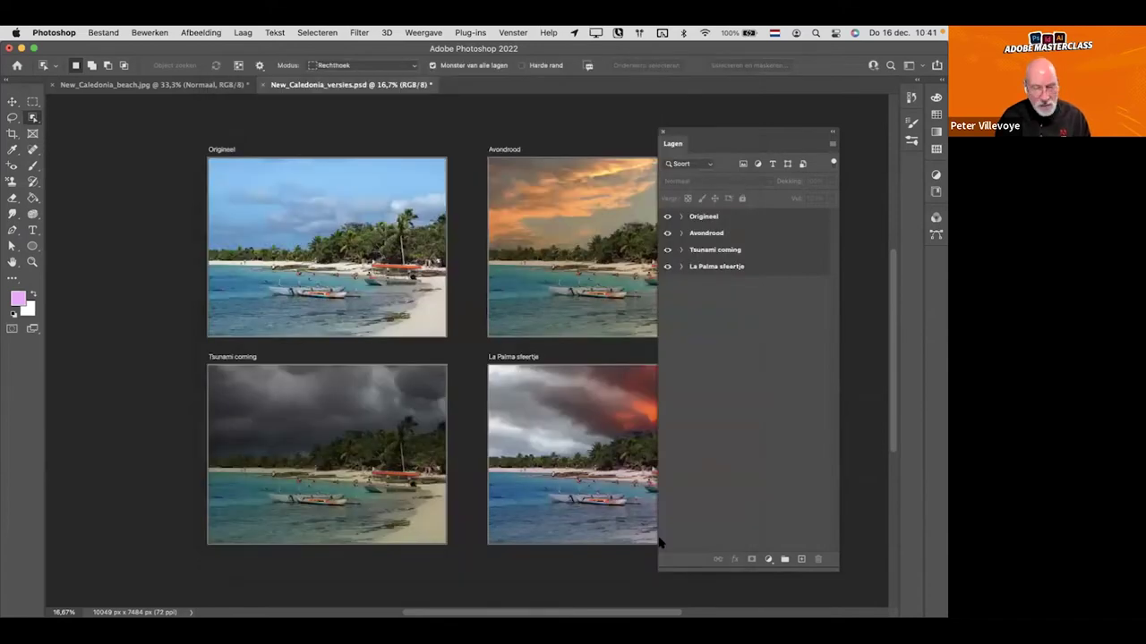
key(super+Tab)
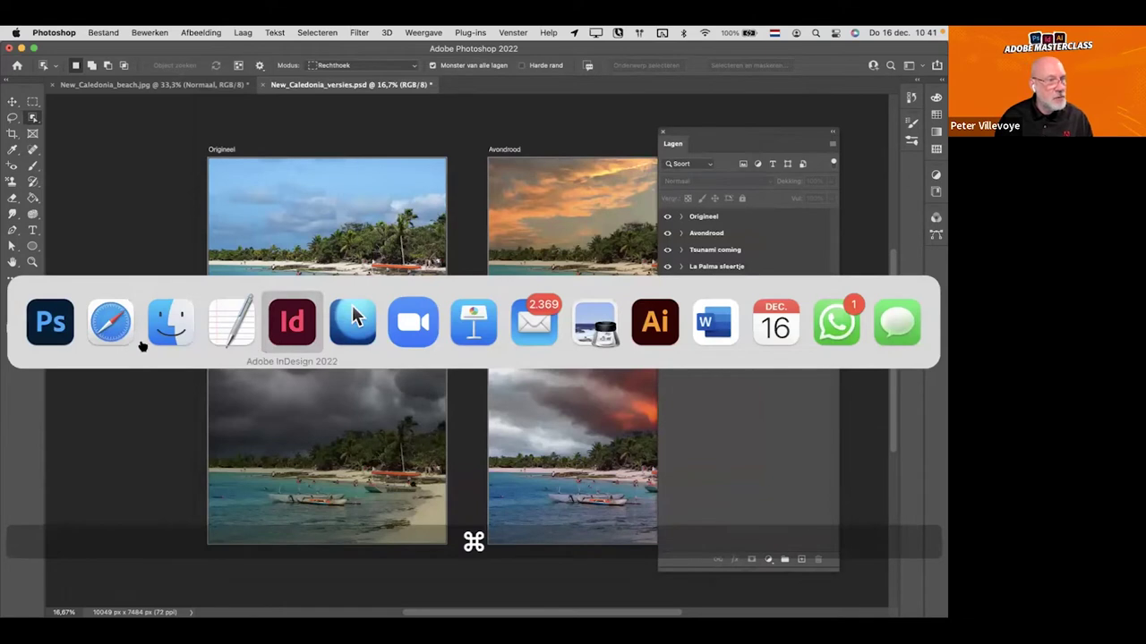
click(231, 322)
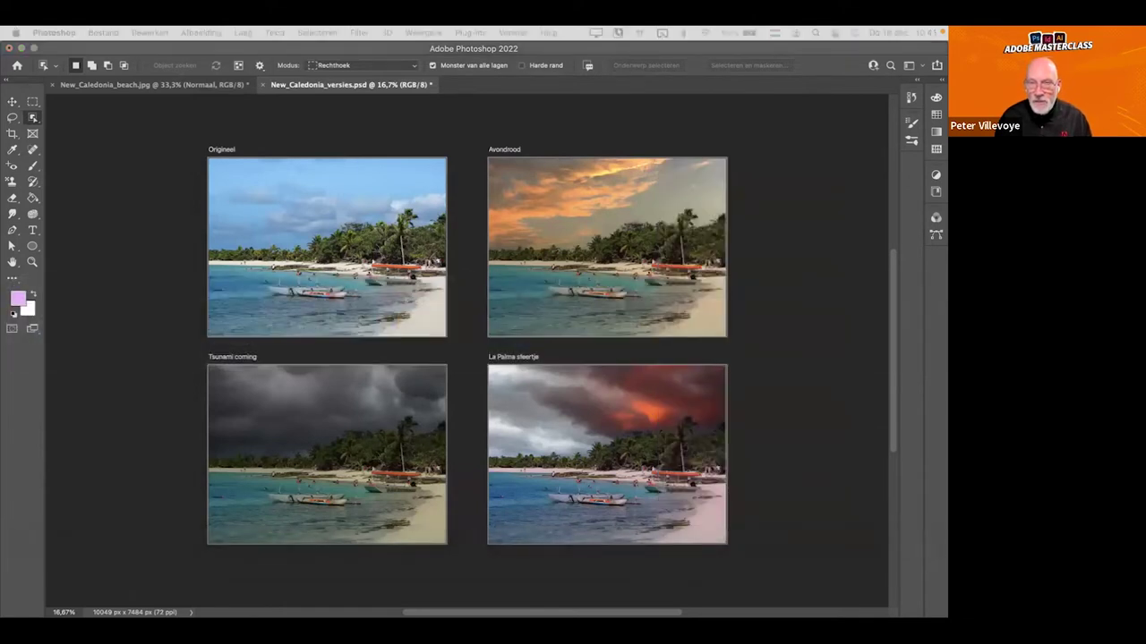
key(super)
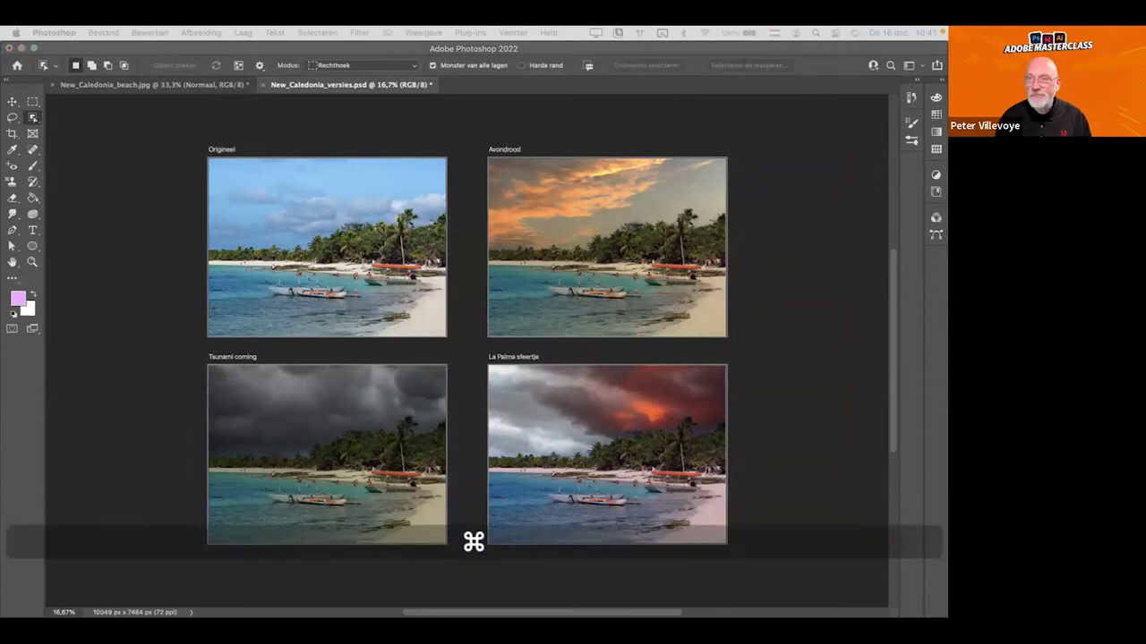
key(super+u)
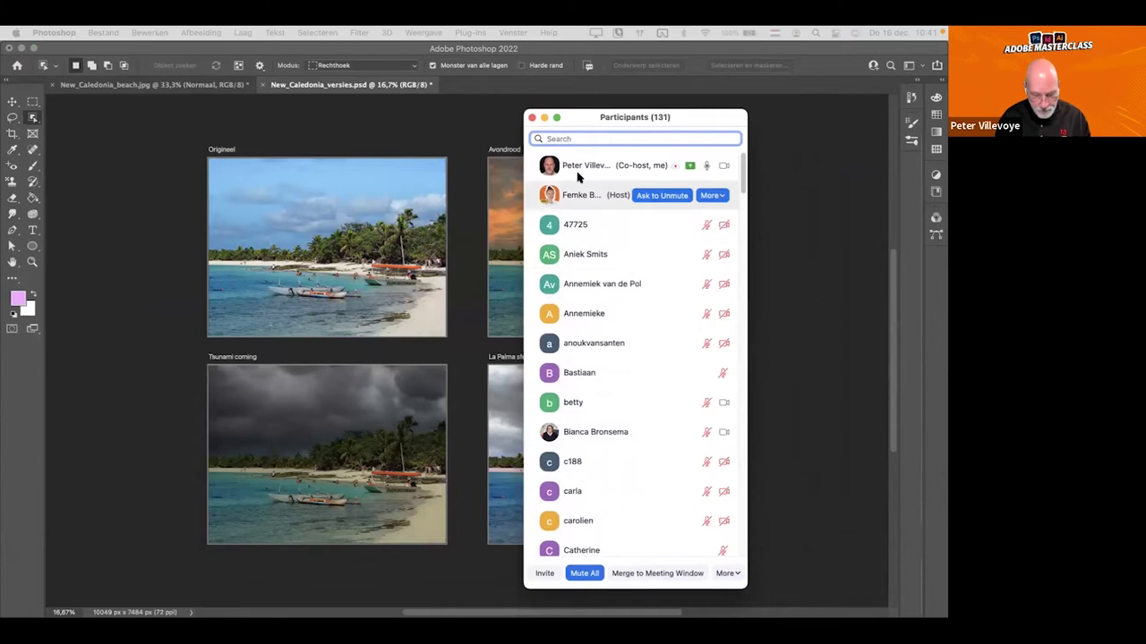
Paste the copied assets link, then close the Zoom participants list.
mouse_move(577, 178)
key(super)
key(super+v)
key(Return)
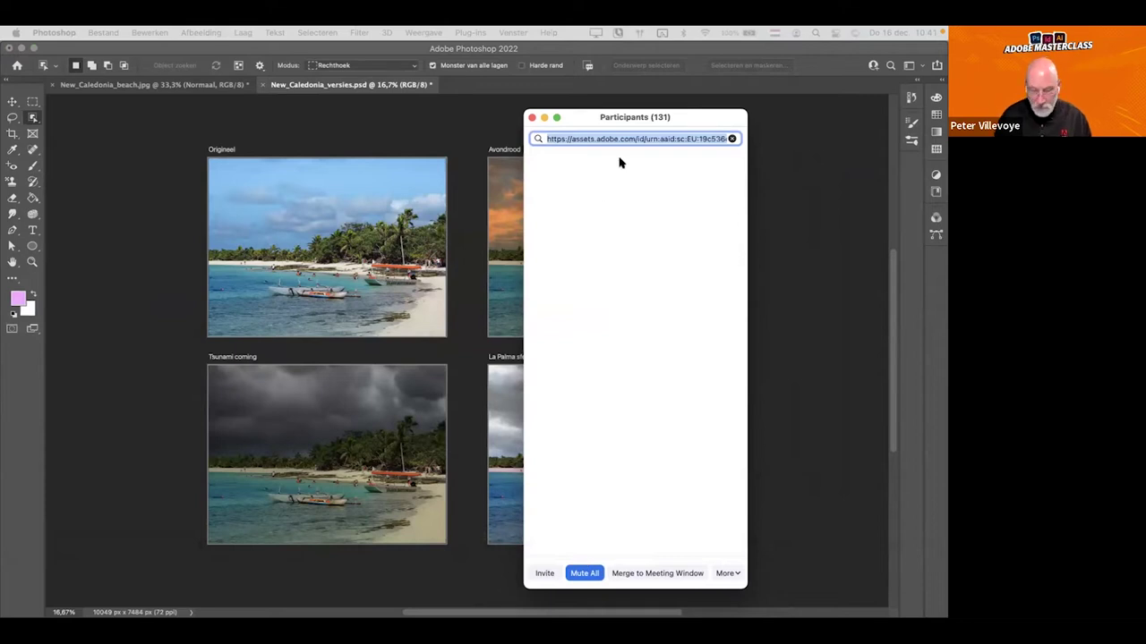
key(Return)
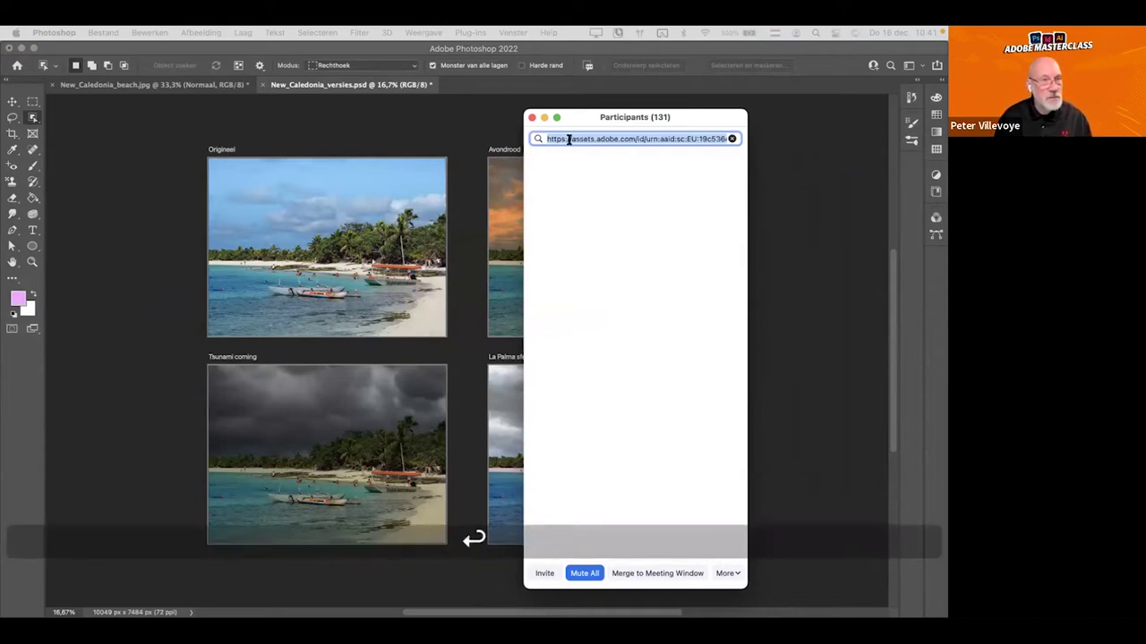
click(568, 140)
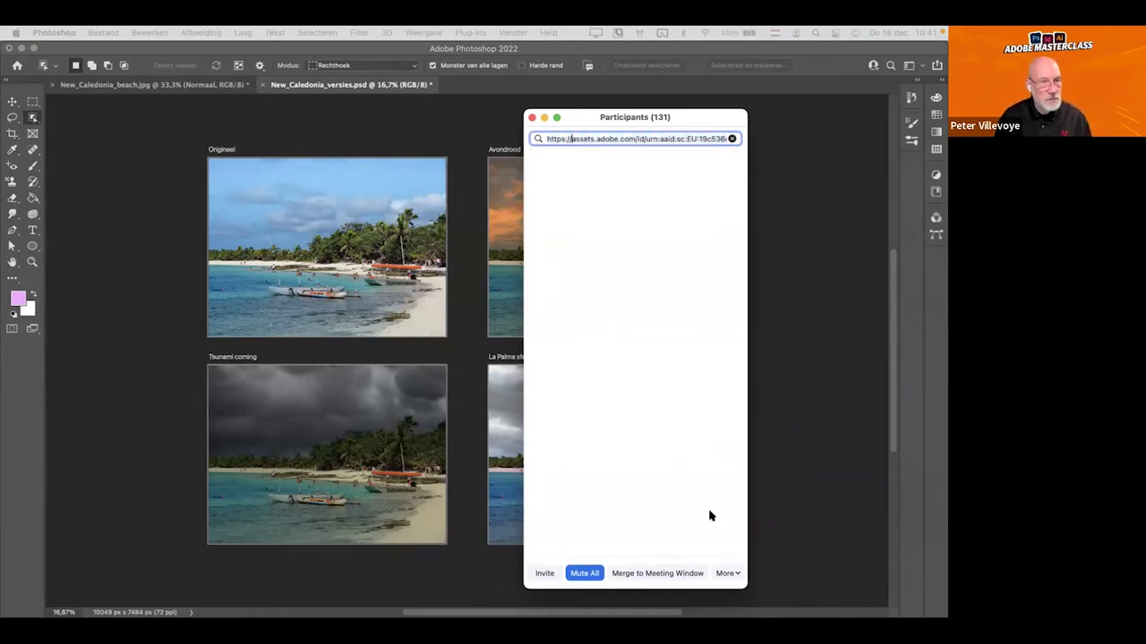
double_click(601, 117)
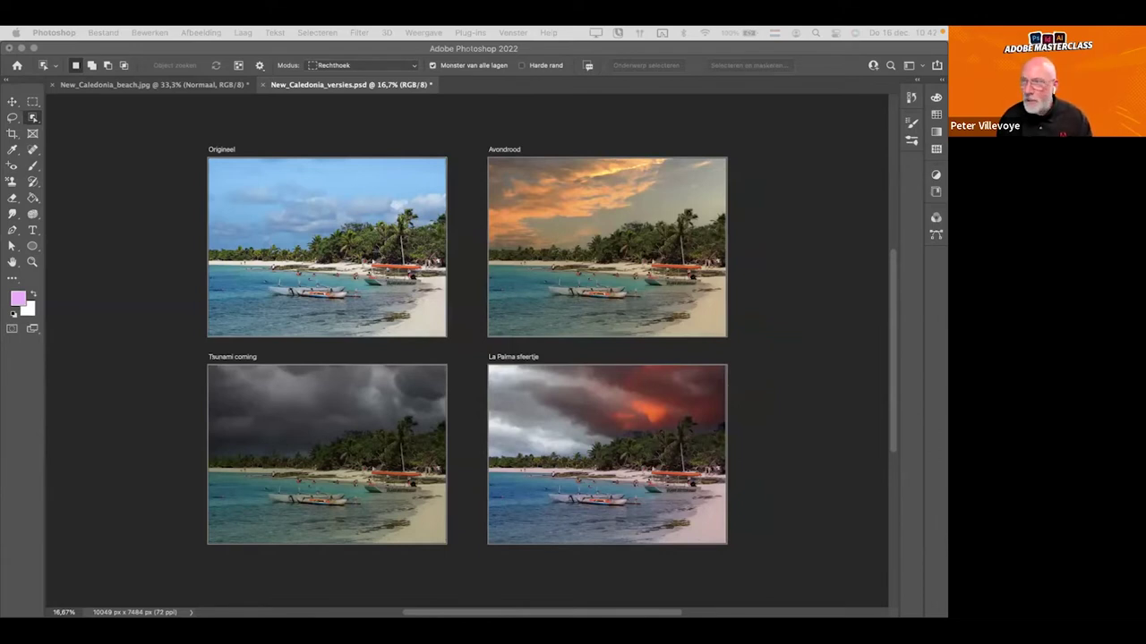
Send the assets.adobe.com link to Everyone in the Zoom chat and follow it.
key(super+shift+h)
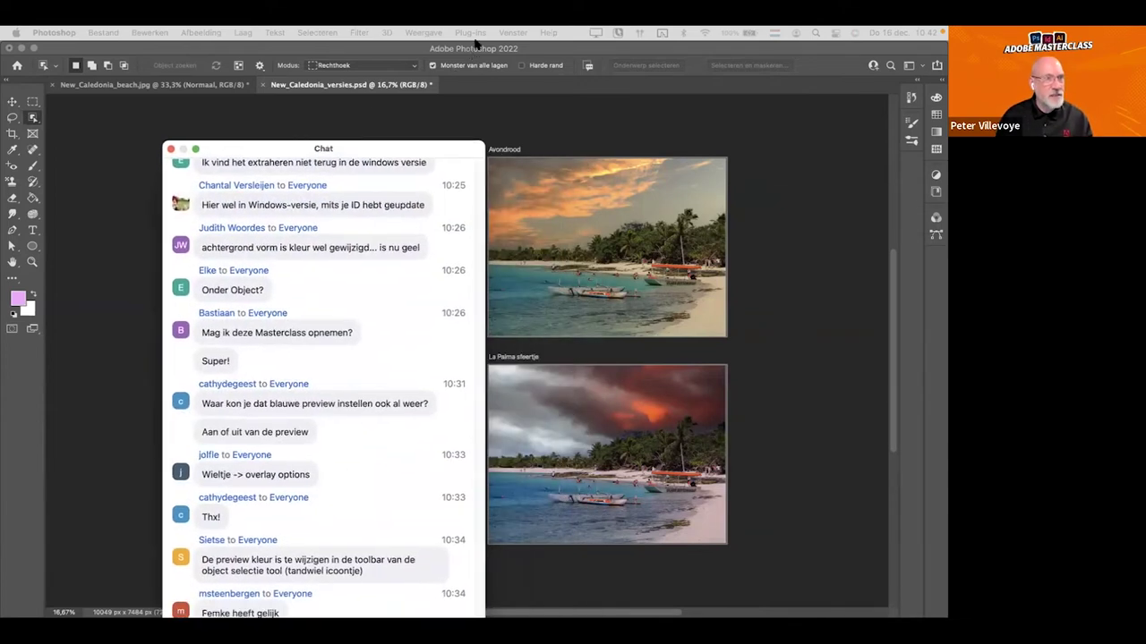
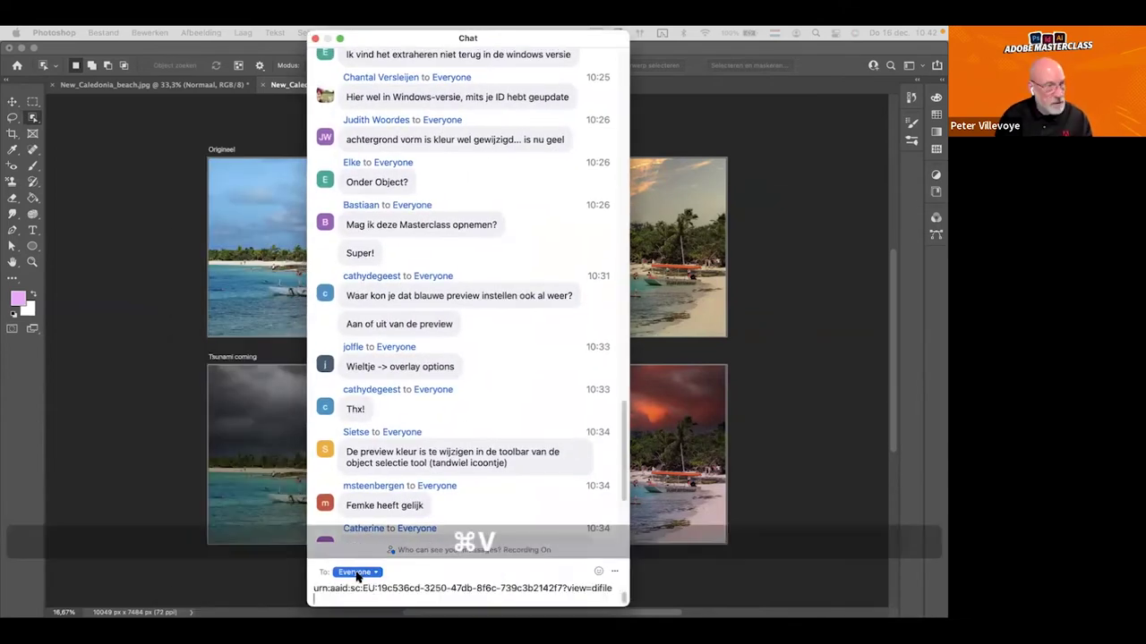
key(Return)
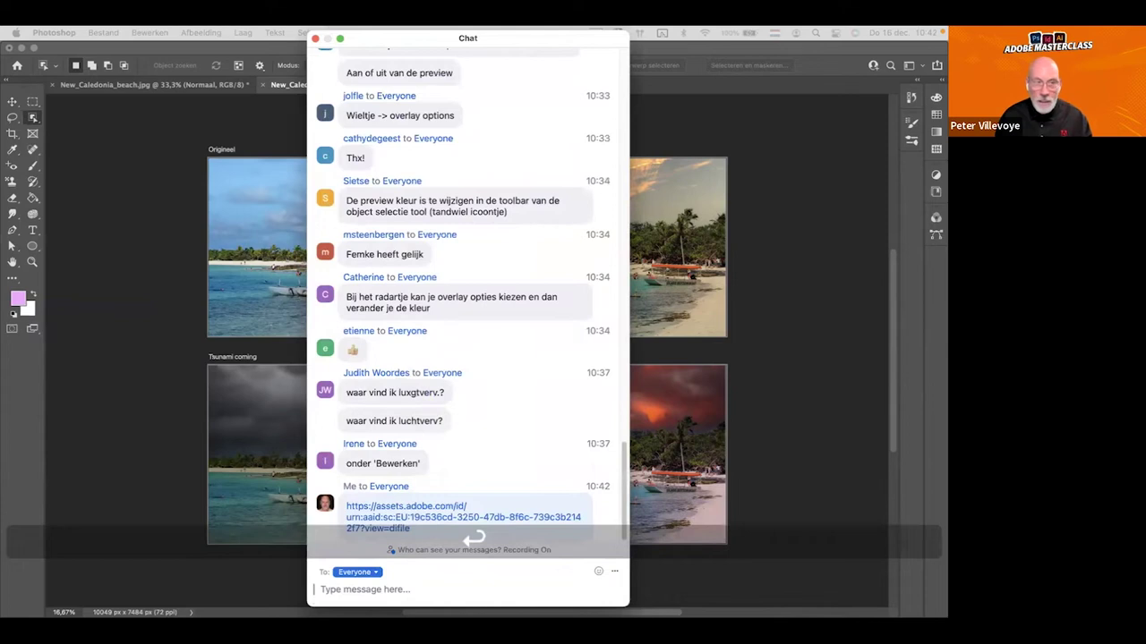
click(376, 524)
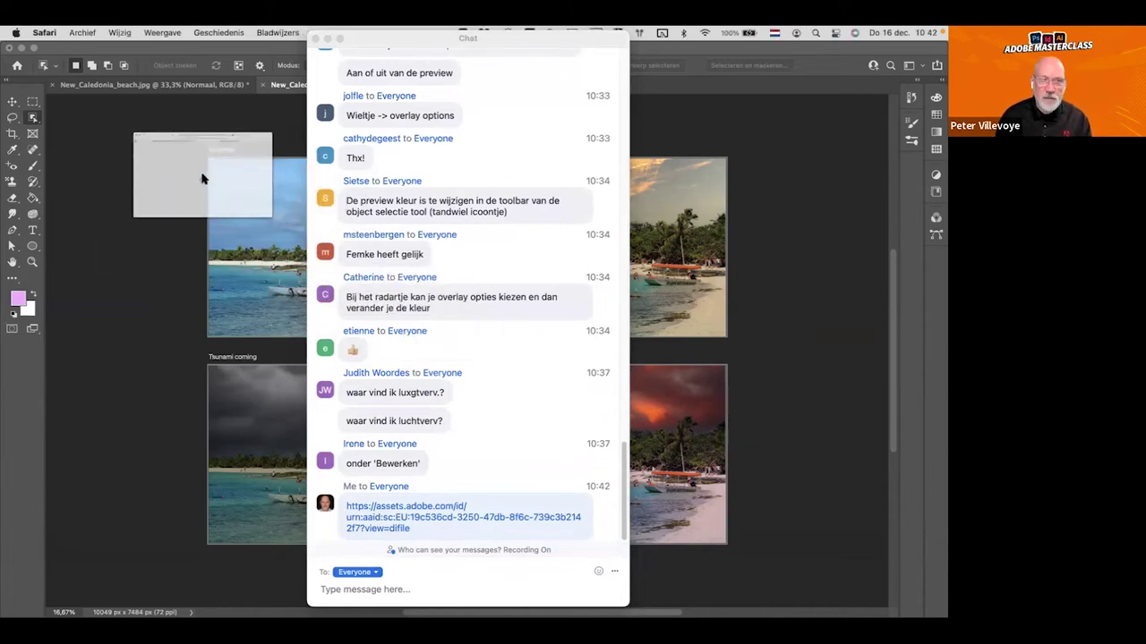
Move and enlarge the Safari window, hide Zoom chat, and return to Photoshop's Bewerken menu.
drag(141, 135, 221, 146)
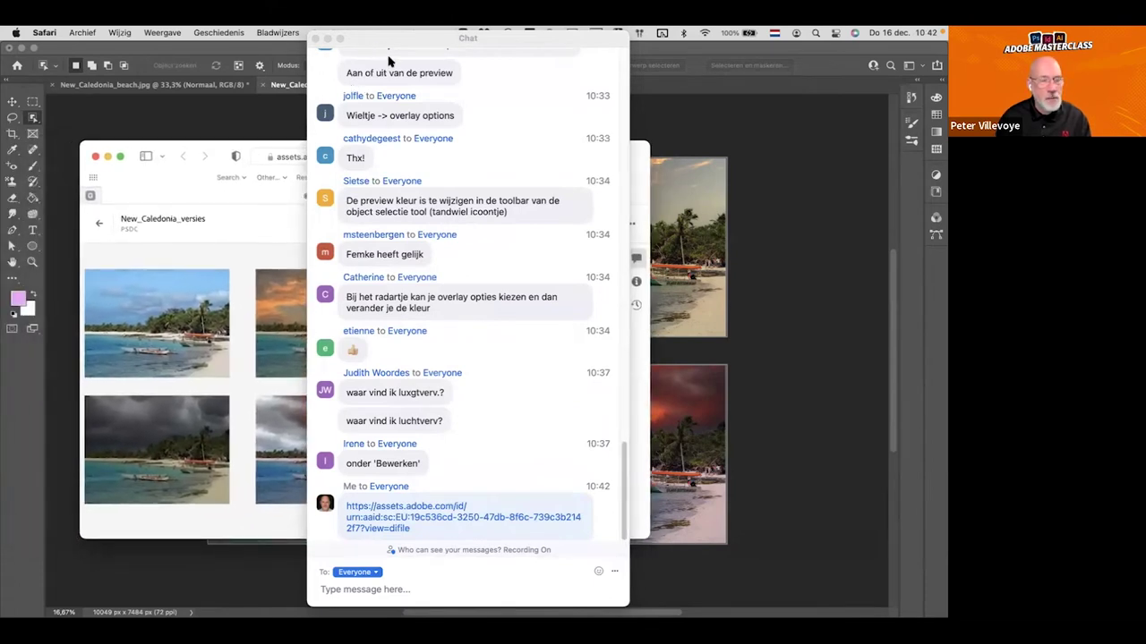
key(super+m)
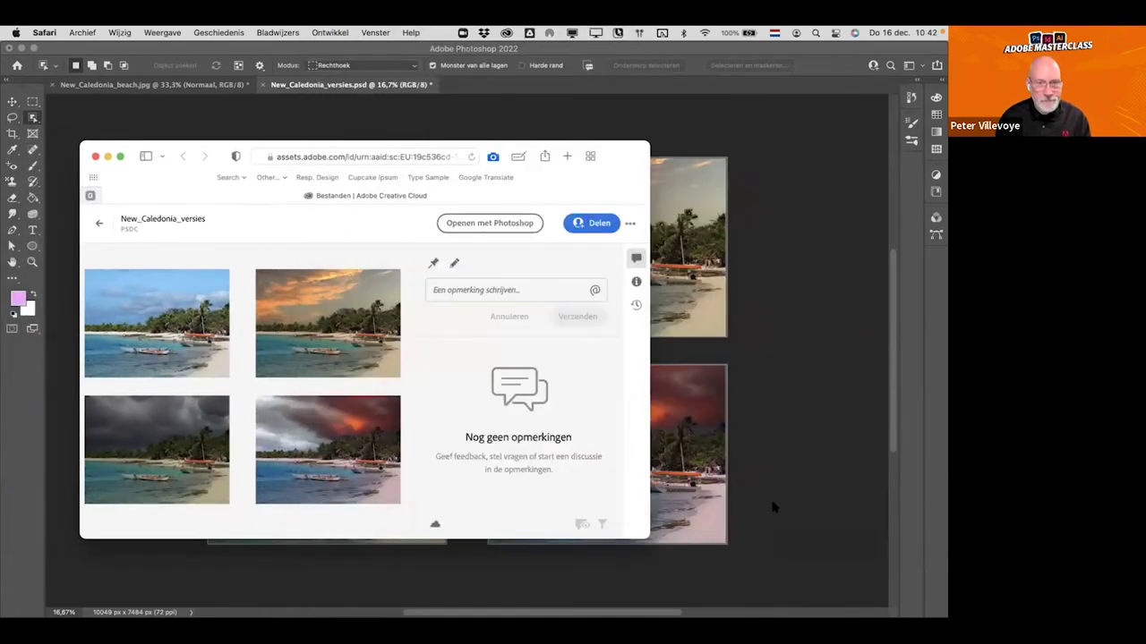
drag(805, 569, 813, 573)
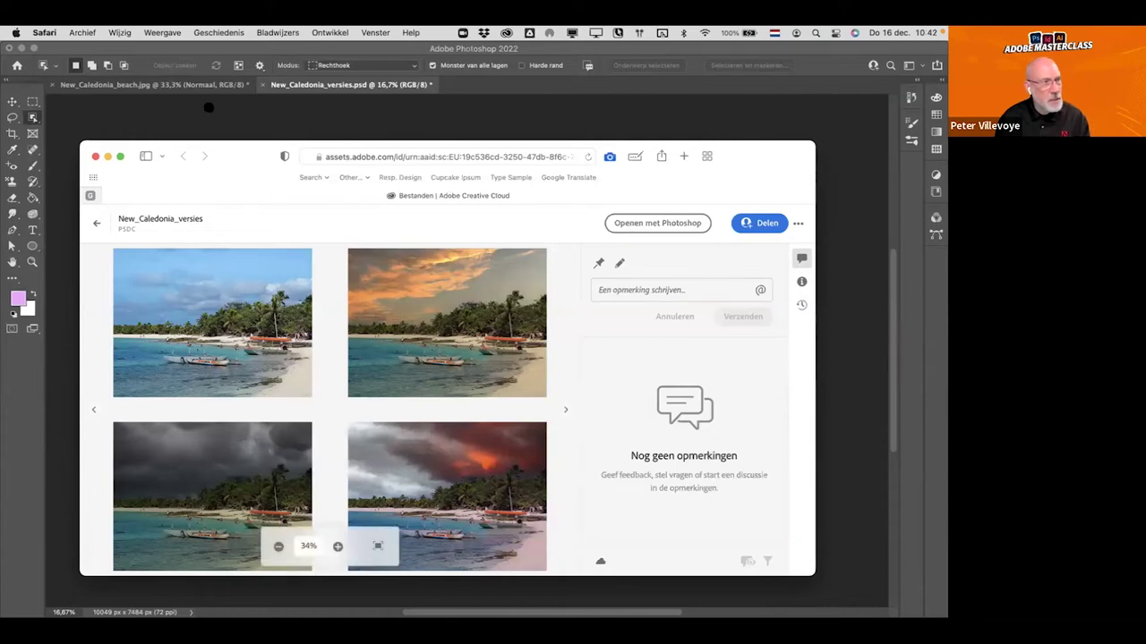
click(209, 107)
click(148, 32)
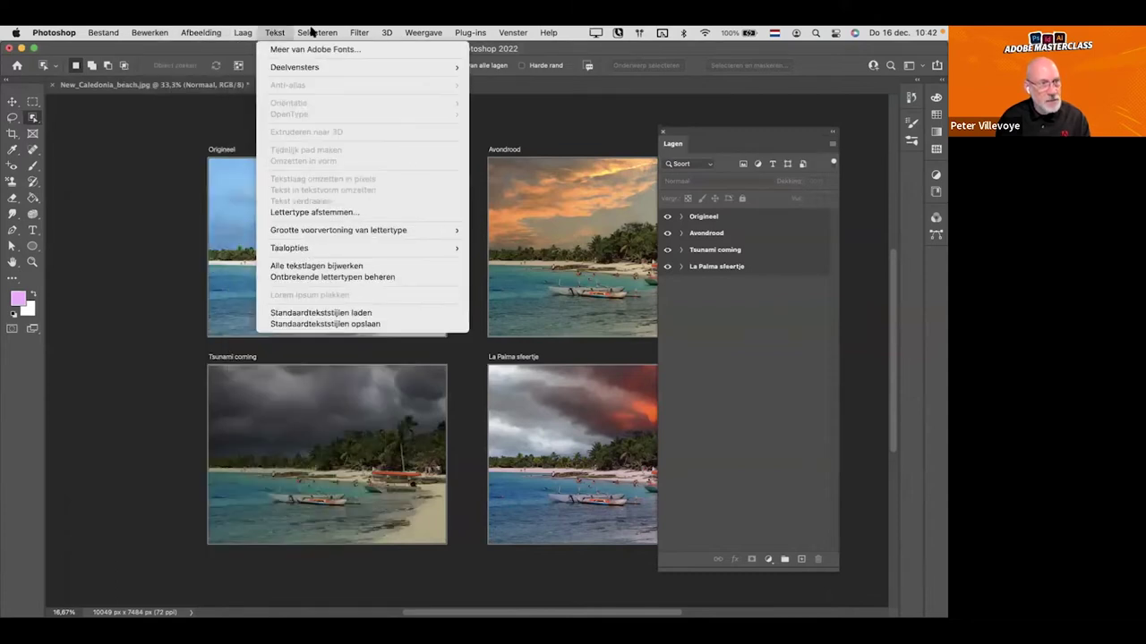
mouse_move(314, 32)
mouse_move(150, 32)
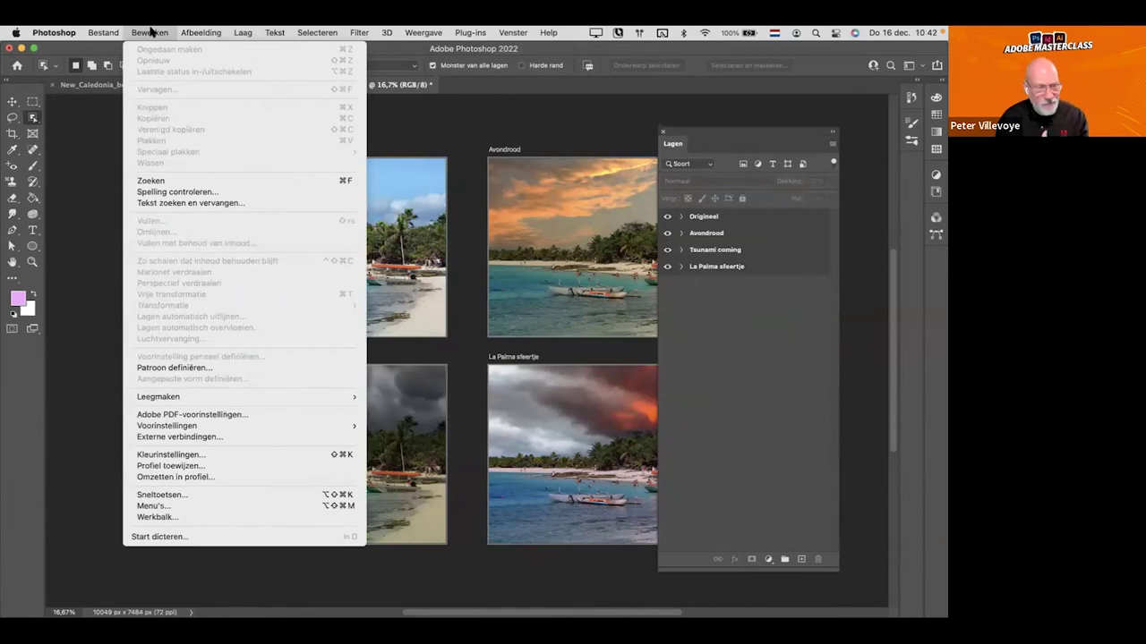
click(460, 390)
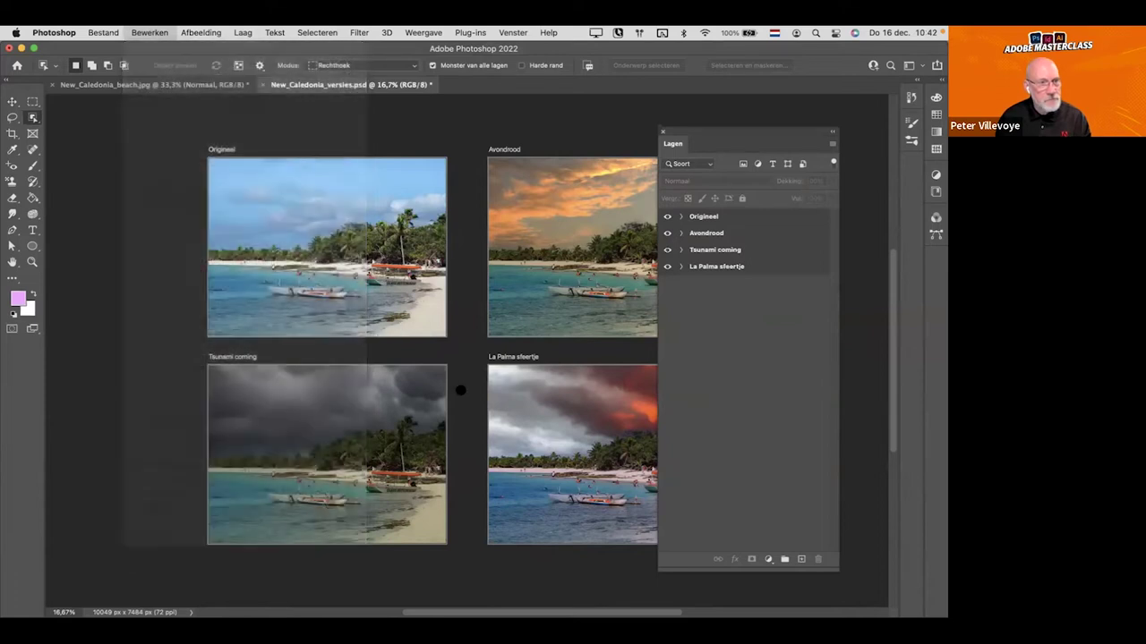
key(super+Tab)
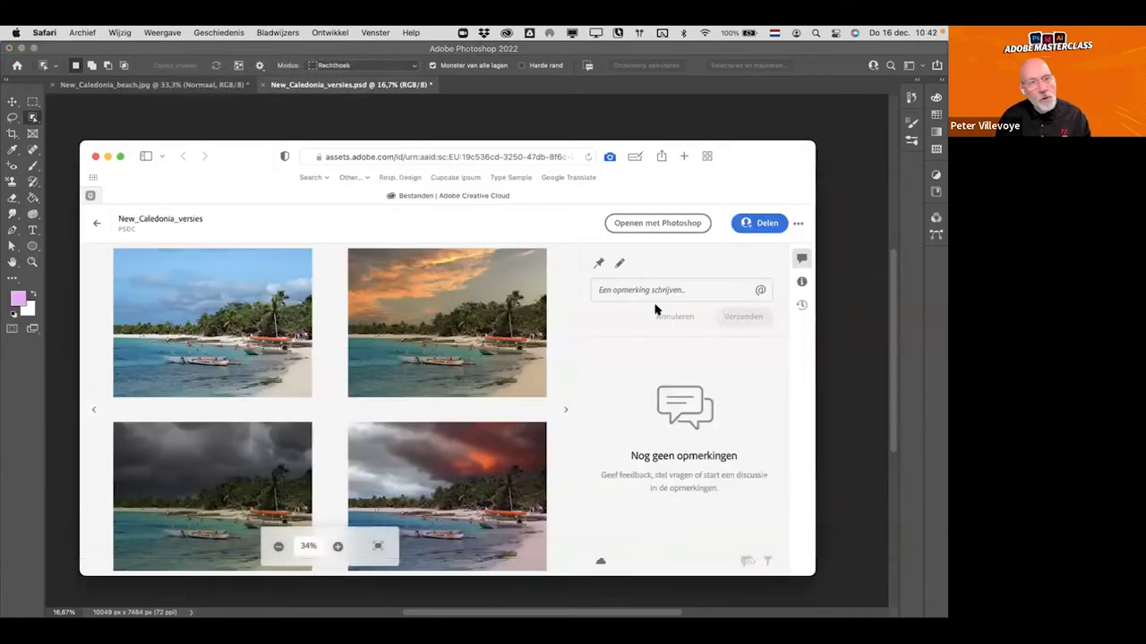
Post the comment 'Hallo mooi hoor' on the shared page and go back to Photoshop.
click(655, 290)
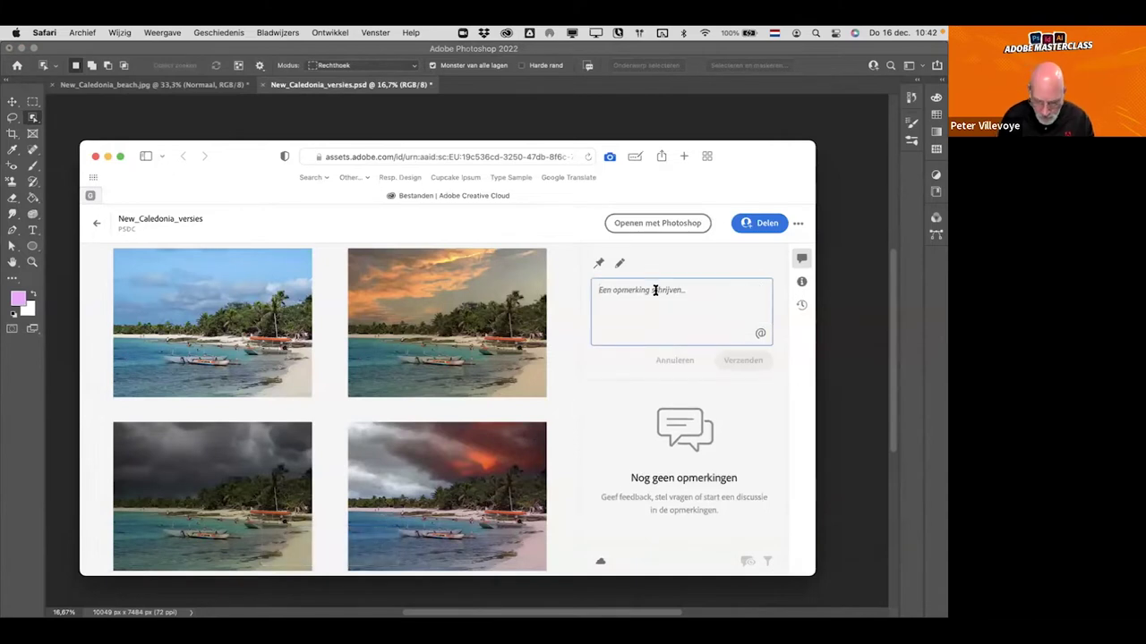
text(Hallo mooi hoo)
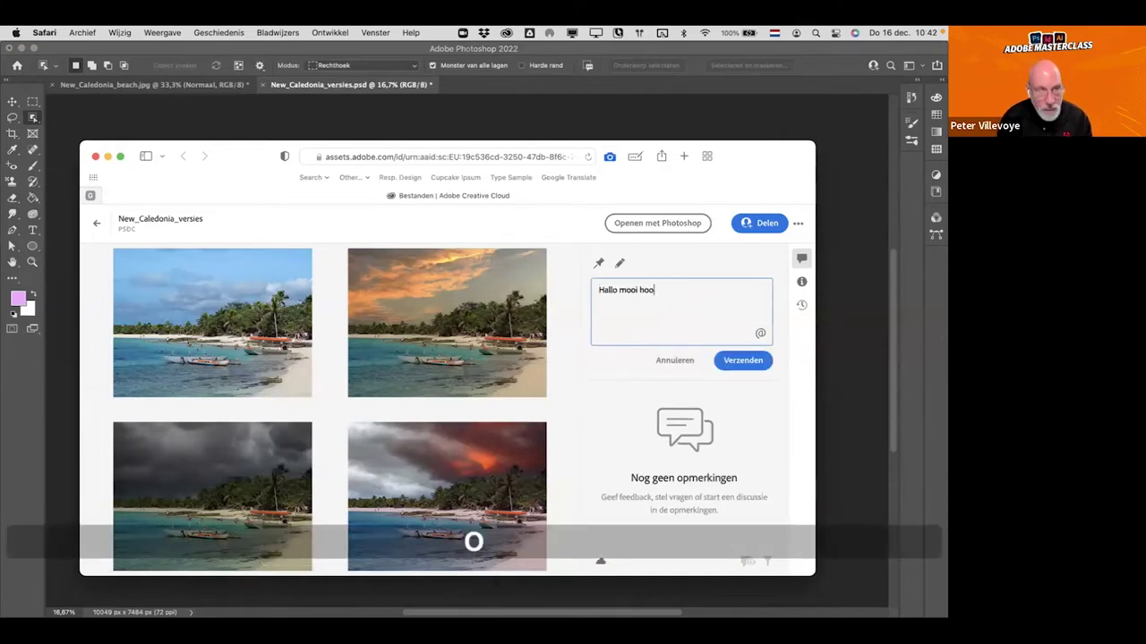
text(r)
click(730, 362)
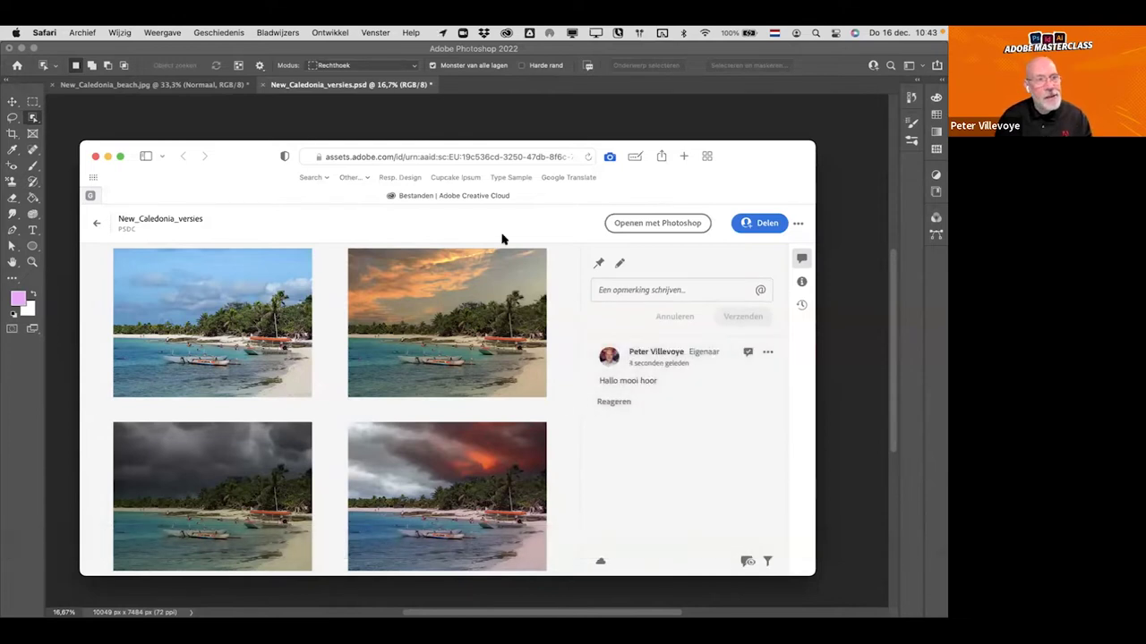
click(549, 133)
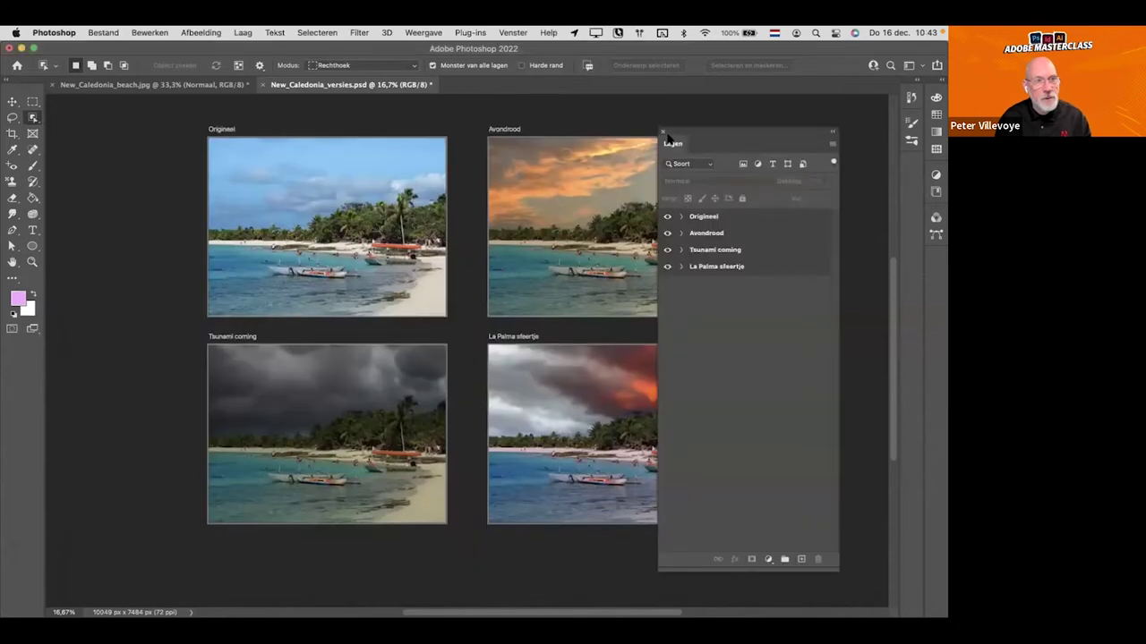
Float the Opmerkingen panel, continue the Creative Cloud save, dock it at the top, then switch to Safari.
click(664, 132)
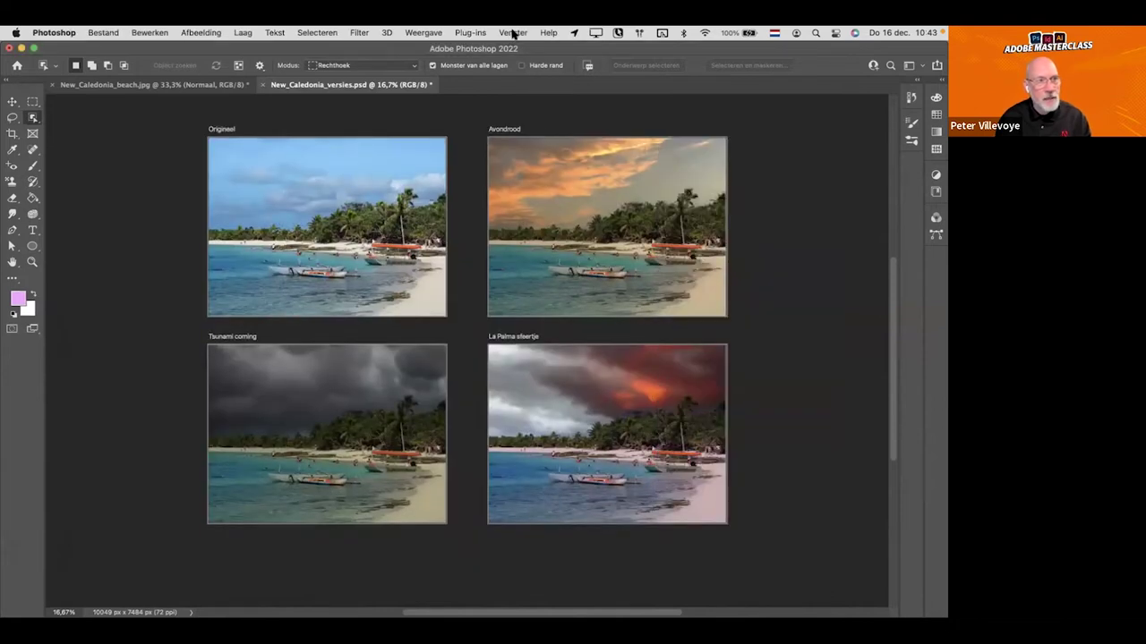
click(513, 33)
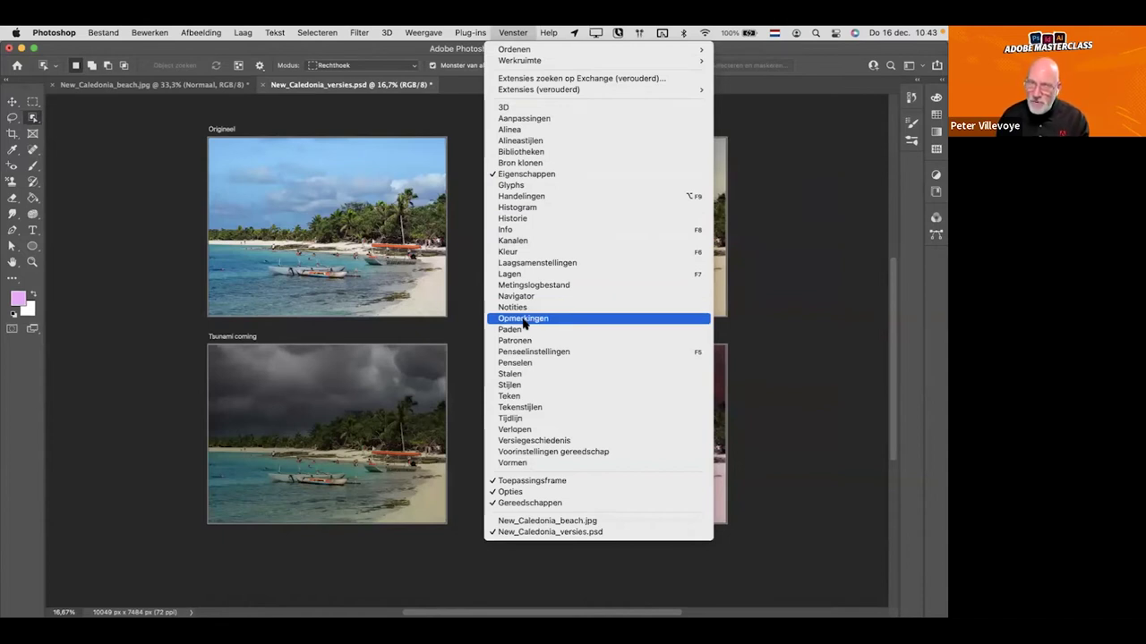
key(Escape)
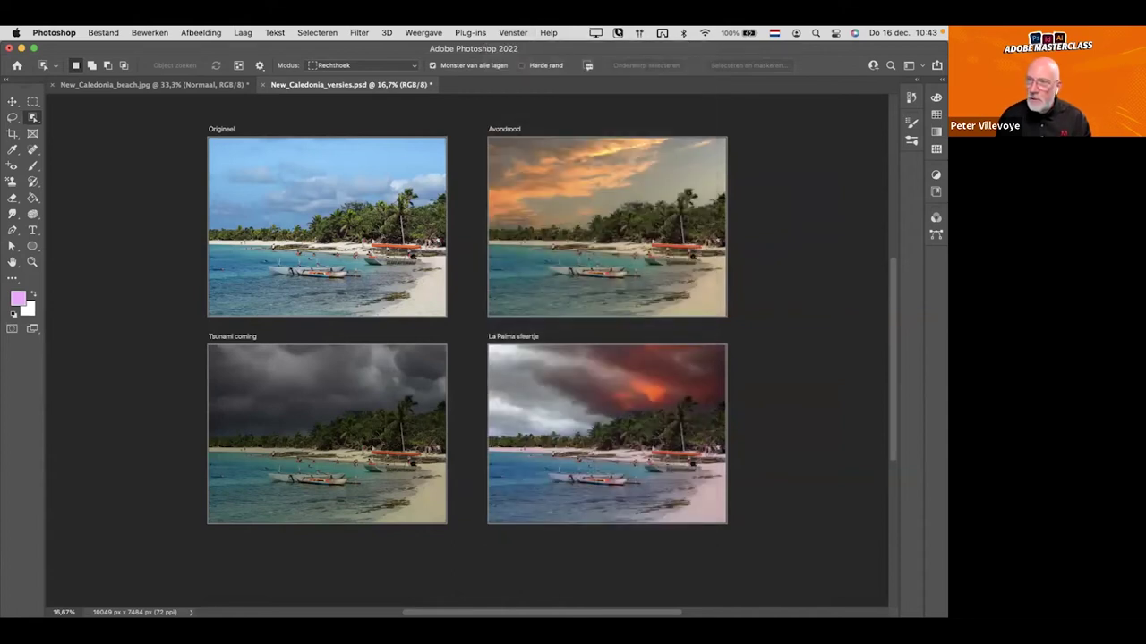
drag(756, 154, 686, 123)
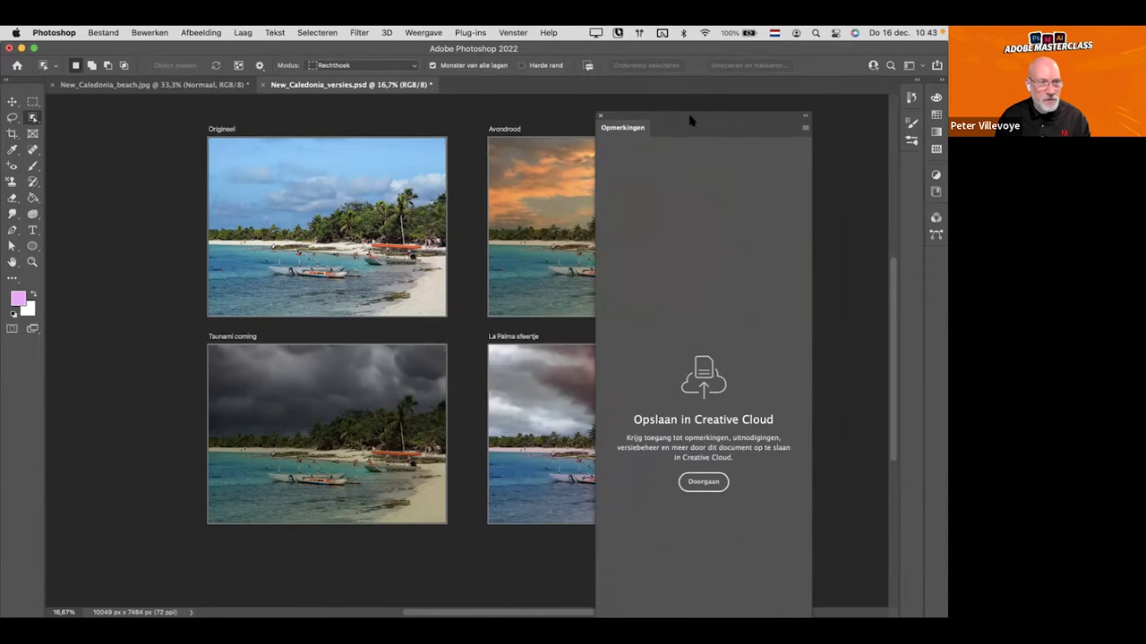
click(703, 483)
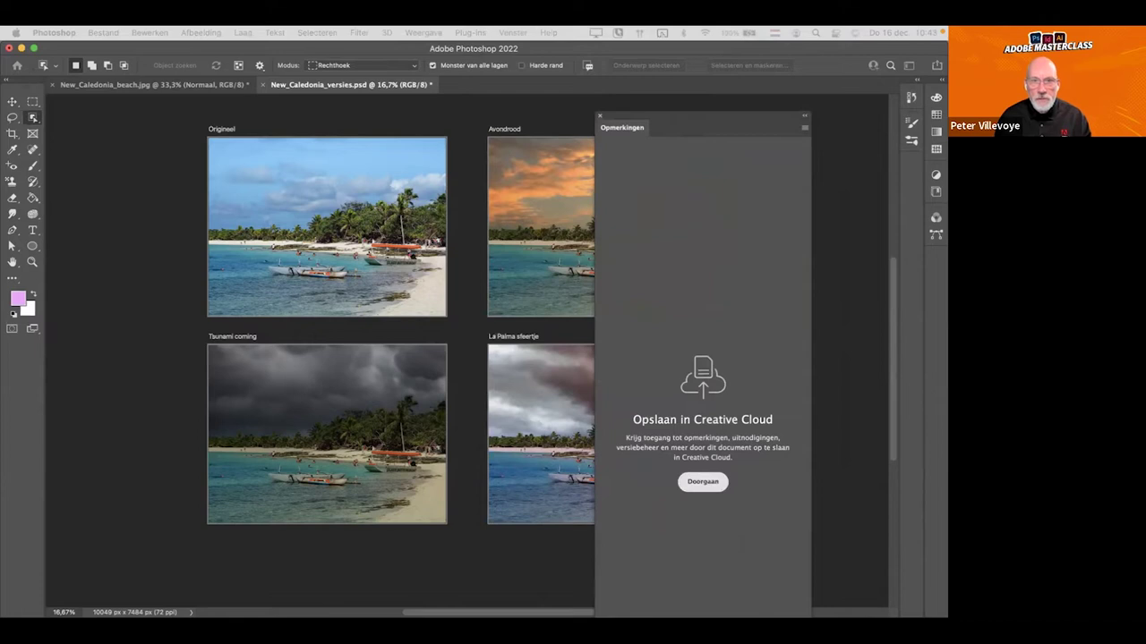
drag(646, 119, 650, 51)
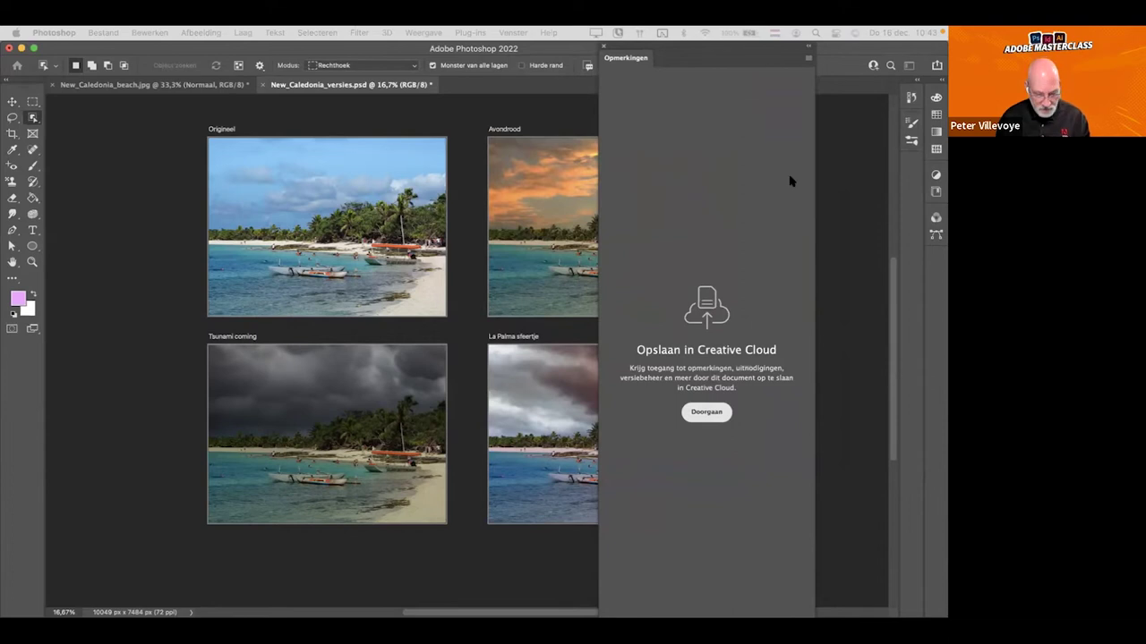
key(super)
key(super+Tab)
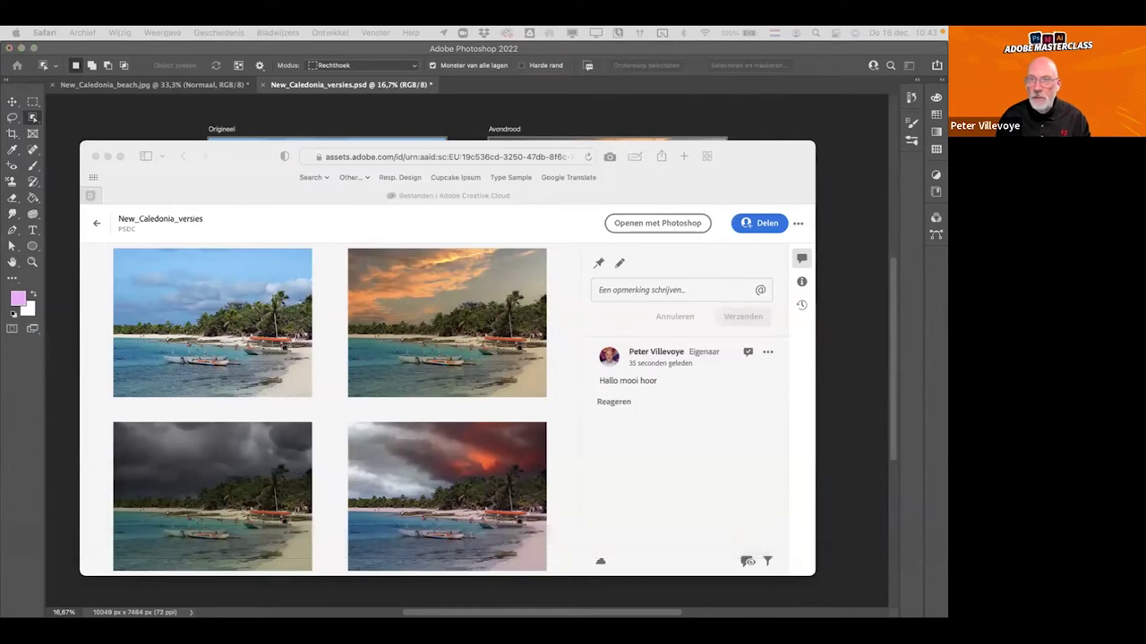
Reload the shared page in Safari, scroll through the new guest comments, then return to Photoshop.
click(742, 457)
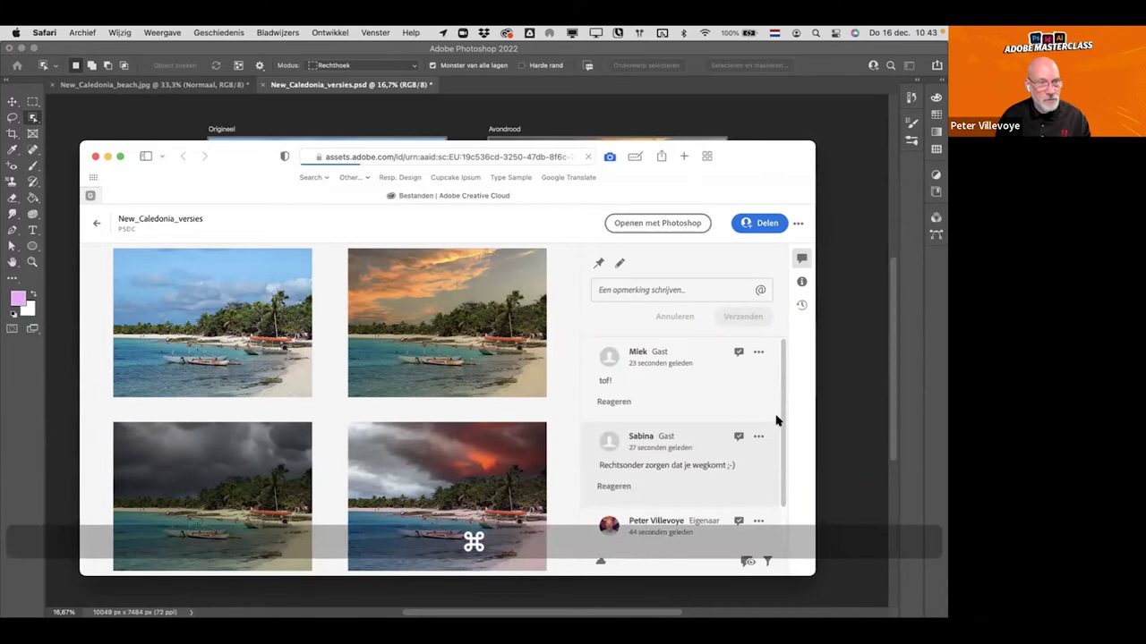
key(super+r)
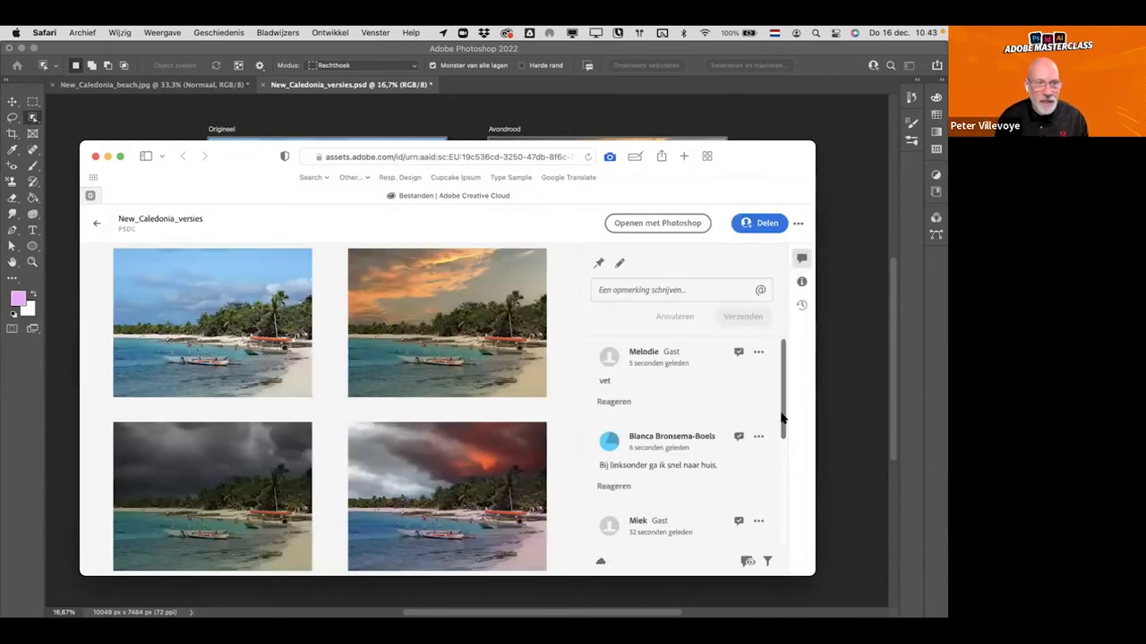
drag(781, 417, 778, 508)
scroll(779, 469, down, 4)
scroll(782, 430, up, 4)
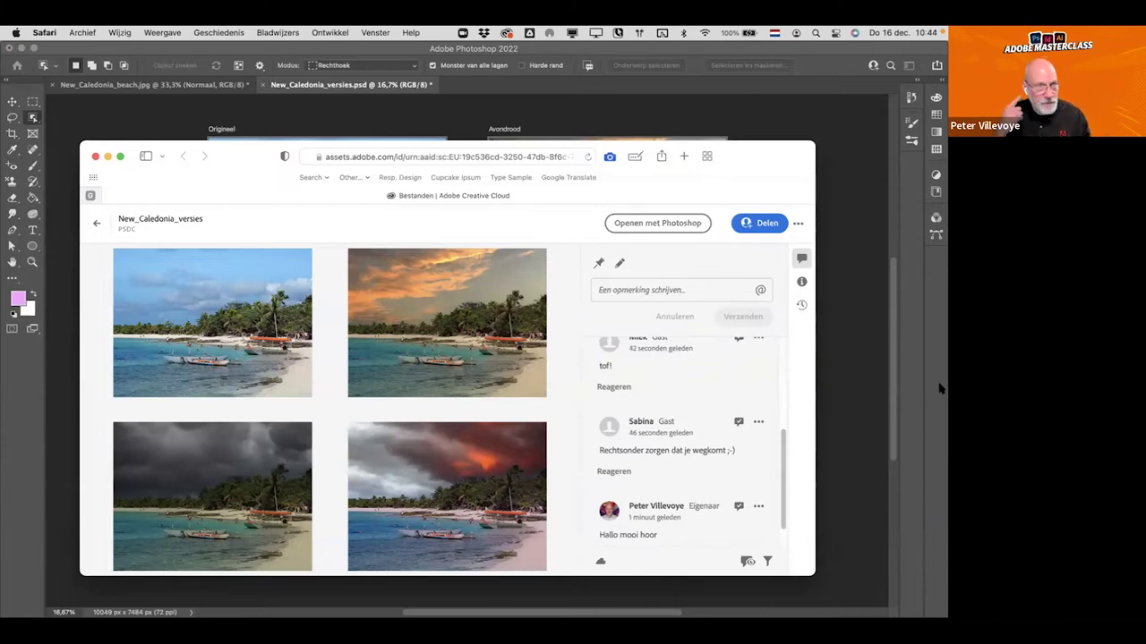
click(824, 475)
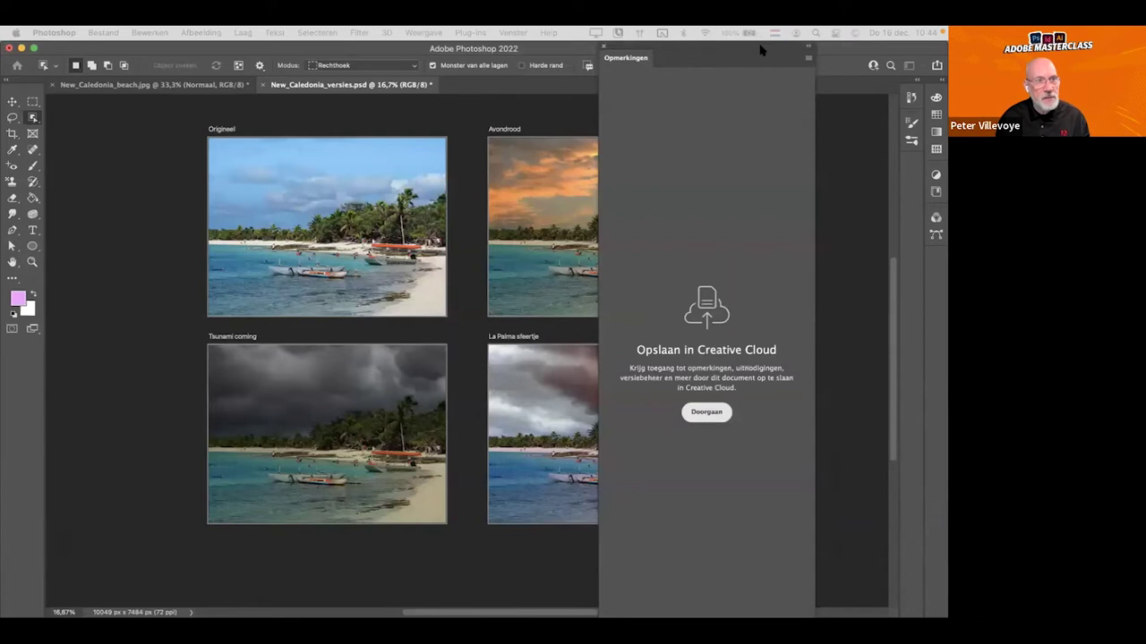
Close and reopen the Opmerkingen panel, float it leftward over the images, then switch to Safari.
click(723, 46)
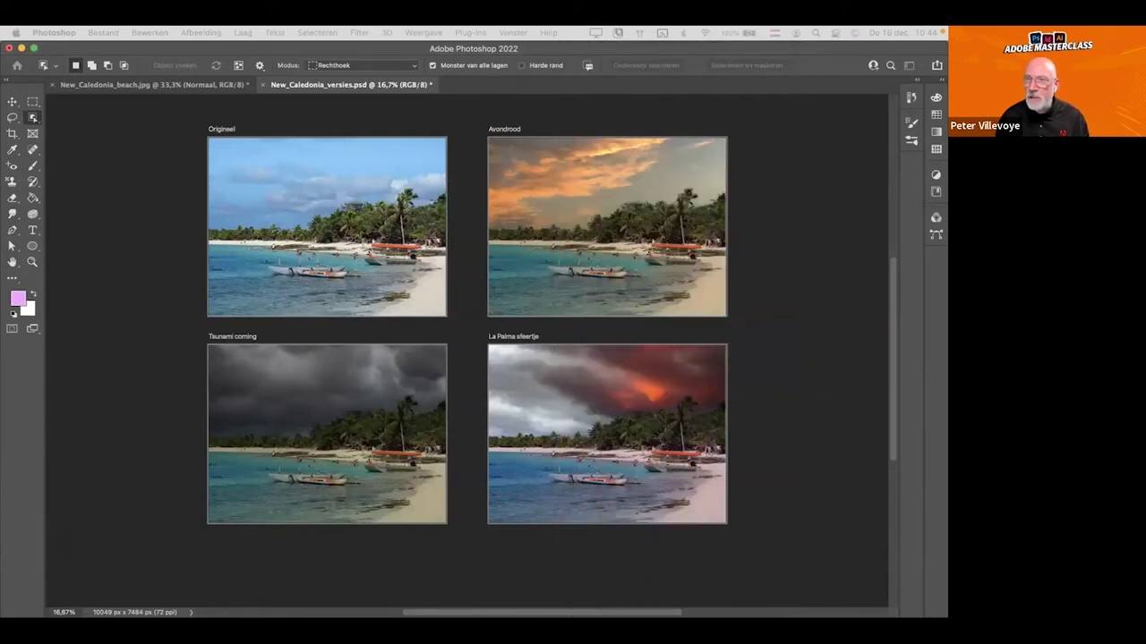
click(936, 217)
drag(886, 188, 724, 187)
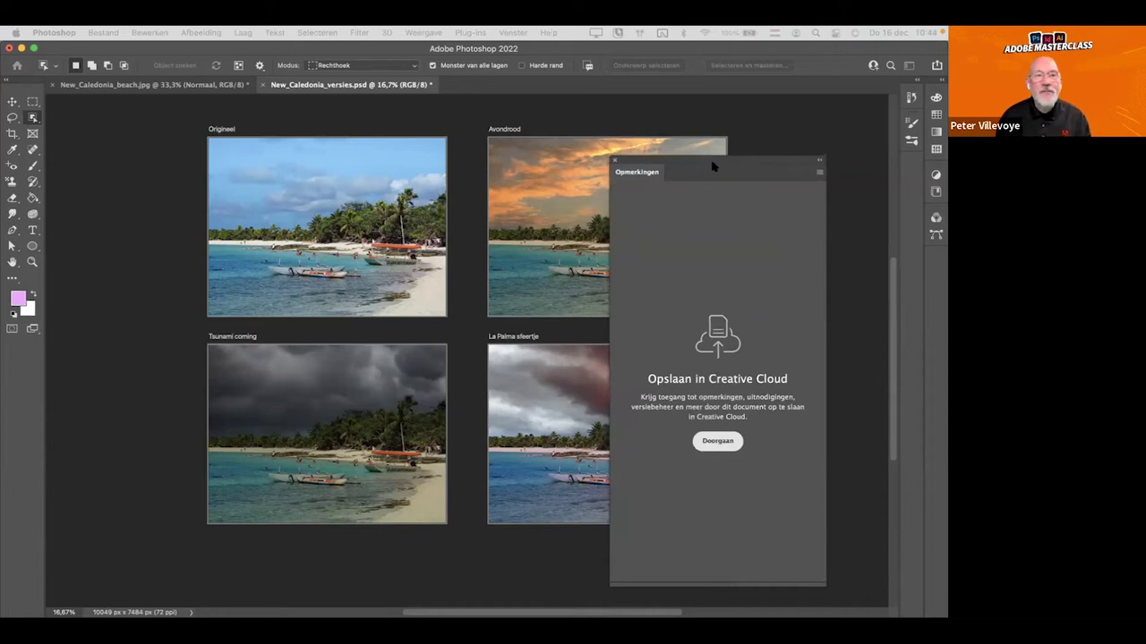
click(615, 159)
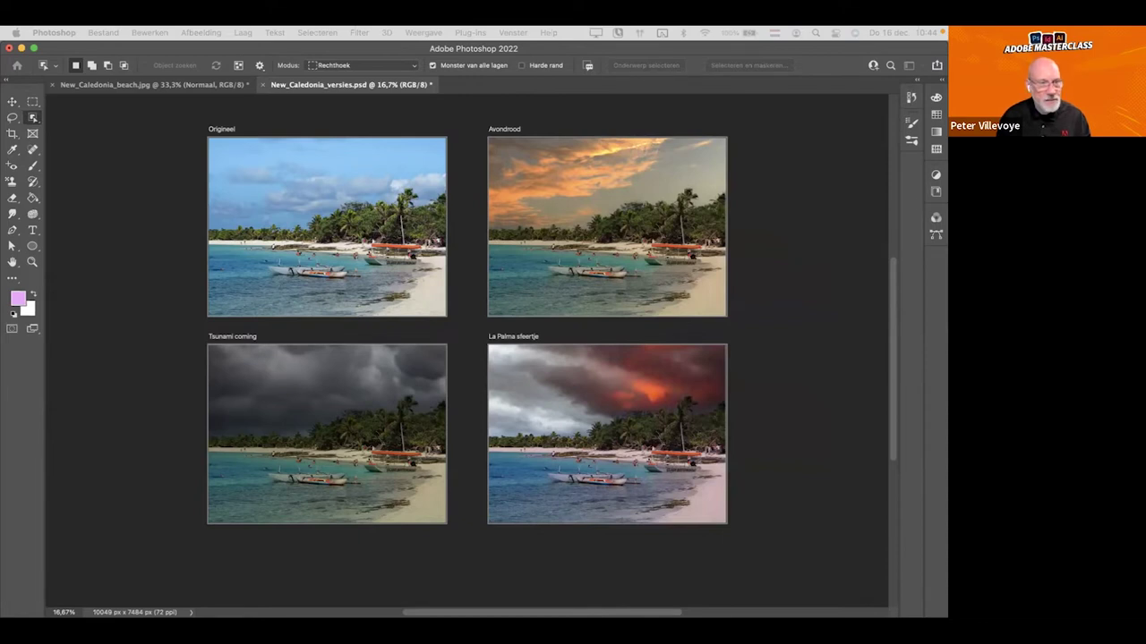
drag(758, 146, 689, 152)
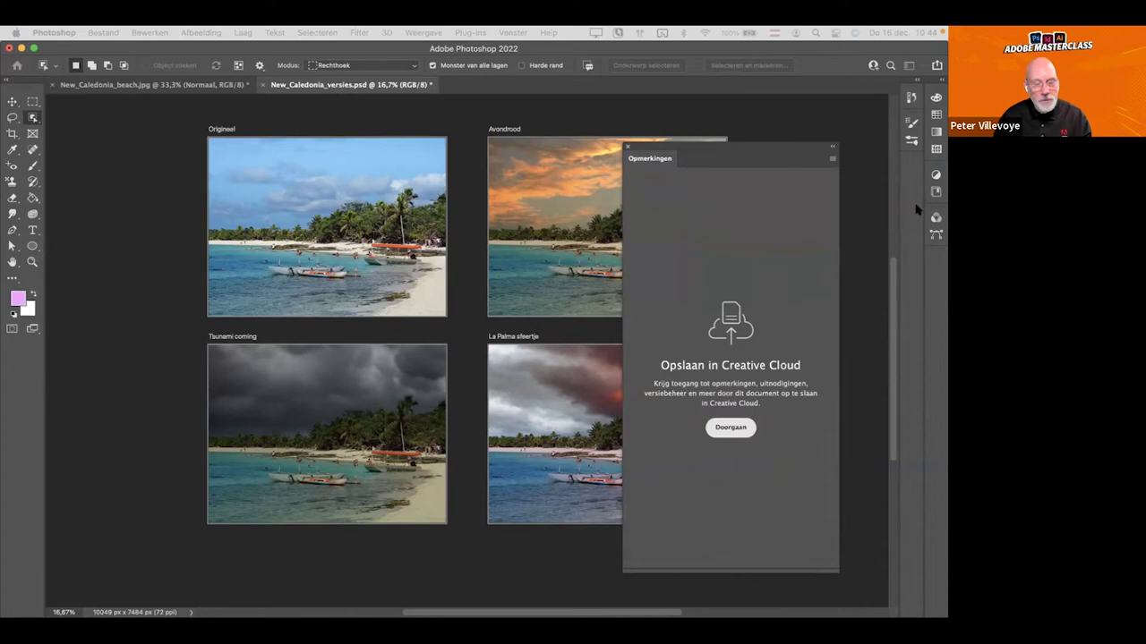
key(super)
key(super+Tab)
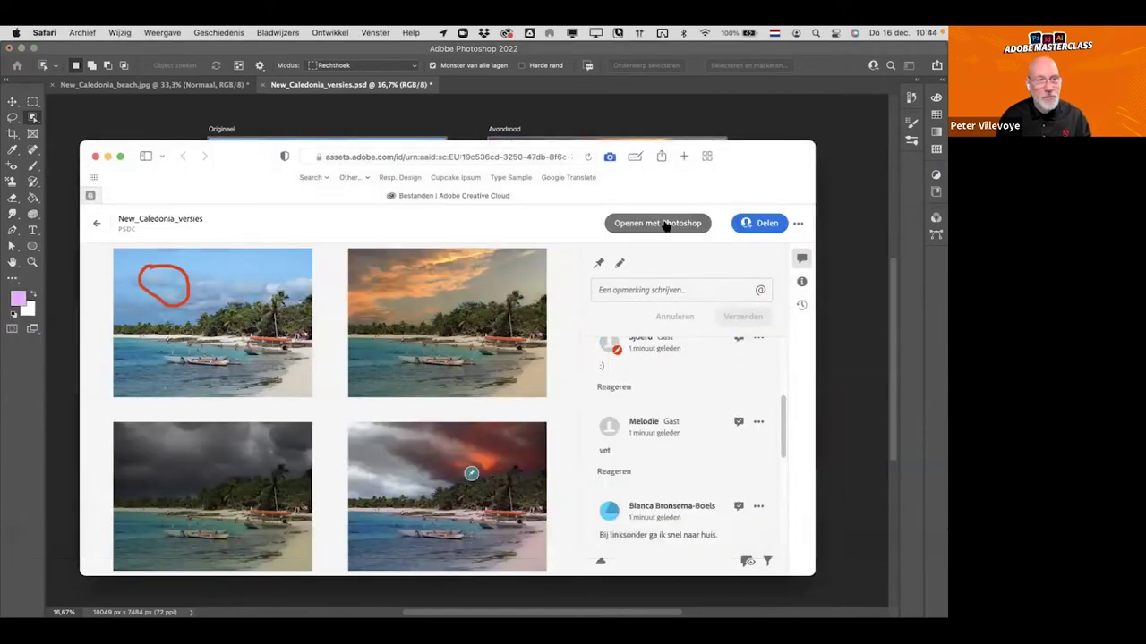
Use 'Openen met Photoshop' with 'Sta toe' twice to launch New_Caledonia_versies in Photoshop.
click(664, 224)
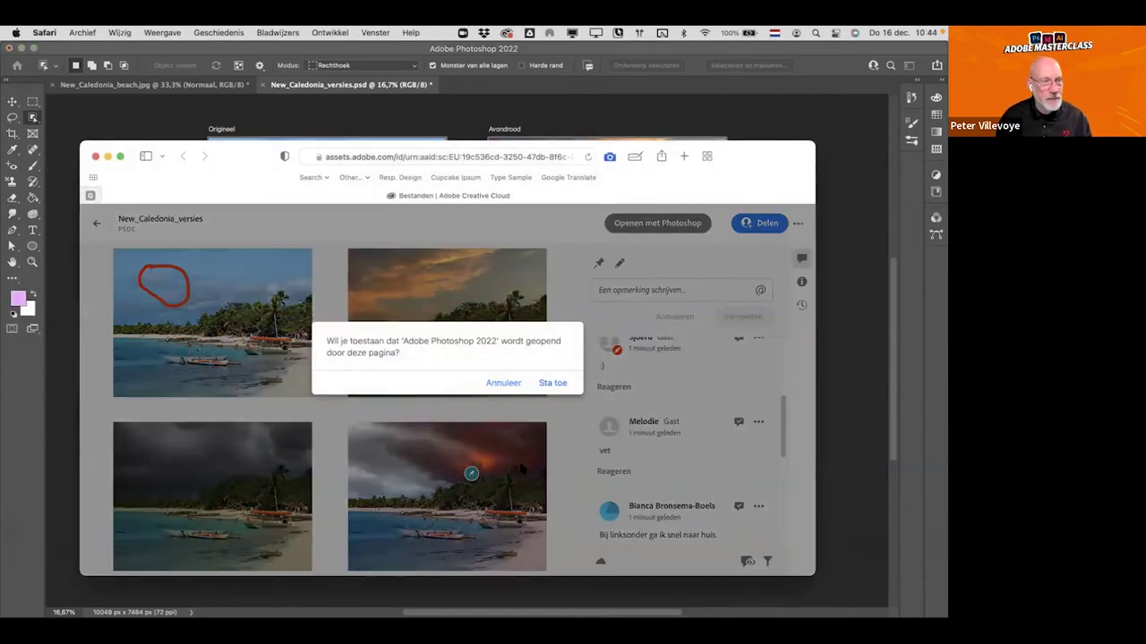
click(552, 383)
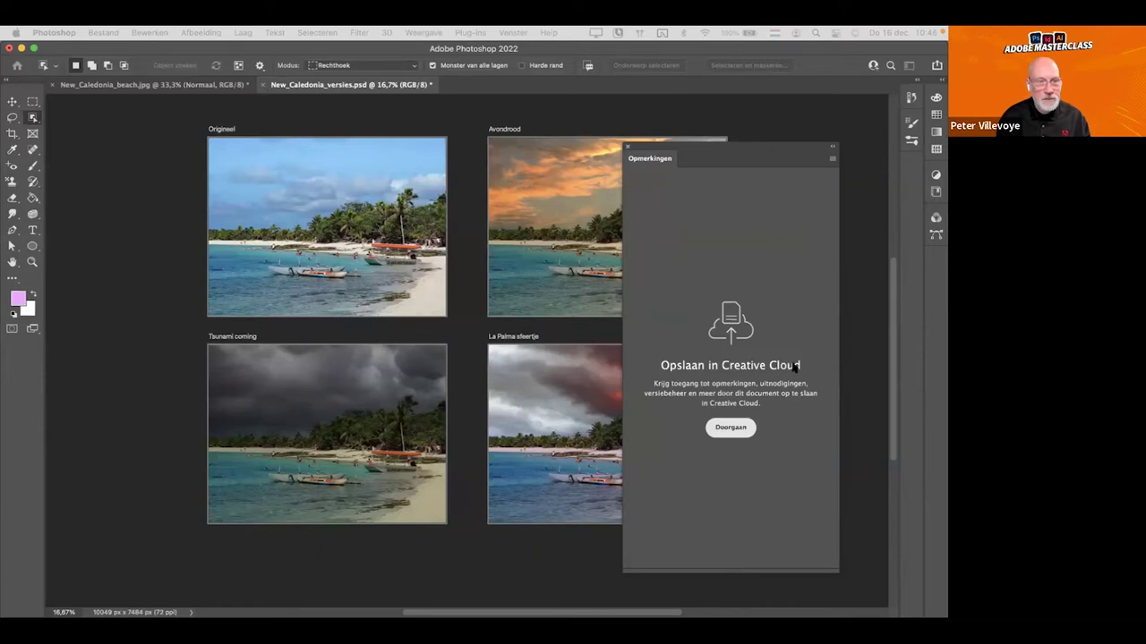
key(super+Tab)
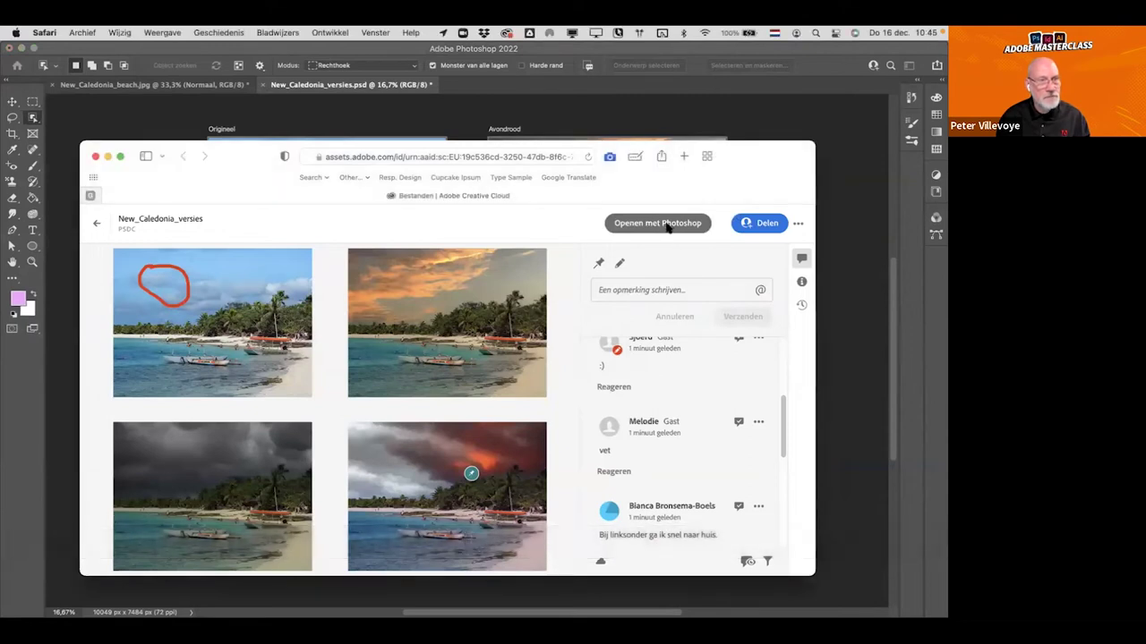
click(667, 224)
click(550, 383)
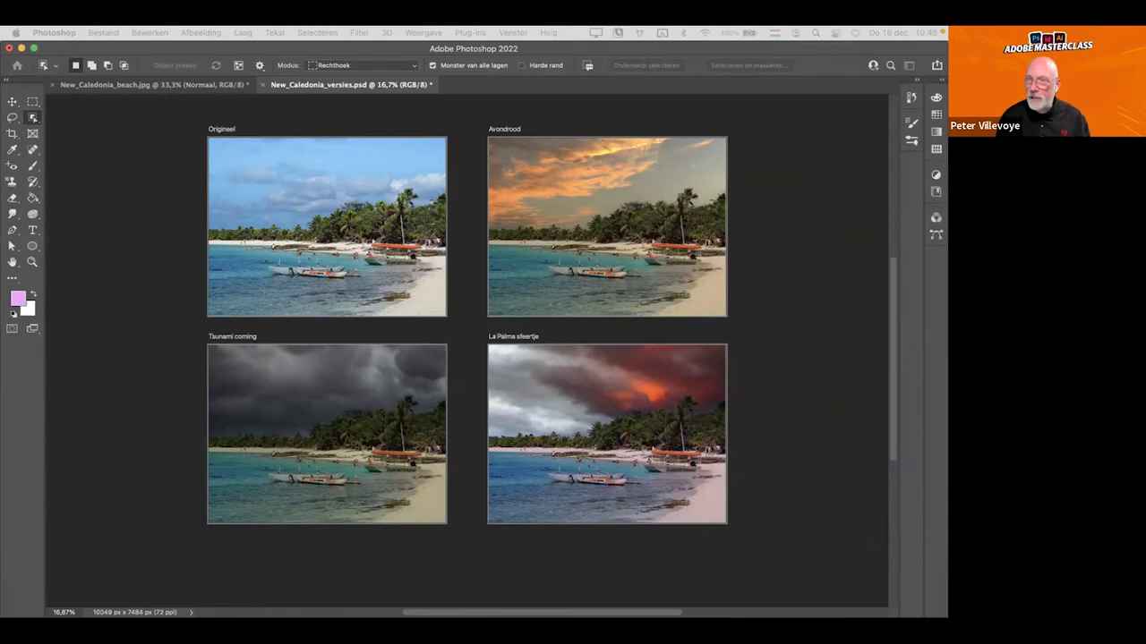
Drag the Opmerkingen panel over the right-hand images and switch to InDesign.
drag(653, 145, 771, 170)
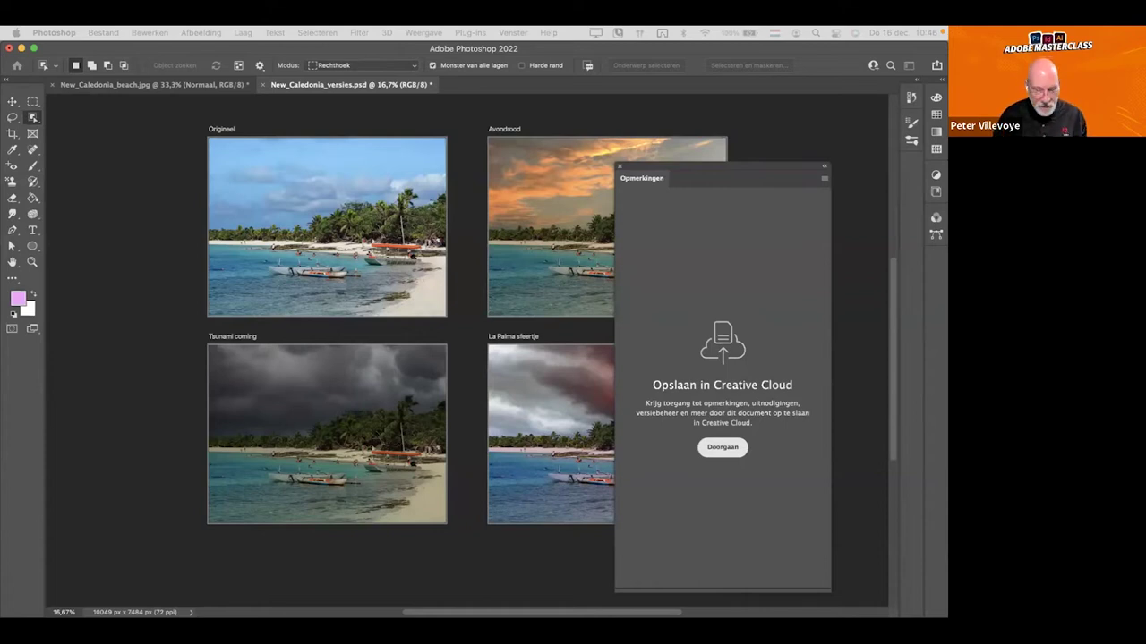
key(super+Tab)
key(super+Tab)
key(super+Tab)
key(super+Tab)
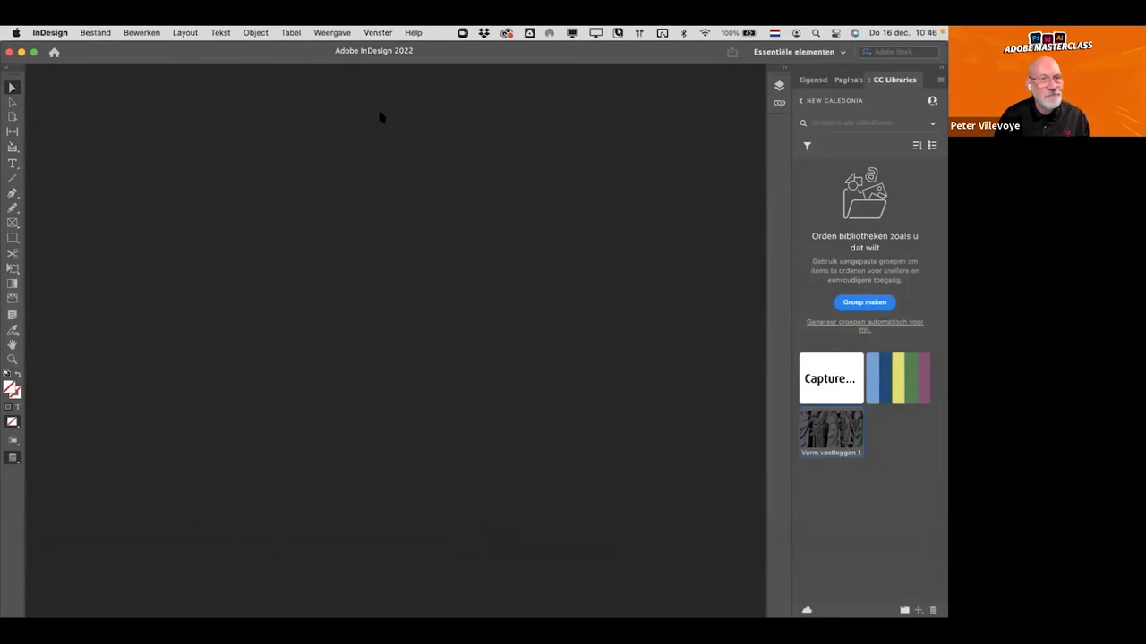
Check the Publish Online-dashboard entry in InDesign's Bestand menu, then return to Photoshop.
click(95, 32)
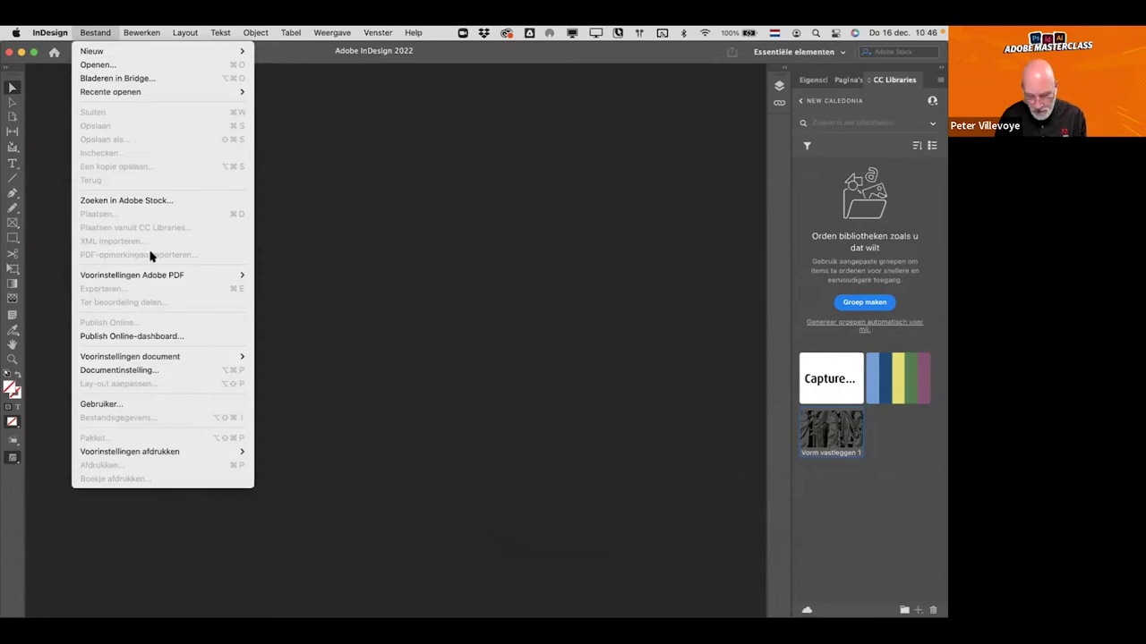
key(F6)
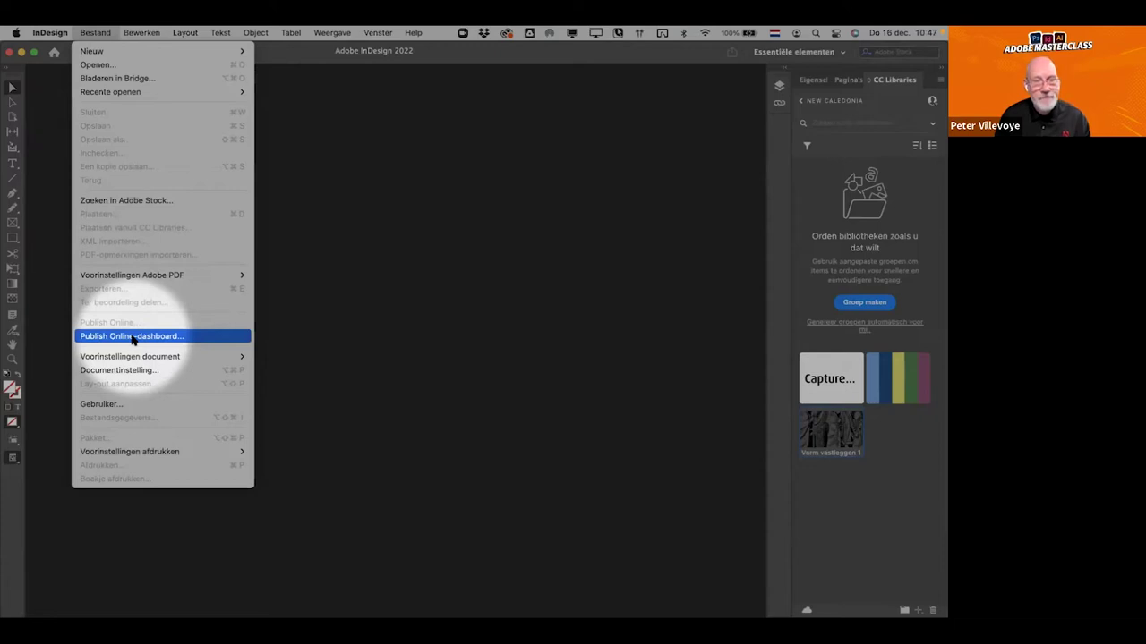
click(477, 333)
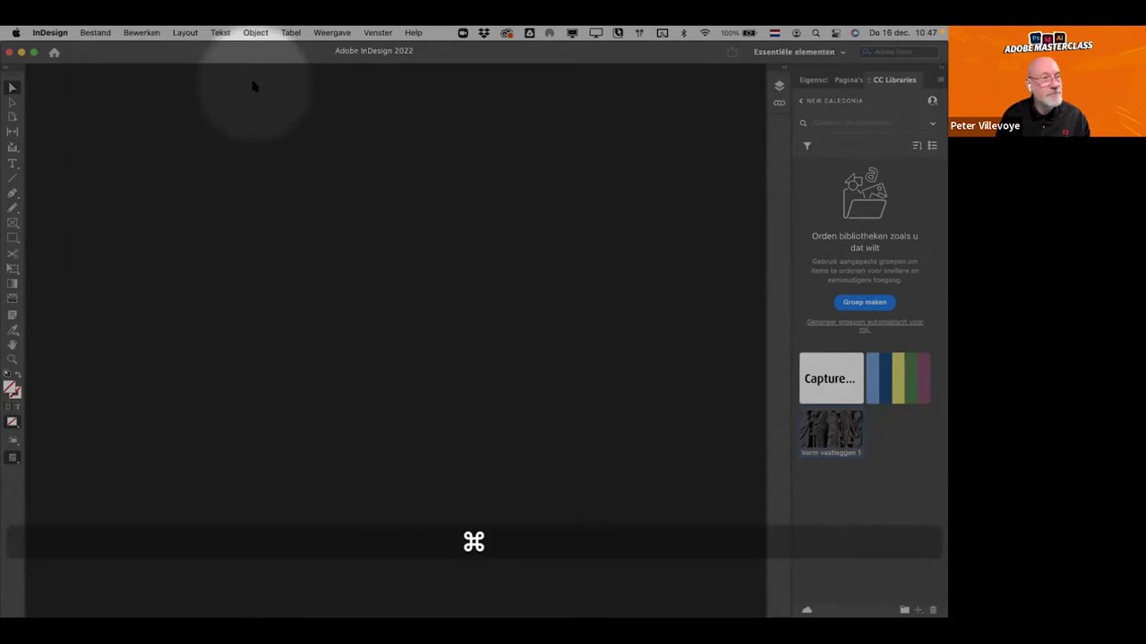
key(super+Tab)
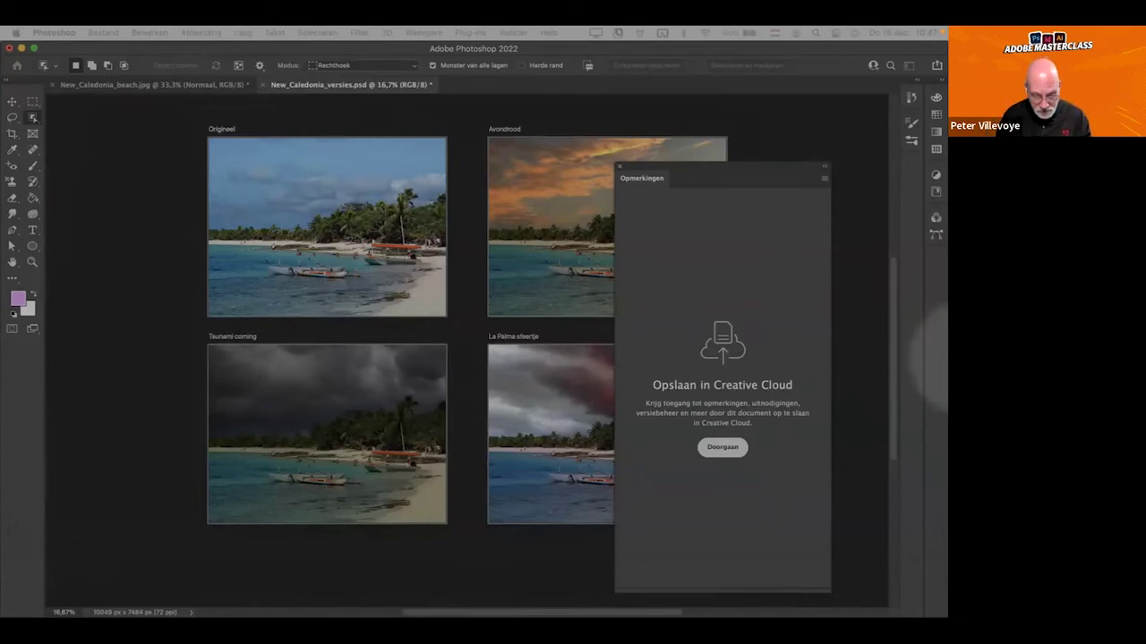
Bring Photoshop back to the front and toggle its panels with F7 and F6.
key(super+Tab)
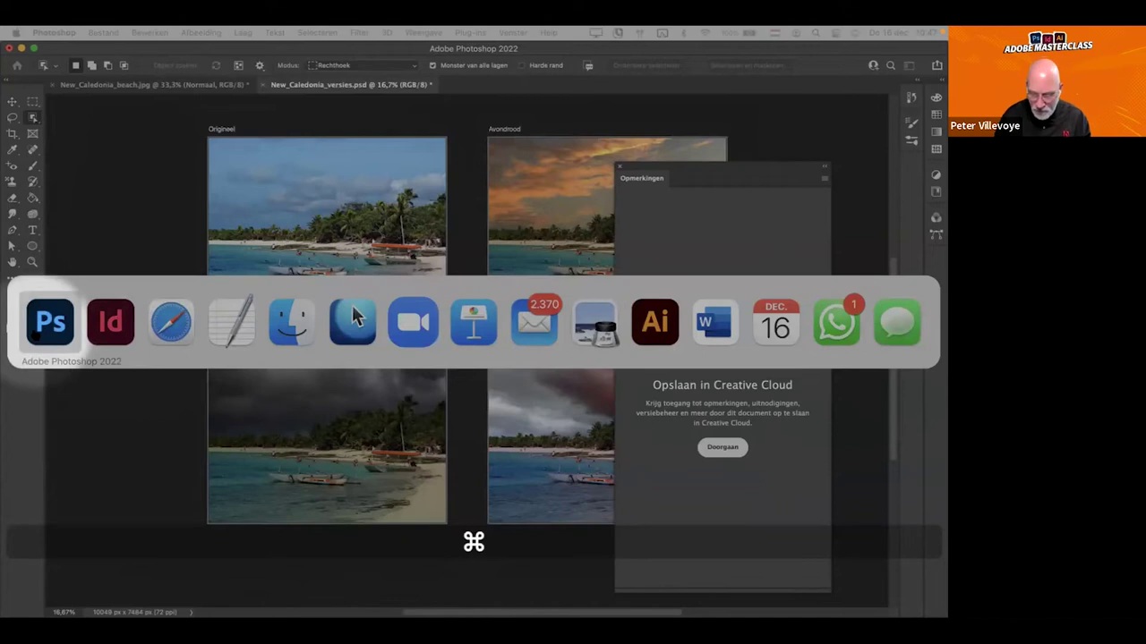
click(34, 331)
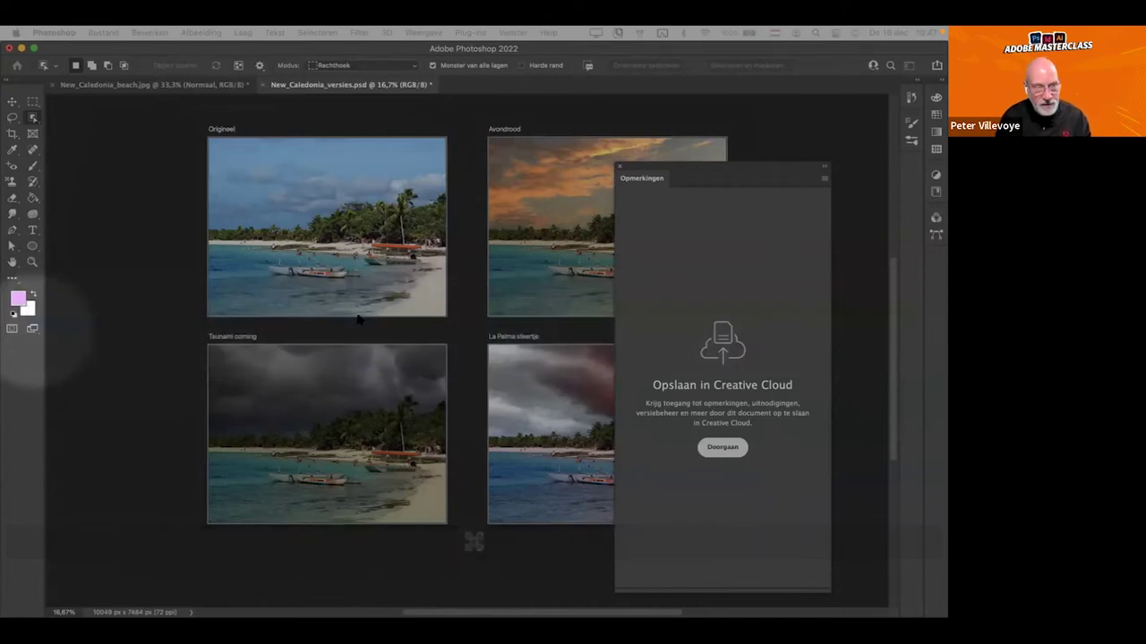
key(F7)
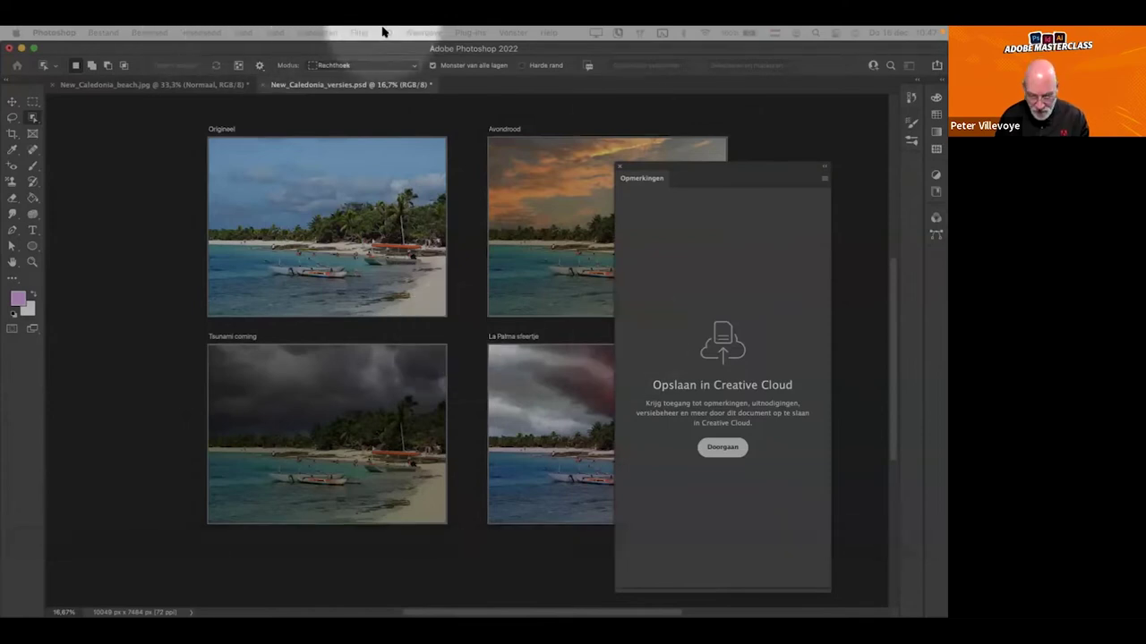
key(F6)
Show the Layers panel via Venster > Lagen and move the Opslaan in Creative Cloud dialog higher.
click(514, 32)
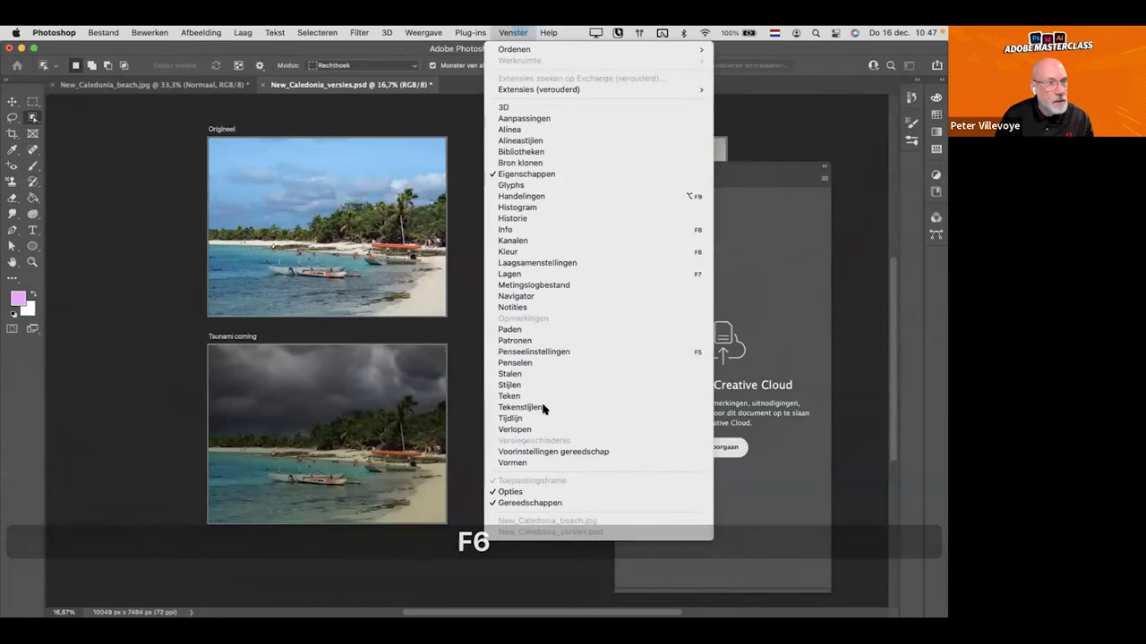
click(550, 274)
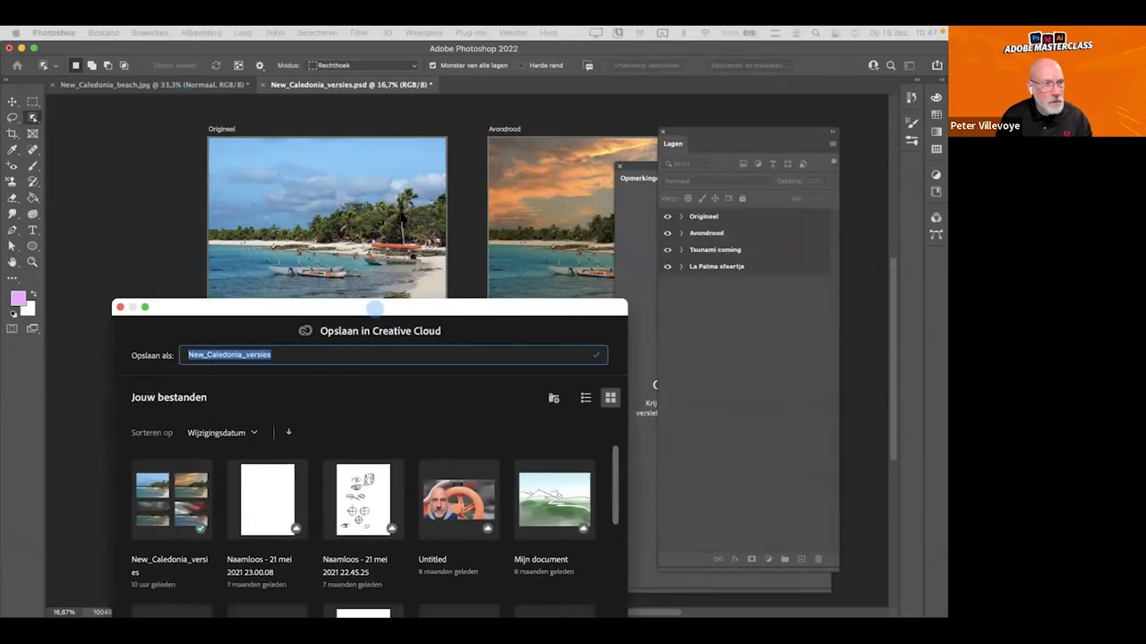
drag(386, 309, 409, 182)
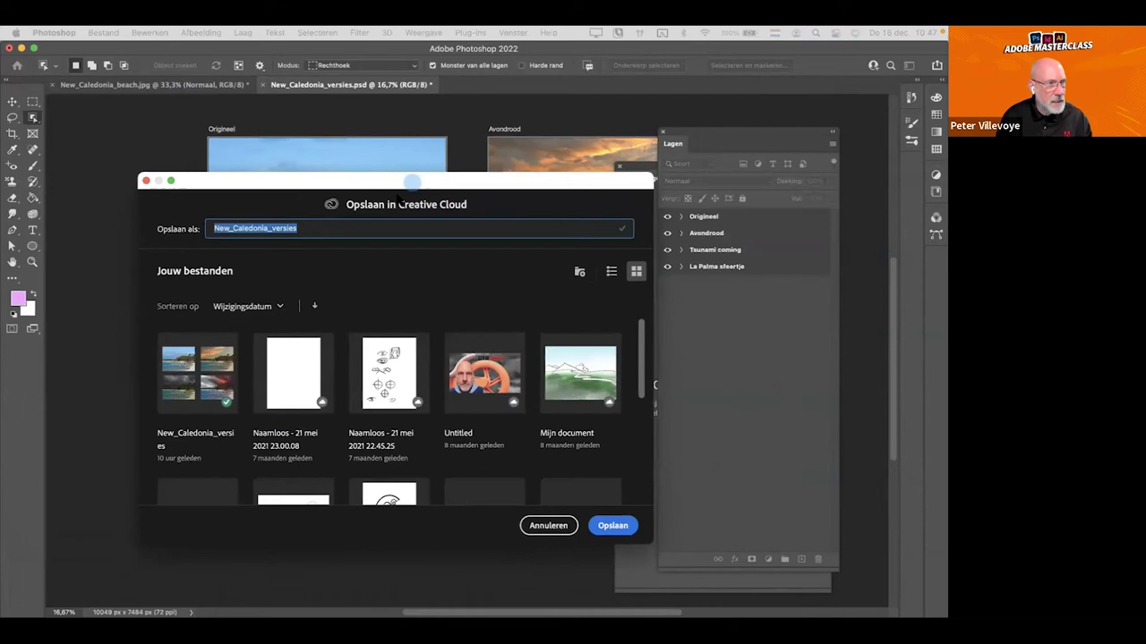
Cancel the Creative Cloud save and move the Opmerkingen panel aside to reveal the layers.
click(530, 525)
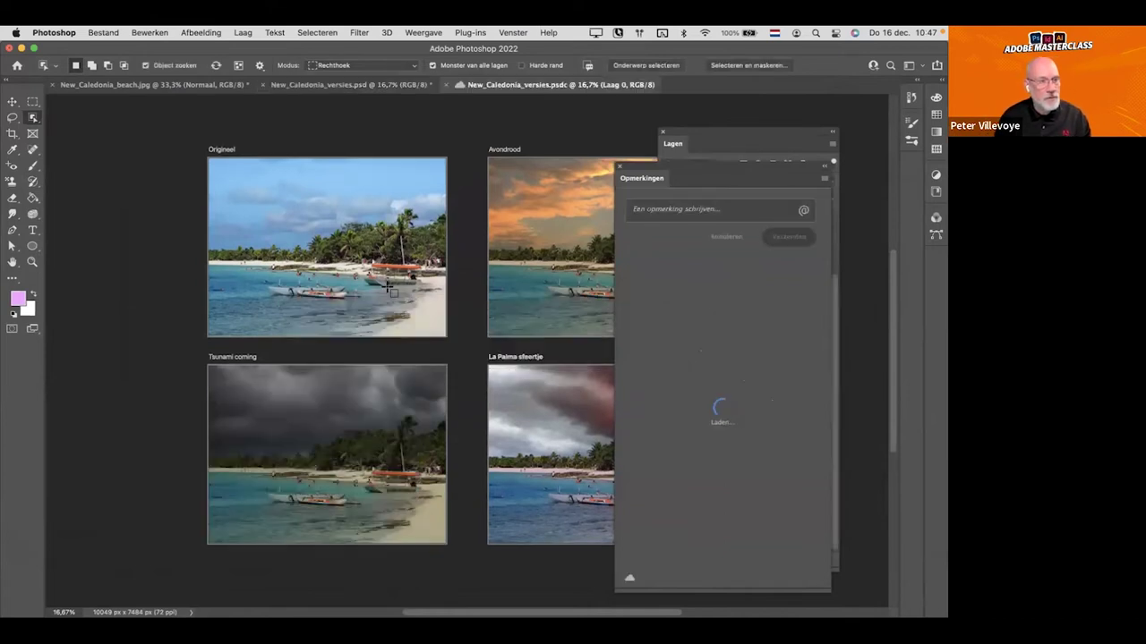
scroll(723, 348, down, 10)
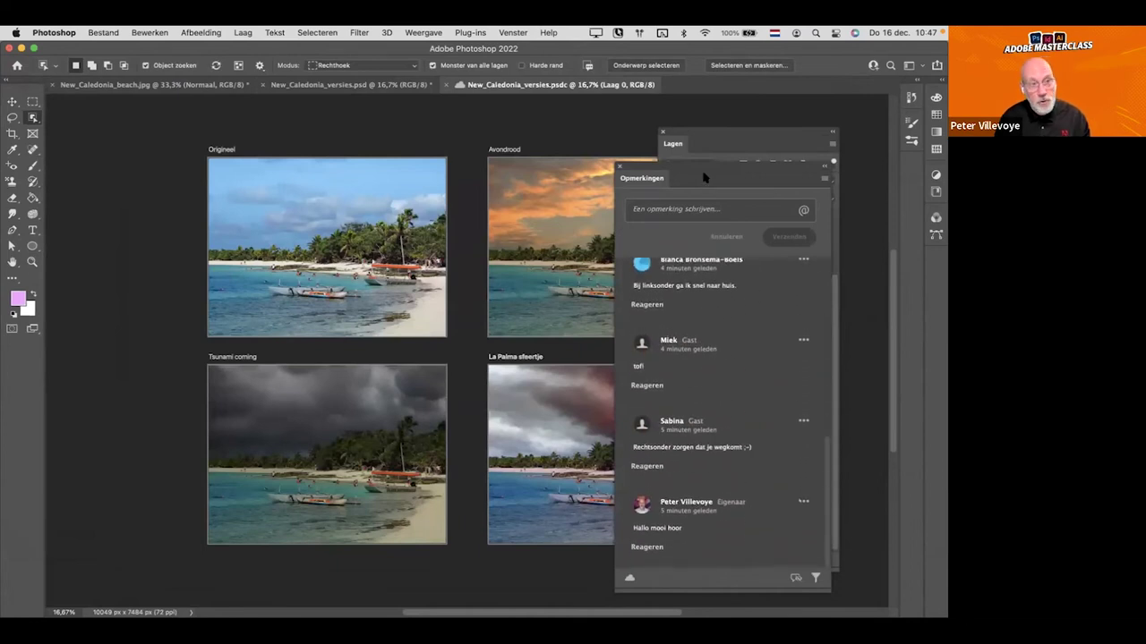
drag(703, 173, 176, 183)
drag(172, 143, 168, 141)
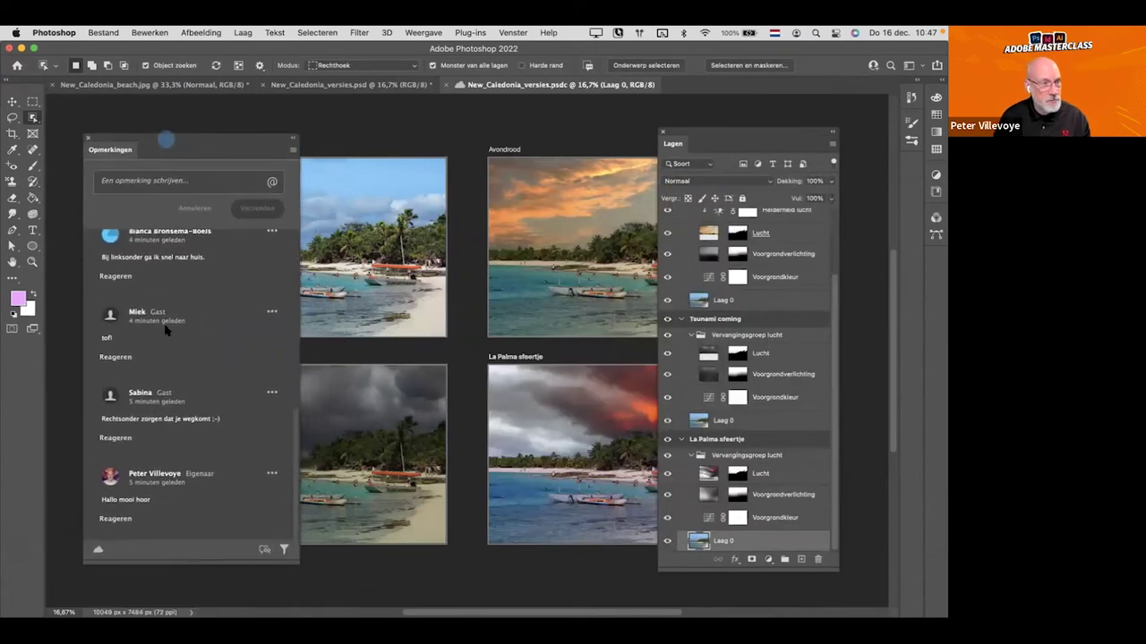
Reposition the comments over the middle of the images and switch to New_Caledonia_beach.jpg.
scroll(230, 462, up, 3)
scroll(230, 463, up, 5)
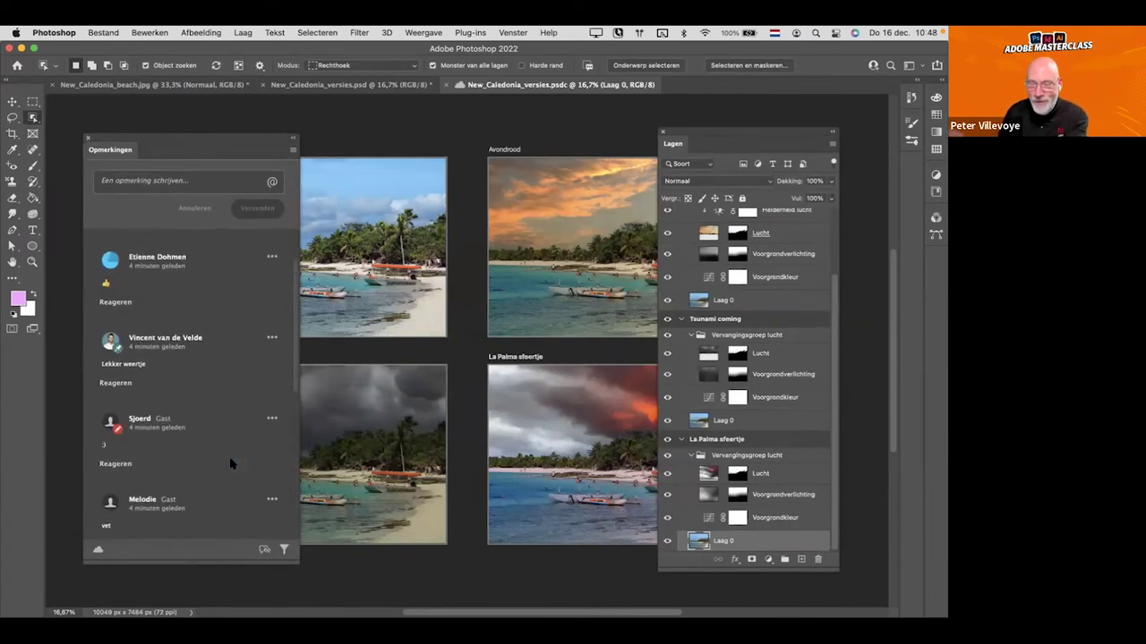
scroll(230, 463, down, 10)
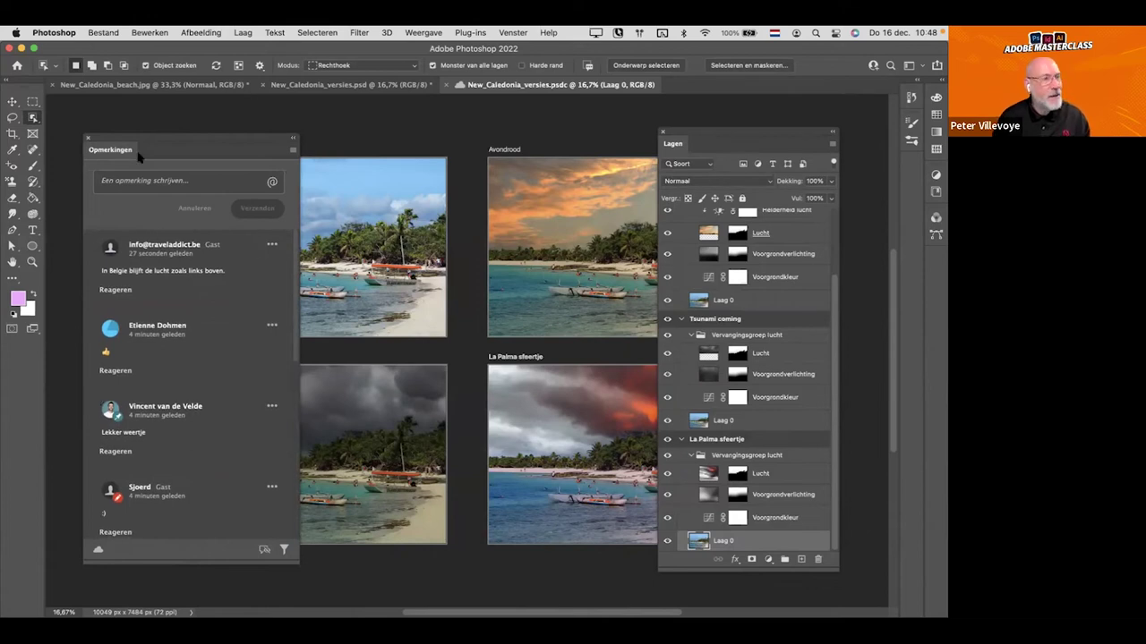
drag(126, 140, 433, 135)
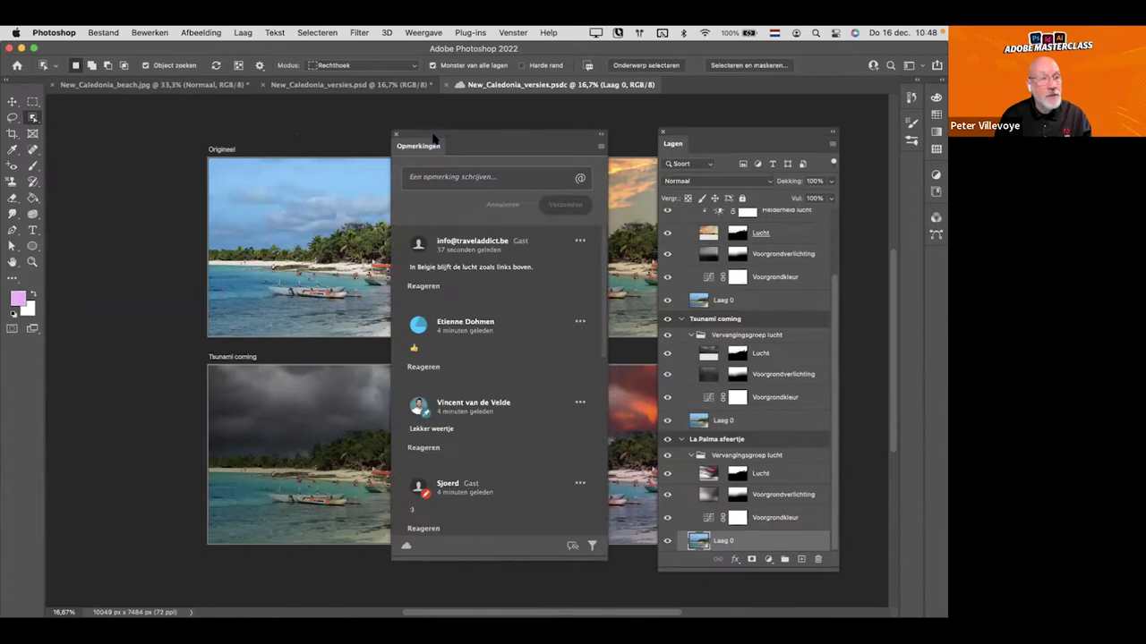
key(super+grave)
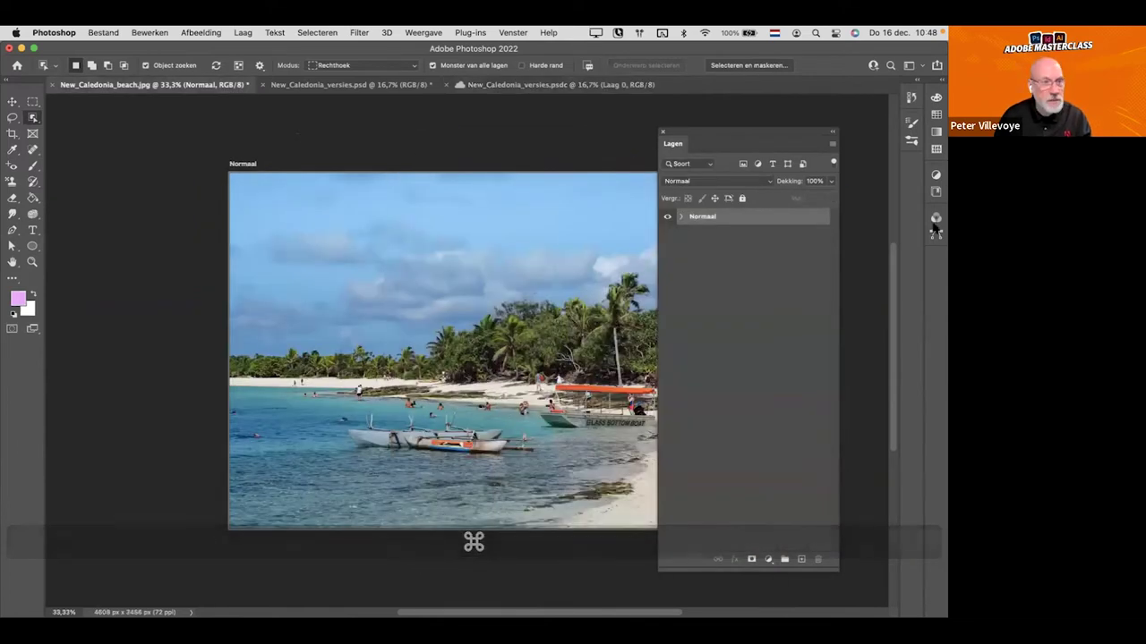
Expand the Normaal layer group and check whether Bewerken > Luchtvervanging is available.
click(681, 217)
click(725, 329)
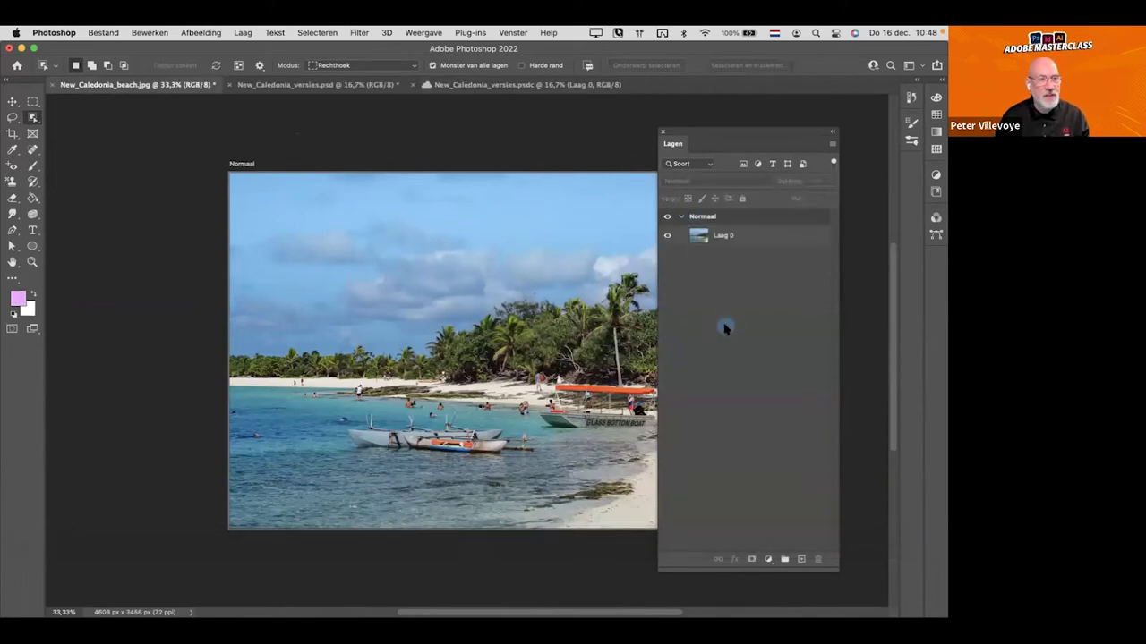
click(162, 33)
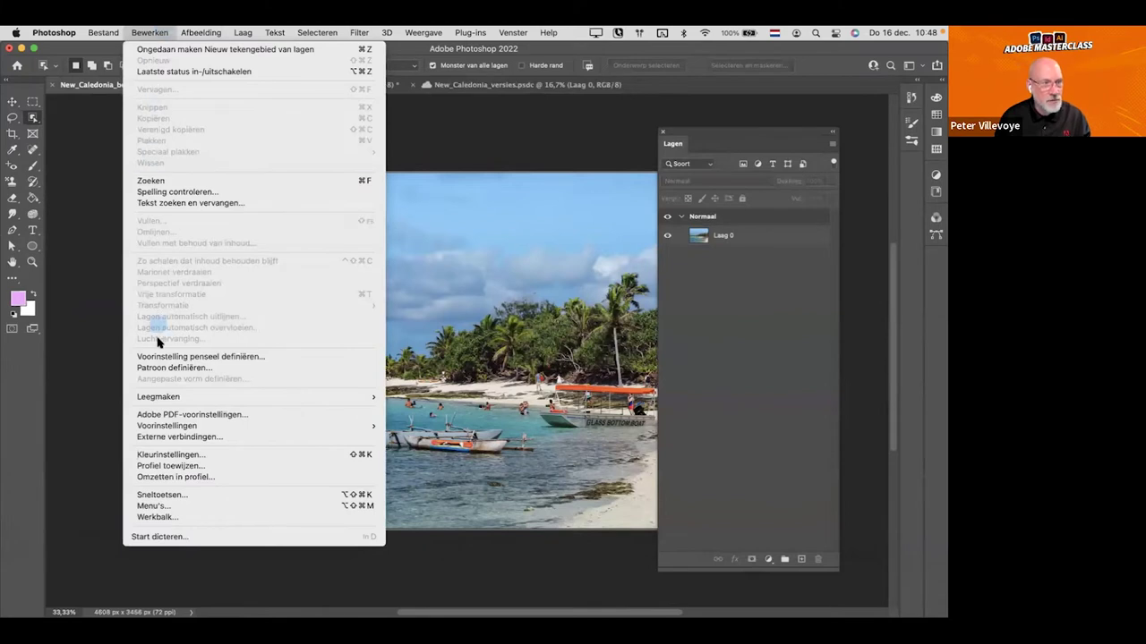
click(143, 33)
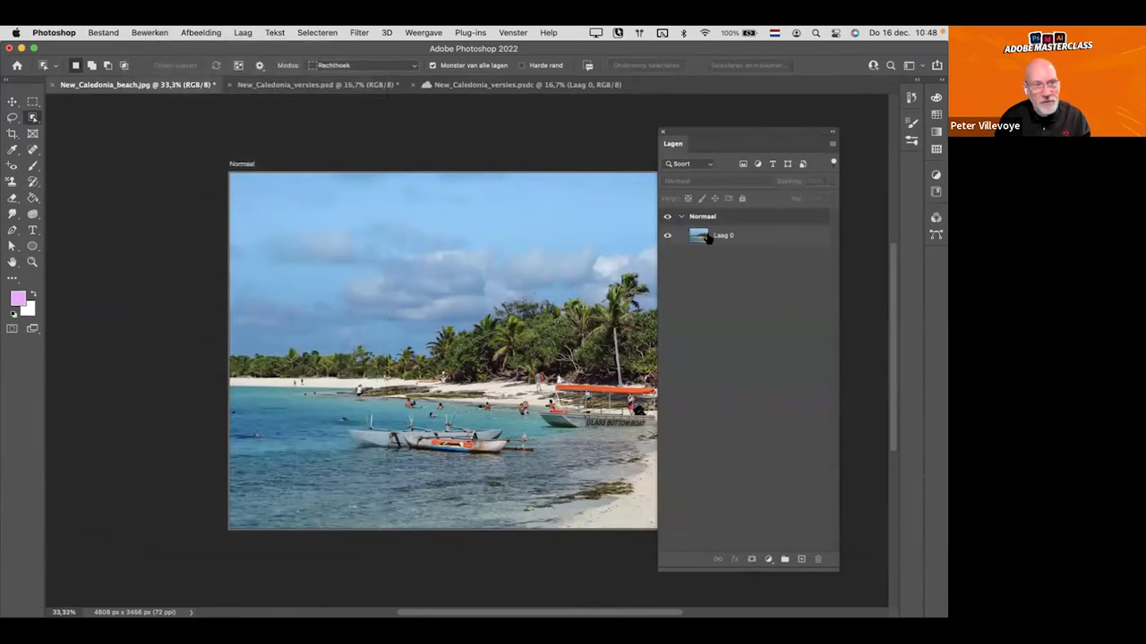
Select the Laag 0 photo layer and confirm Luchtvervanging is now enabled.
click(707, 237)
click(153, 32)
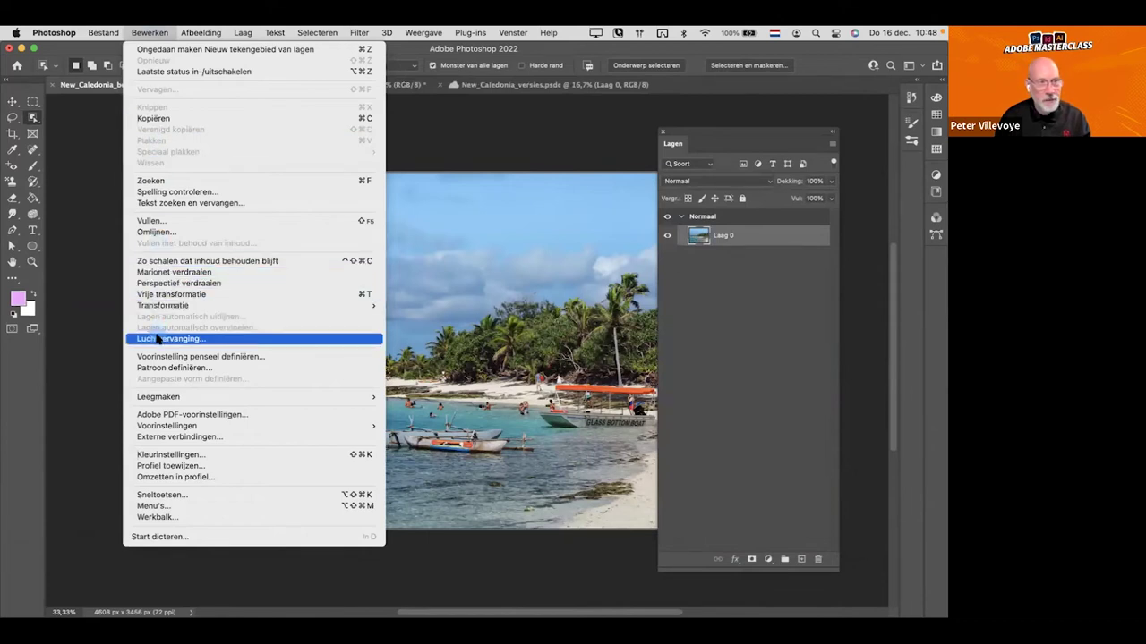
click(158, 32)
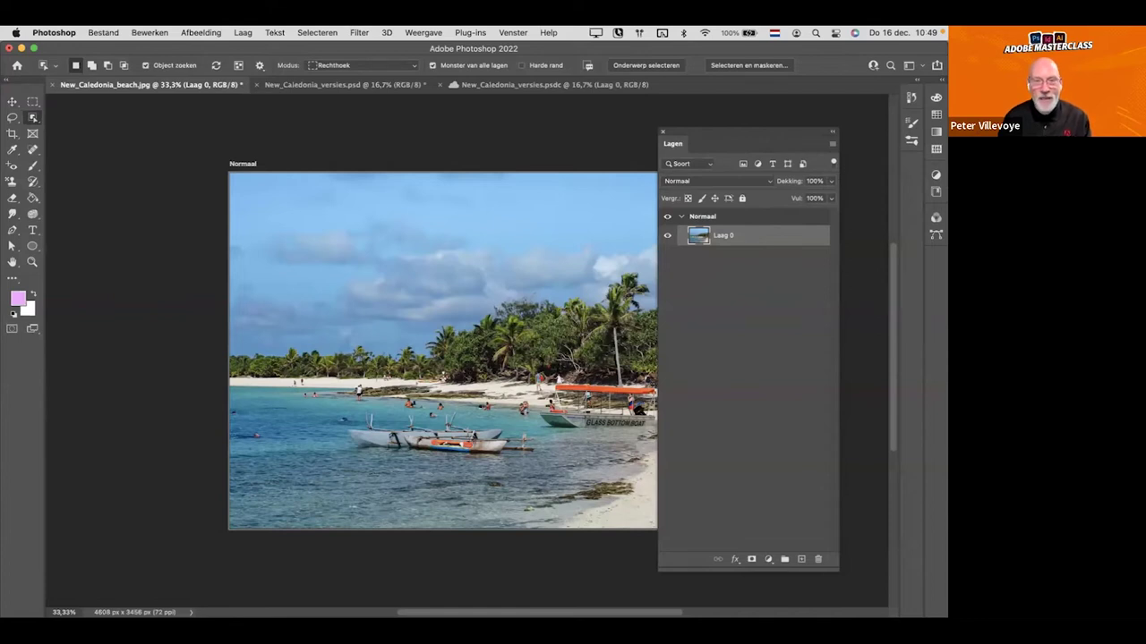
click(534, 31)
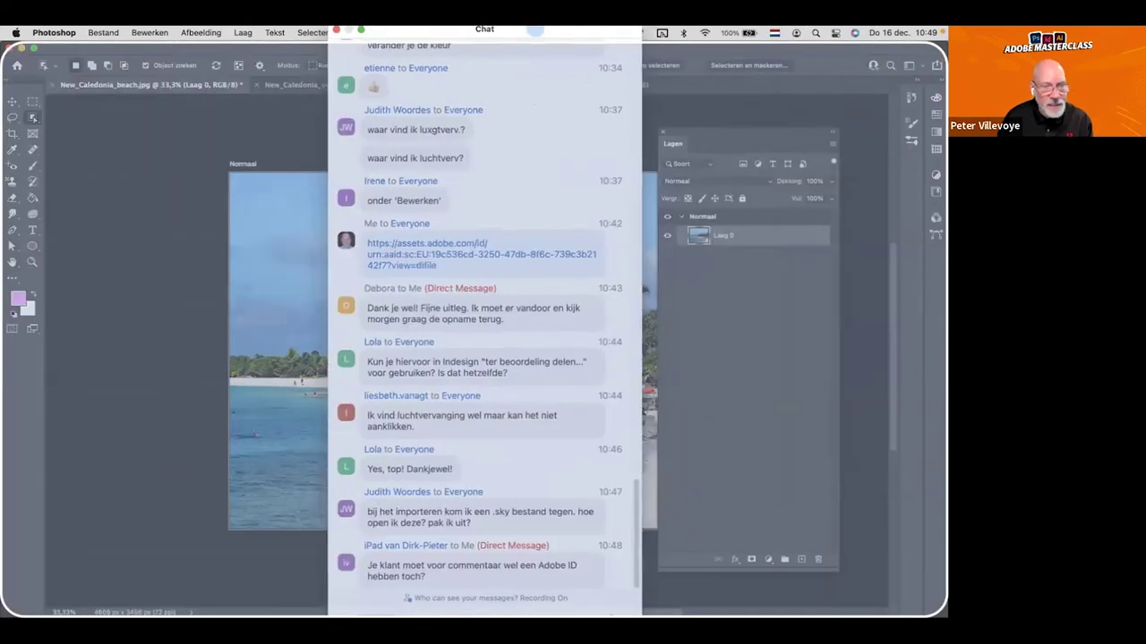
Move the chat aside, select and shift Stormen_Pack_1.sky on the desktop, and return to Photoshop.
drag(534, 30, 947, 36)
key(F1)
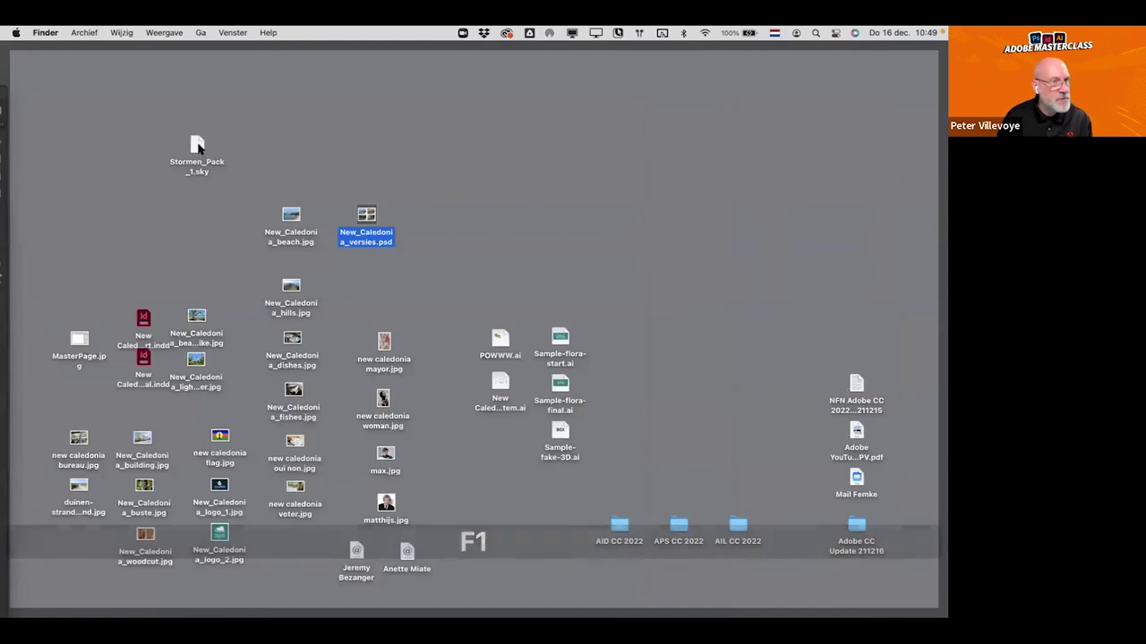
click(198, 147)
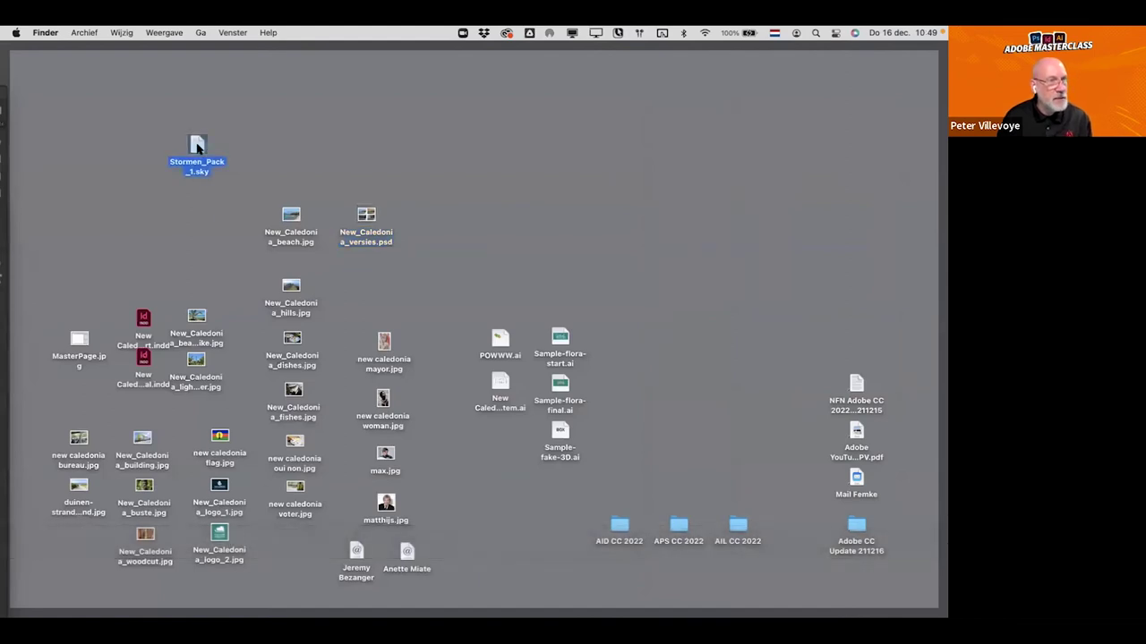
drag(195, 149, 204, 207)
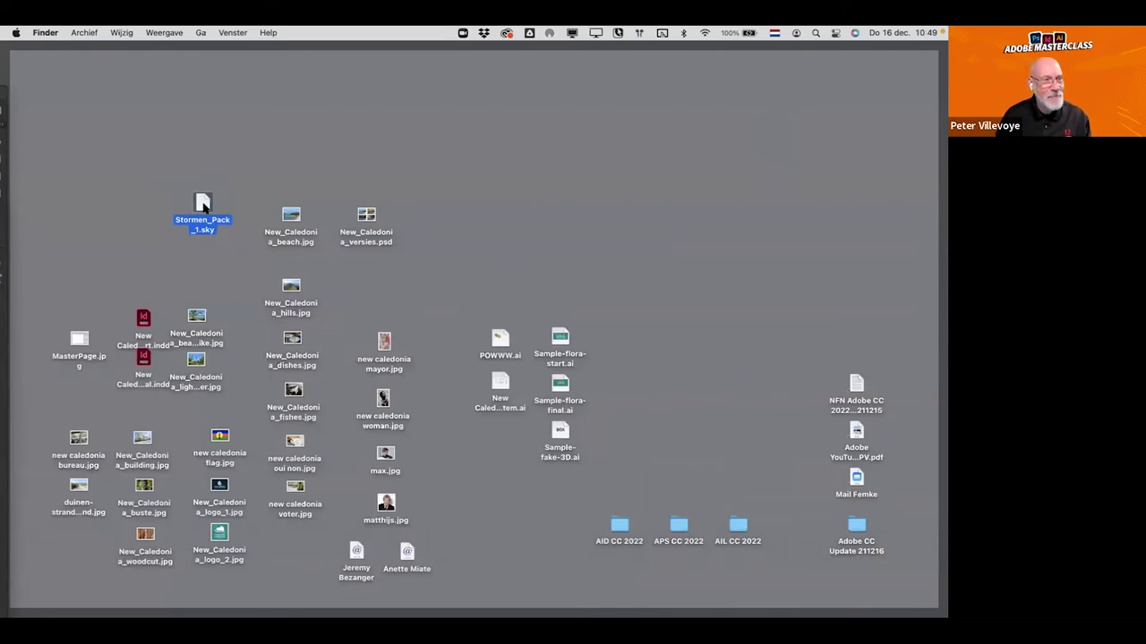
key(super+Tab)
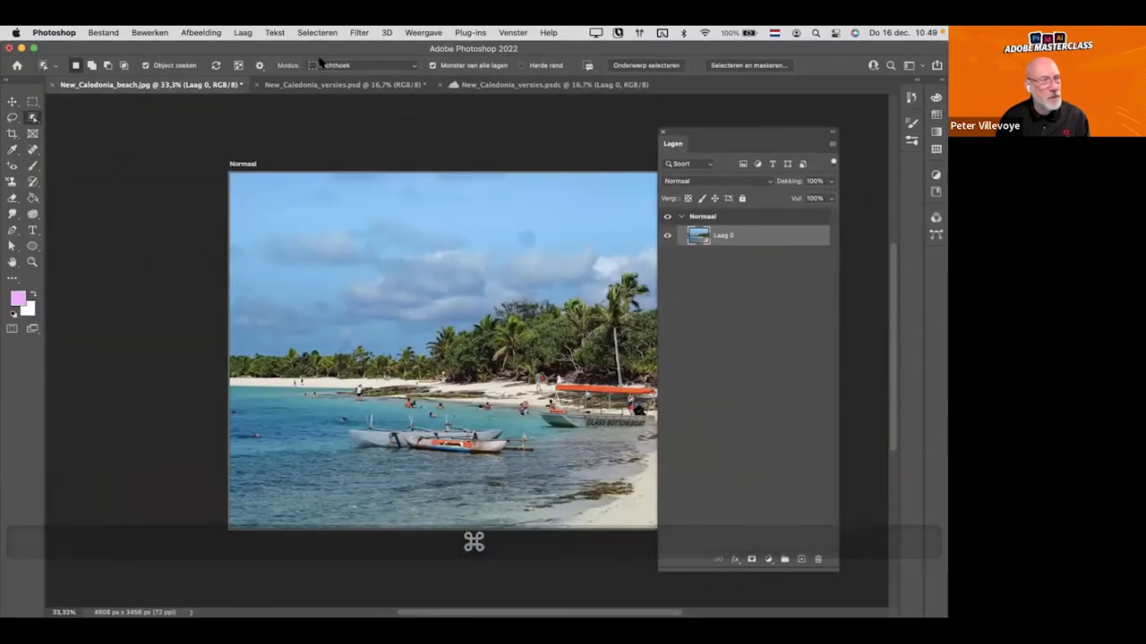
Start Bewerken > Luchtvervanging on the beach photo and move its dialog to uncover the layers.
click(141, 32)
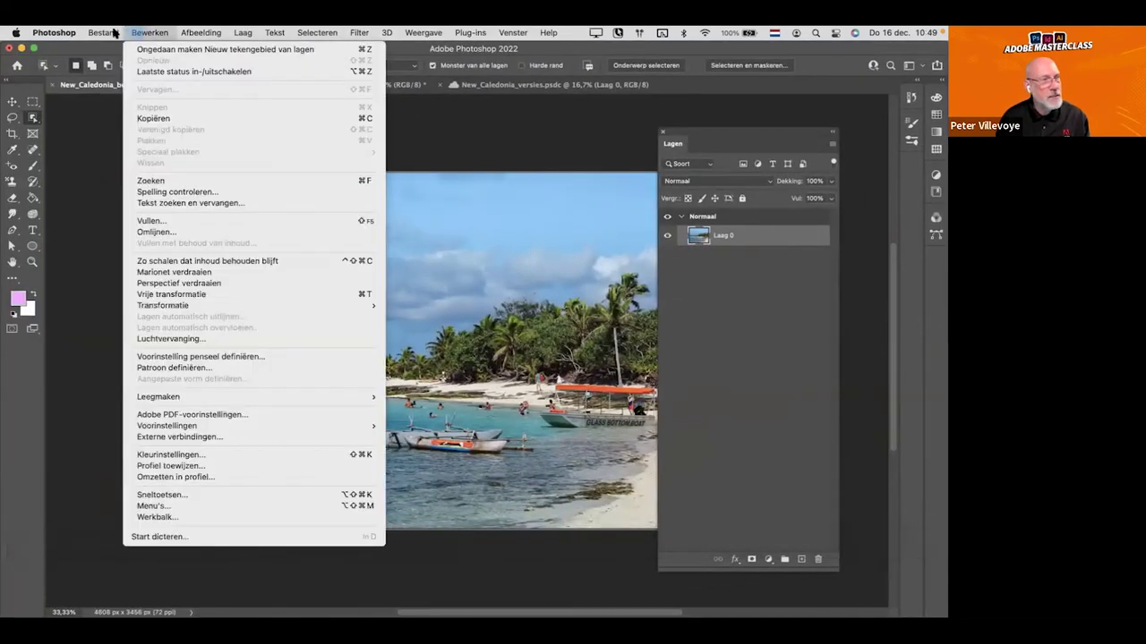
click(202, 339)
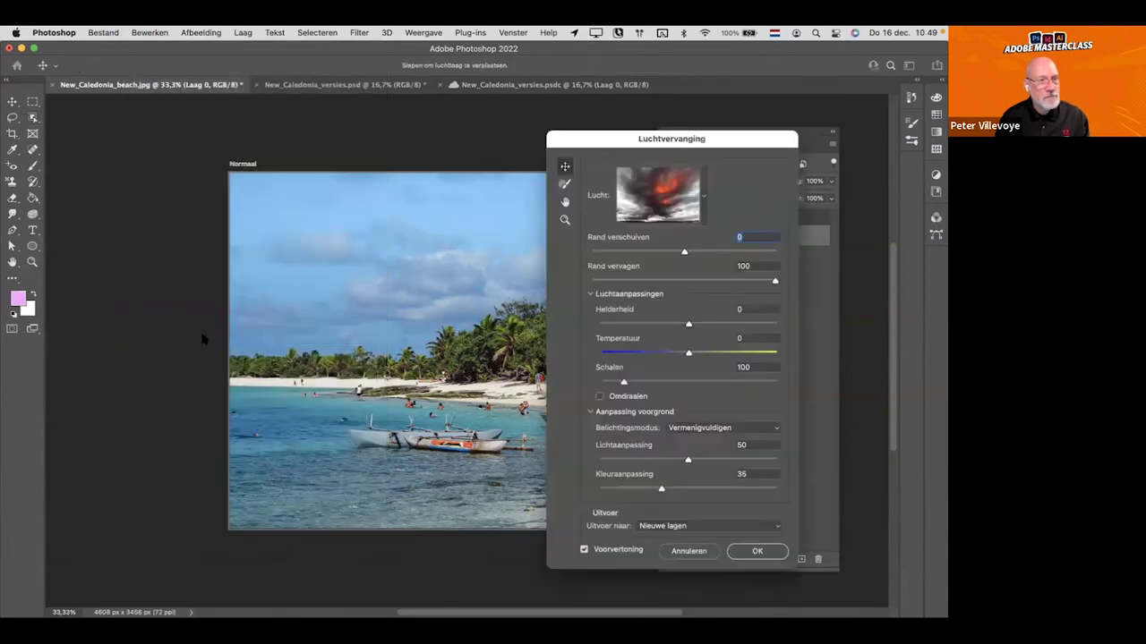
drag(746, 140, 636, 159)
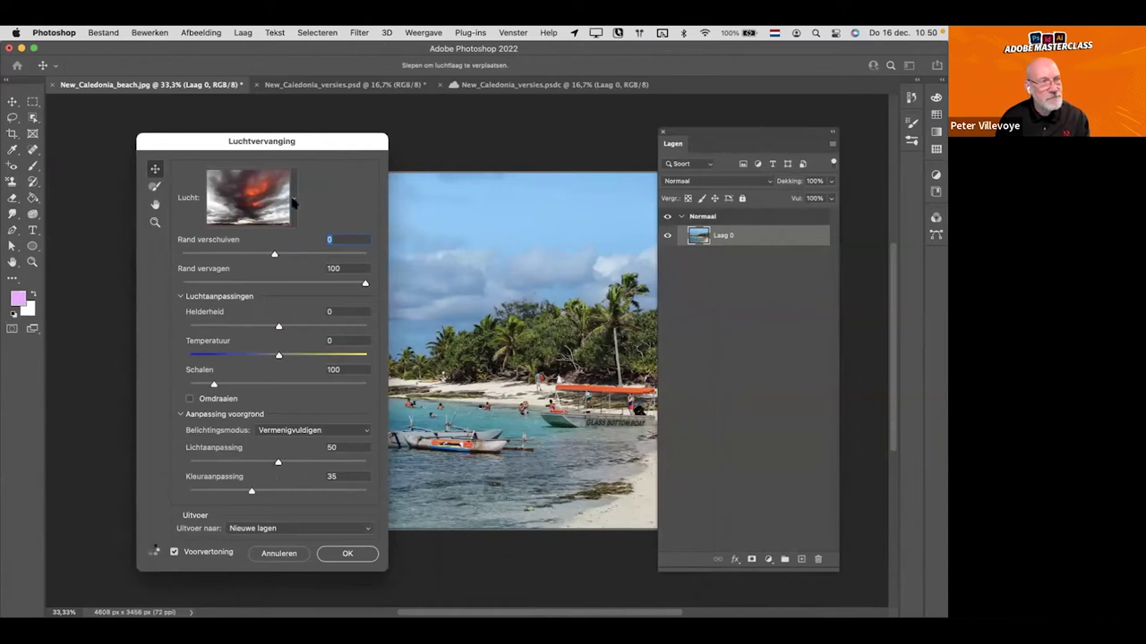
From the sky list's gear menu, choose Meer luchten > Voorinstellingen importeren.
click(293, 202)
click(293, 202)
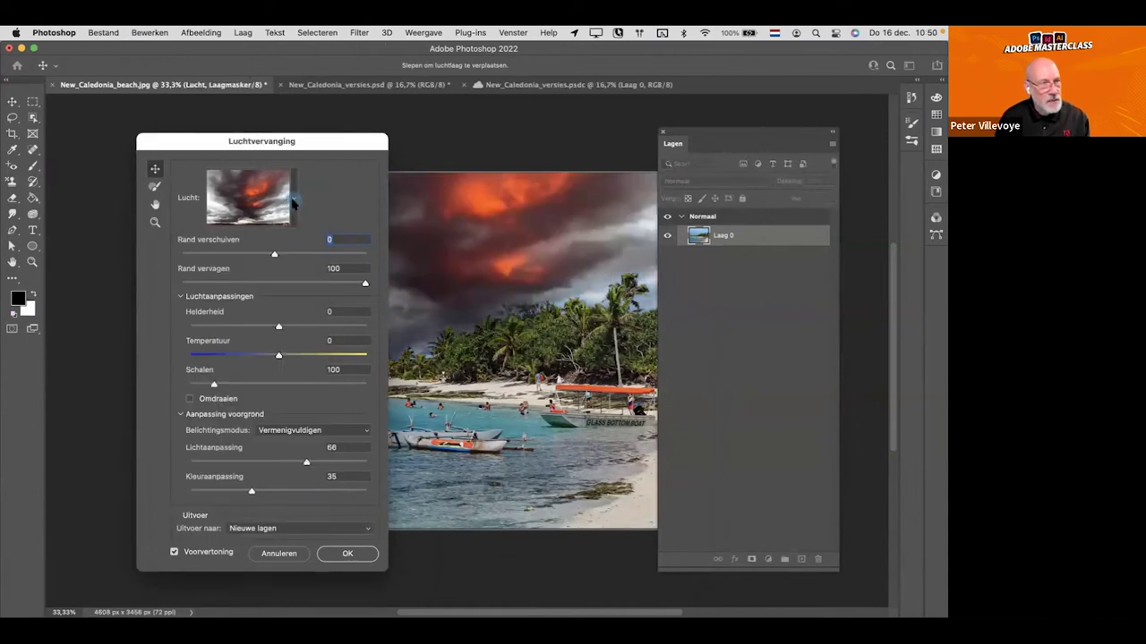
click(292, 202)
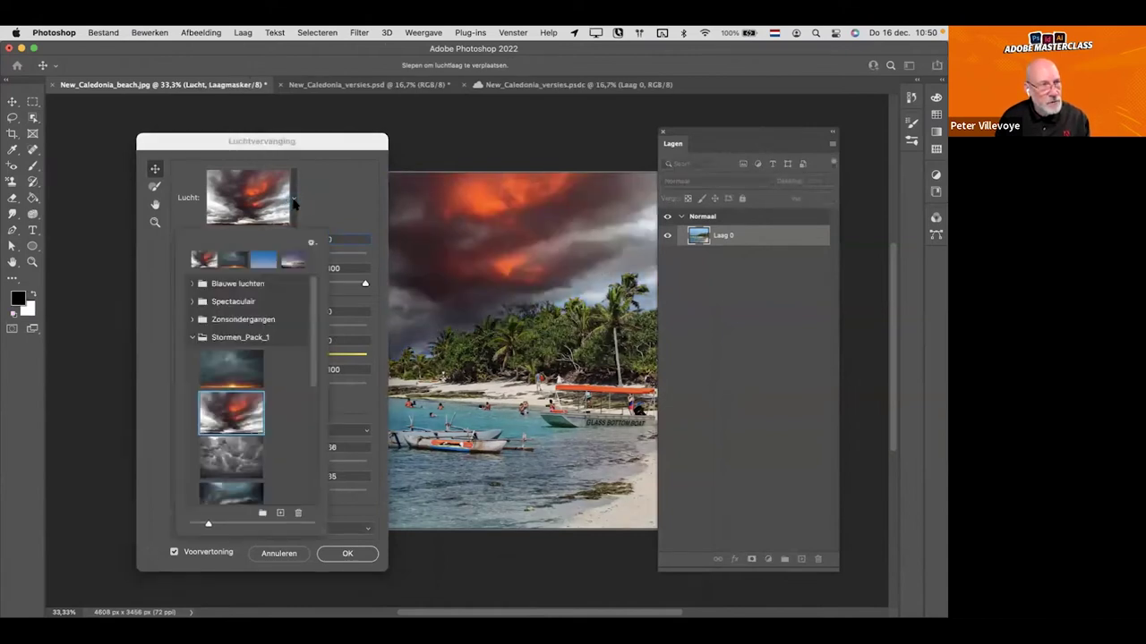
click(312, 244)
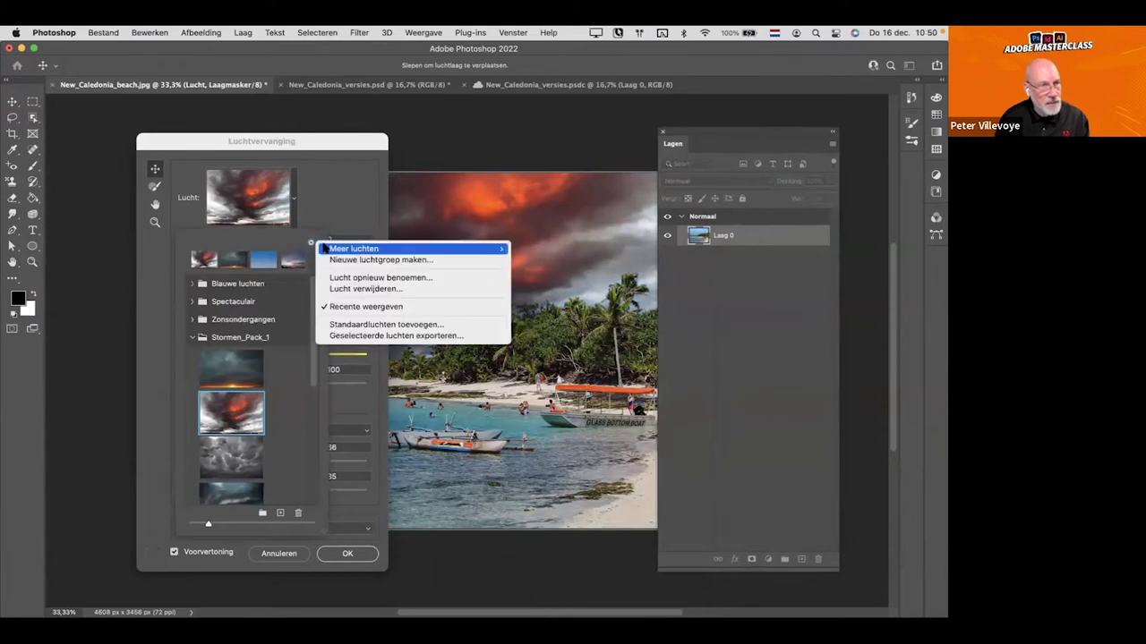
mouse_move(327, 250)
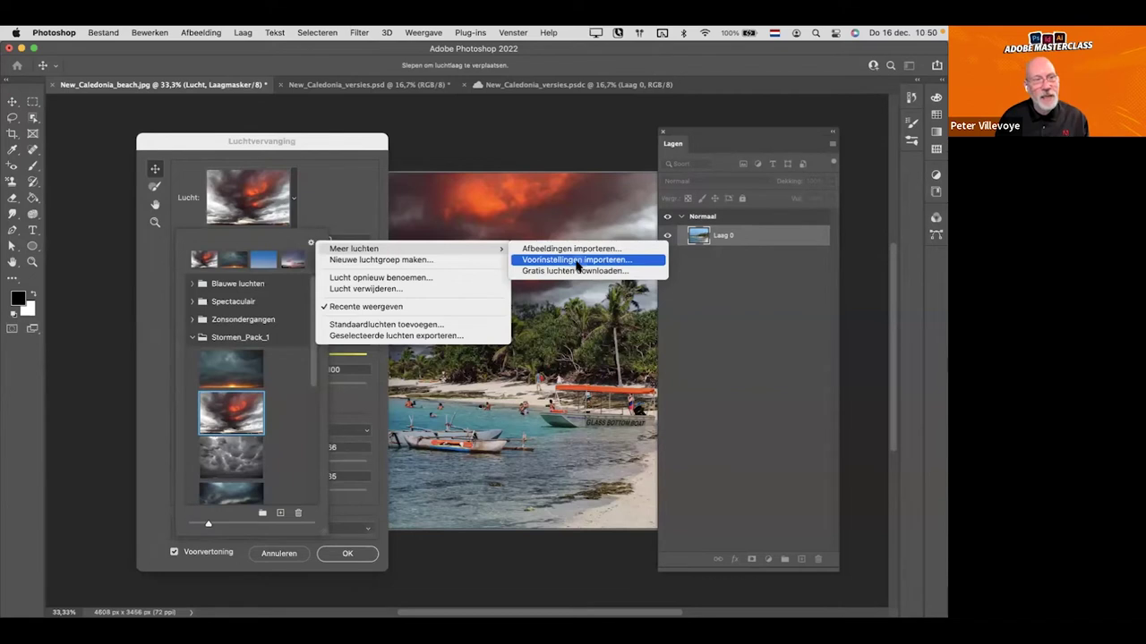
click(577, 261)
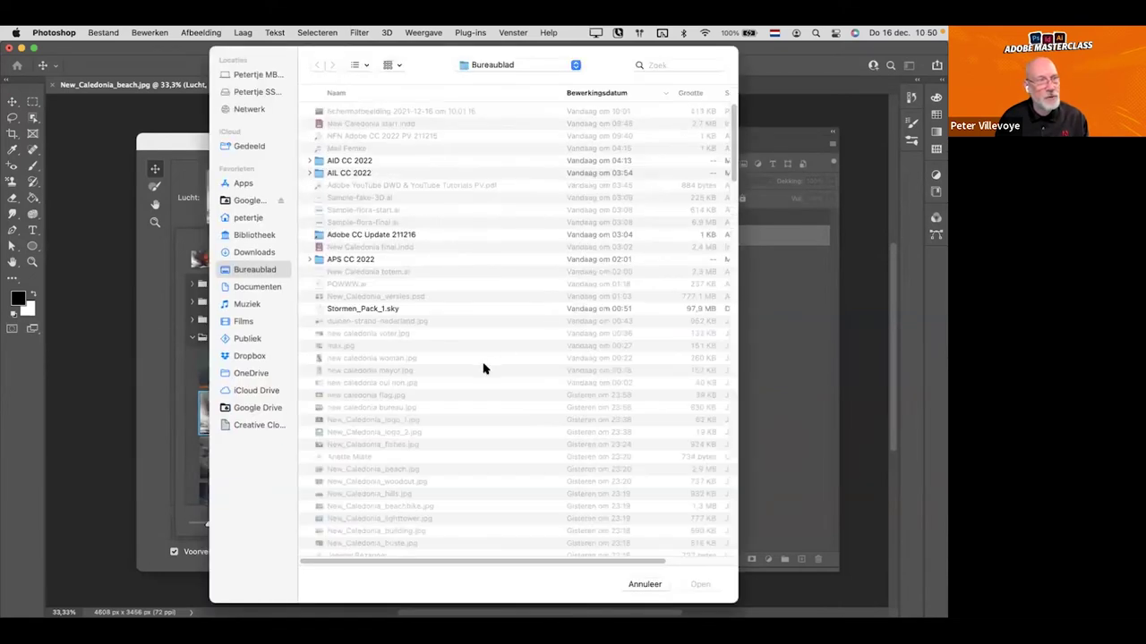
Import Stormen_Pack_1.sky from the Bureaublad into the sky presets.
click(366, 310)
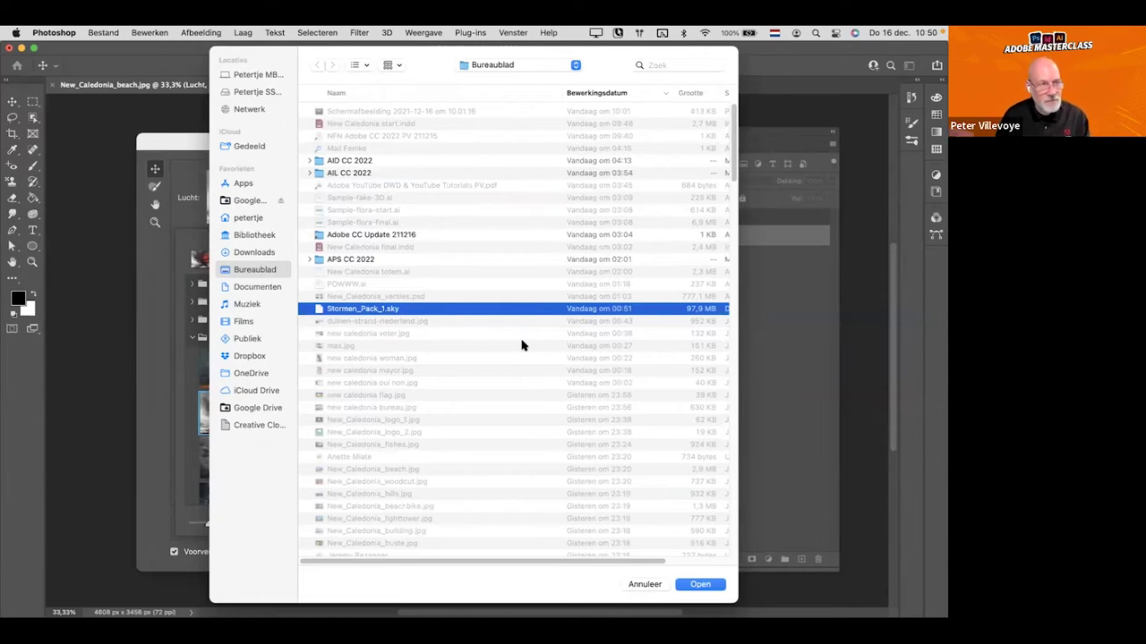
click(681, 584)
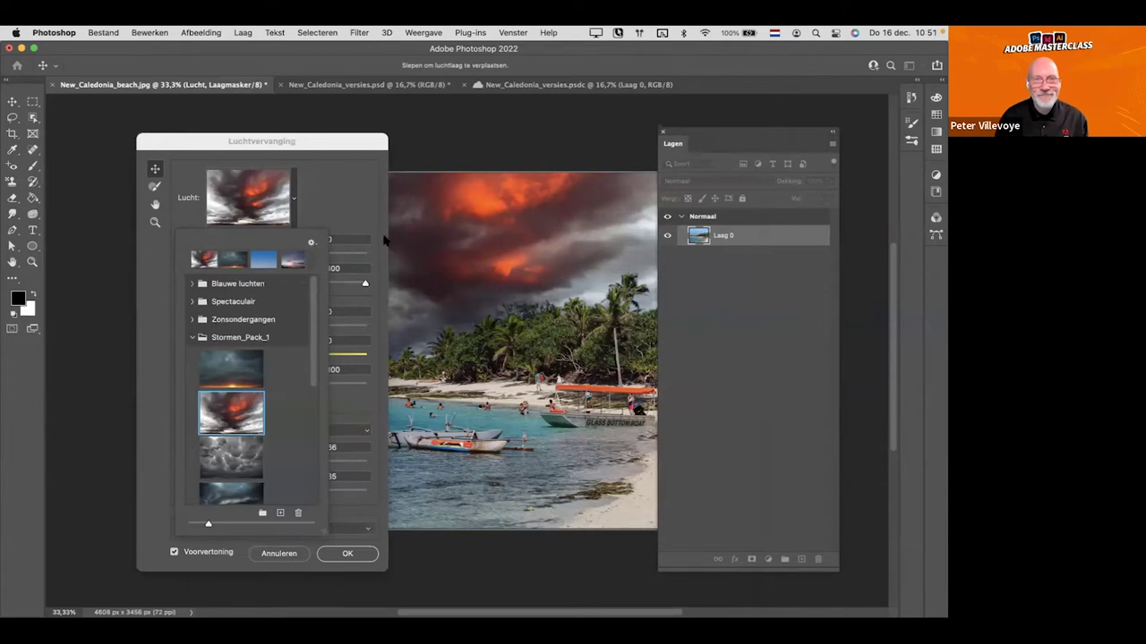
Close the sky picker to reveal the storm-sky Luchtvervanging settings.
click(824, 231)
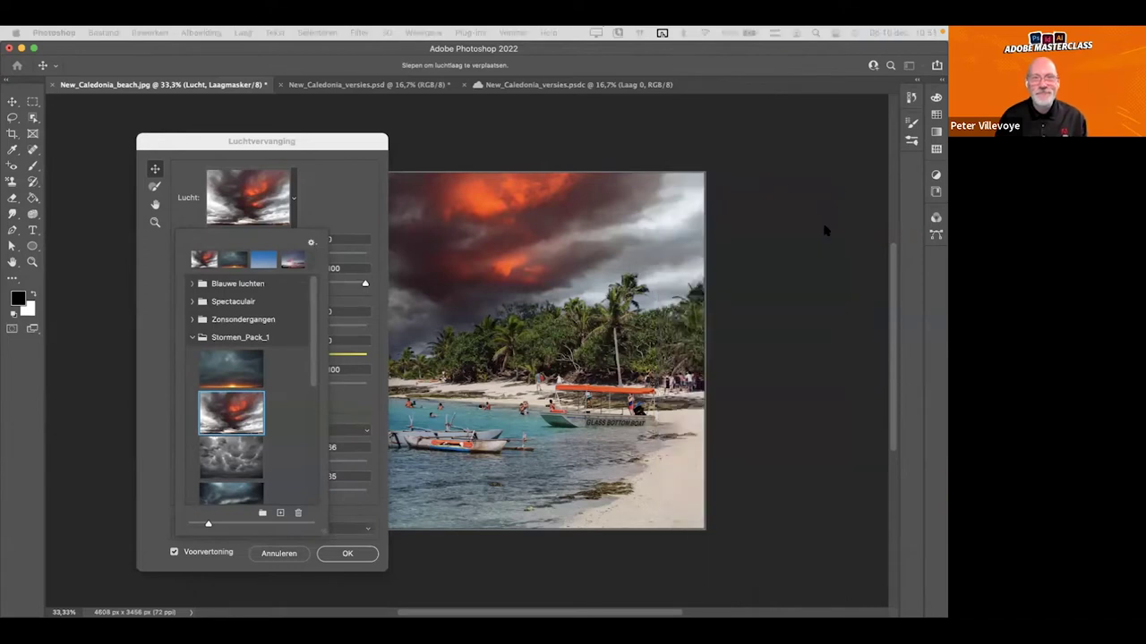
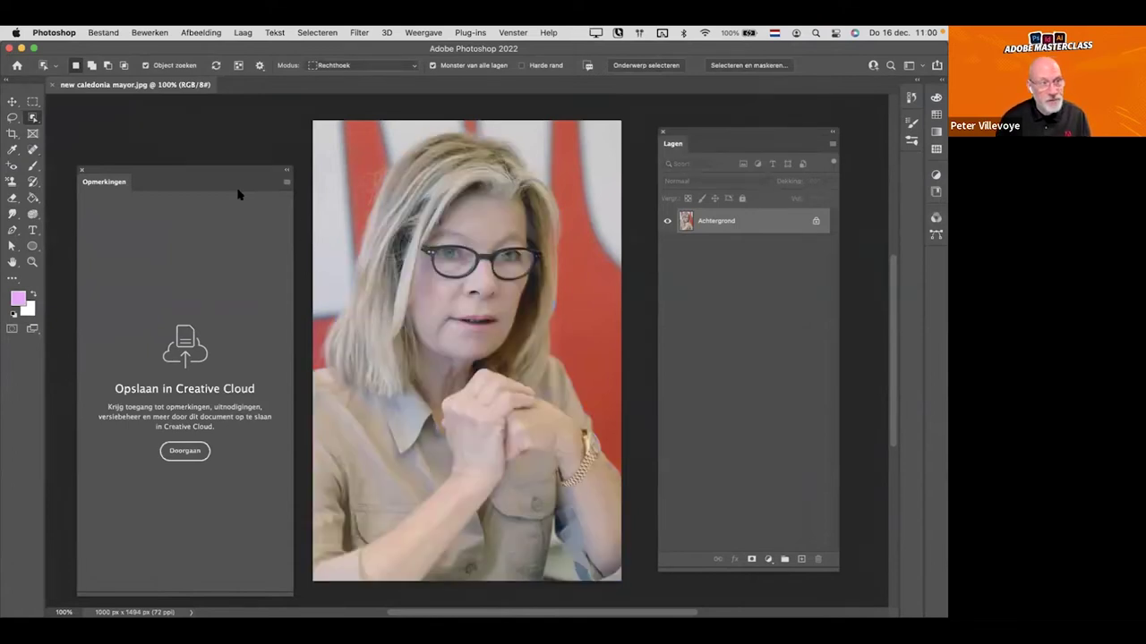
Open Neural Filters on new caledonia mayor.jpg and move its panel up and right.
drag(225, 167, 220, 154)
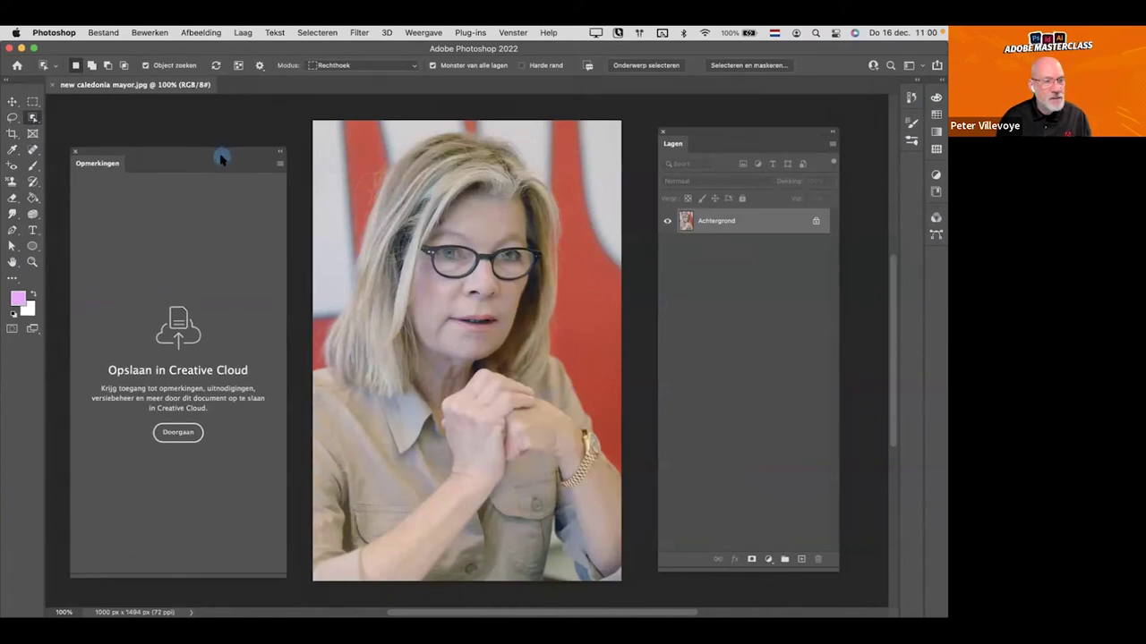
click(358, 32)
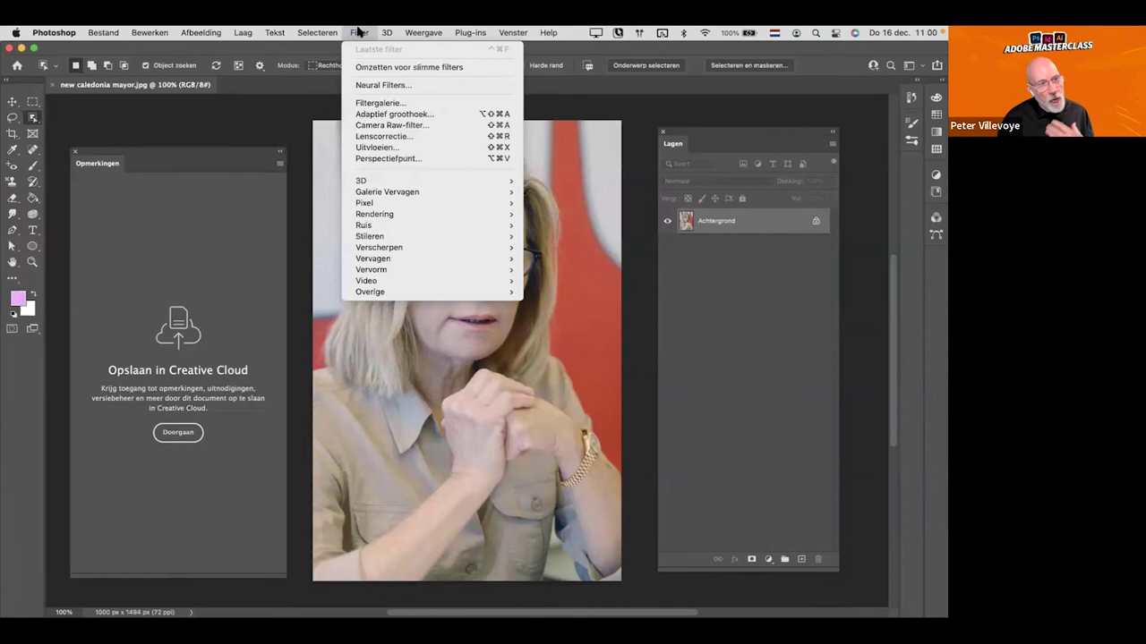
click(359, 85)
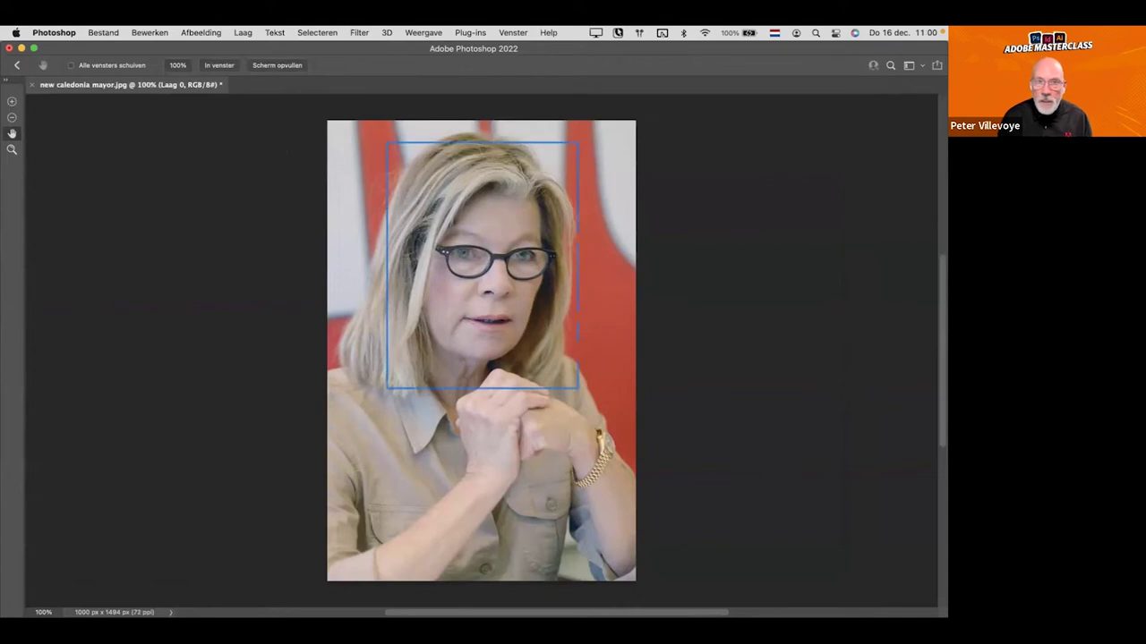
drag(509, 149, 612, 79)
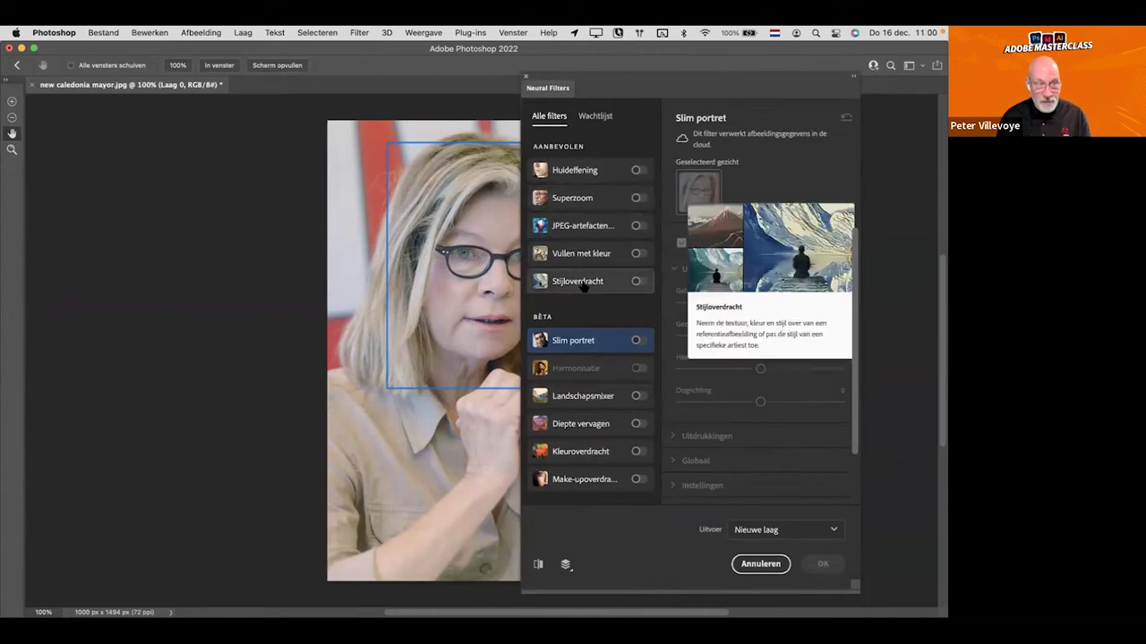
mouse_move(575, 482)
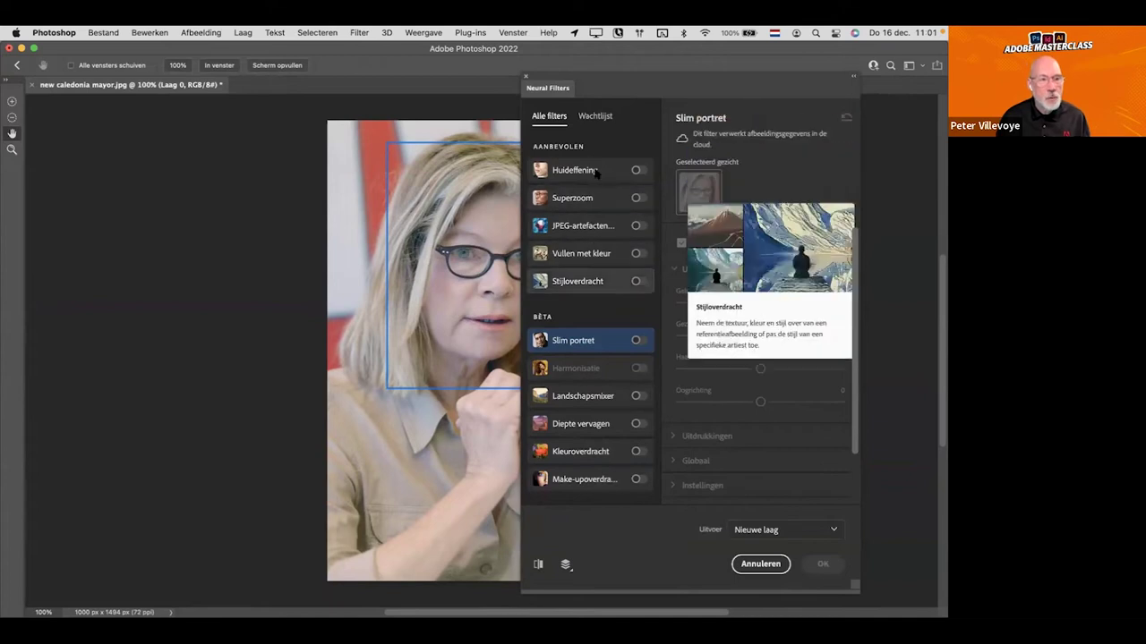
mouse_move(598, 164)
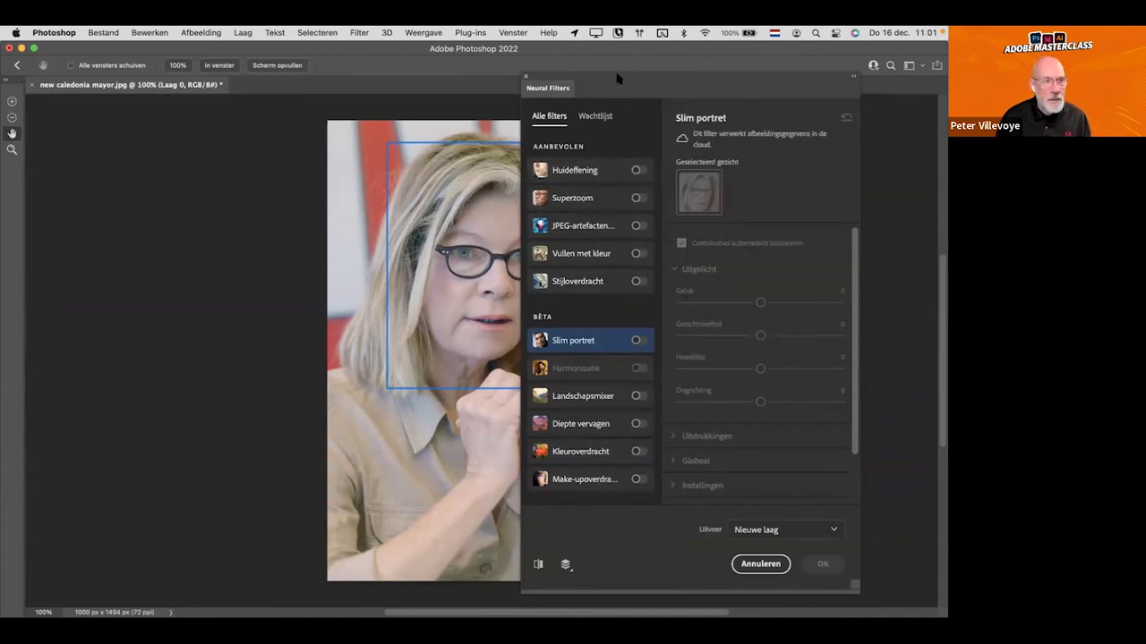
drag(636, 81, 666, 76)
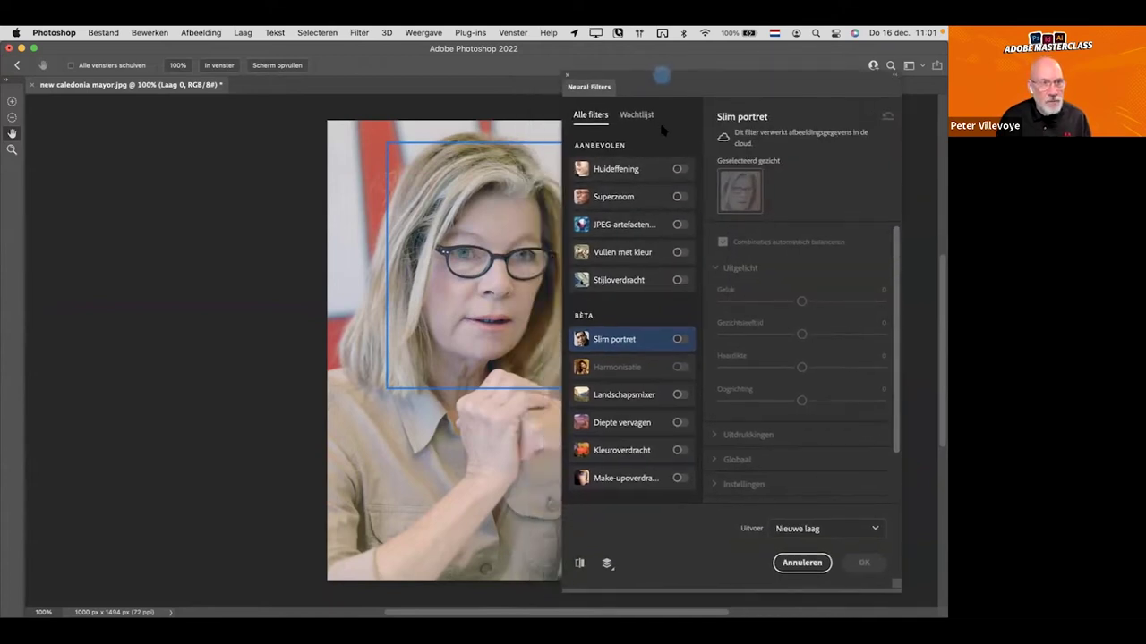
Enable Huideffening with Vervagen 75 and Effening +21, rating the result satisfying.
click(677, 170)
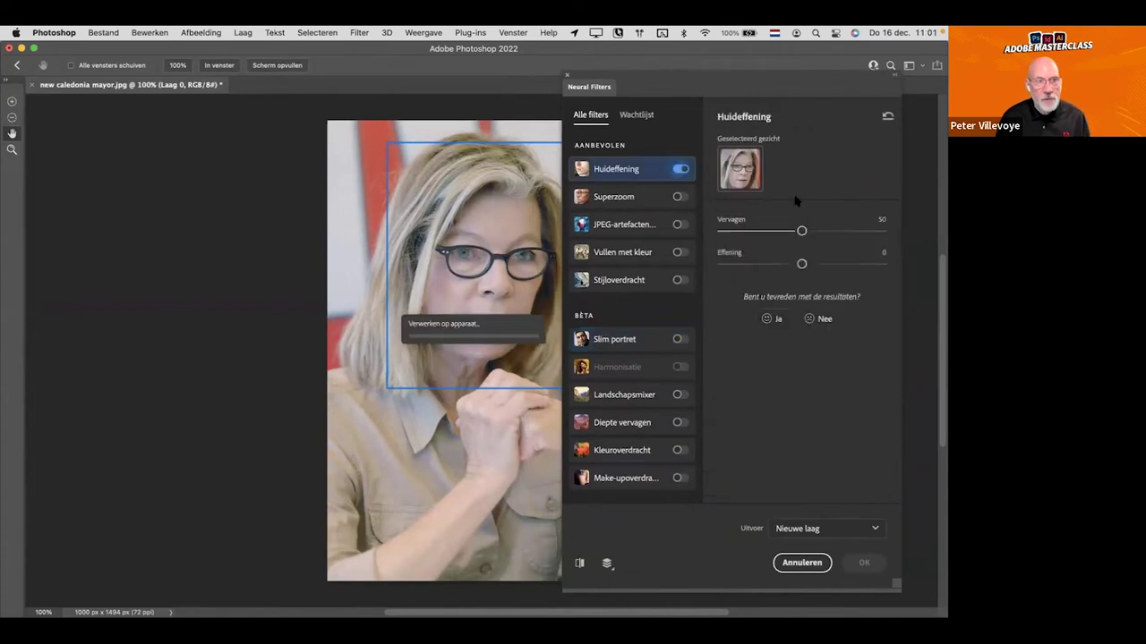
drag(803, 235, 846, 232)
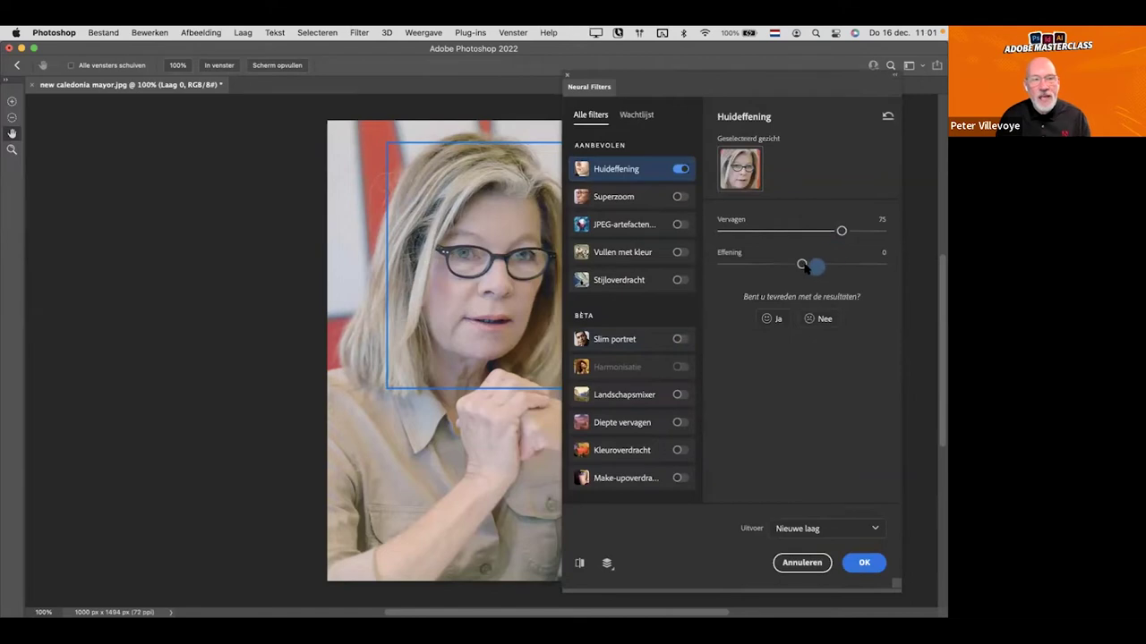
drag(801, 265, 834, 264)
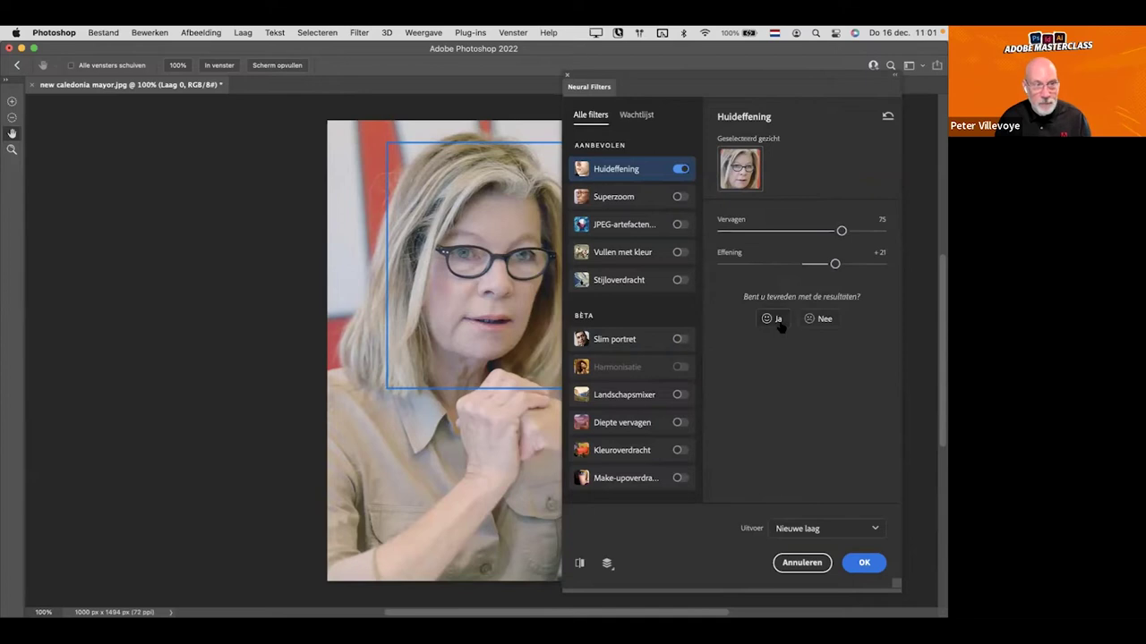
click(778, 321)
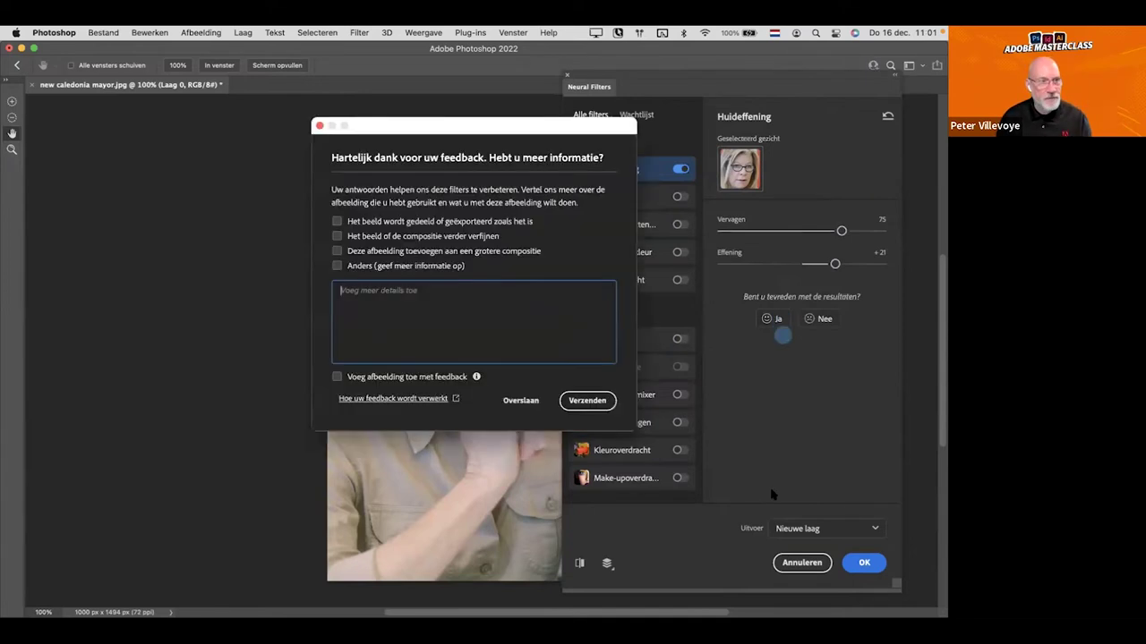
click(530, 403)
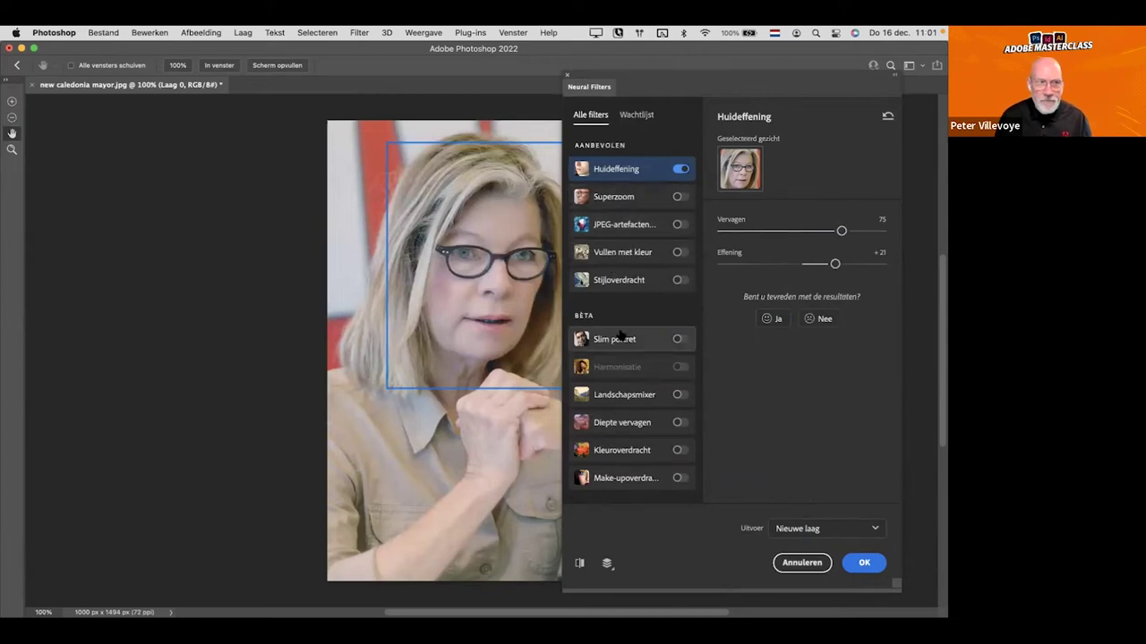
mouse_move(620, 335)
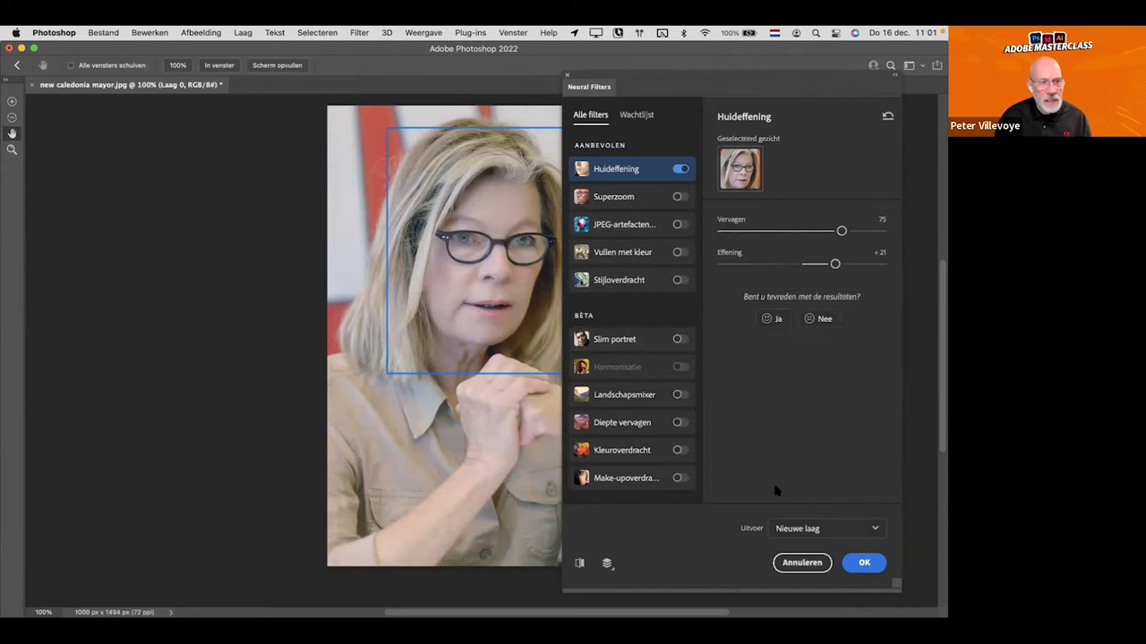
Cancel the mayor's neural filters and open new caledonia woman.jpg from the desktop at 100%.
click(801, 562)
key(F1)
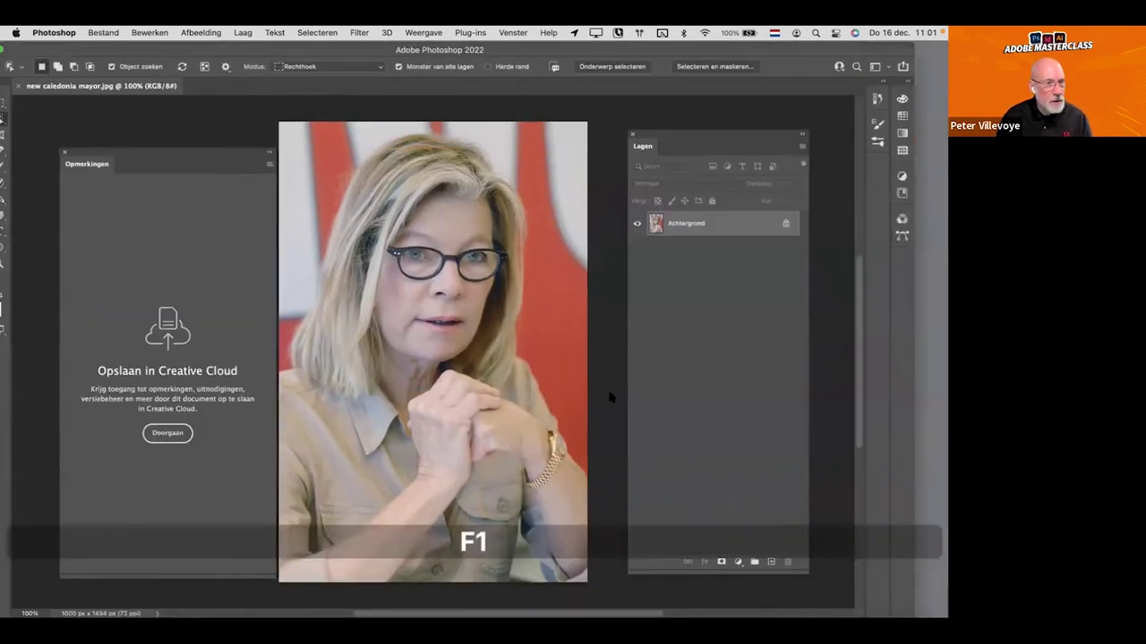
click(382, 400)
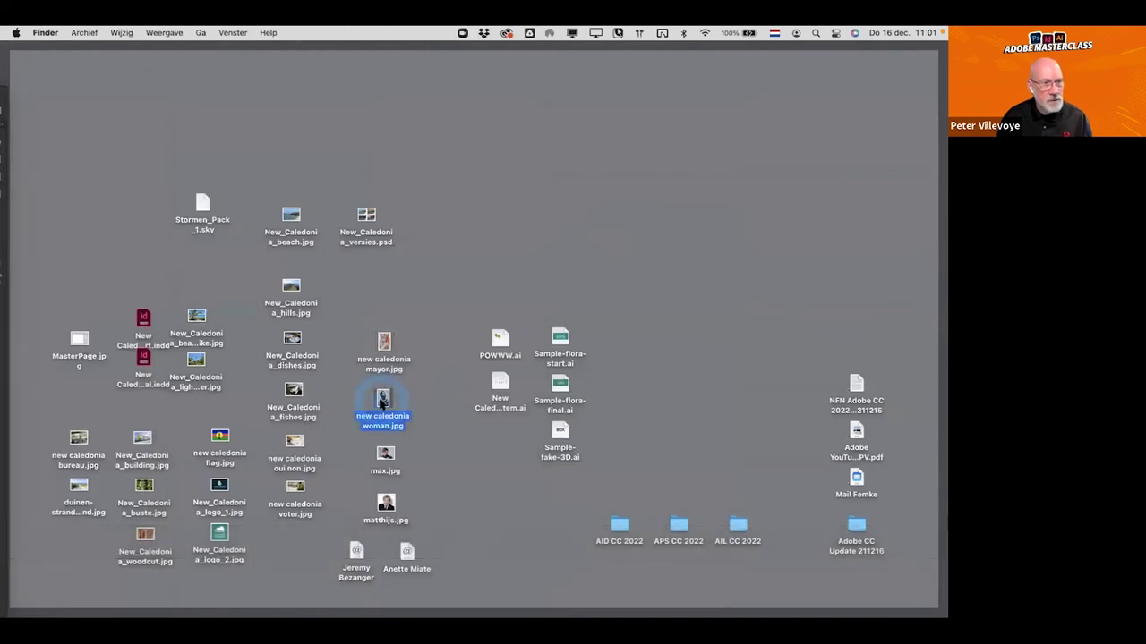
double_click(382, 400)
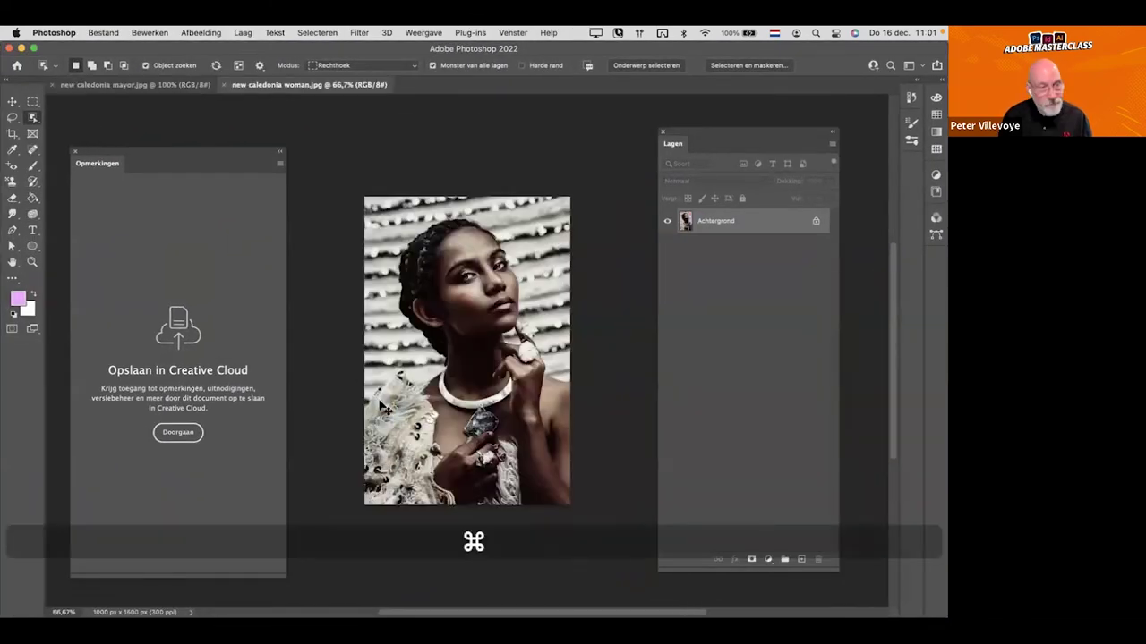
key(super+1)
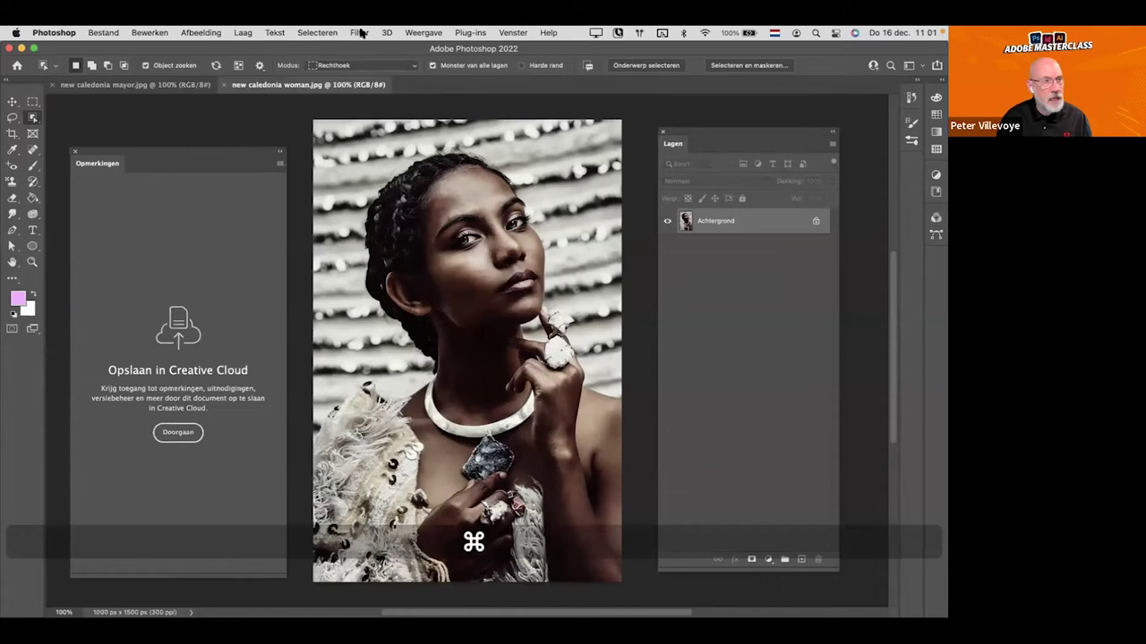
Open Neural Filters on the woman's portrait and switch on Slim portret.
click(359, 32)
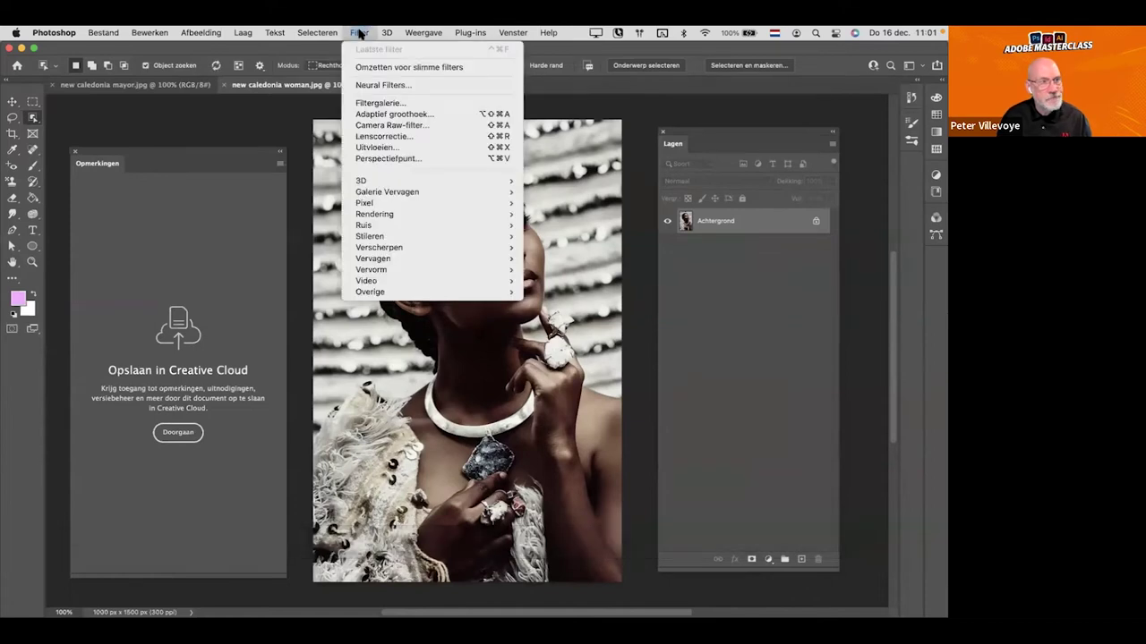
click(381, 85)
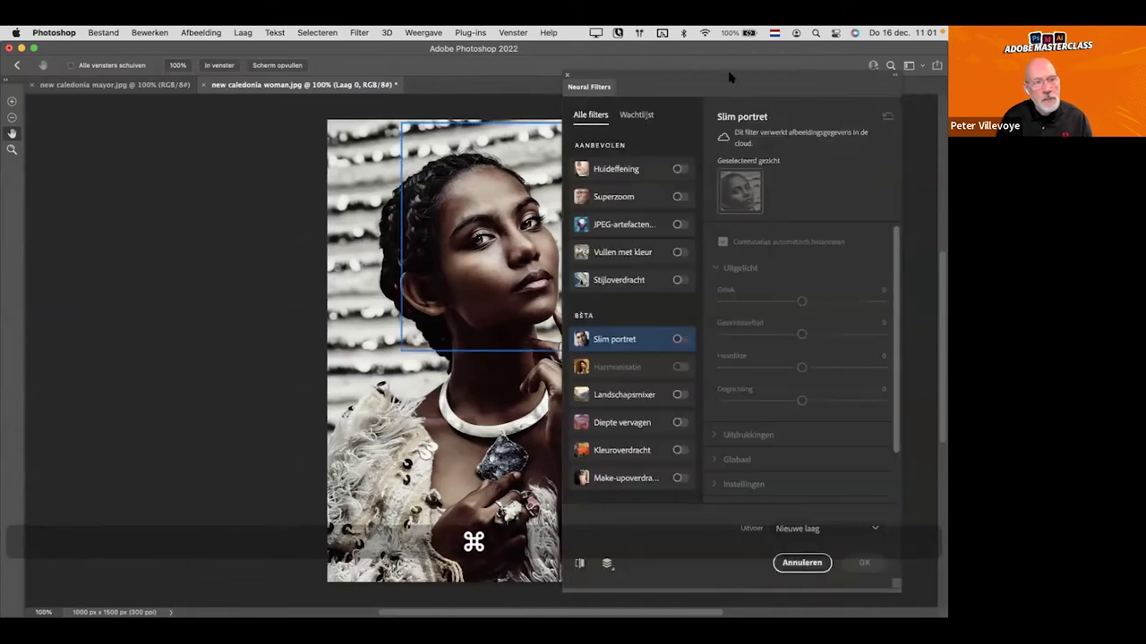
drag(730, 78, 757, 74)
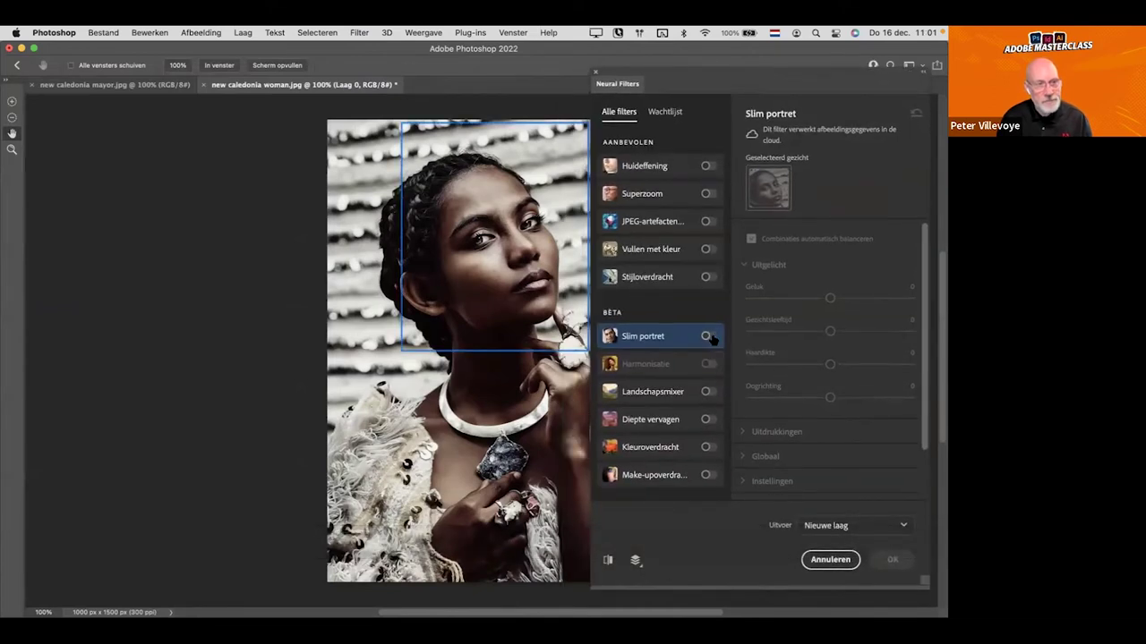
click(708, 336)
Zoom to 200% centred on her face, enable Huideffening, and reselect Slim portret.
key(super)
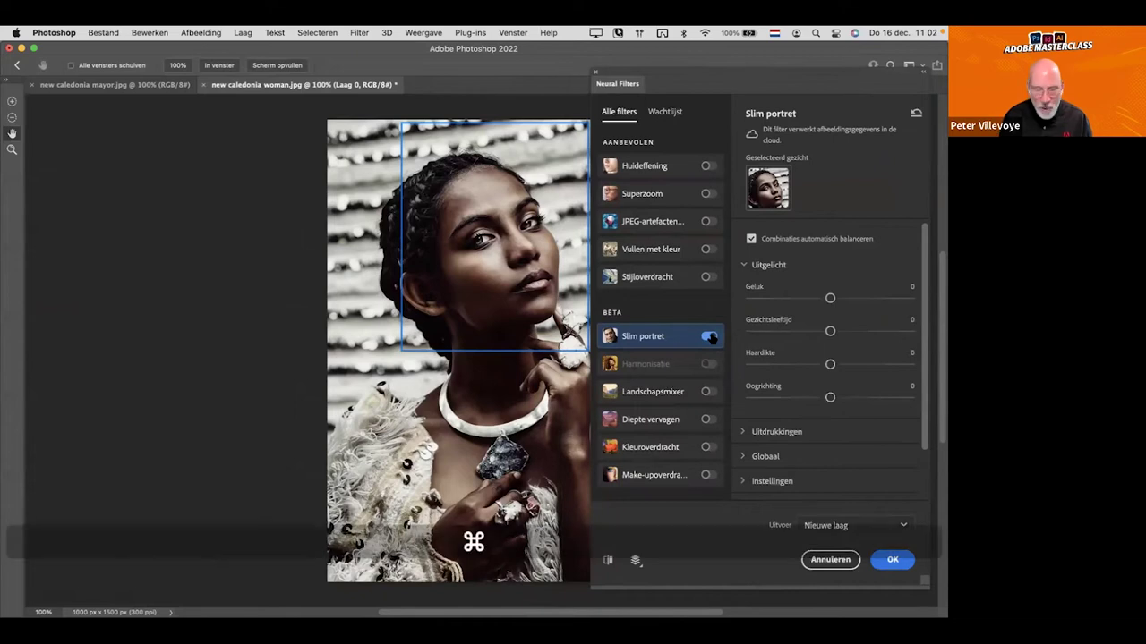
key(super+plus)
drag(466, 201, 419, 421)
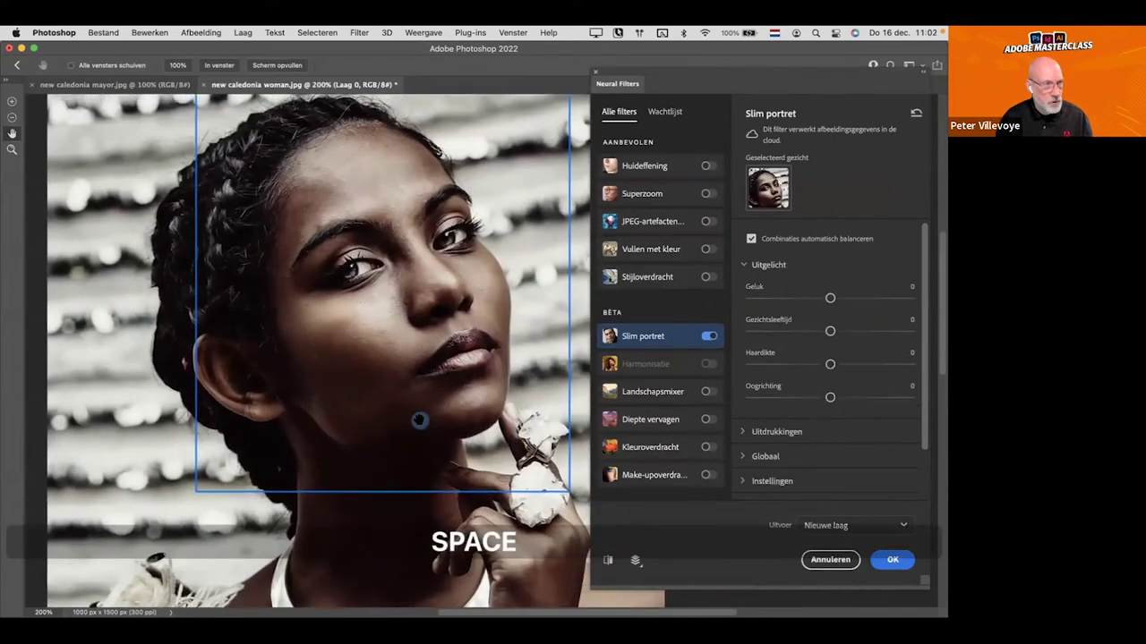
click(709, 167)
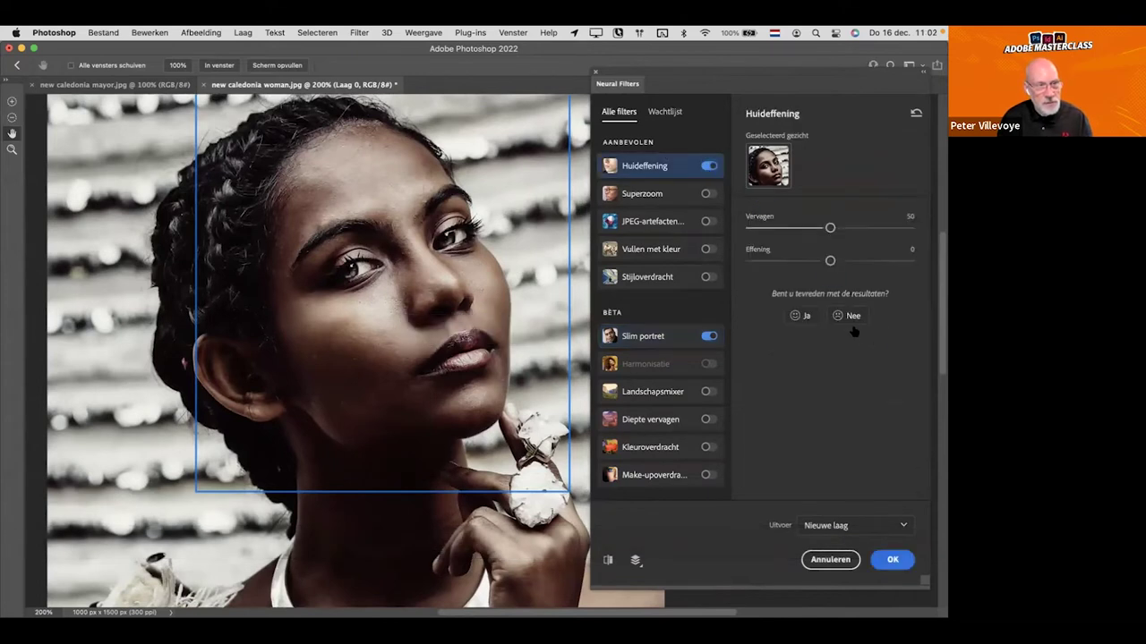
click(687, 340)
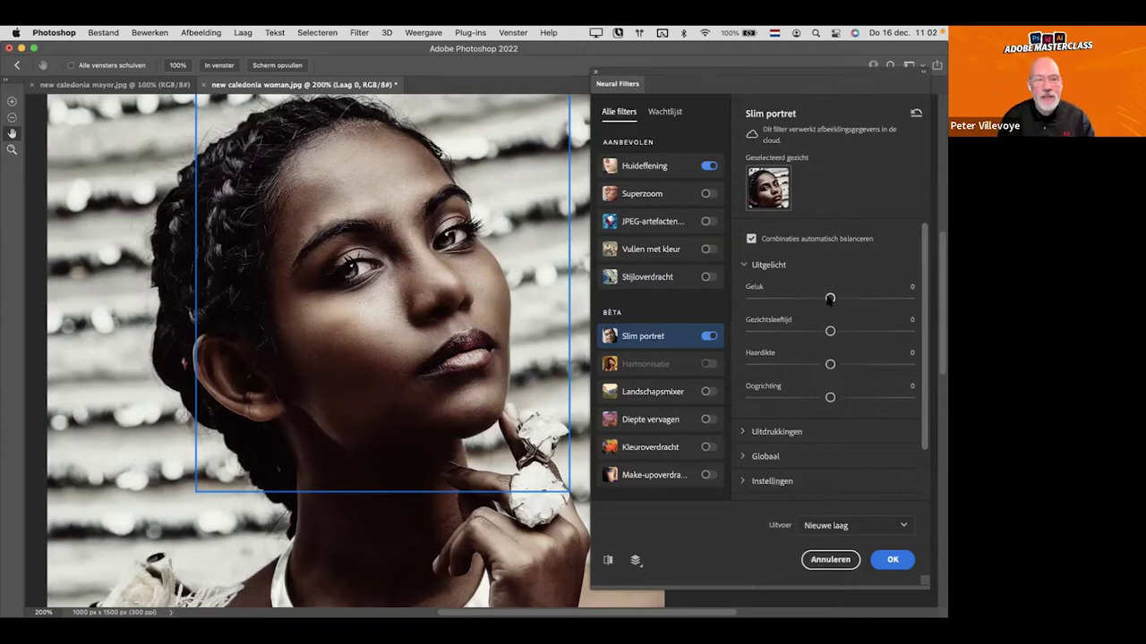
Preview Geluk at about +25 in Slim portret, then cancel without applying.
drag(831, 301, 870, 301)
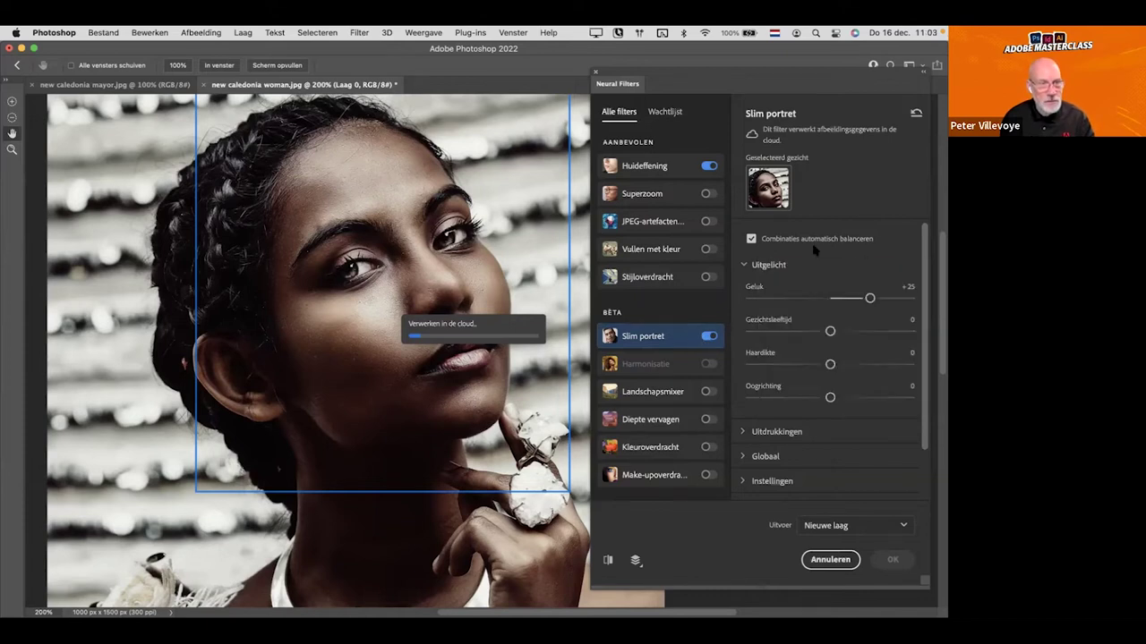
click(841, 561)
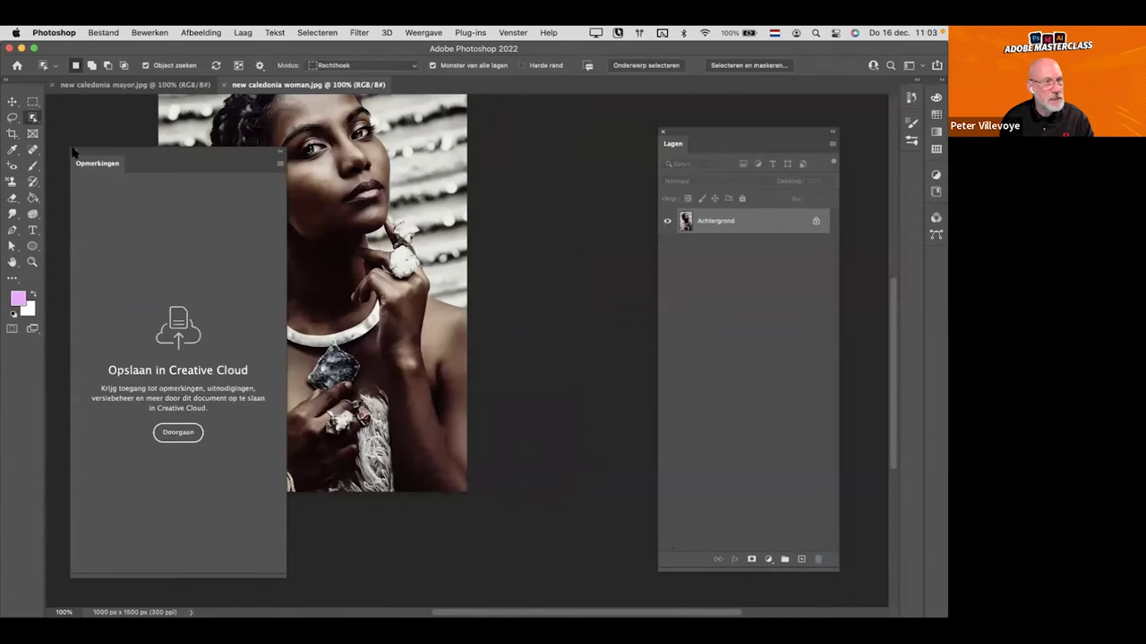
Close the comments panel, reopen Neural Filters, and enable Slim portret with Geluk +23.
click(75, 151)
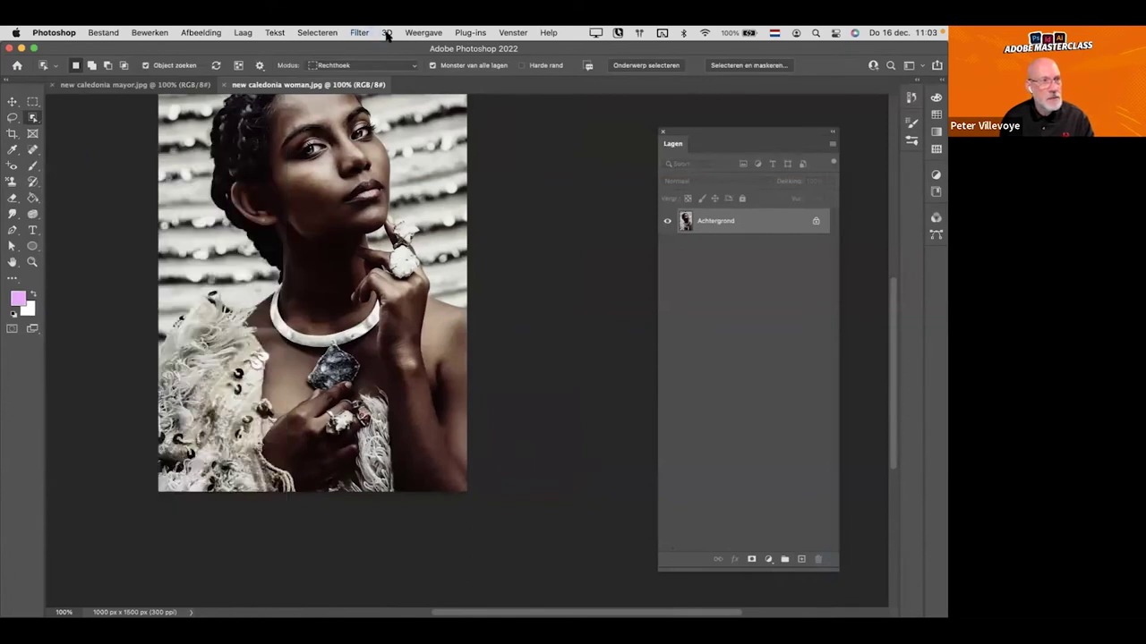
click(359, 32)
click(380, 85)
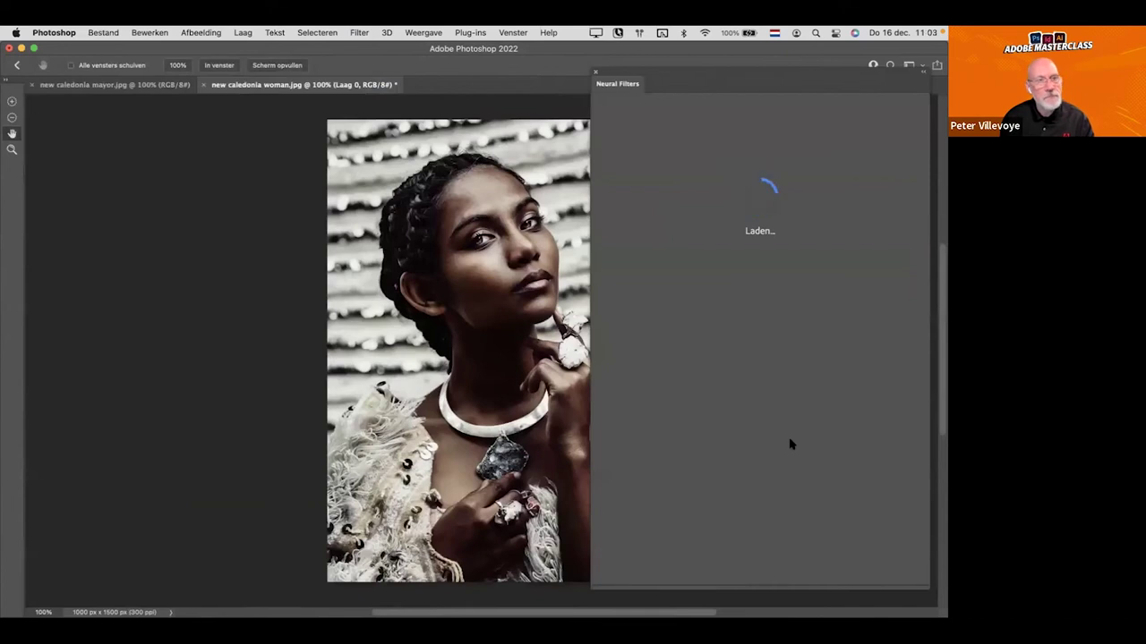
click(706, 336)
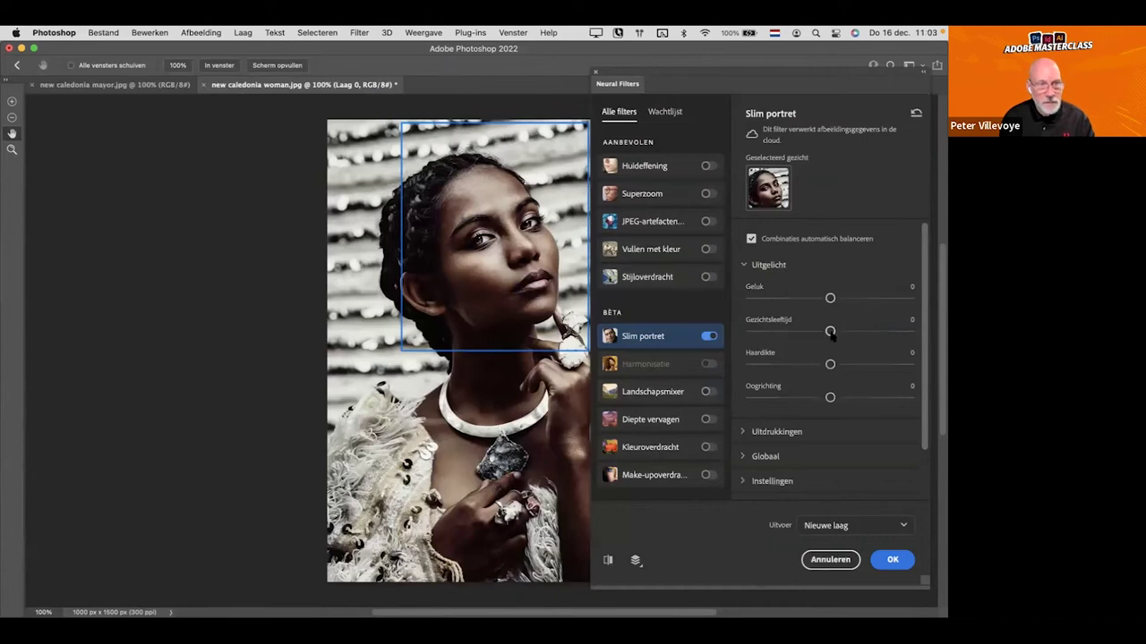
drag(829, 298, 871, 299)
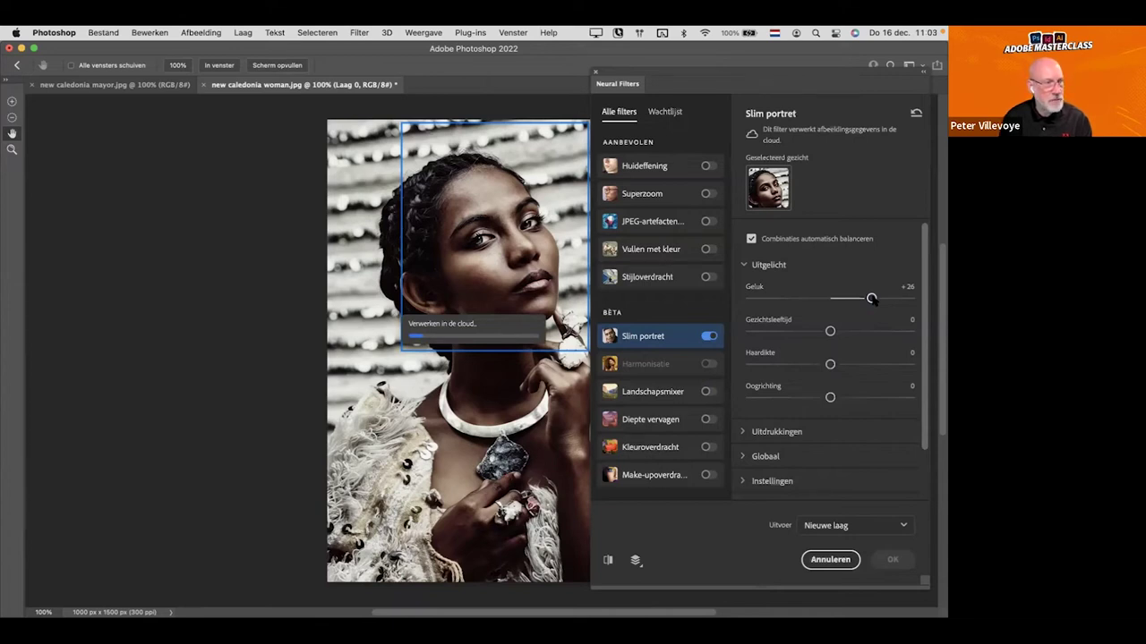
Try Geluk at +34, -23, +37, +15 and -18, then turn Slim portret off and cancel.
drag(873, 299, 883, 298)
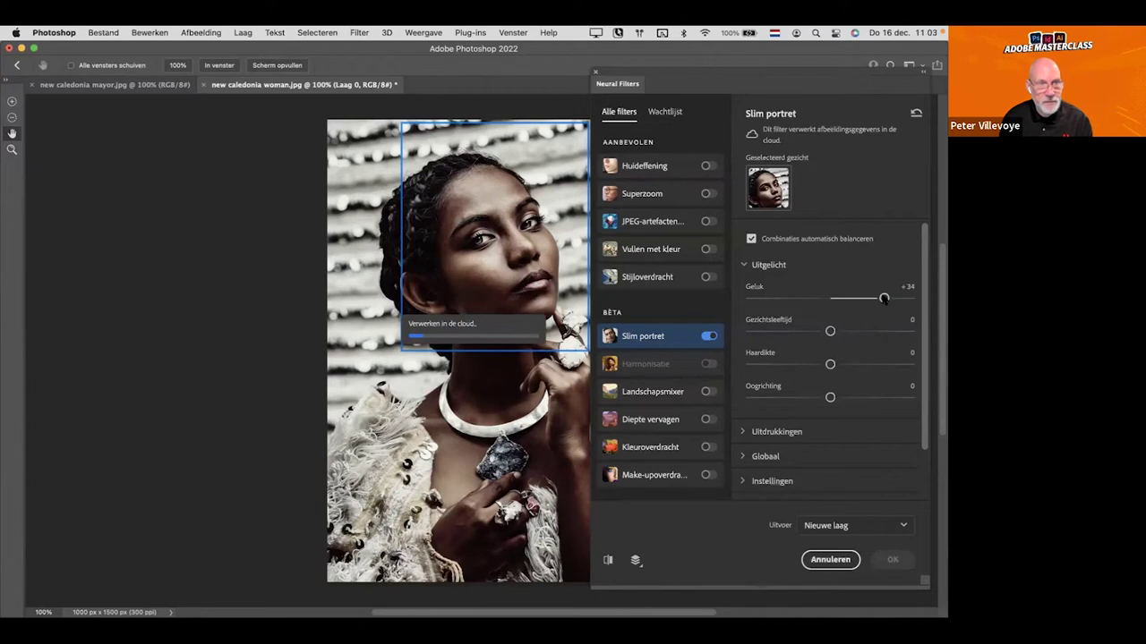
drag(884, 298, 792, 302)
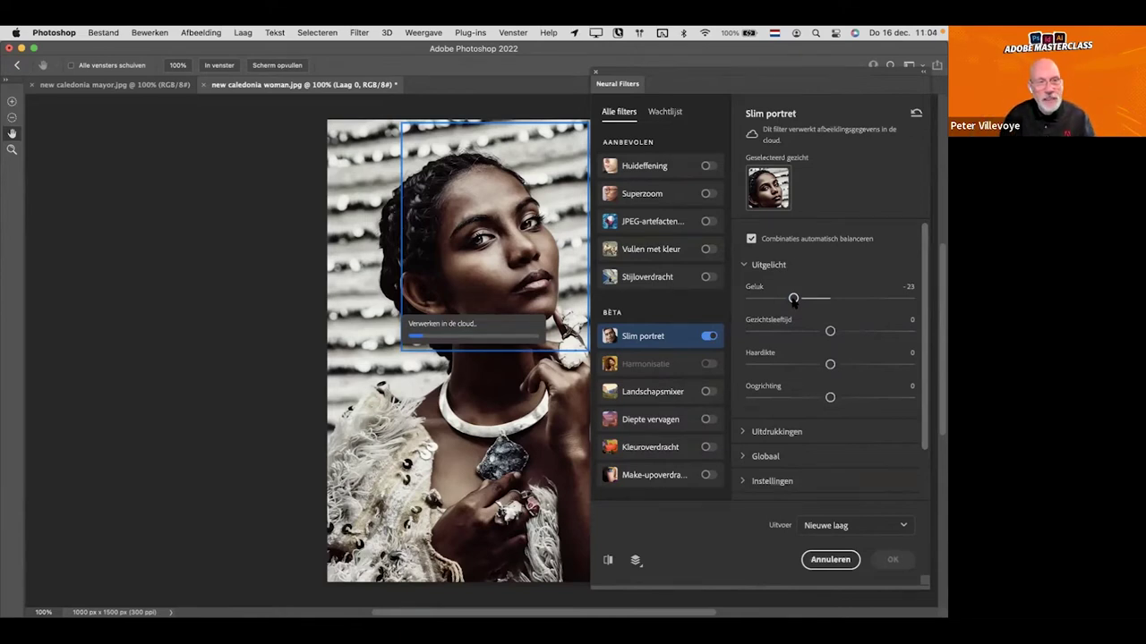
drag(794, 301, 891, 301)
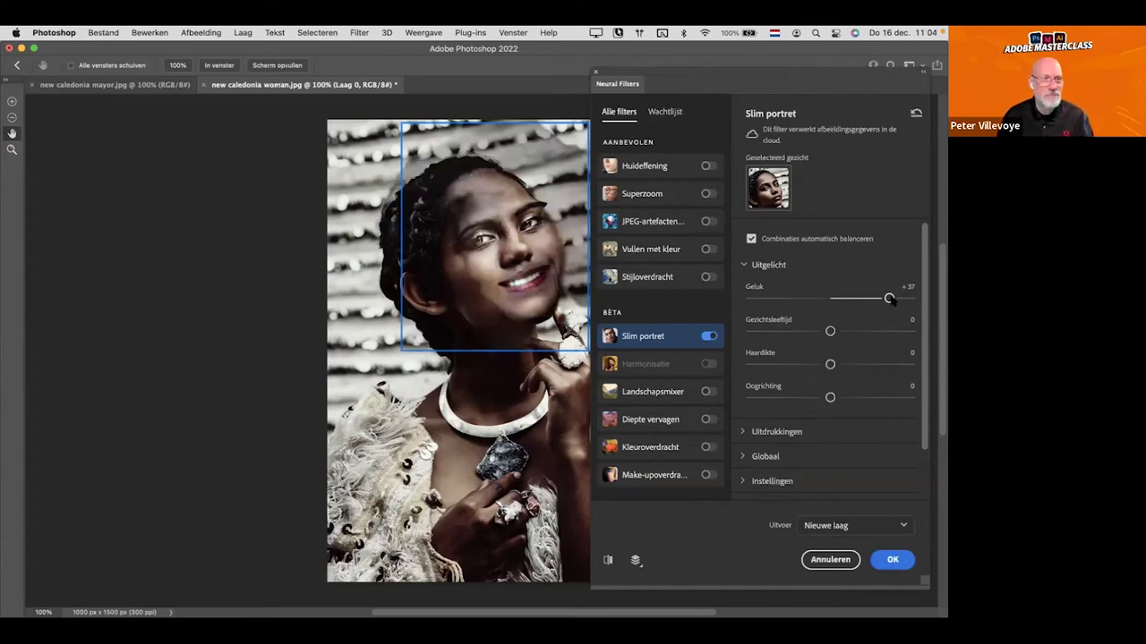
drag(888, 299, 854, 300)
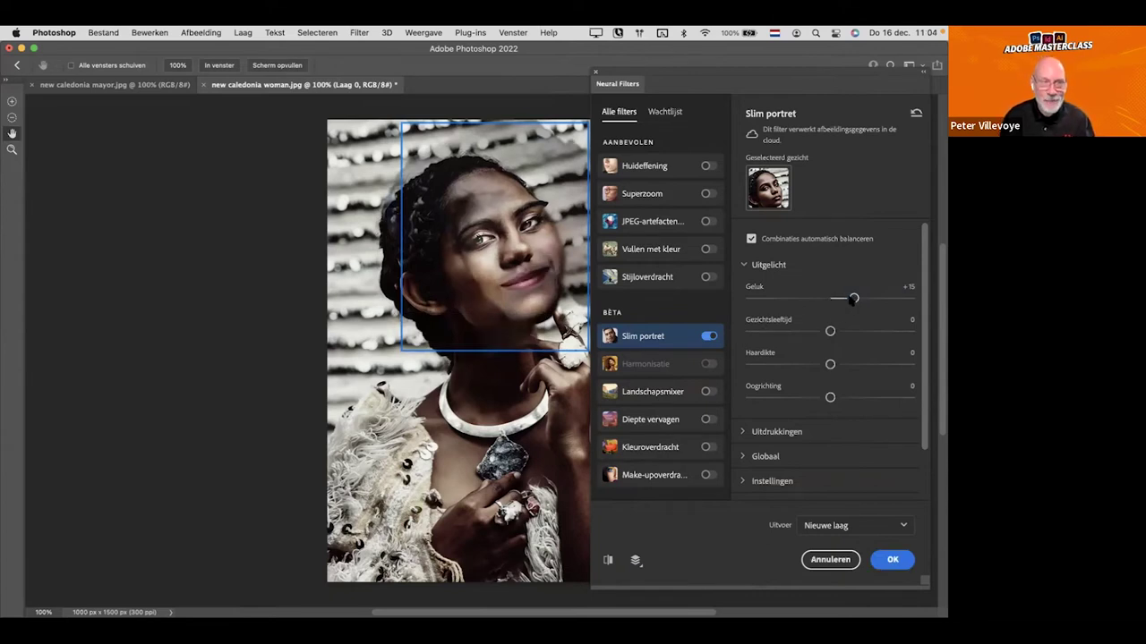
drag(853, 298, 801, 300)
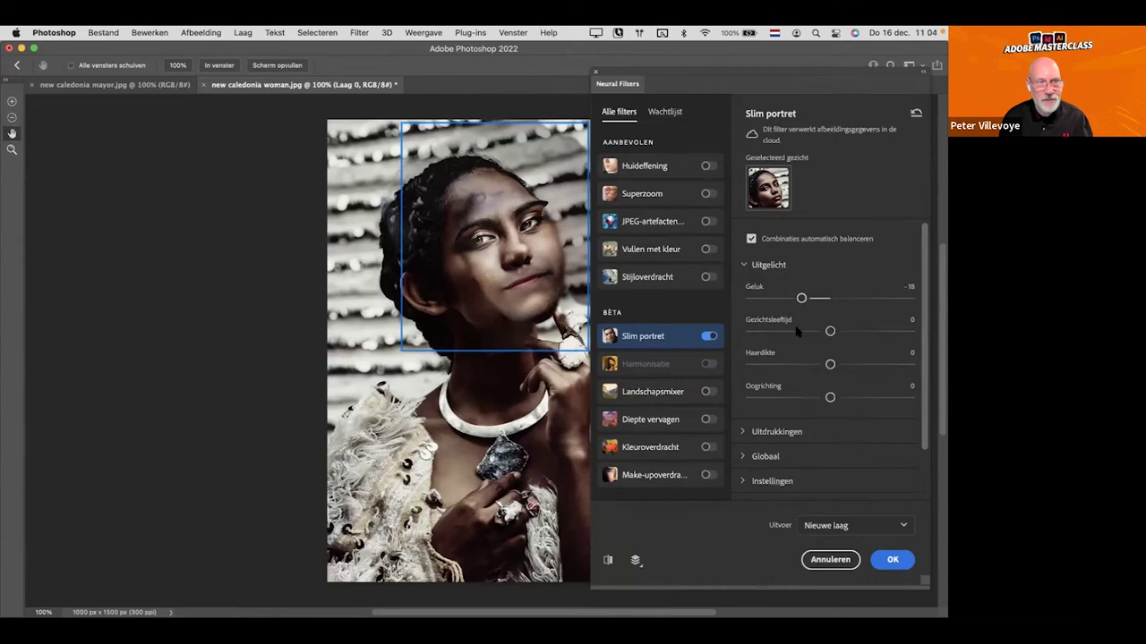
click(709, 337)
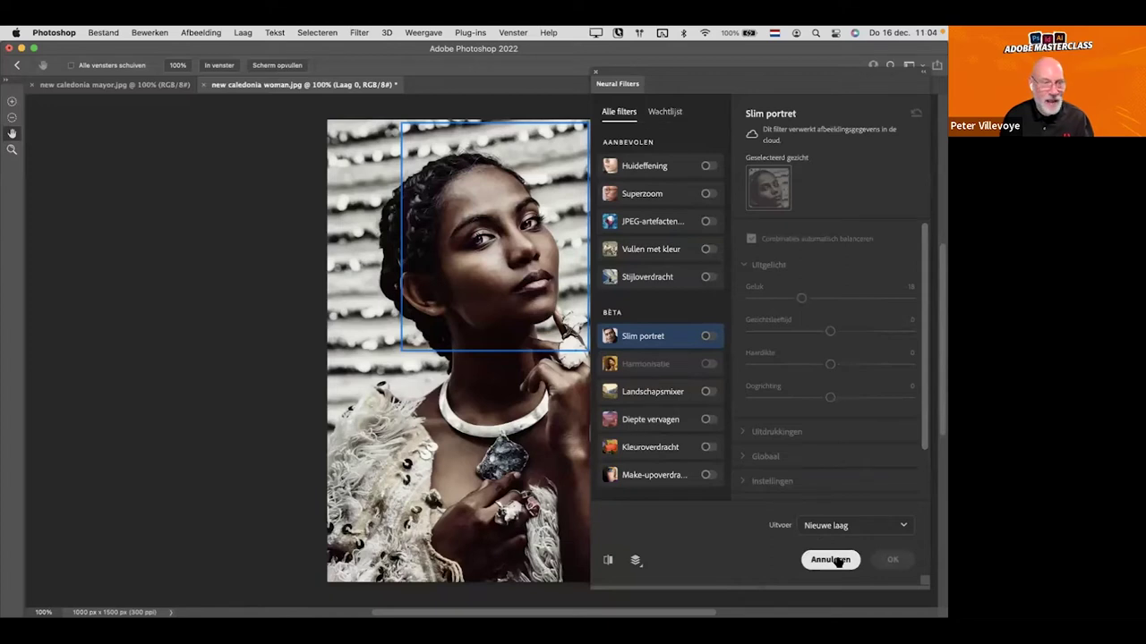
click(831, 561)
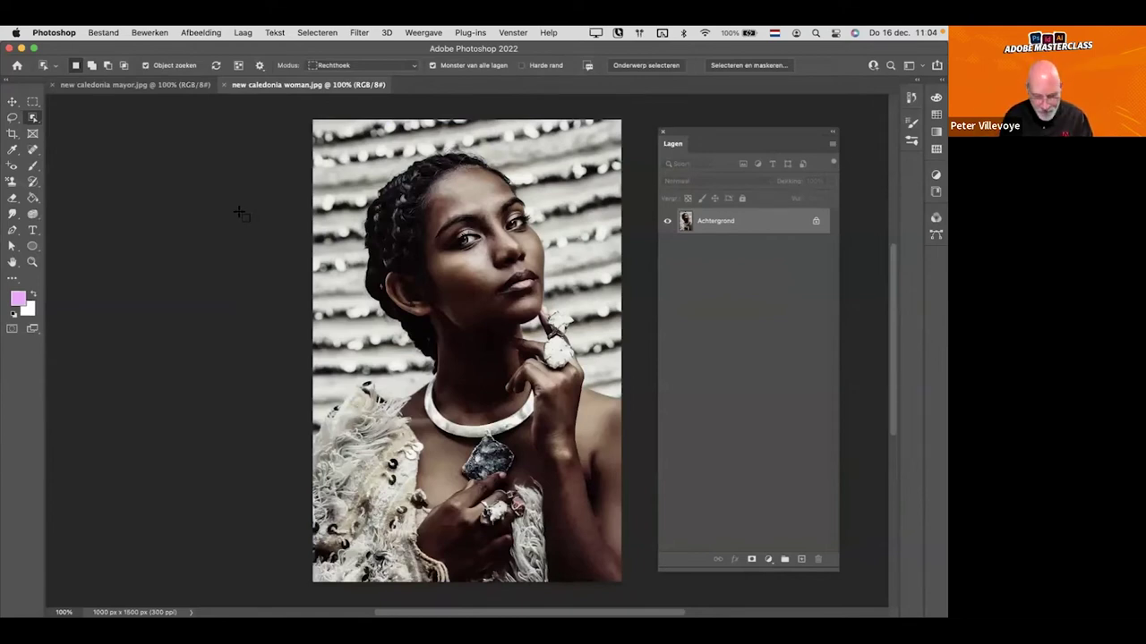
Open matthijs.jpg from the desktop and launch Neural Filters on it.
key(F1)
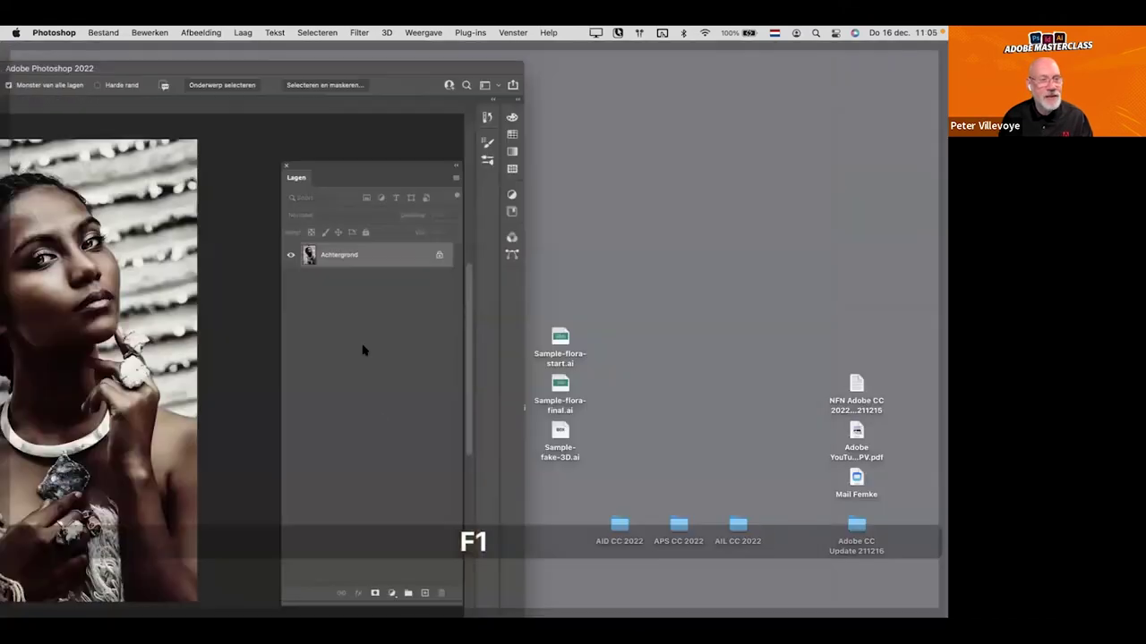
click(383, 419)
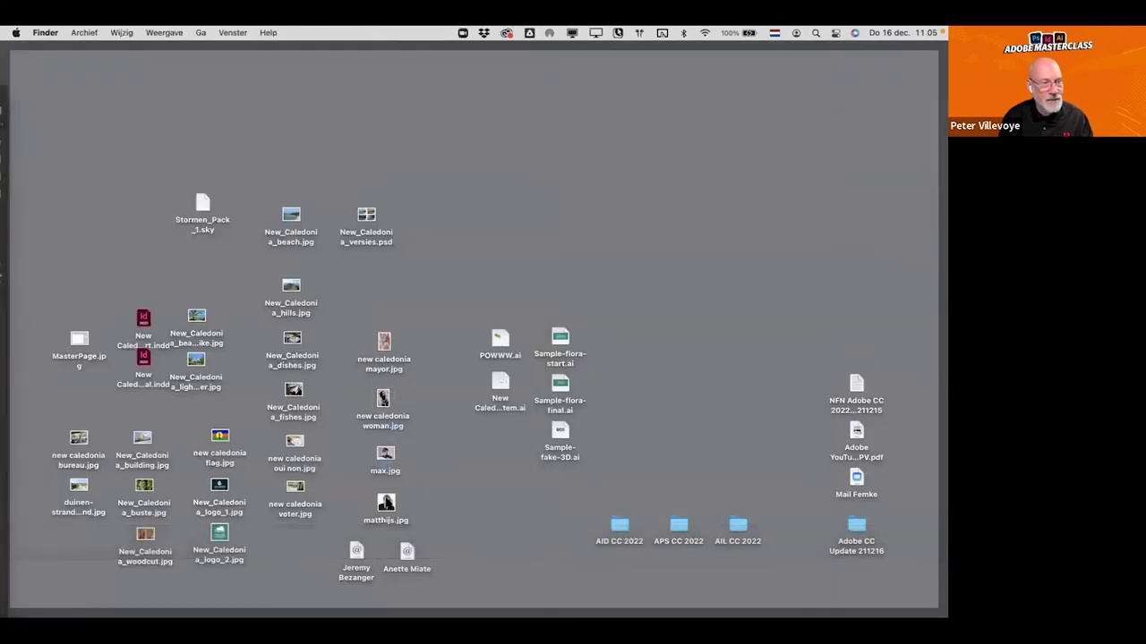
double_click(386, 504)
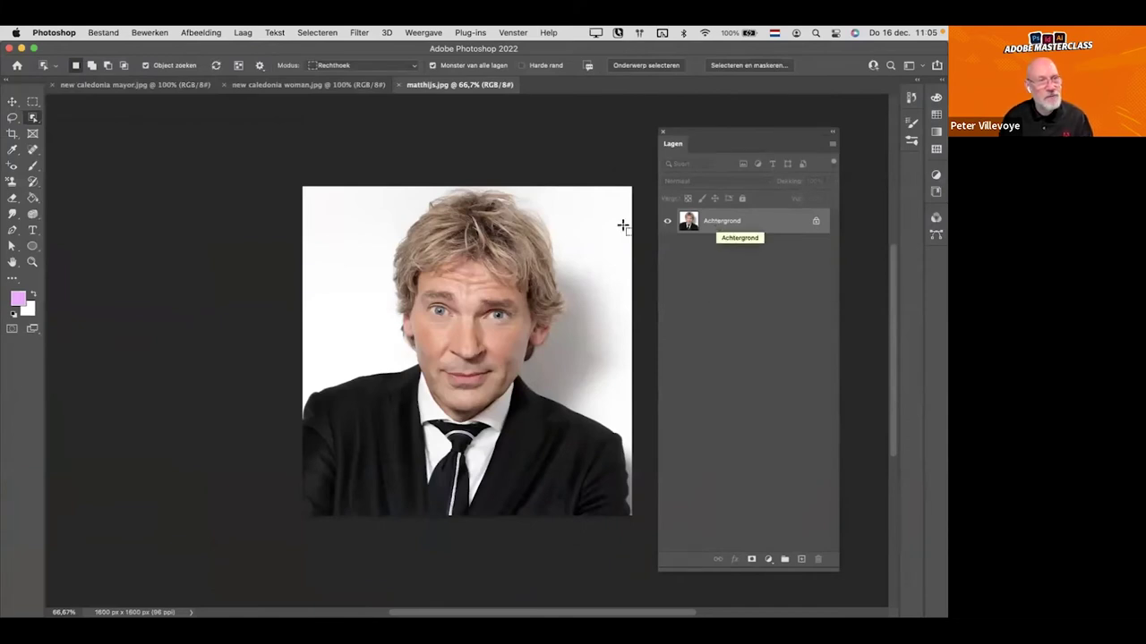
click(359, 32)
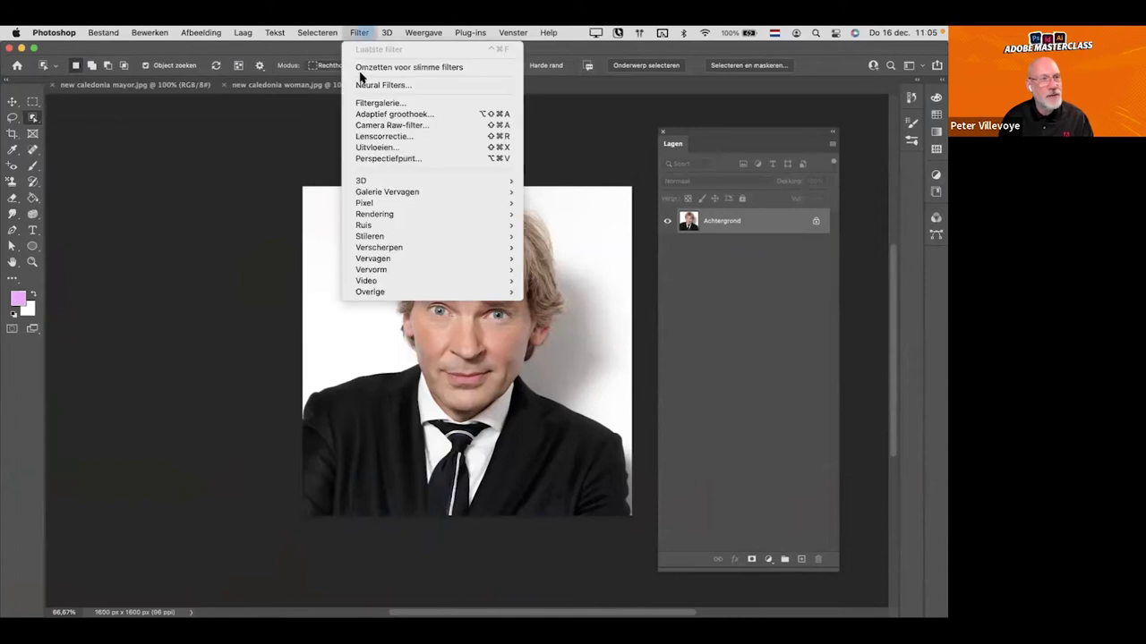
click(359, 82)
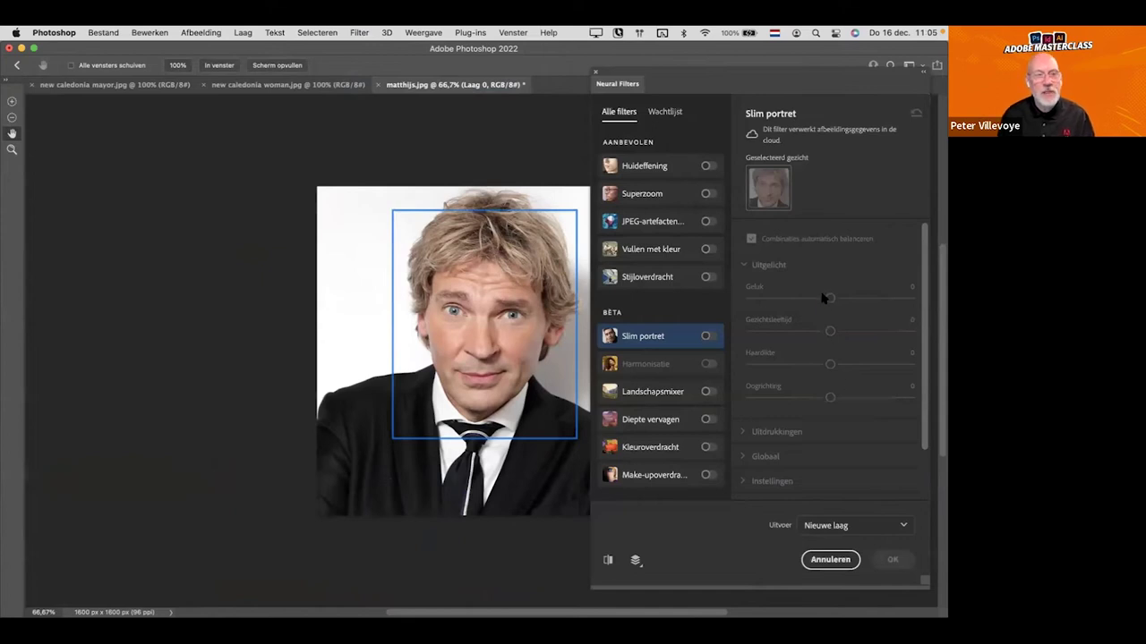
Enable Slim portret with Geluk +13 on matthijs.jpg, zoom in, then cancel.
click(706, 336)
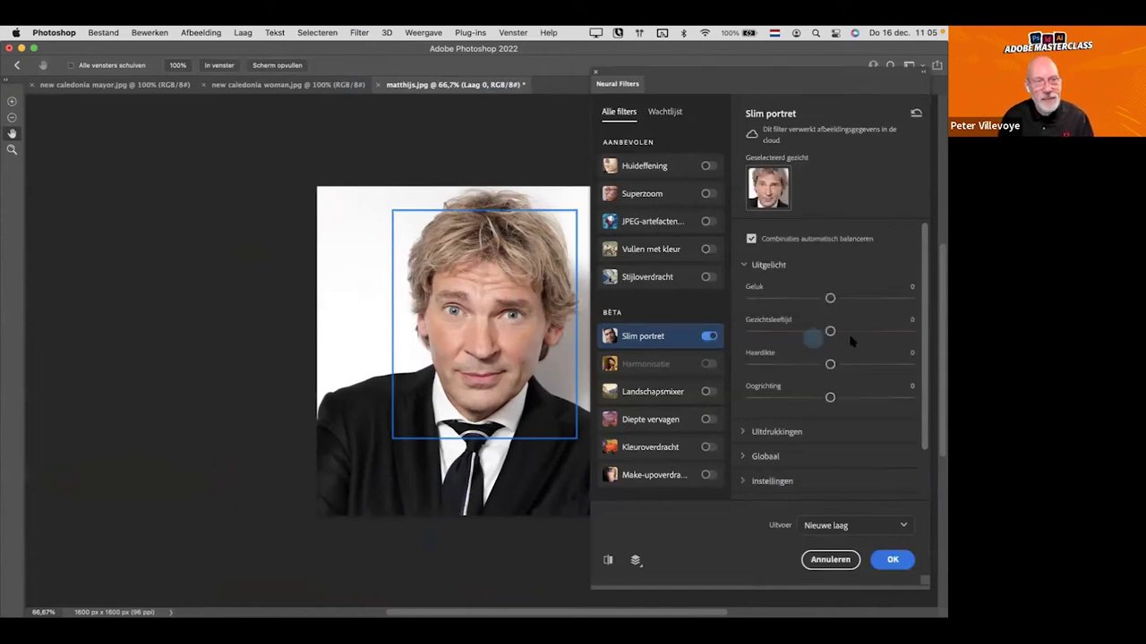
drag(829, 299, 852, 299)
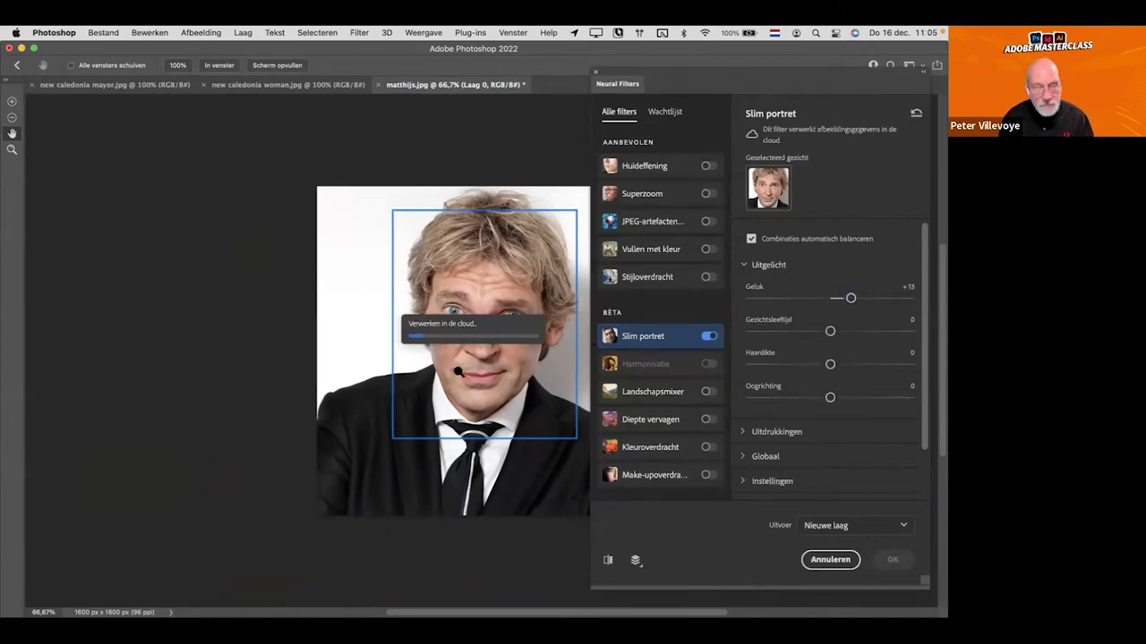
key(super+plus)
scroll(434, 376, right, 5)
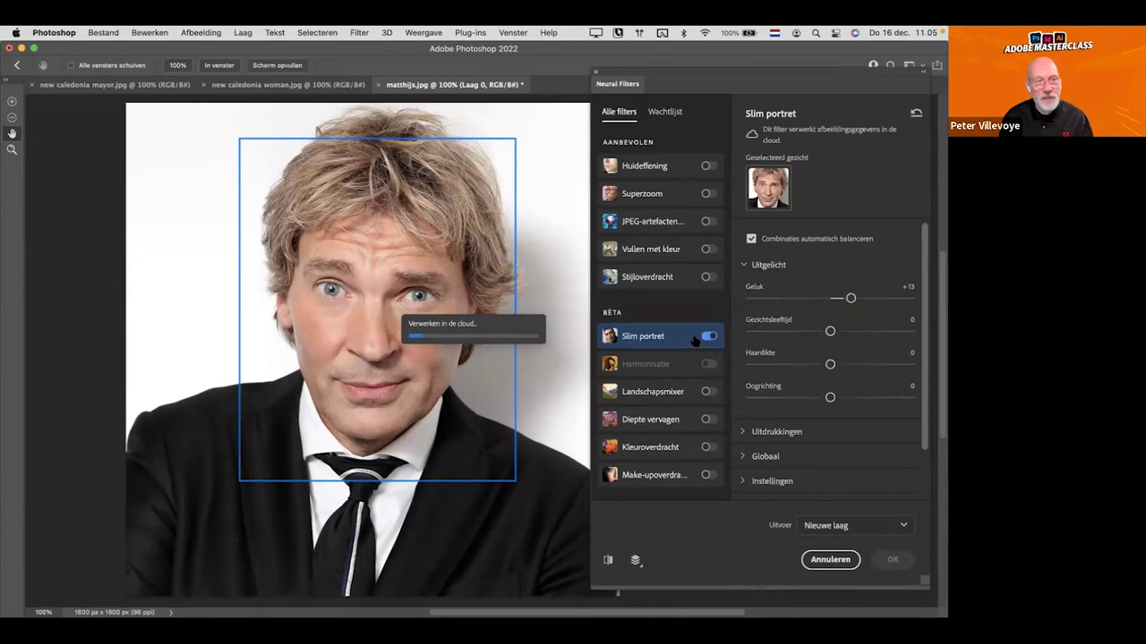
mouse_move(695, 341)
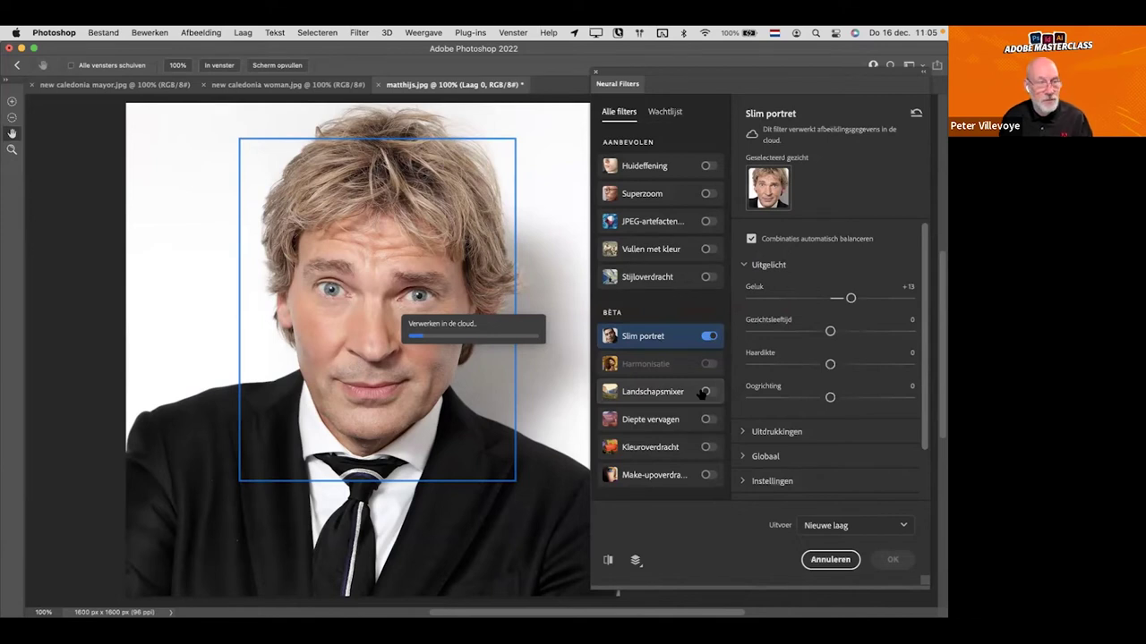
click(813, 561)
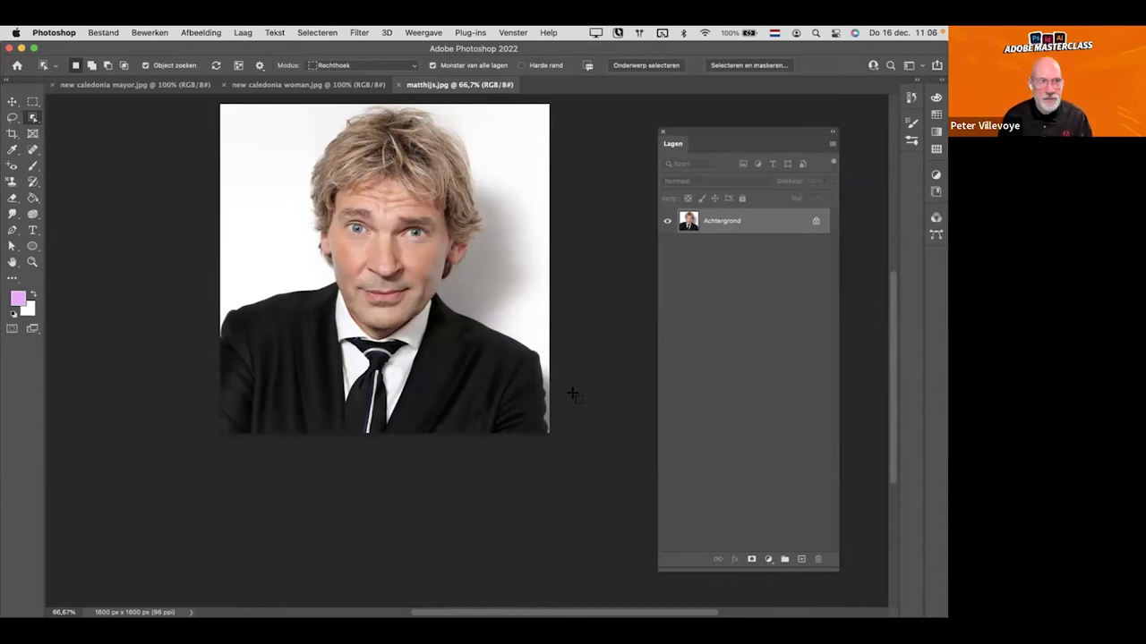
Open New_Caledonia_hills.jpg from the desktop in Photoshop.
key(super)
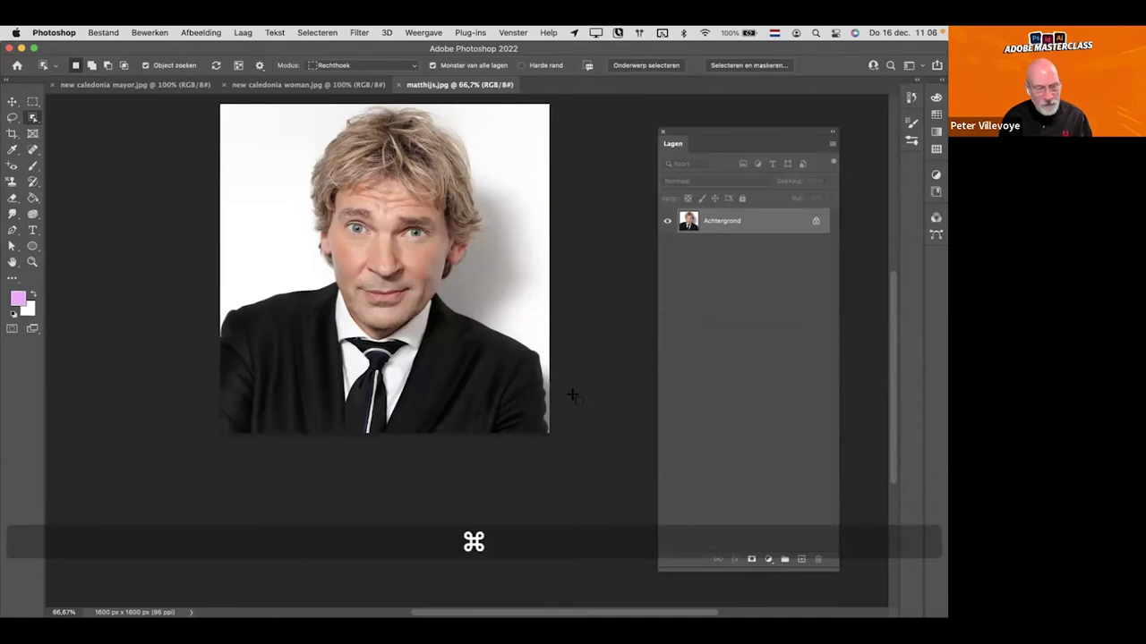
key(F1)
click(327, 340)
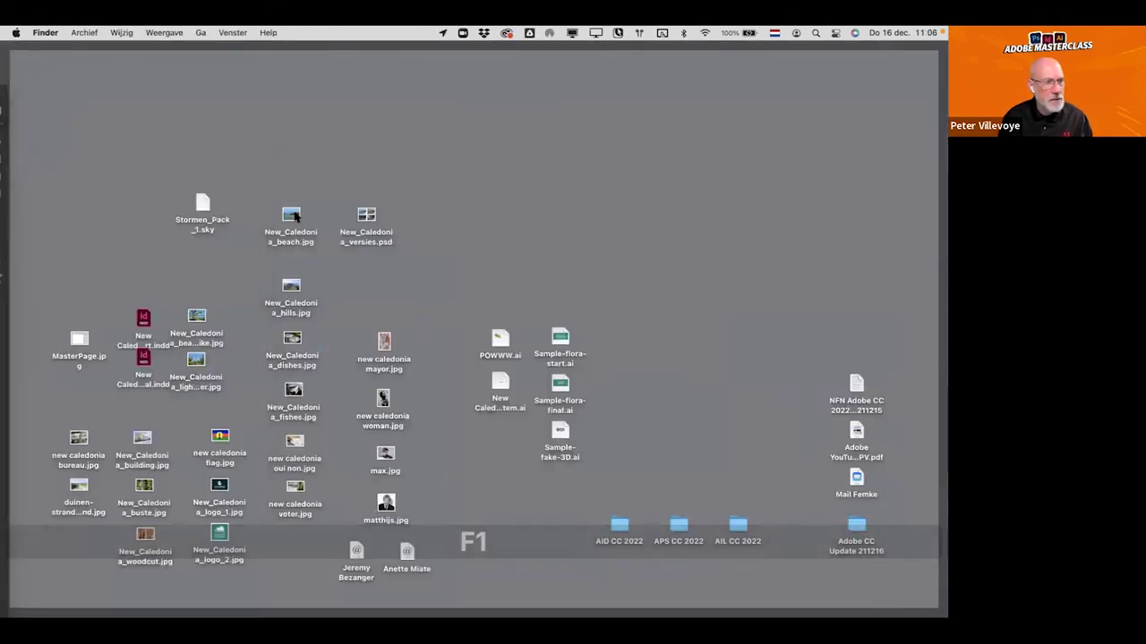
click(293, 289)
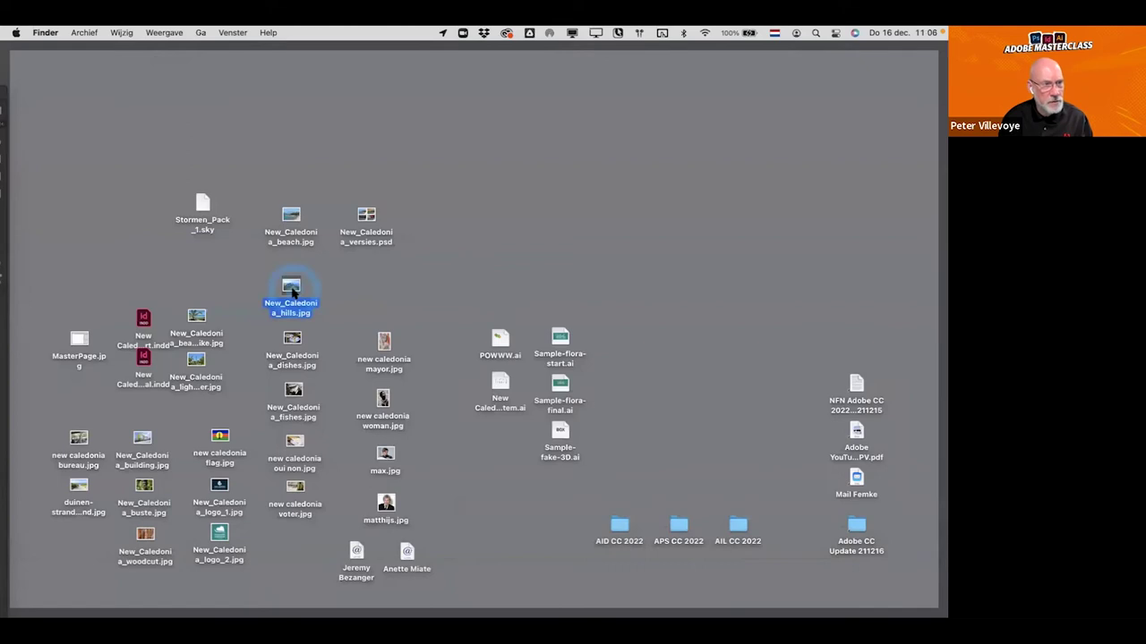
double_click(293, 288)
Return to Finder and open duinen-strand-nederland.jpg from the desktop.
key(super)
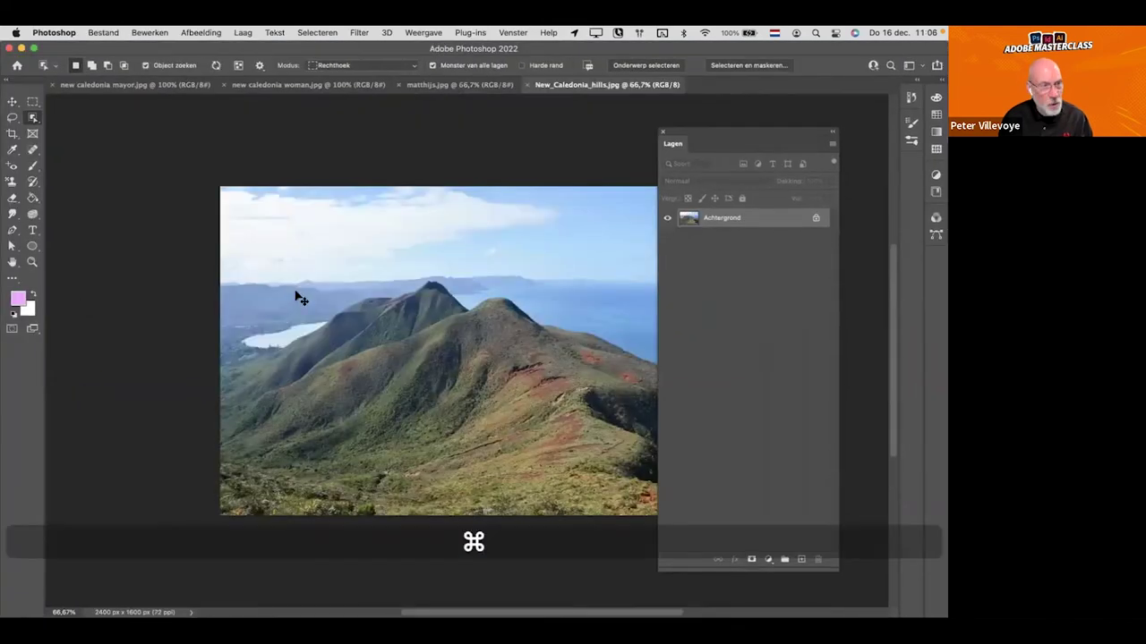
key(super+Tab)
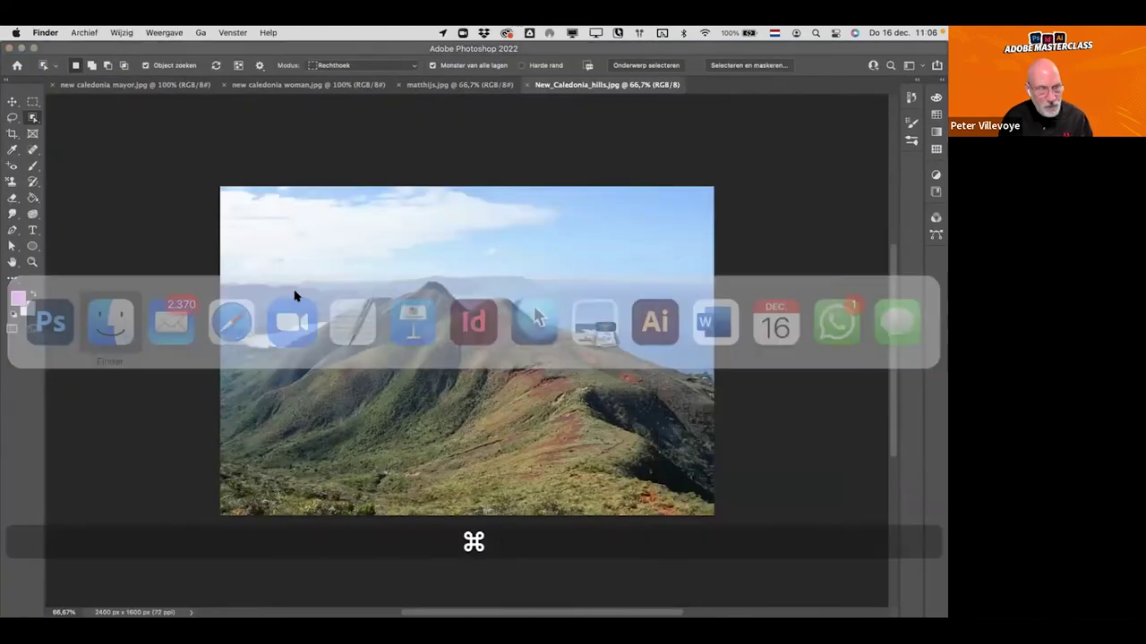
key(F1)
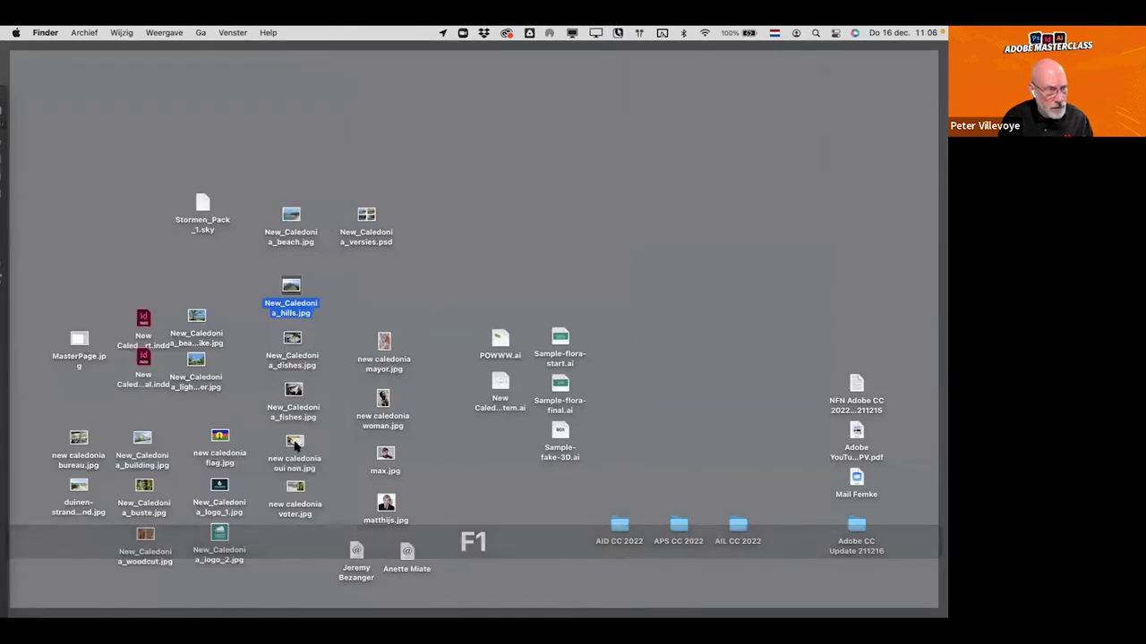
double_click(80, 490)
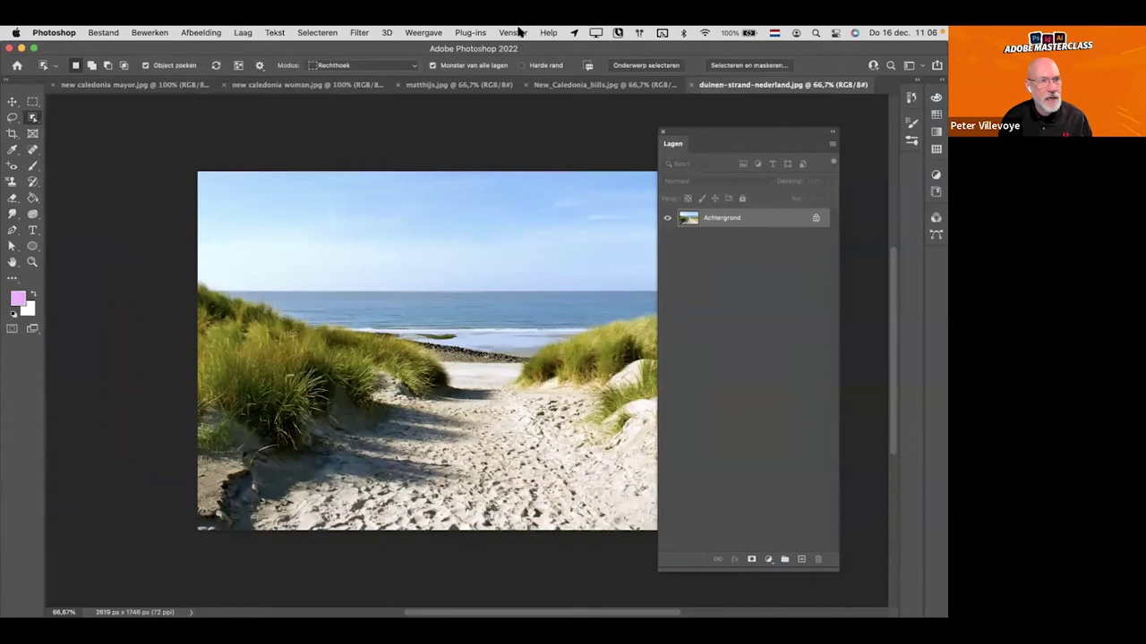
Tile the beach and hills photos 2-up Vertical, close Layers, and make the beach image active.
click(512, 32)
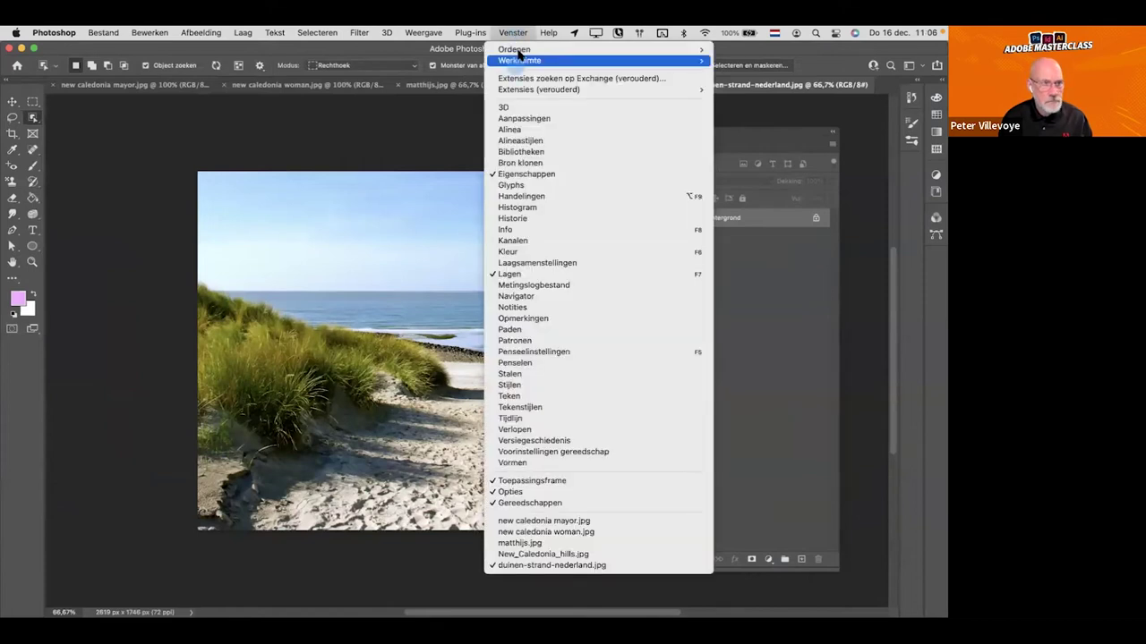
mouse_move(515, 54)
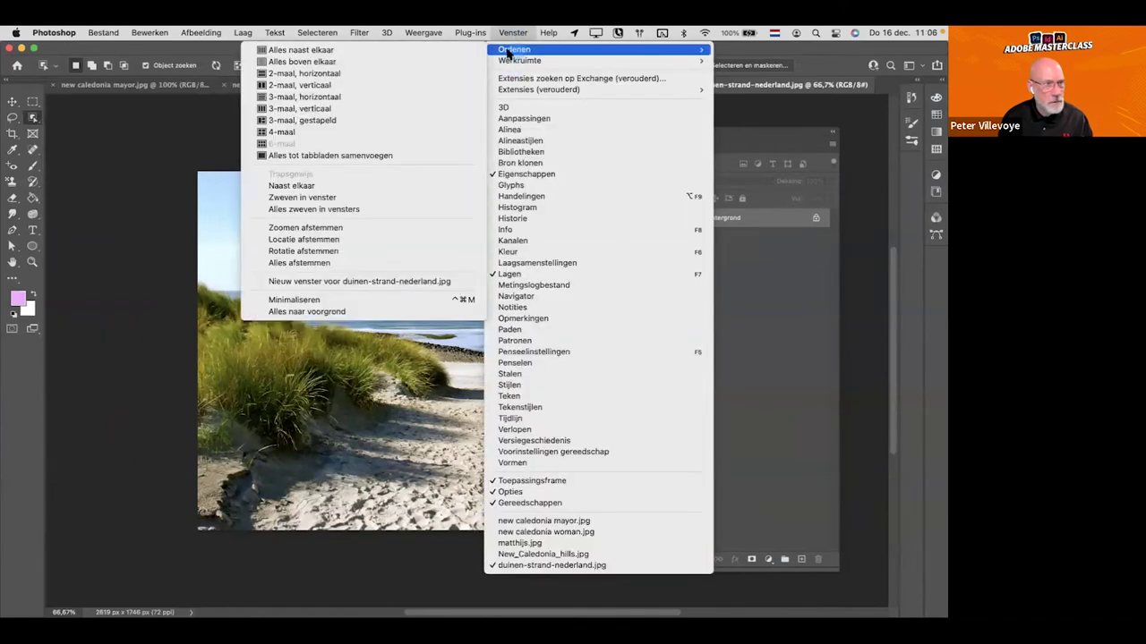
click(318, 86)
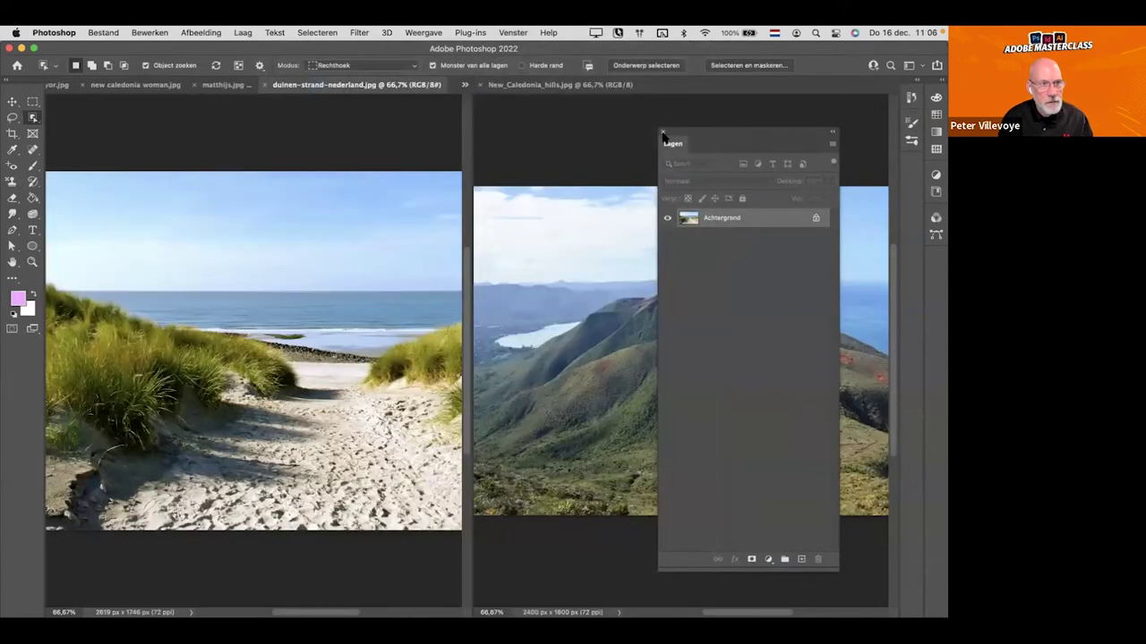
click(664, 132)
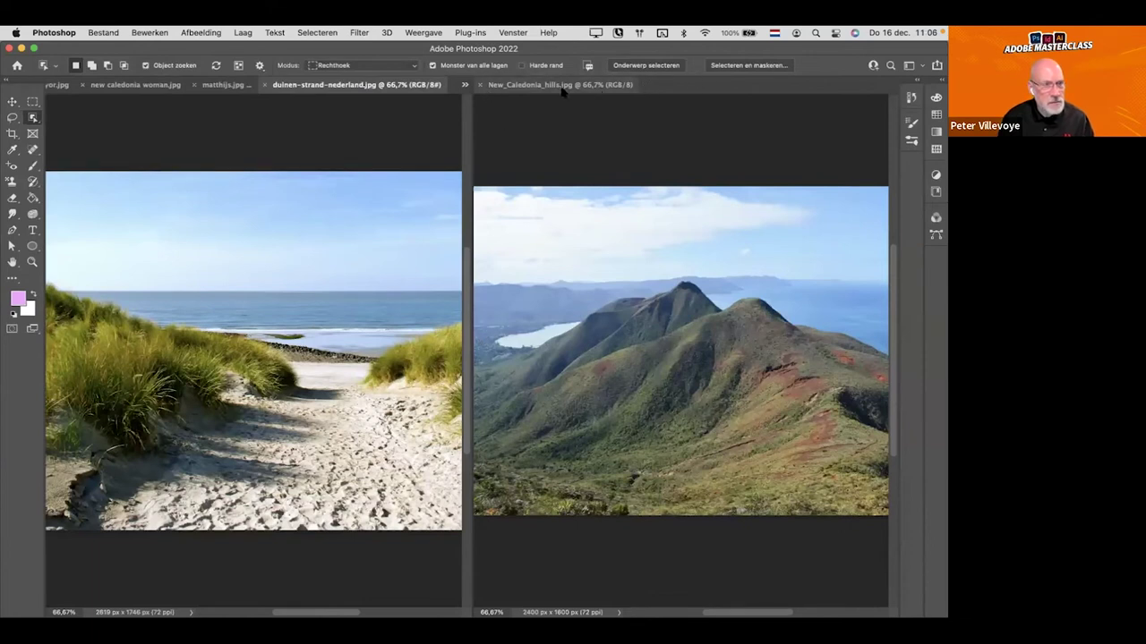
key(space)
mouse_move(687, 322)
mouse_down()
mouse_move(678, 293)
mouse_move(682, 318)
mouse_up()
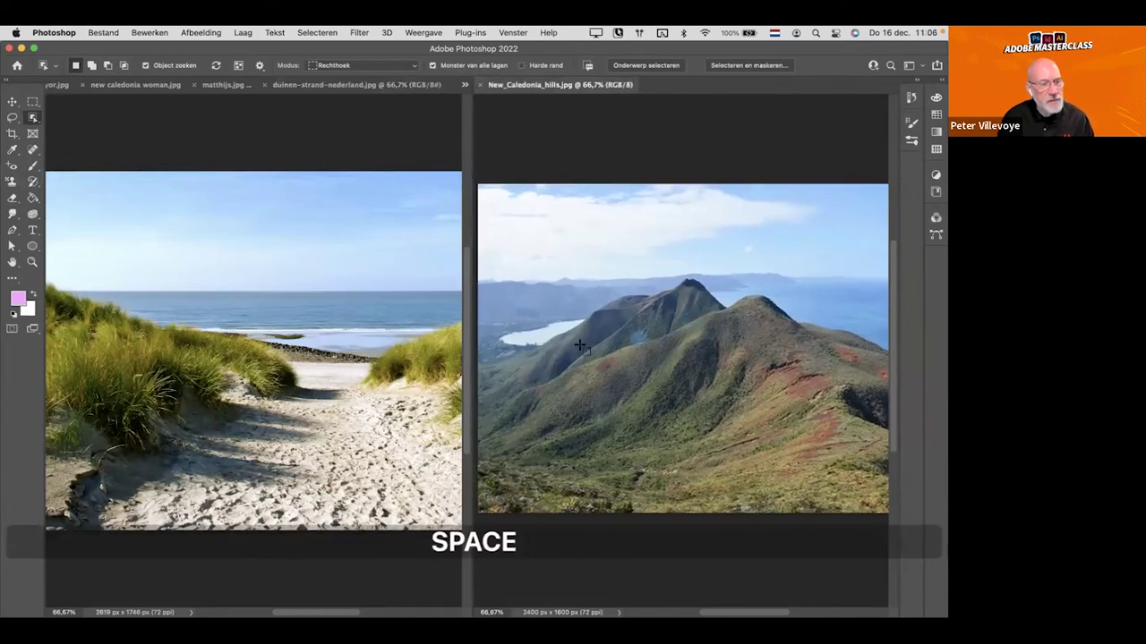
click(404, 333)
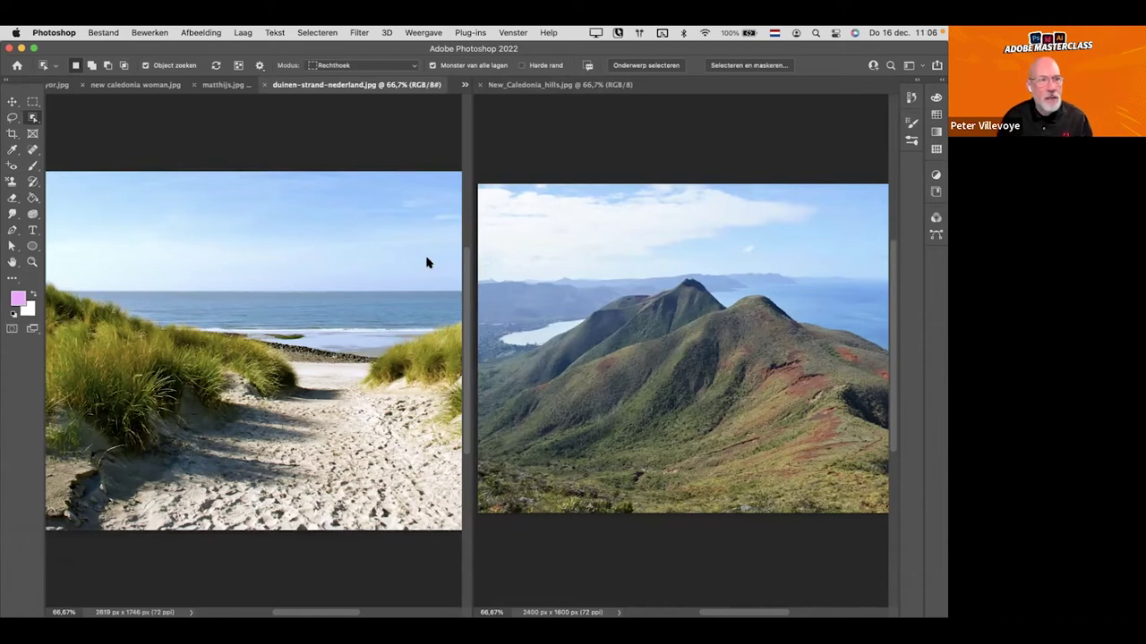
Browse the Filter and Image menus, then launch Neural Filters on duinen-strand-nederland.jpg.
click(359, 32)
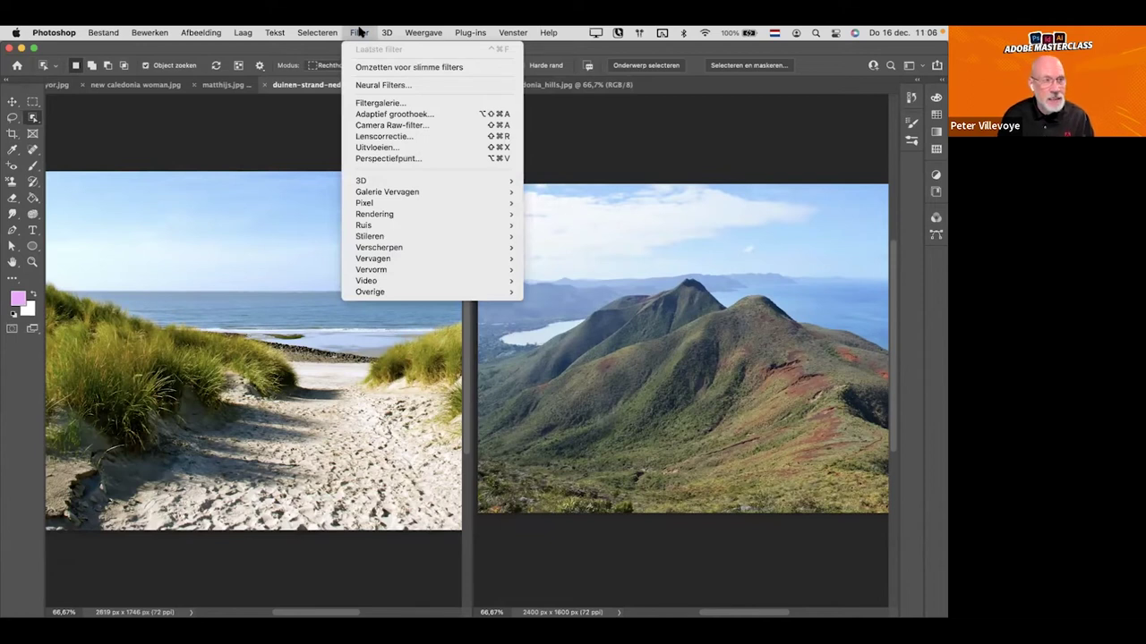
mouse_move(202, 34)
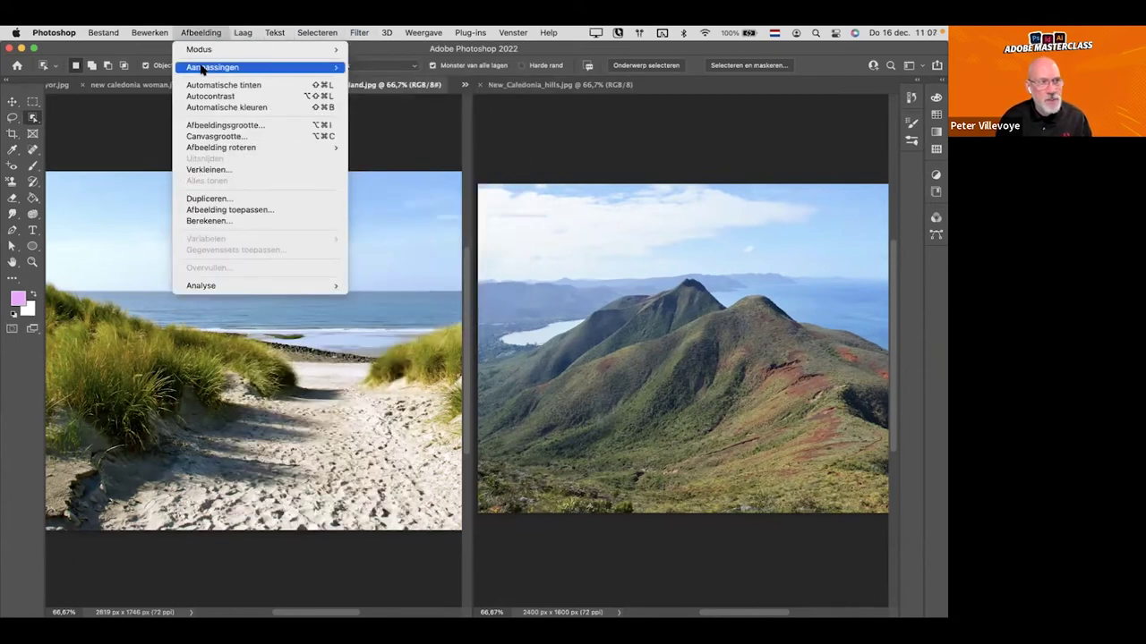
mouse_move(204, 68)
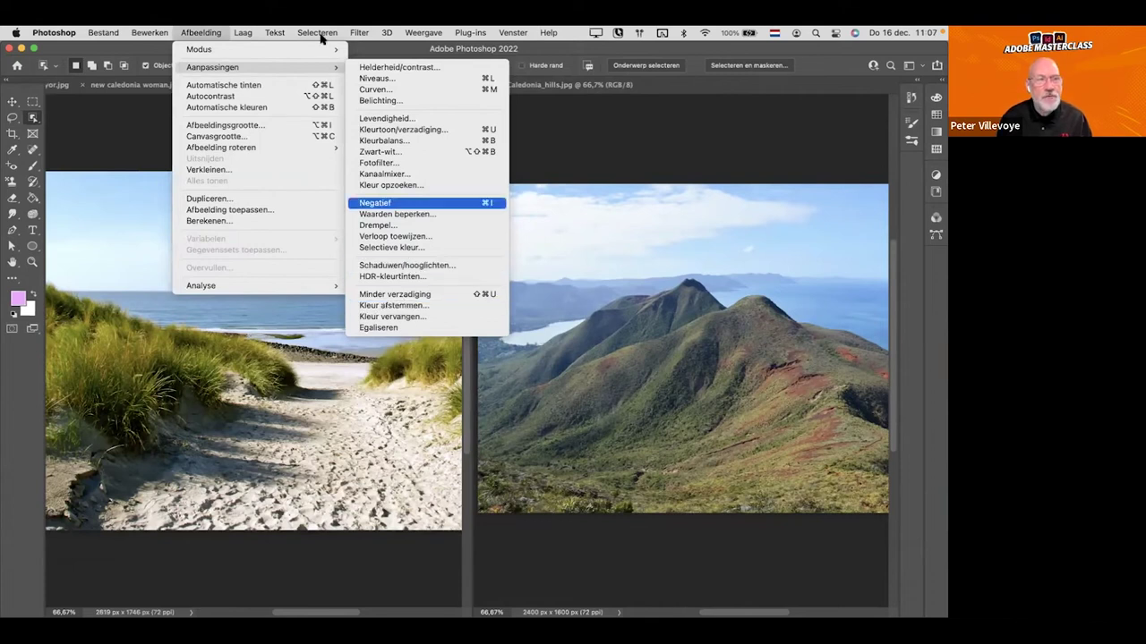
mouse_move(309, 31)
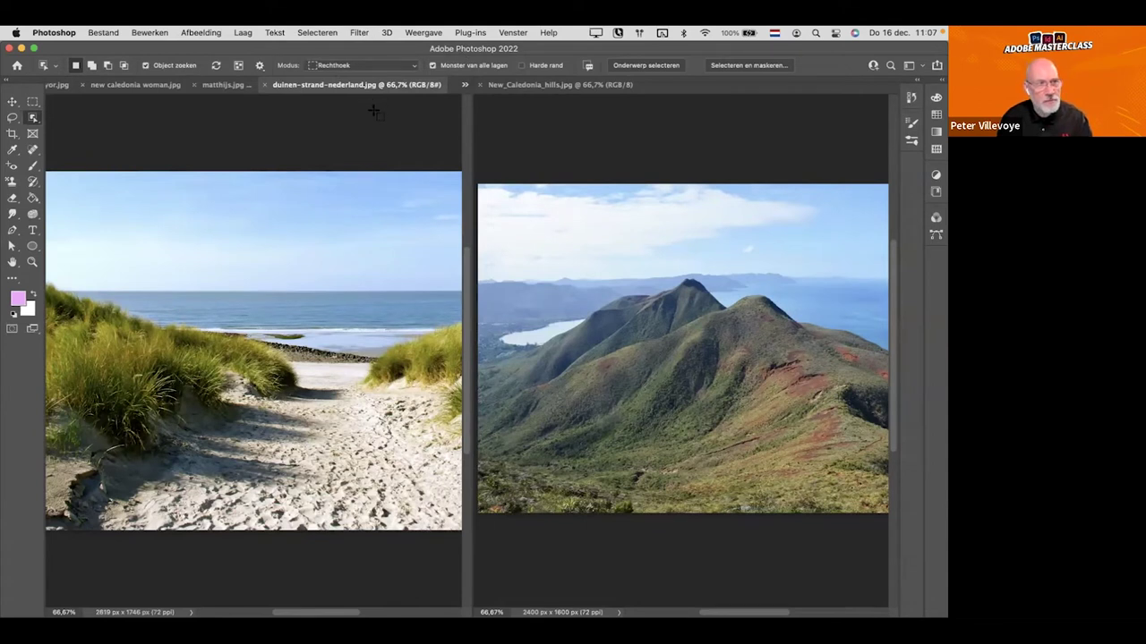
click(367, 32)
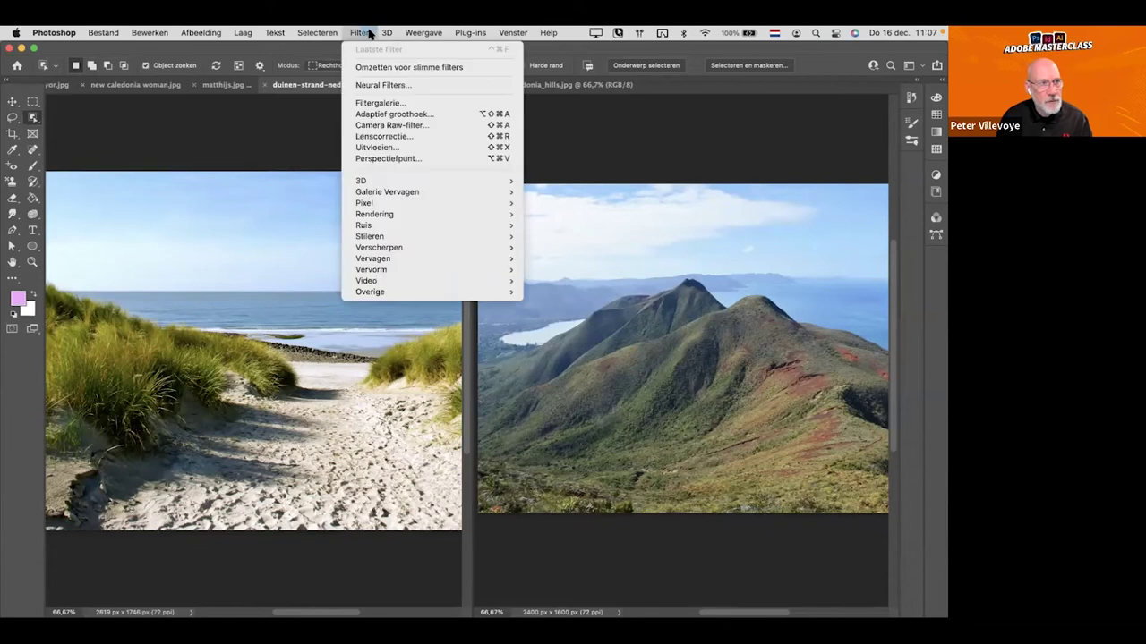
click(368, 88)
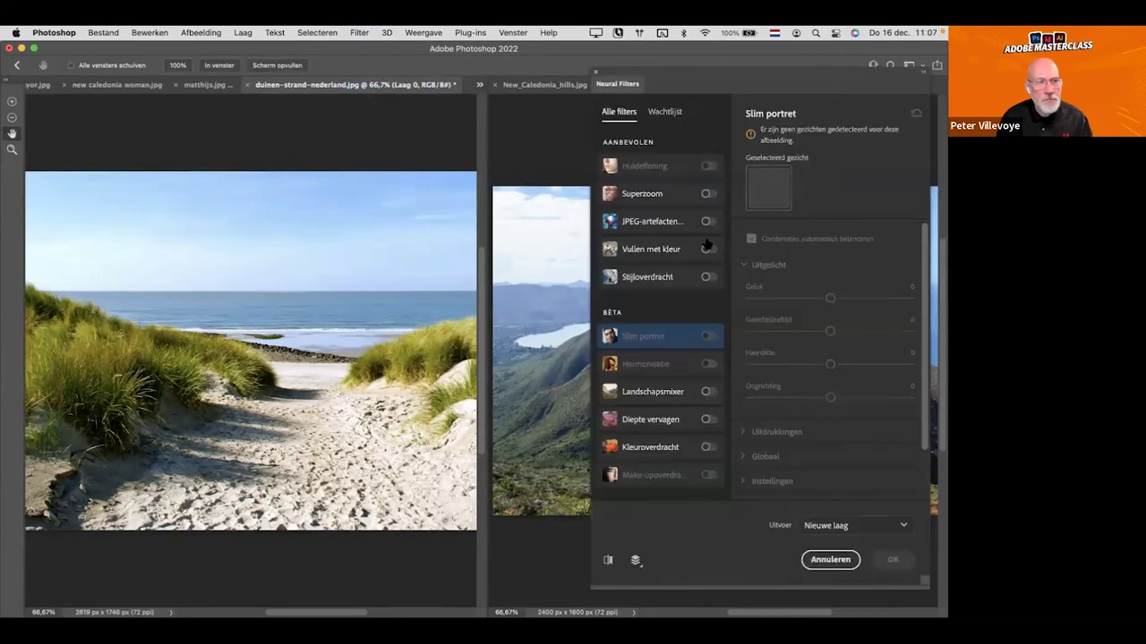
Switch on Landschapsmixer and set its Aangepast style image to New_Caledonia_hills.jpg.
click(648, 391)
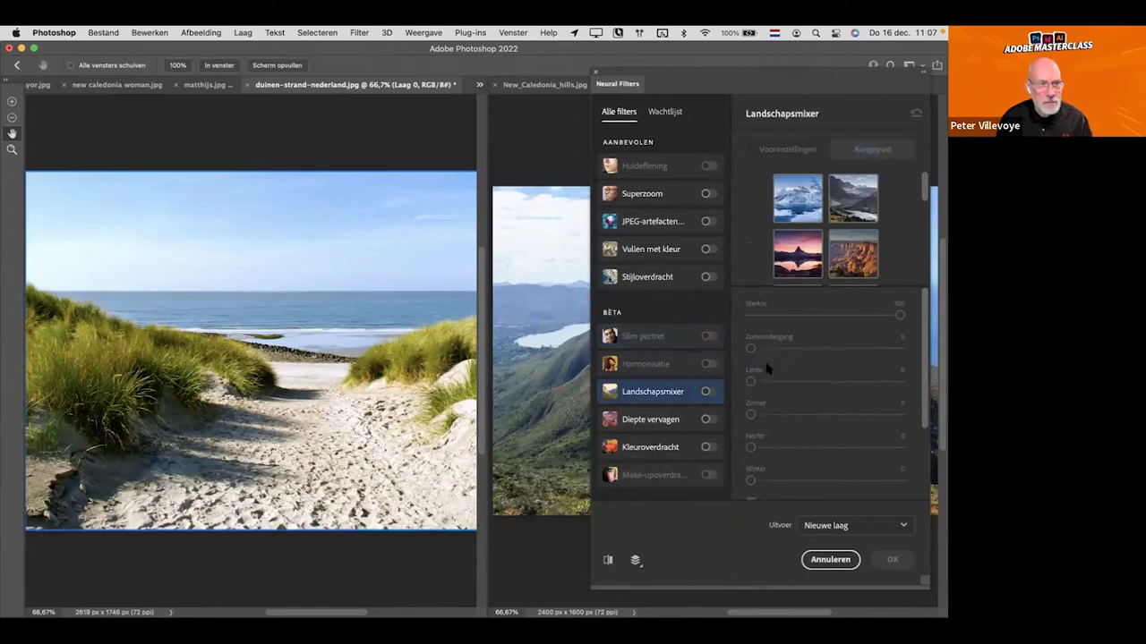
click(707, 392)
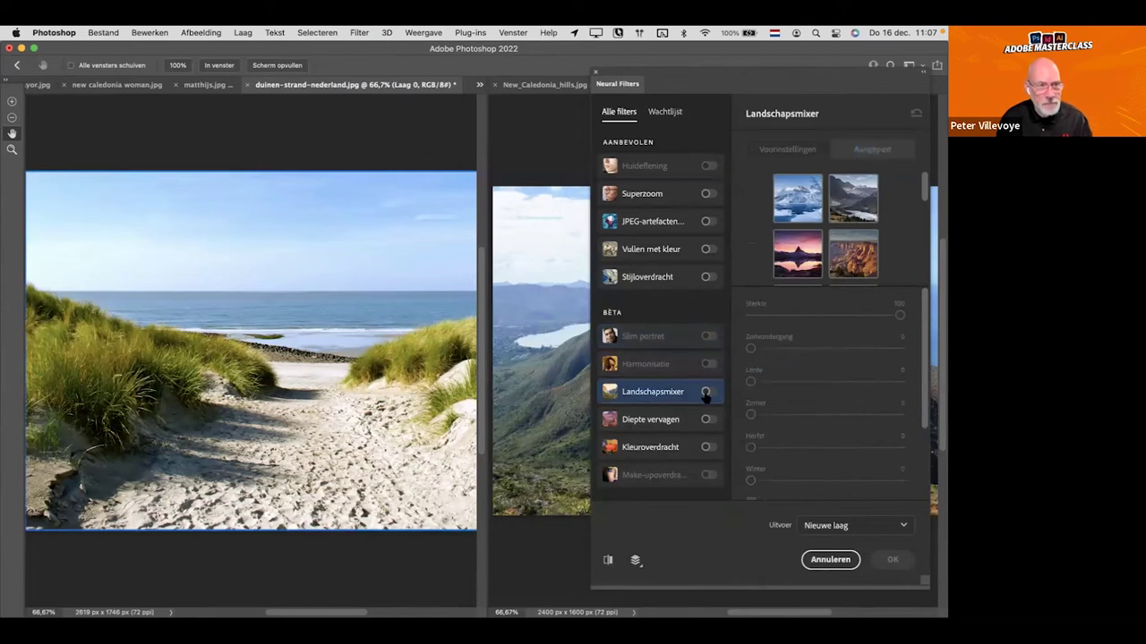
click(882, 153)
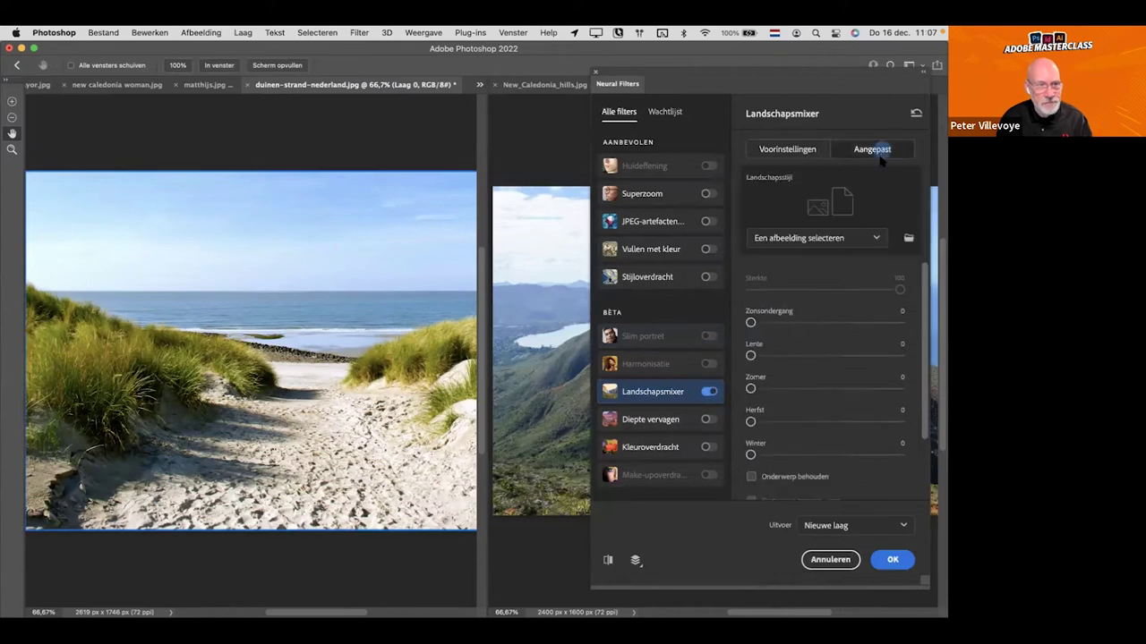
click(821, 240)
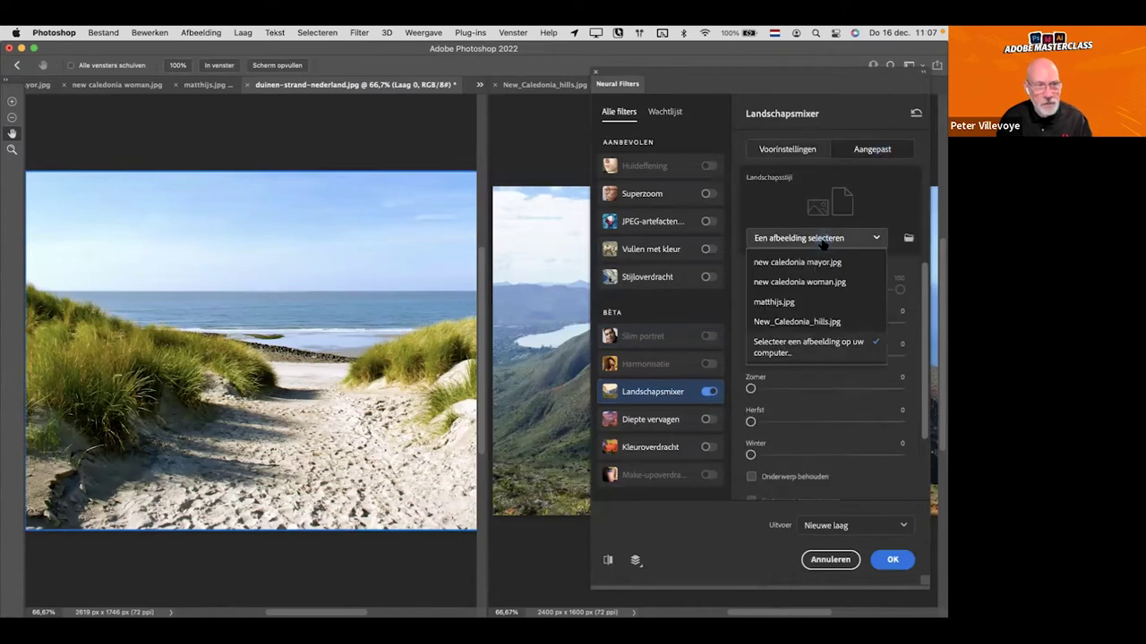
click(810, 322)
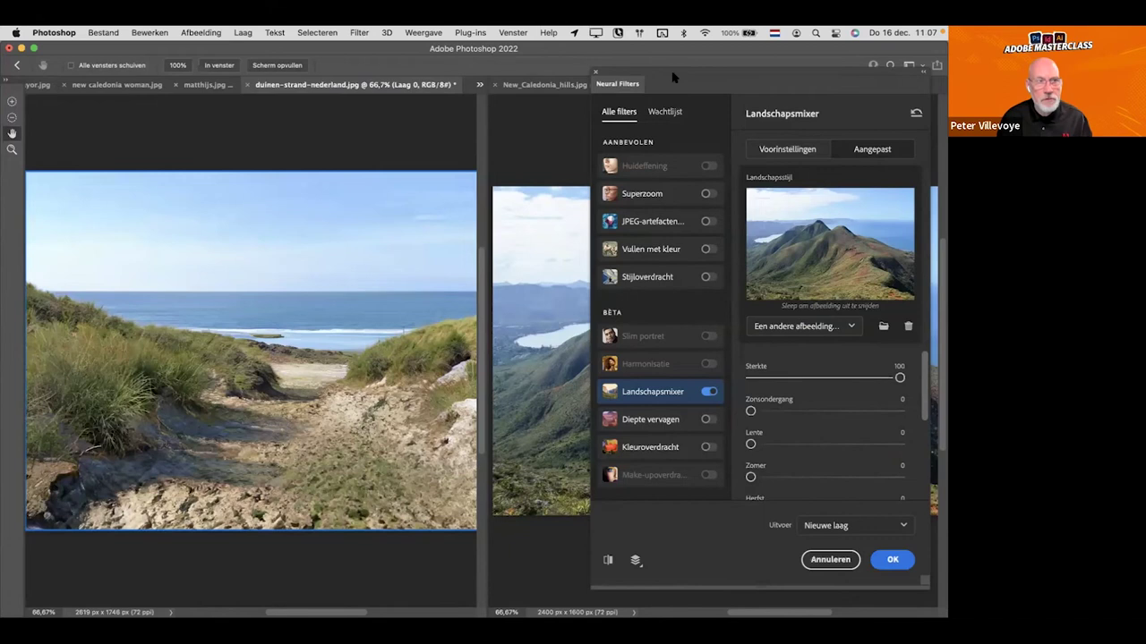
Move the Neural Filters panel aside and set Zonsondergang to 47 for a sunset glow.
drag(674, 73, 624, 75)
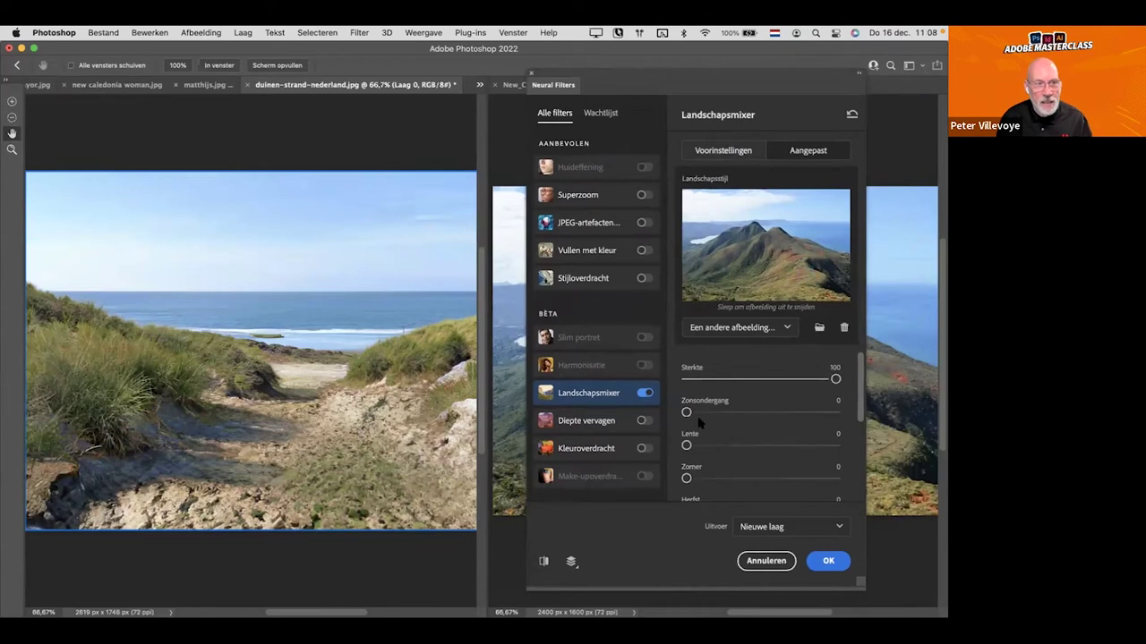
drag(687, 414, 764, 414)
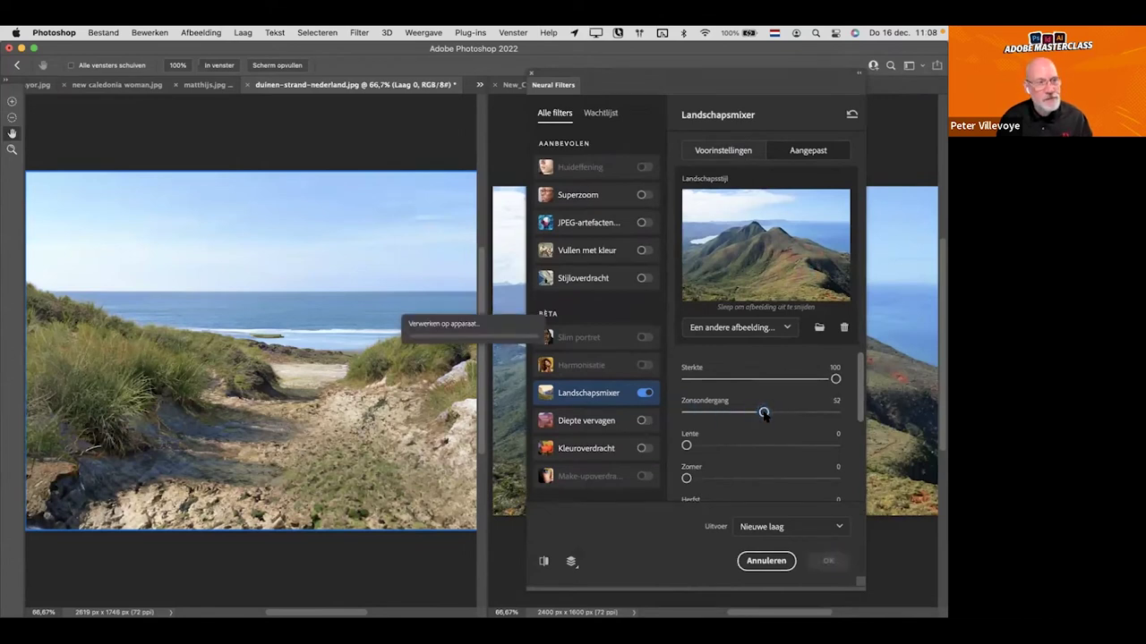
drag(763, 414, 757, 414)
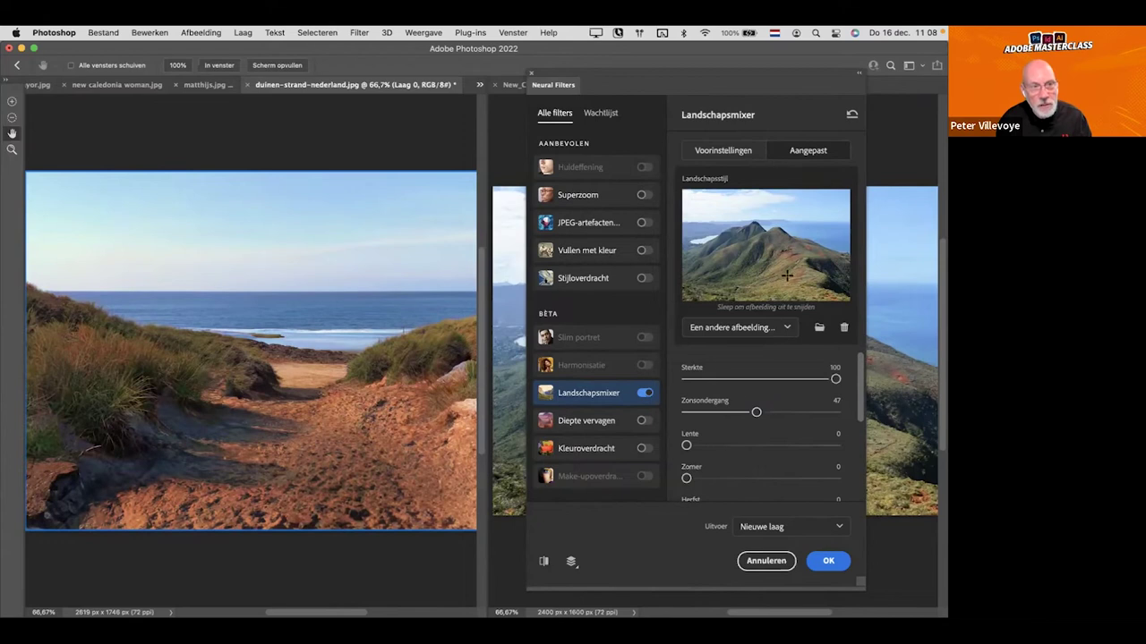
Apply the snowy winter preset and view the beach photo at 50% beside the panel.
click(725, 154)
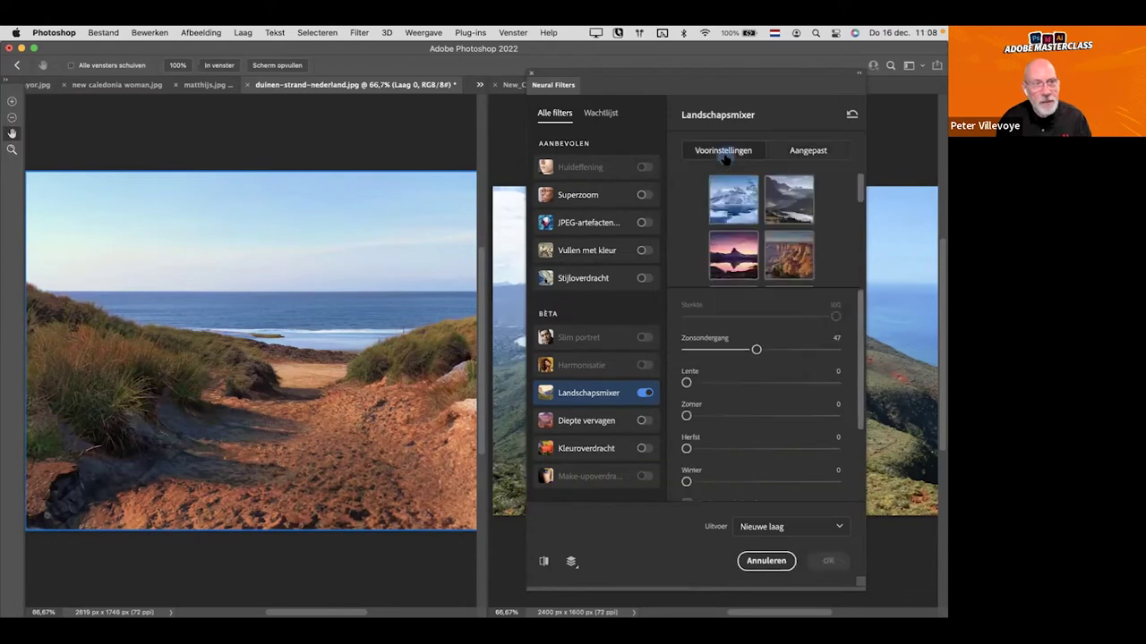
click(740, 202)
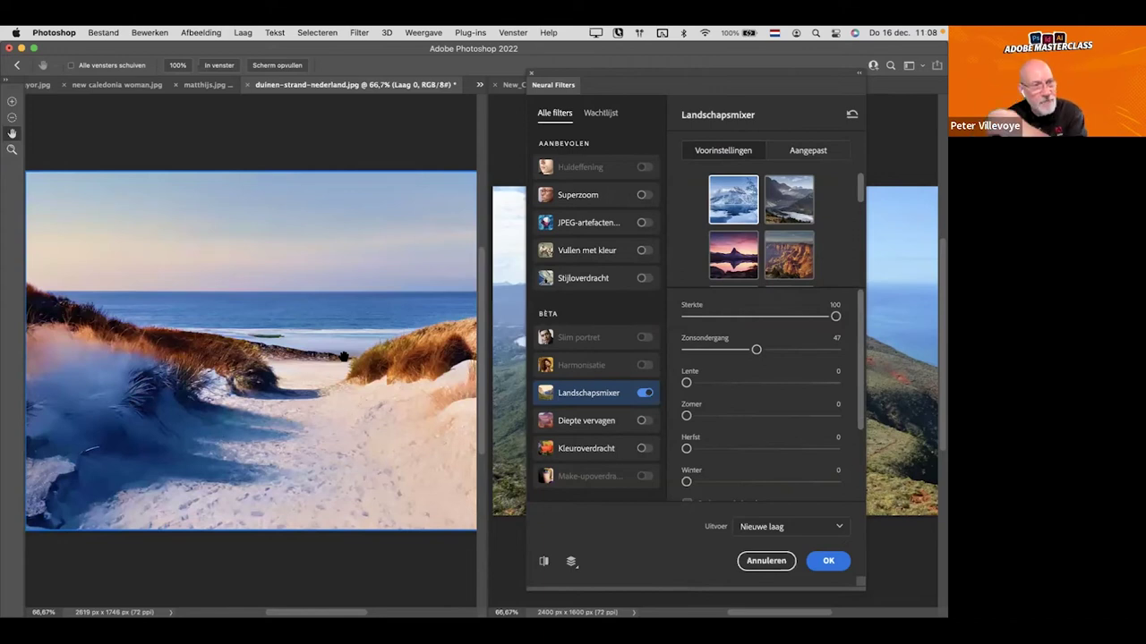
drag(598, 79, 825, 104)
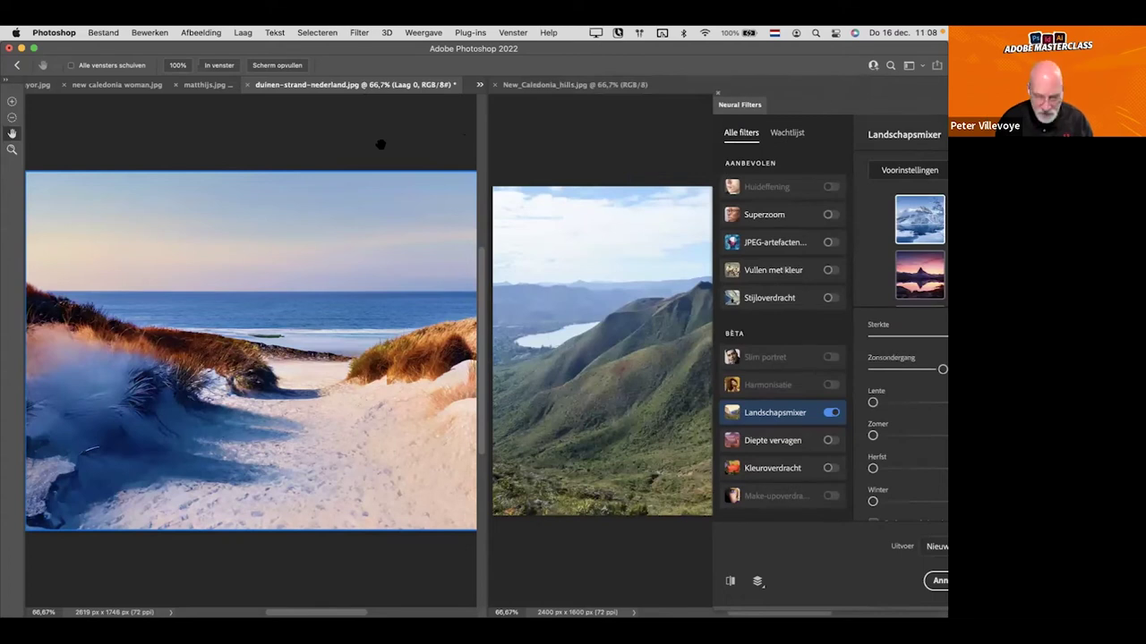
key(super+minus)
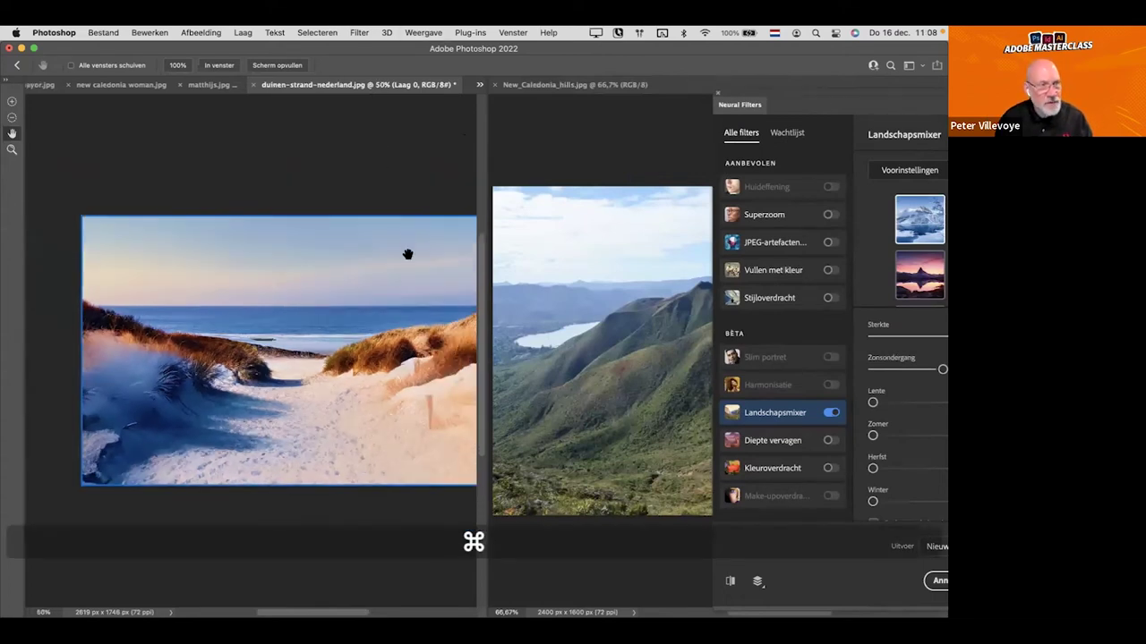
drag(408, 256, 379, 229)
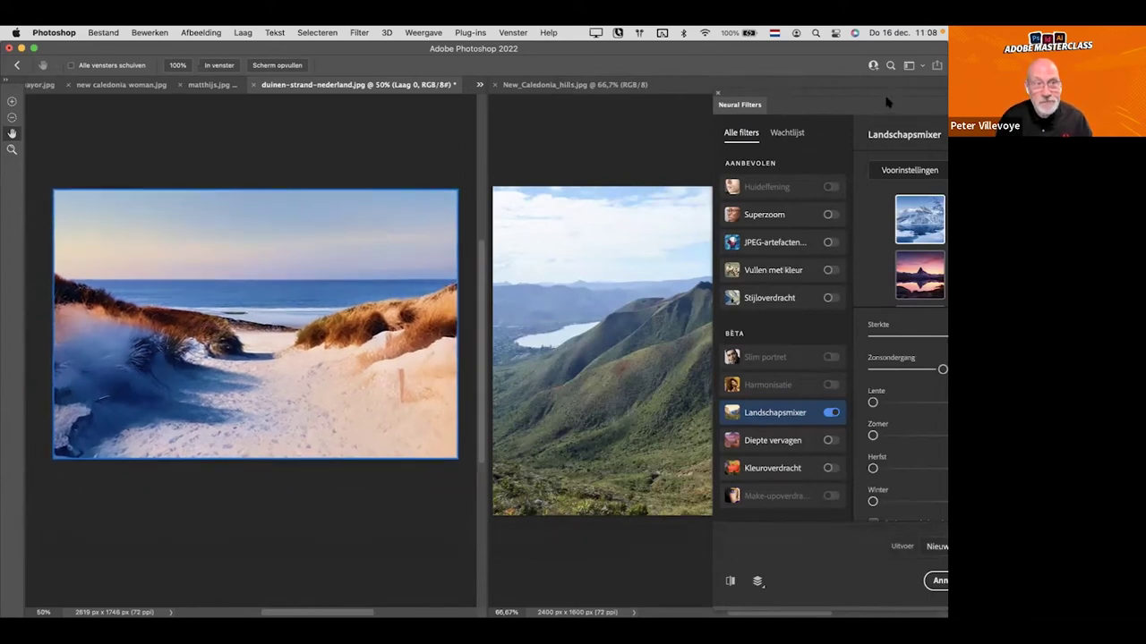
drag(886, 98, 688, 93)
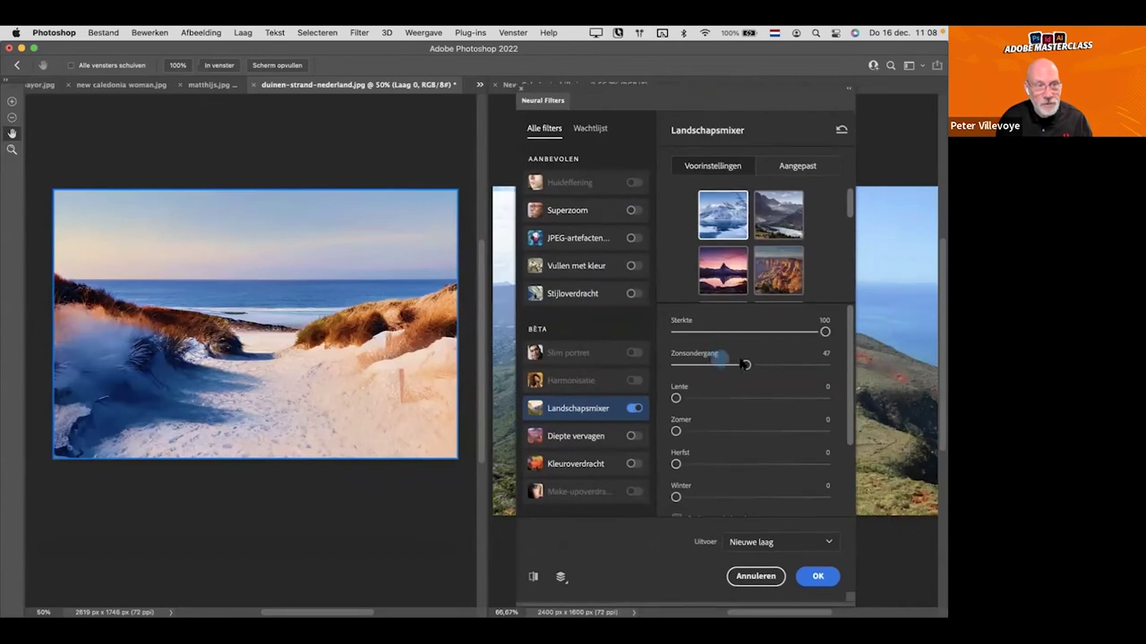
Remove the sunset effect, try the purple sunset and canyon presets, and set Zomer to 53.
drag(744, 366, 651, 375)
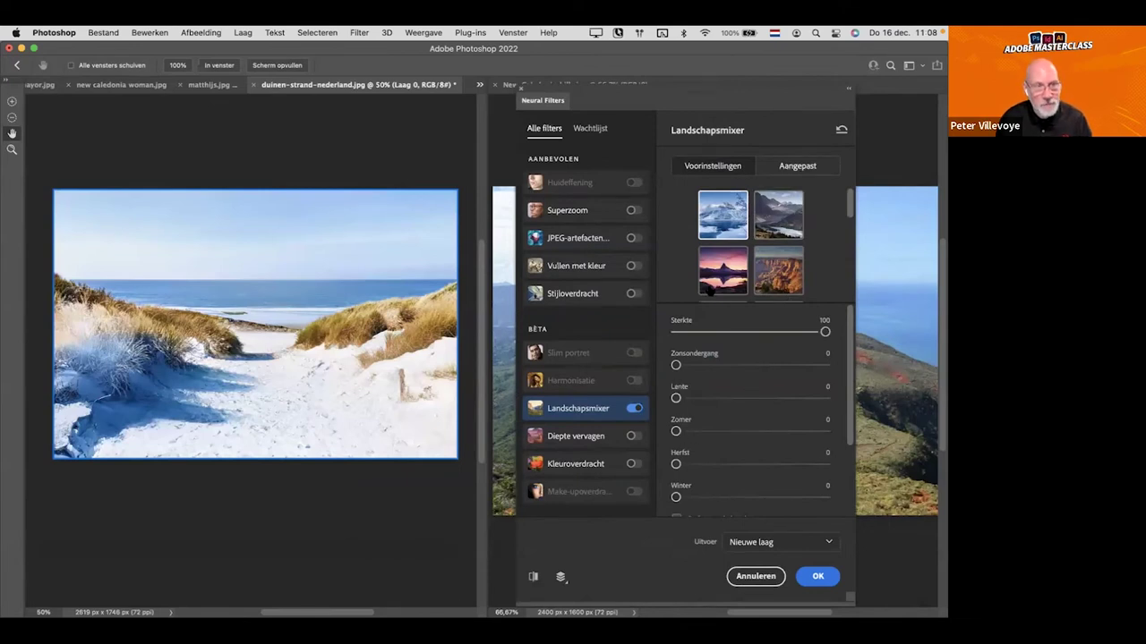
click(710, 286)
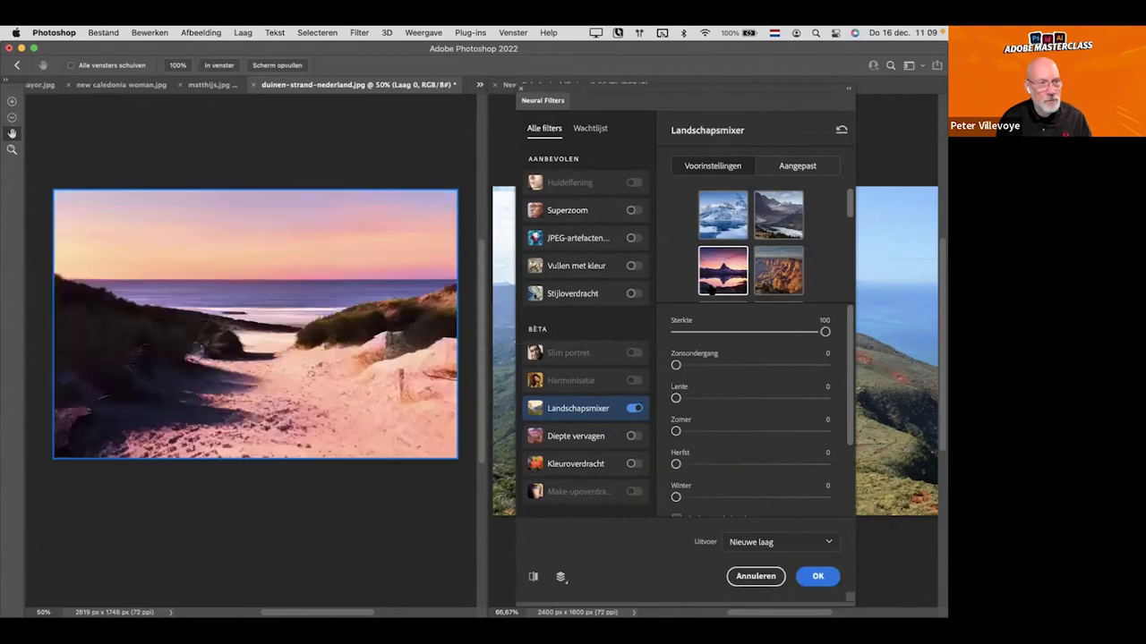
click(770, 284)
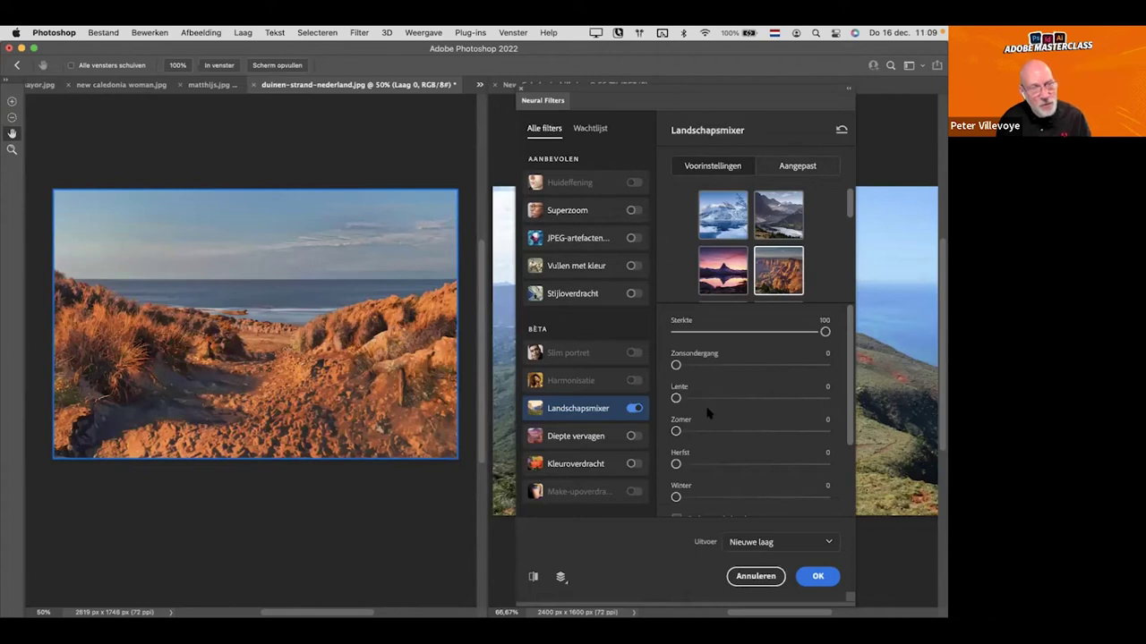
drag(677, 432, 755, 431)
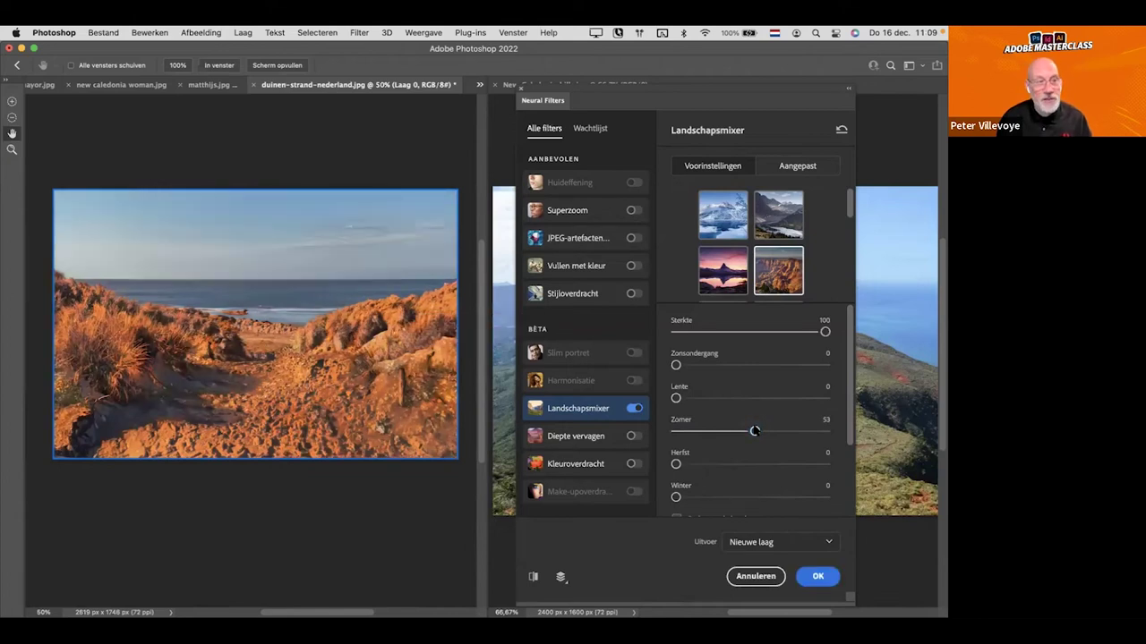
drag(851, 207, 847, 238)
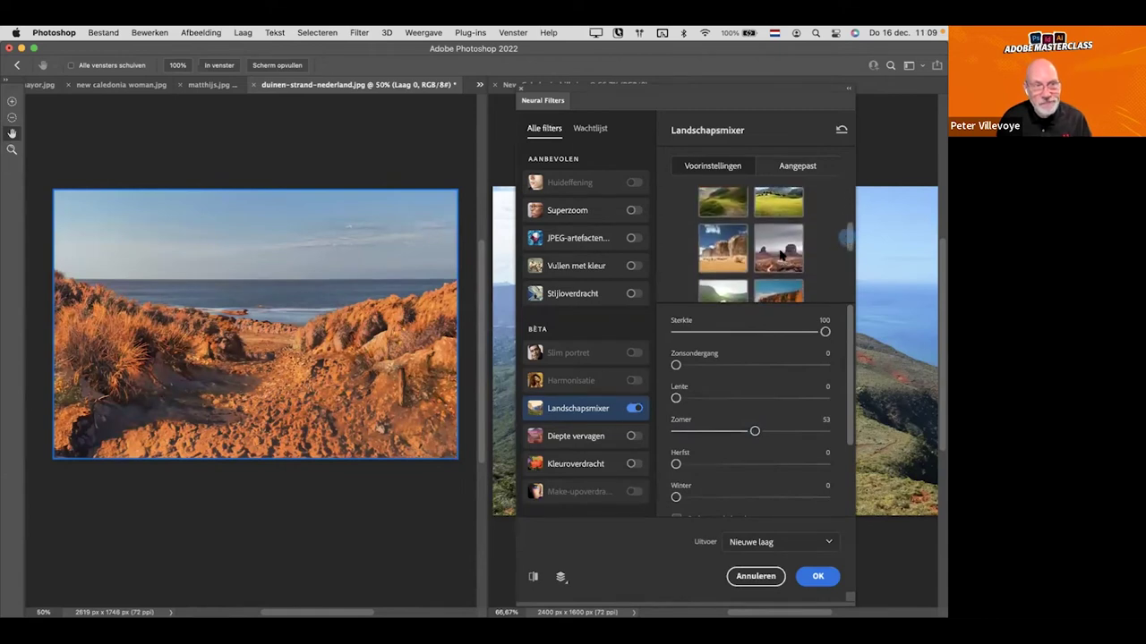
Try both sandy desert presets, then switch Landschapsmixer off to restore the original.
click(734, 258)
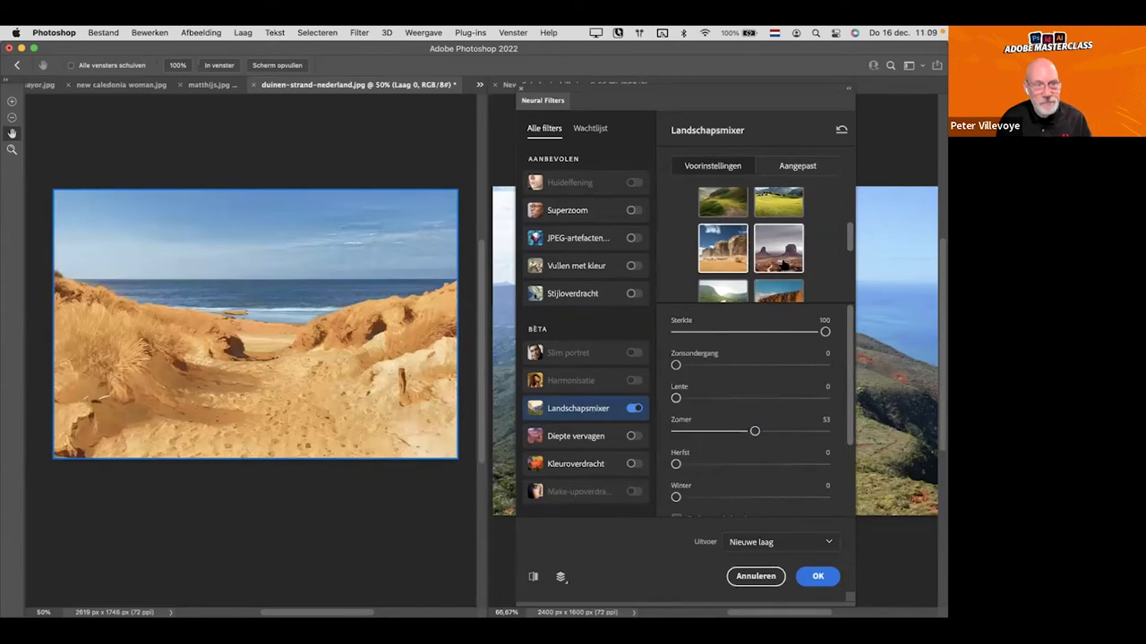
click(779, 271)
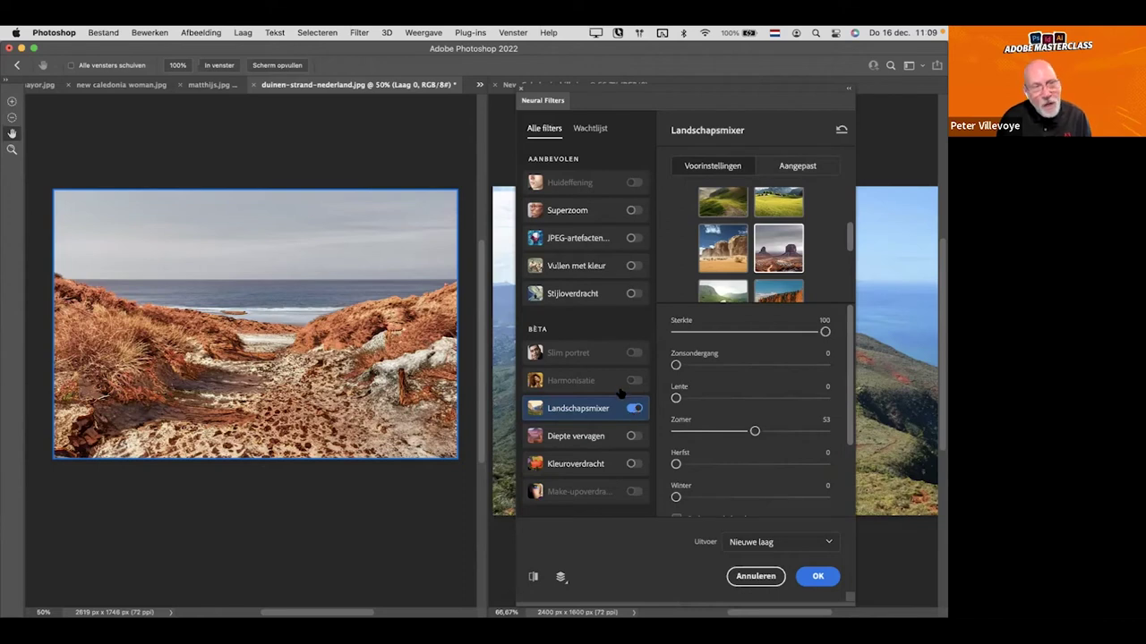
click(634, 407)
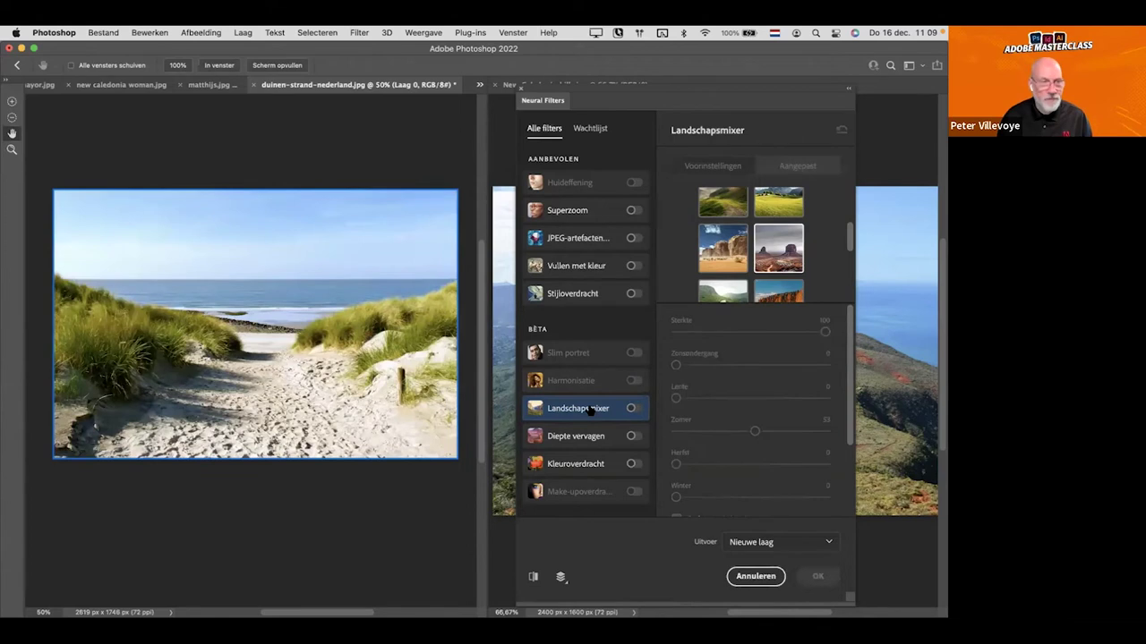
View the Harmonisatie settings, briefly show the desktop, then cancel Neural Filters with Annuleren.
mouse_move(589, 409)
mouse_move(586, 384)
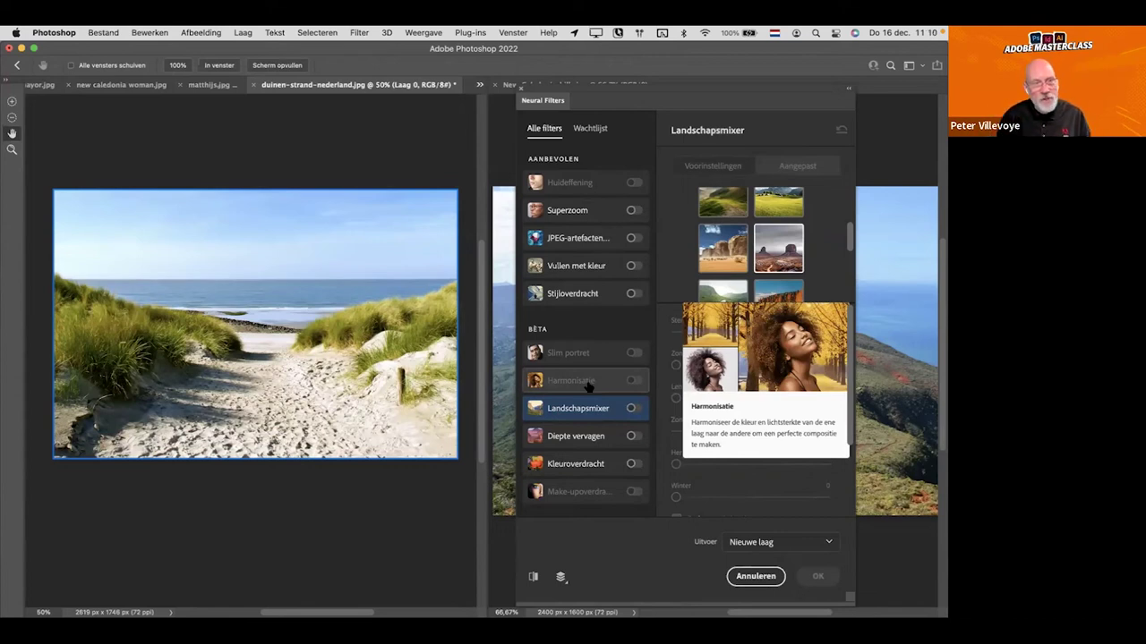
click(588, 383)
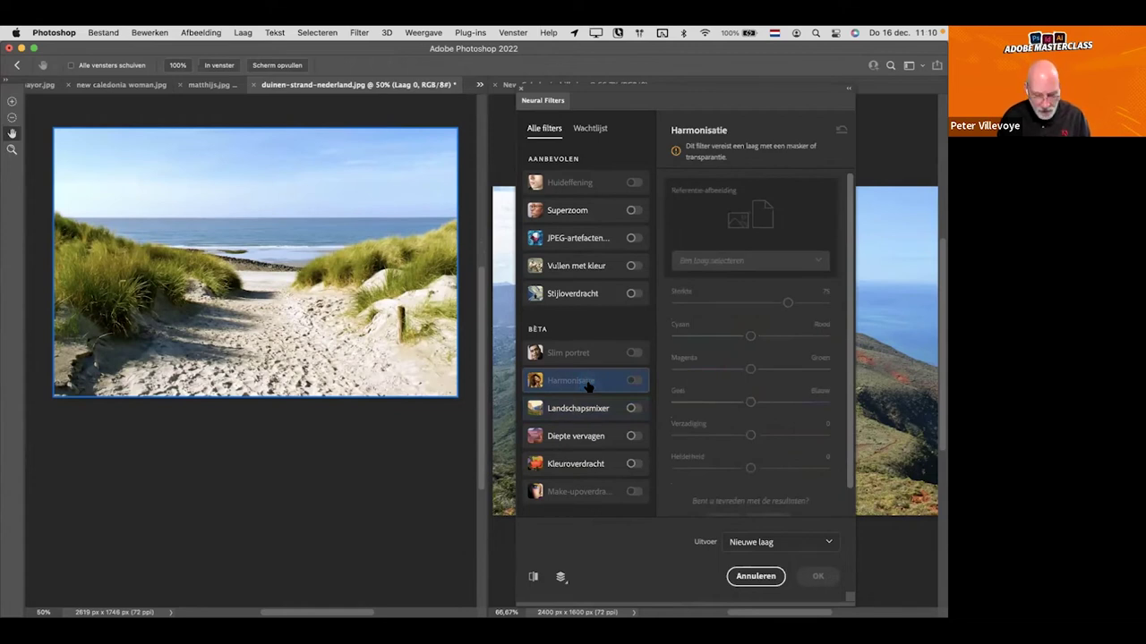
key(F1)
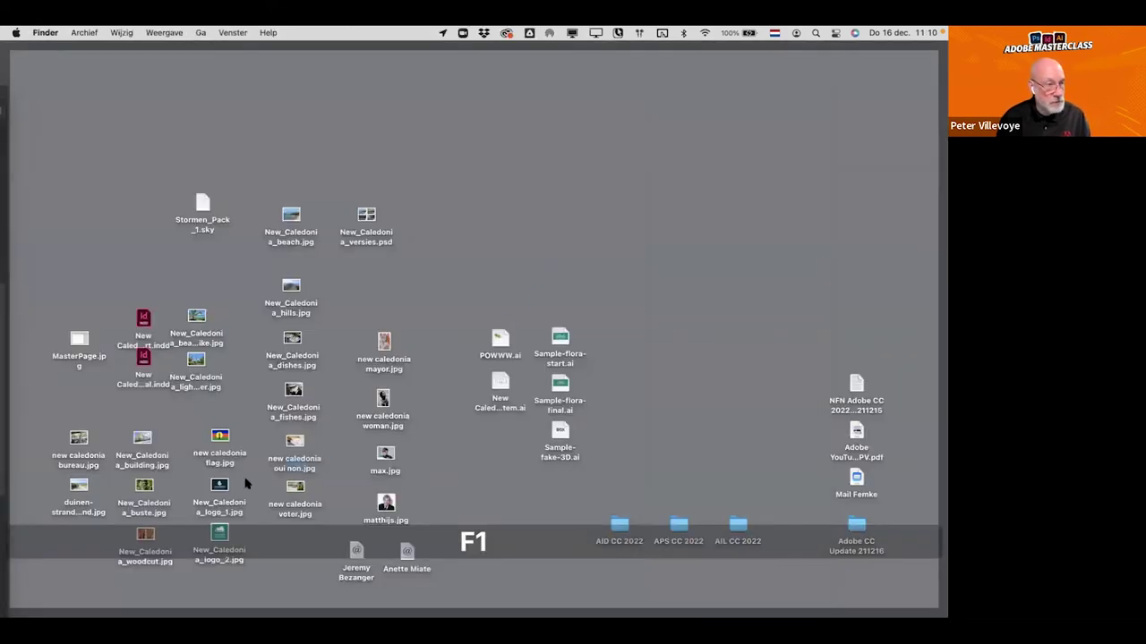
key(F1)
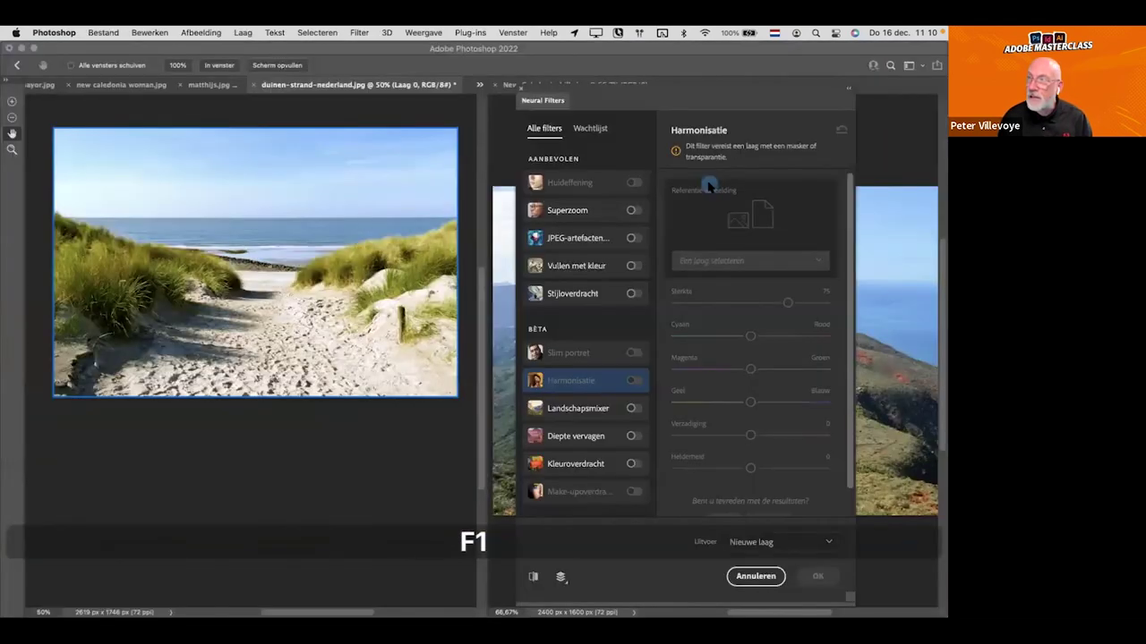
click(754, 576)
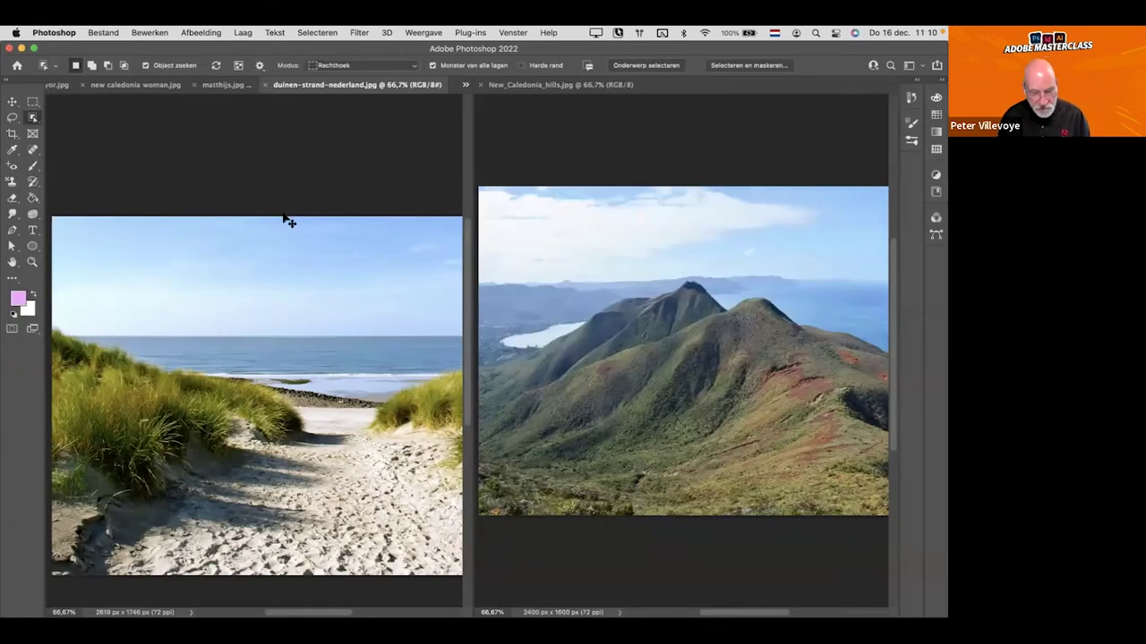
Close the beach and hills images, then open the oui non ballot photo and the dishes photo.
key(super+w)
key(super+w)
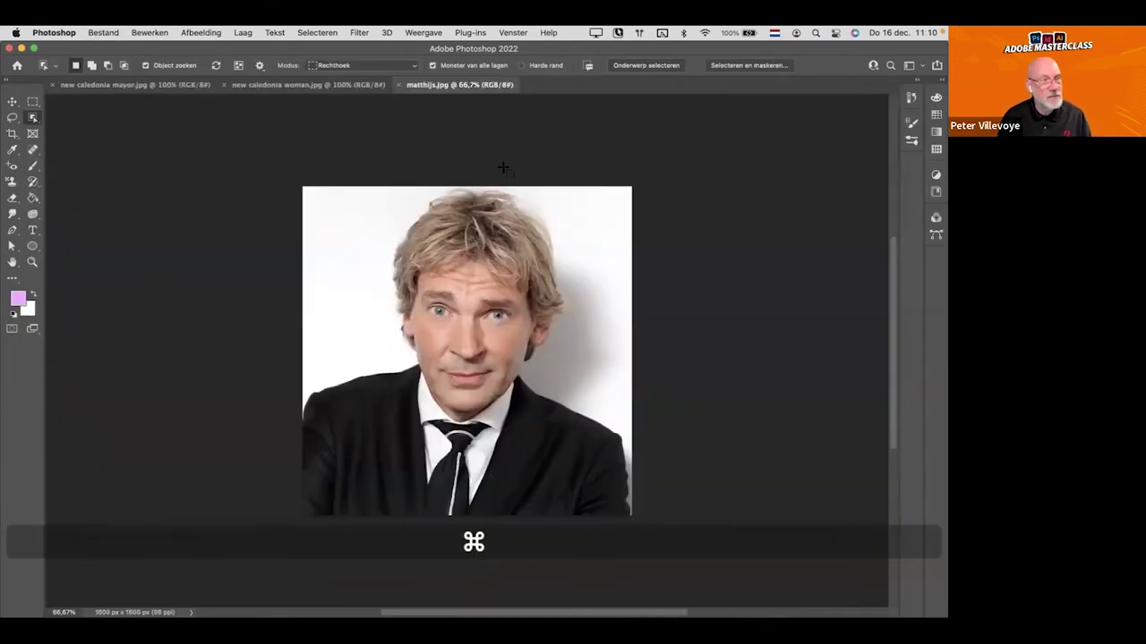
key(super+w)
key(super+w)
key(super+w)
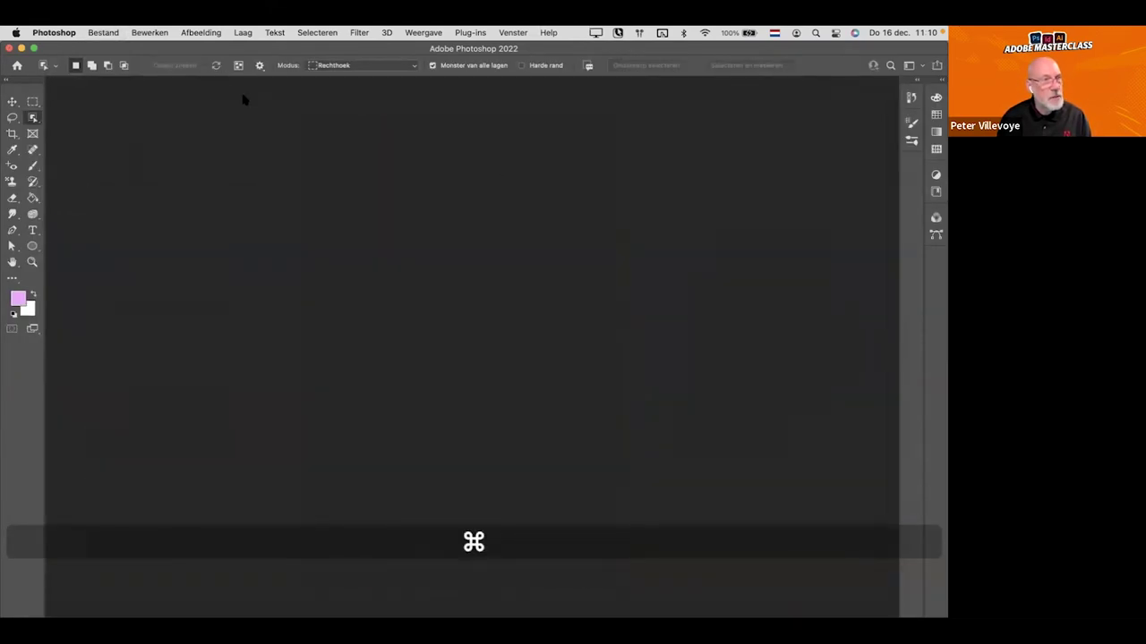
key(F1)
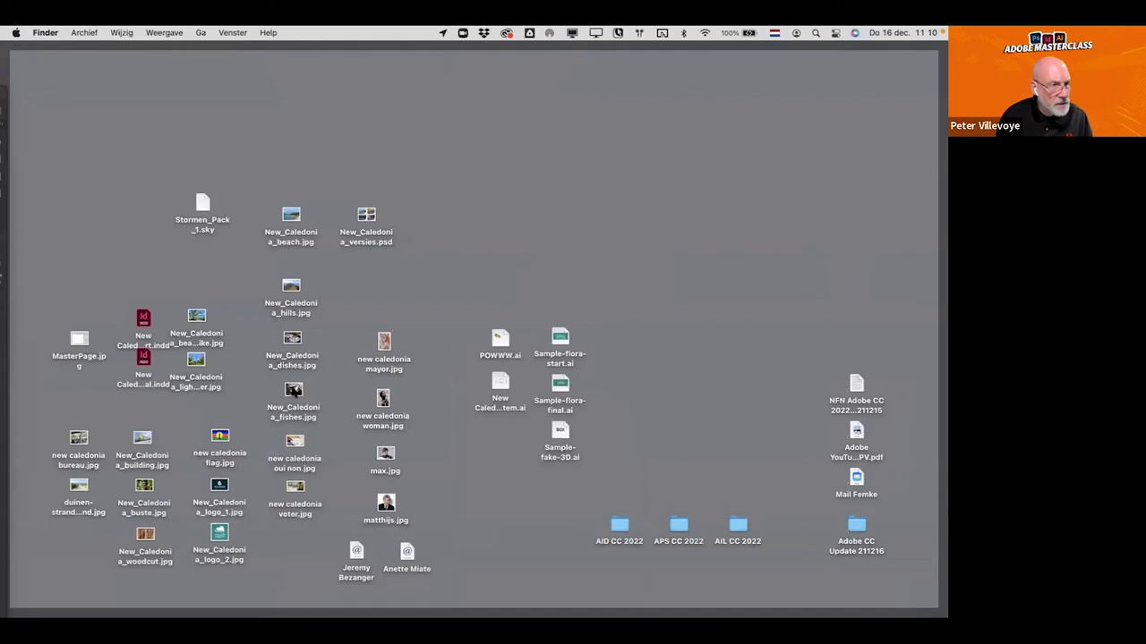
double_click(294, 441)
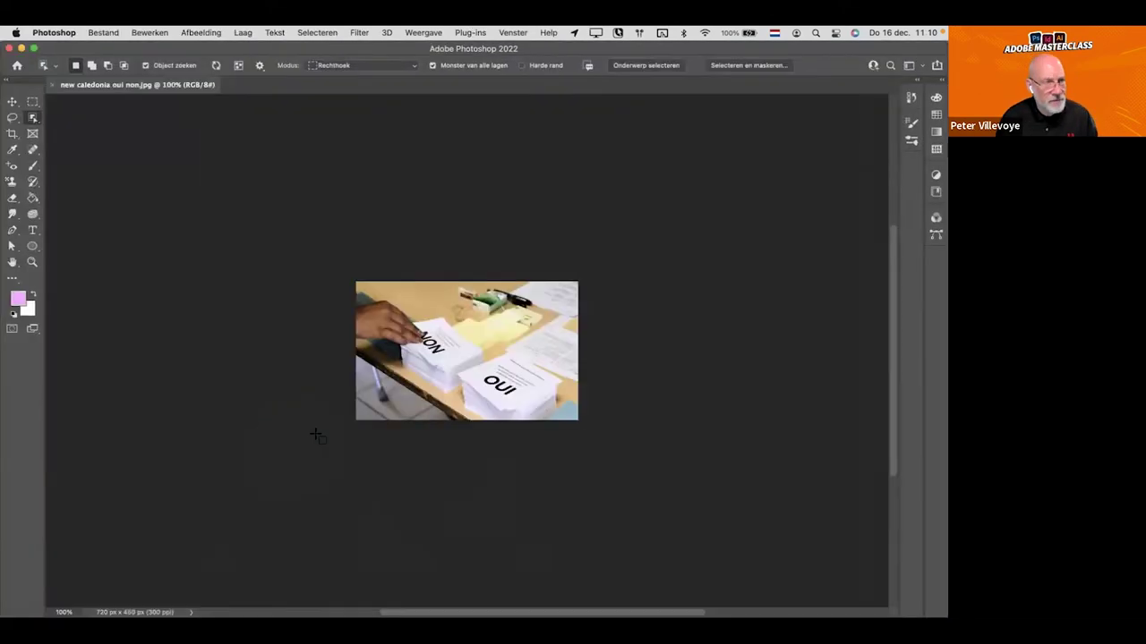
key(super+plus)
key(super+plus)
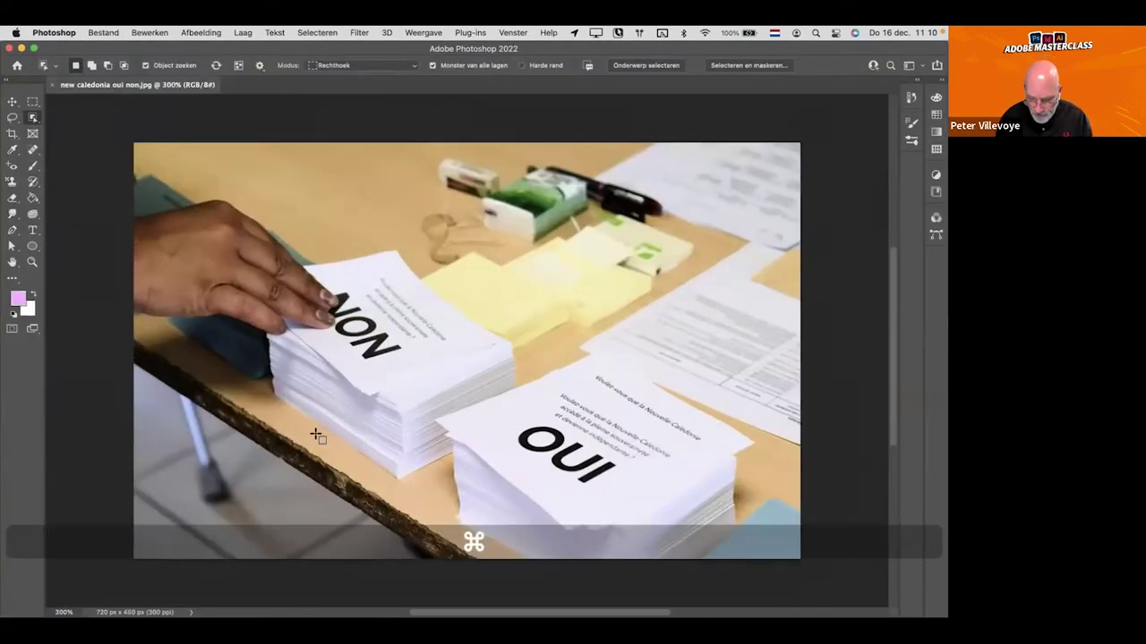
key(super+minus)
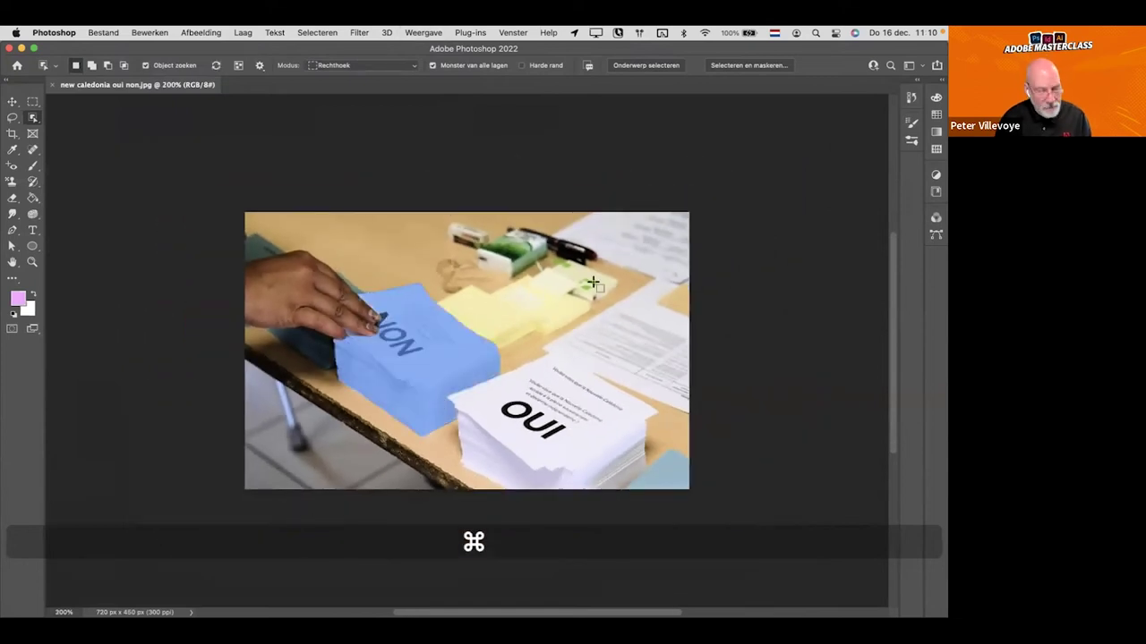
key(F1)
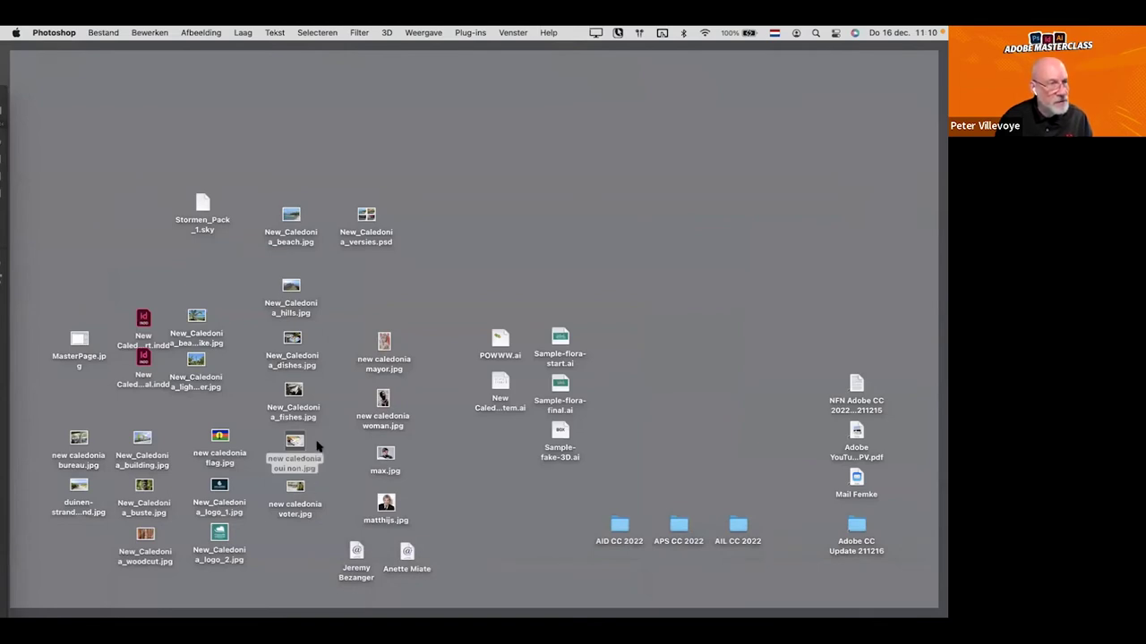
double_click(291, 340)
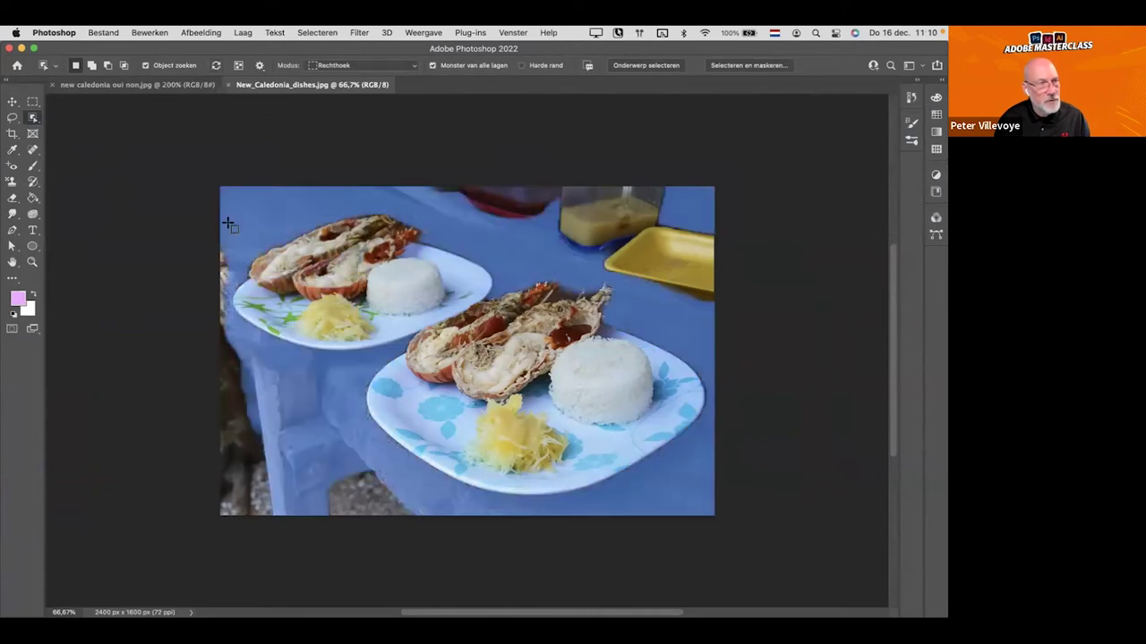
Select both lobster plates and paste them into new caledonia oui non.jpg as a new layer.
drag(226, 219, 500, 352)
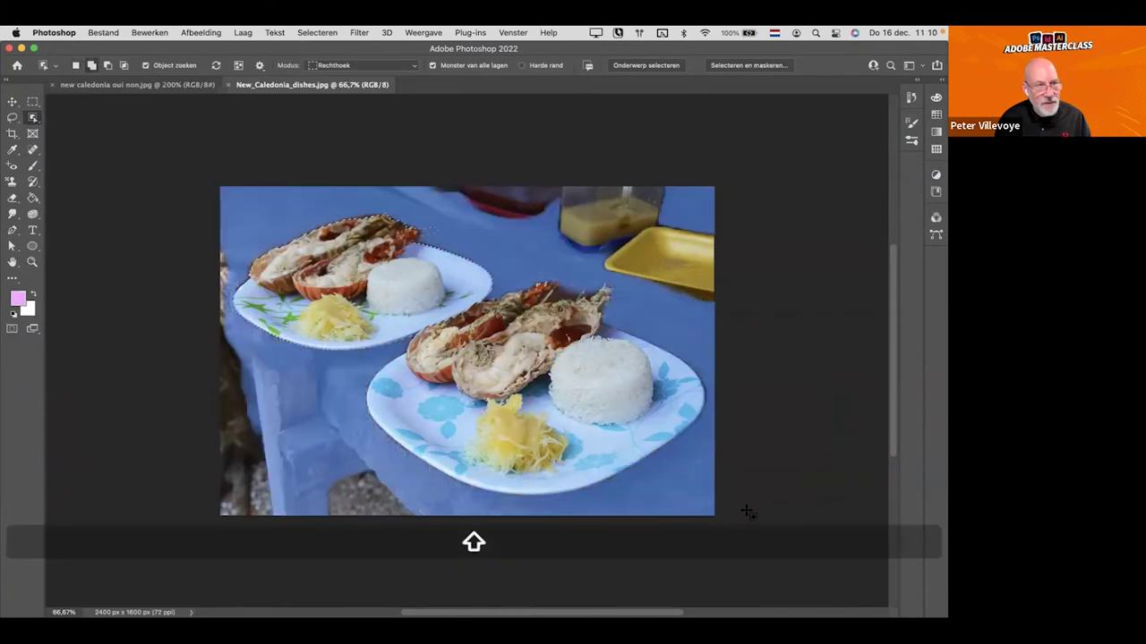
drag(742, 511, 356, 311)
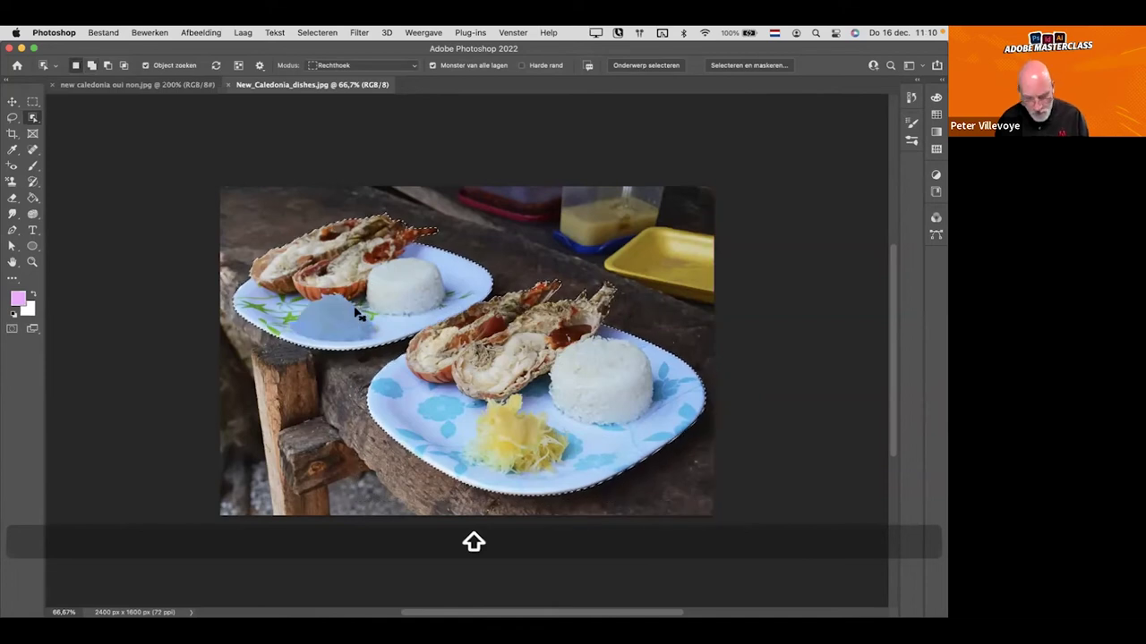
key(super+grave)
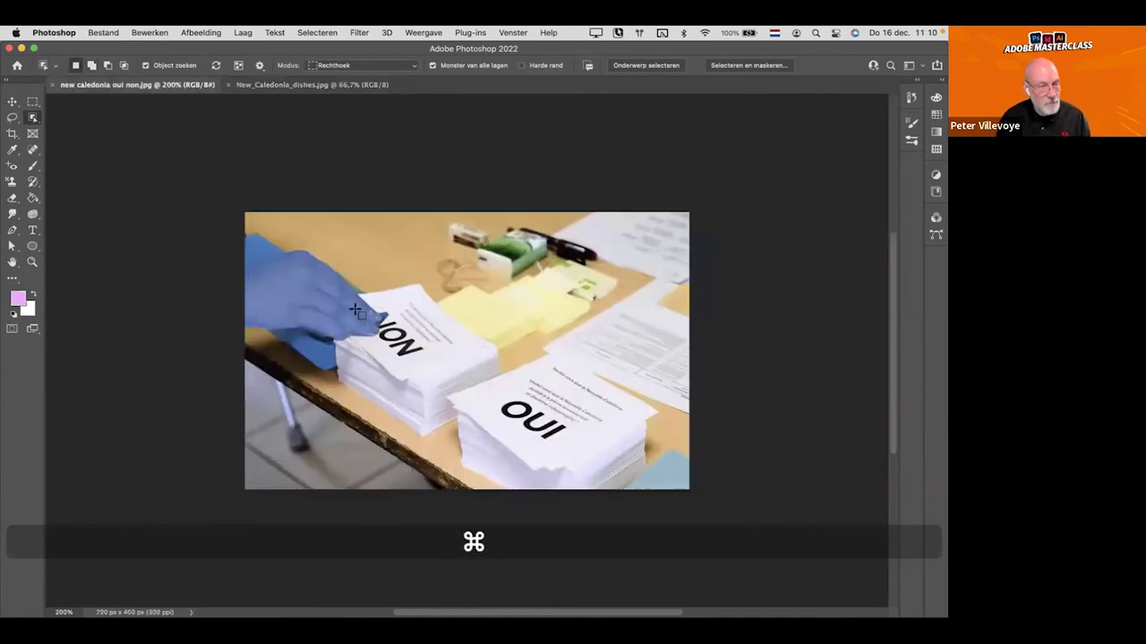
key(super+v)
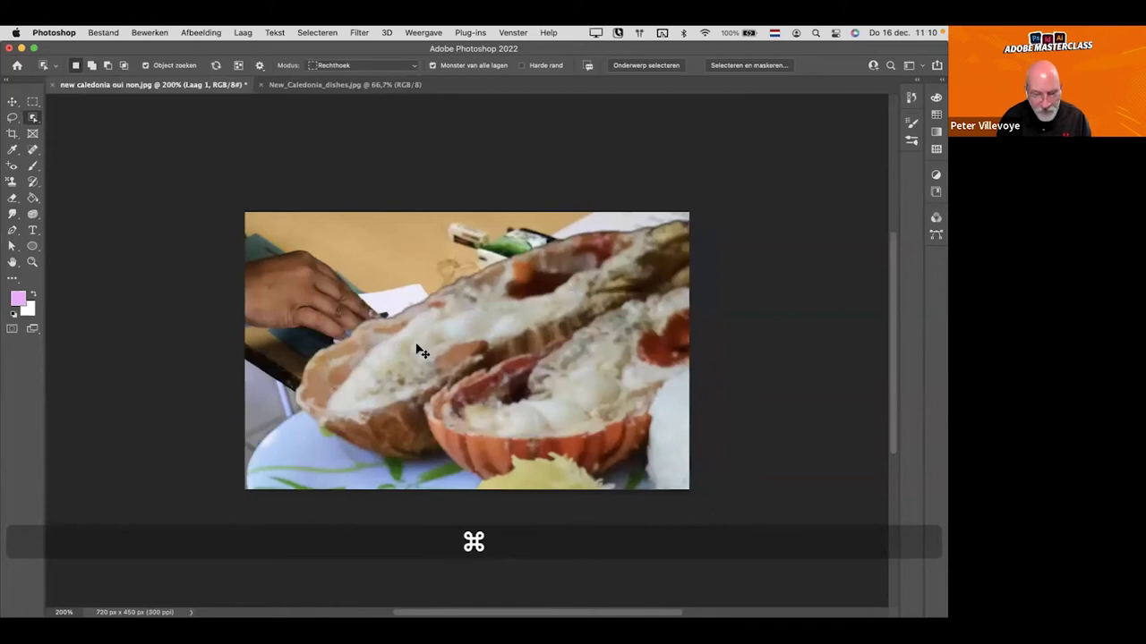
Scale the pasted plates down to 27.49% and move them toward the top right.
key(super+minus)
key(v)
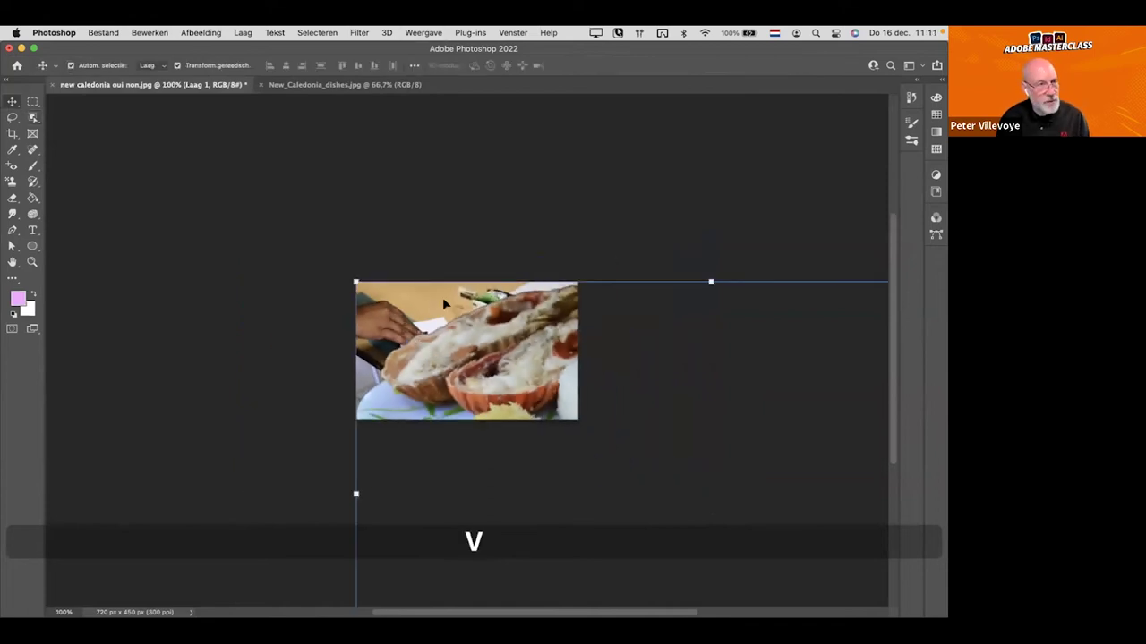
drag(355, 282, 447, 335)
drag(511, 383, 257, 242)
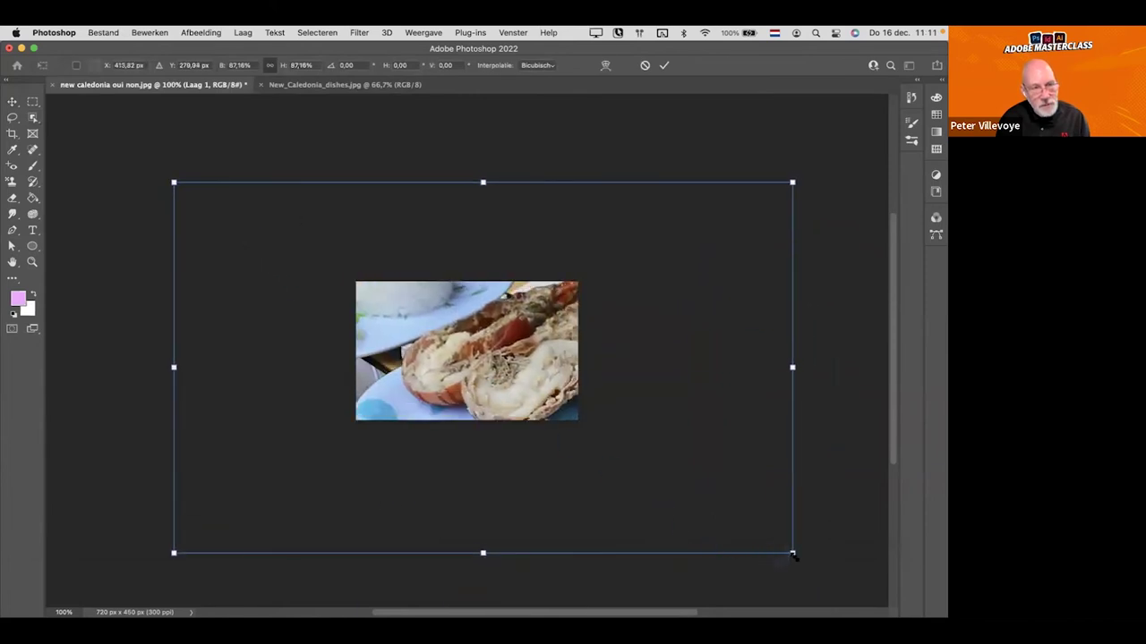
drag(753, 535, 569, 412)
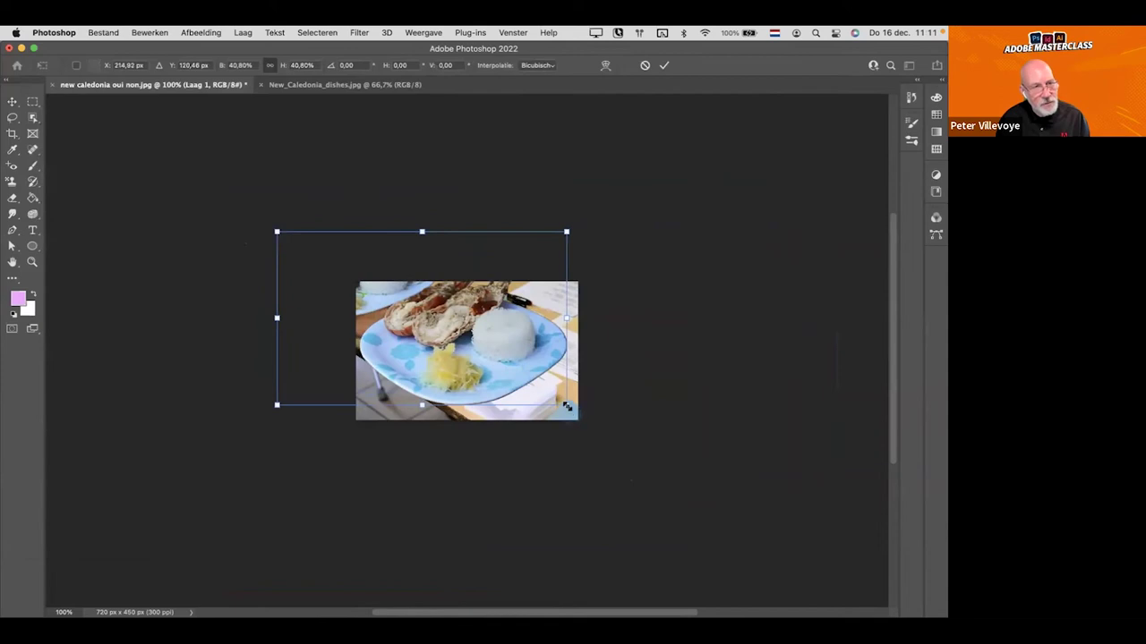
drag(485, 351, 476, 352)
drag(476, 273, 656, 290)
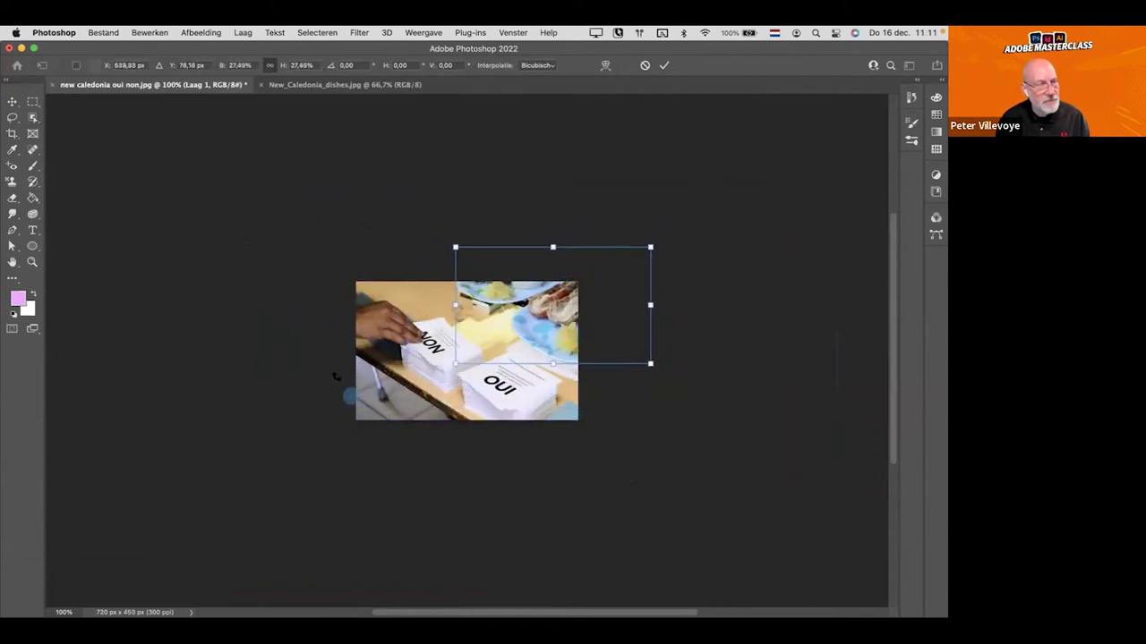
key(Return)
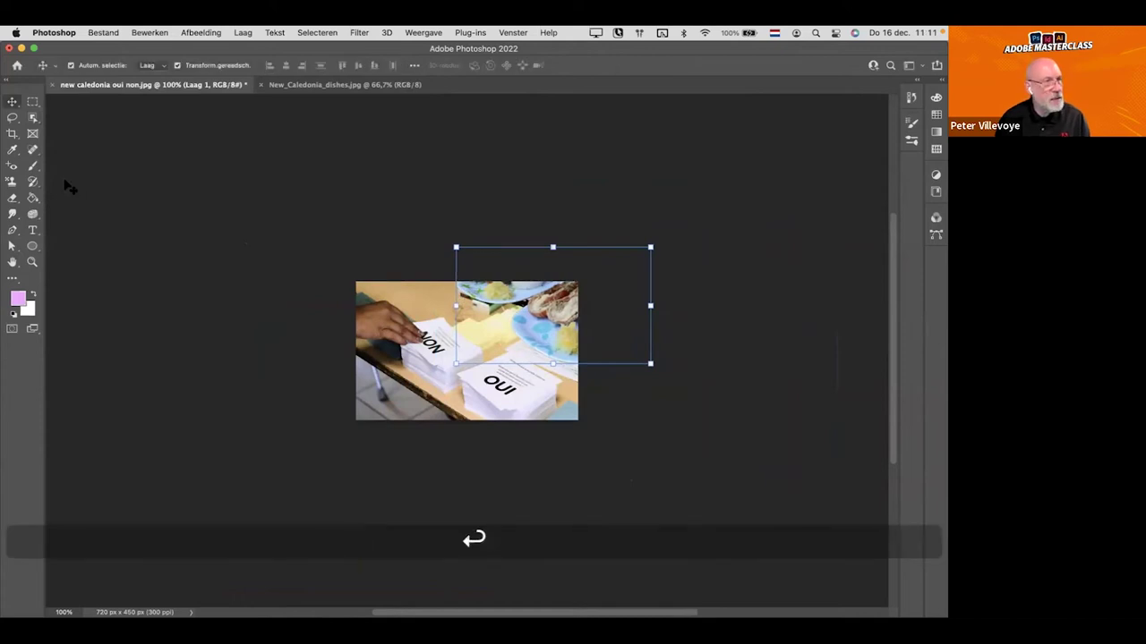
Draw a triangular Polygonal Lasso selection at the image's lower left and zoom to 200%.
click(13, 117)
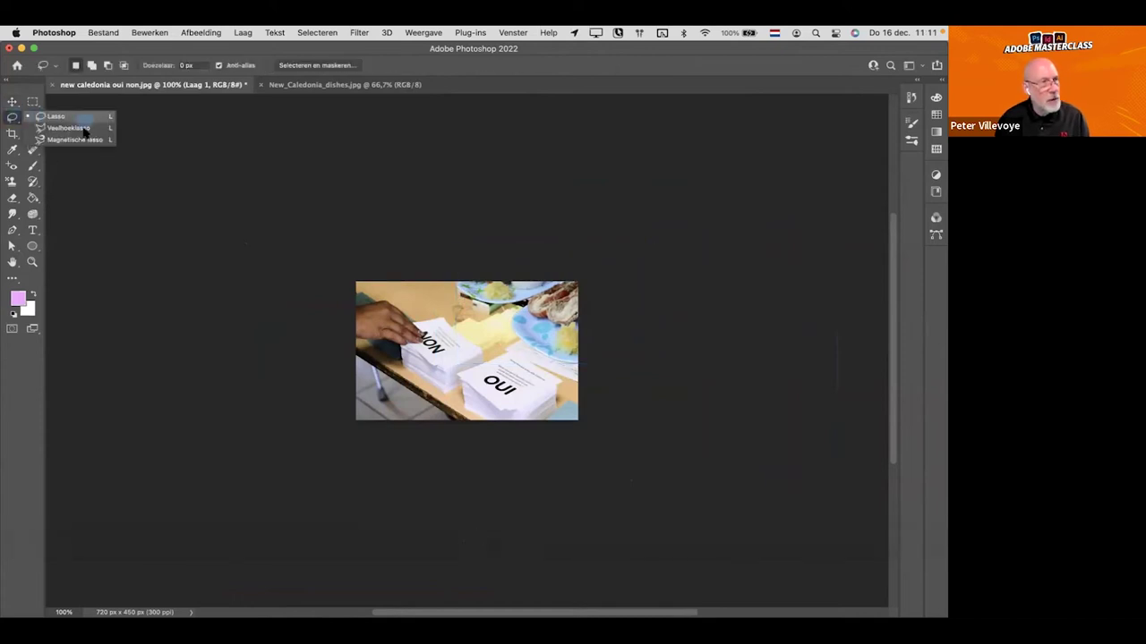
click(56, 126)
click(357, 346)
click(476, 427)
click(336, 433)
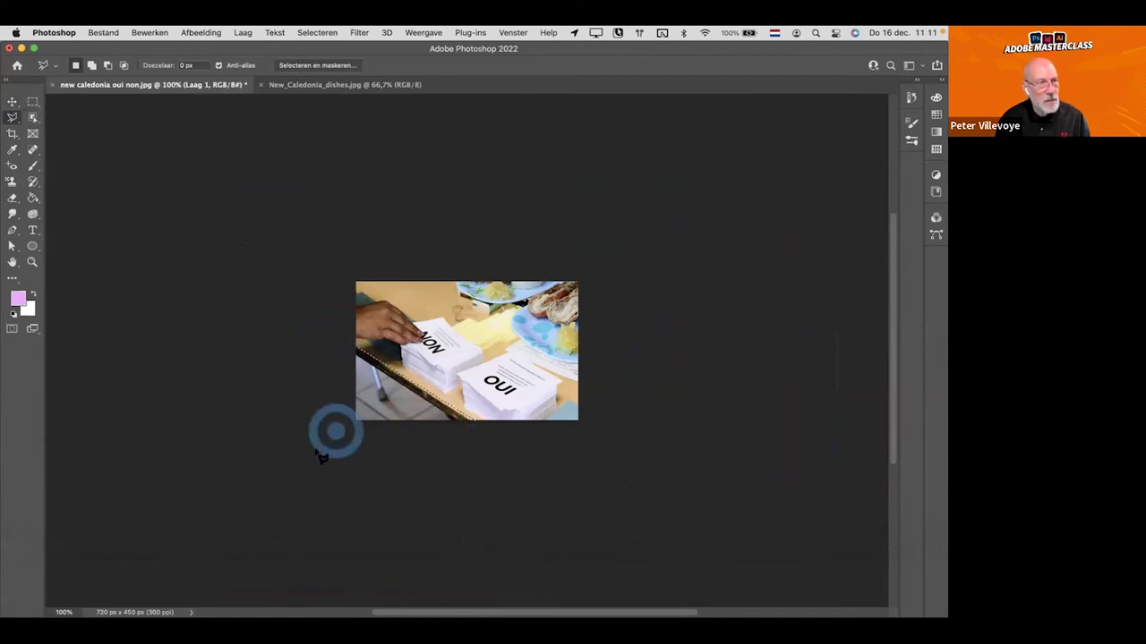
key(super+plus)
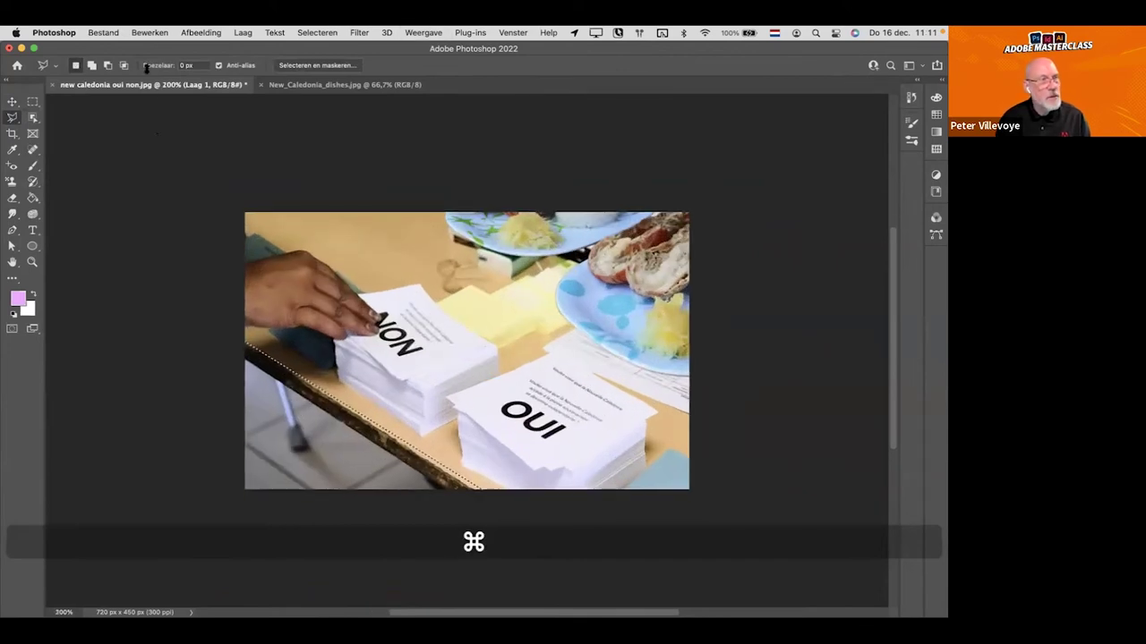
Apply Vullen met behoud van inhoud to the triangle, then leave the fill workspace.
click(152, 32)
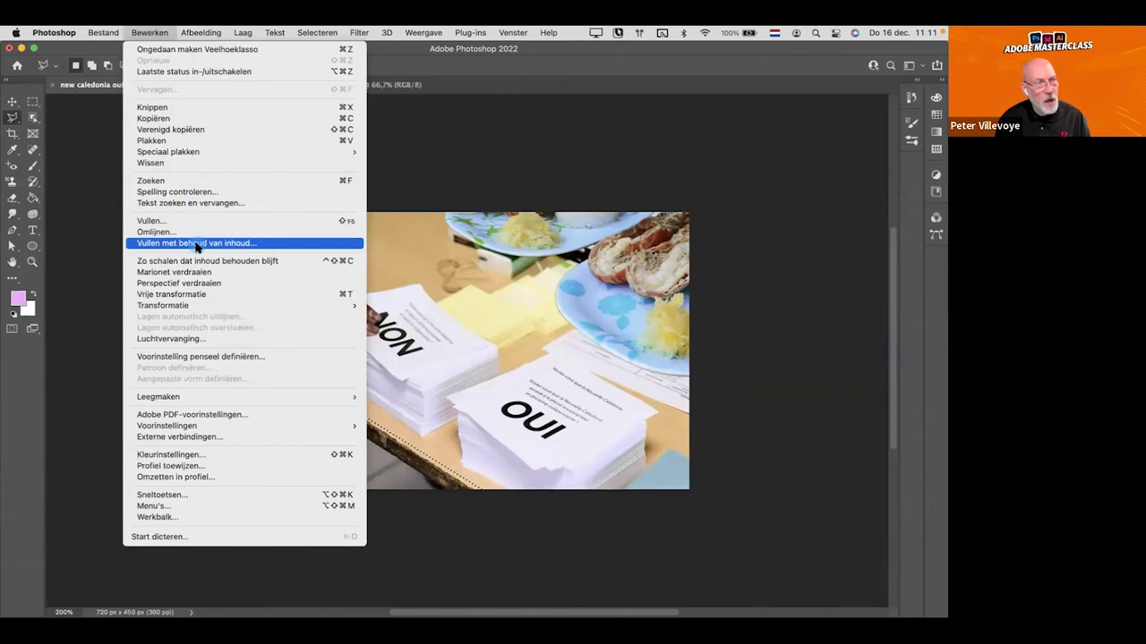
click(196, 244)
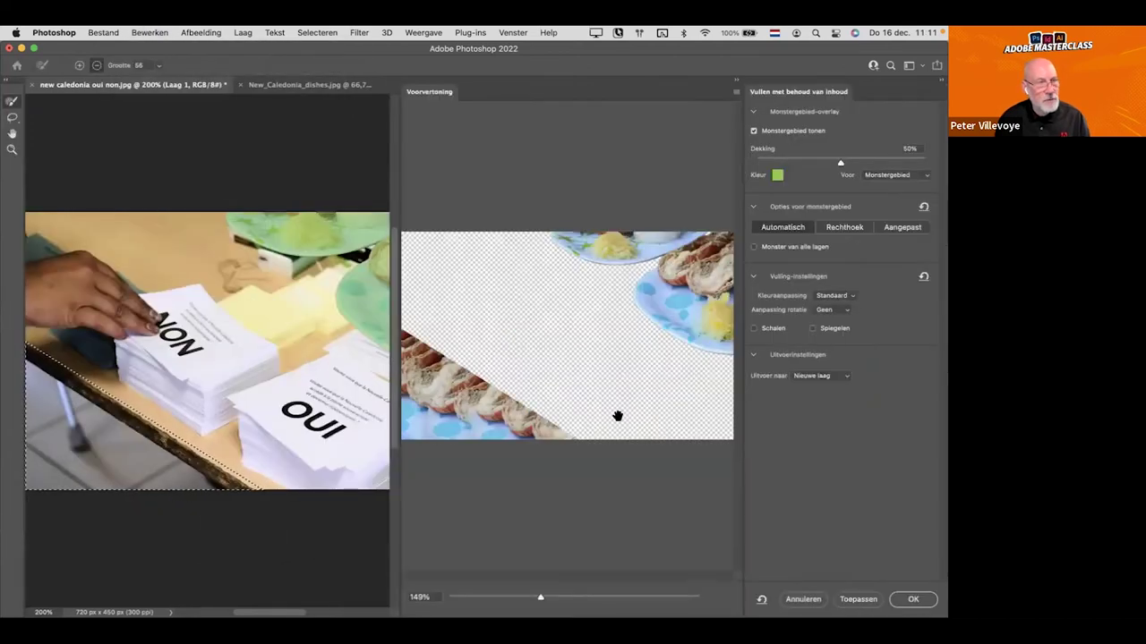
click(851, 600)
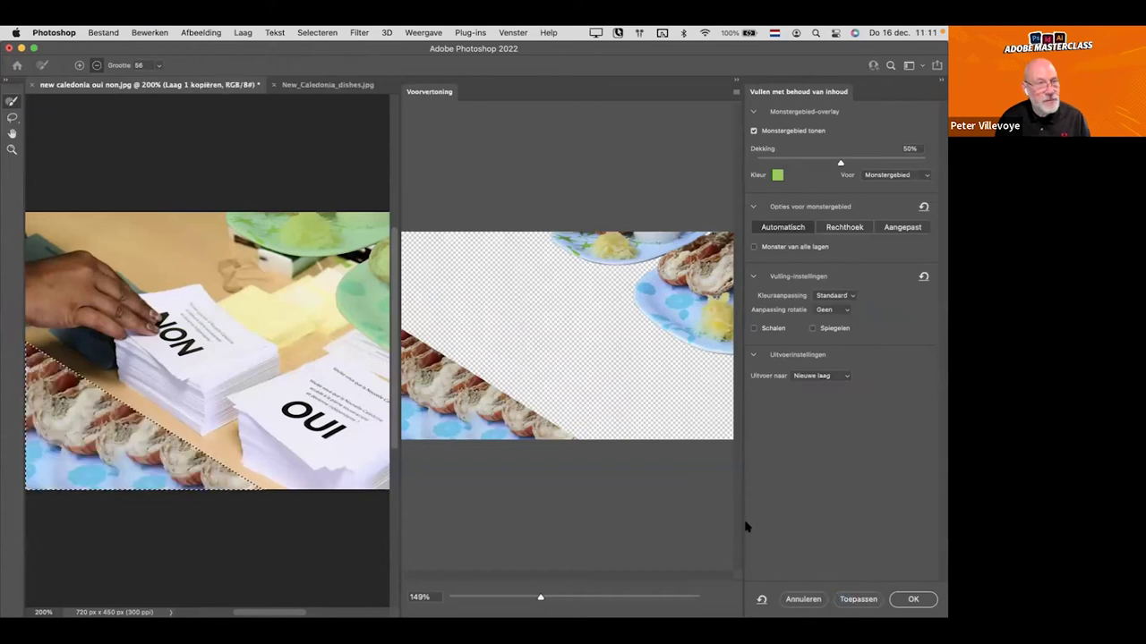
click(803, 600)
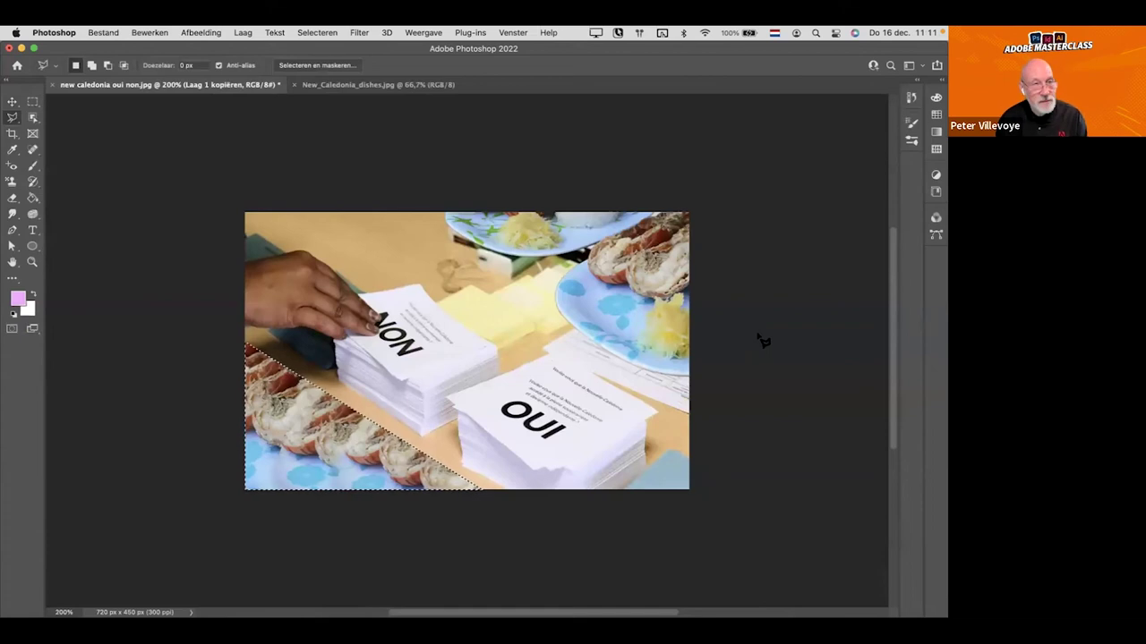
key(F7)
click(500, 32)
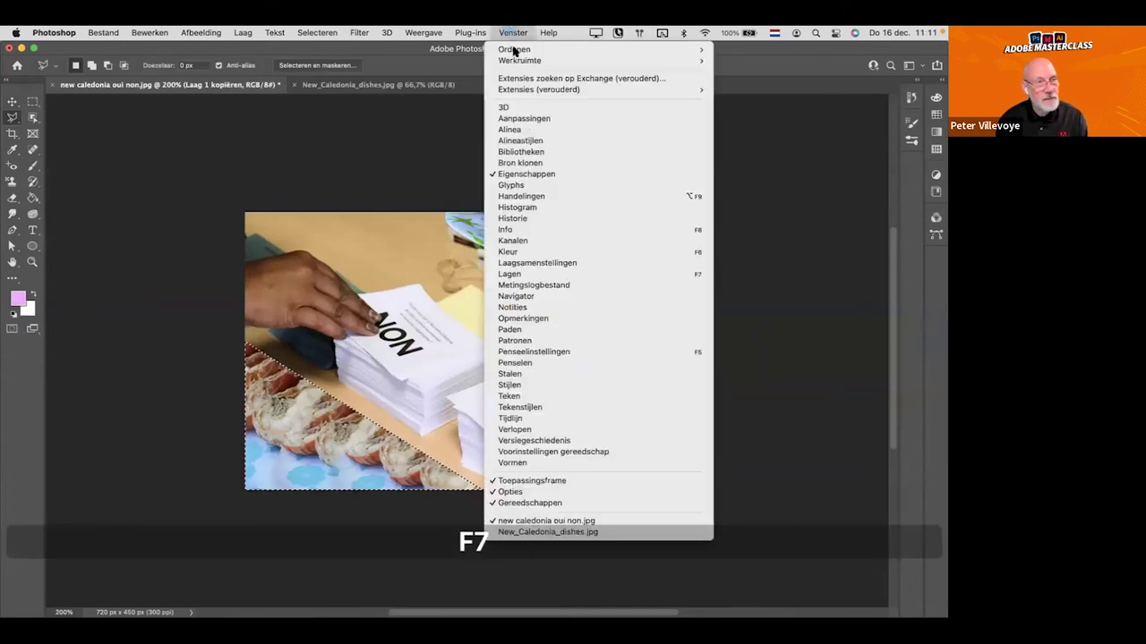
Delete the Laag 1 kopiëren layer and hide the Laag 1 dishes layer.
click(529, 276)
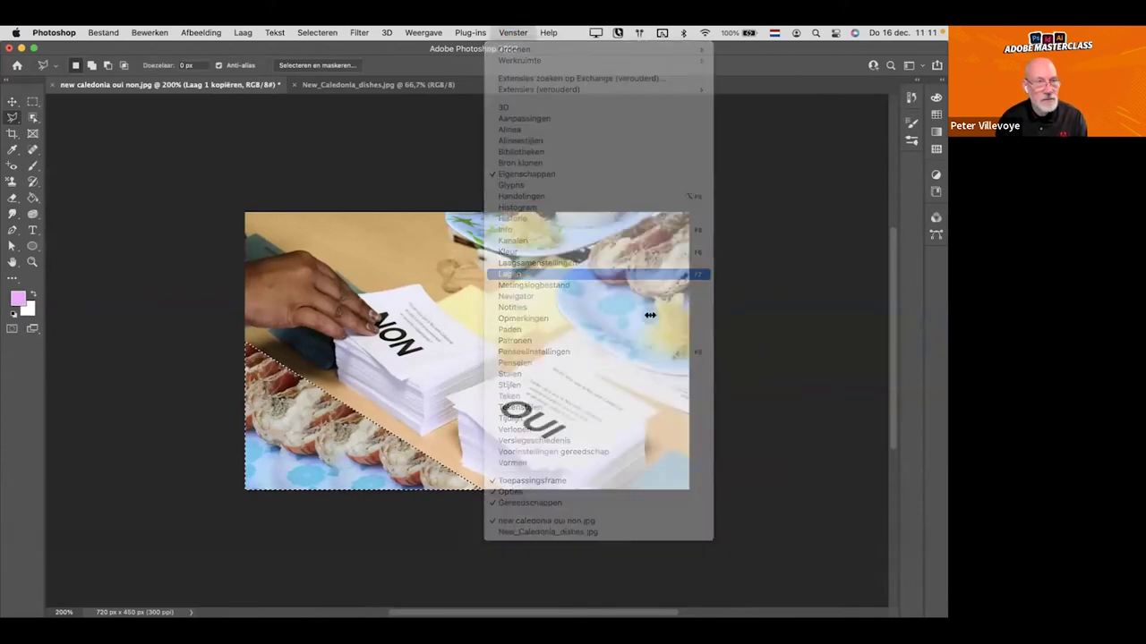
click(710, 257)
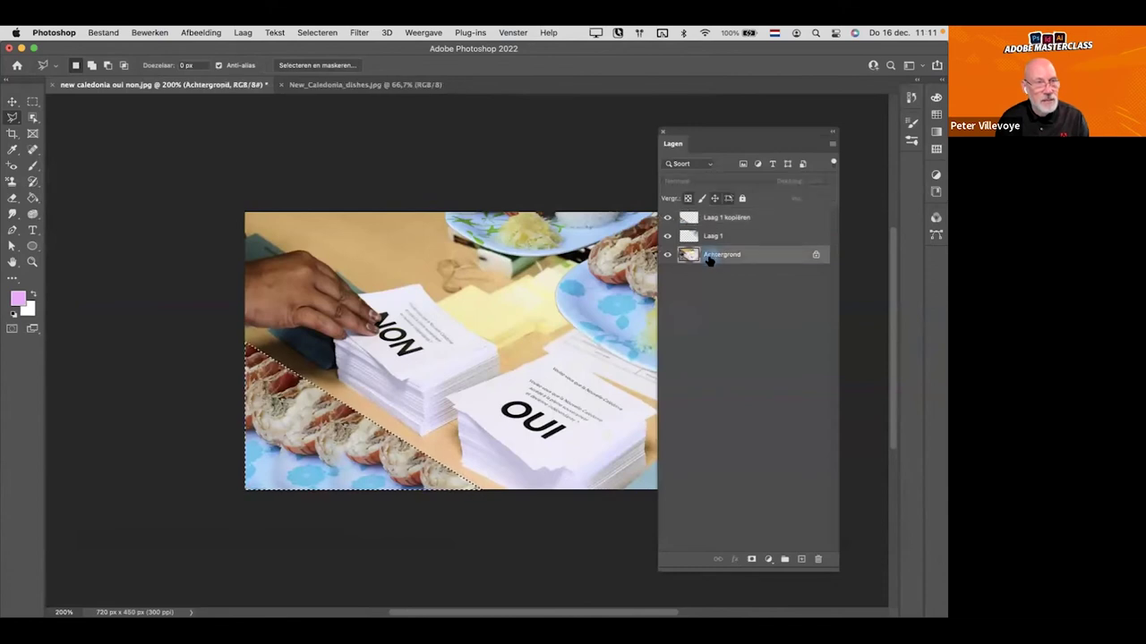
drag(729, 221, 817, 559)
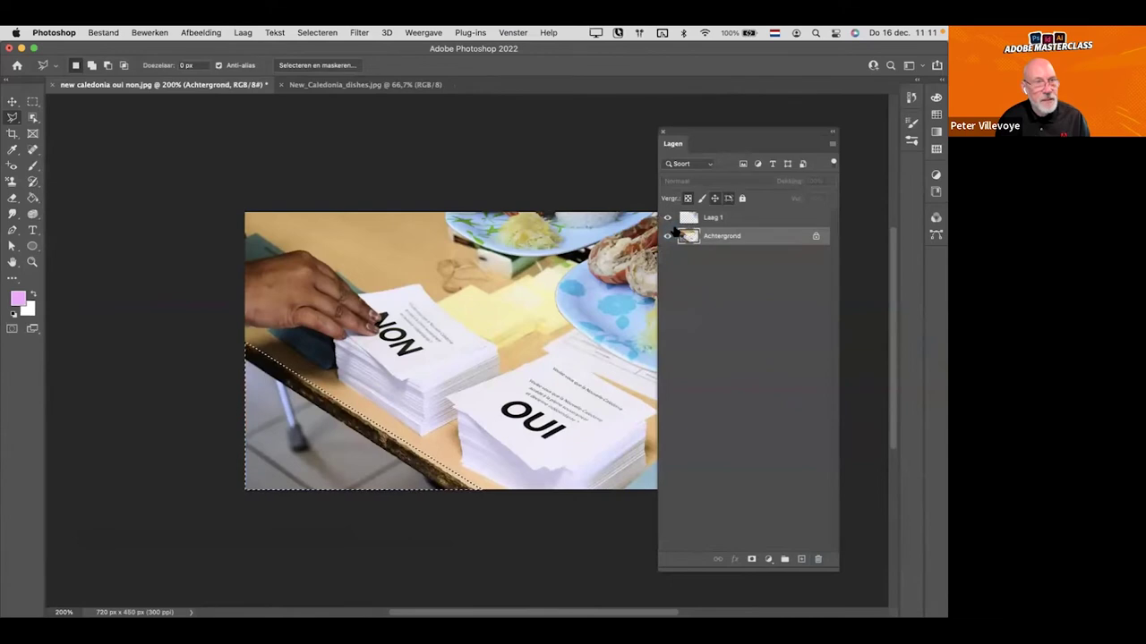
click(667, 218)
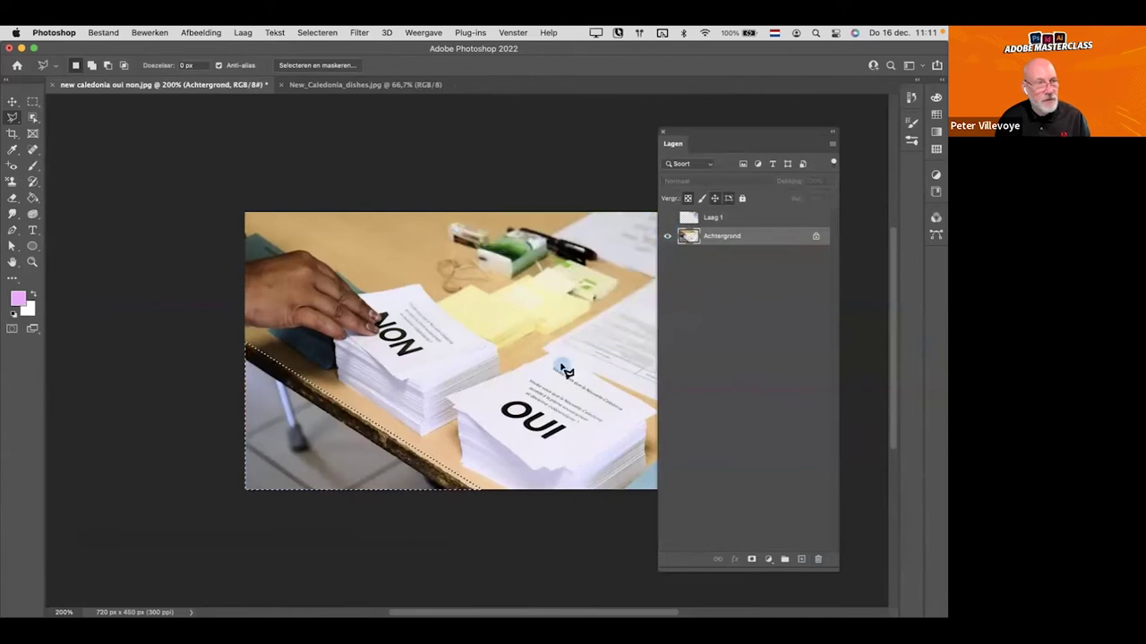
Content-aware fill the triangle with tabletop texture, excluding the OUI letters from sampling.
click(211, 32)
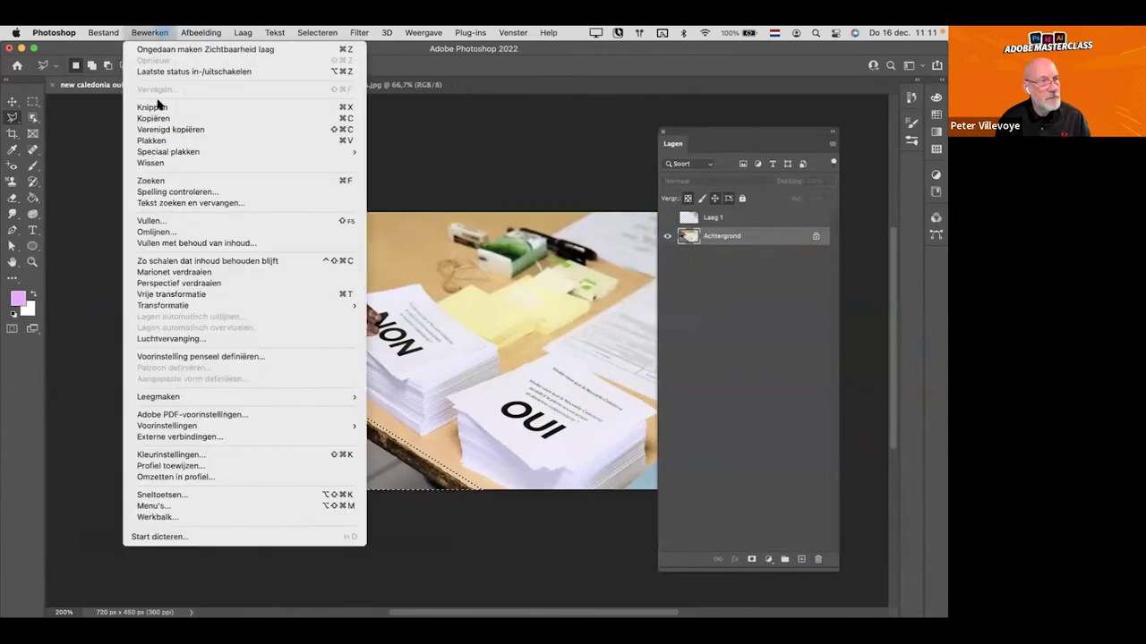
click(159, 244)
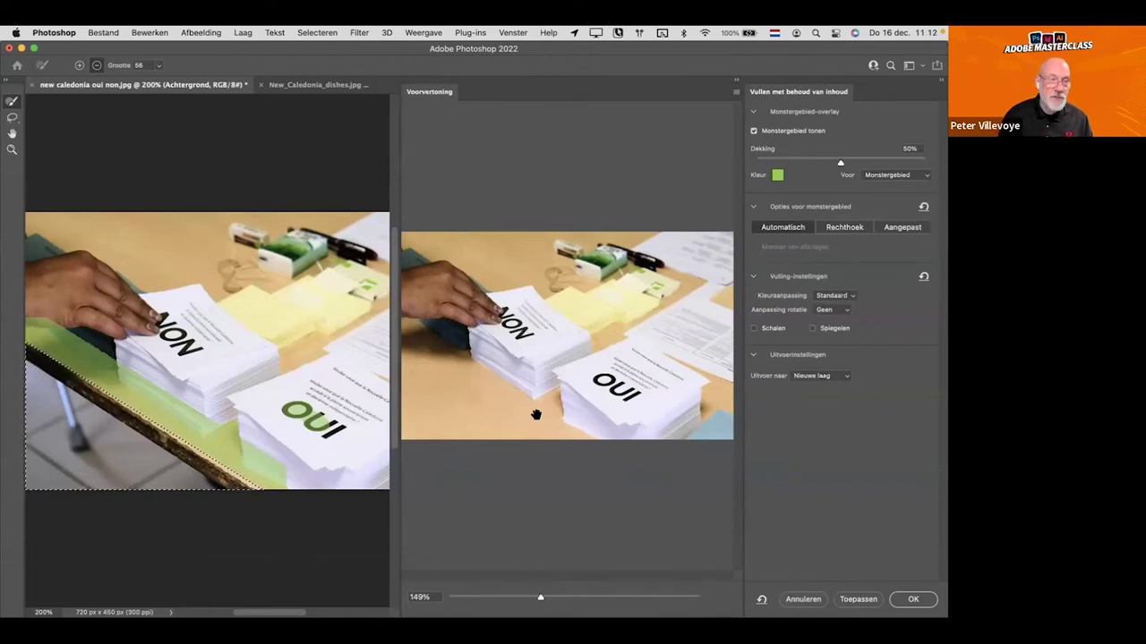
drag(296, 414, 313, 417)
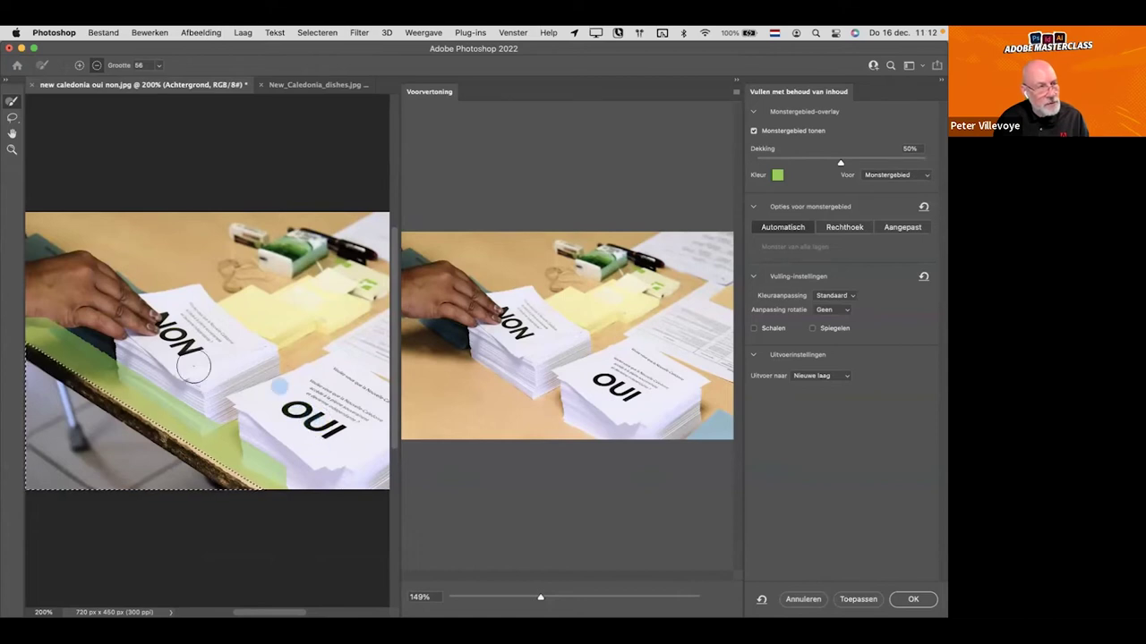
key(alt)
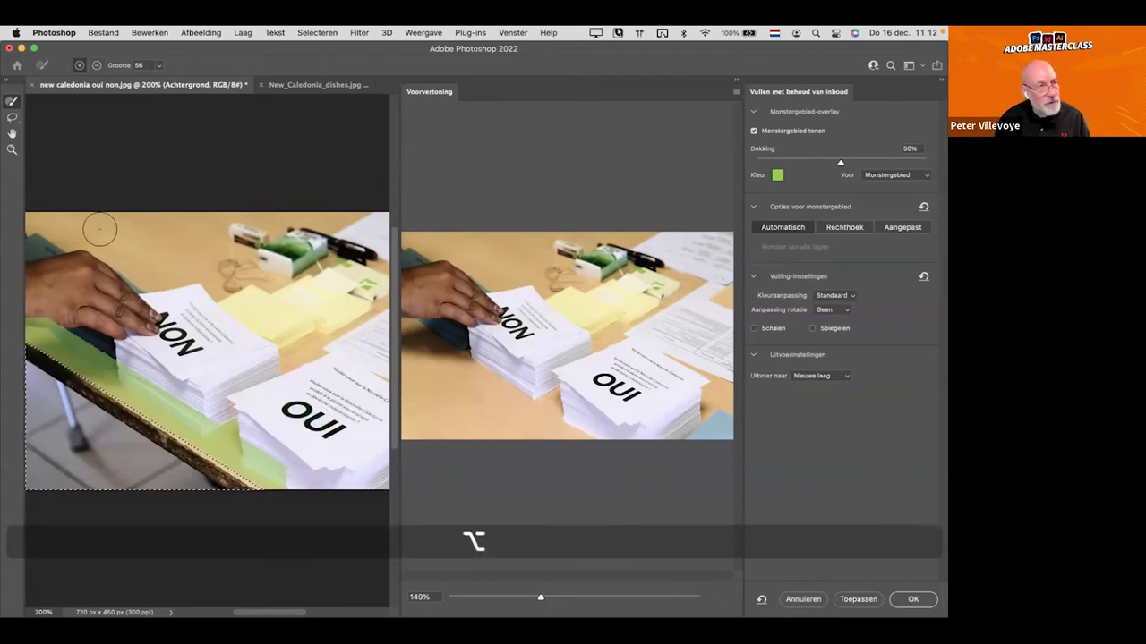
mouse_move(95, 220)
mouse_down()
mouse_move(150, 247)
mouse_move(130, 206)
mouse_move(173, 247)
mouse_up()
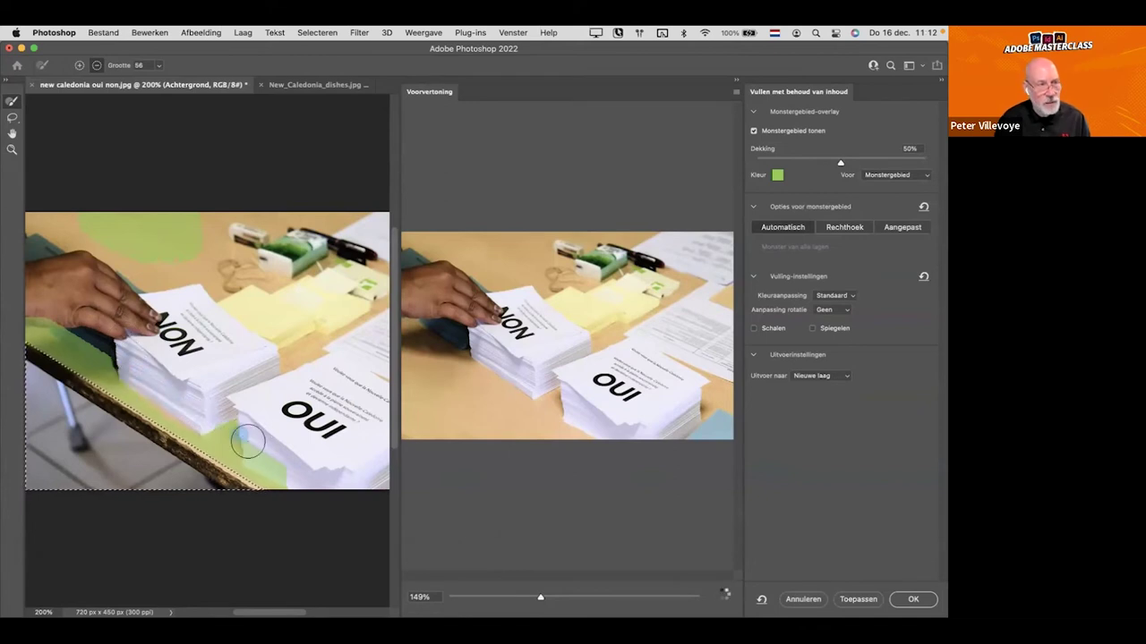
click(298, 467)
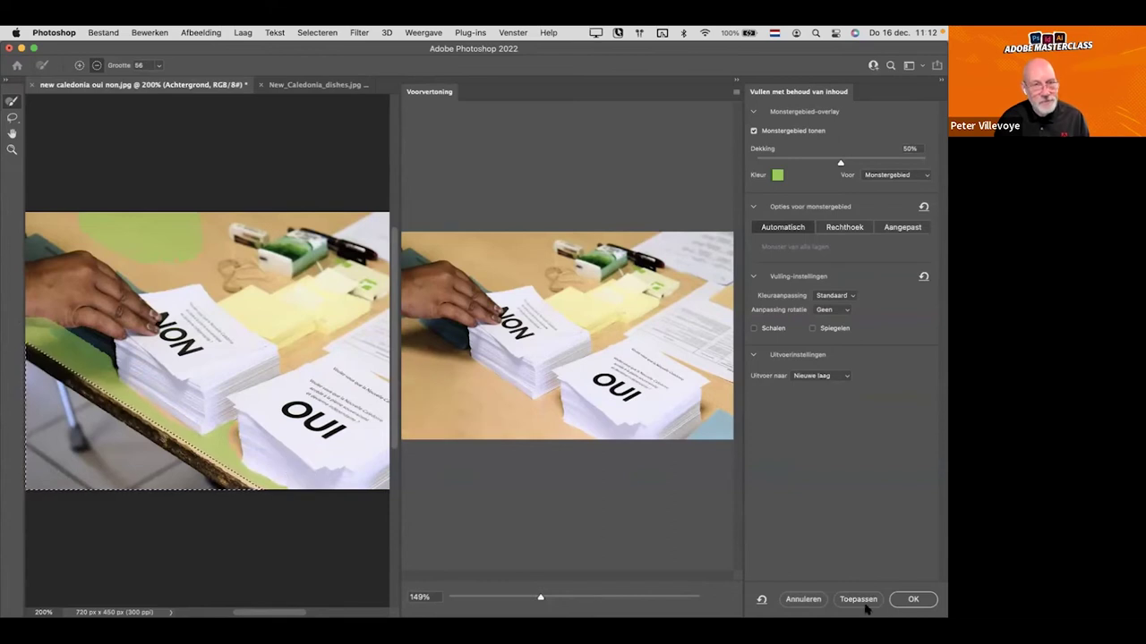
click(911, 600)
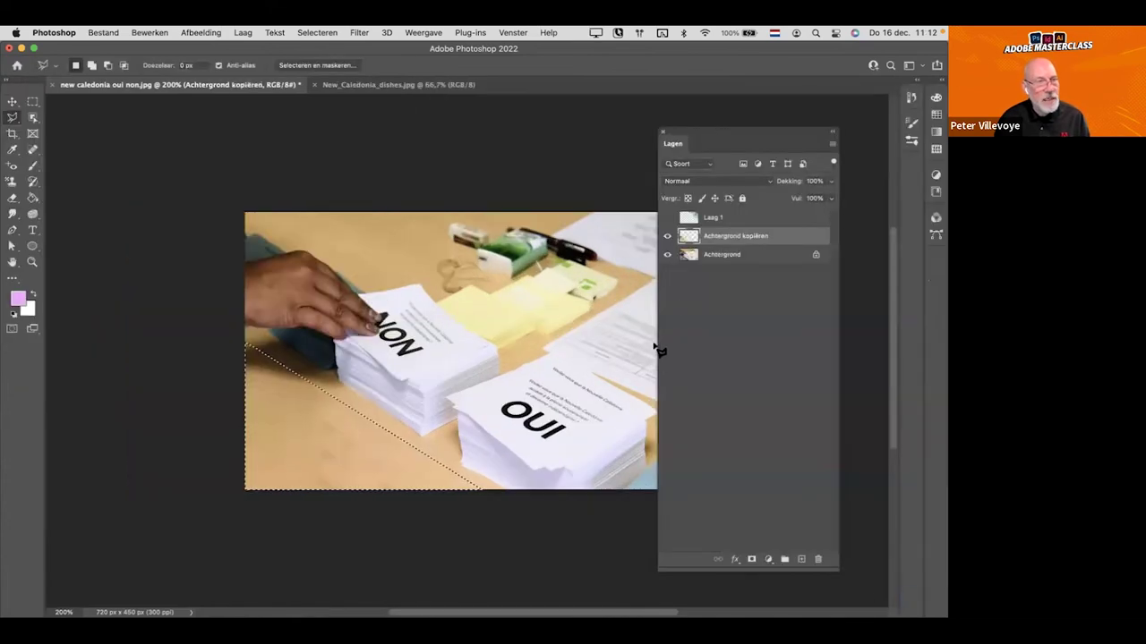
Make Laag 1 visible again, select it, and drop the triangular selection.
click(666, 218)
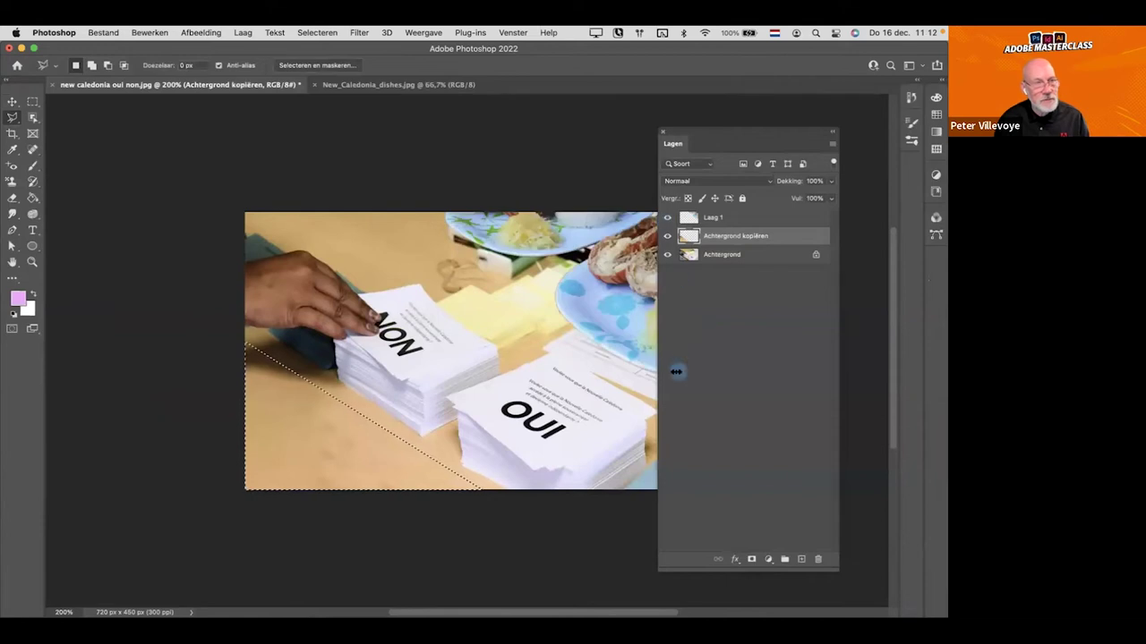
key(v)
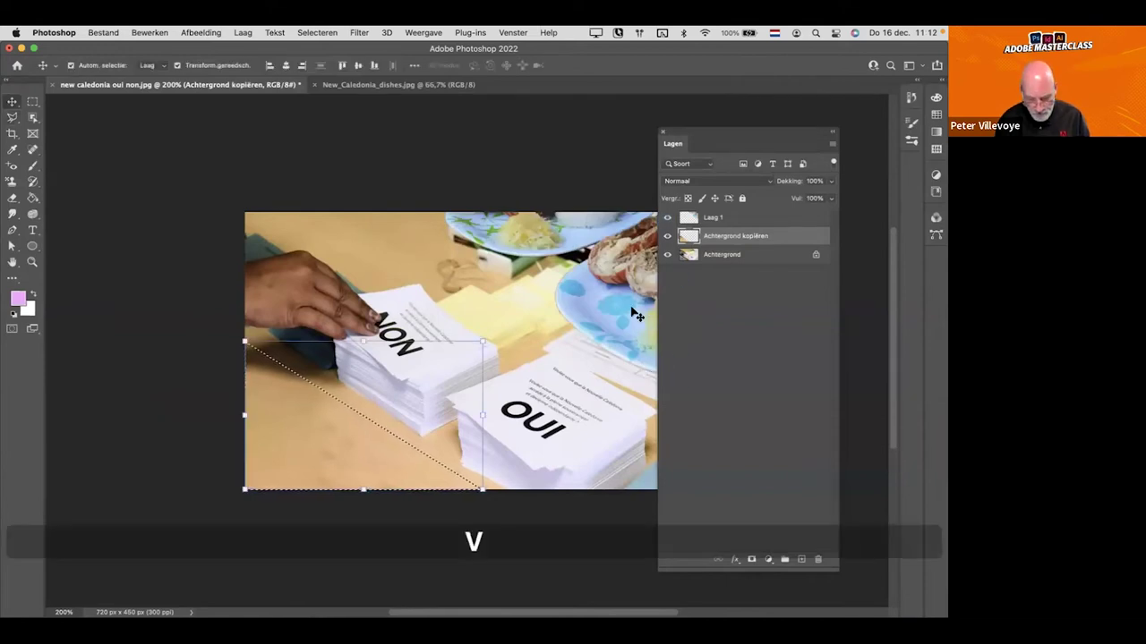
click(691, 316)
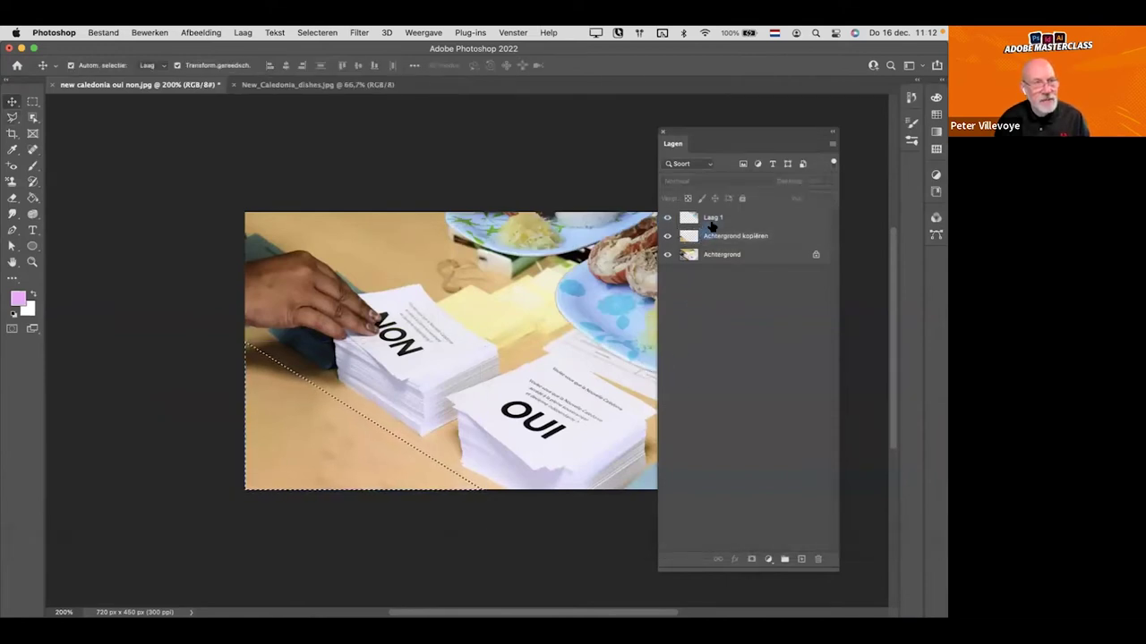
click(705, 220)
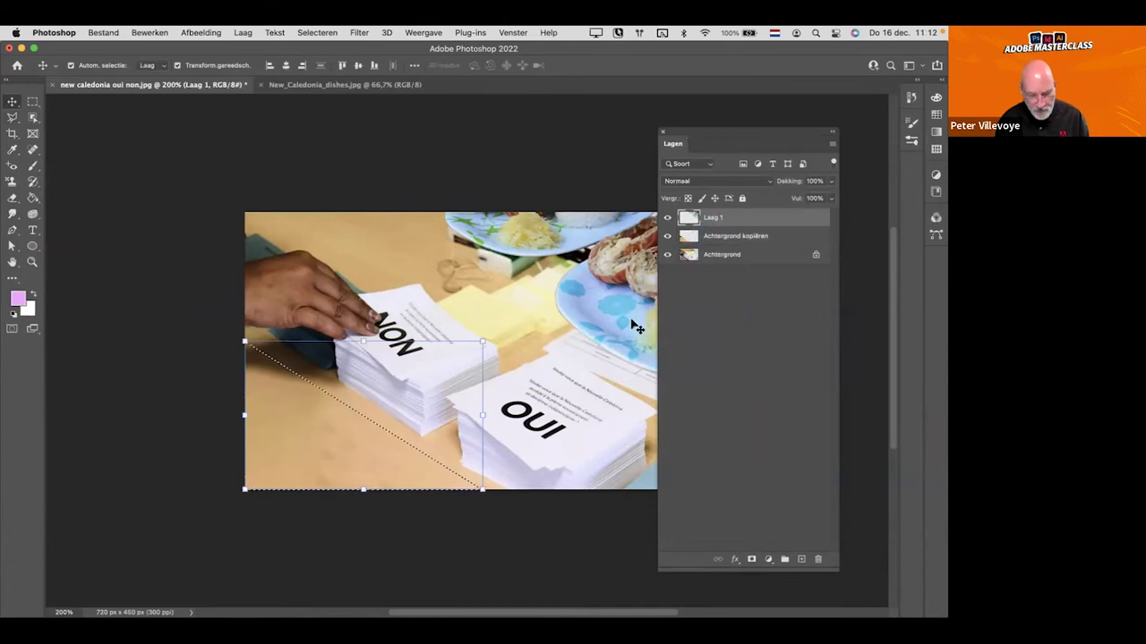
key(super+d)
Move the dishes photo to the lower left, scale it to about 80%, and commit.
drag(614, 285, 399, 390)
drag(620, 248, 586, 273)
drag(483, 411, 389, 475)
click(412, 178)
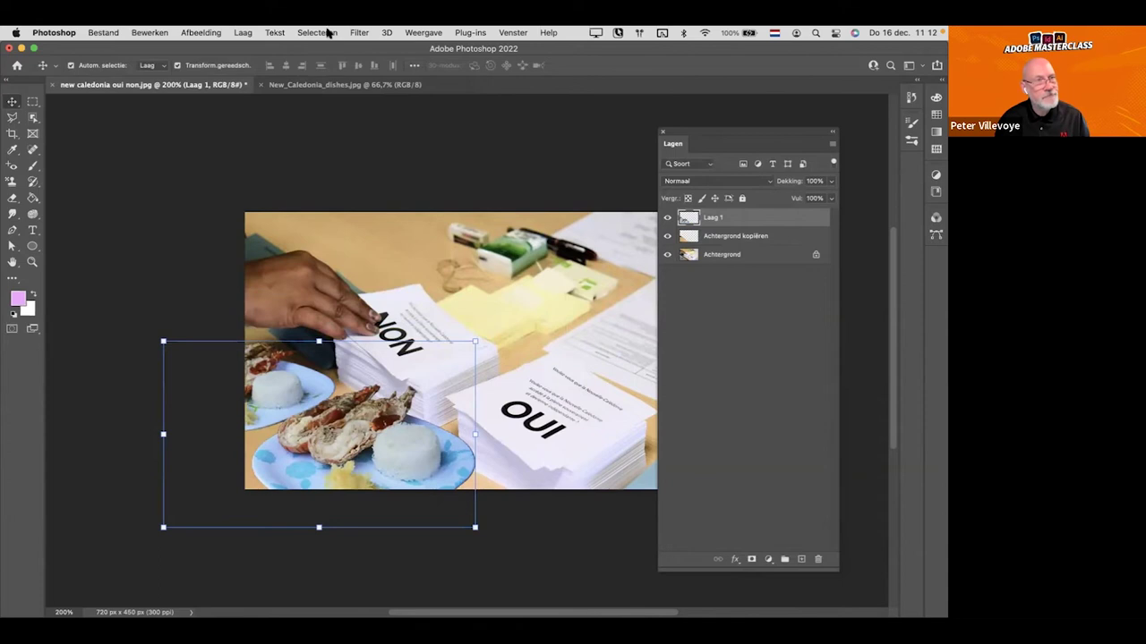
click(358, 33)
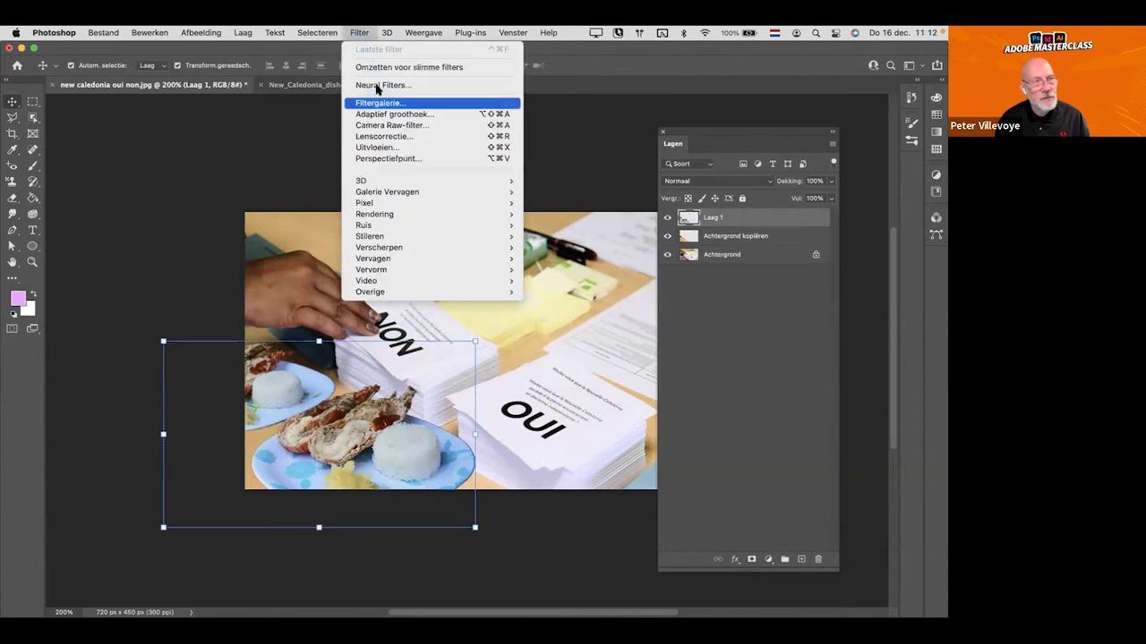
Turn on the Harmonisatie neural filter with Achtergrond as the reference layer.
click(378, 85)
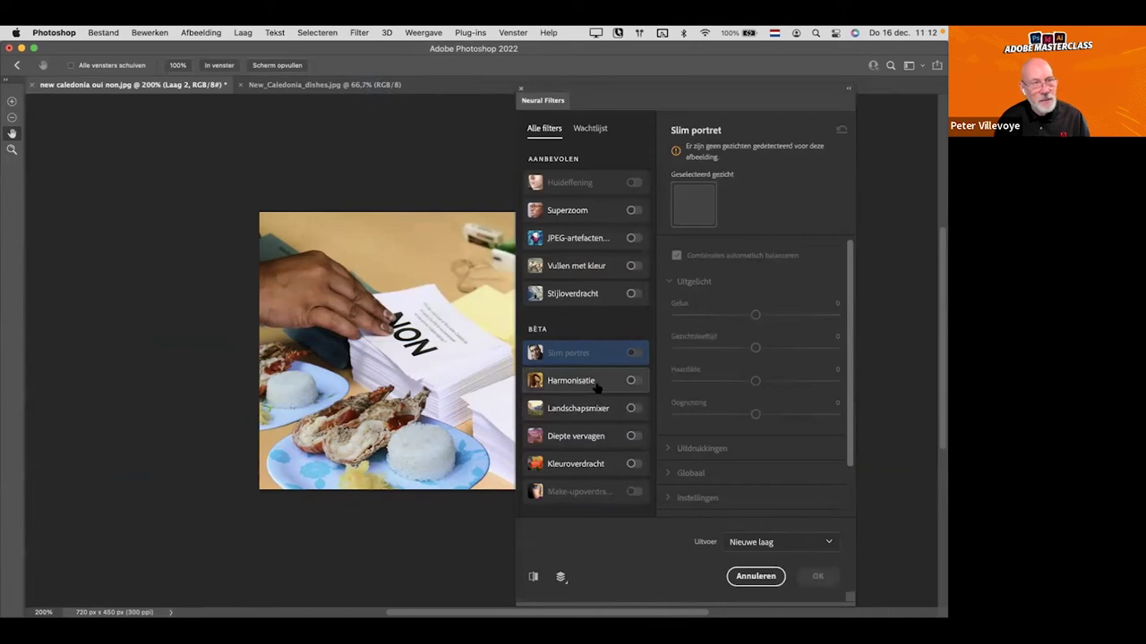
click(614, 382)
click(633, 382)
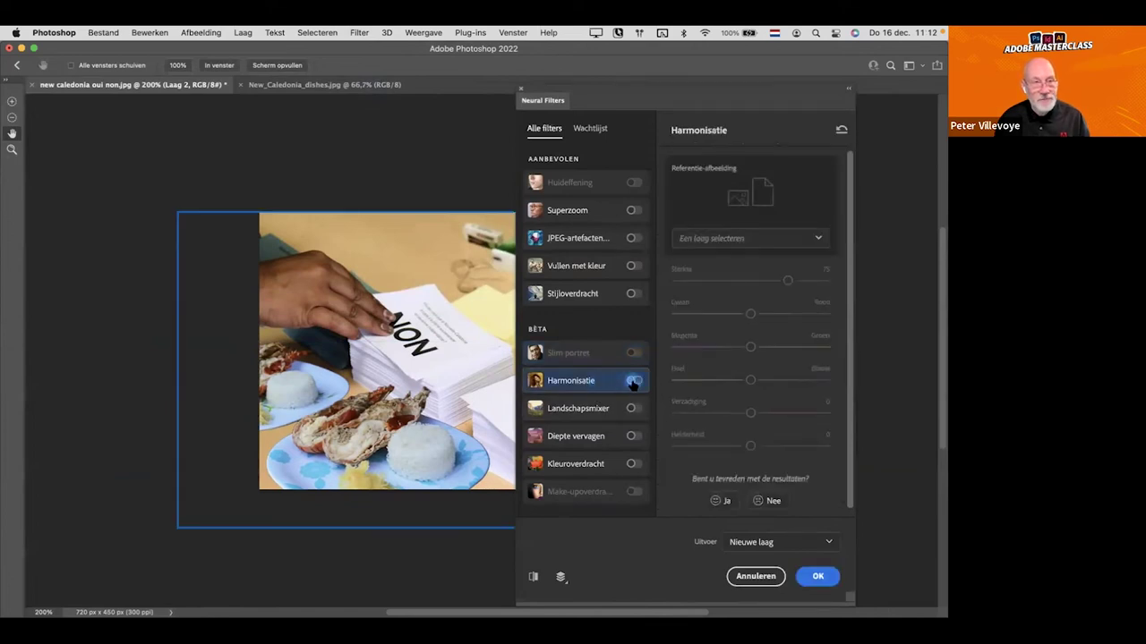
click(817, 240)
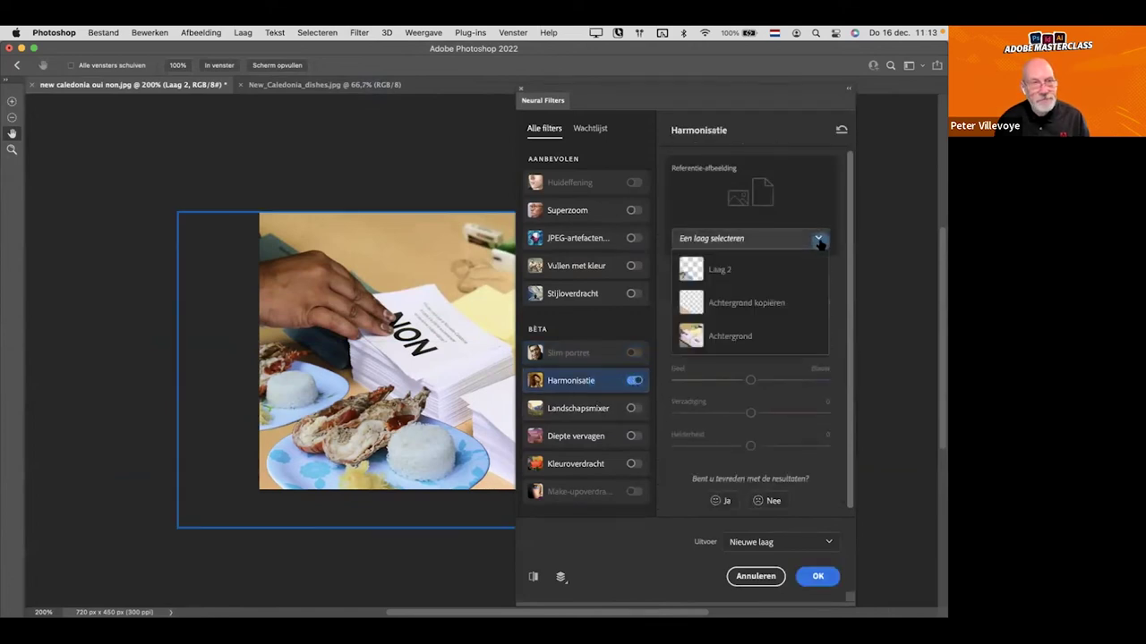
click(792, 339)
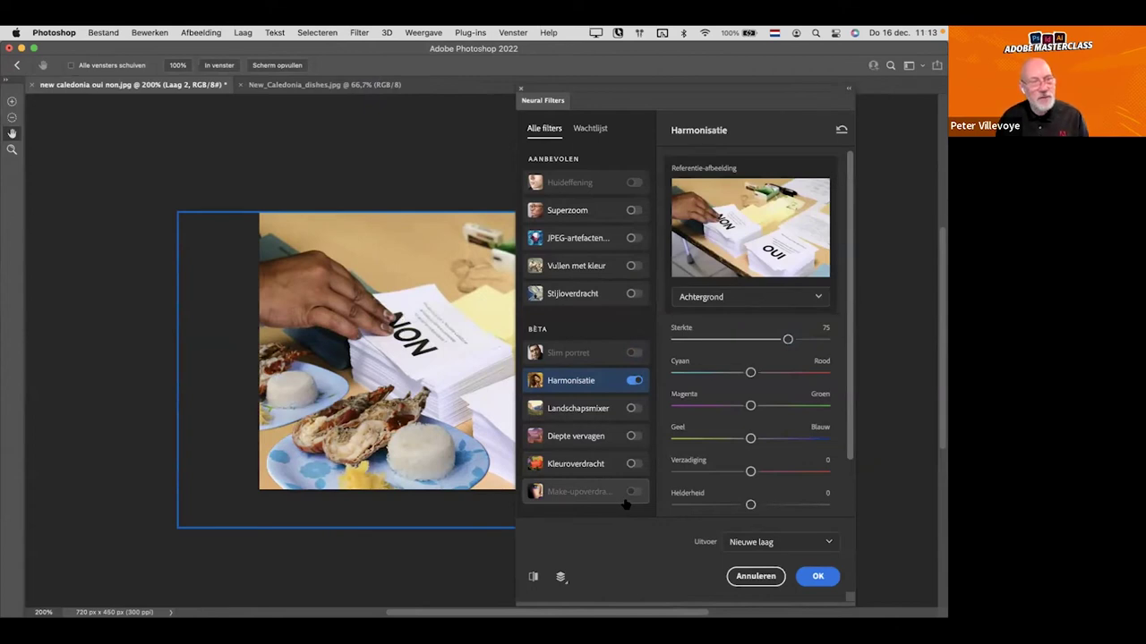
Compare the Harmonisatie result with the original, then rate it positively with Ja.
click(534, 578)
click(534, 578)
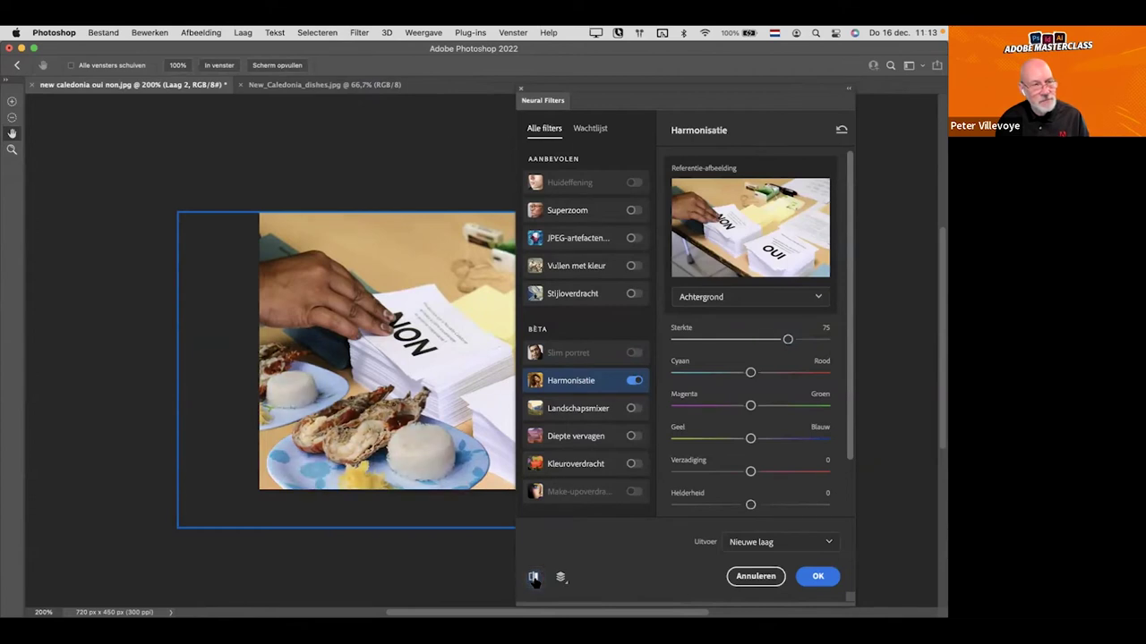
click(534, 579)
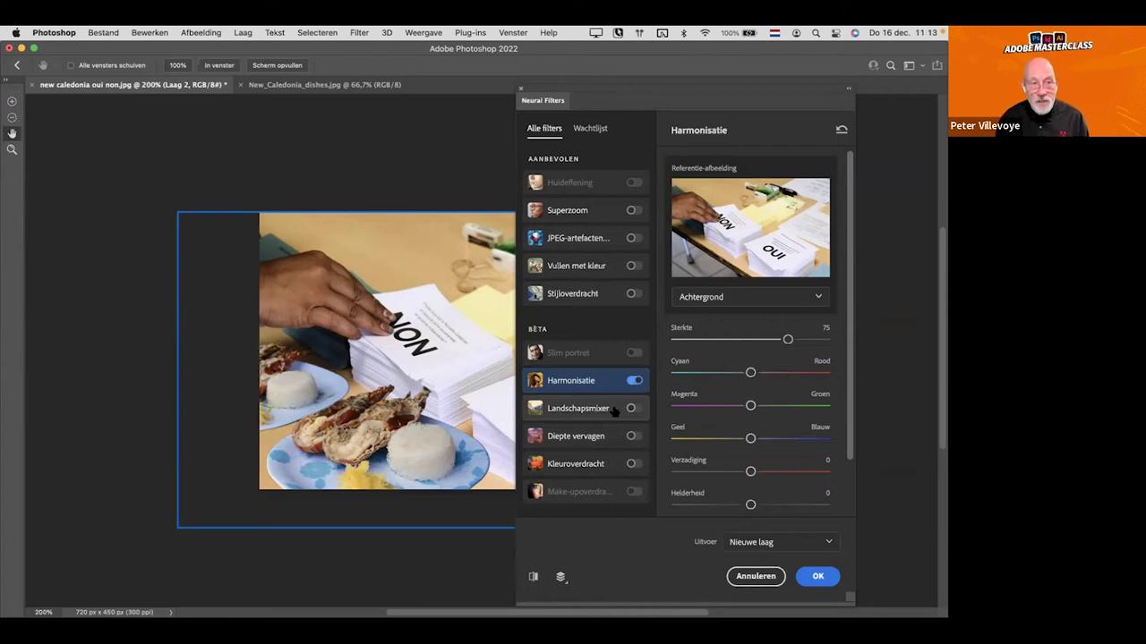
click(614, 411)
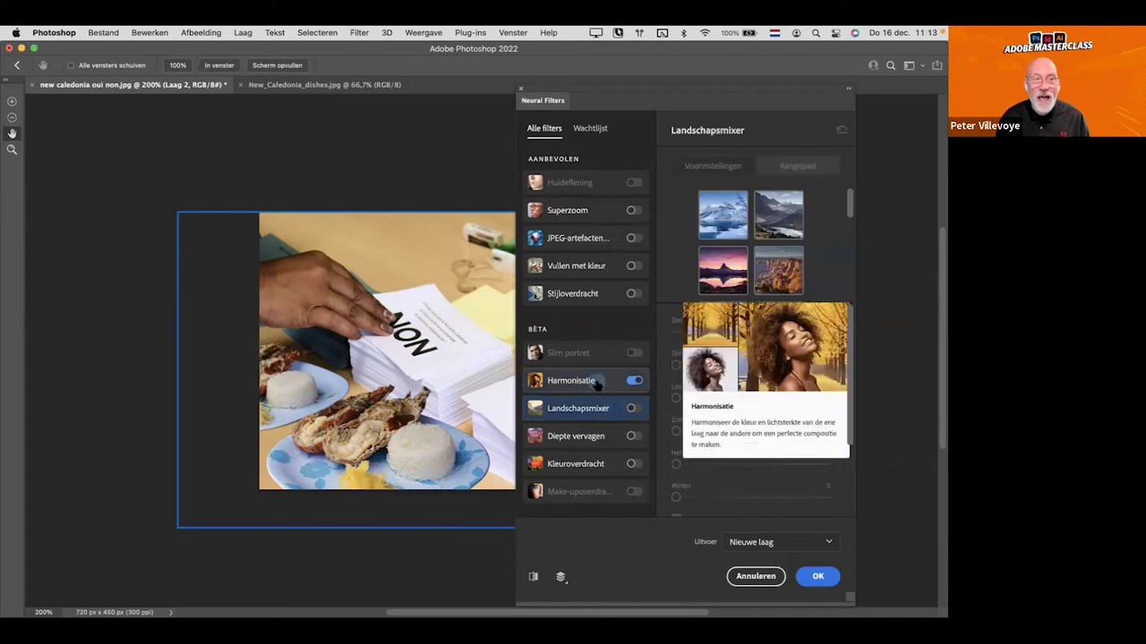
click(596, 383)
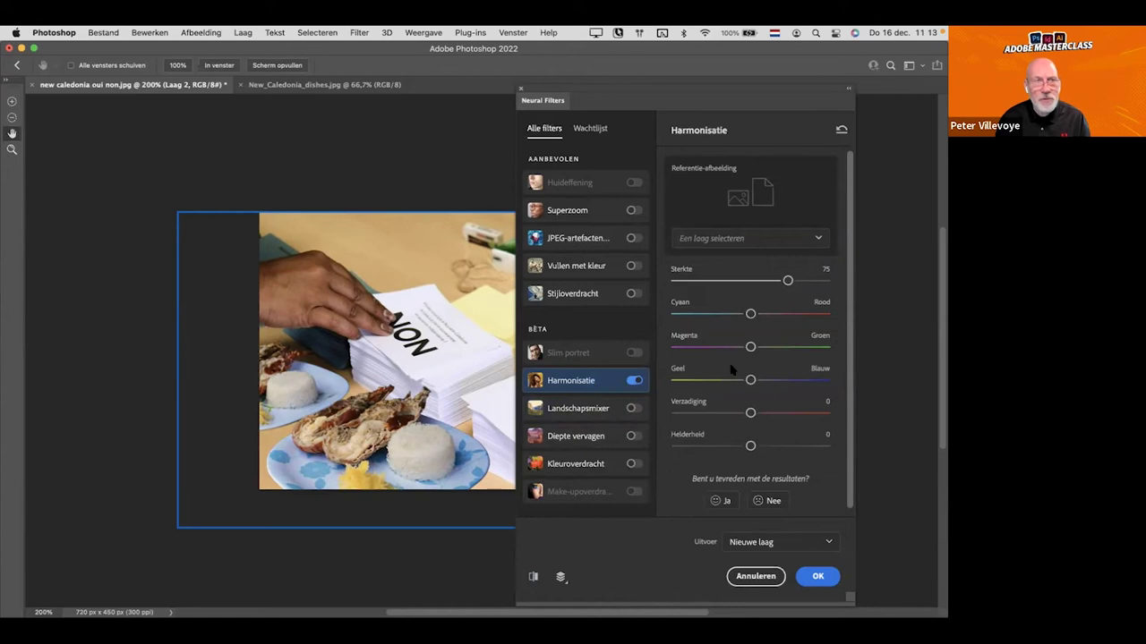
scroll(727, 474, down, 1)
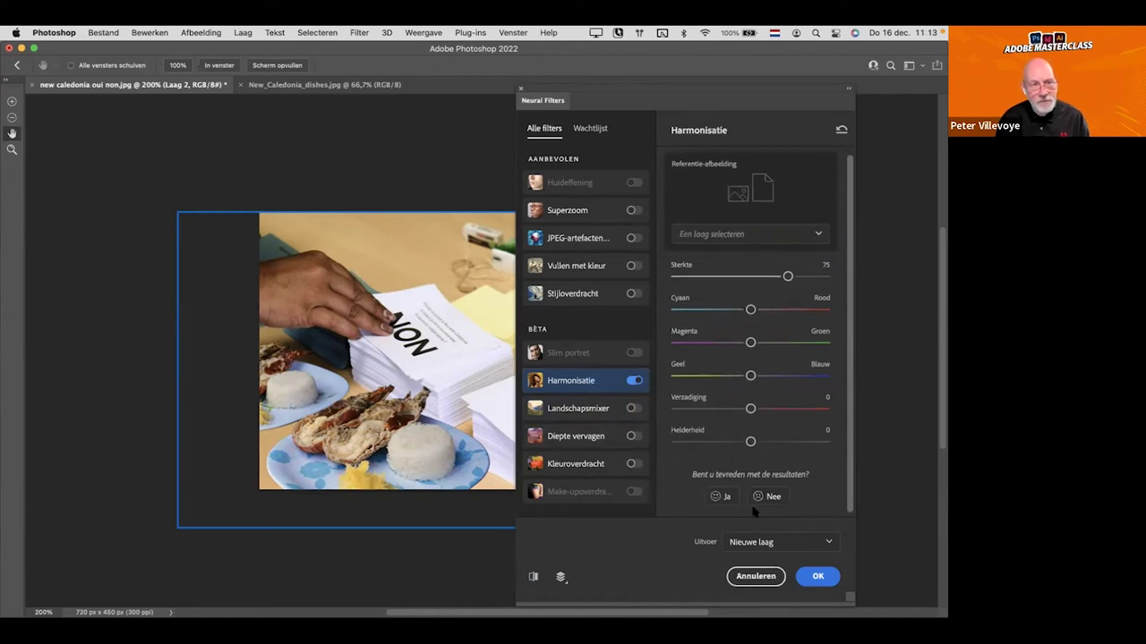
click(727, 497)
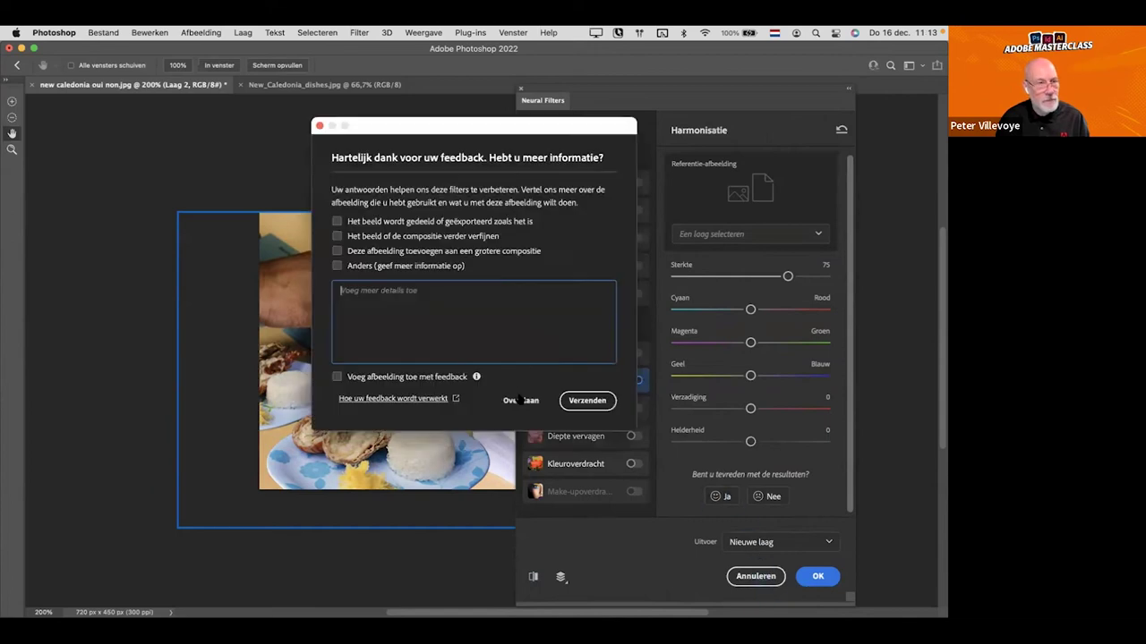
Skip the feedback form to return to the Harmonisatie settings.
click(521, 401)
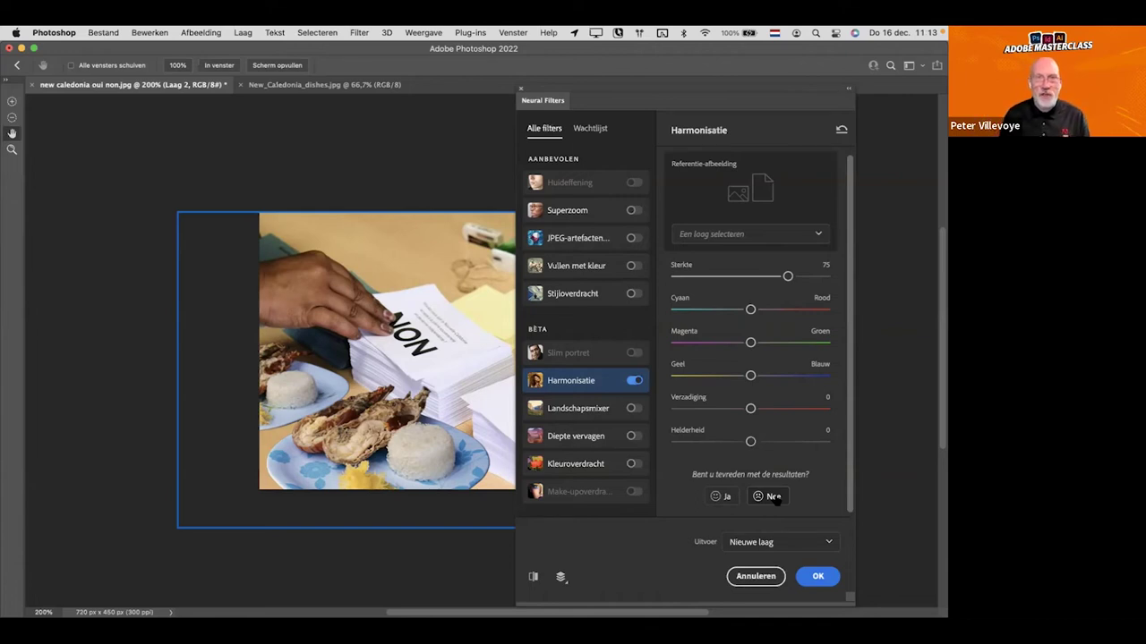
Cancel Neural Filters and bring the NFN Adobe CC 2022 notes window forward in TextEdit.
click(738, 578)
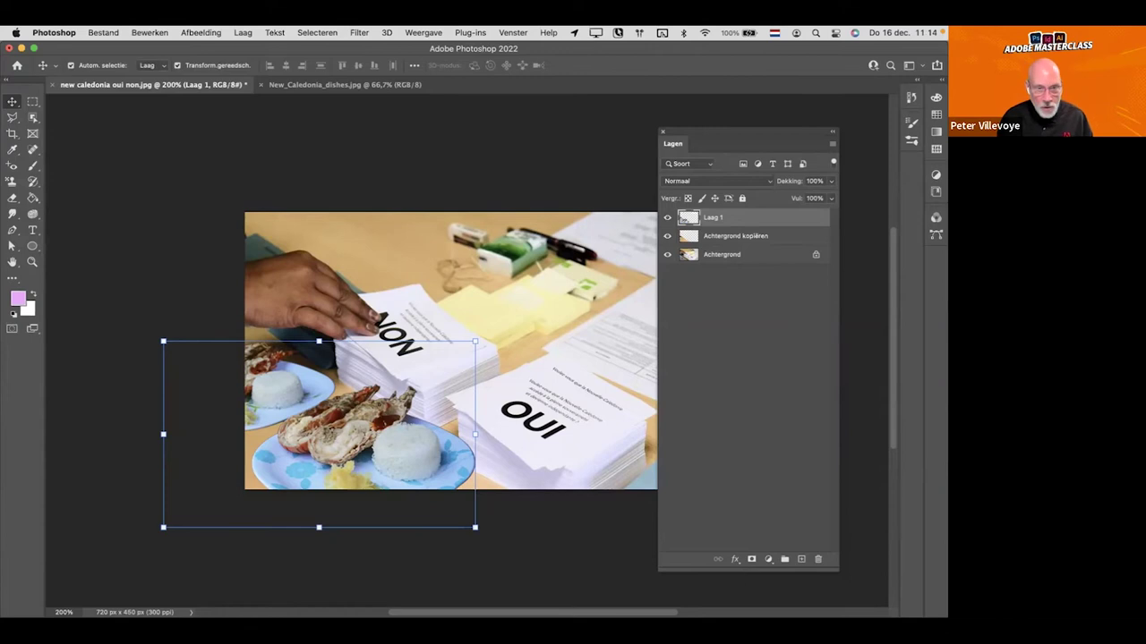
key(super+Tab)
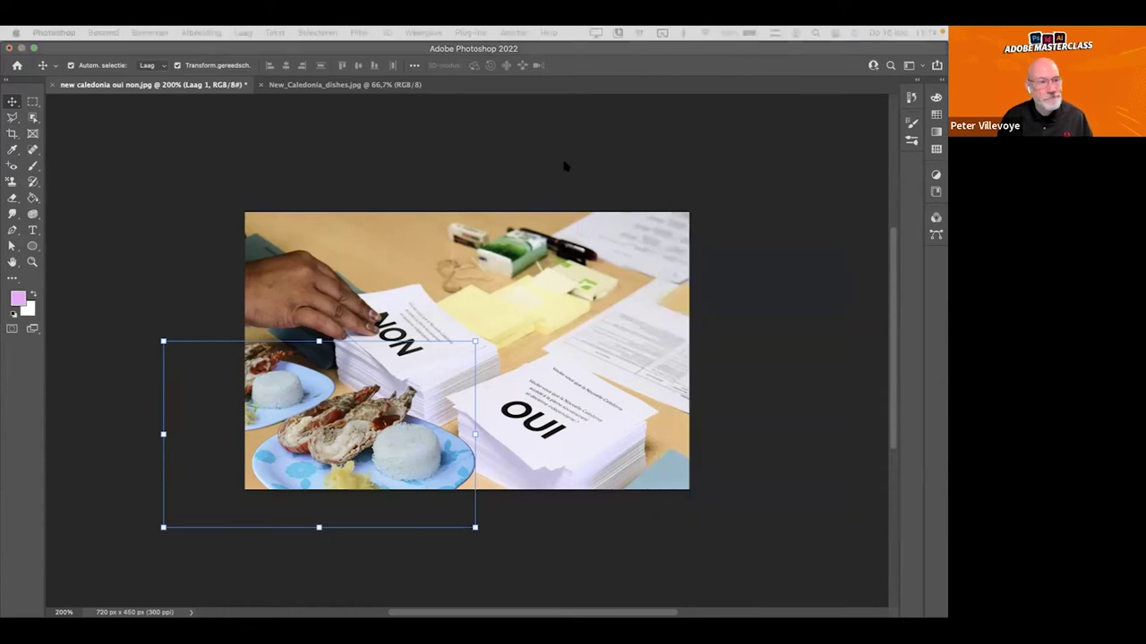
drag(584, 189, 478, 167)
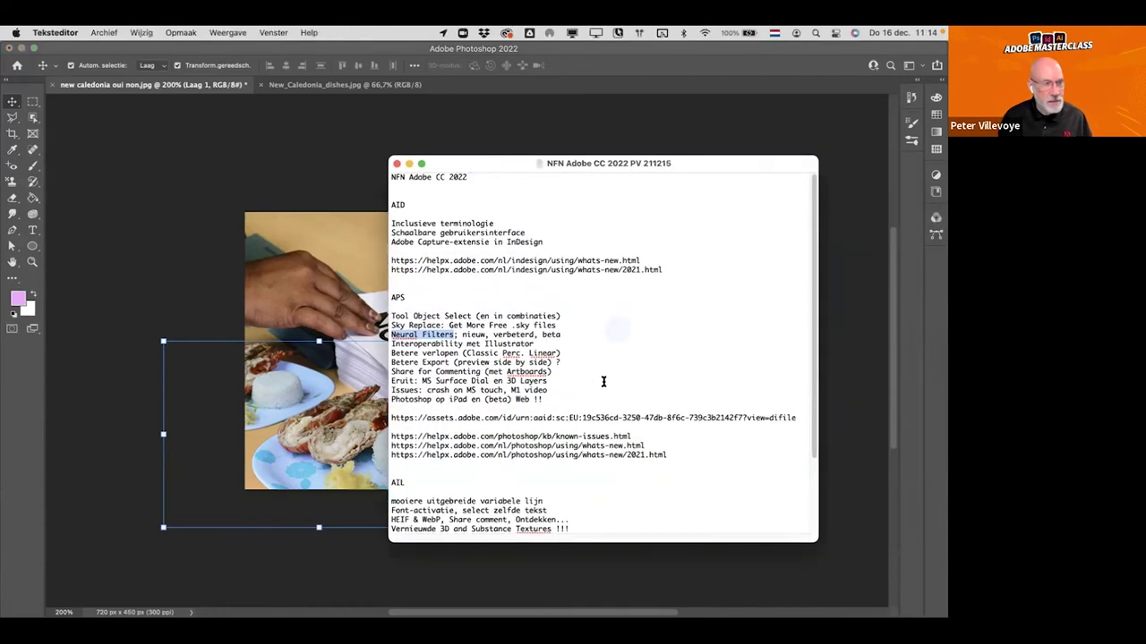
Select the Interoperability met Illustrator line in the notes, then reveal the desktop.
scroll(590, 409, down, 5)
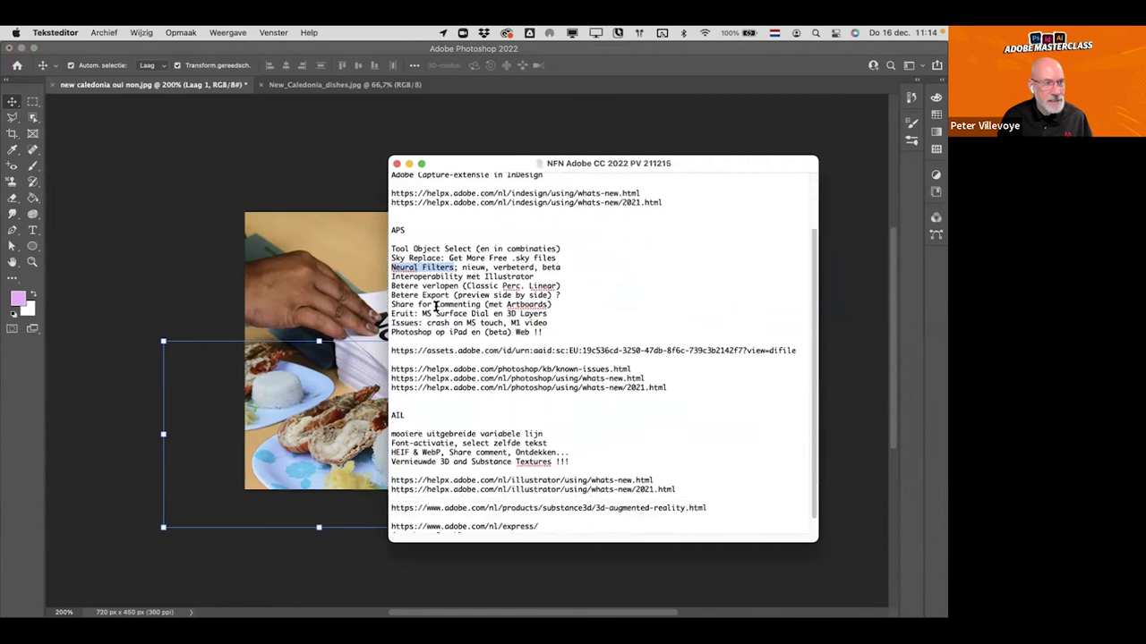
triple_click(460, 277)
scroll(652, 377, down, 1)
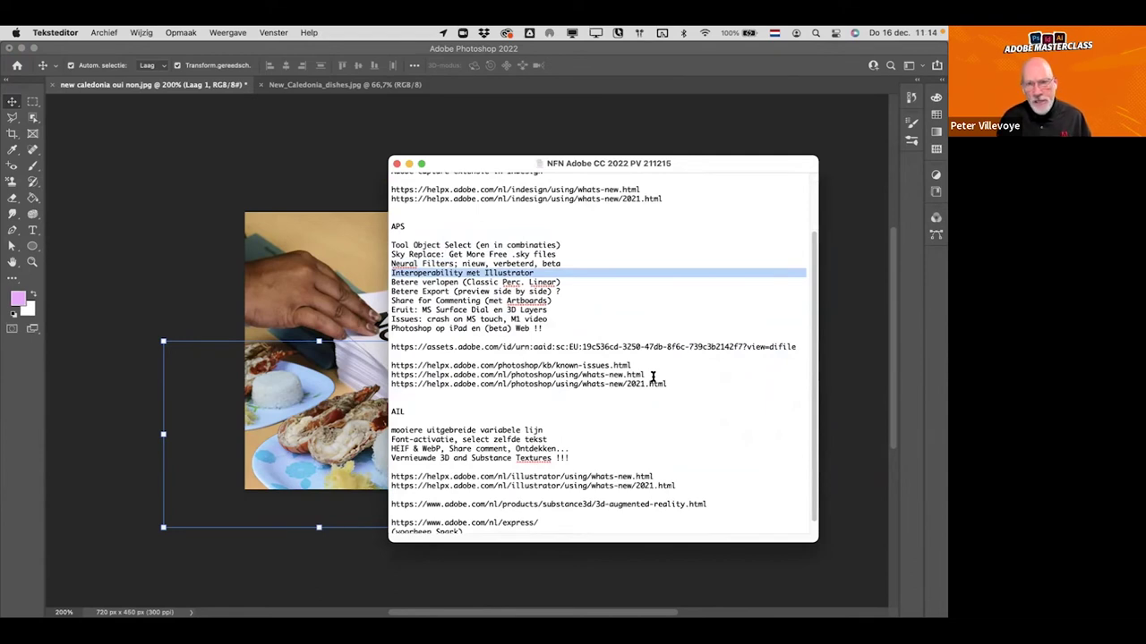
scroll(653, 377, down, 1)
key(F1)
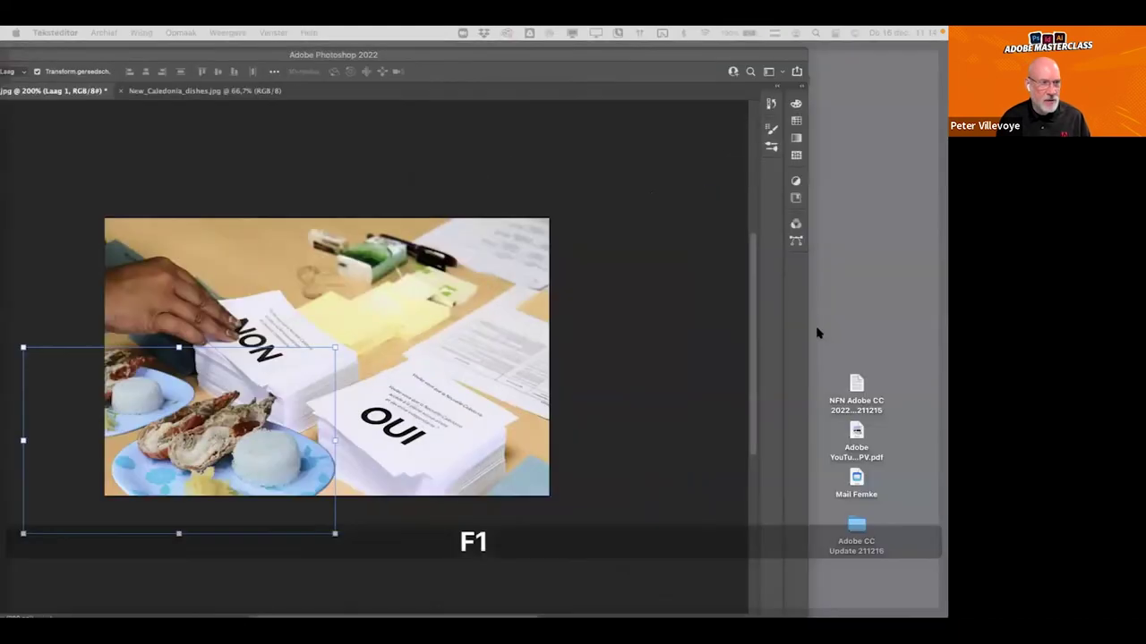
Open POWWW.ai from the desktop in Illustrator.
click(486, 474)
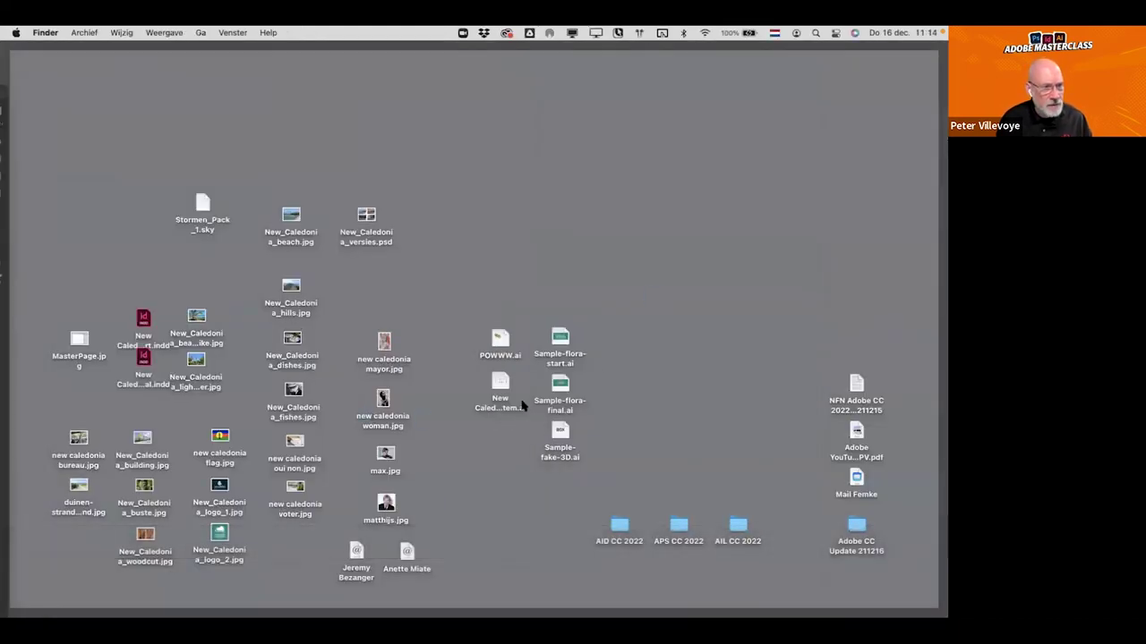
click(499, 340)
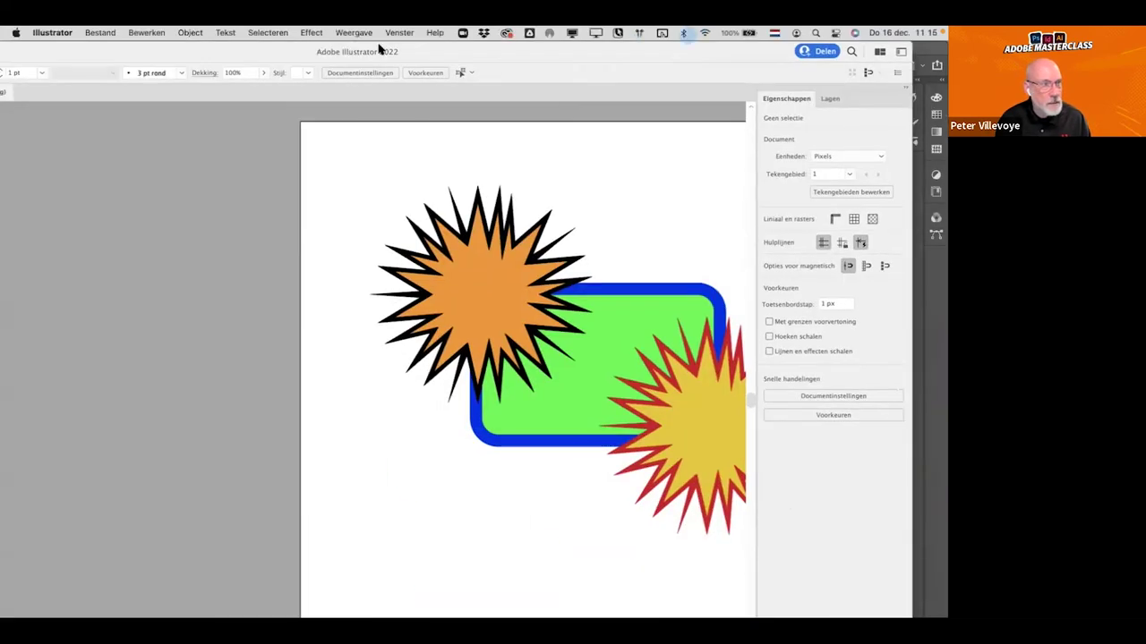
Maximise the Illustrator window, pan the starbursts into view and zoom to 150%.
drag(295, 51, 513, 52)
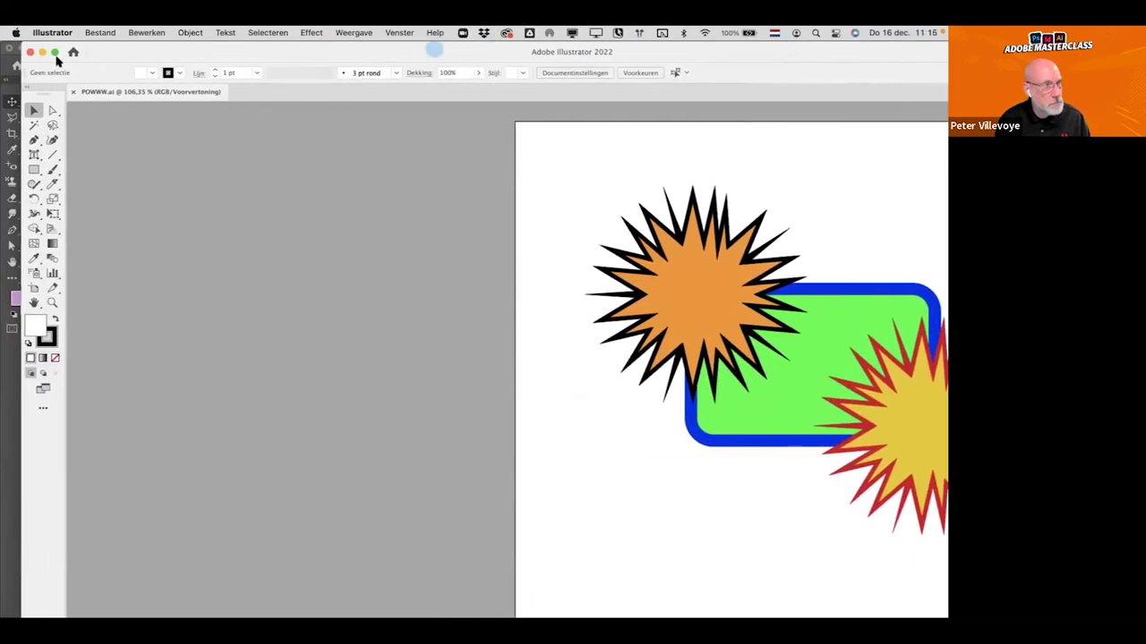
alt+click(55, 51)
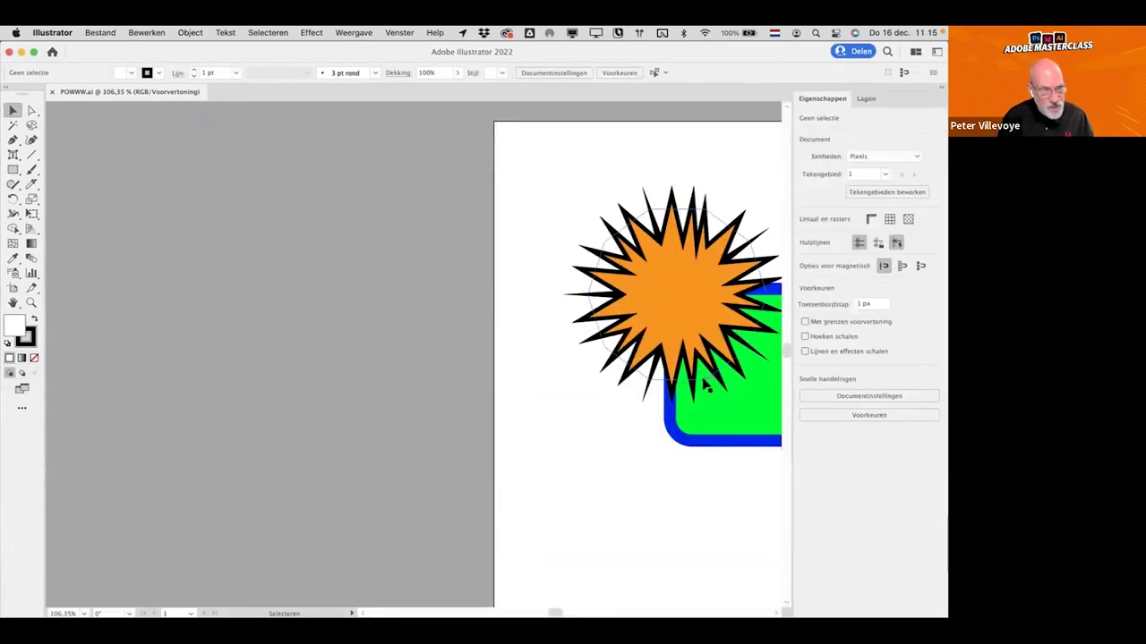
key(space)
drag(501, 447, 186, 427)
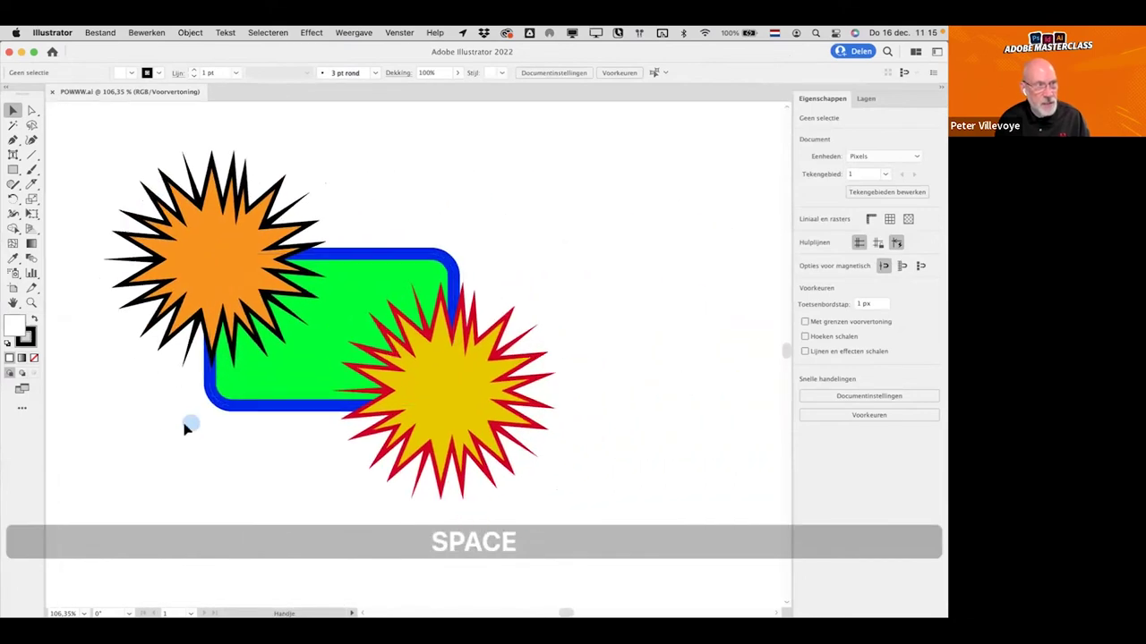
click(55, 32)
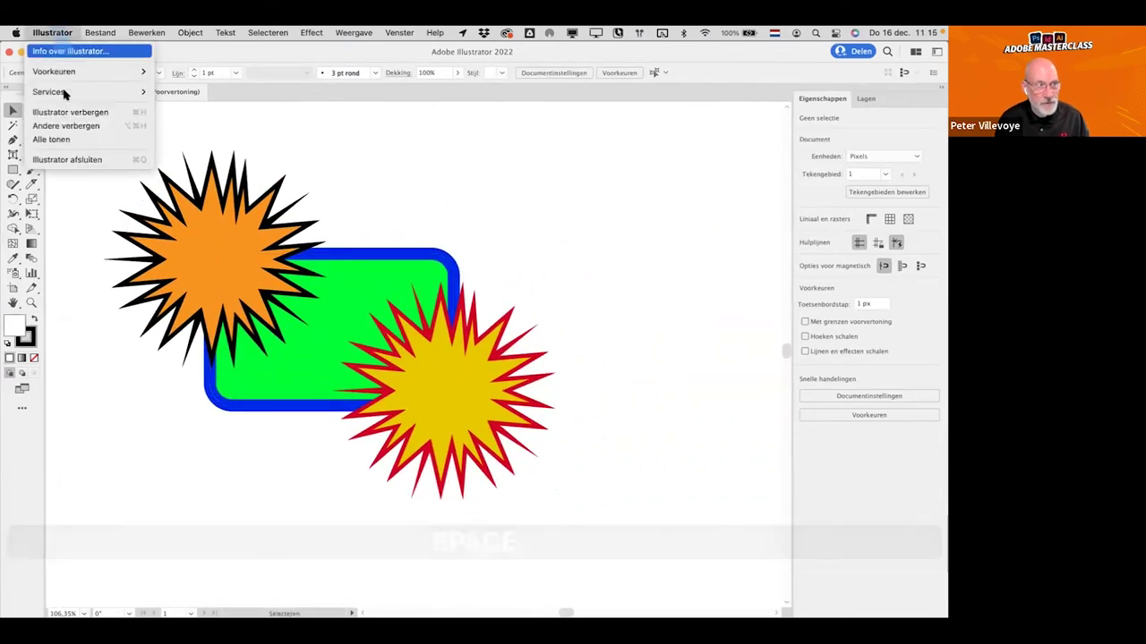
click(65, 32)
key(space)
drag(386, 286, 466, 329)
super+click(467, 293)
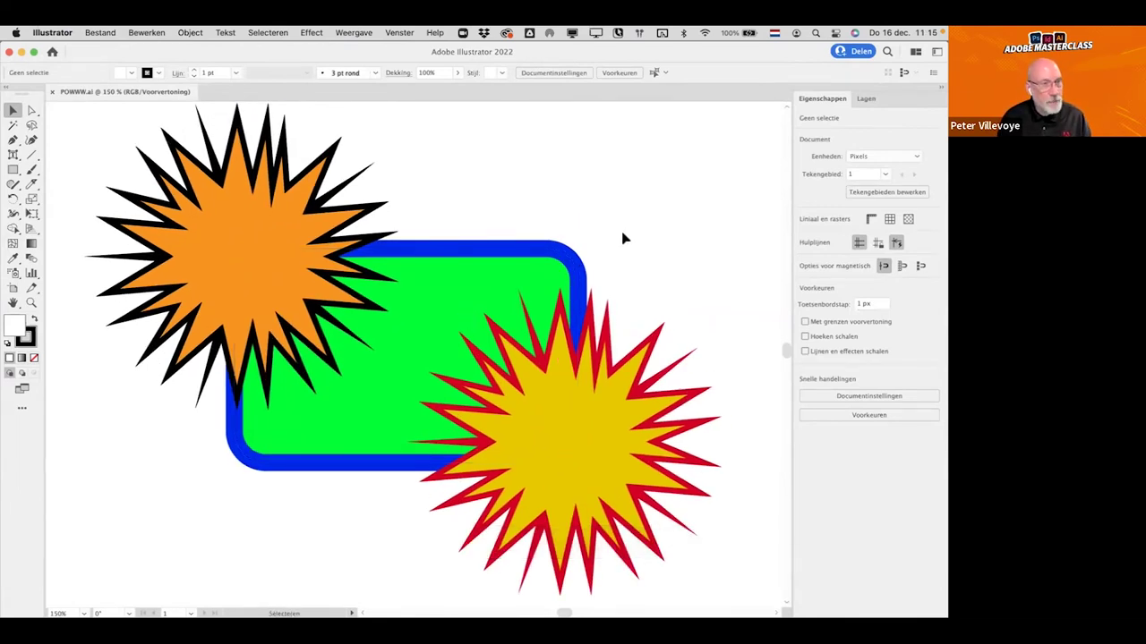
Inspect the starbursts and rectangle in Outline view, selecting each shape in turn.
key(super+a)
click(726, 217)
key(super+y)
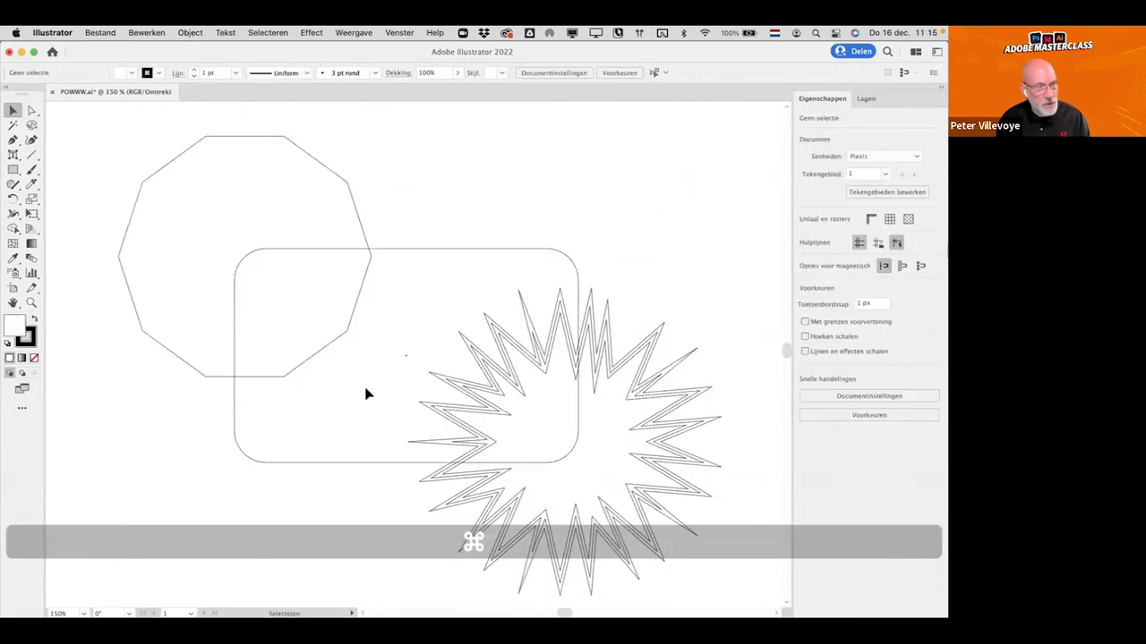
click(342, 334)
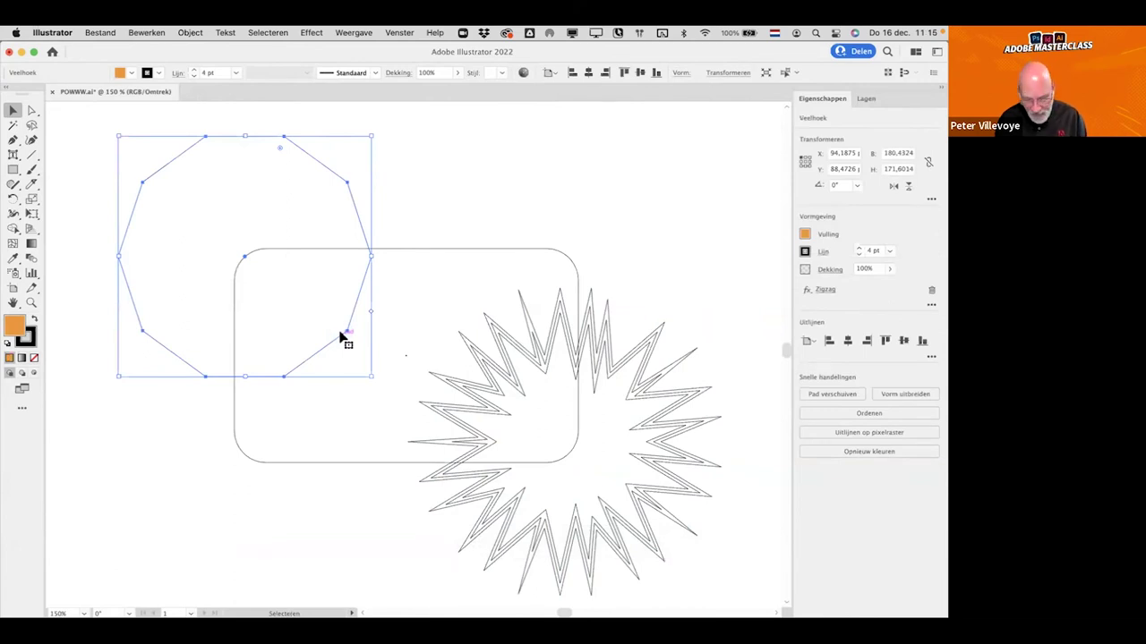
key(a)
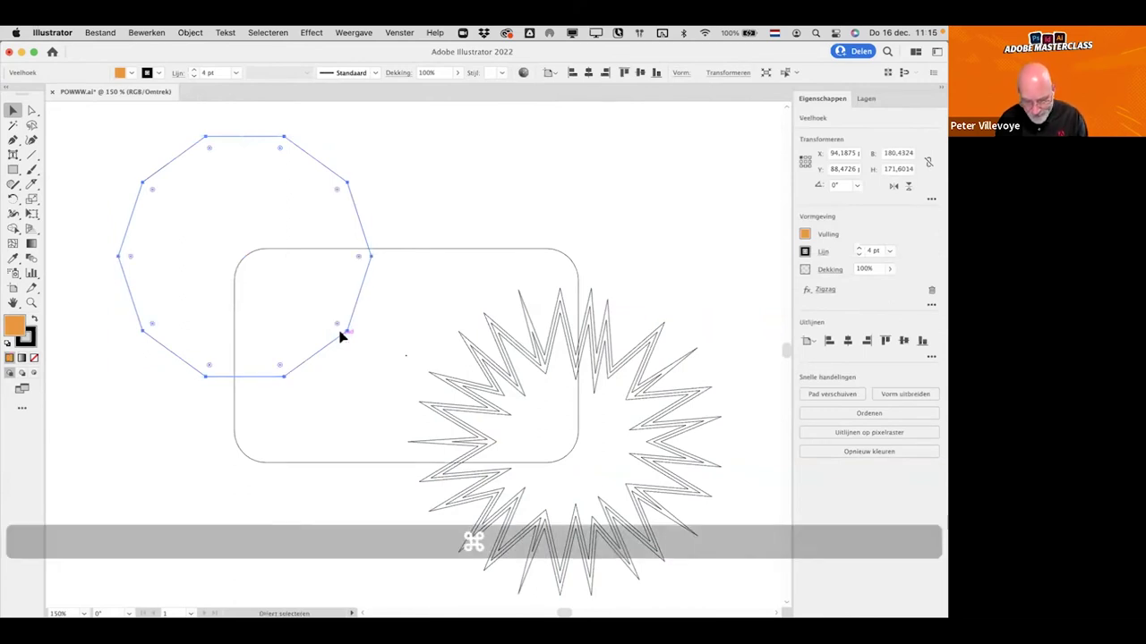
key(super+y)
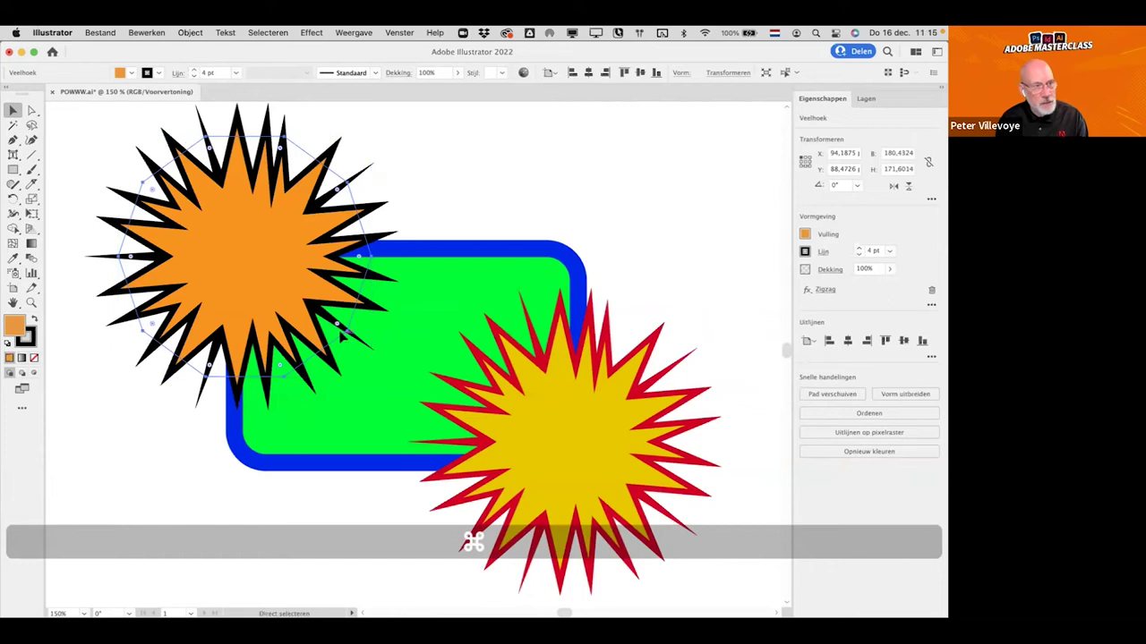
key(super+y)
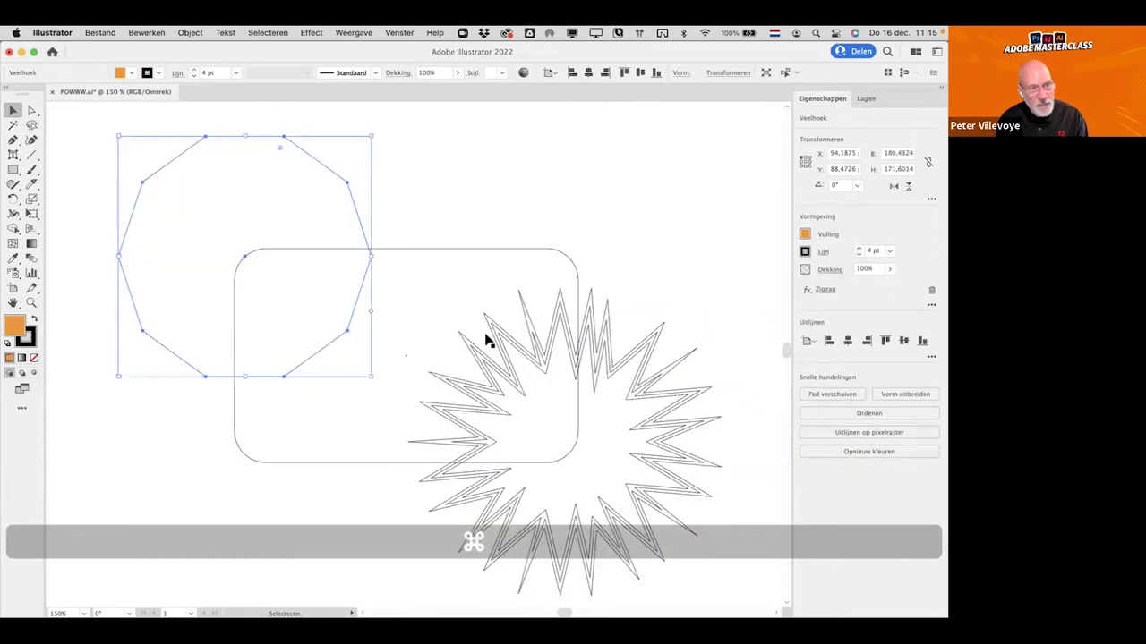
click(641, 433)
key(super+y)
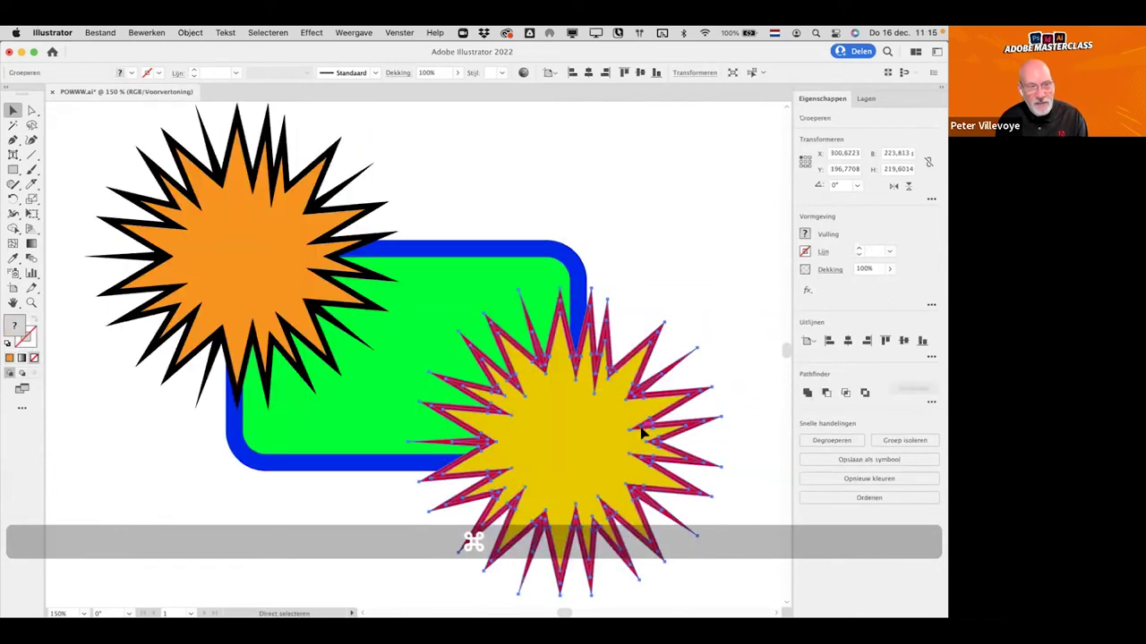
click(590, 264)
super+click(567, 265)
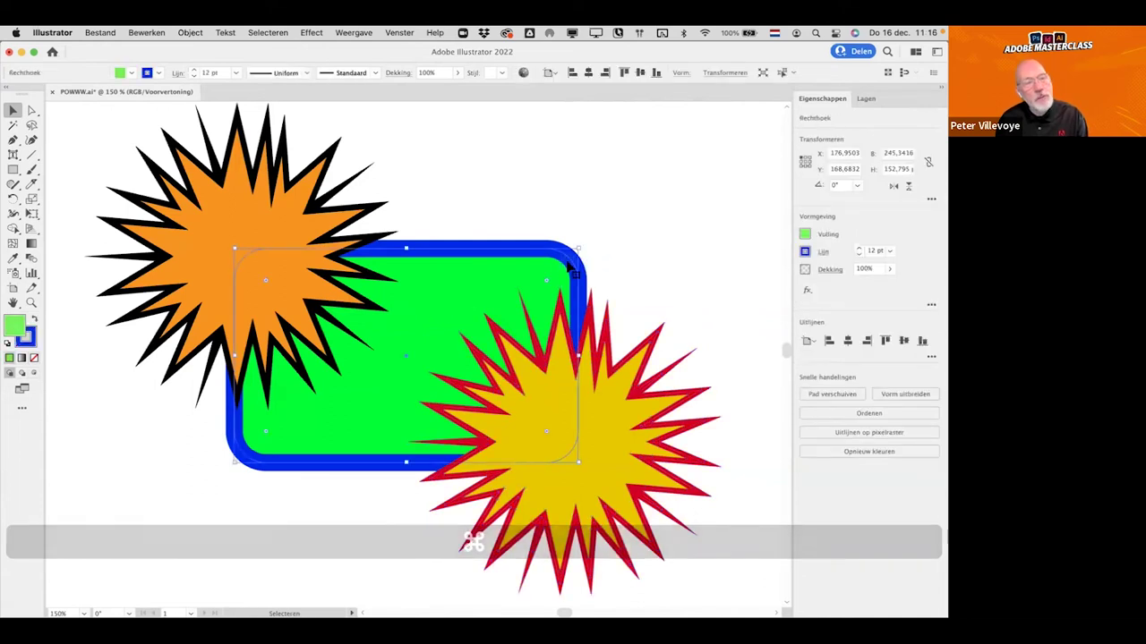
click(631, 240)
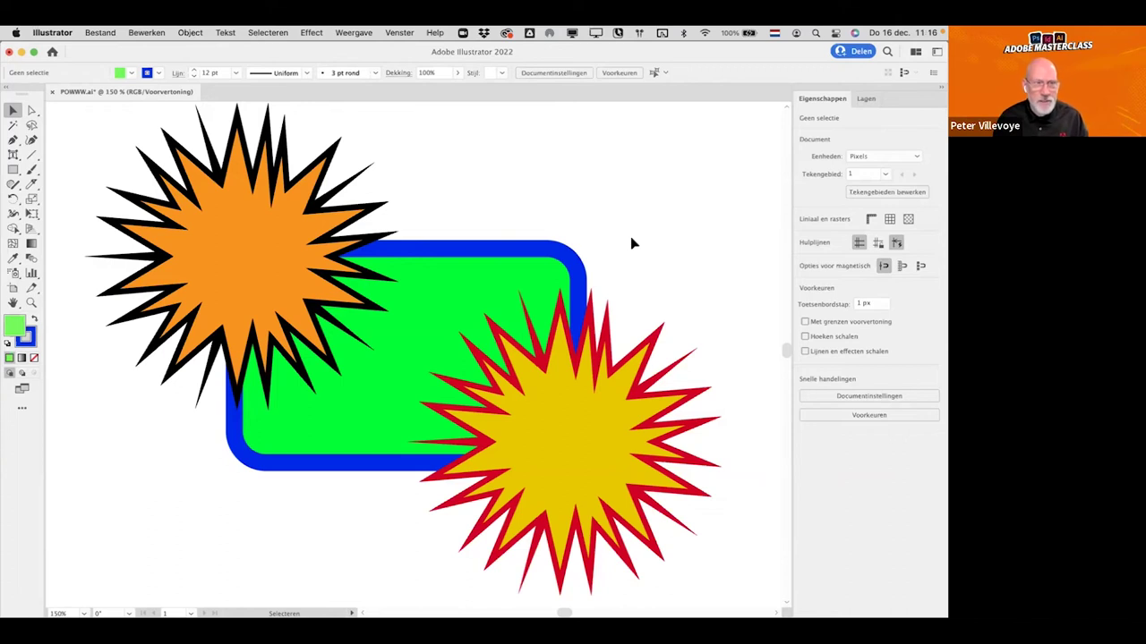
Marquee-select all three shapes, copy them, and switch to Photoshop.
mouse_move(664, 169)
mouse_down()
mouse_move(441, 333)
mouse_move(192, 545)
mouse_up()
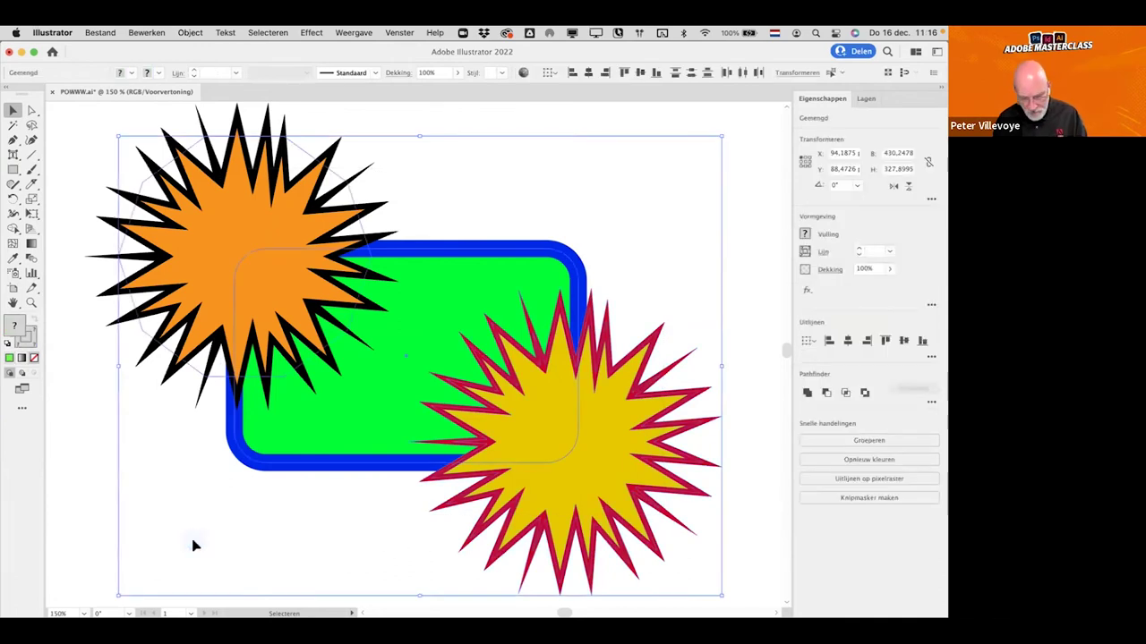
key(super)
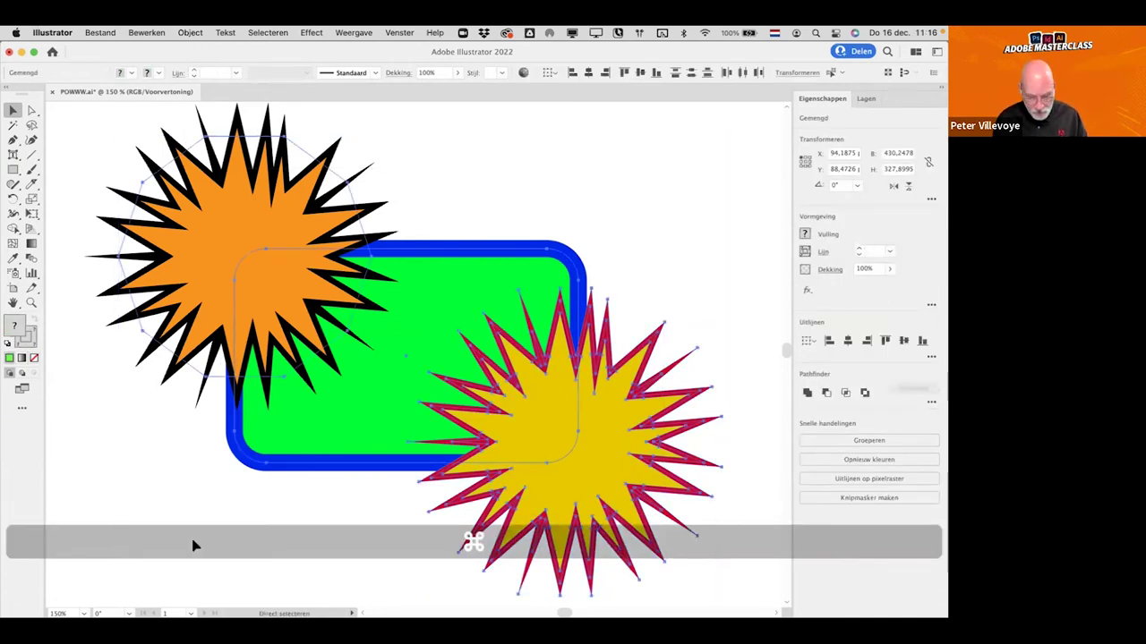
key(super+Tab)
key(super+Tab)
key(super+Tab)
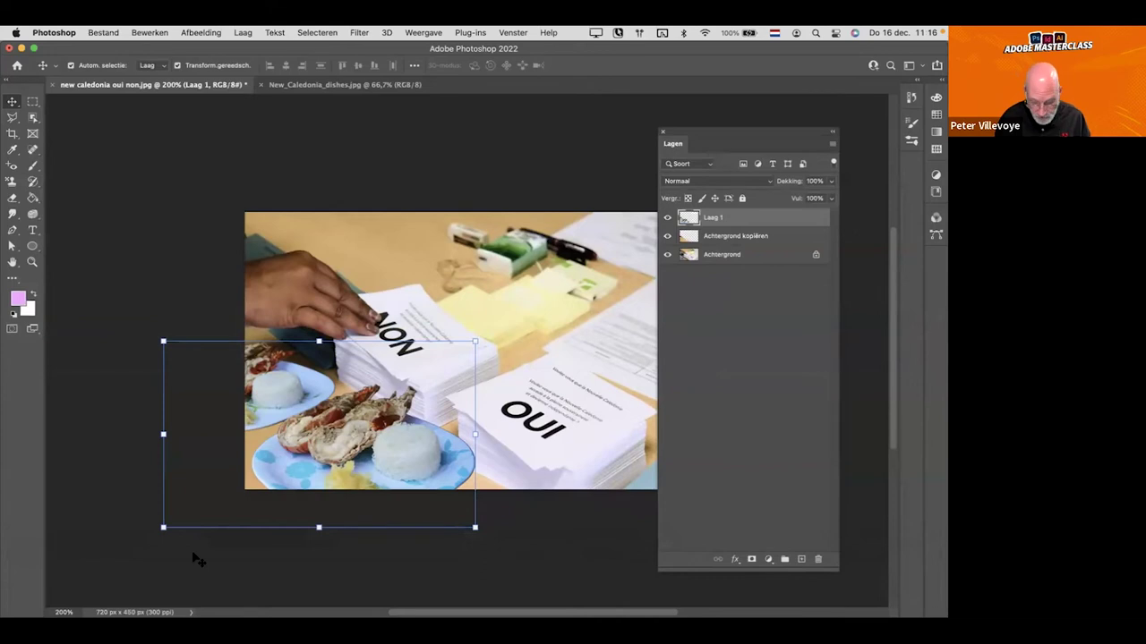
Paste the Illustrator artwork as Lagen, accepting the partial pixel-conversion warning.
key(super)
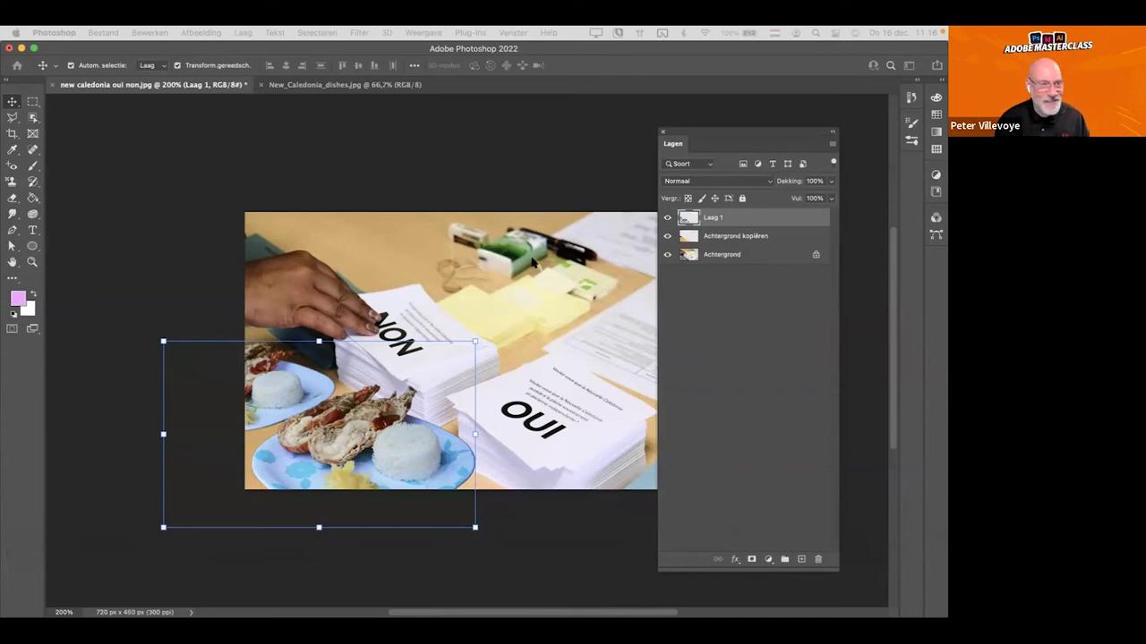
key(super+v)
drag(480, 195, 258, 150)
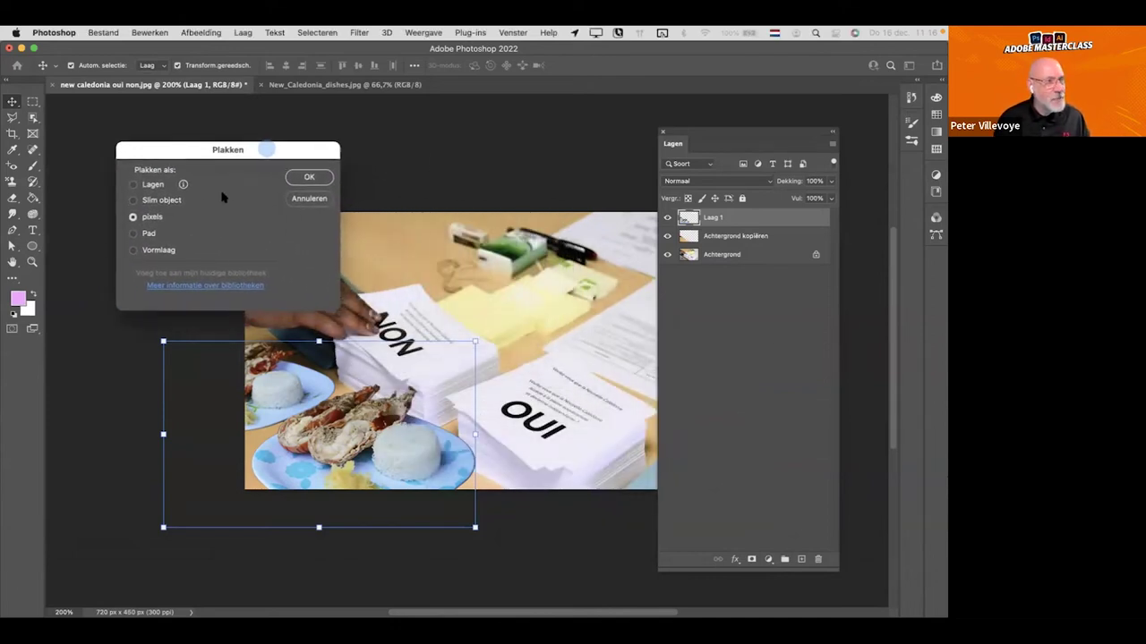
click(157, 202)
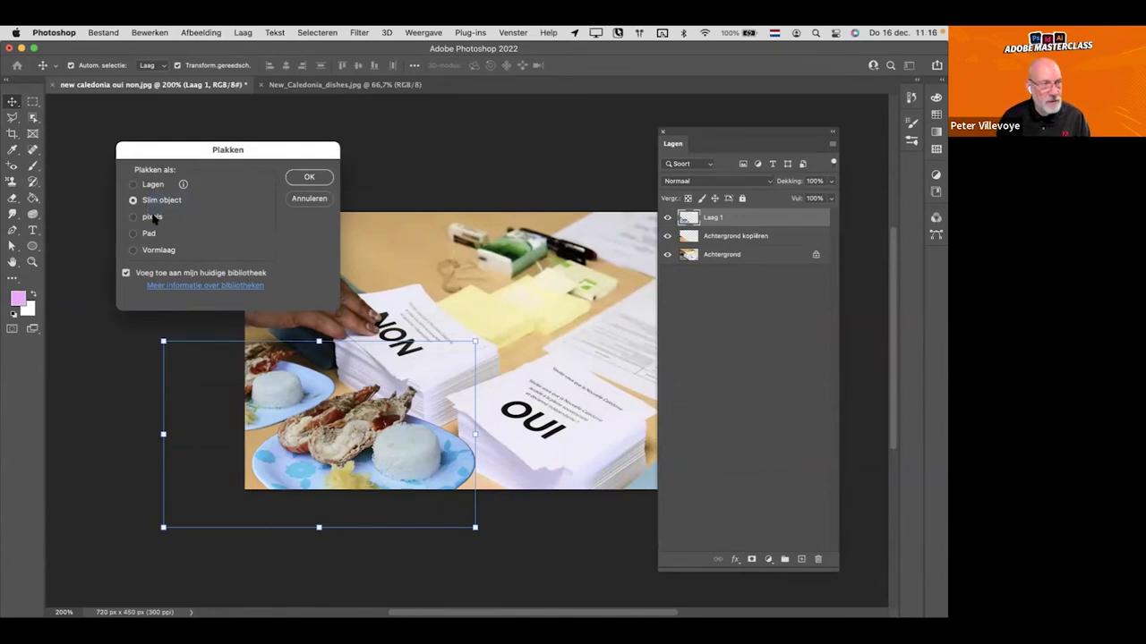
click(153, 218)
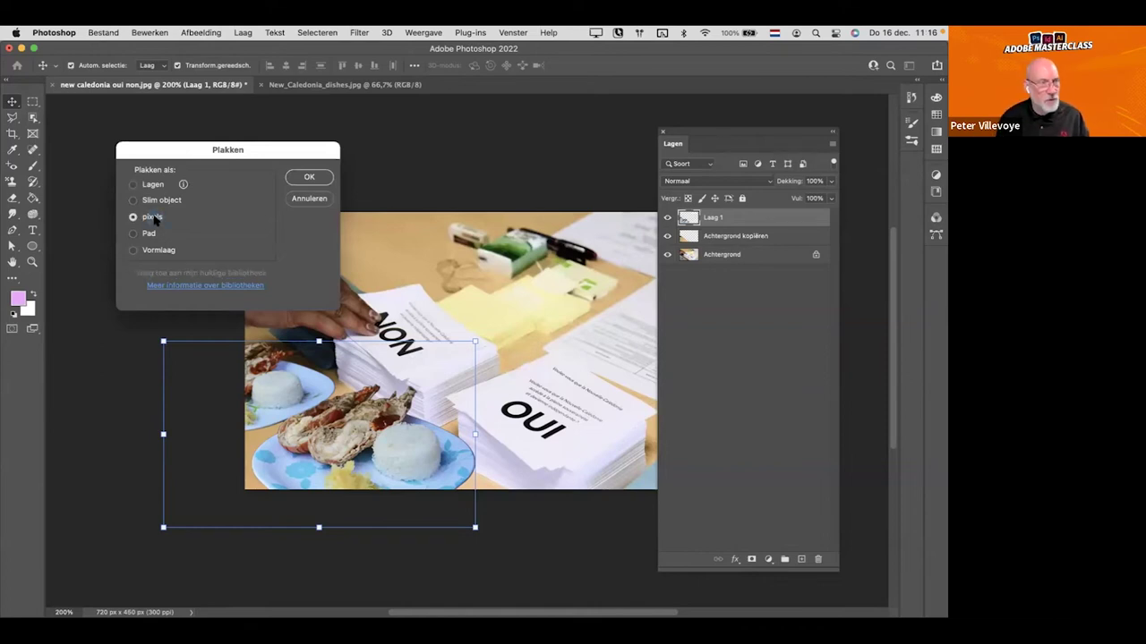
click(148, 233)
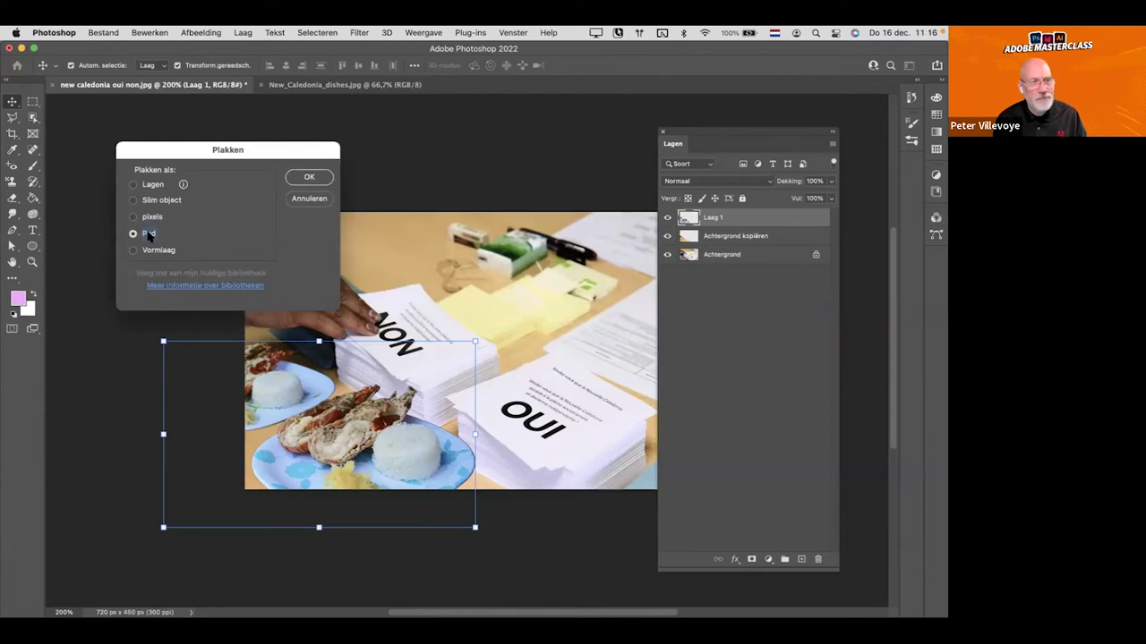
click(149, 251)
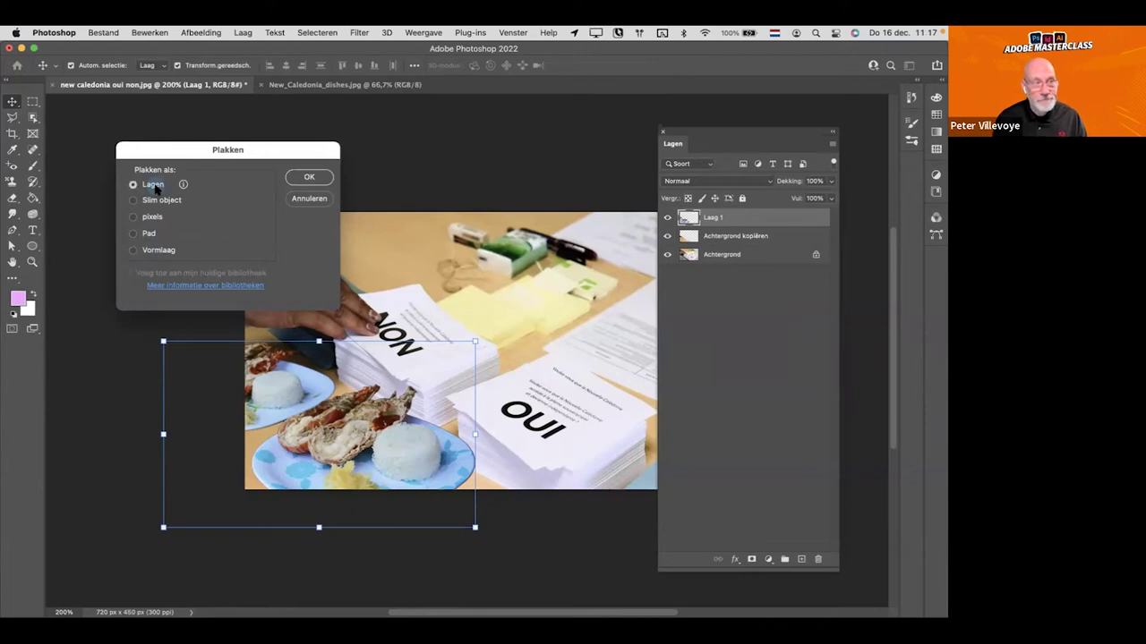
click(309, 177)
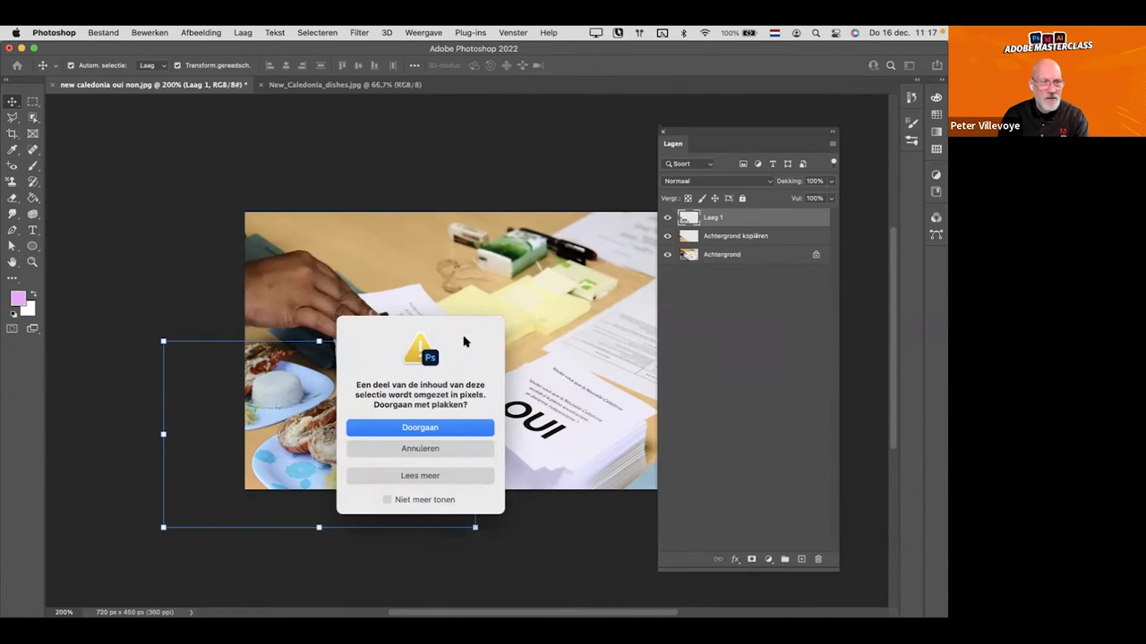
click(420, 428)
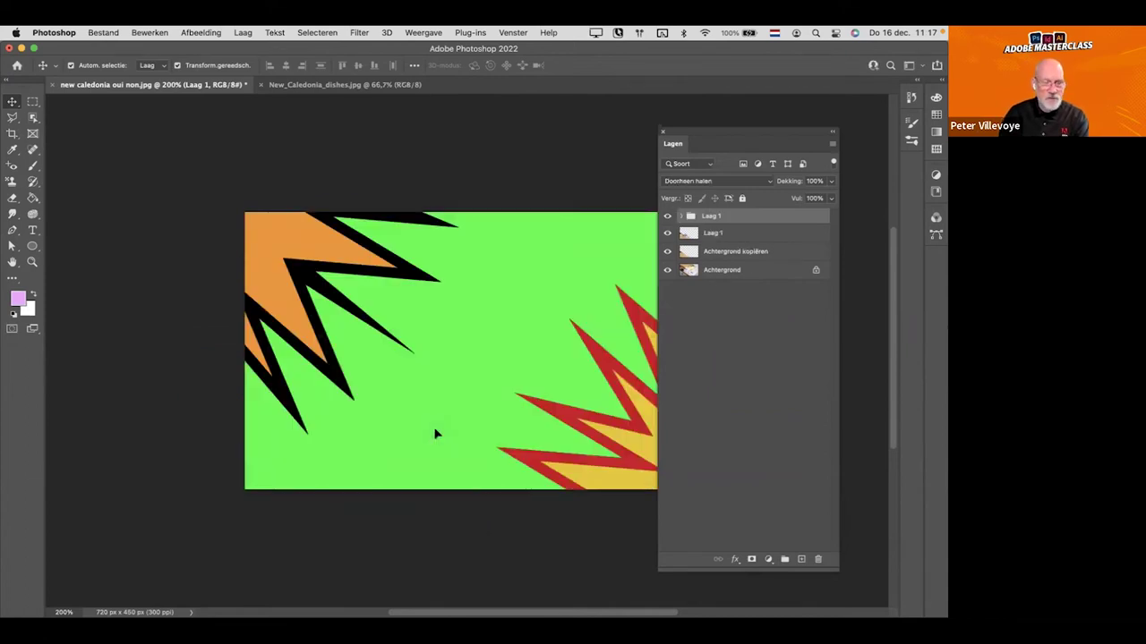
Scale the pasted Laag 1 artwork down over the photo and commit the transform.
key(super+t)
key(super+minus)
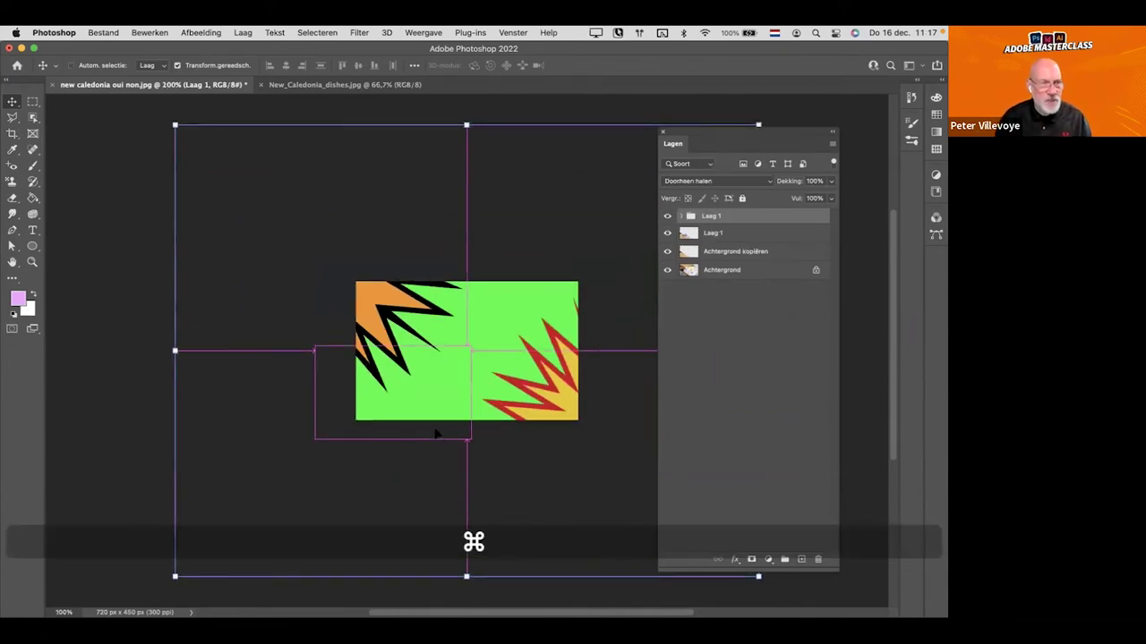
drag(175, 126, 412, 338)
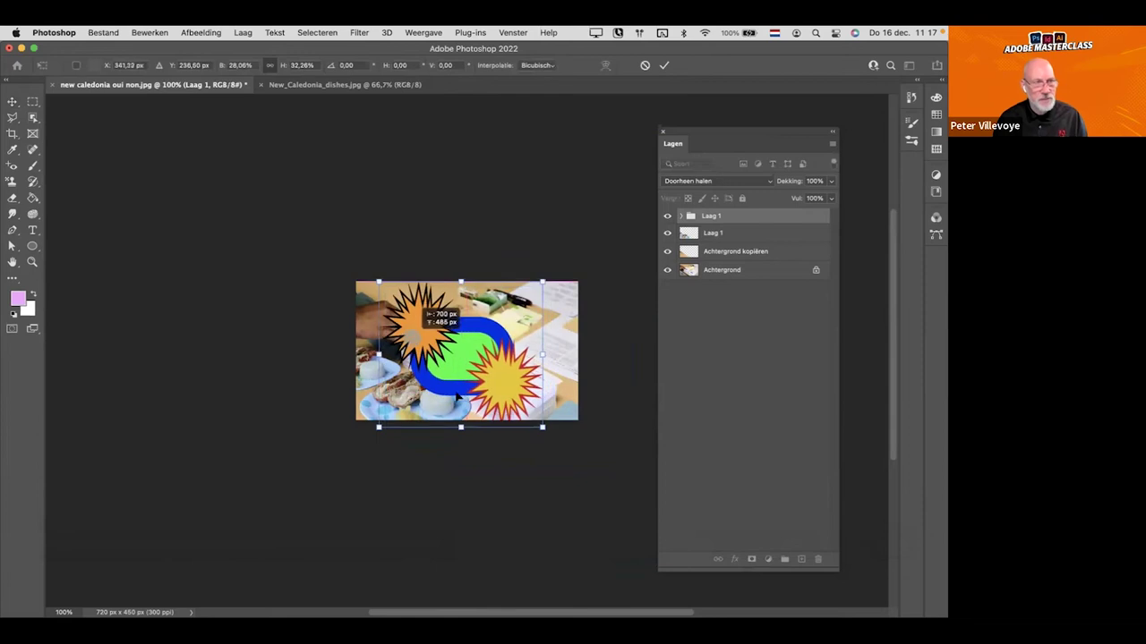
key(super+plus)
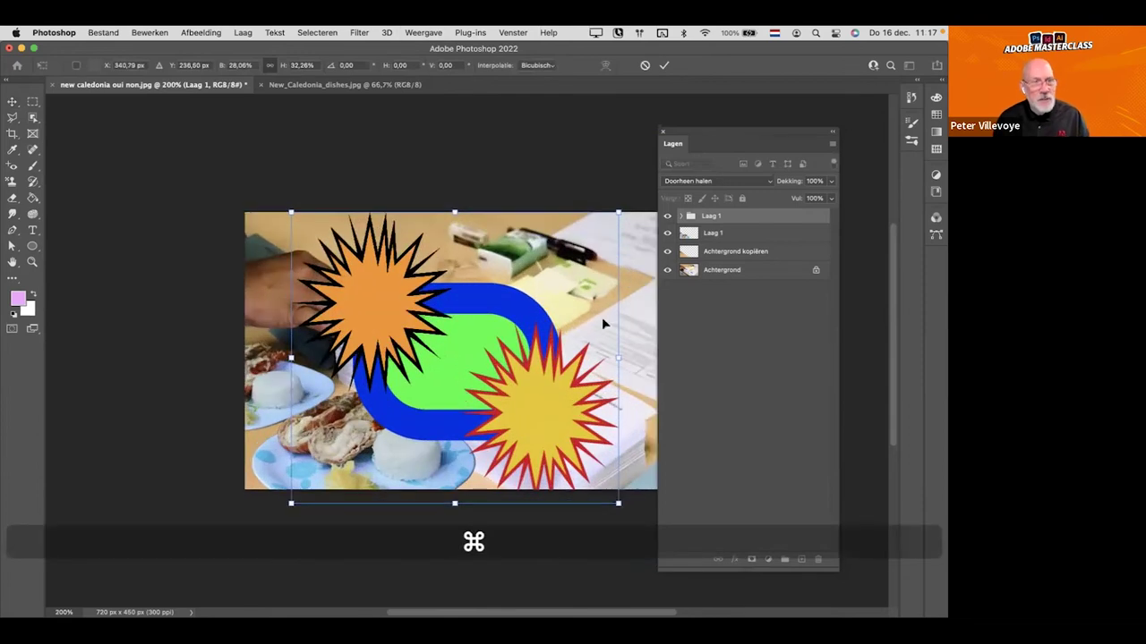
key(Return)
Erase part of the orange star on the Polygon layer and move it up-left.
click(682, 217)
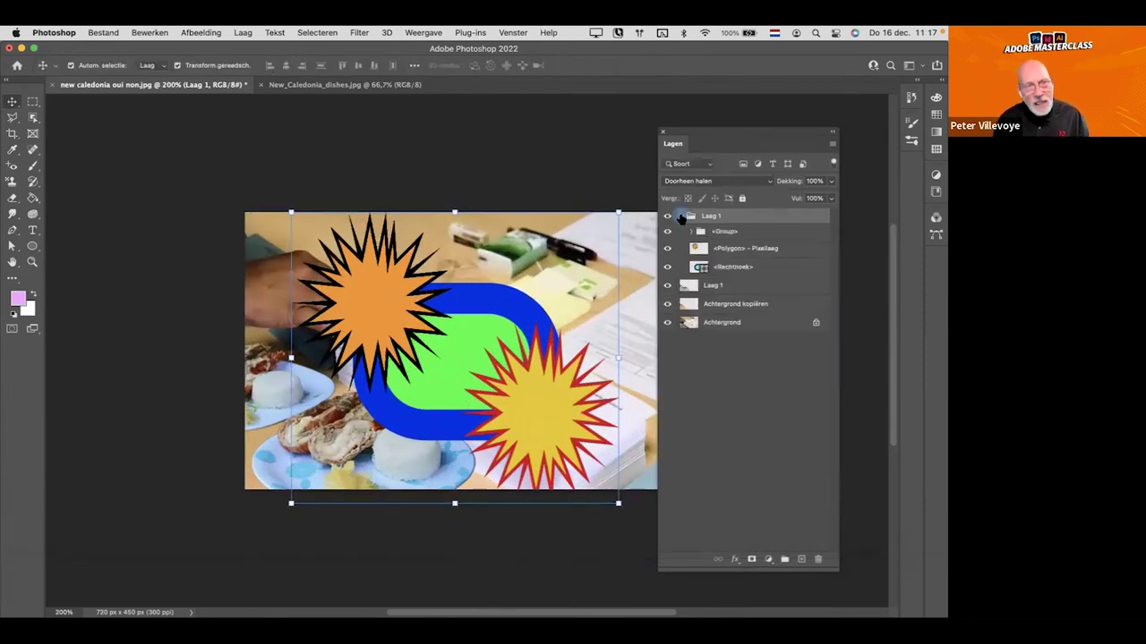
click(686, 363)
click(402, 330)
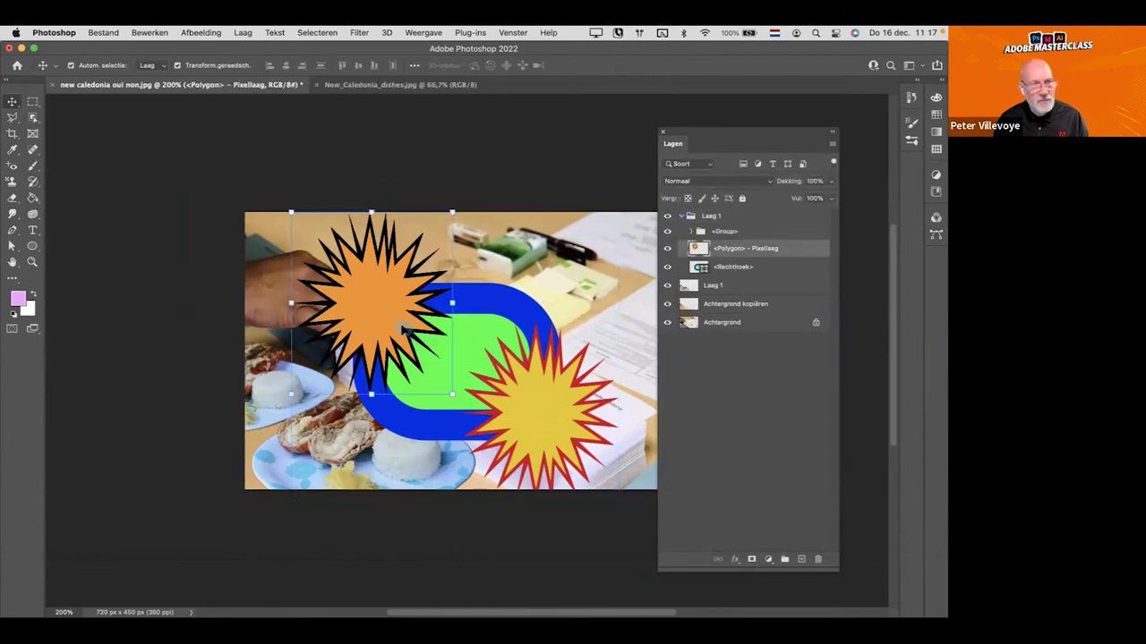
key(e)
drag(309, 322, 448, 262)
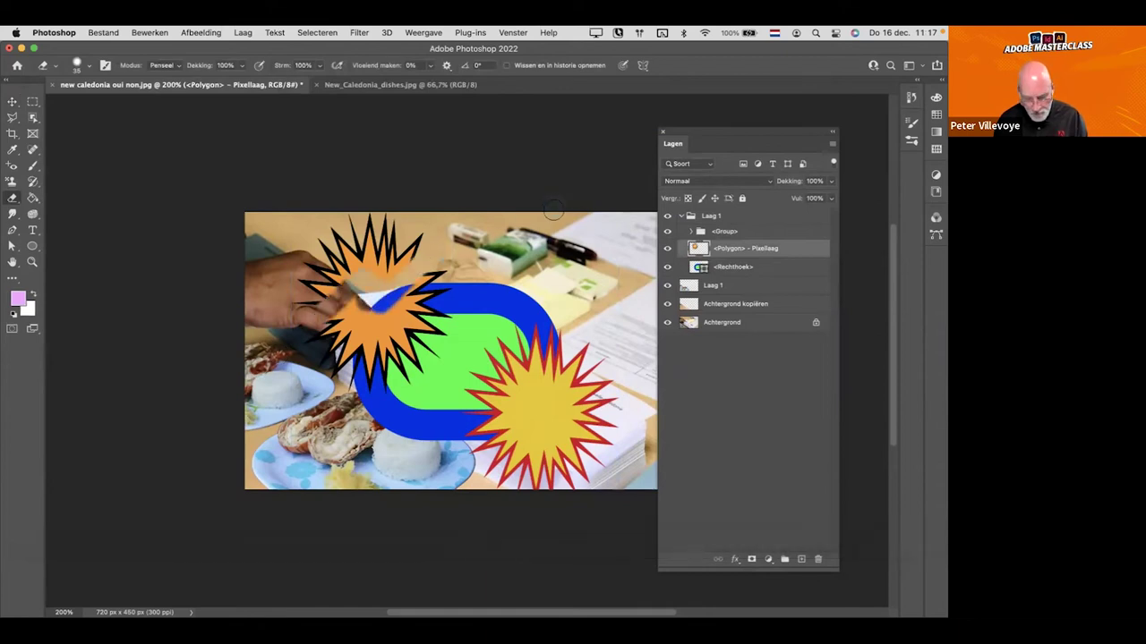
key(v)
drag(436, 313, 383, 316)
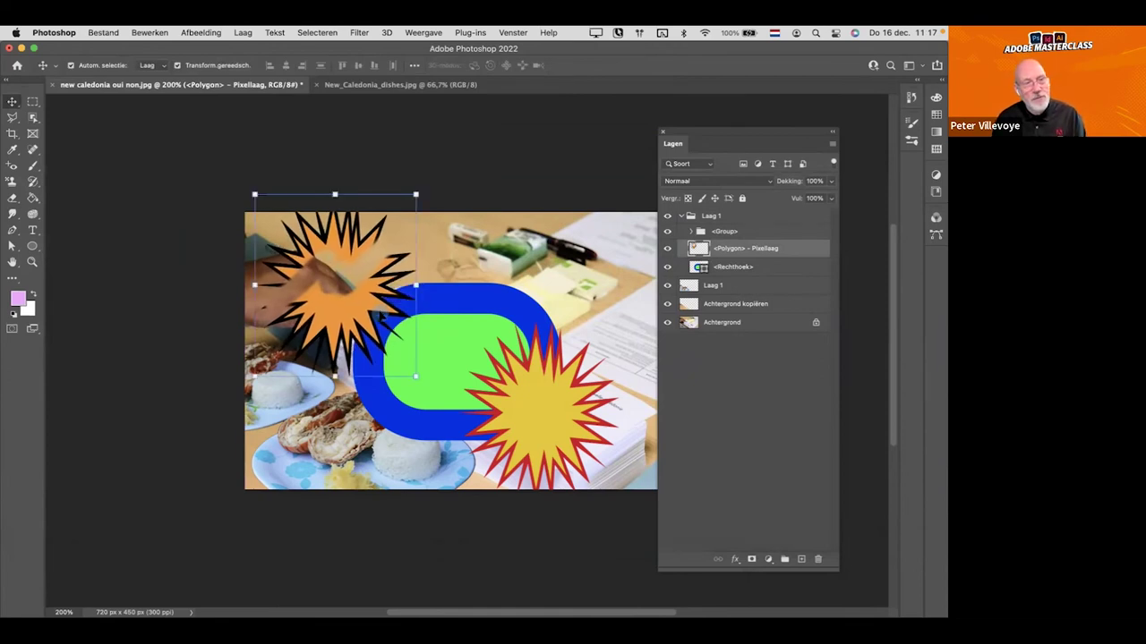
Move the Path layer into Compound Path, then try and undo a rectangle corner-radius change.
click(538, 422)
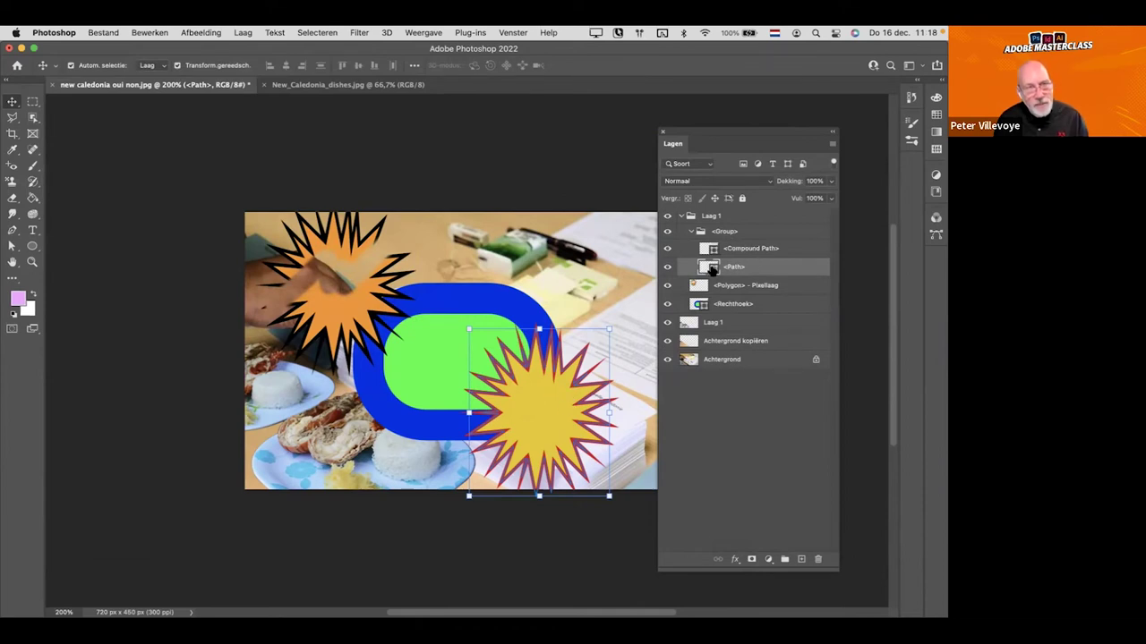
drag(712, 268, 721, 252)
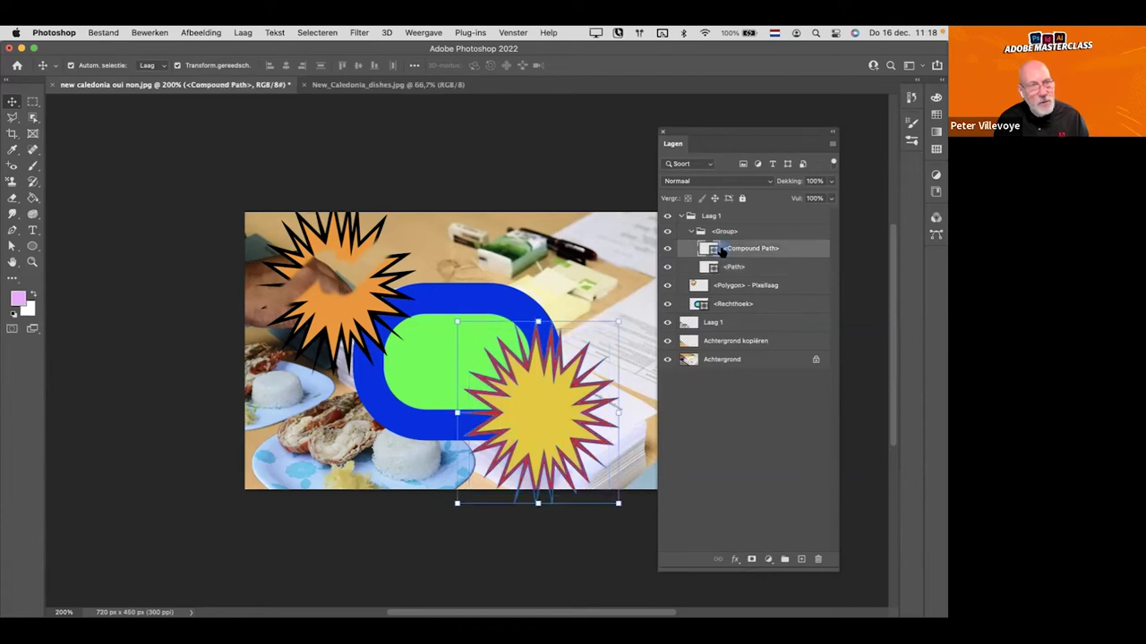
click(514, 307)
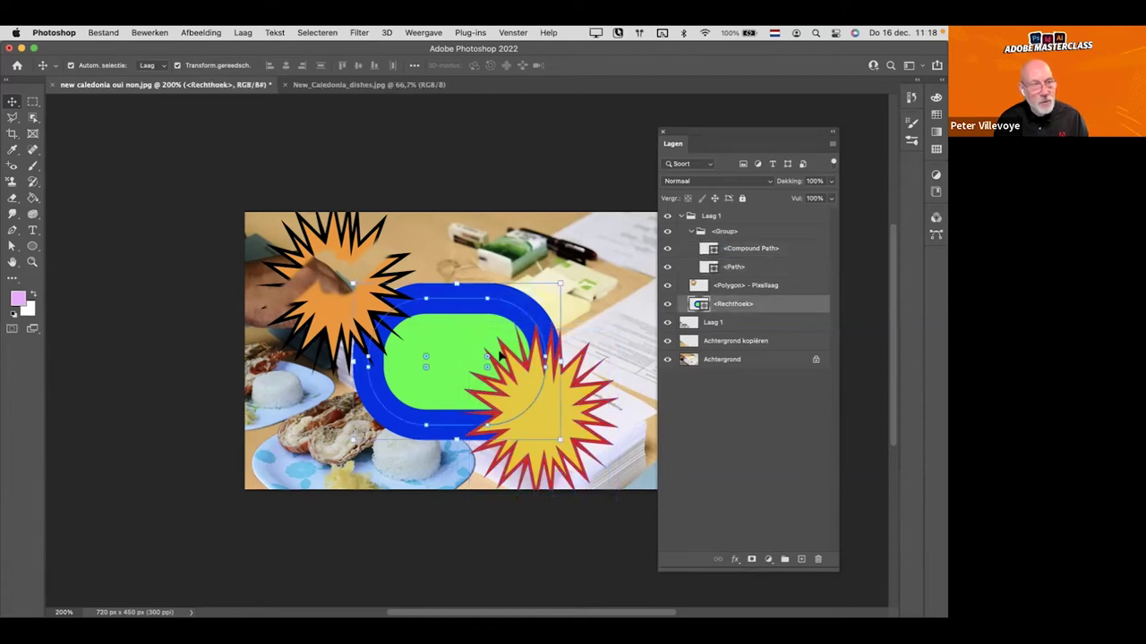
drag(500, 343, 519, 332)
key(super+z)
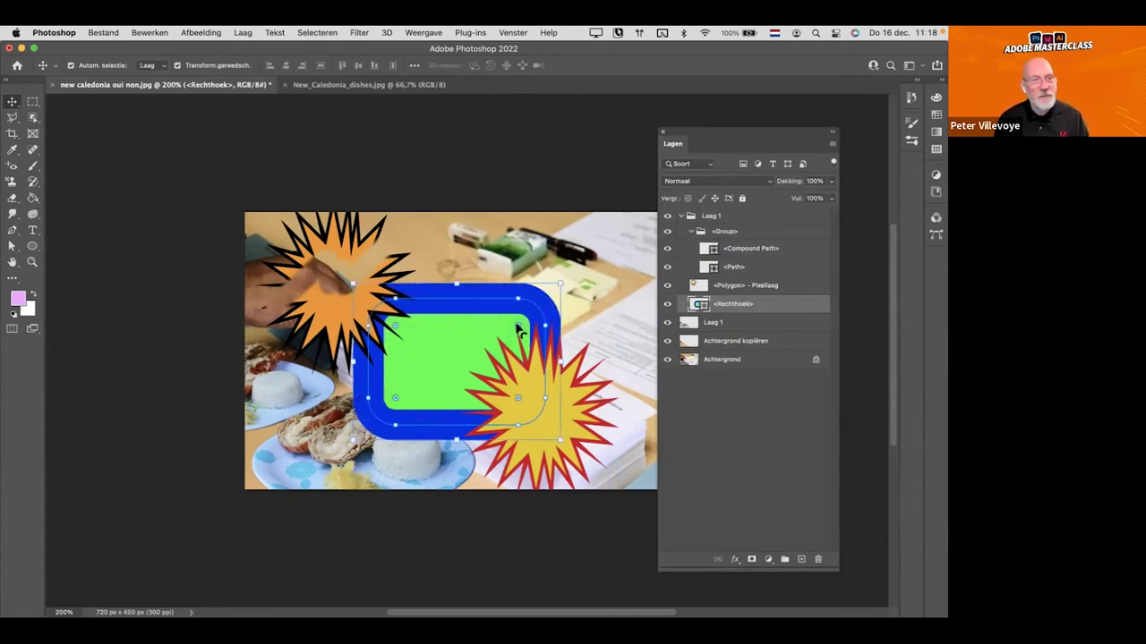
Show the Eigenschappen panel for the Rechthoek shape and move it clear of the artwork.
click(513, 32)
click(524, 118)
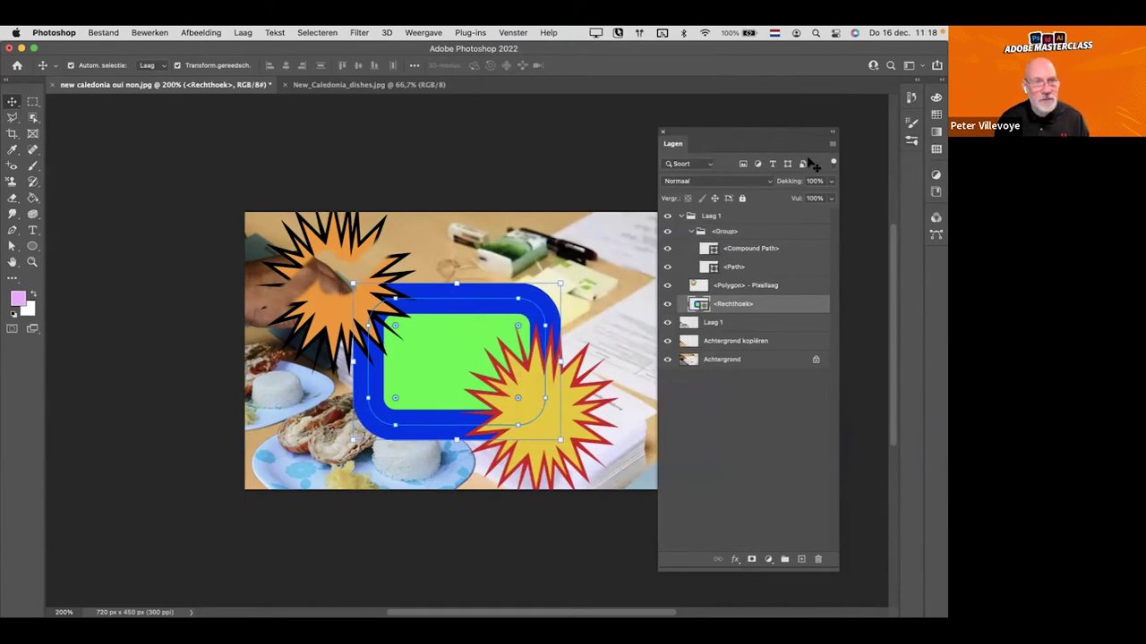
click(524, 32)
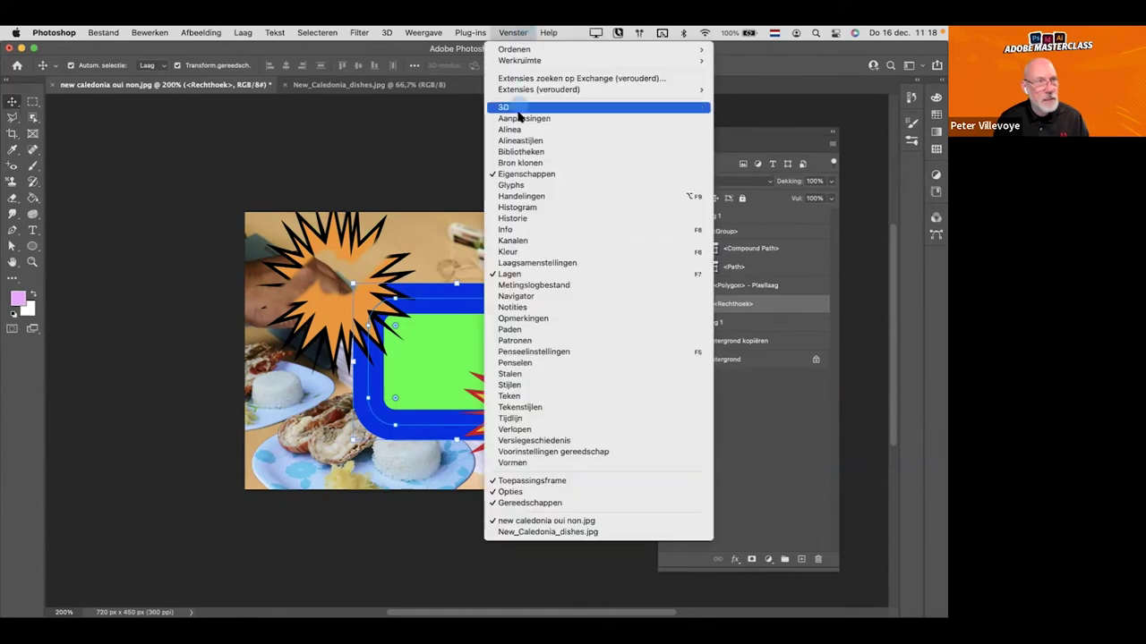
click(524, 174)
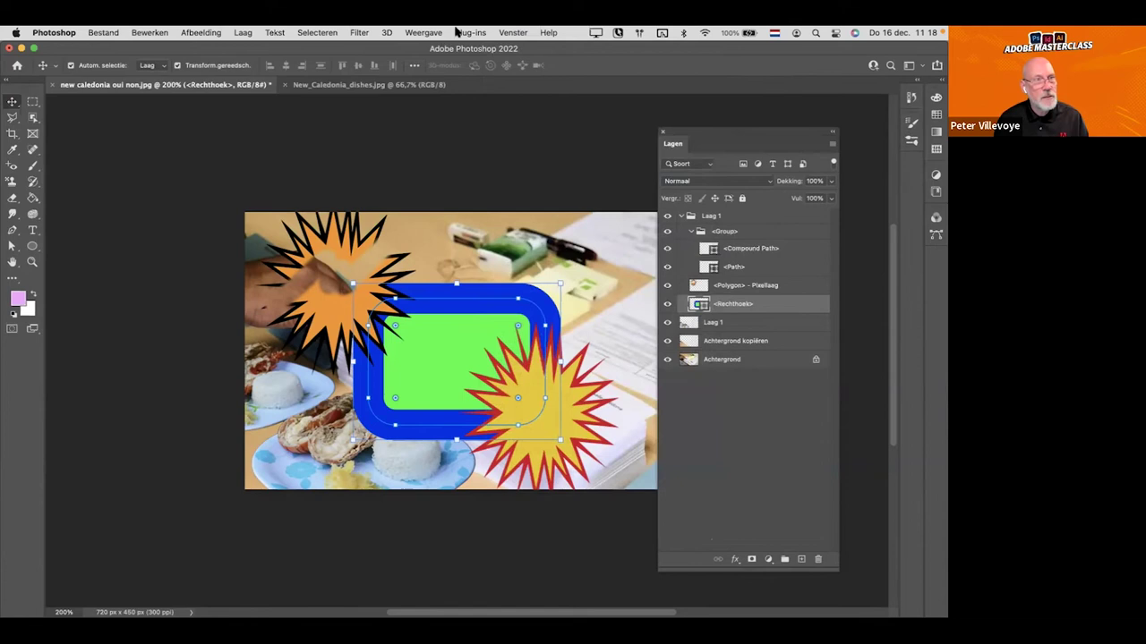
click(517, 33)
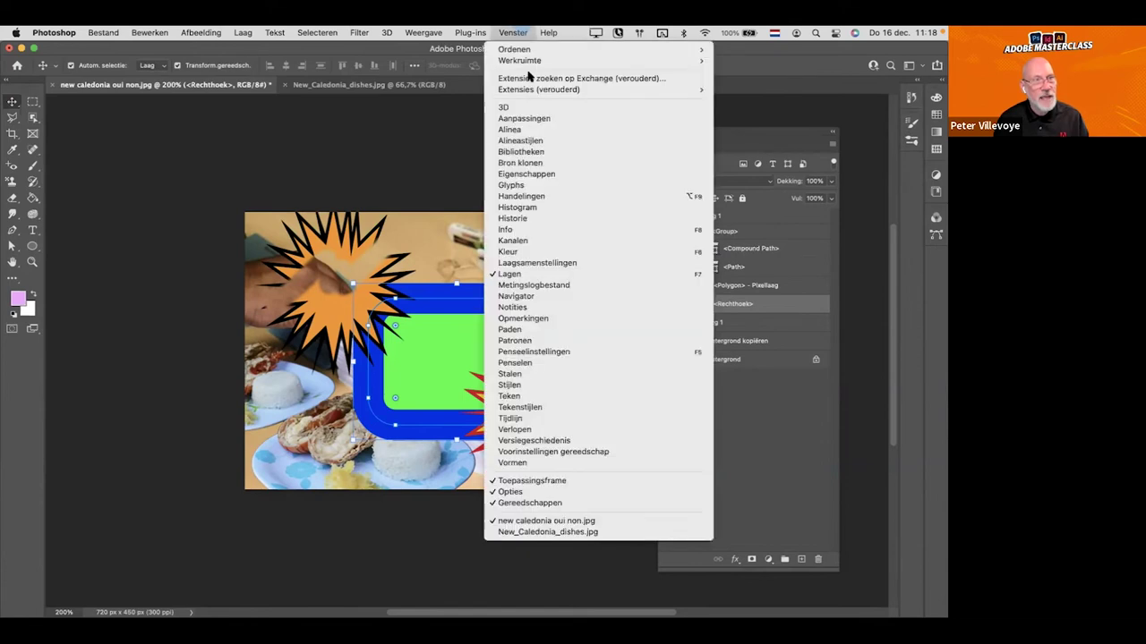
click(538, 176)
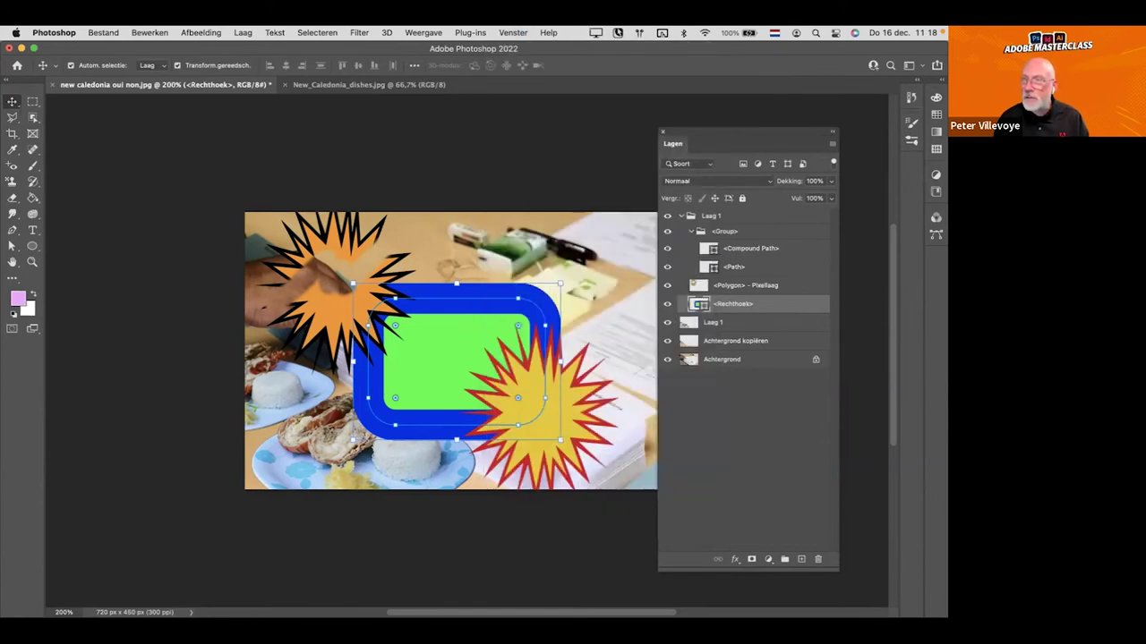
drag(454, 296, 195, 136)
Enlarge the Properties panel and select the blue rectangle shape layer.
drag(251, 361, 253, 524)
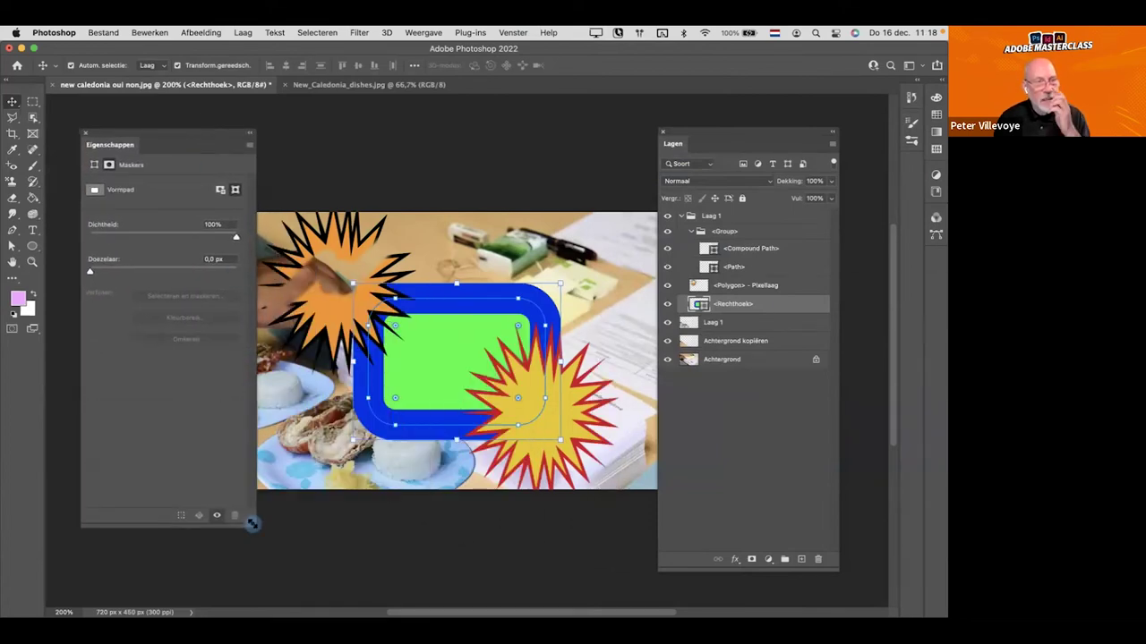
click(714, 326)
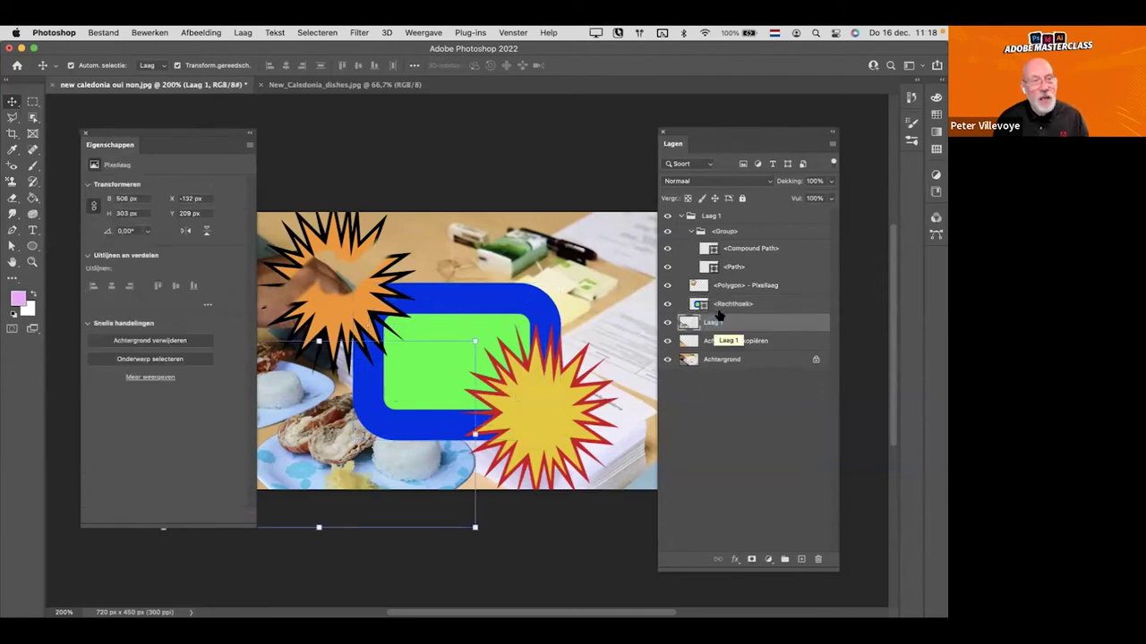
click(727, 305)
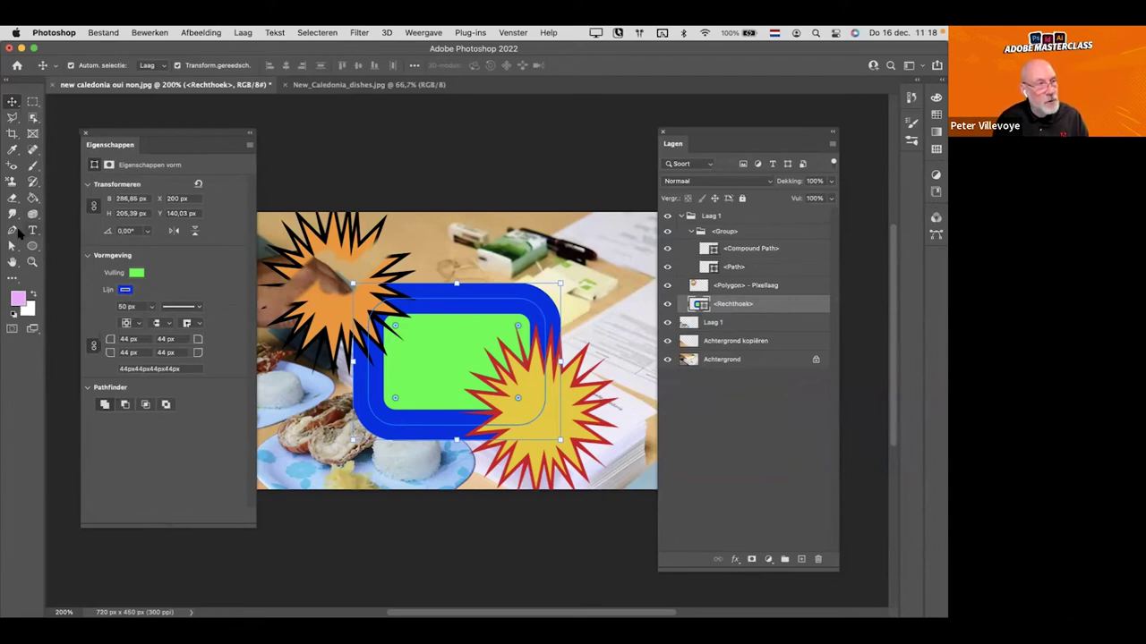
Drag the rectangle's top-right path segment upward and accept converting the live shape to a normal path.
drag(12, 246, 38, 241)
click(541, 320)
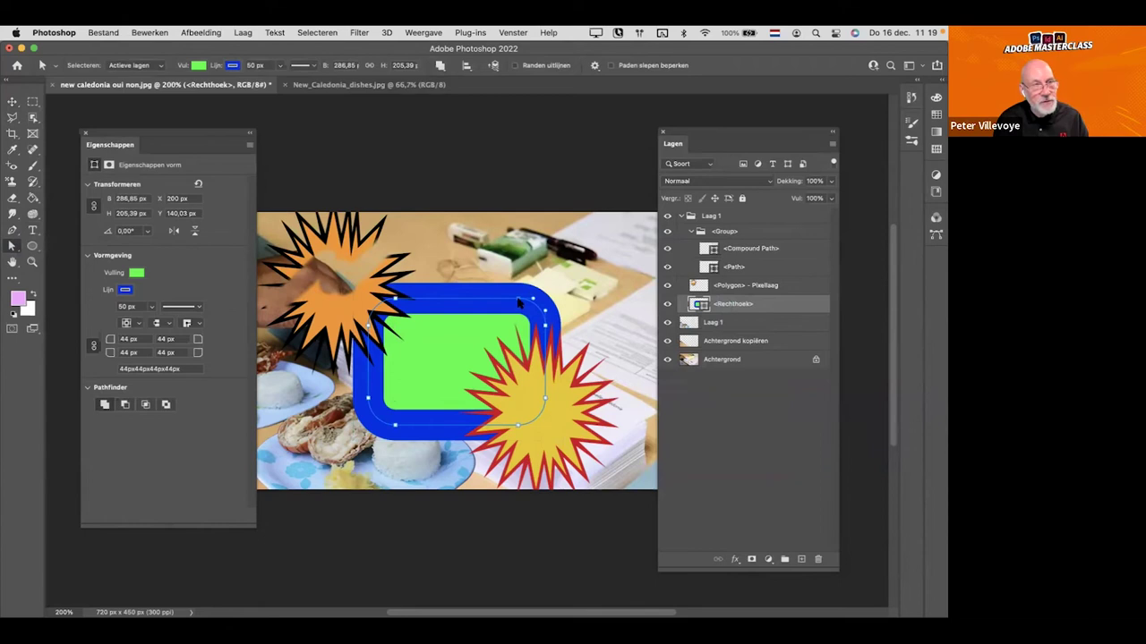
drag(519, 302, 515, 279)
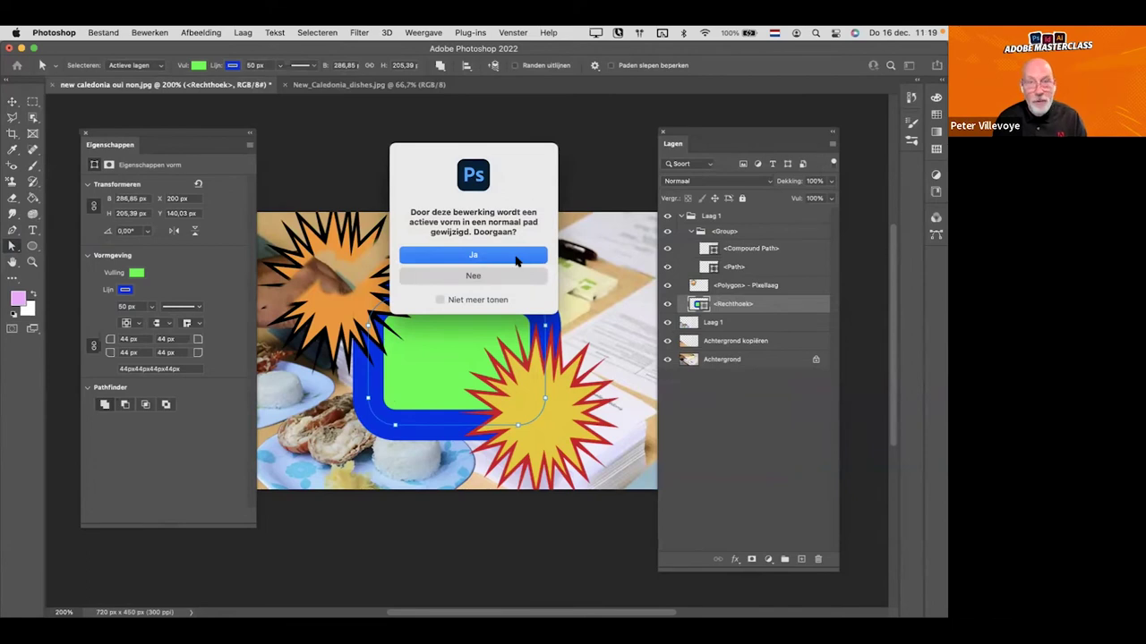
click(516, 260)
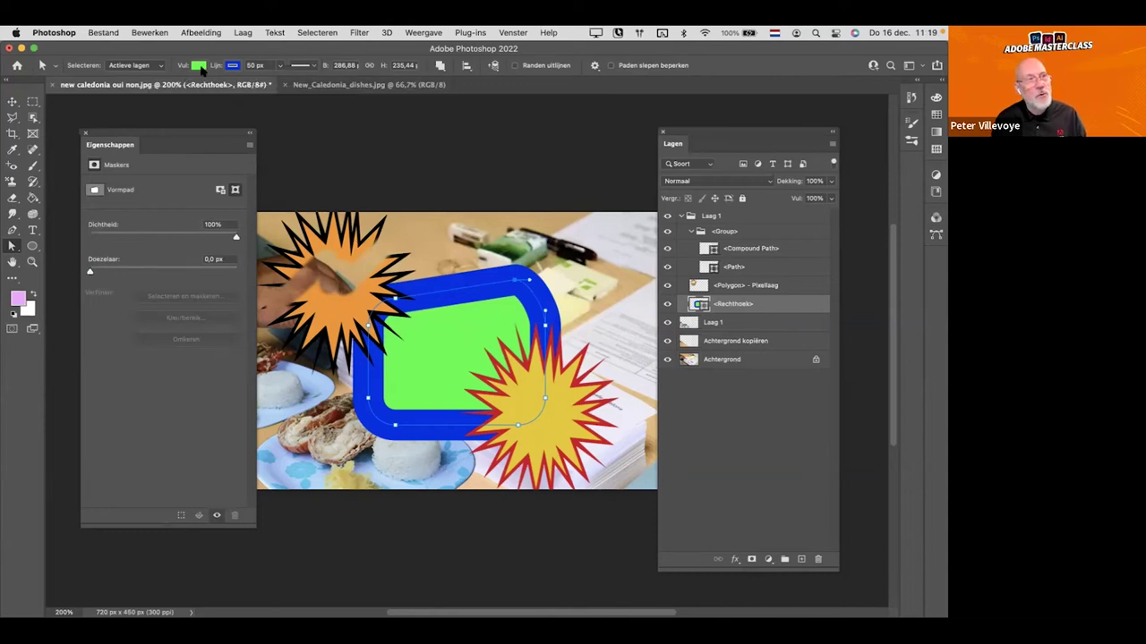
Check the path display options, keeping path thickness at 1 px.
click(595, 67)
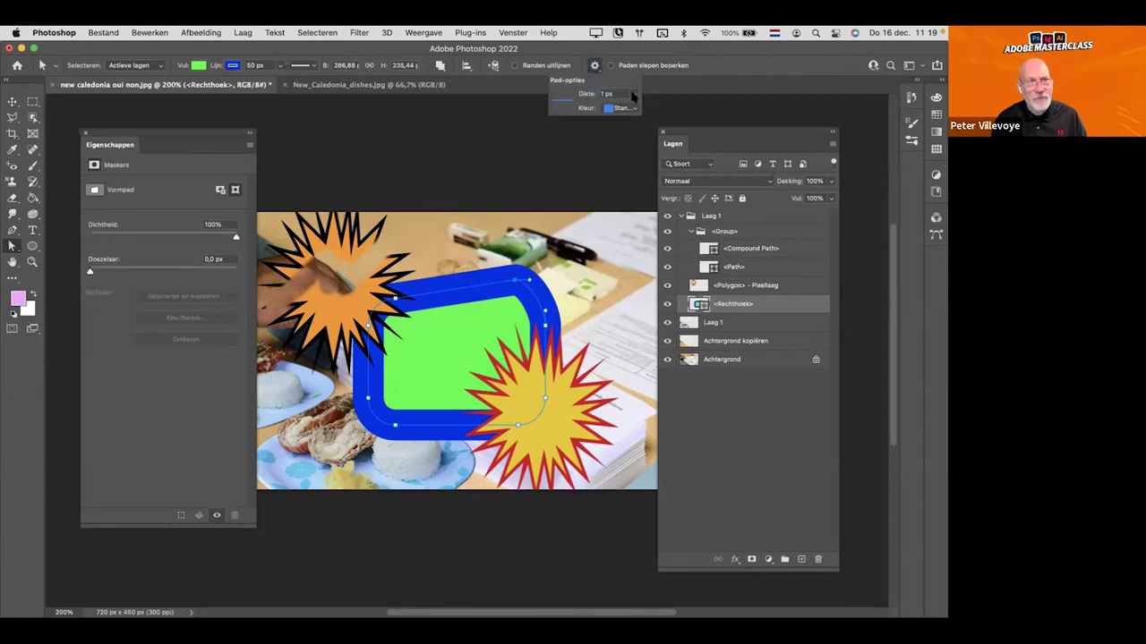
click(634, 94)
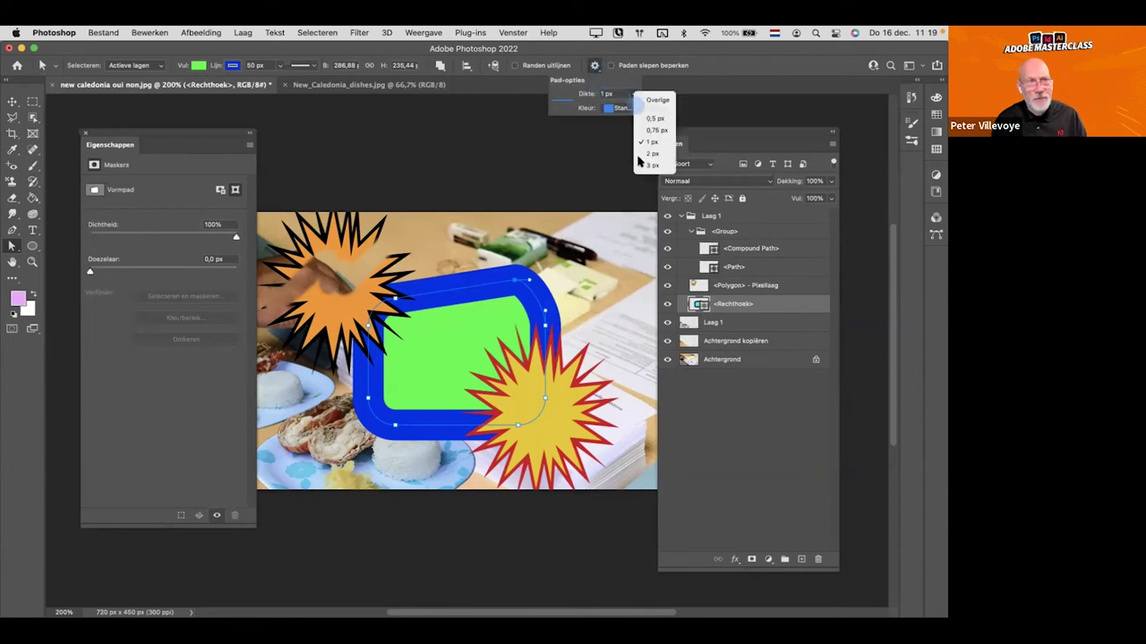
click(580, 59)
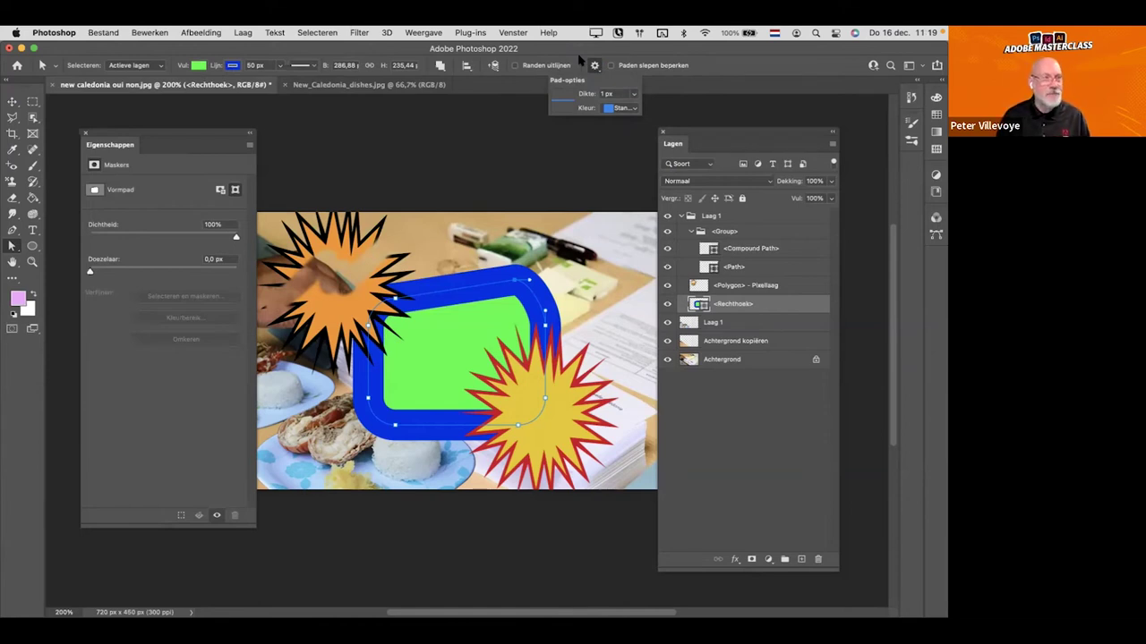
drag(170, 143, 170, 168)
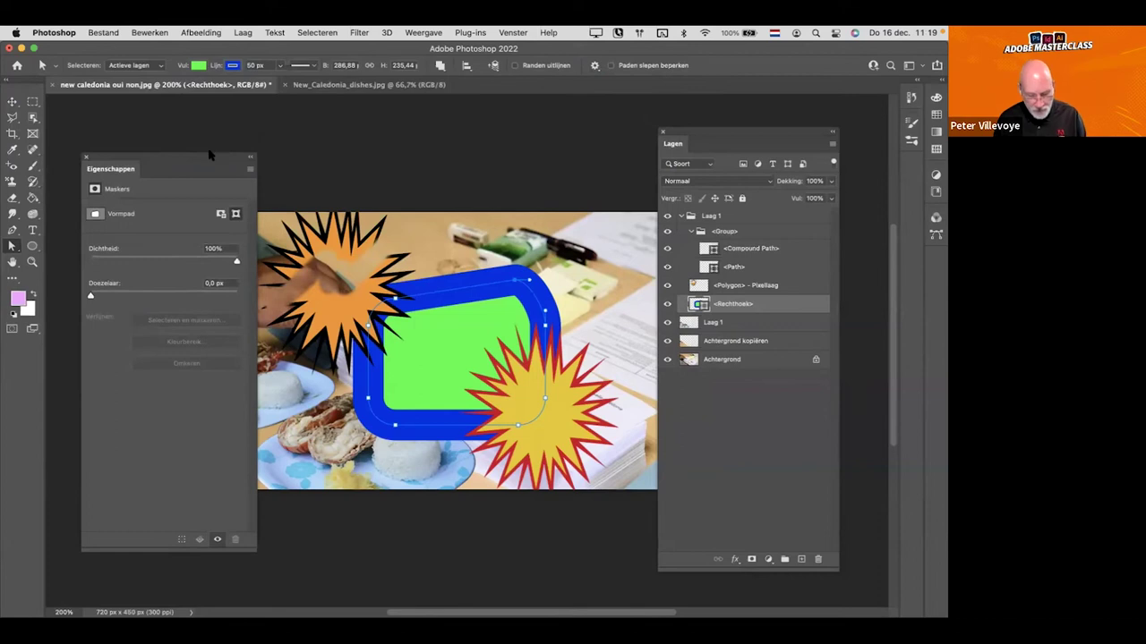
Undo the top-right reshape and stretch the rectangle's lower-left corner outward as a normal path.
key(super+z)
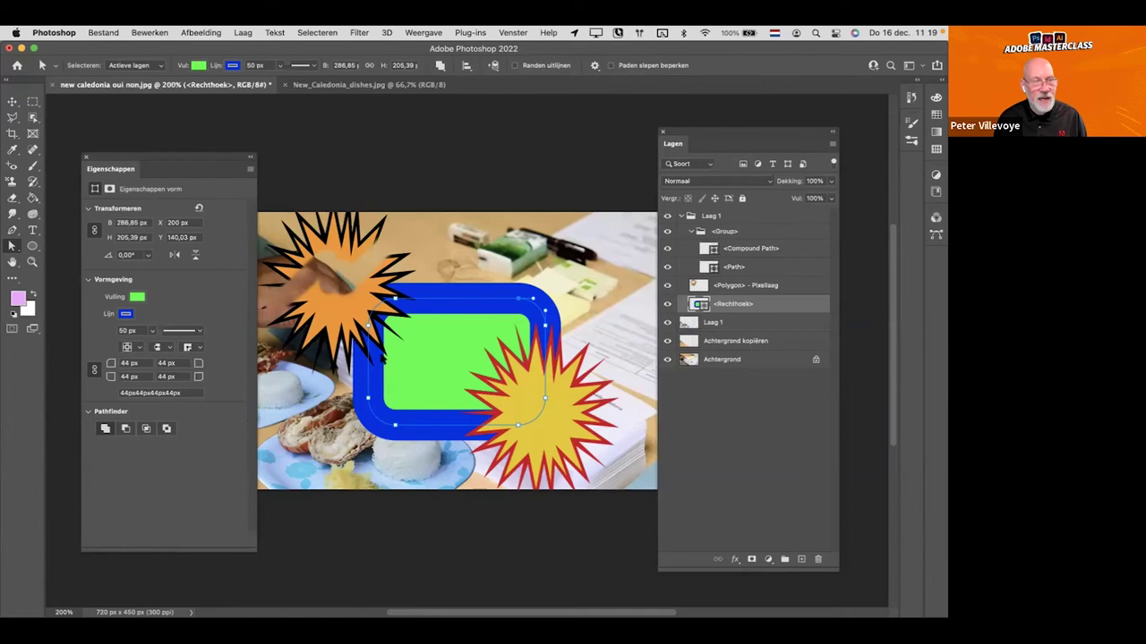
drag(367, 405, 333, 419)
click(473, 256)
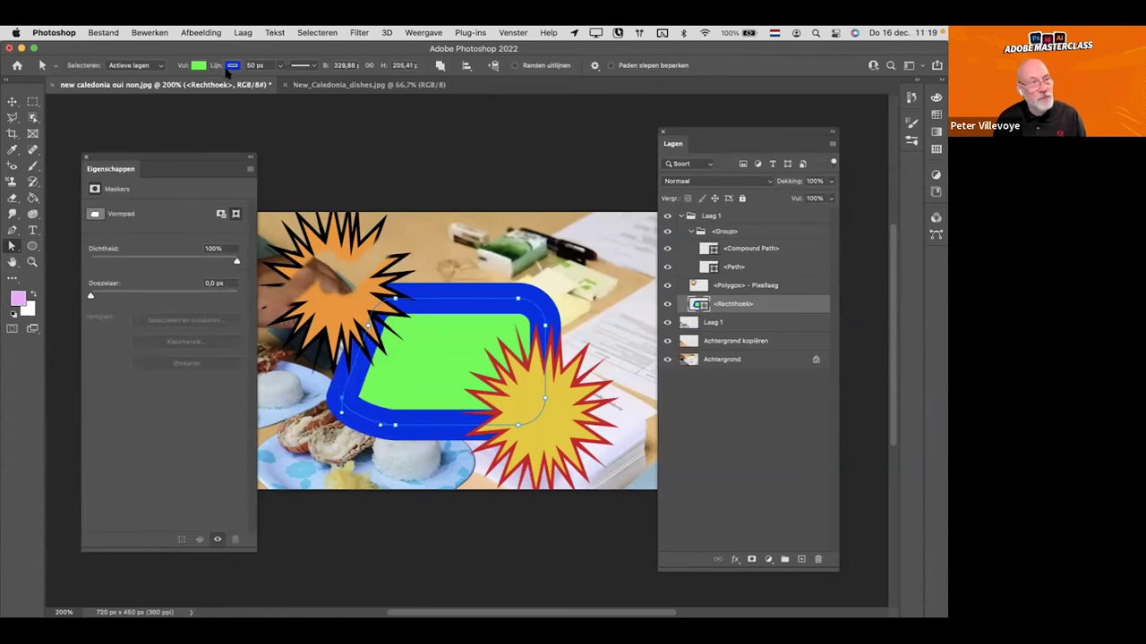
Deselect the rectangle's path and select the orange star's Polygon layer.
click(13, 246)
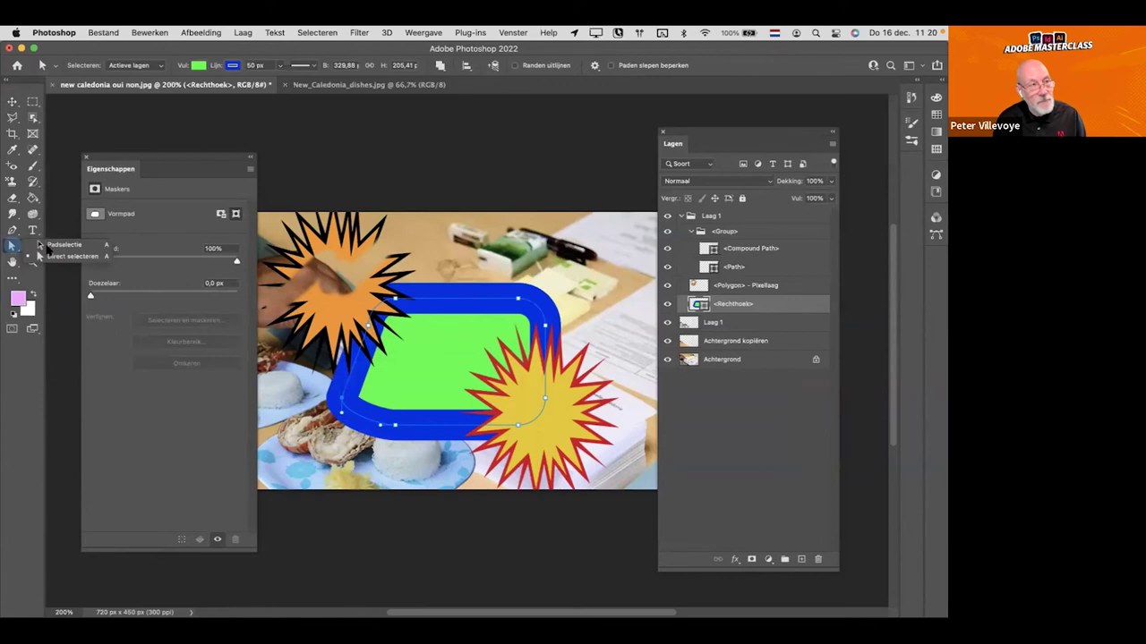
click(14, 102)
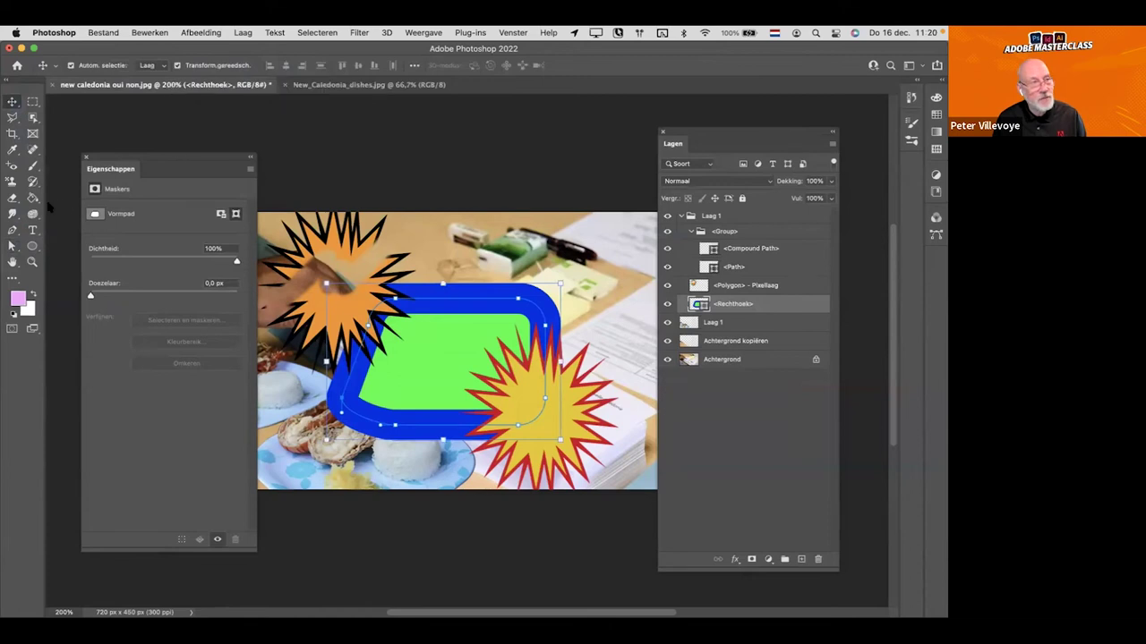
click(12, 249)
click(562, 434)
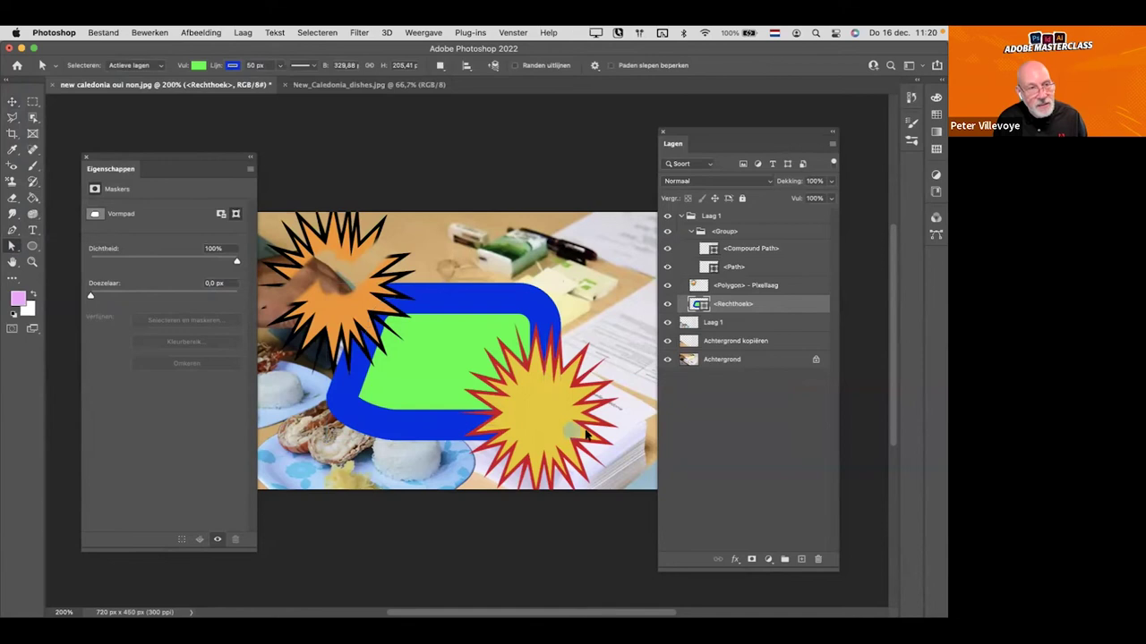
click(733, 289)
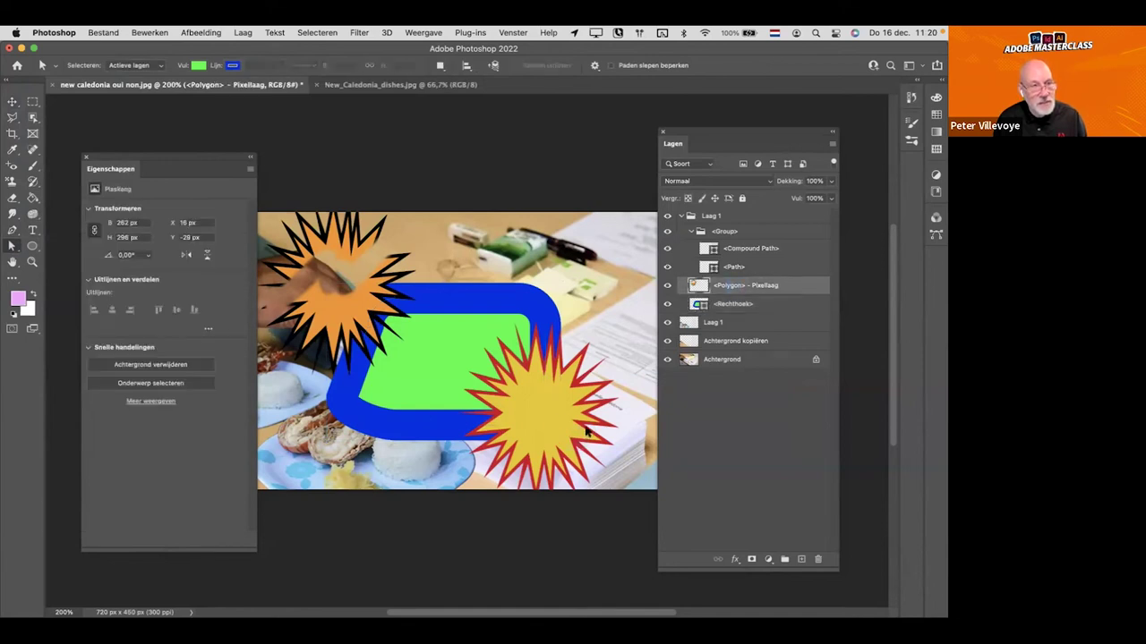
Select the yellow starburst's Path layer, close the Properties panel, and switch to the Move tool.
click(729, 271)
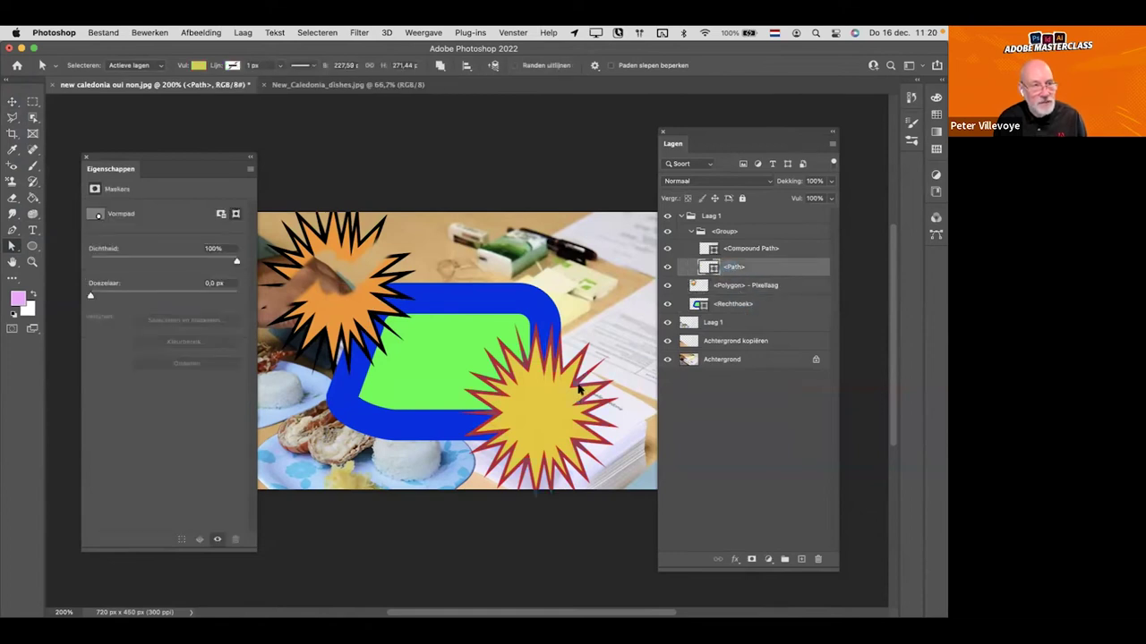
click(577, 394)
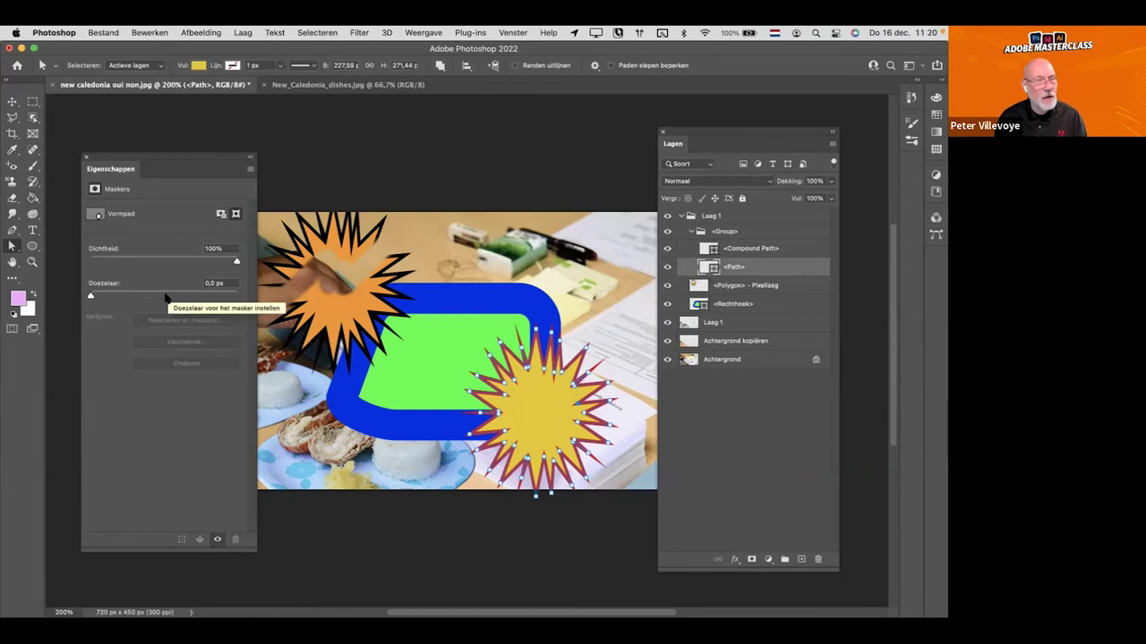
drag(182, 141, 179, 140)
click(88, 142)
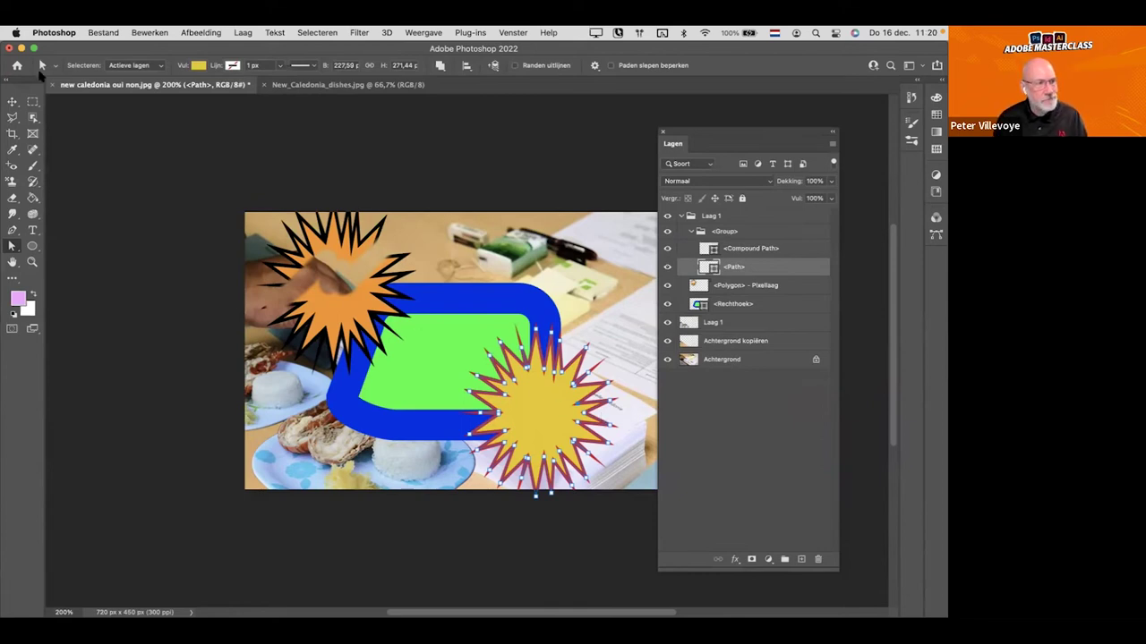
click(12, 102)
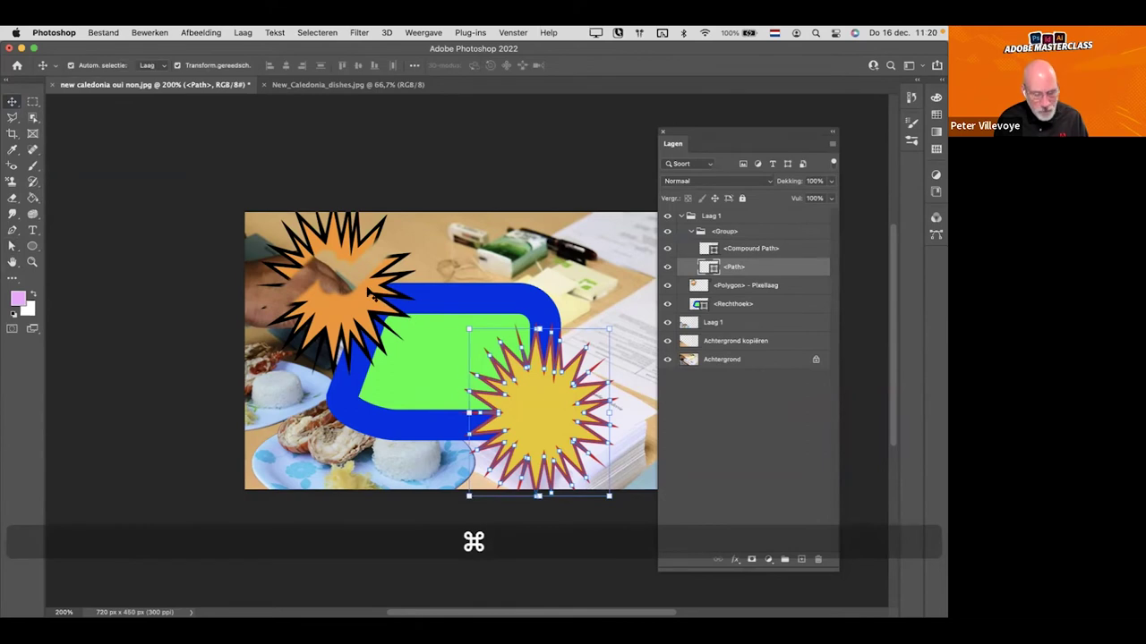
mouse_move(374, 295)
key(F1)
key(l)
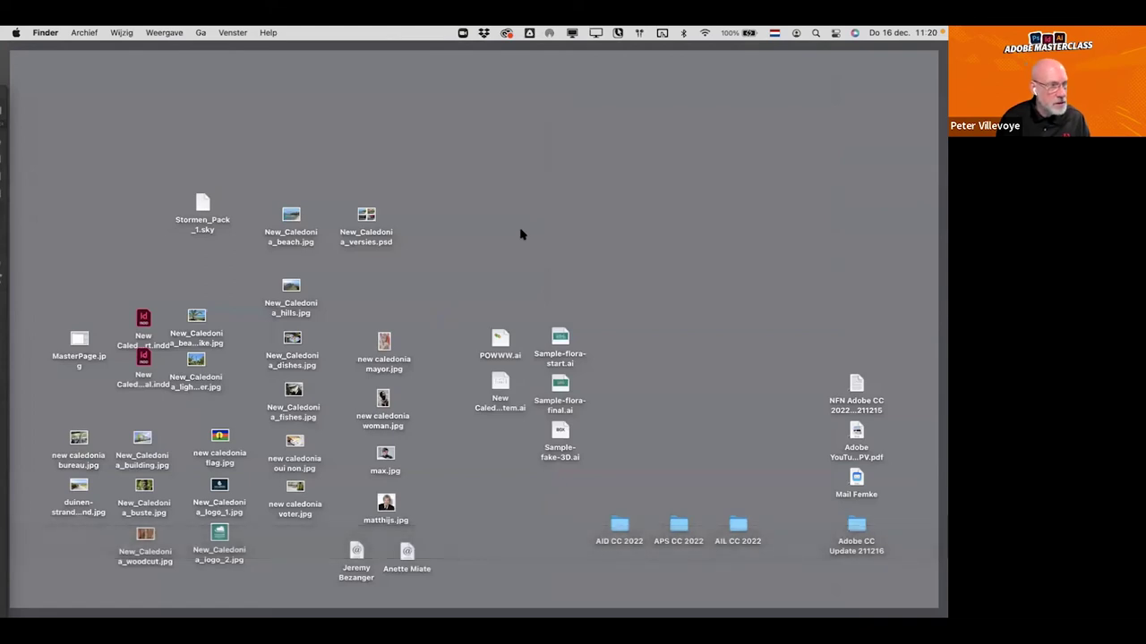
double_click(738, 526)
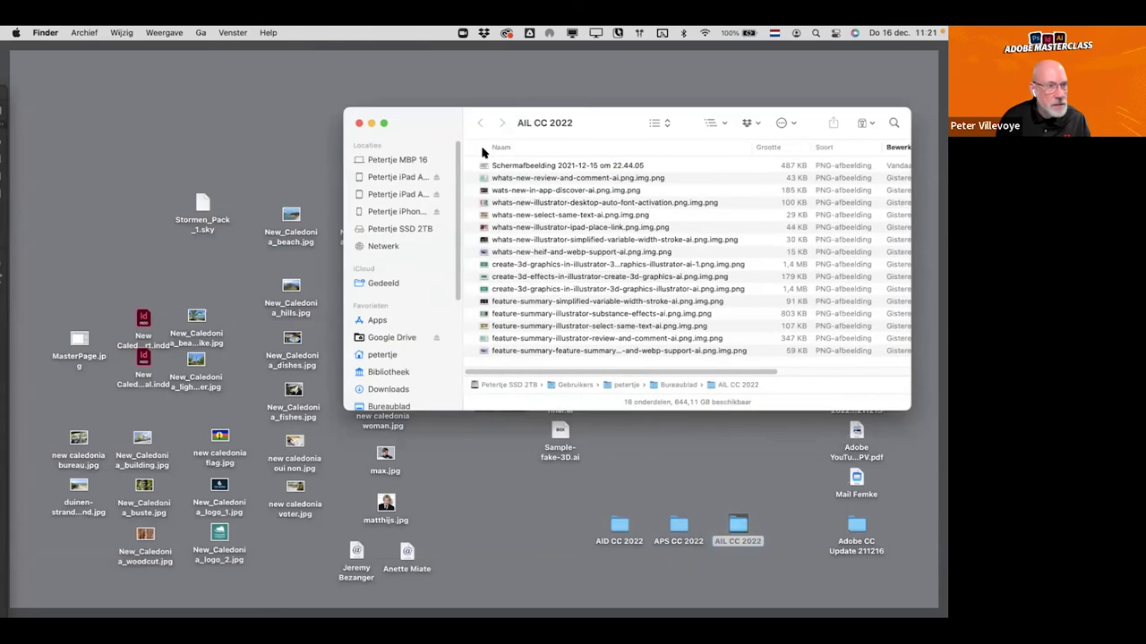
click(356, 123)
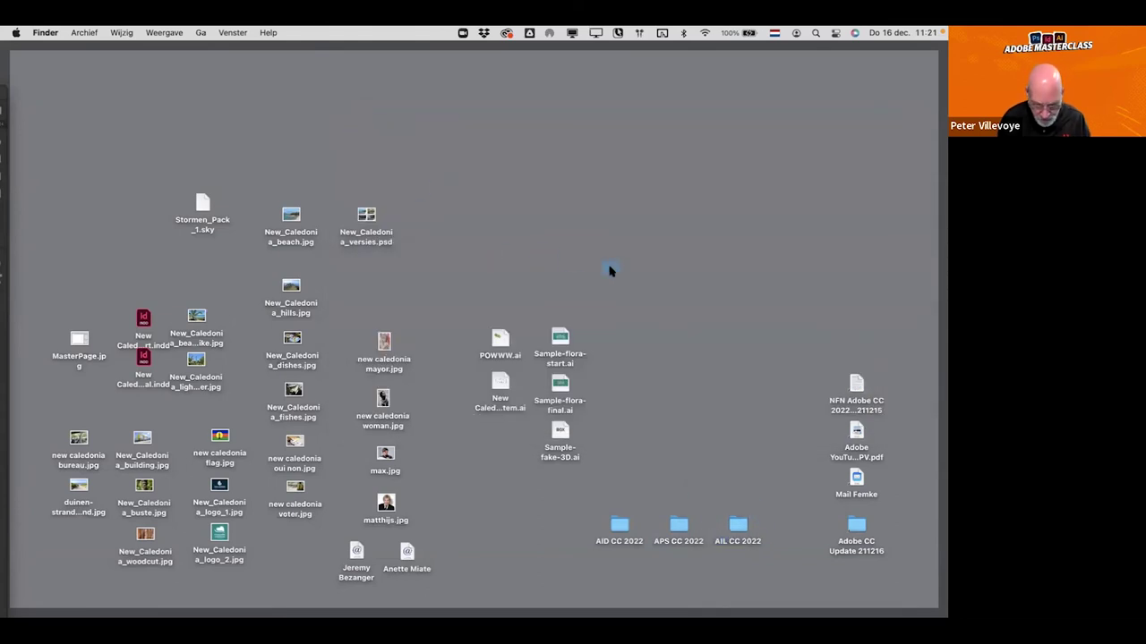
key(r)
key(l)
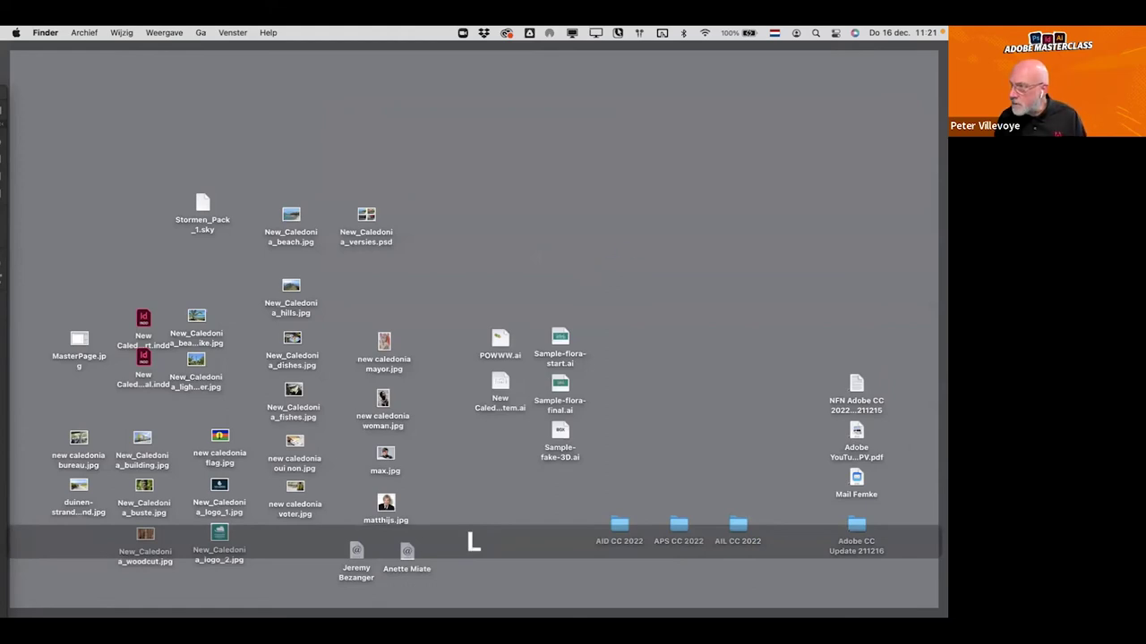
key(super+Tab)
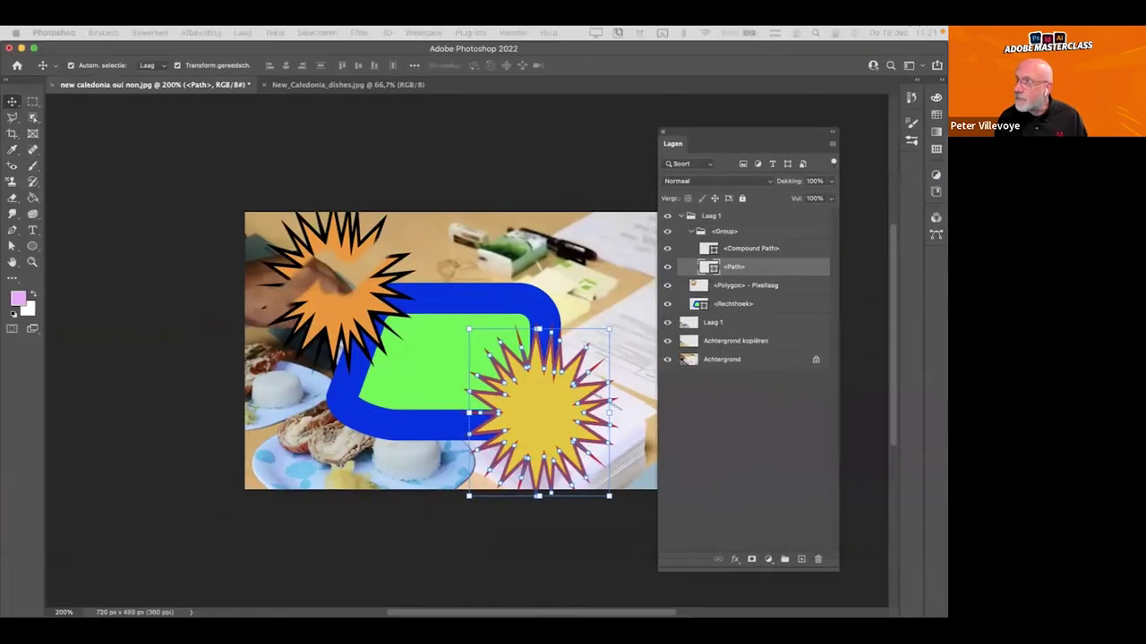
Commit the starburst transform and deselect it.
key(r)
key(o)
key(p)
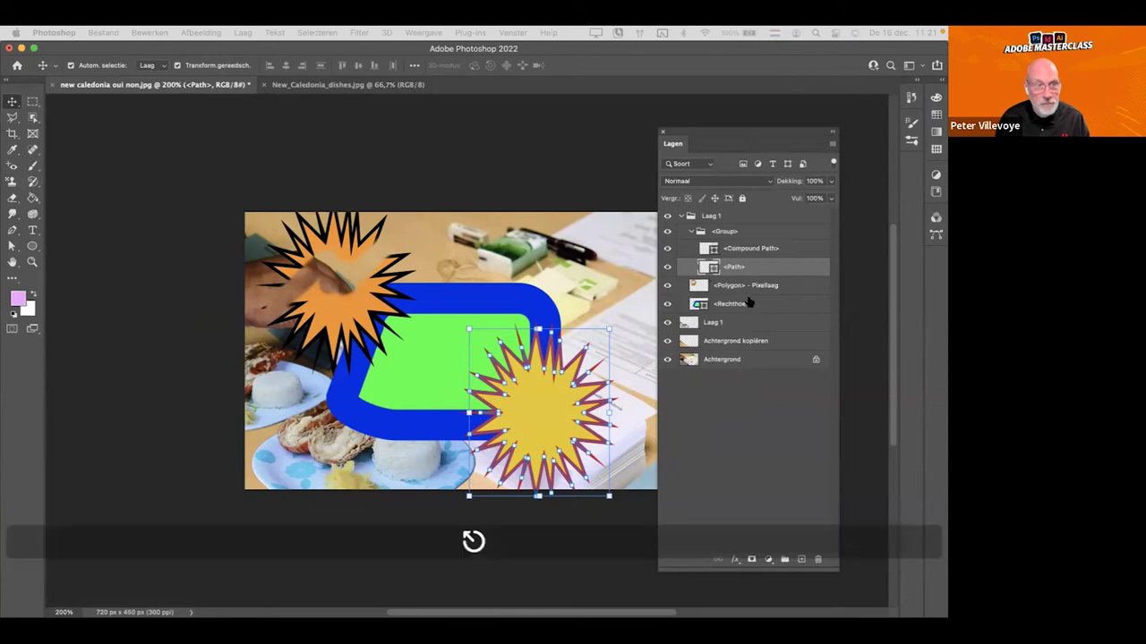
click(415, 190)
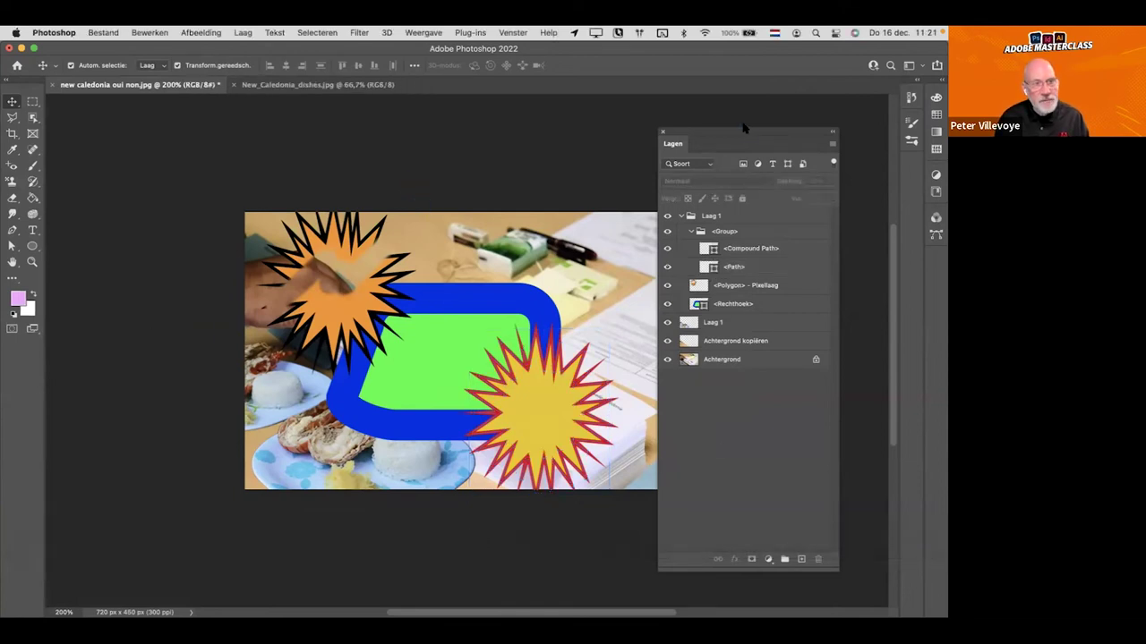
Raise the Layers panel slightly and show the list of new fill and adjustment layers.
drag(743, 128, 739, 117)
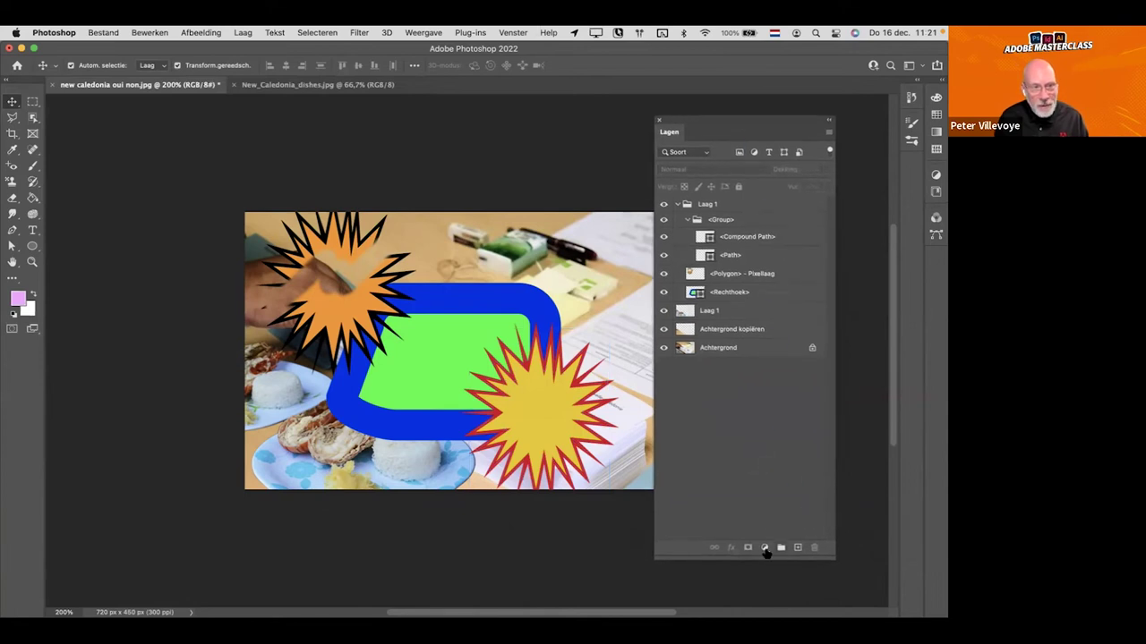
click(764, 548)
mouse_move(767, 606)
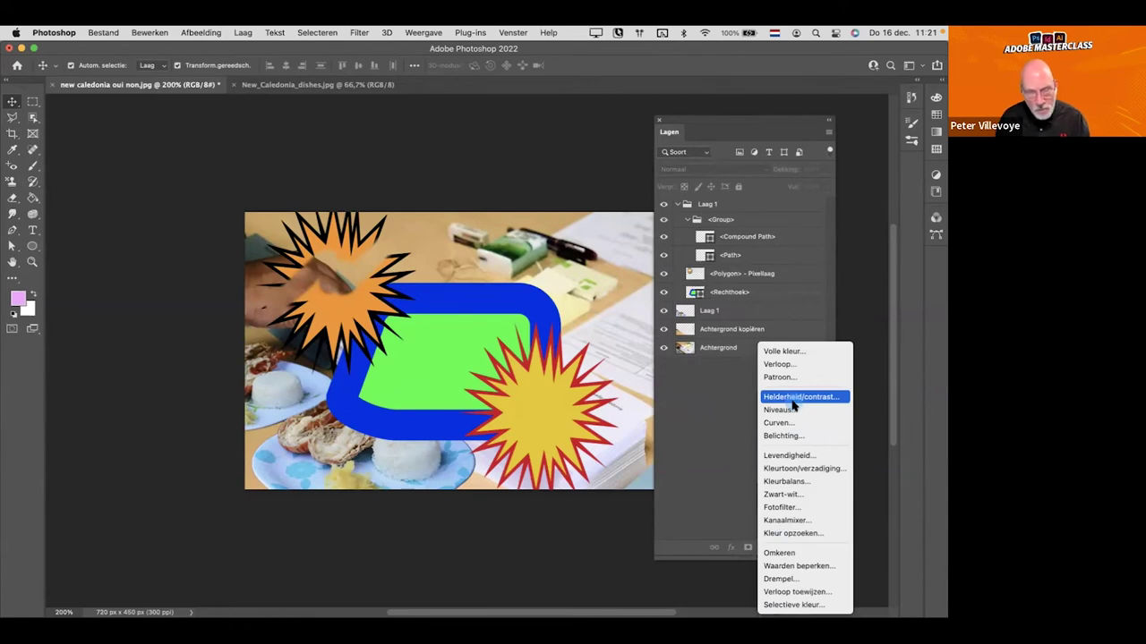
Add a pink solid colour fill layer and move Kleurenvulling 1 just above Achtergrond.
click(795, 354)
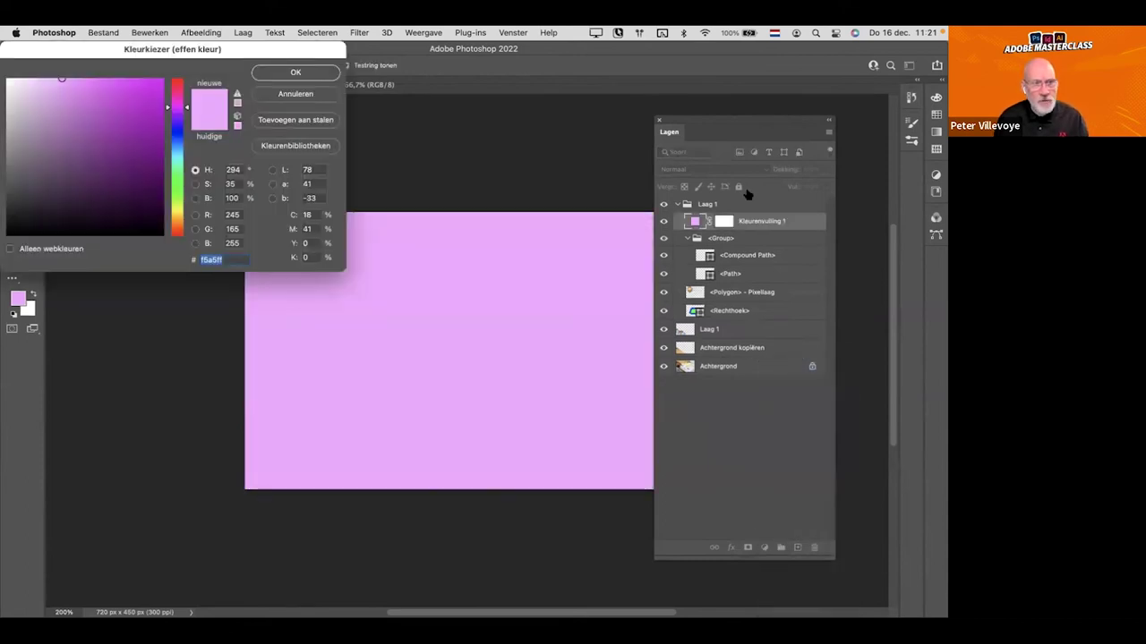
click(297, 72)
drag(748, 223, 663, 358)
Unlock Achtergrond as Laag 0, hide it, and make the fill colour a more saturated pink.
click(812, 367)
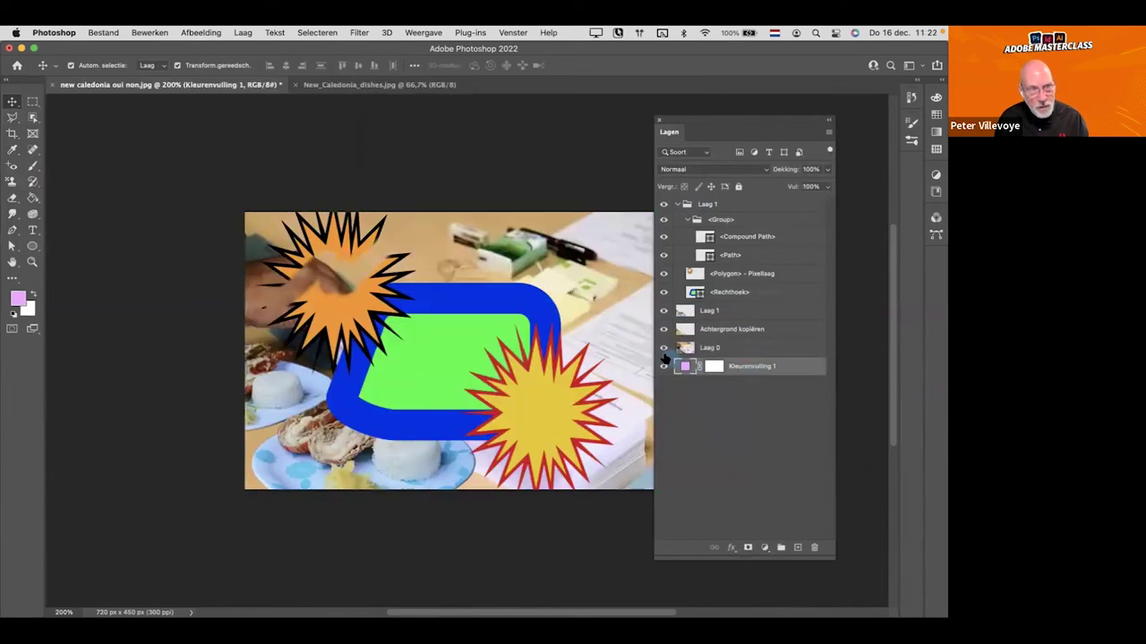
click(663, 347)
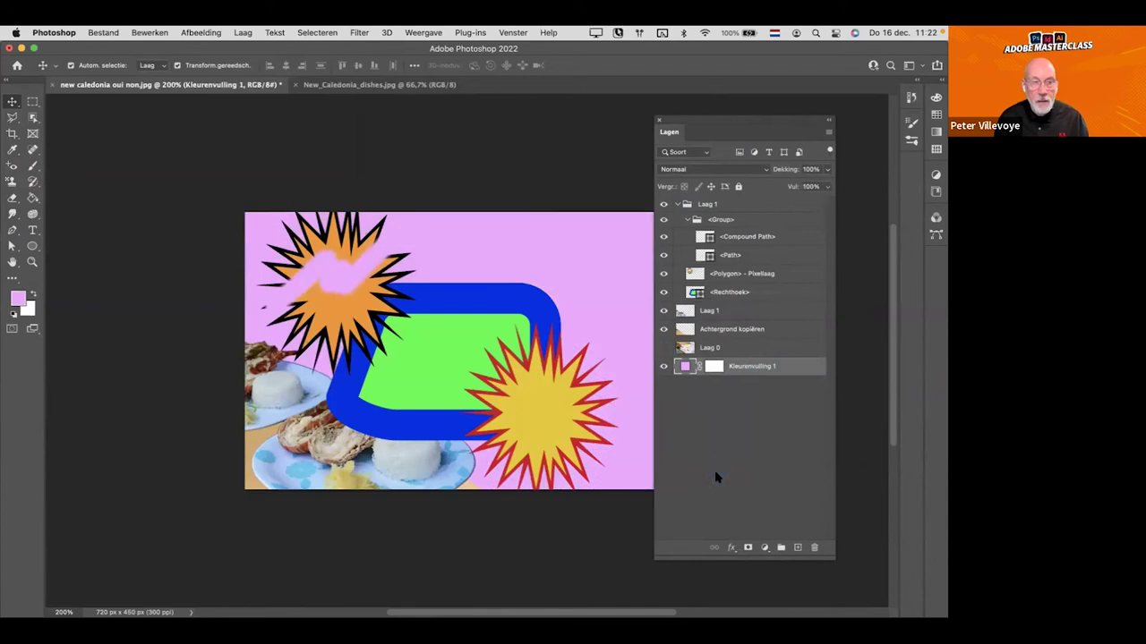
double_click(685, 368)
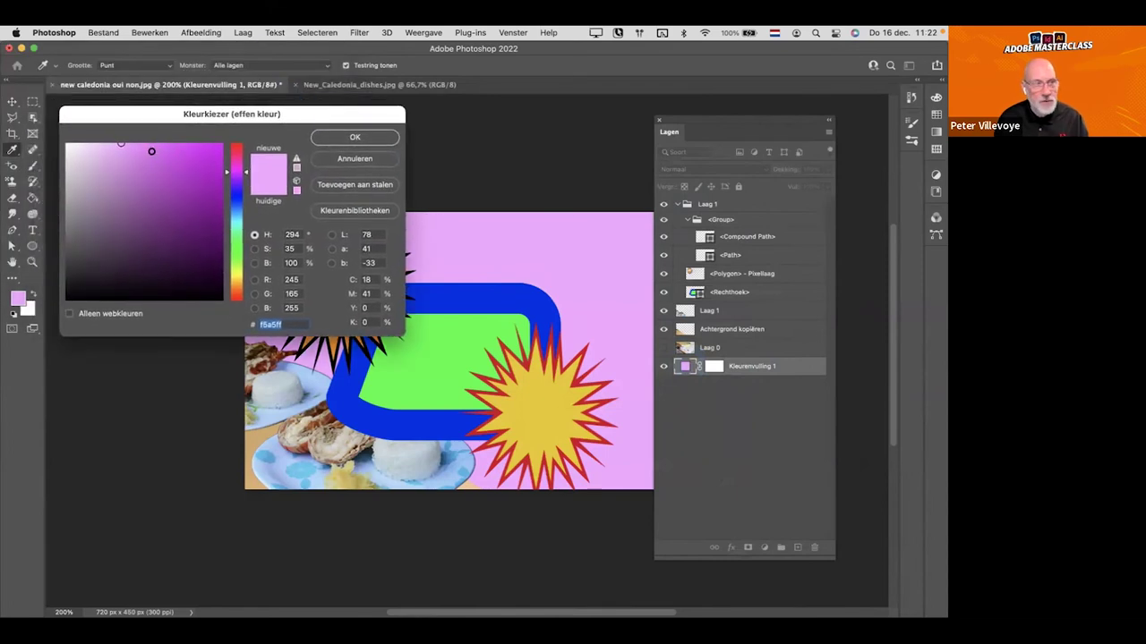
click(324, 137)
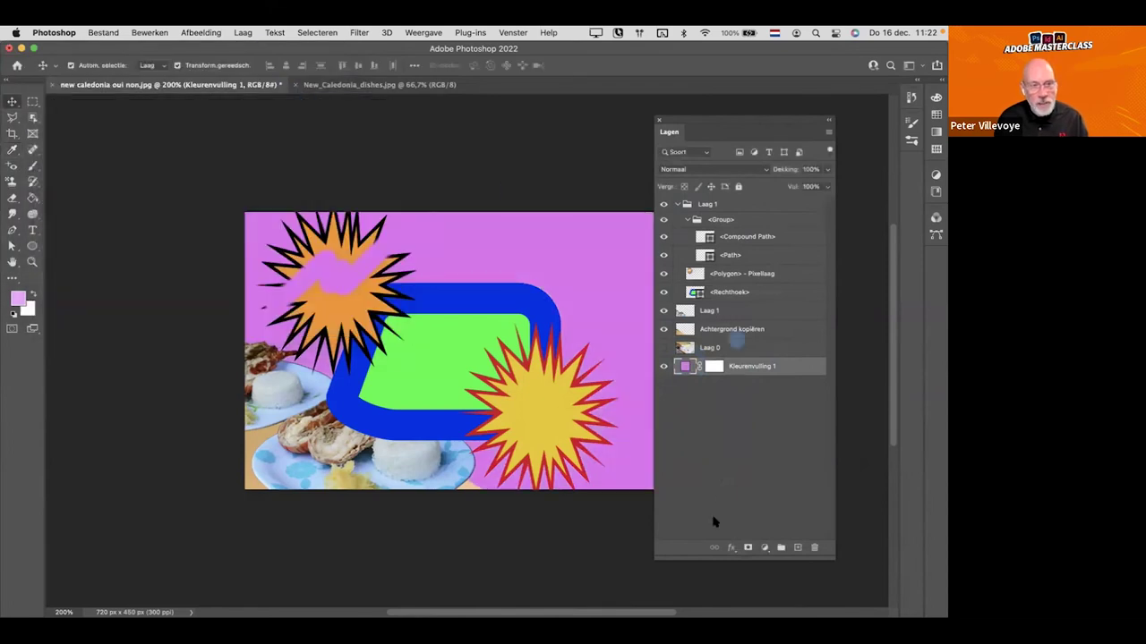
Add a gradient fill layer from the fill layer list.
click(763, 548)
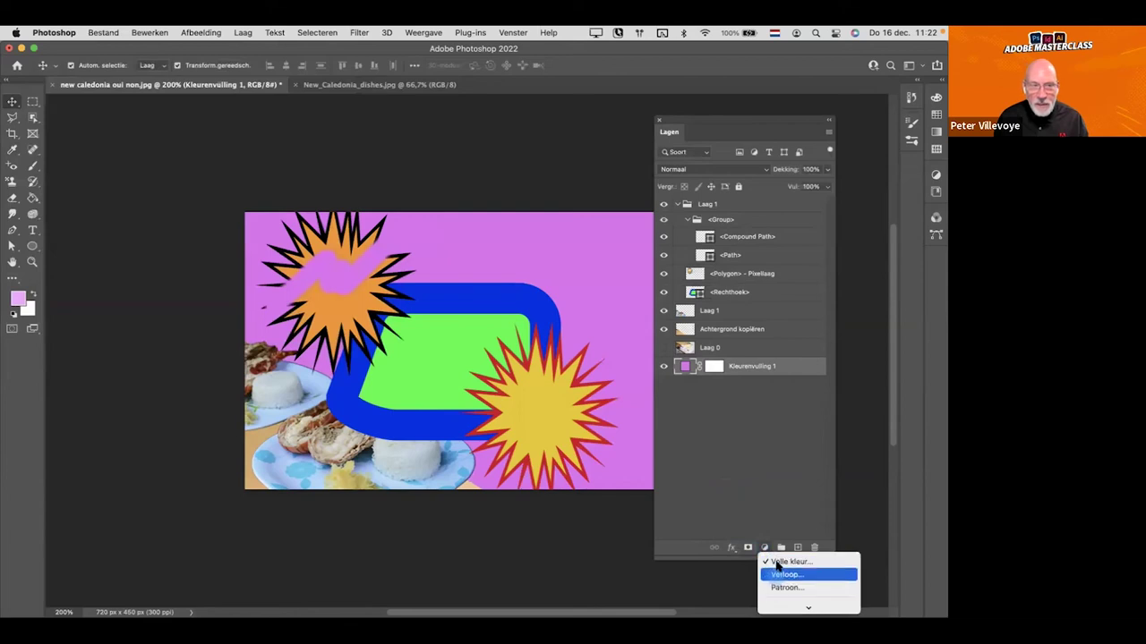
click(791, 512)
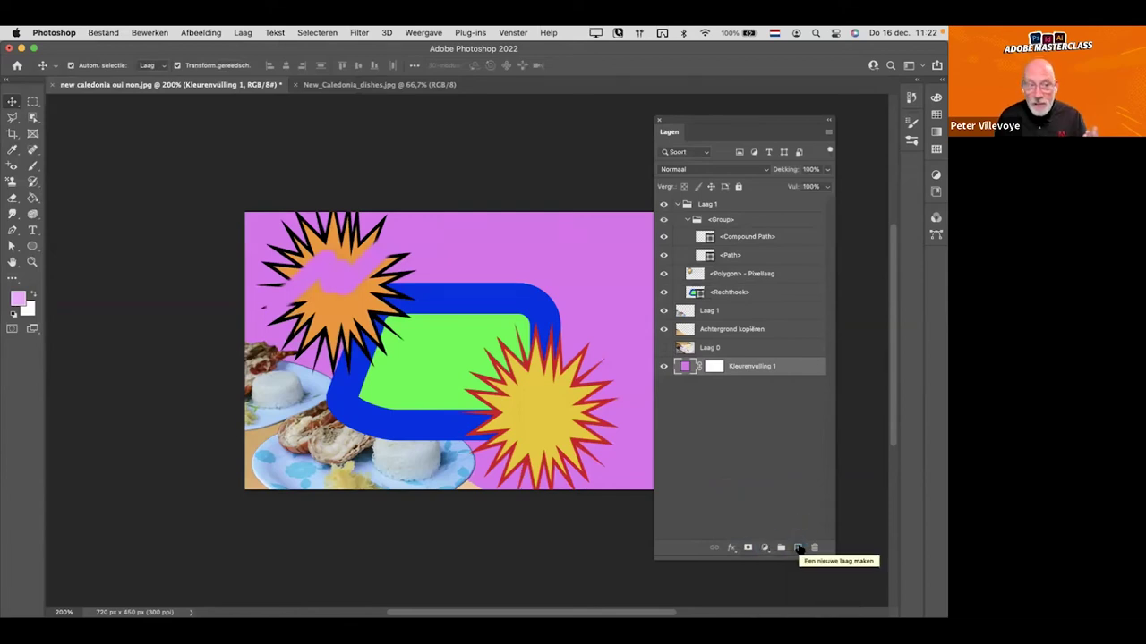
click(764, 548)
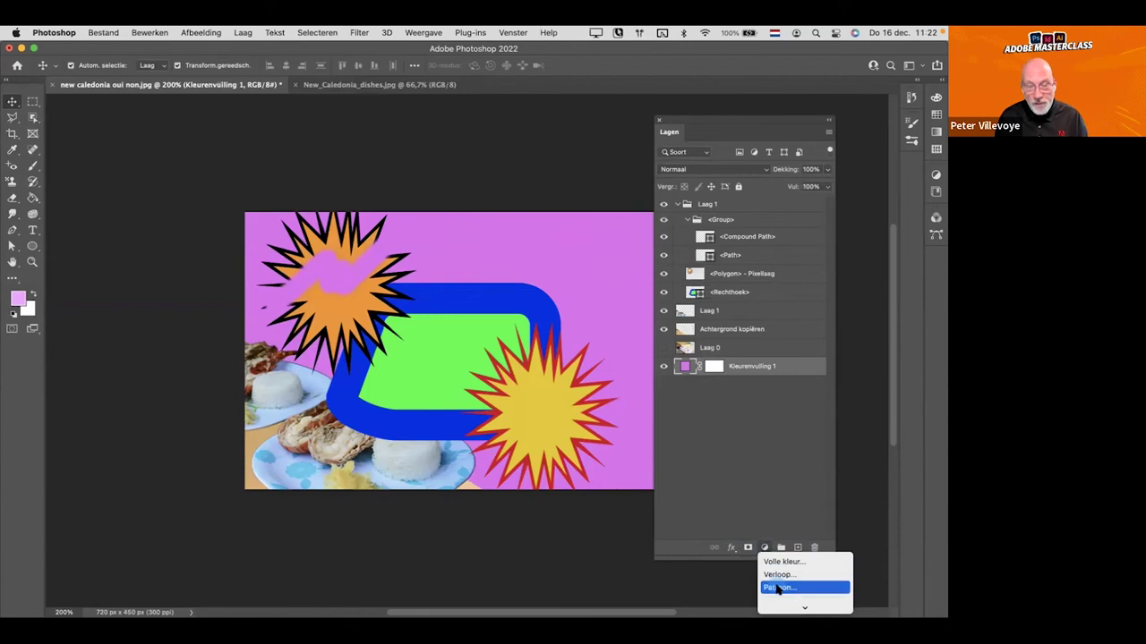
click(778, 468)
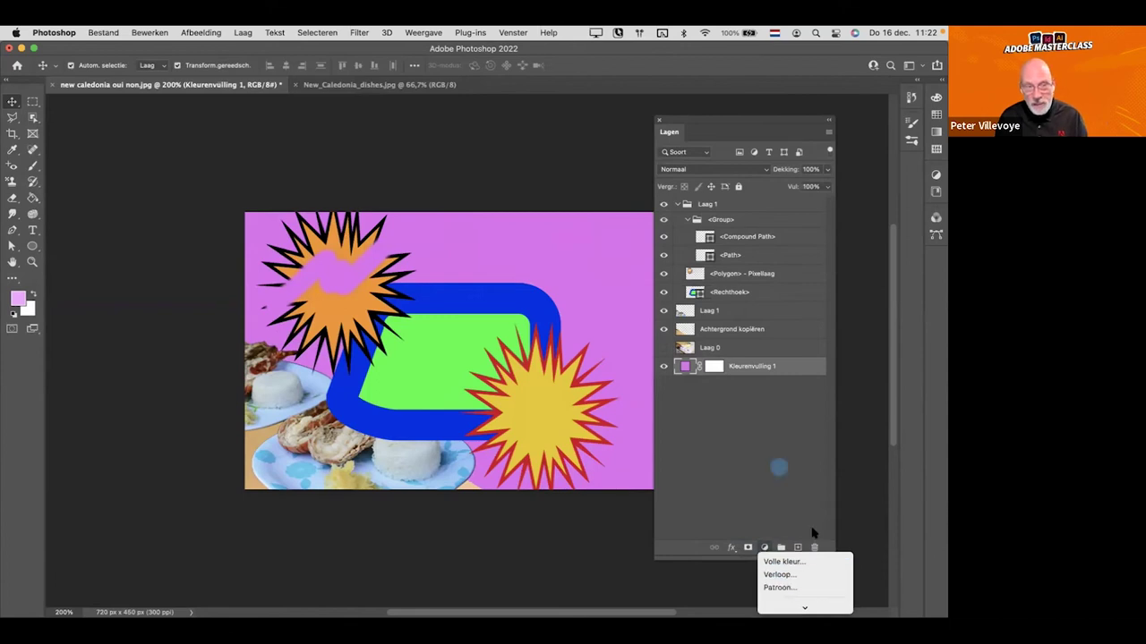
click(765, 548)
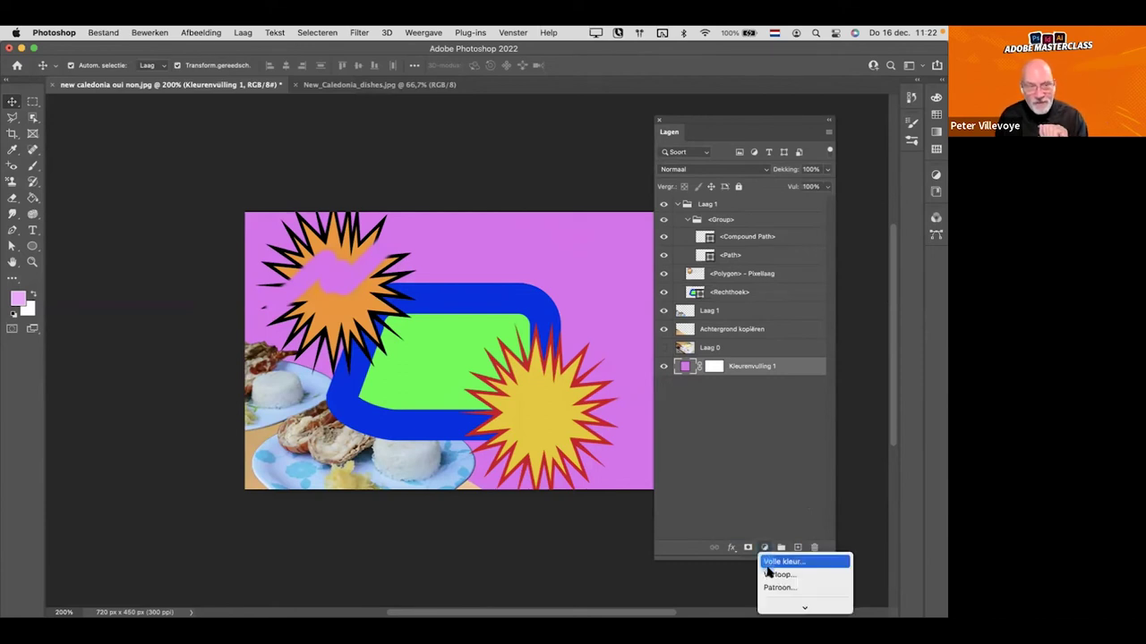
click(768, 576)
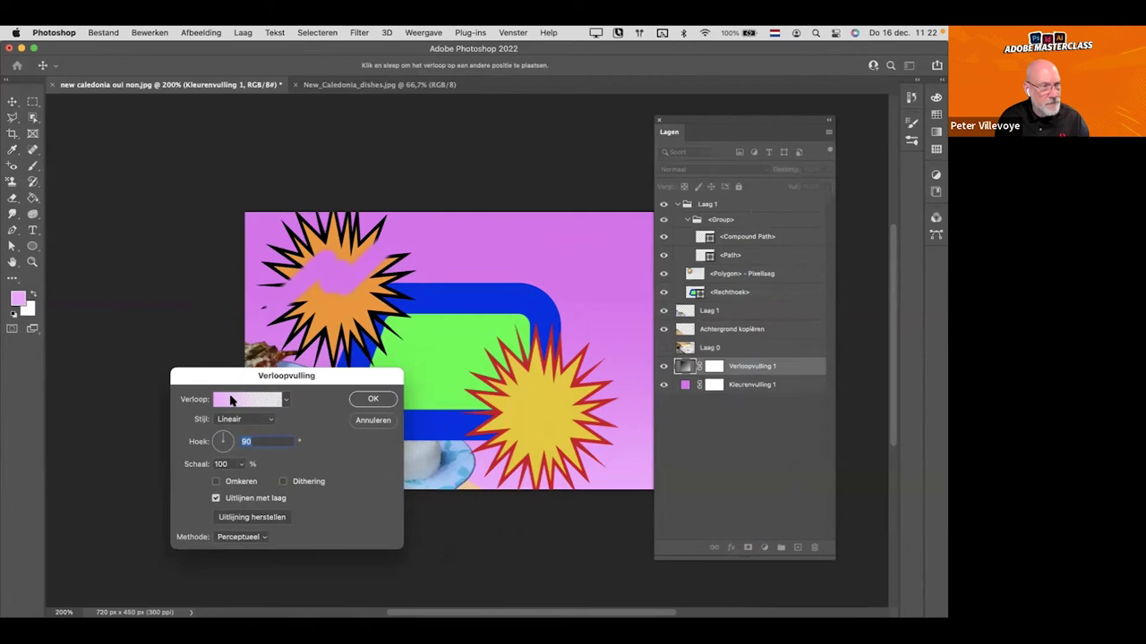
Accept the default gradient fill, move Verloopvulling 1 to the top of Laag 1, and open its gradient editor.
click(360, 402)
drag(736, 368, 732, 213)
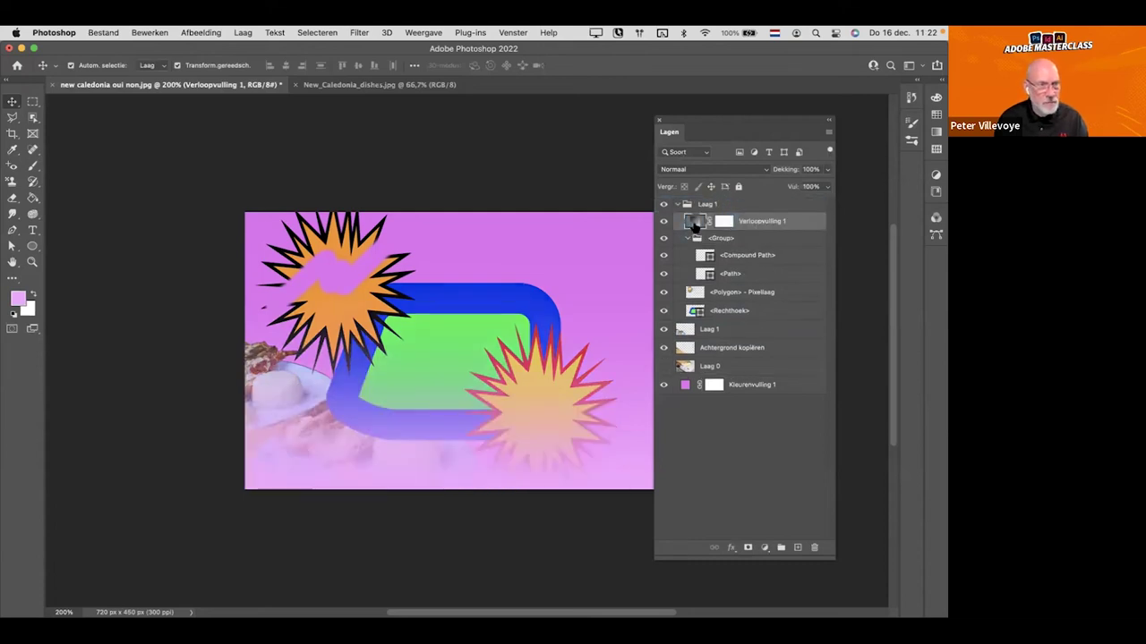
double_click(695, 221)
drag(313, 375, 261, 182)
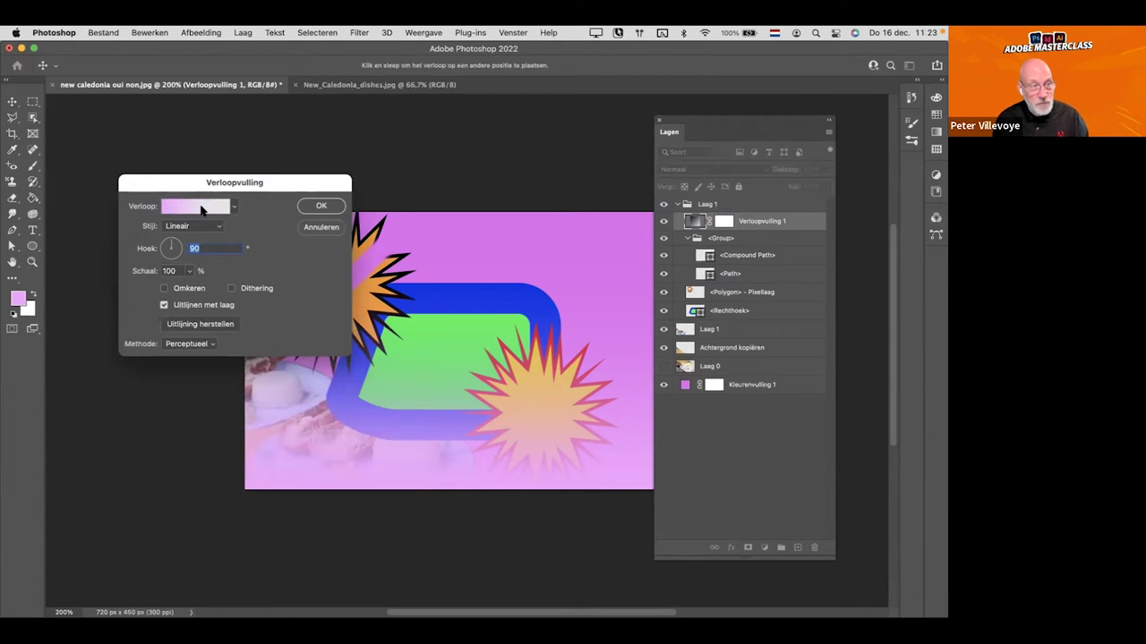
click(201, 208)
drag(637, 204, 349, 262)
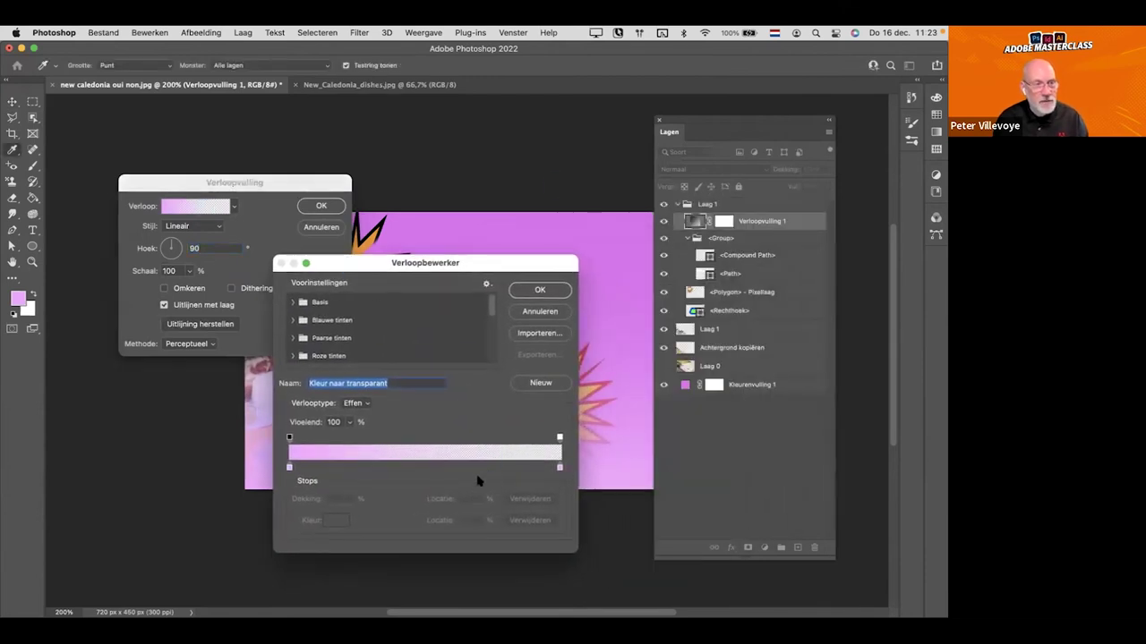
Move the right stop to 99%, raise stop opacity to 100, and make the left stop pure red.
click(288, 469)
drag(560, 467, 569, 442)
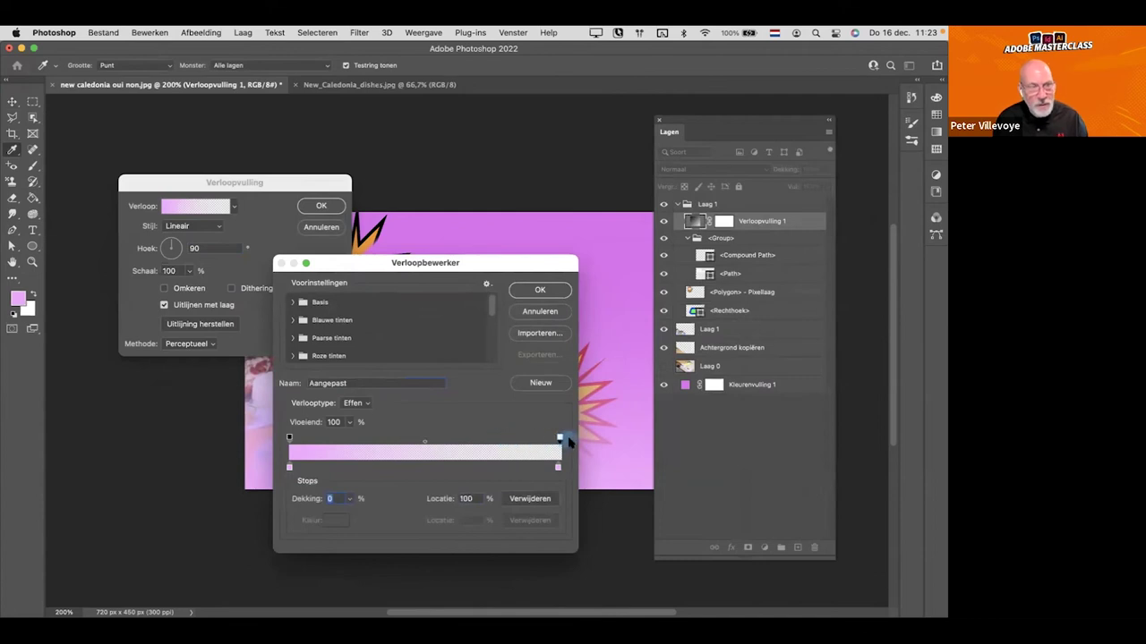
click(350, 500)
drag(345, 515, 433, 518)
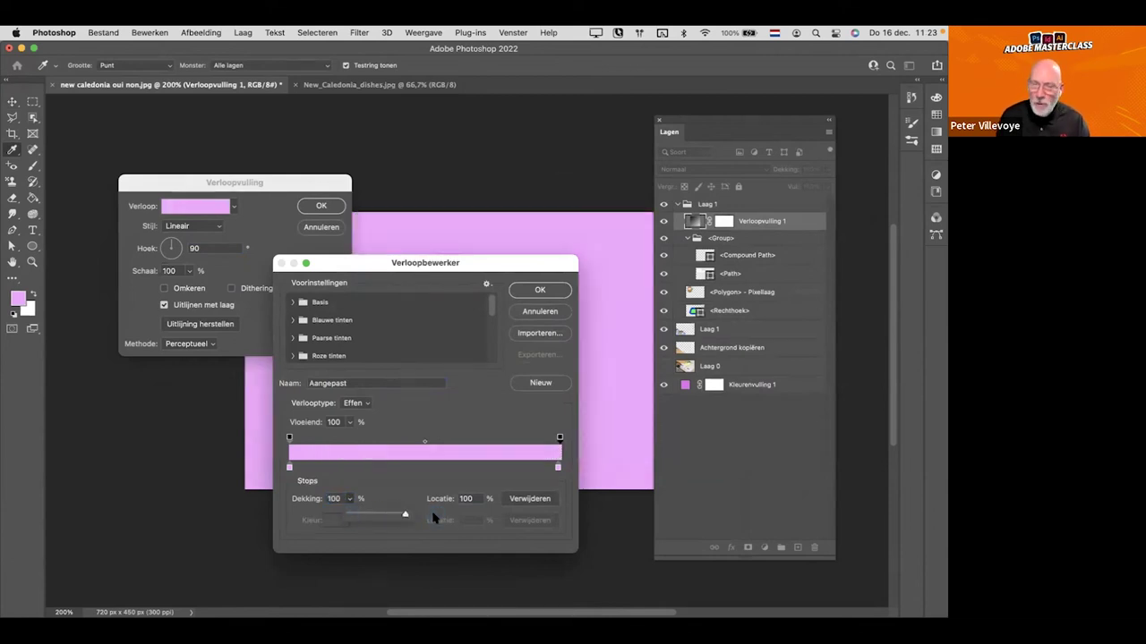
click(289, 467)
click(336, 520)
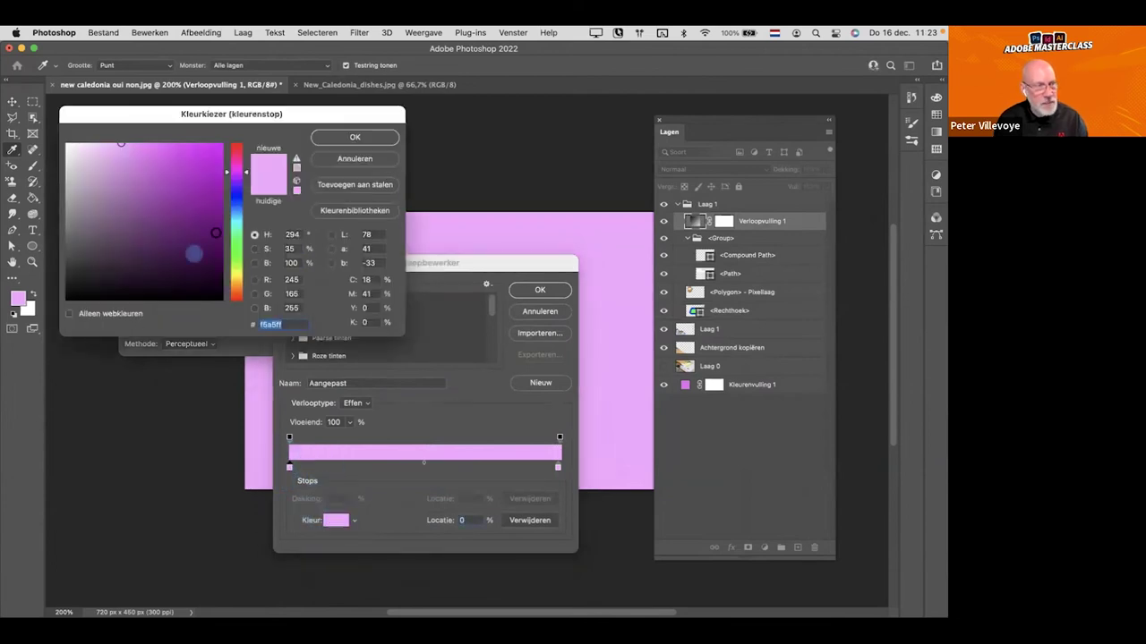
drag(237, 258, 237, 299)
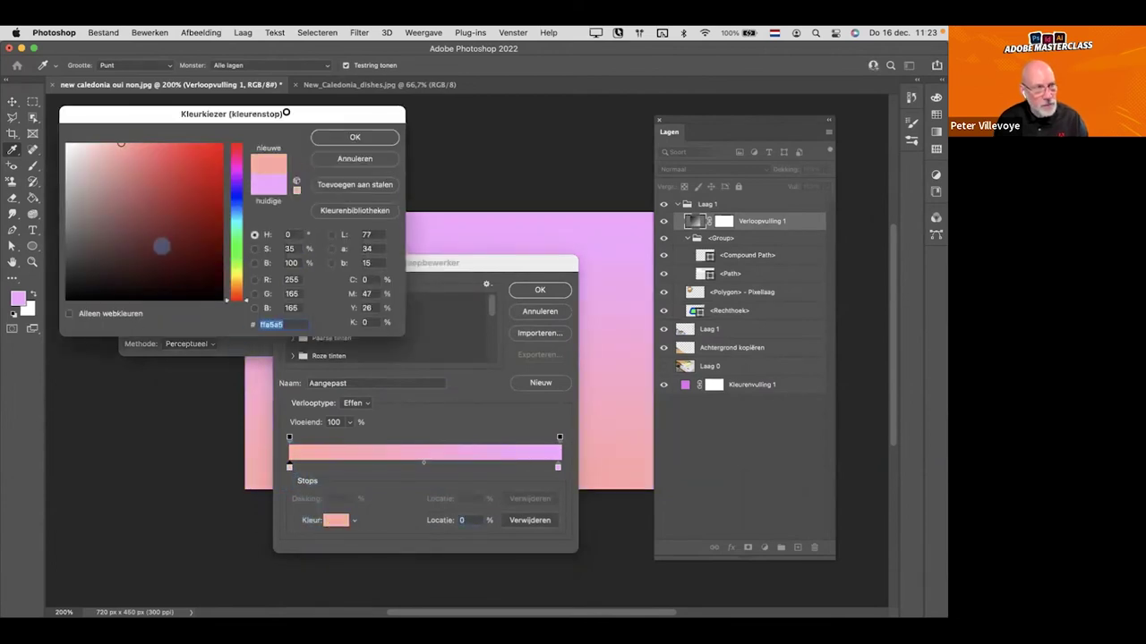
click(222, 144)
click(356, 139)
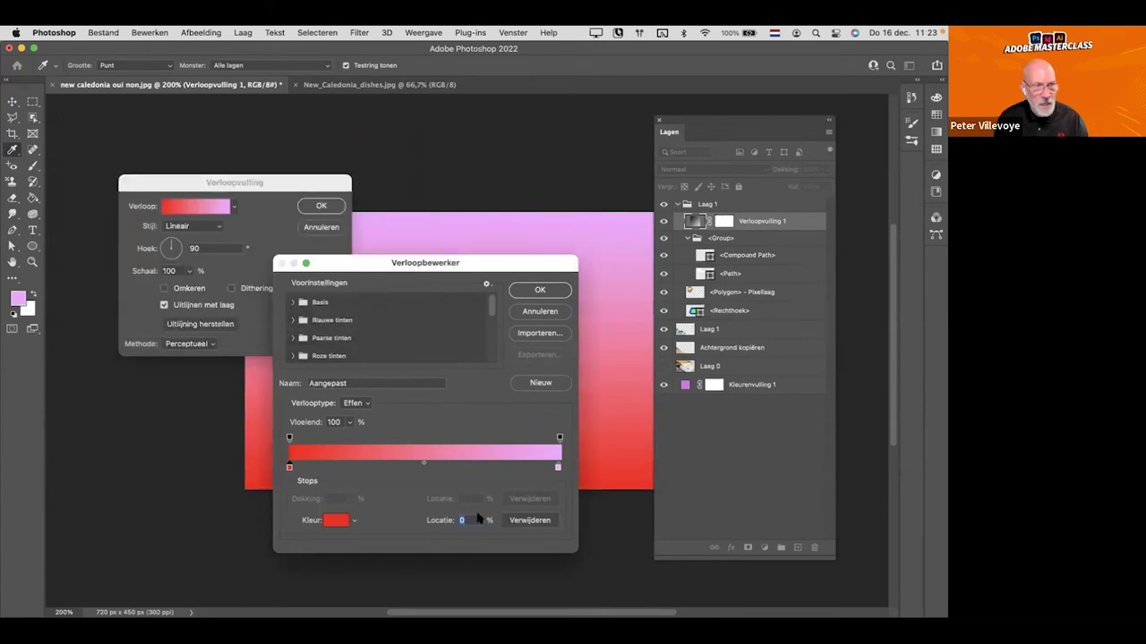
Set the right colour stop to bright green 00ff3c.
drag(556, 467, 555, 469)
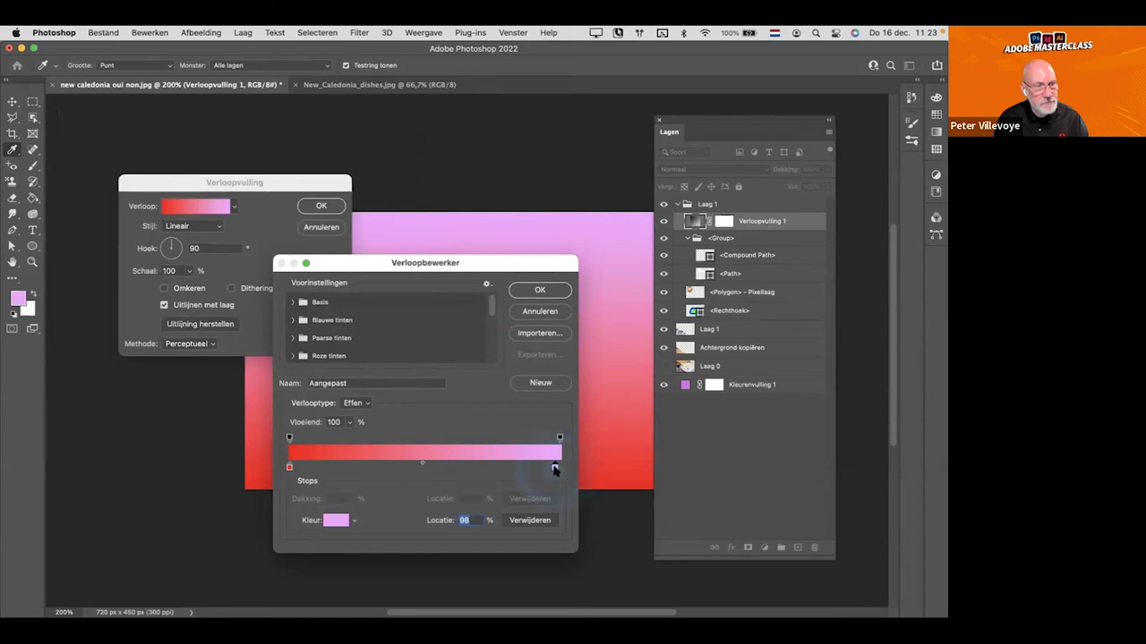
drag(555, 469, 559, 465)
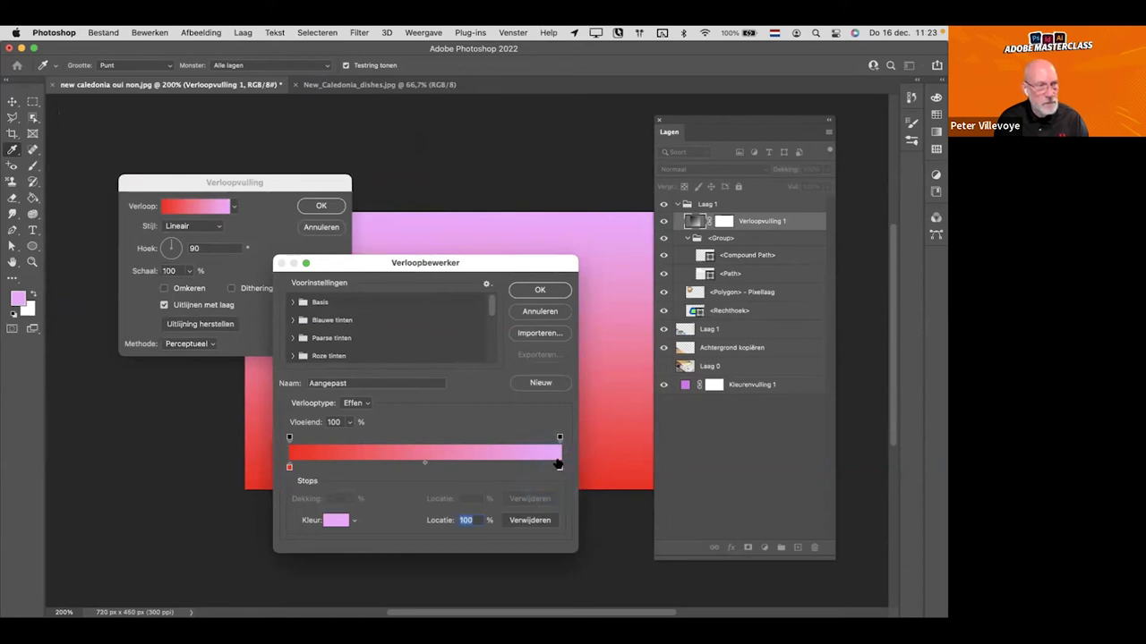
double_click(558, 469)
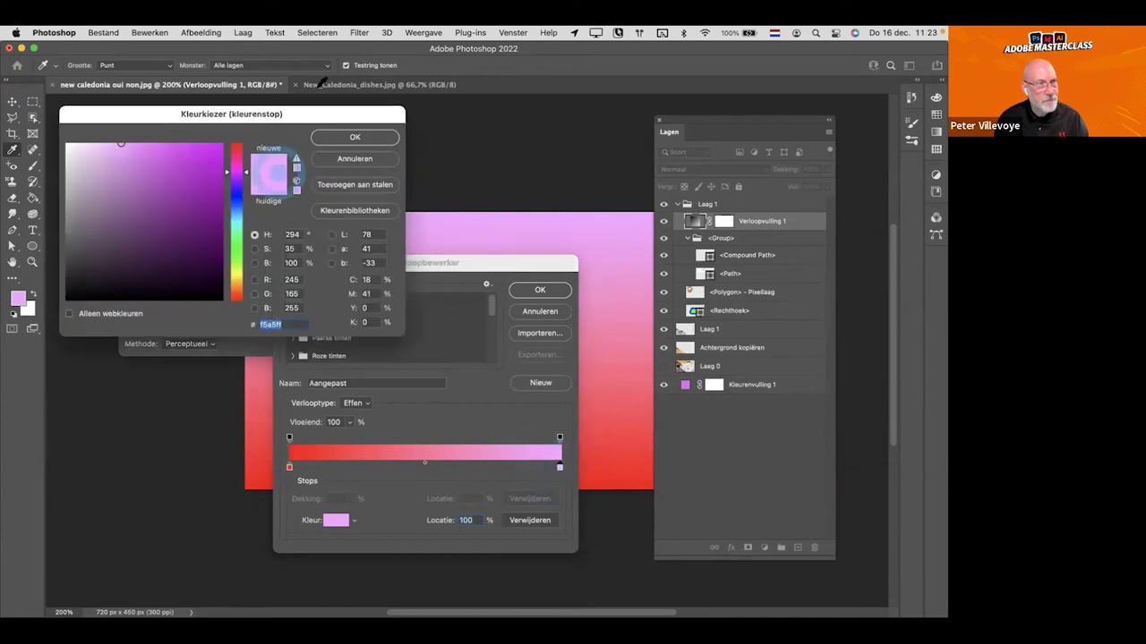
drag(307, 117, 714, 368)
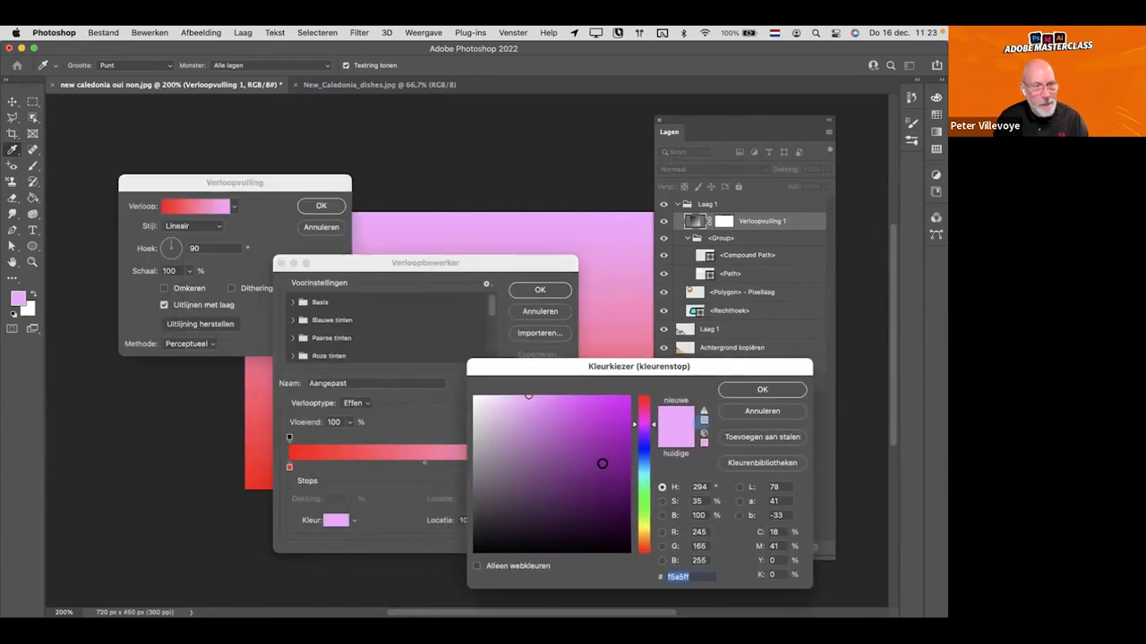
text(00ff3c)
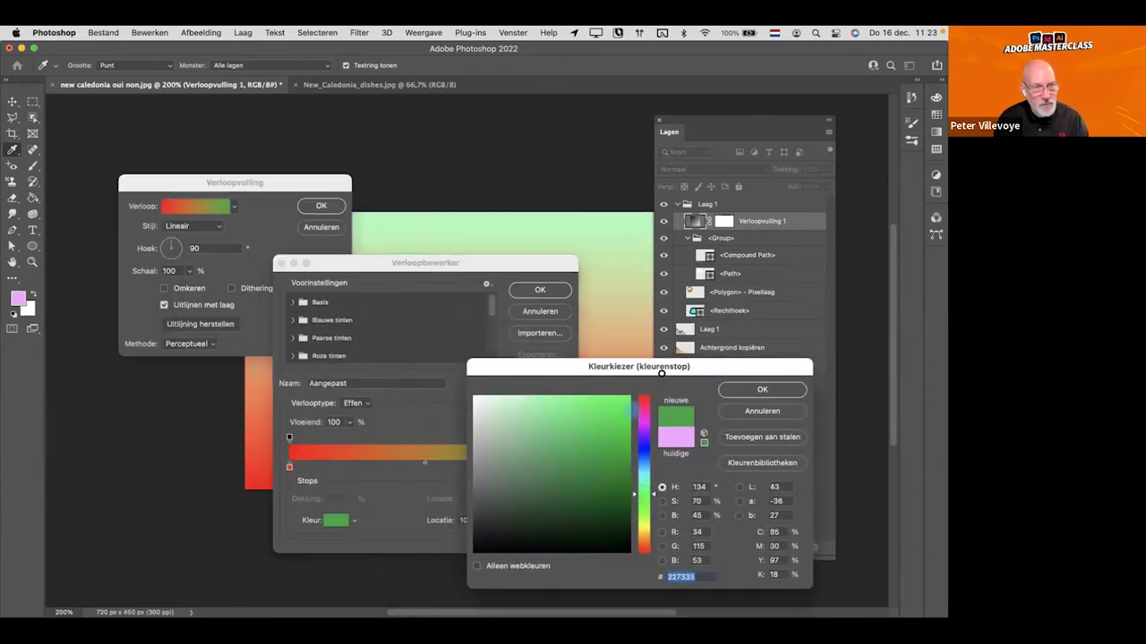
click(736, 391)
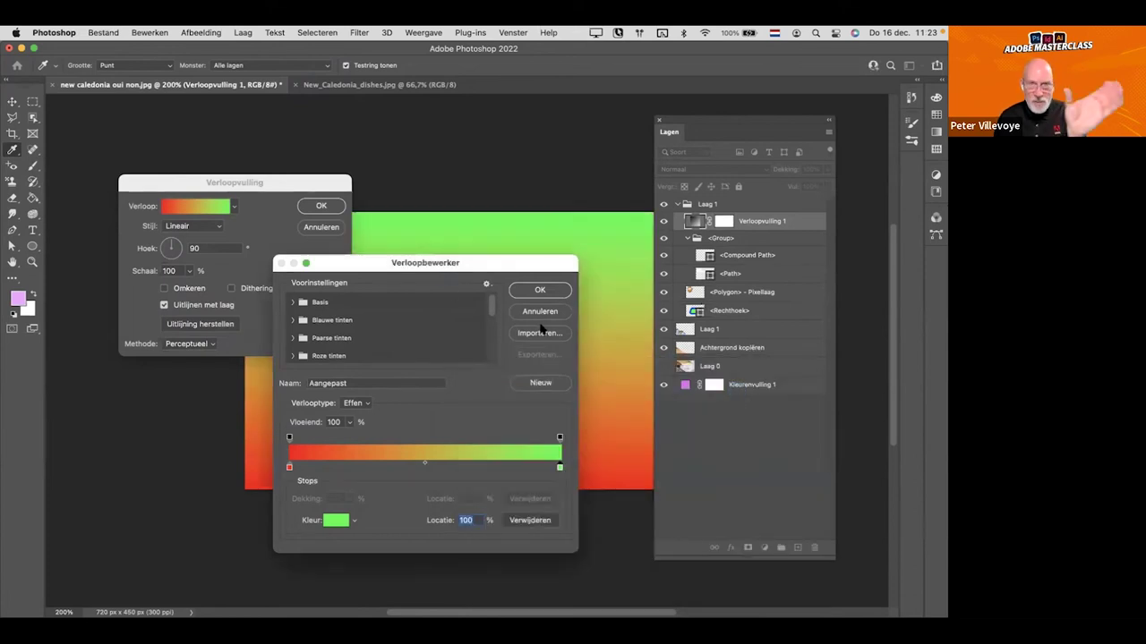
drag(490, 271, 739, 262)
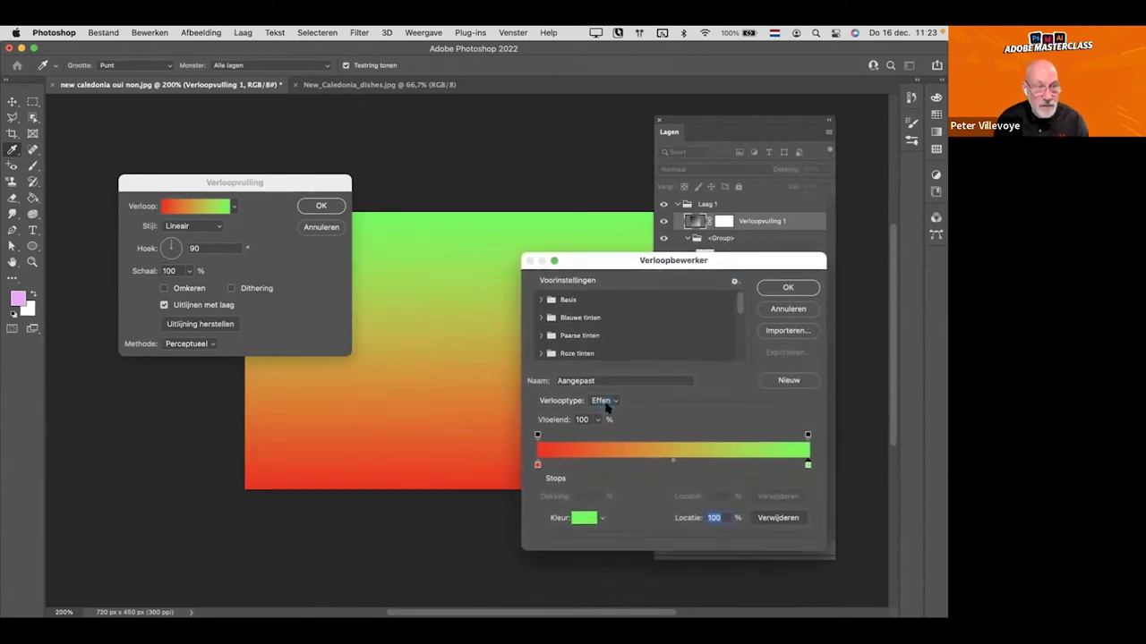
Accept the red-to-green gradient and compare the Klassiek and Perceptueel methods, ending on Klassiek.
click(791, 290)
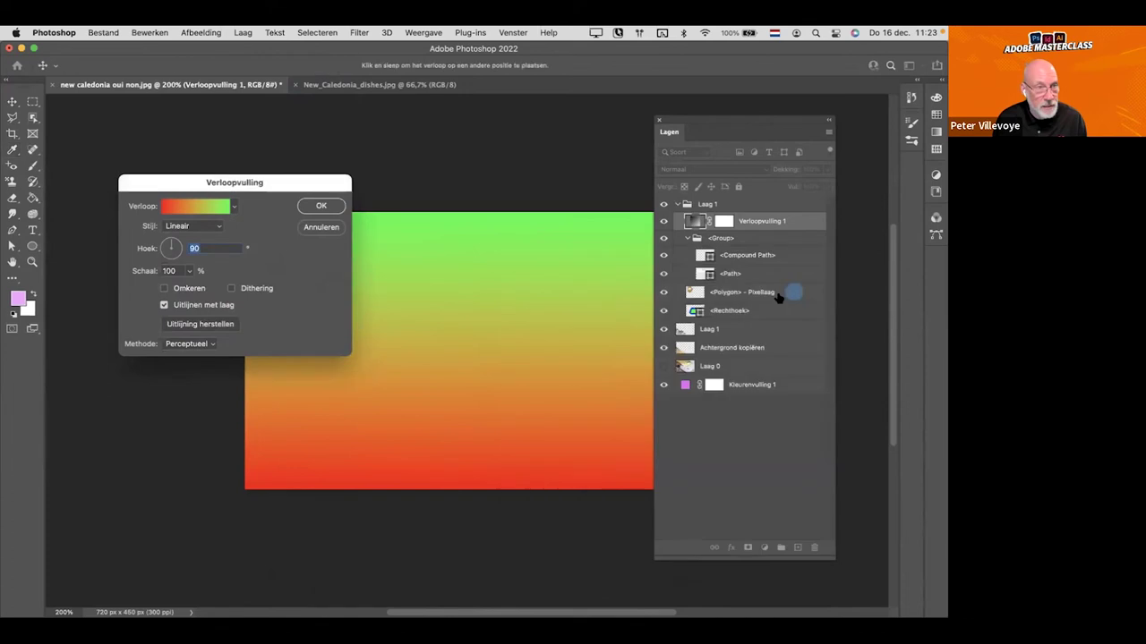
click(211, 344)
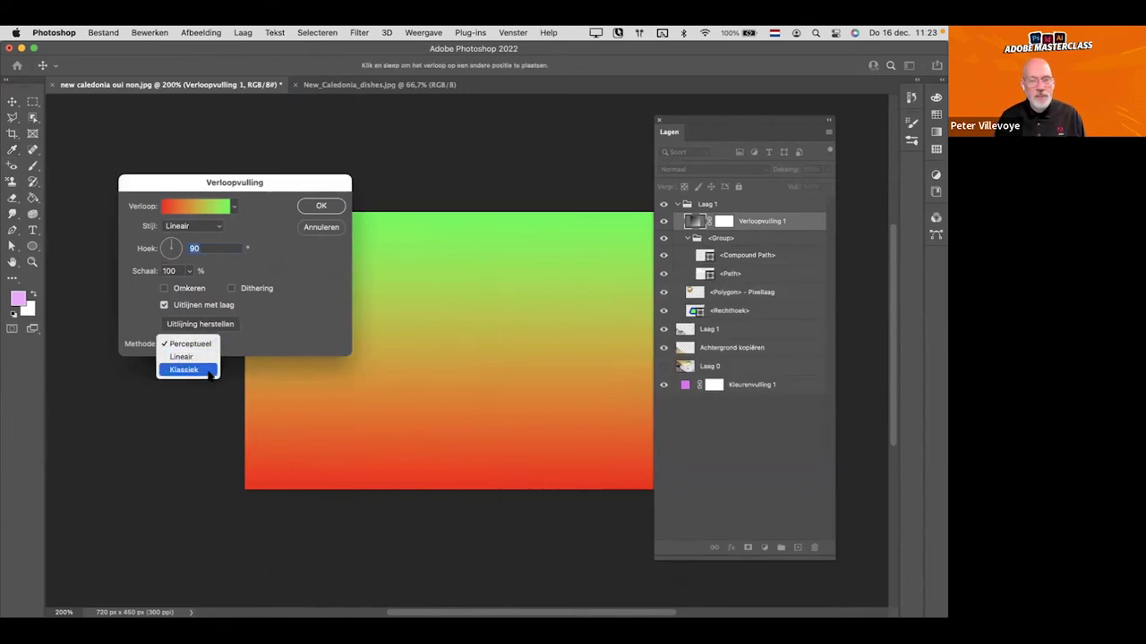
click(207, 371)
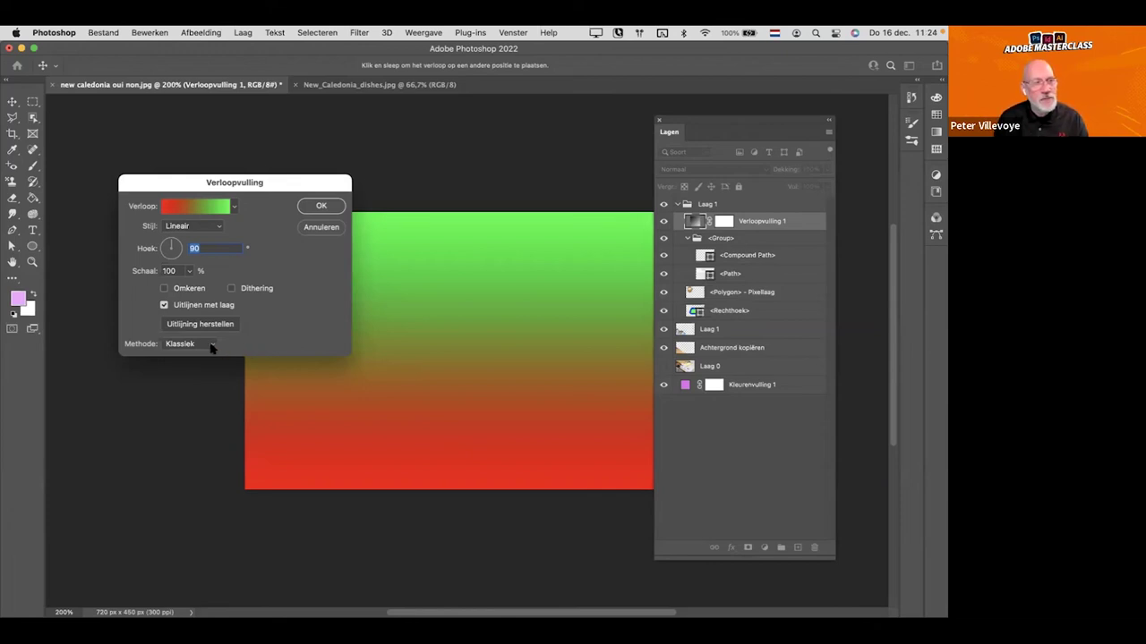
click(212, 346)
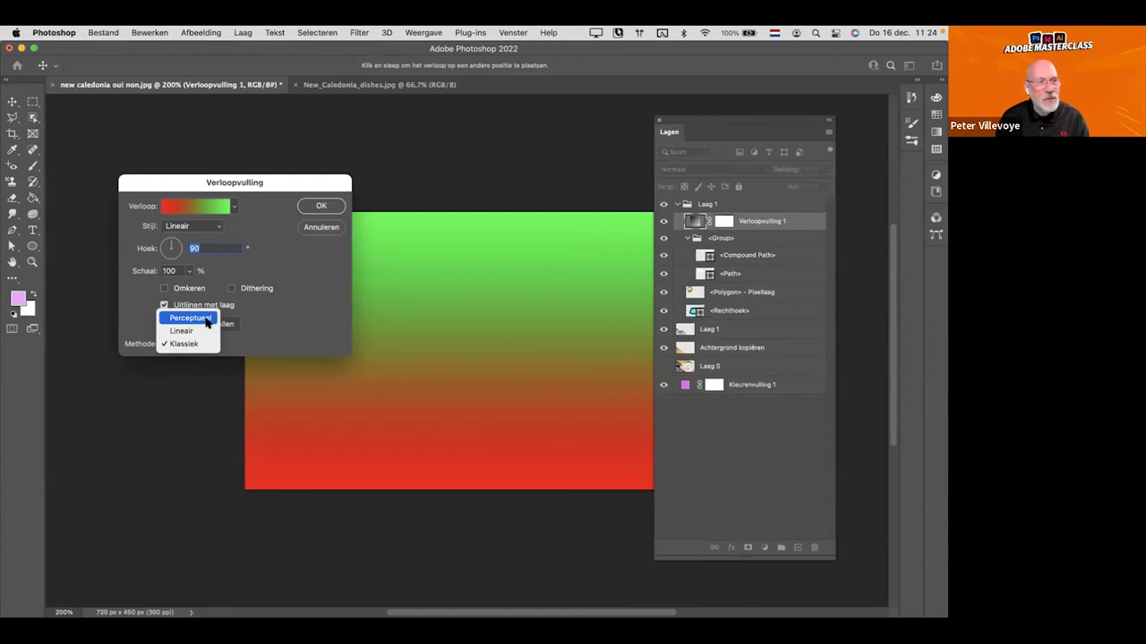
click(206, 319)
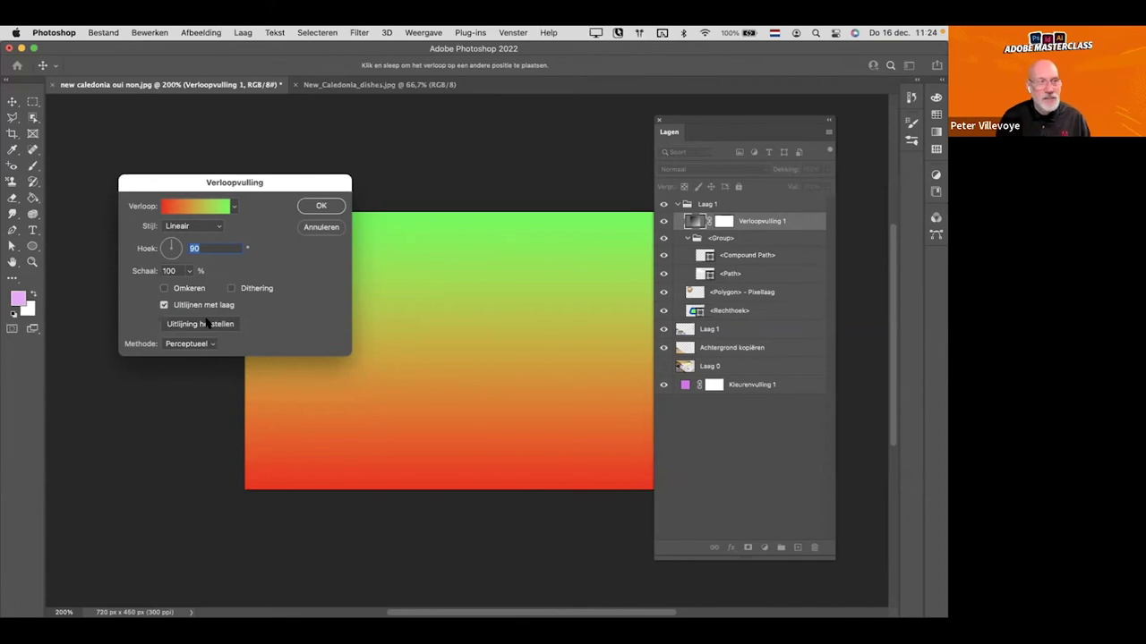
click(196, 348)
click(185, 369)
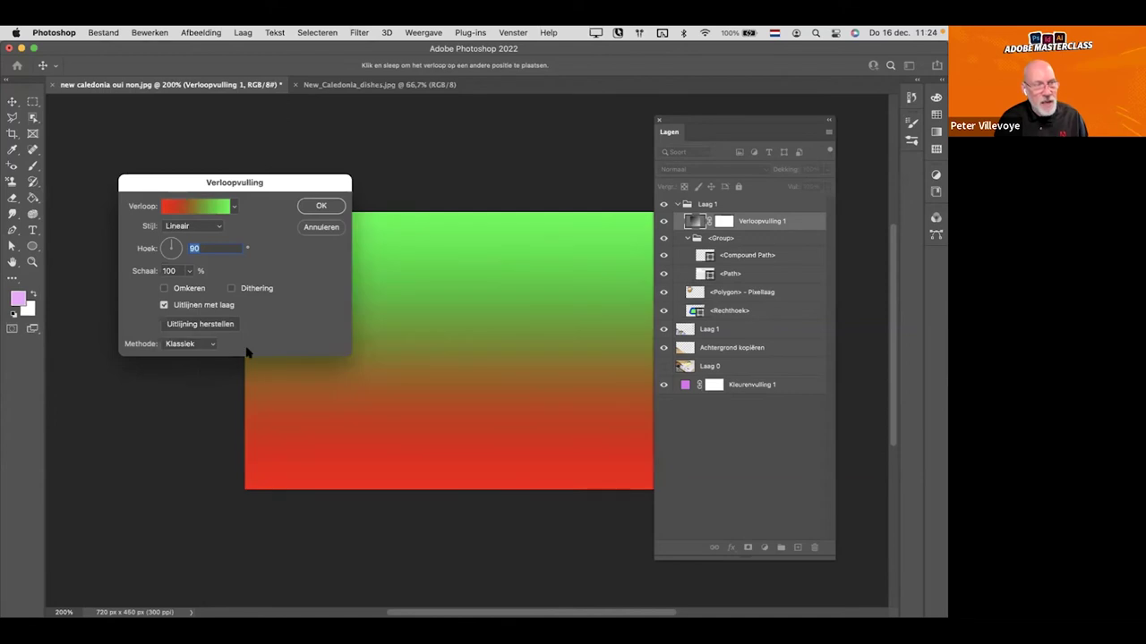
Add and then remove a middle pink stop in the gradient editor, keeping the red-to-green gradient.
click(205, 211)
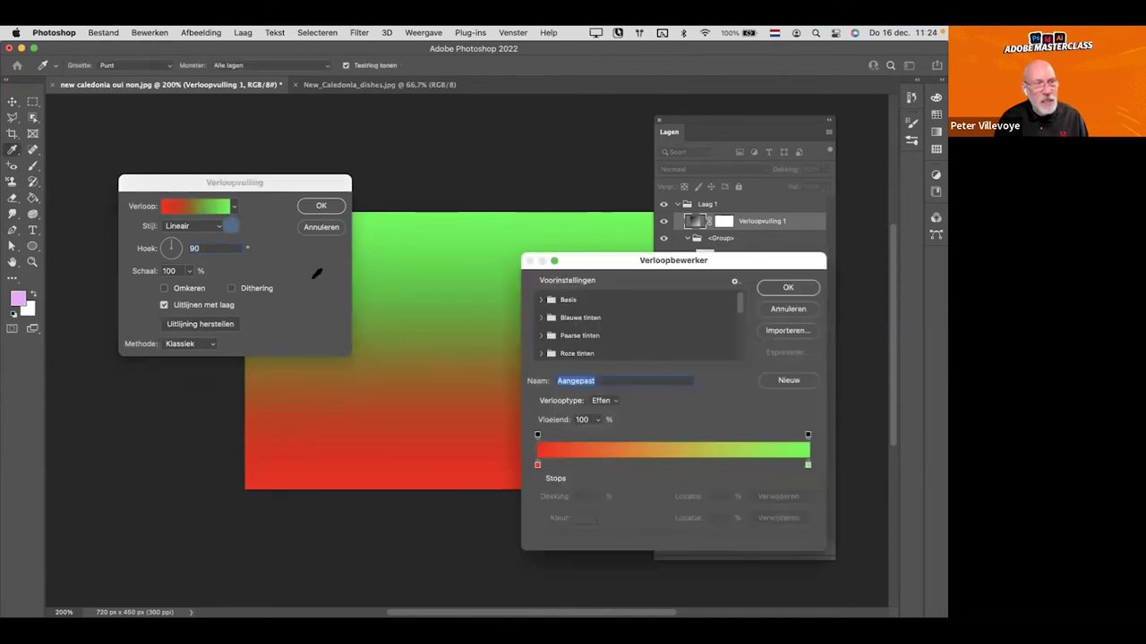
click(668, 466)
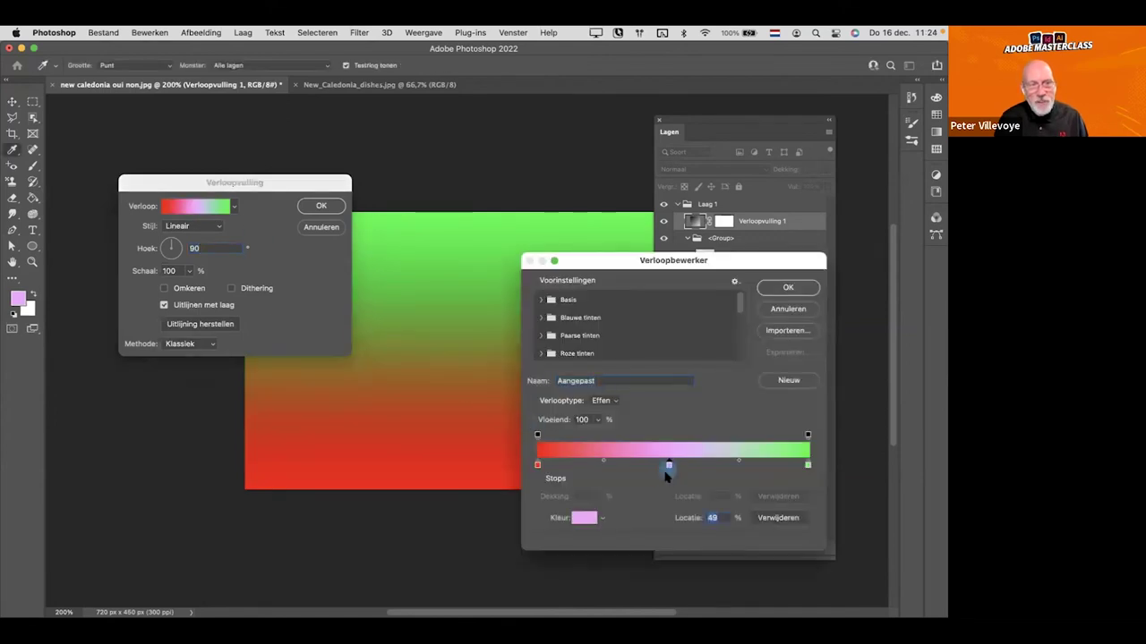
drag(670, 467, 709, 416)
click(788, 288)
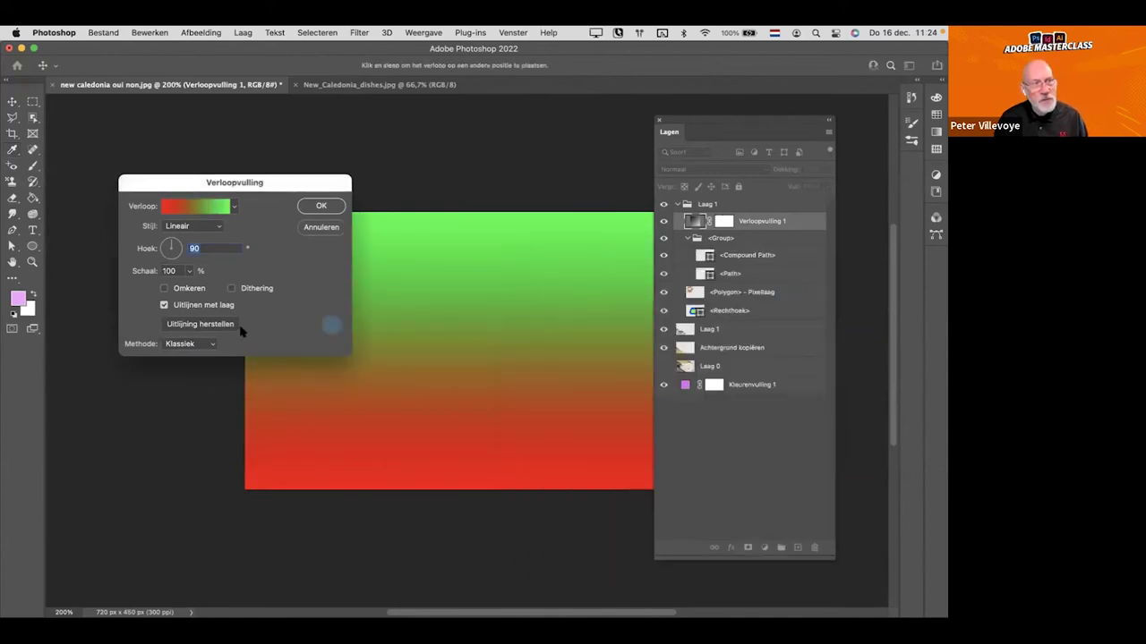
Reset the gradient alignment and compare the Lineair method, settling on Perceptueel.
click(213, 346)
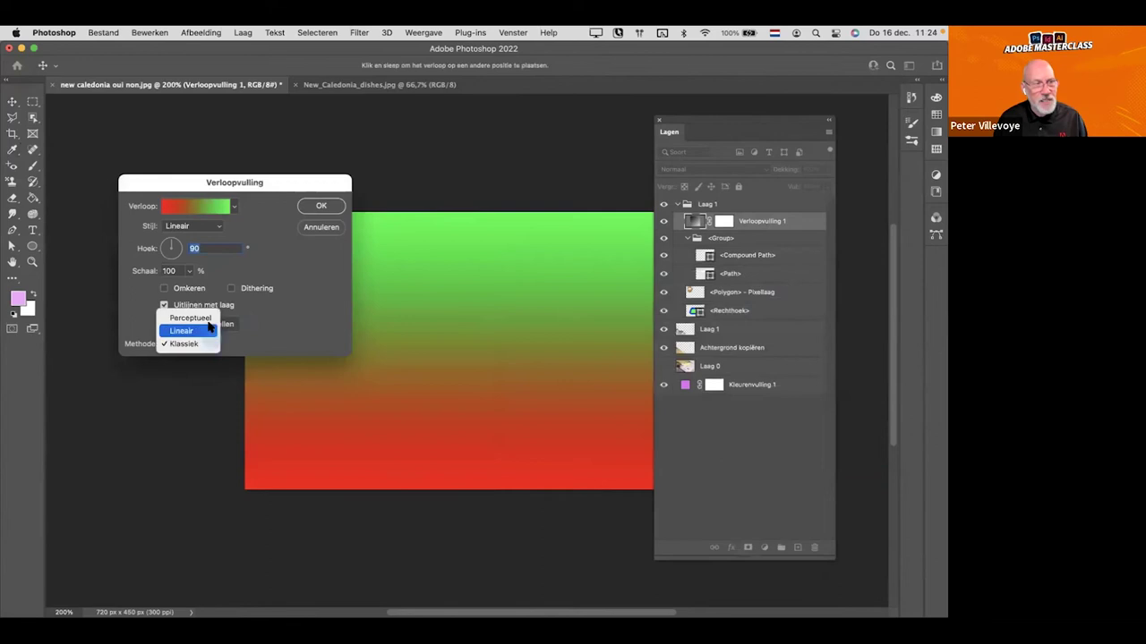
click(190, 318)
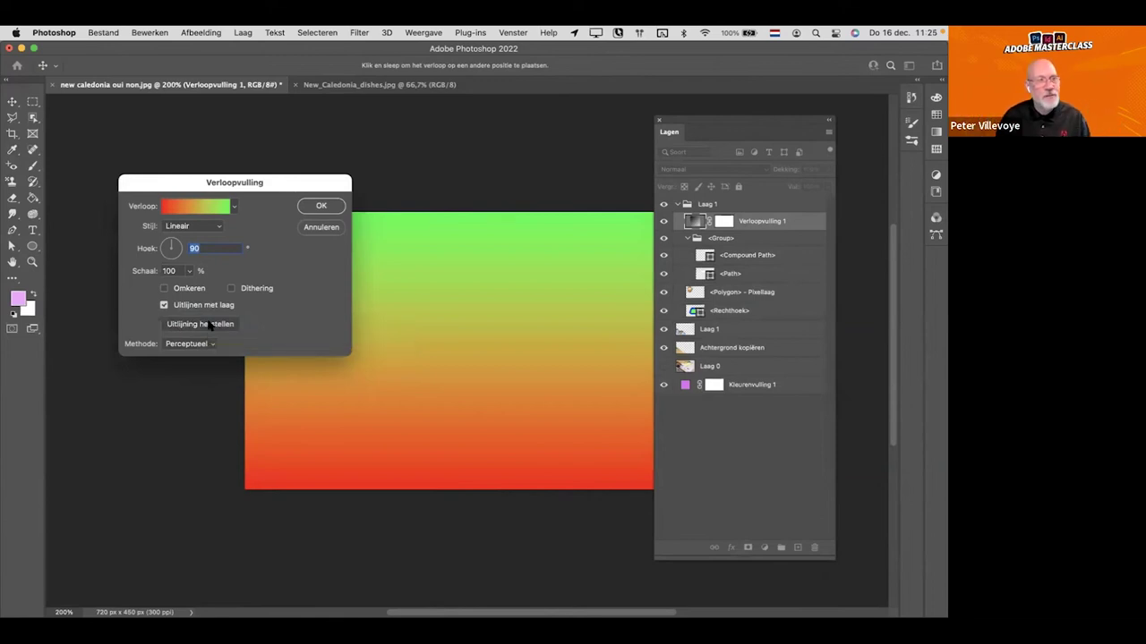
click(209, 327)
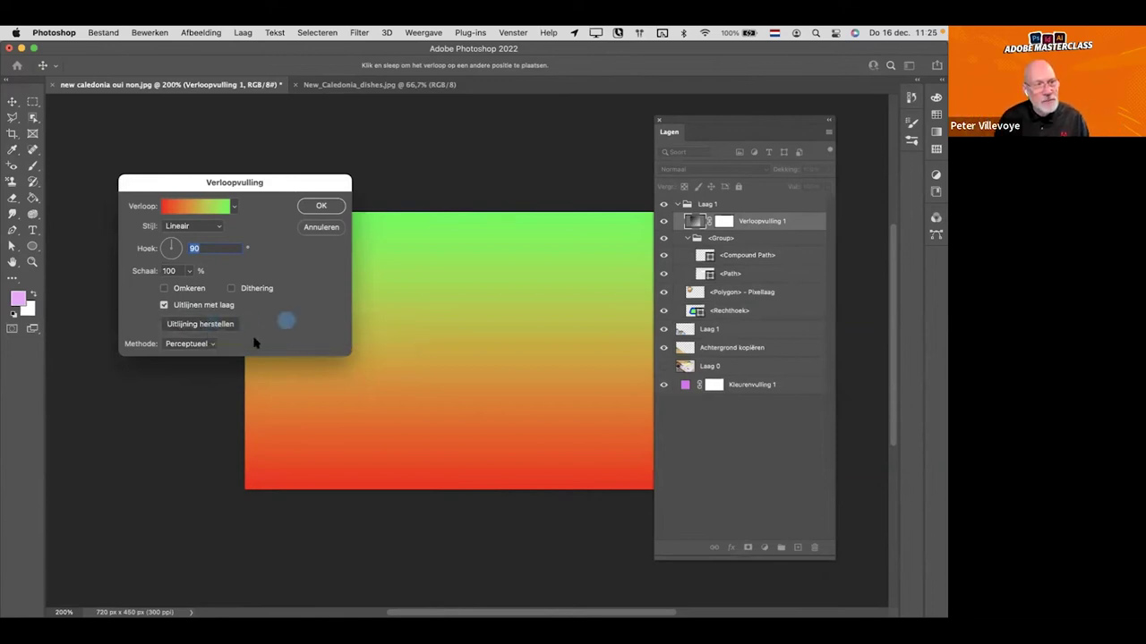
click(213, 345)
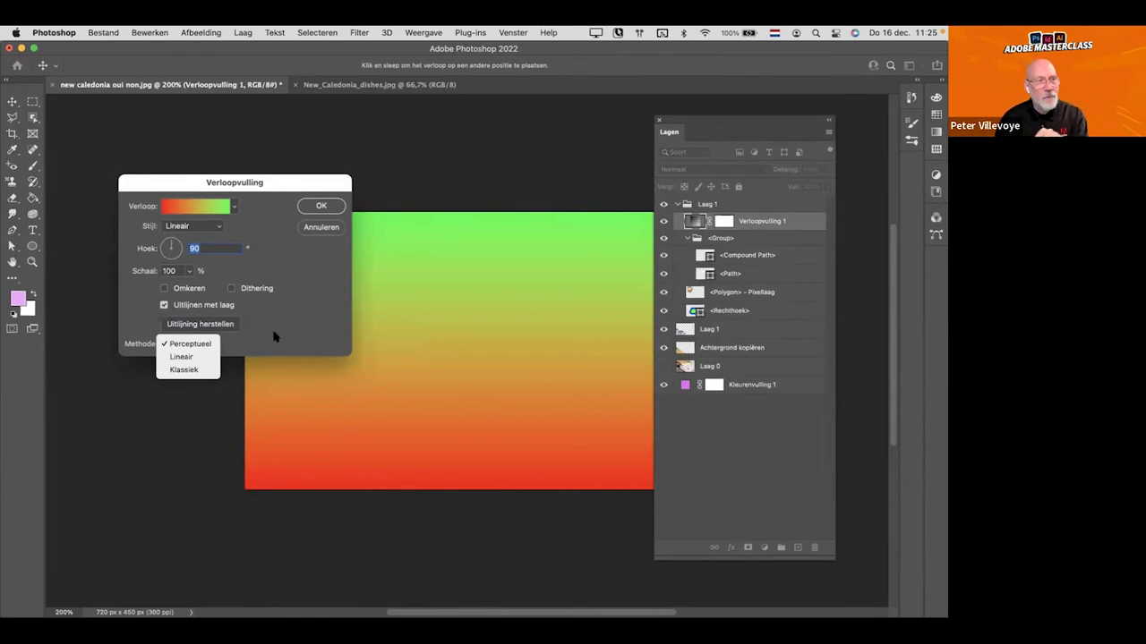
click(203, 357)
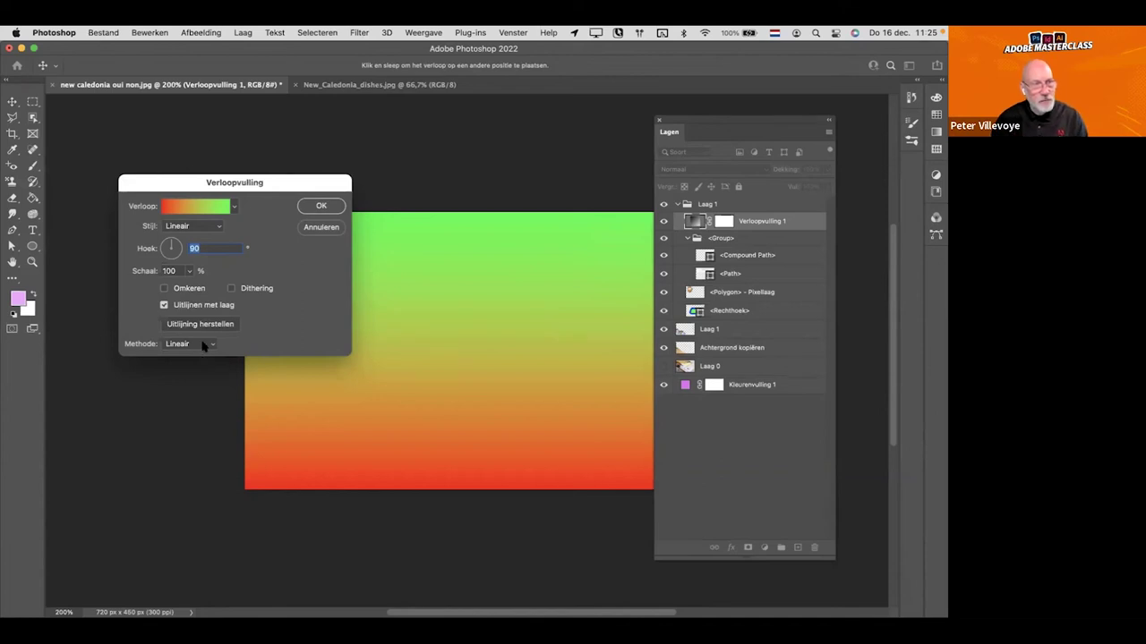
click(205, 344)
click(213, 328)
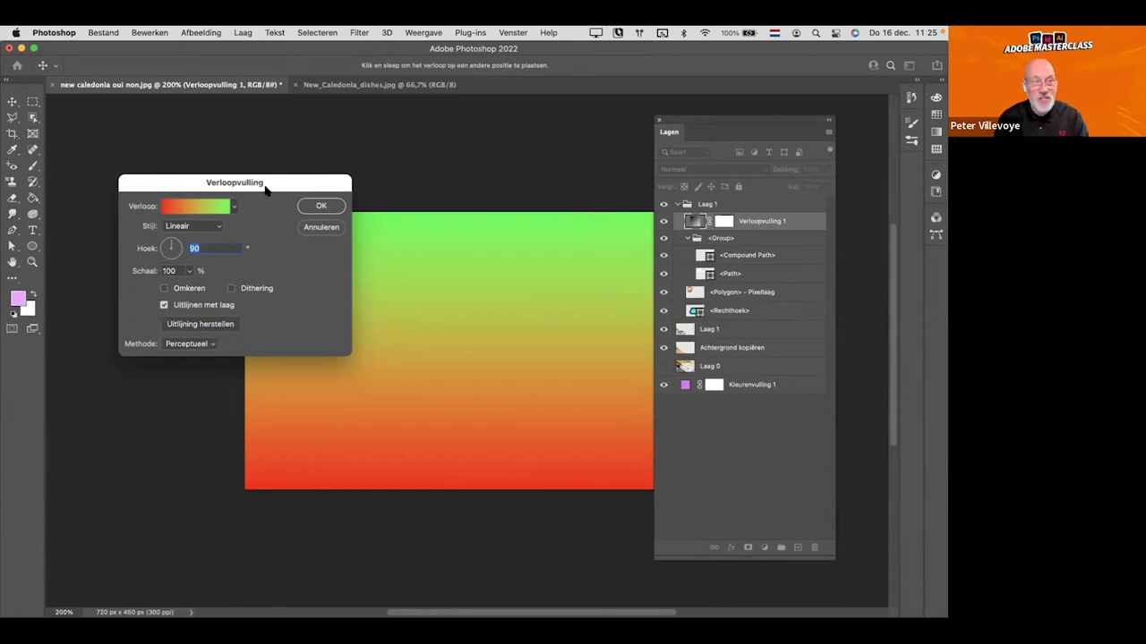
Try shifting the red-to-green midpoint, cancel it, and apply the Perceptueel gradient fill layer.
drag(265, 185, 266, 169)
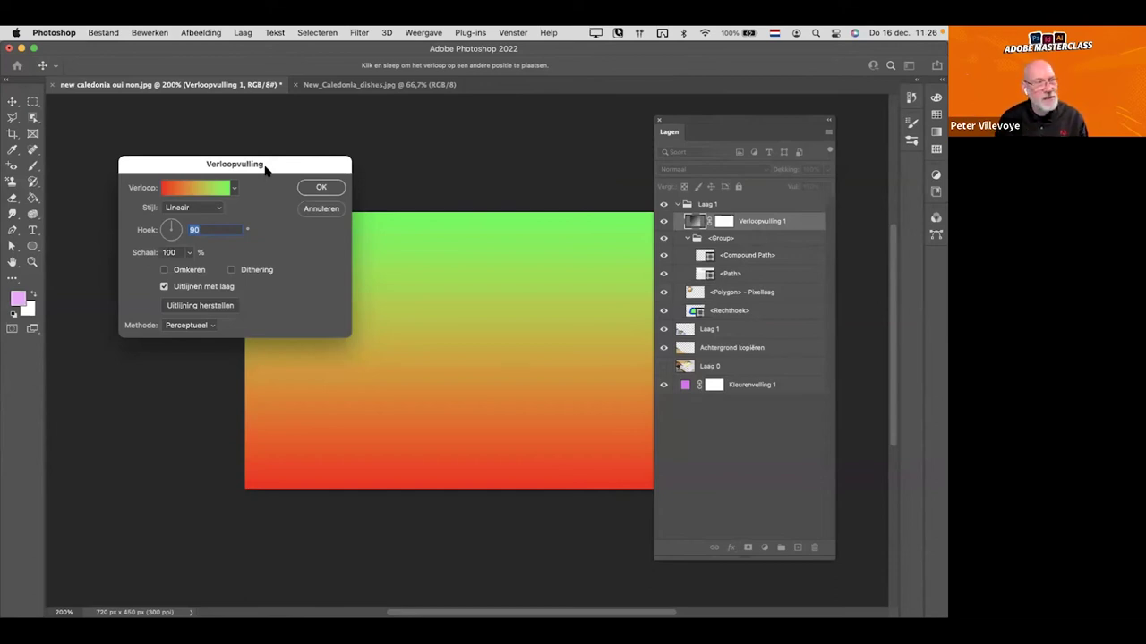
click(208, 188)
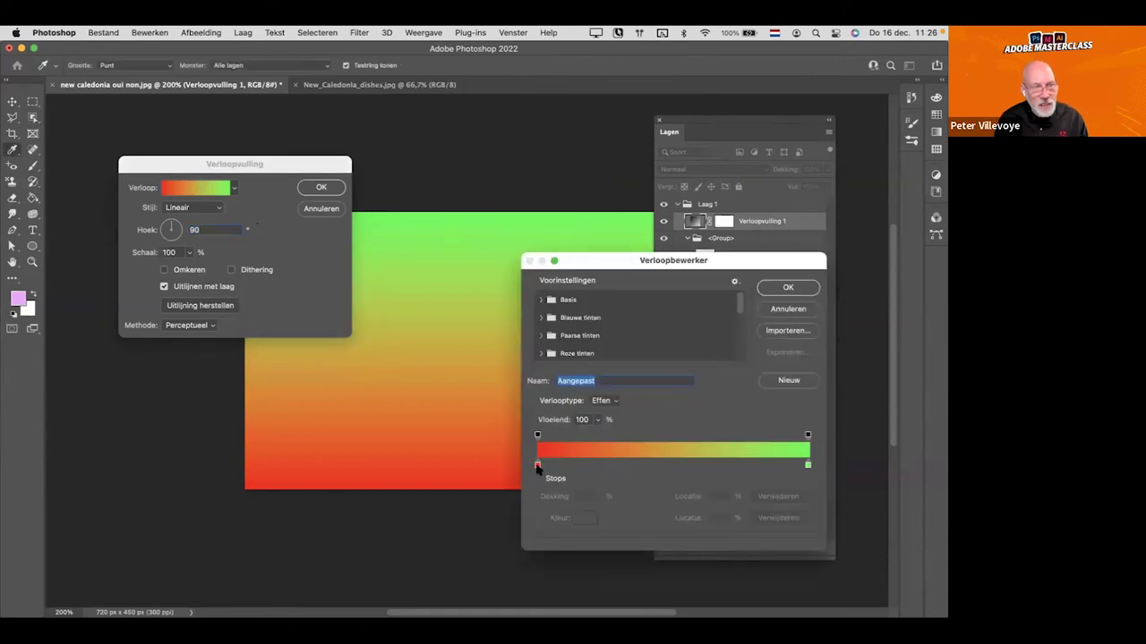
click(537, 466)
mouse_move(673, 463)
mouse_down()
mouse_move(614, 460)
mouse_move(762, 463)
mouse_move(660, 461)
mouse_up()
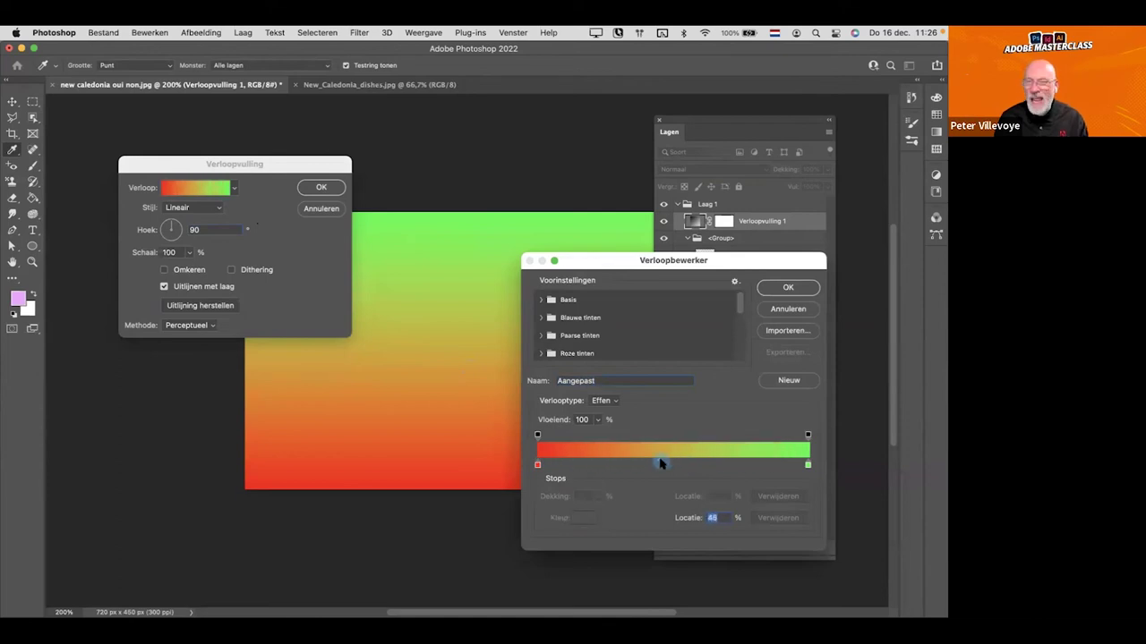
click(787, 311)
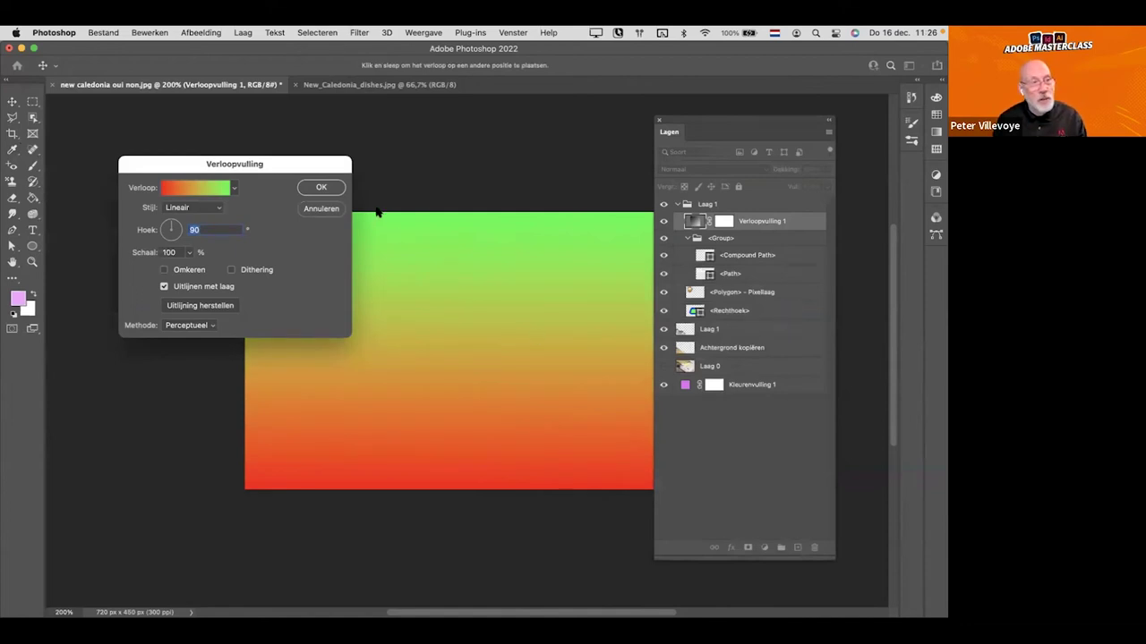
click(322, 188)
drag(32, 199, 55, 204)
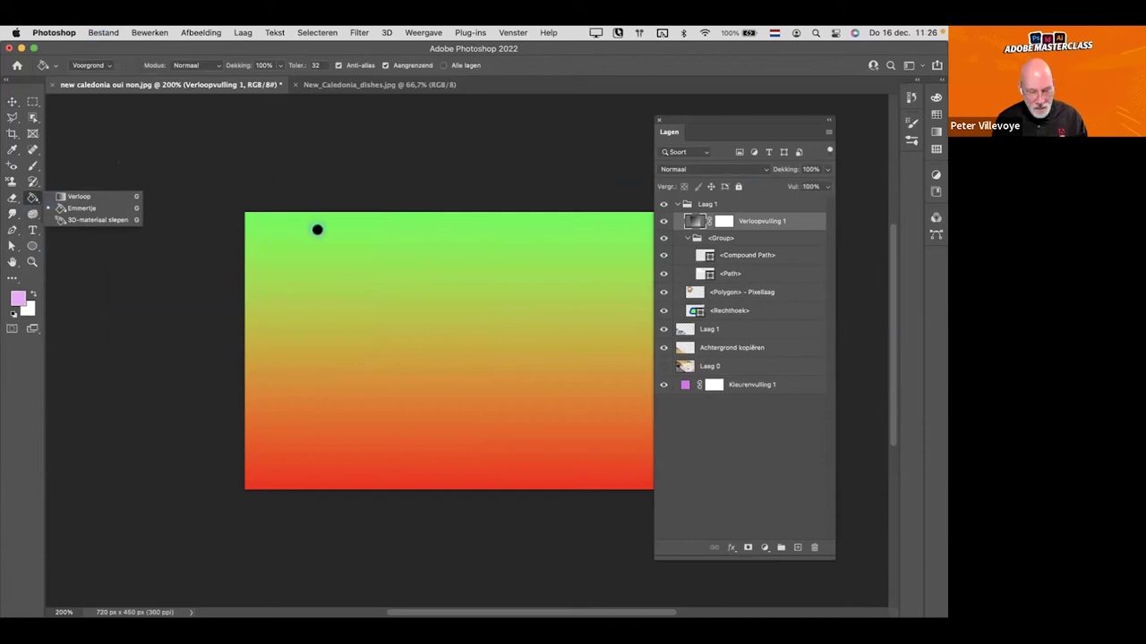
Switch to TextEdit and review the notes on better gradients, Share for Commenting and better export.
key(super)
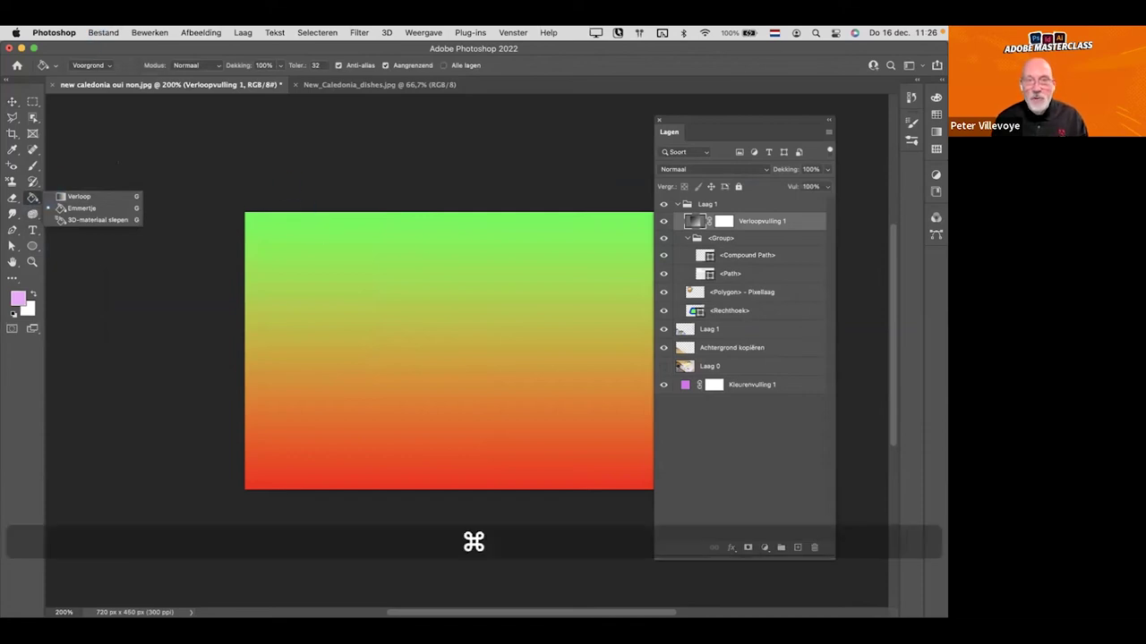
key(super+Tab)
drag(775, 199, 541, 180)
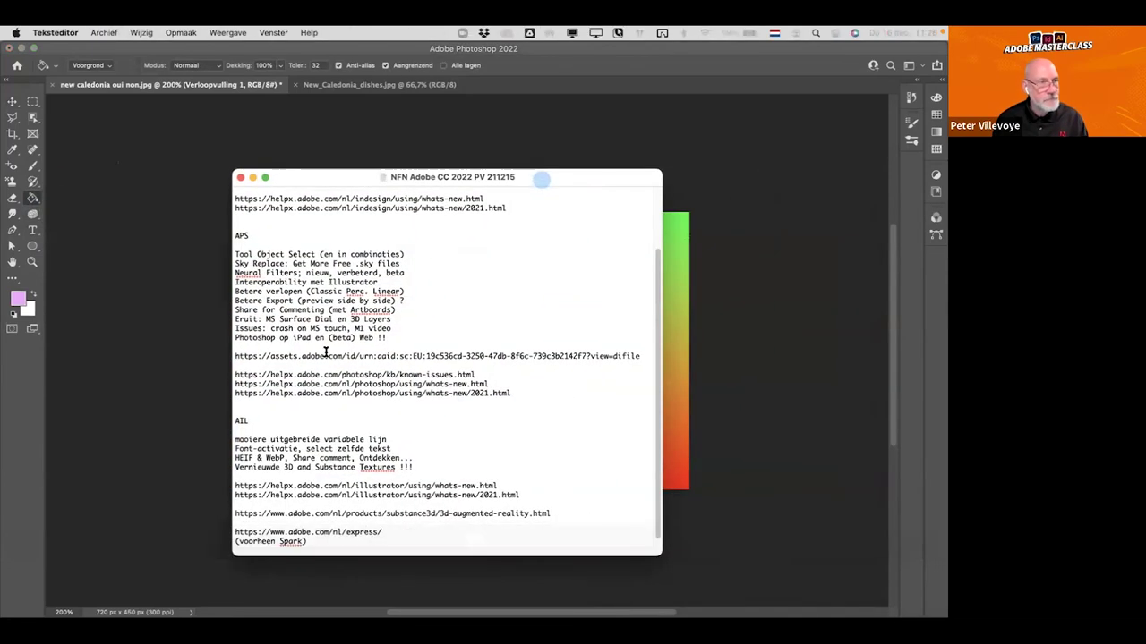
scroll(322, 344, up, 2)
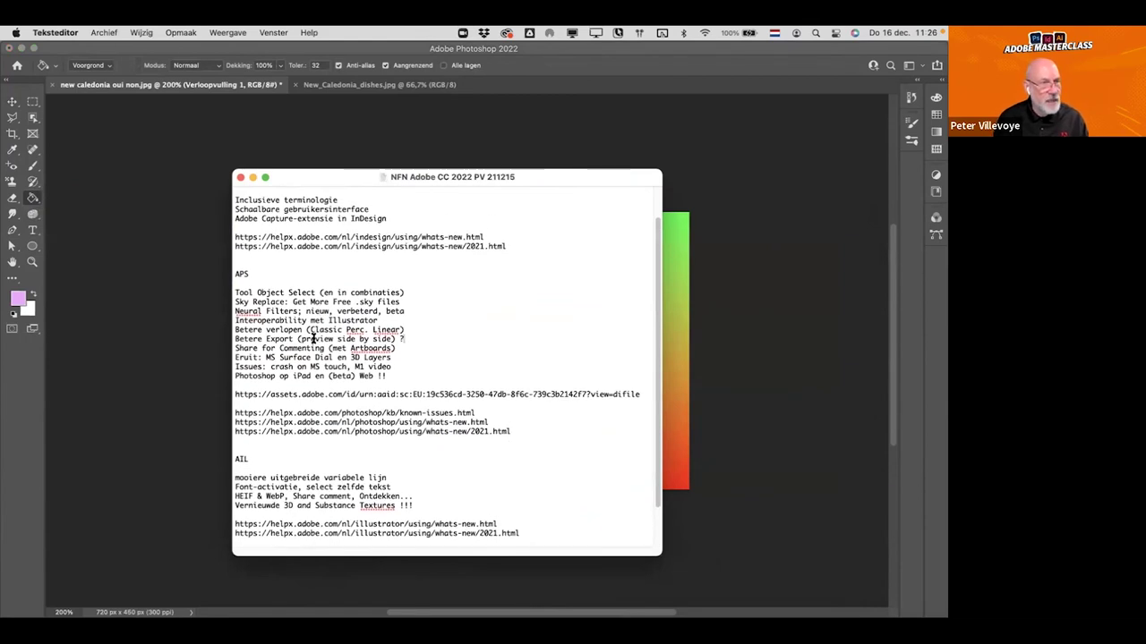
triple_click(309, 330)
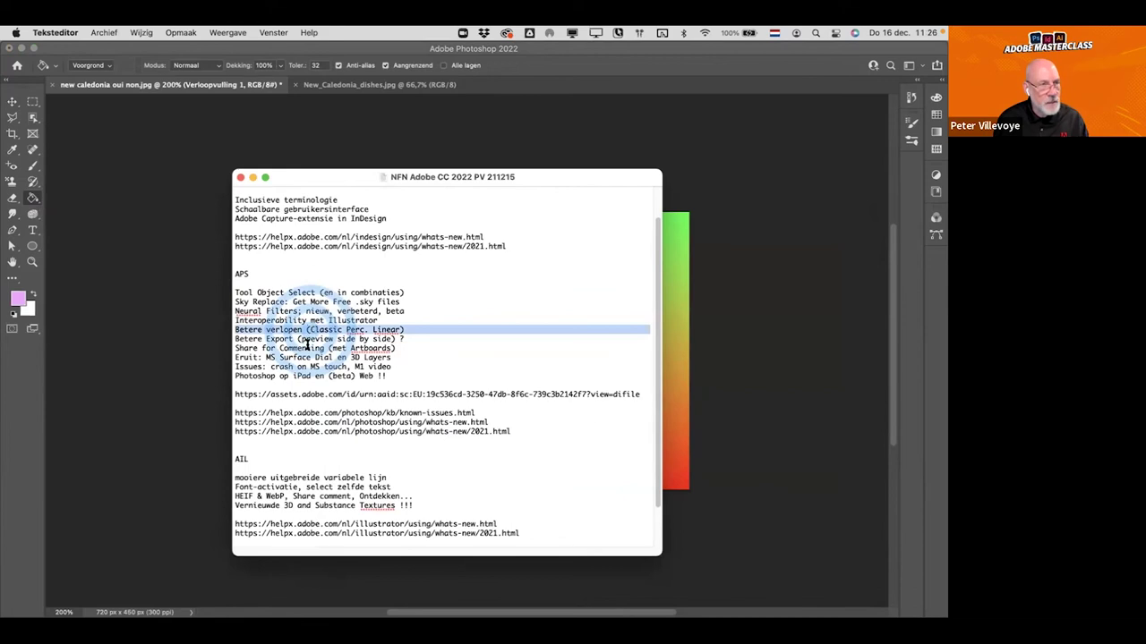
triple_click(305, 348)
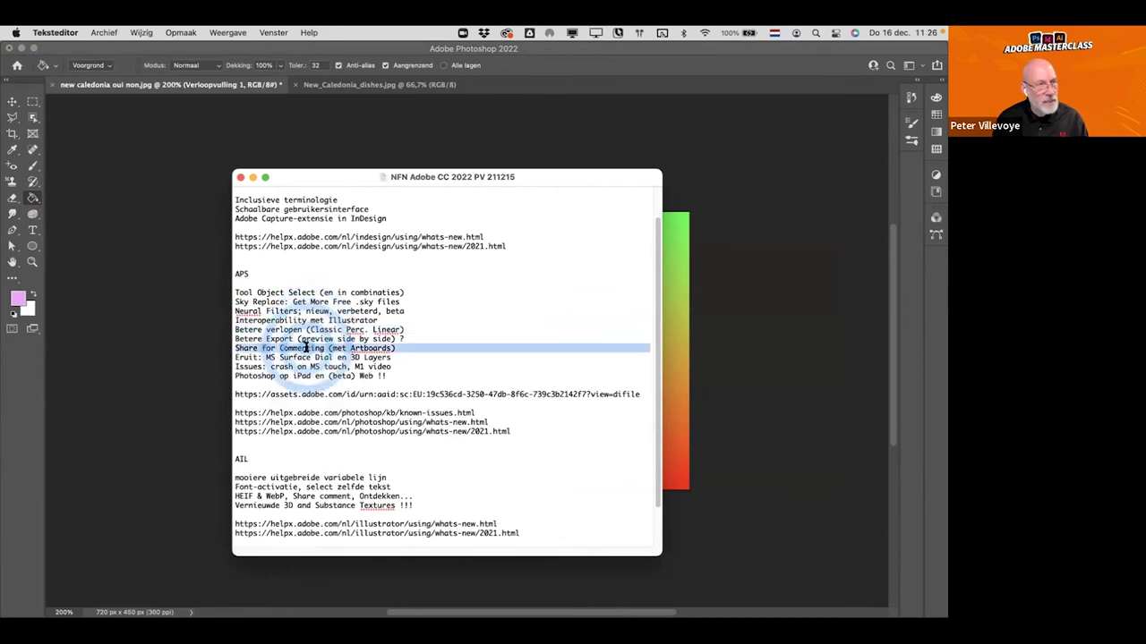
triple_click(307, 340)
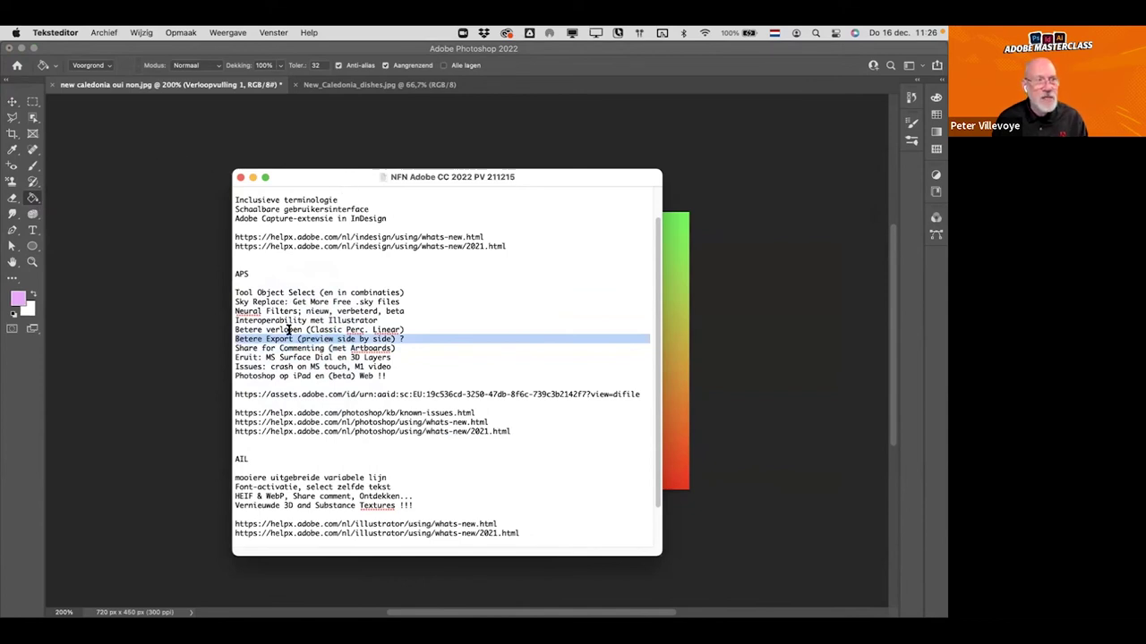
scroll(286, 328, up, 1)
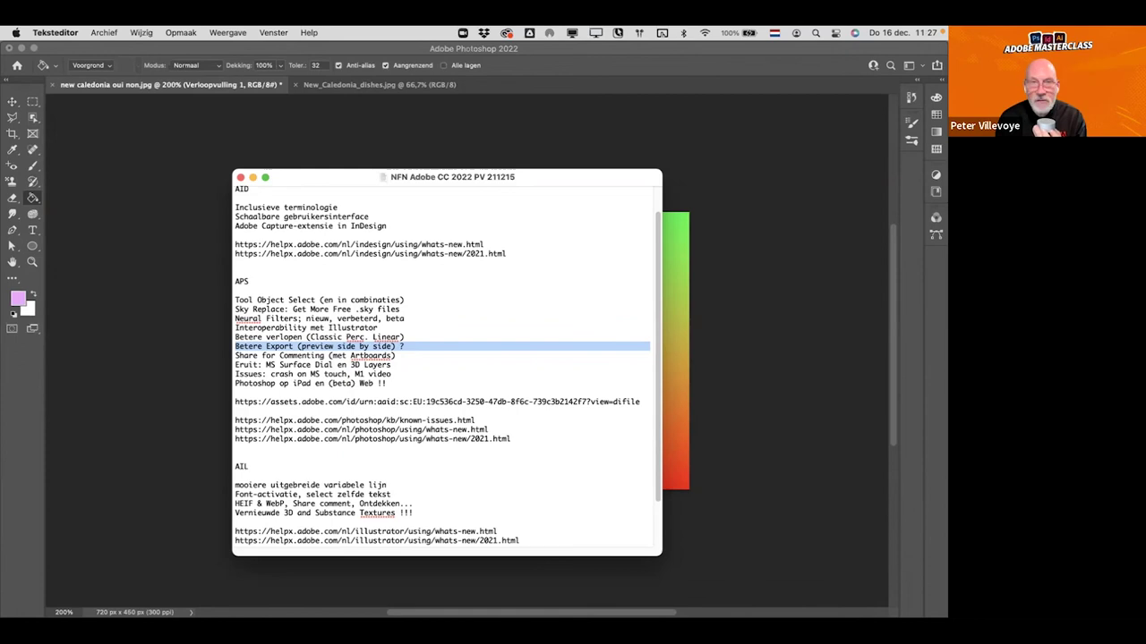
Slide the notes window off-screen and bring Photoshop back to the front.
drag(360, 176, 755, 177)
key(super+h)
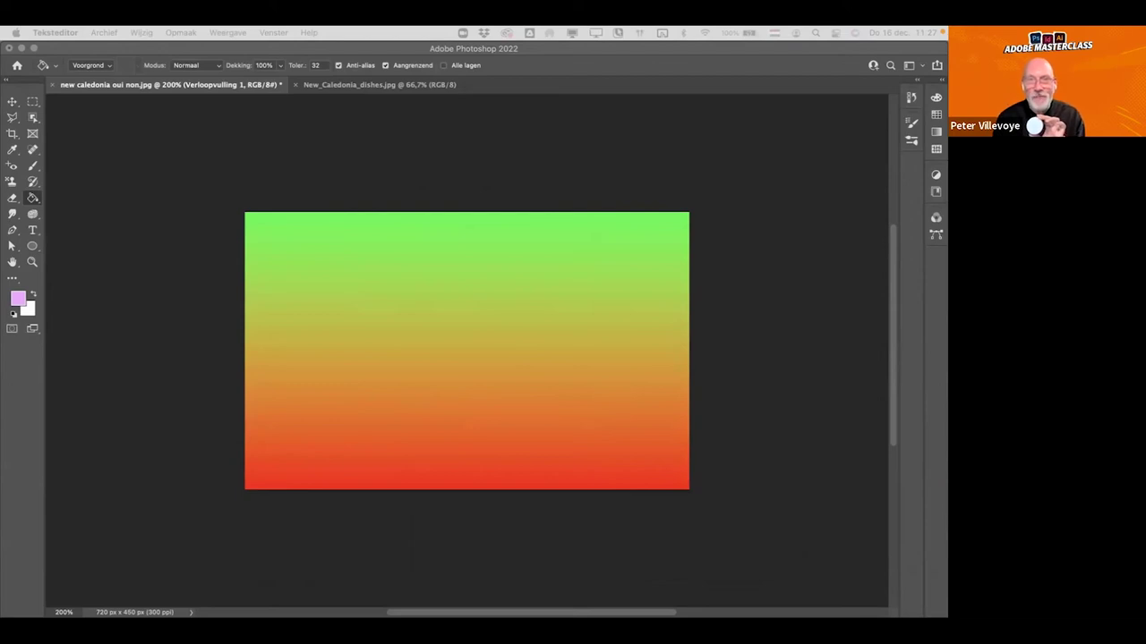
drag(948, 148, 693, 141)
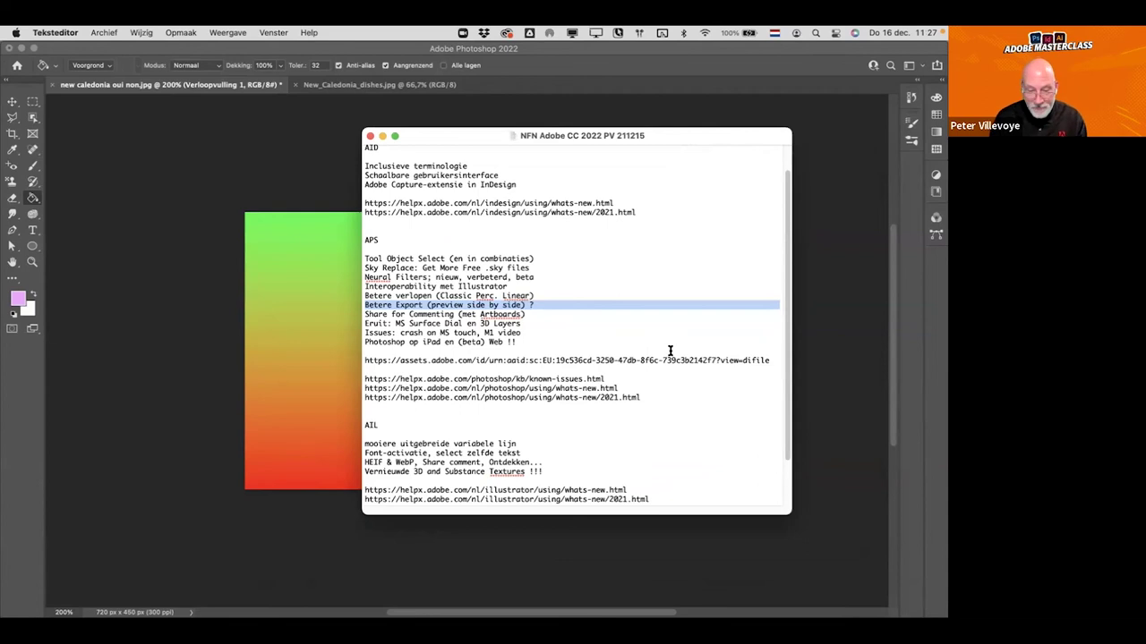
click(484, 136)
drag(568, 139, 949, 139)
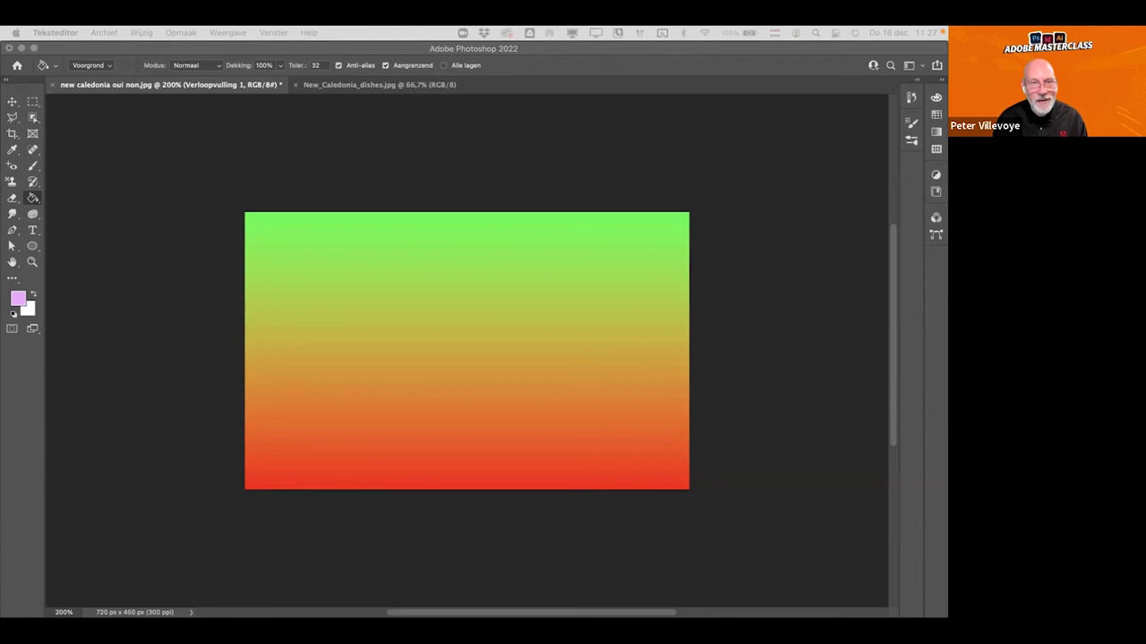
click(365, 50)
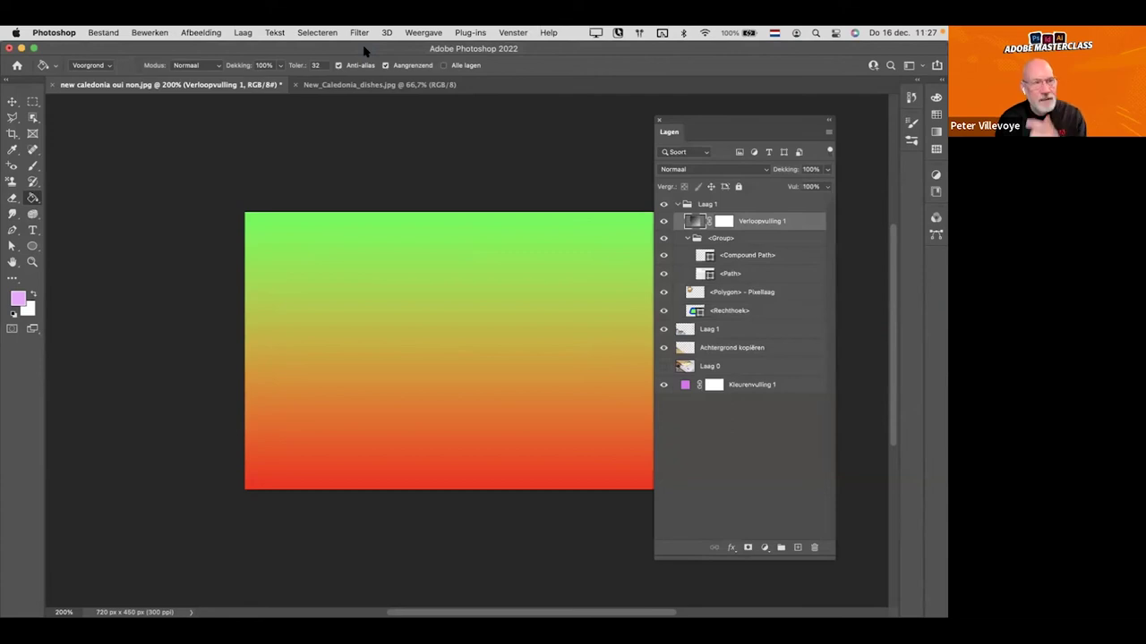
Browse the Venster panel list without choosing anything, then switch back to the TextEdit notes.
click(510, 34)
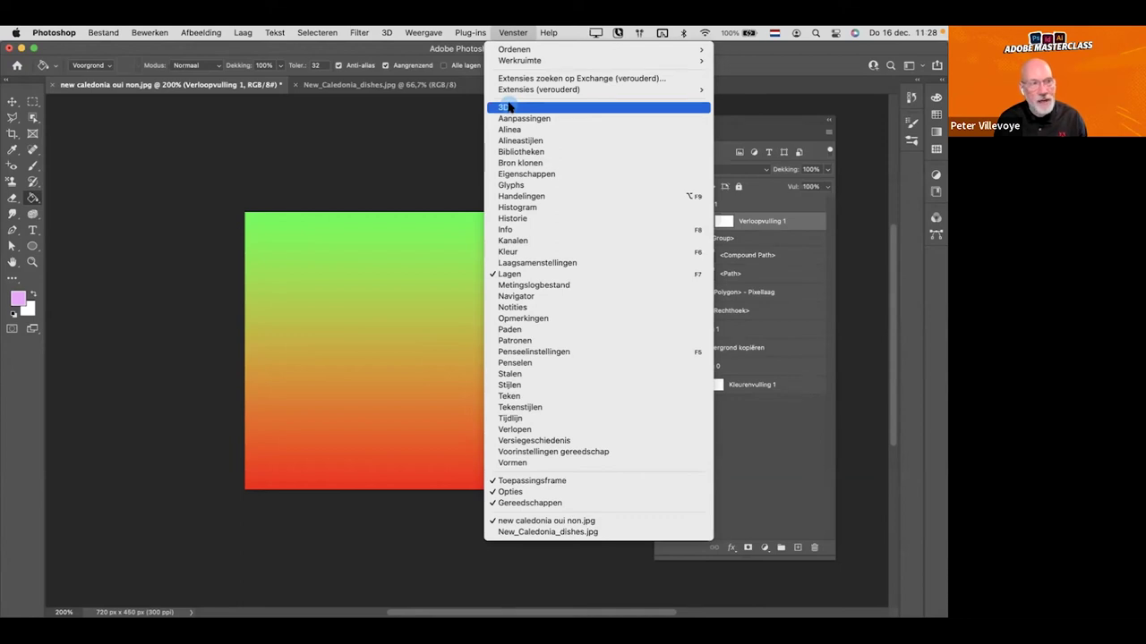
click(513, 32)
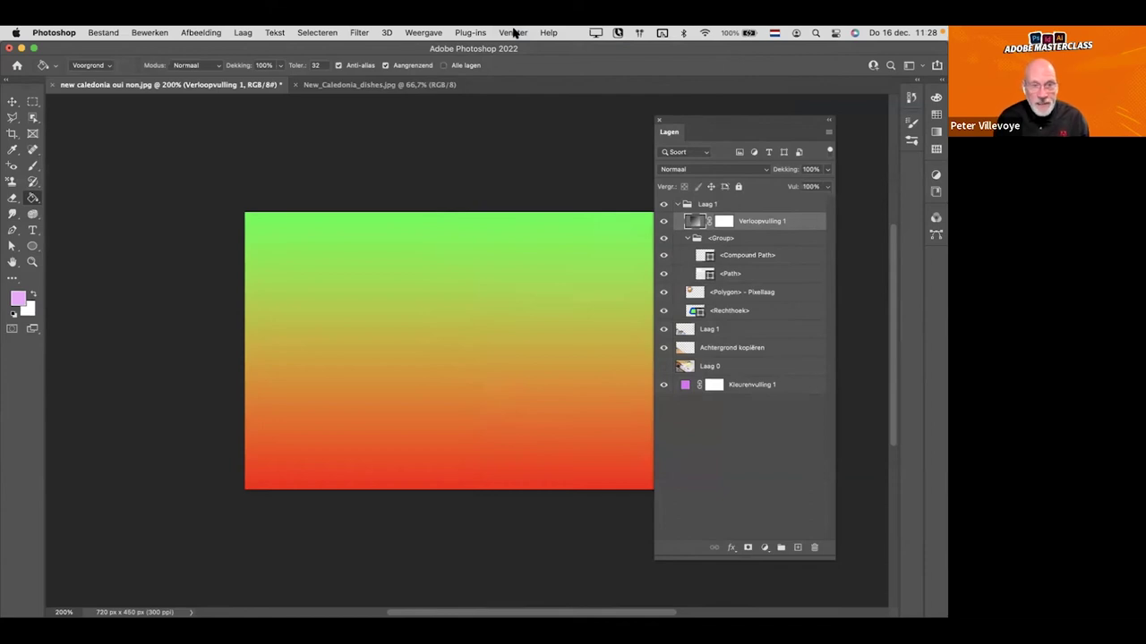
key(super+Tab)
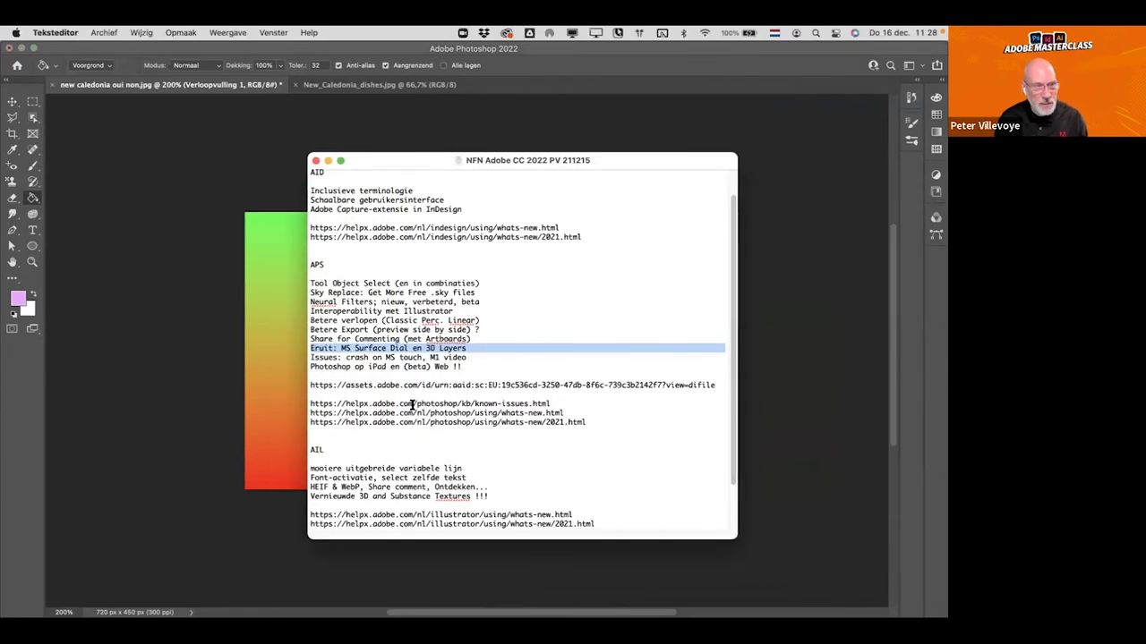
Copy and paste the known-issues link line, then move the notes aside and reactivate Photoshop.
triple_click(412, 404)
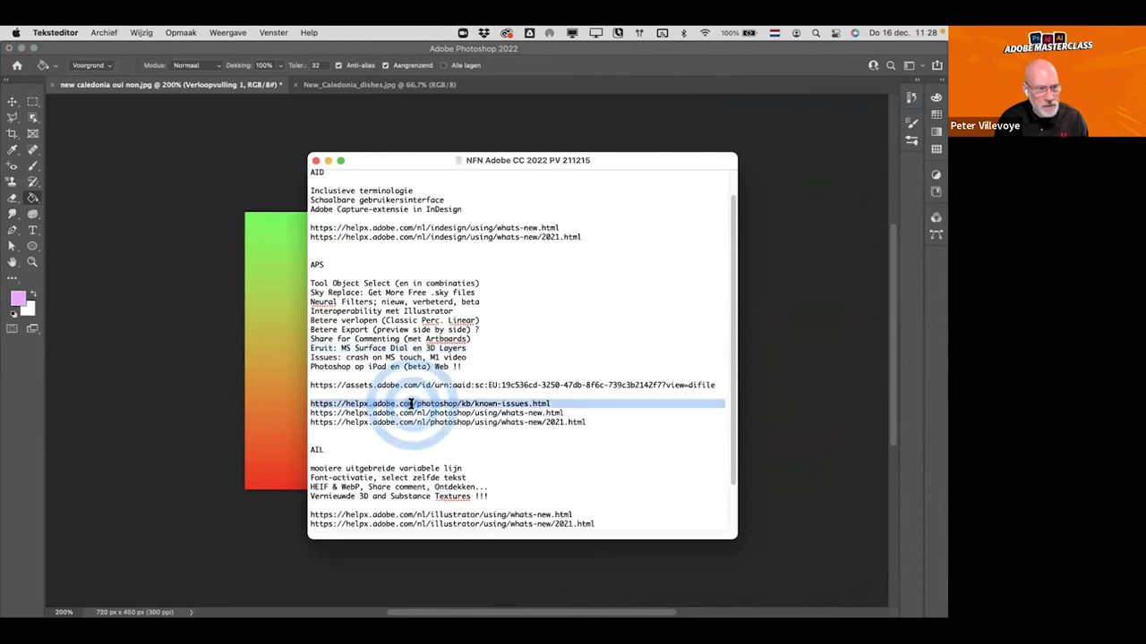
key(super)
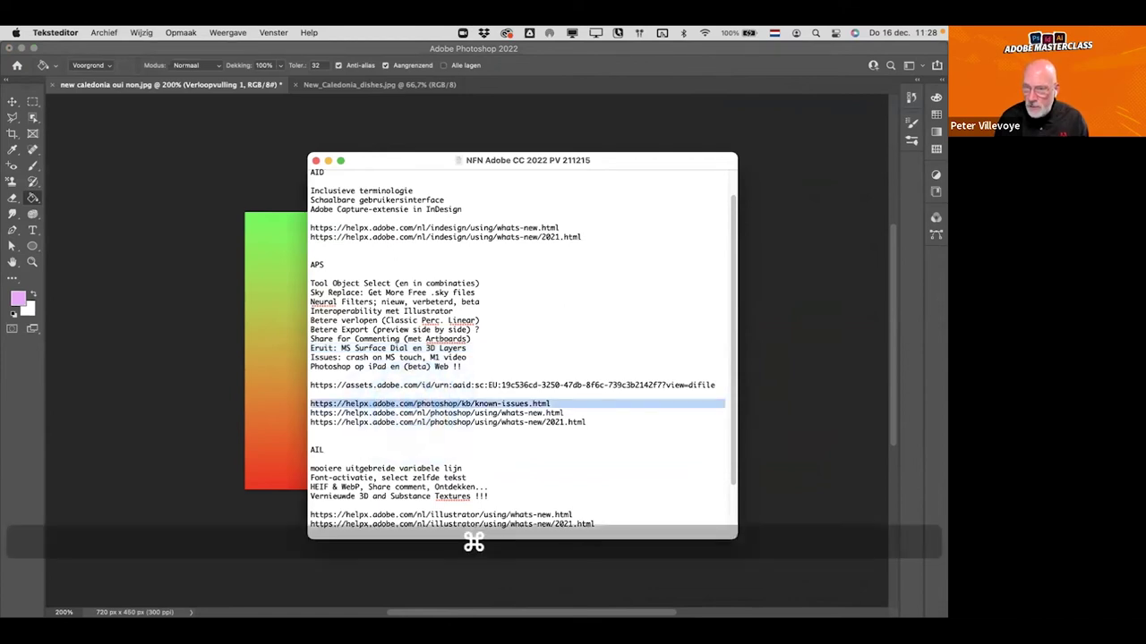
key(Return)
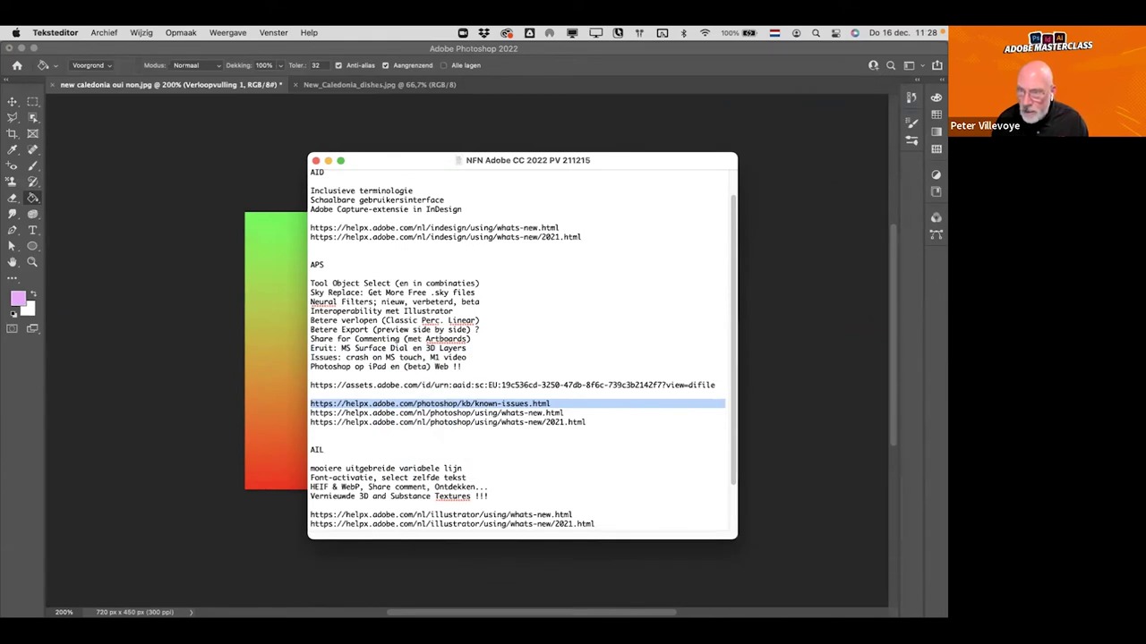
key(super+v)
key(Return)
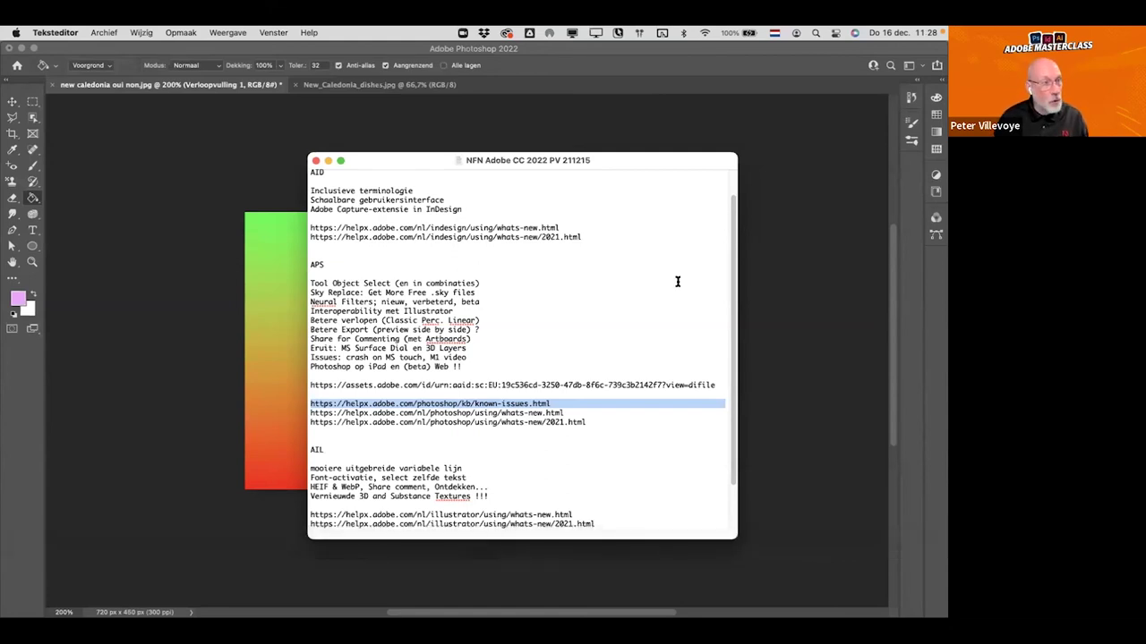
drag(412, 170, 1109, 174)
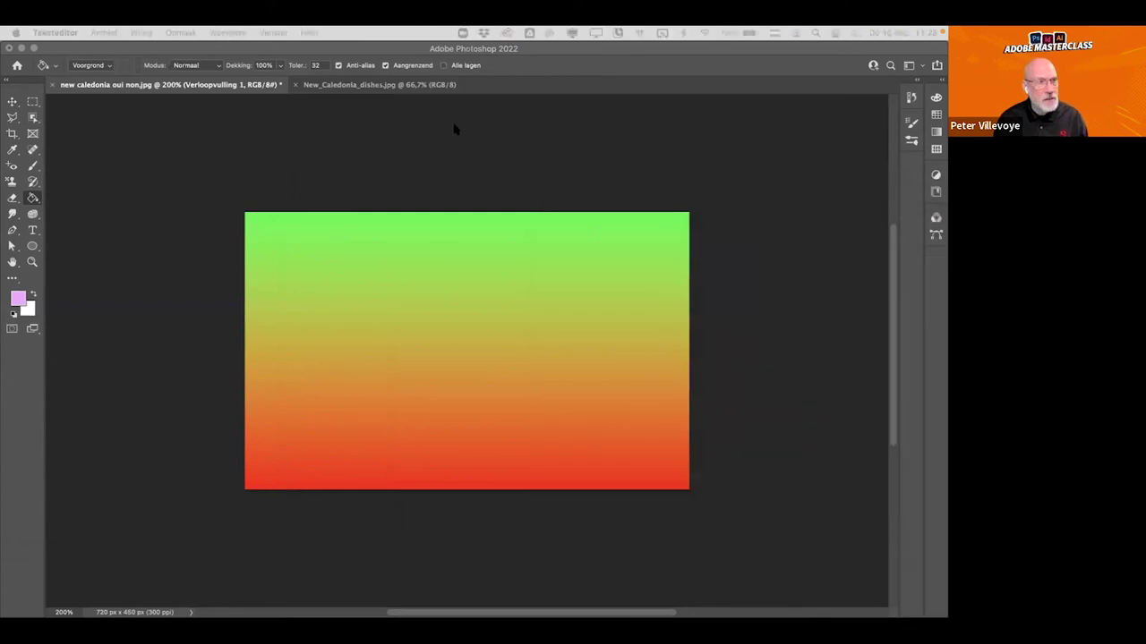
click(405, 143)
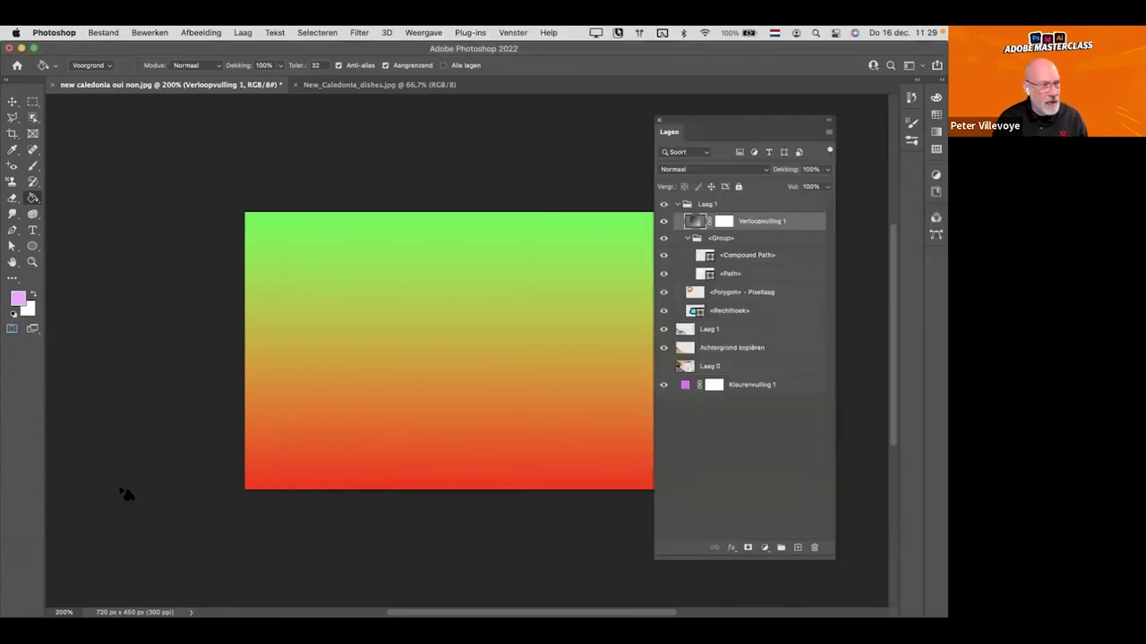
Open the Tijdlijn panel from Venster and check the Videotijdlijn maken options without creating one.
click(501, 33)
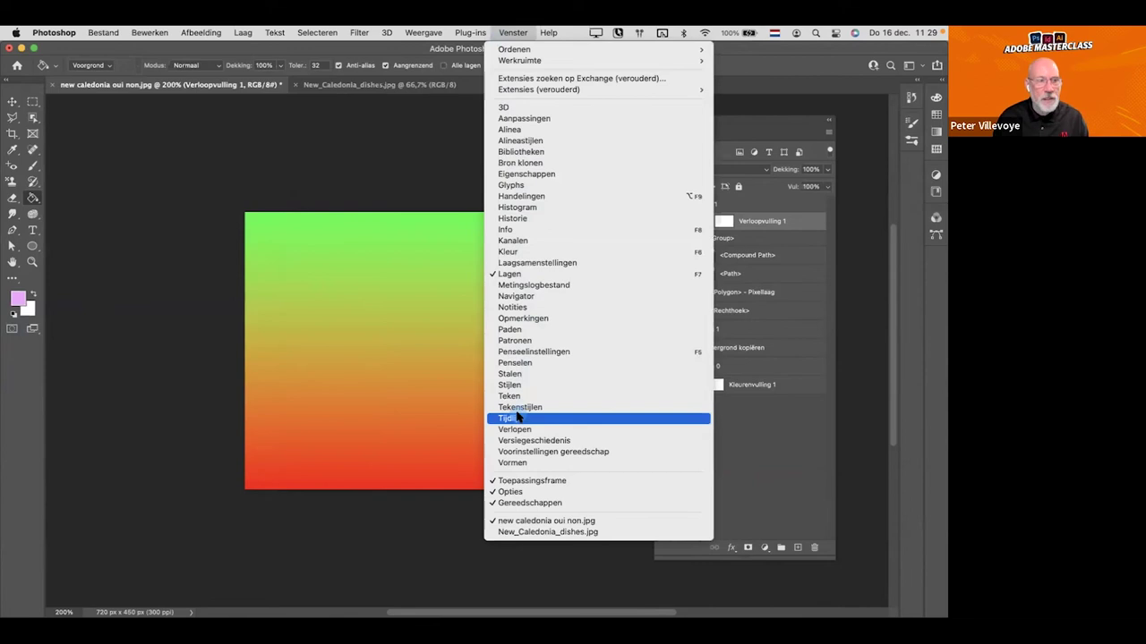
click(517, 418)
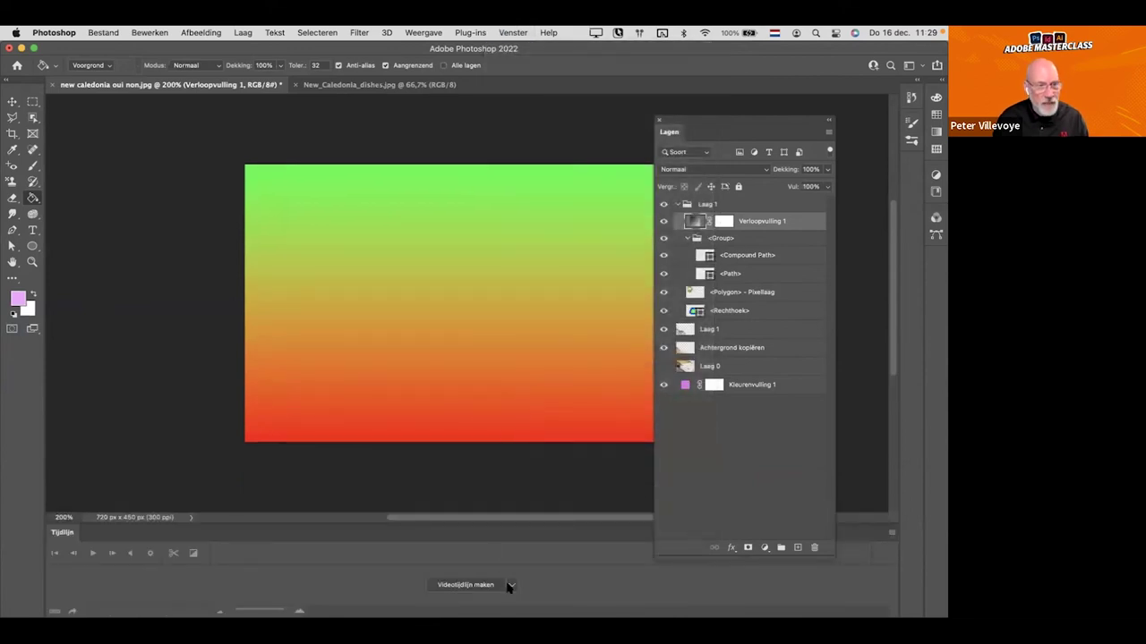
click(508, 585)
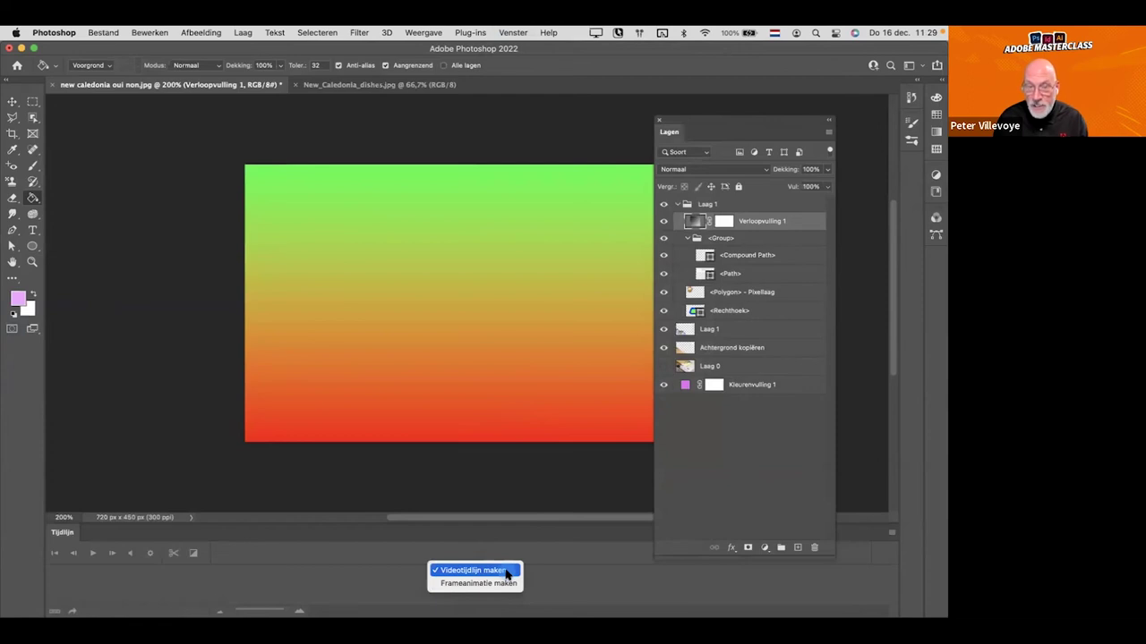
click(511, 483)
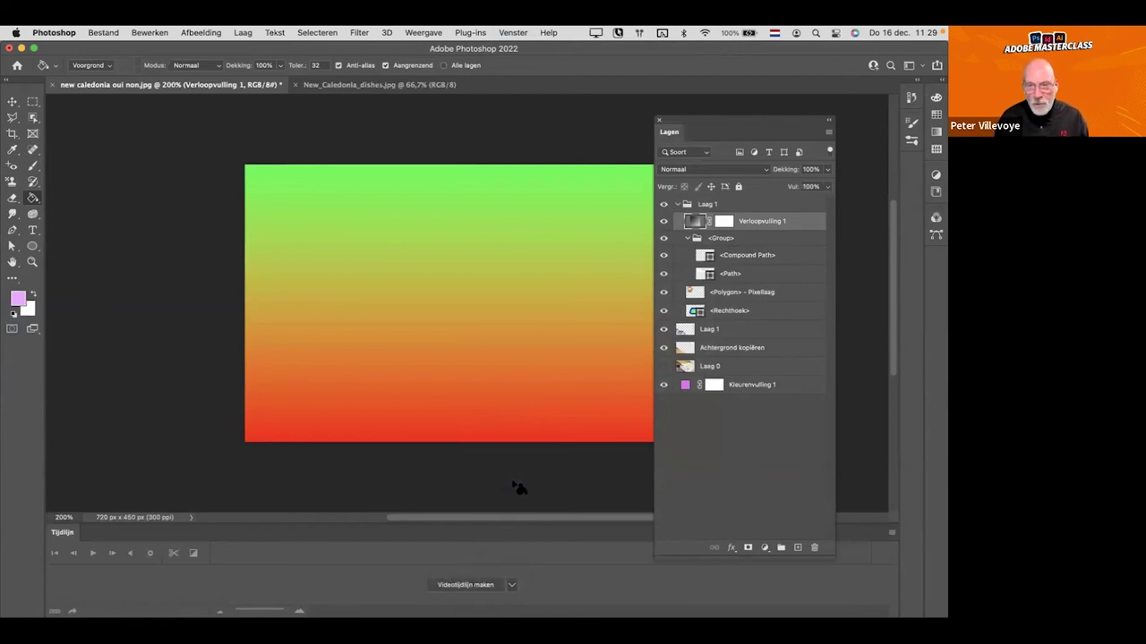
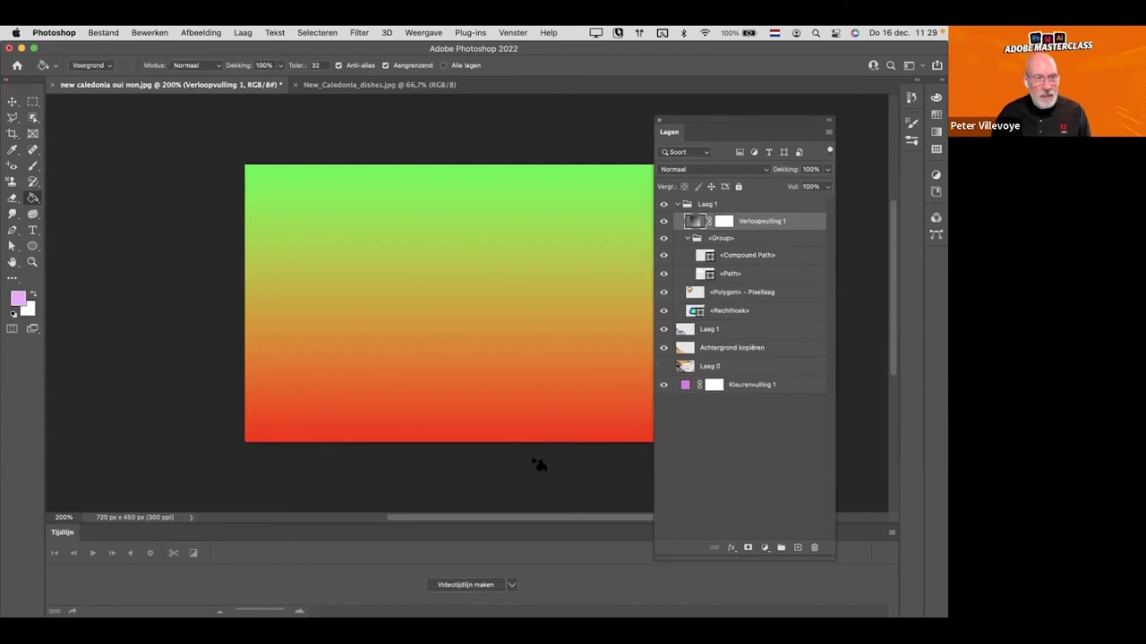
Switch from Photoshop to Illustrator, where the POWWW.ai starburst artwork is open.
click(478, 87)
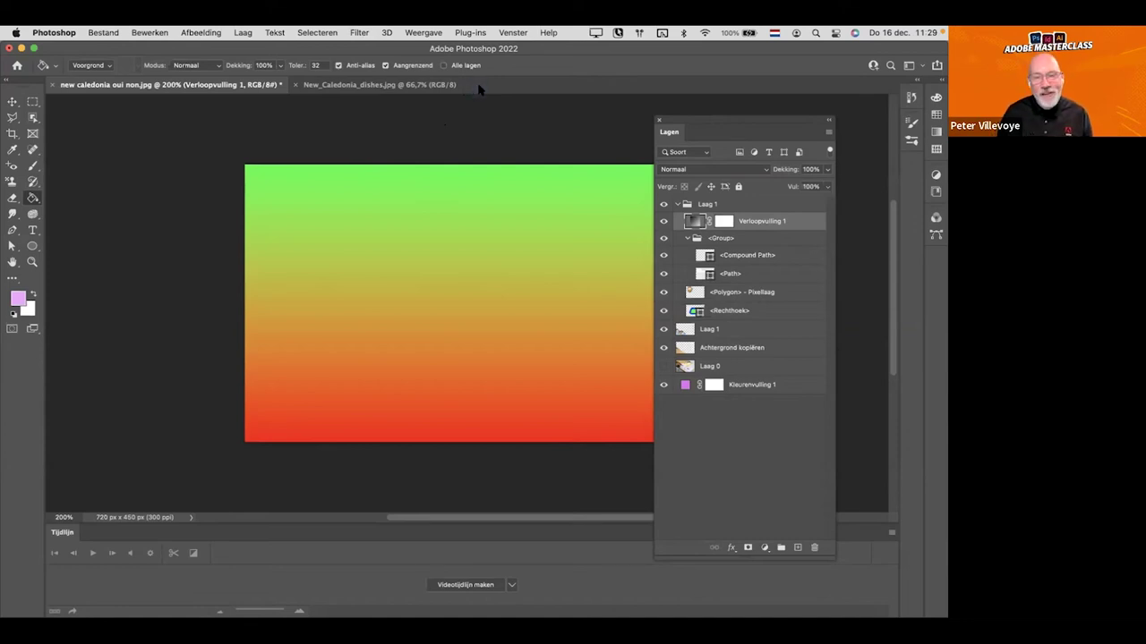
key(super)
key(super+Tab)
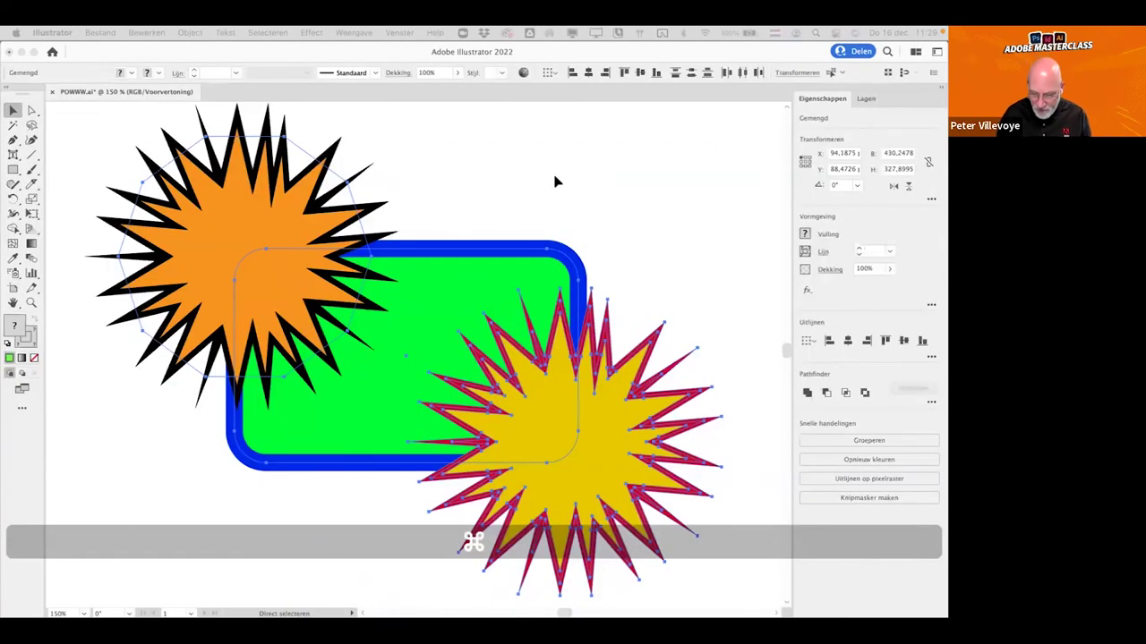
Fit the artboard in view and close the starburst document without saving.
key(super+0)
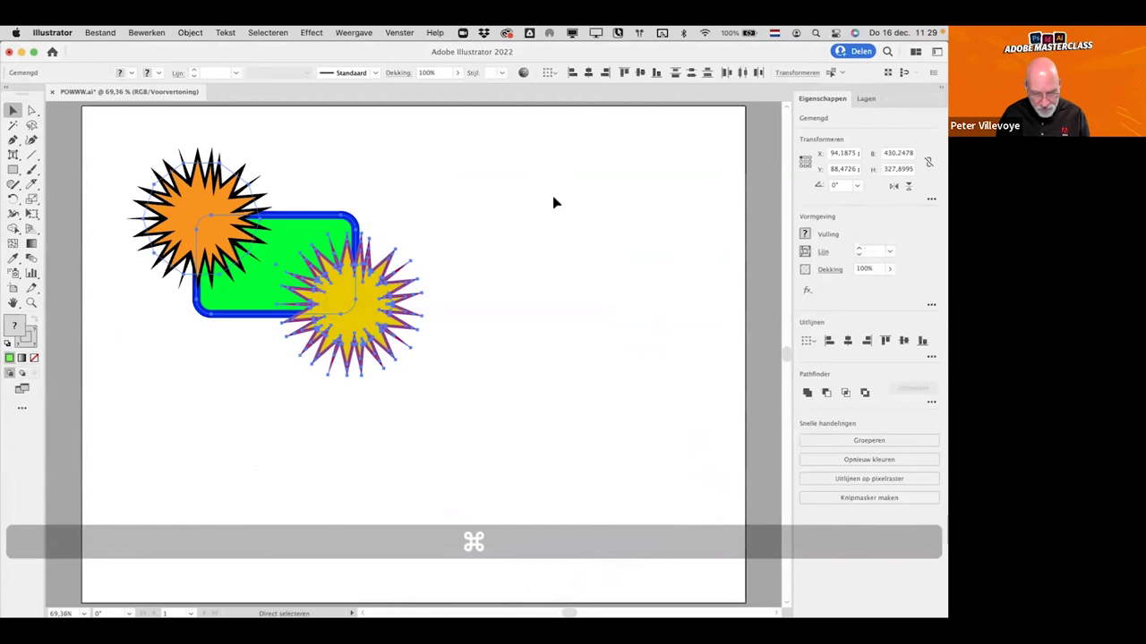
key(super+w)
click(479, 362)
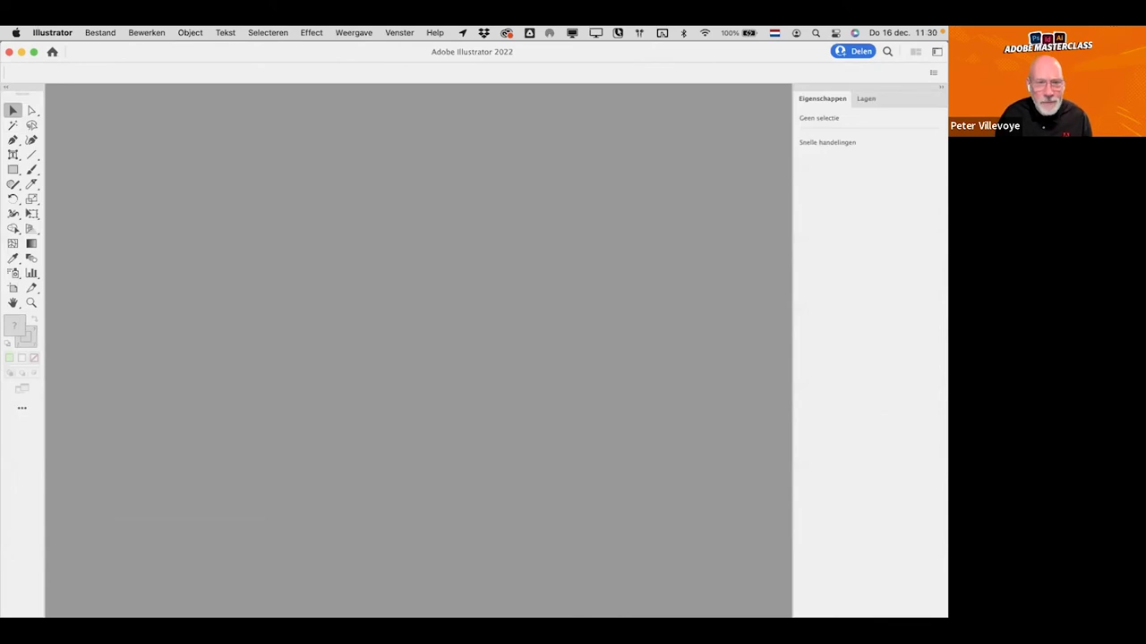
Check the presenter's notes in TextEdit, then return to Illustrator.
key(super+Tab)
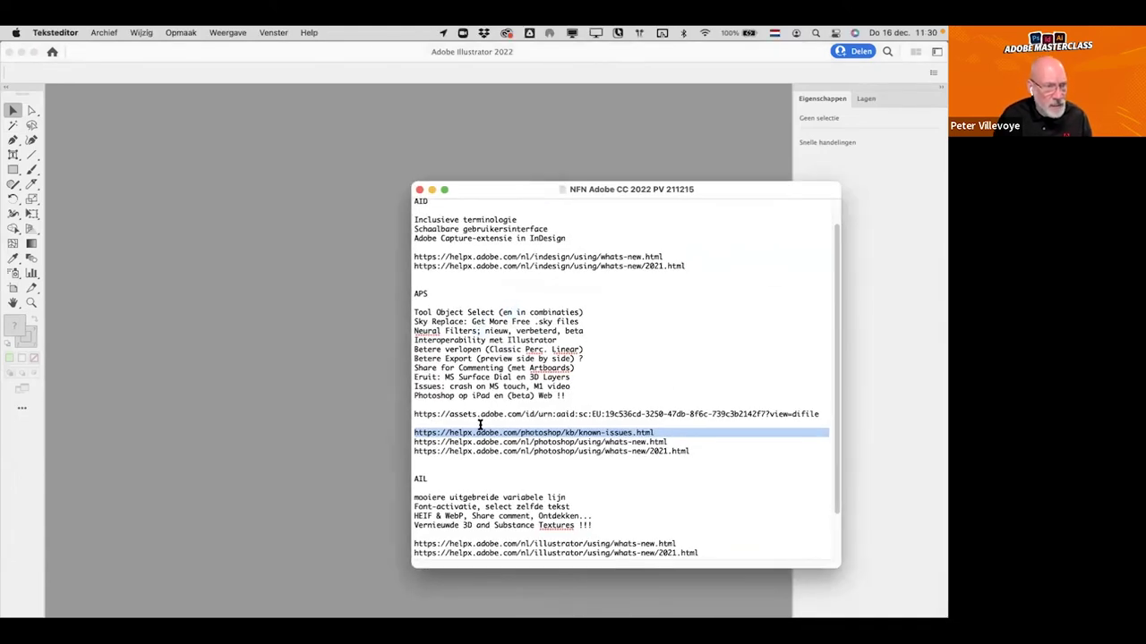
drag(490, 189, 892, 279)
key(super+Tab)
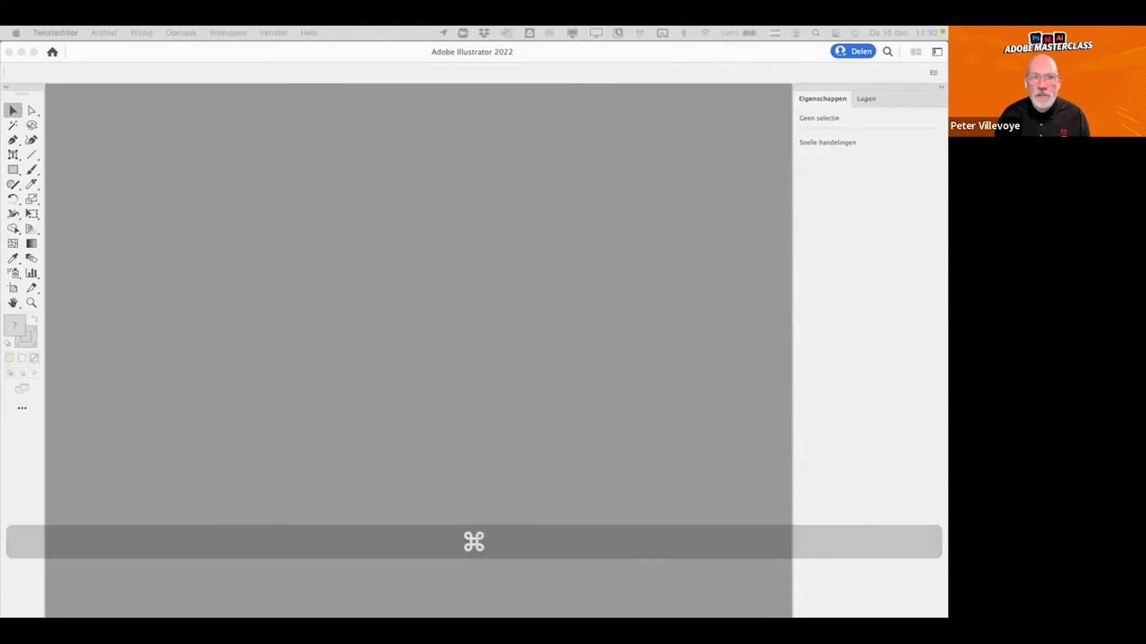
click(571, 313)
Create a new document from the Web 1600 x 900 px preset.
key(super+n)
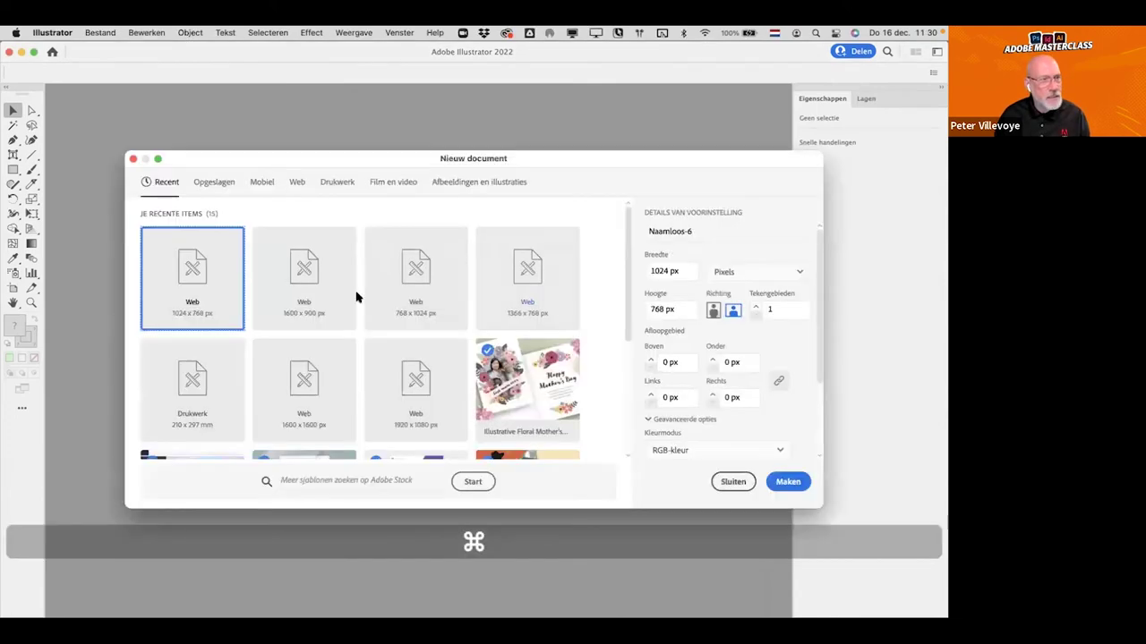
click(302, 291)
click(788, 480)
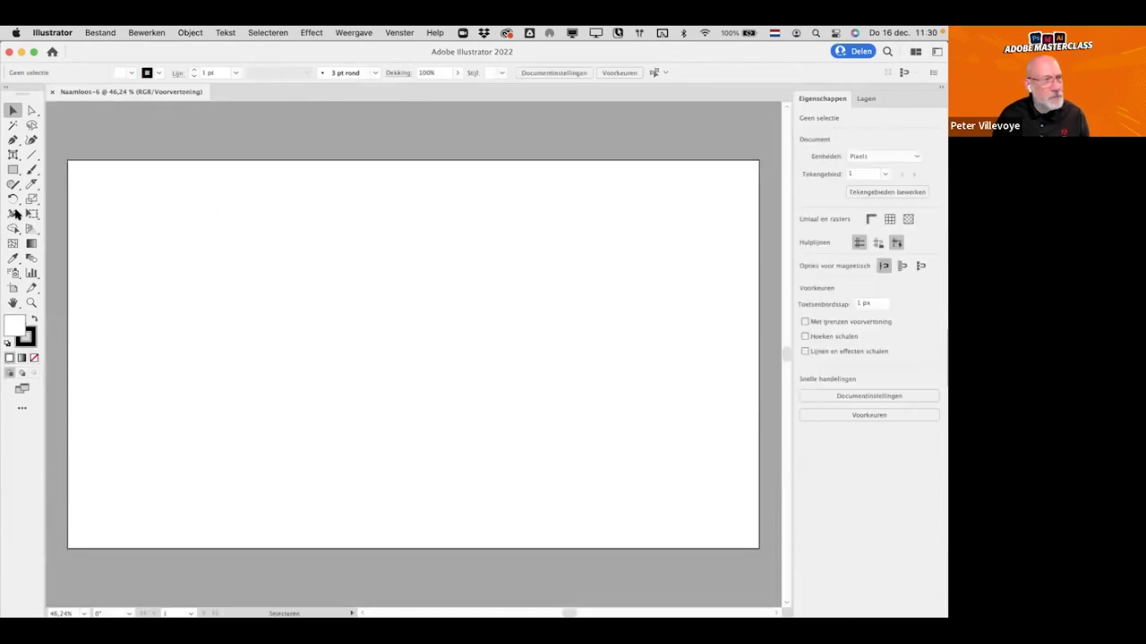
Draw a three-anchor S-shaped curve with the Pen tool.
click(12, 141)
drag(224, 368, 259, 327)
drag(371, 348, 441, 400)
drag(507, 339, 523, 316)
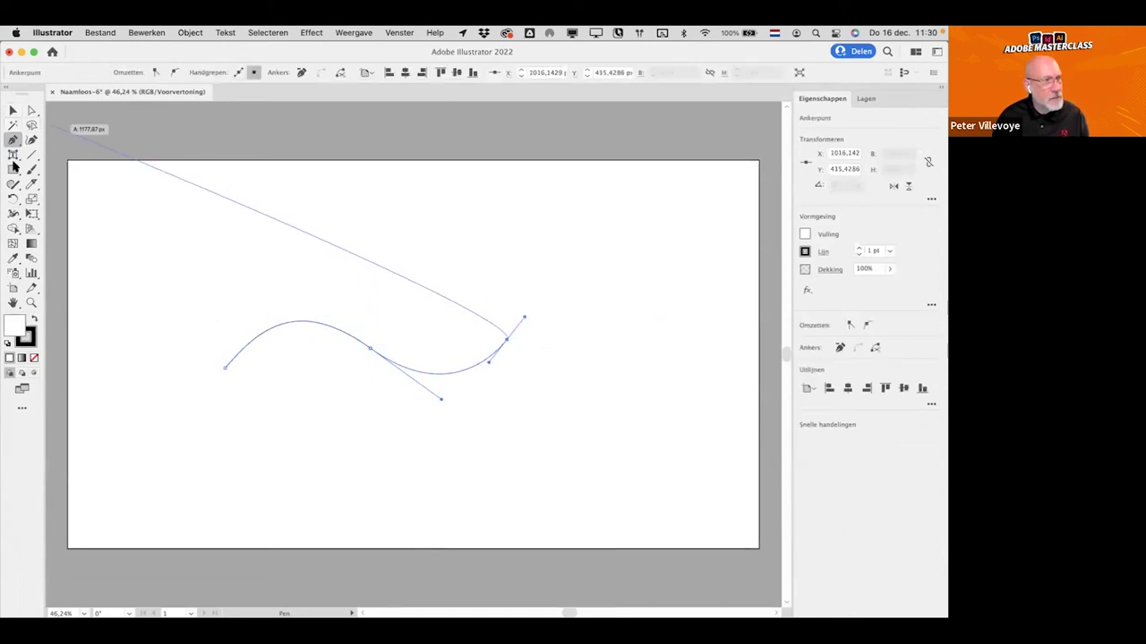
Widen the curve's right end with the Width tool and give the stroke round caps.
click(12, 216)
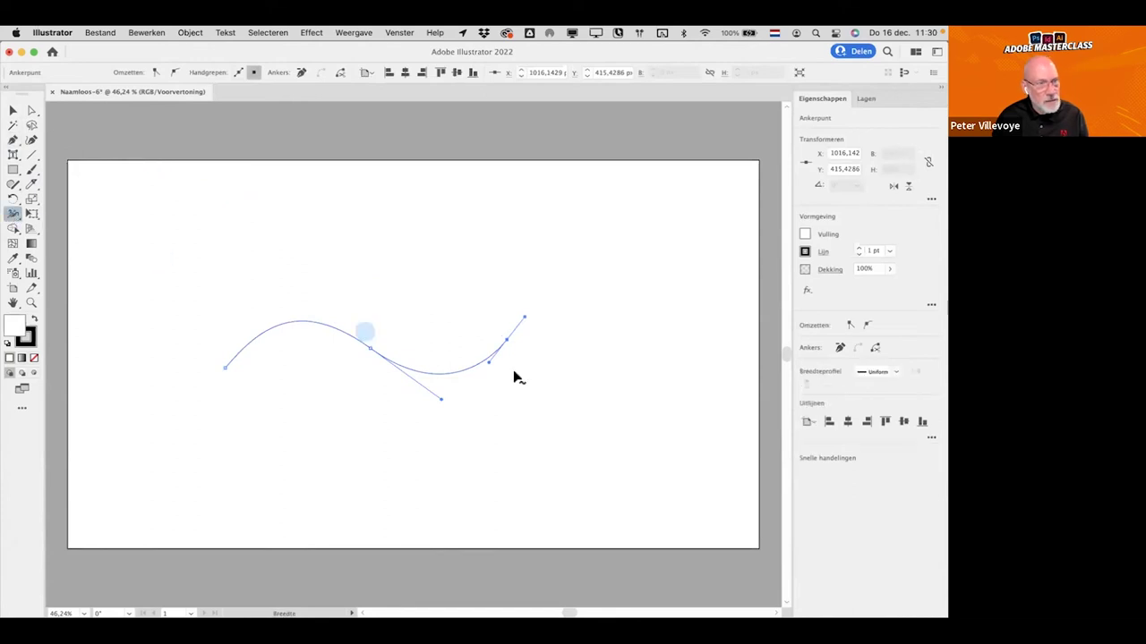
mouse_move(502, 353)
mouse_down()
mouse_move(519, 368)
mouse_move(515, 356)
mouse_up()
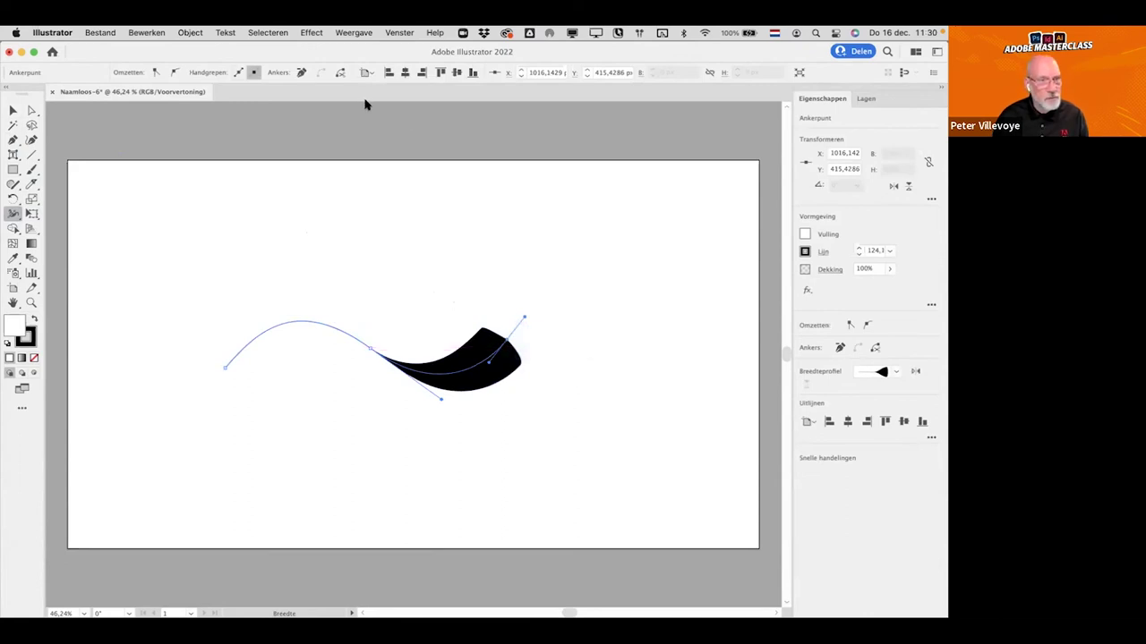
click(824, 255)
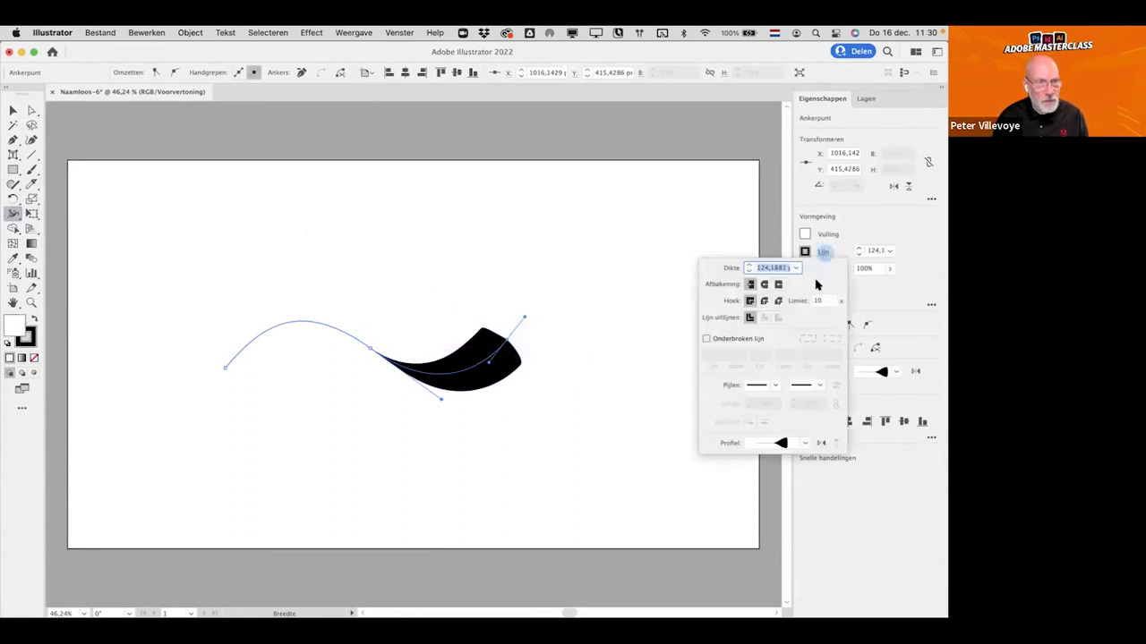
click(764, 284)
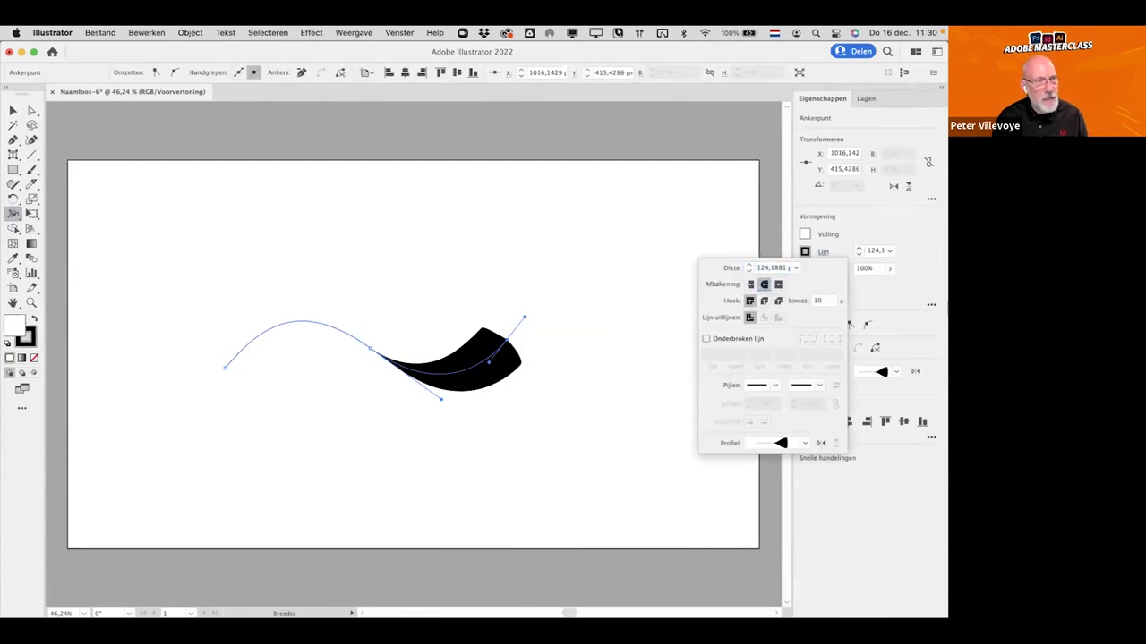
click(361, 343)
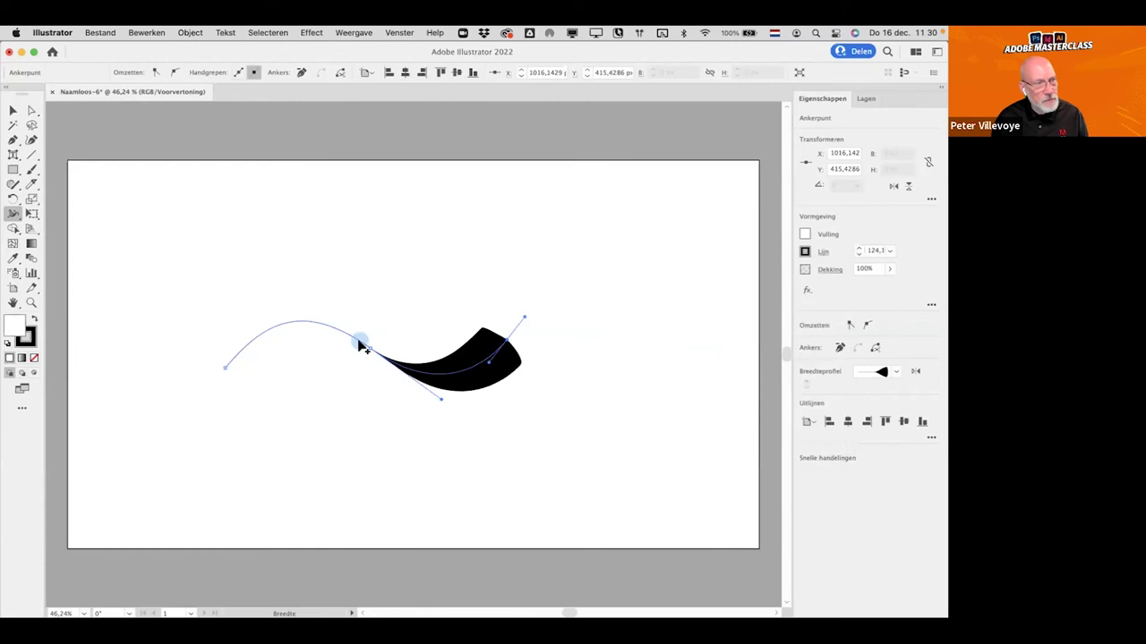
Widen the left part of the curve, then reselect the wave path.
drag(301, 322, 304, 332)
click(354, 470)
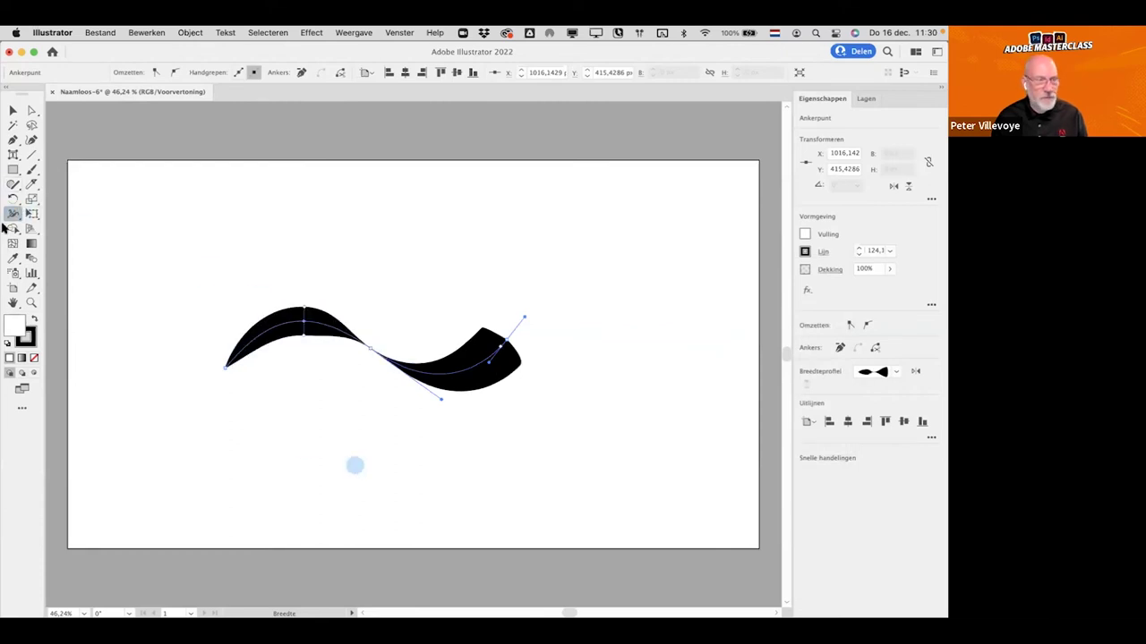
click(11, 110)
click(415, 237)
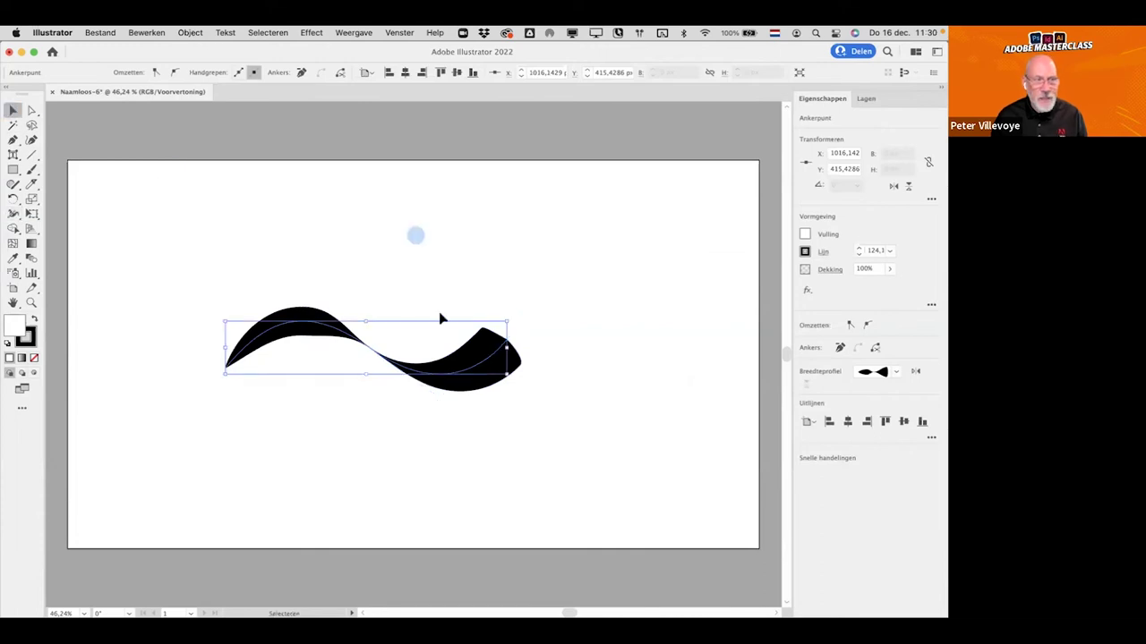
click(460, 367)
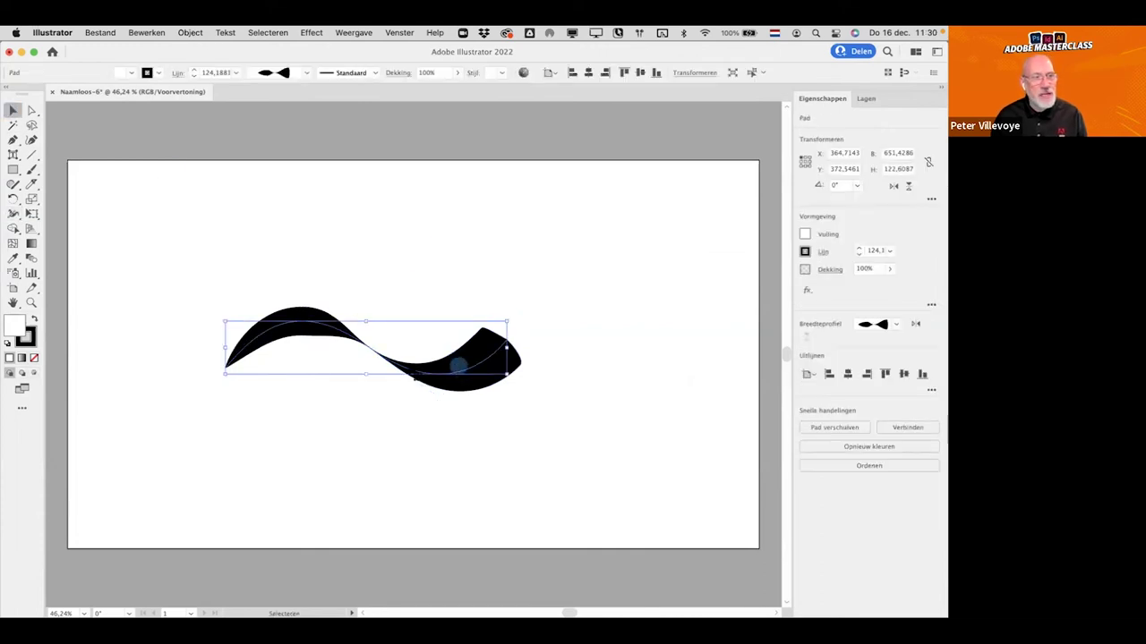
Expand the wave's appearance into a filled outline and inspect its anchor points.
click(193, 33)
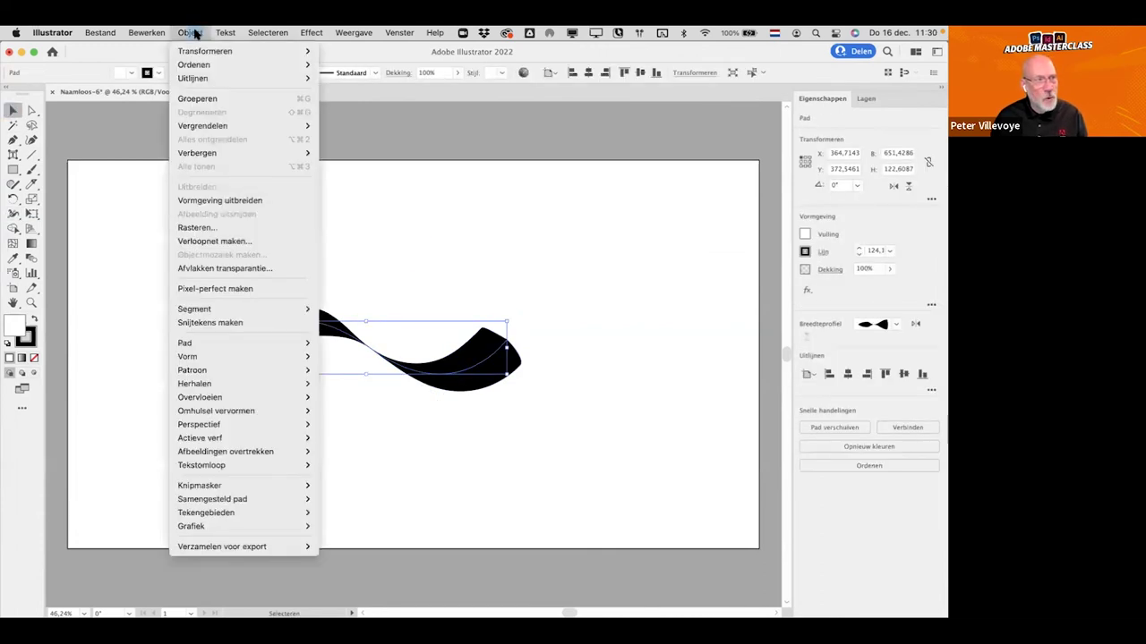
click(202, 204)
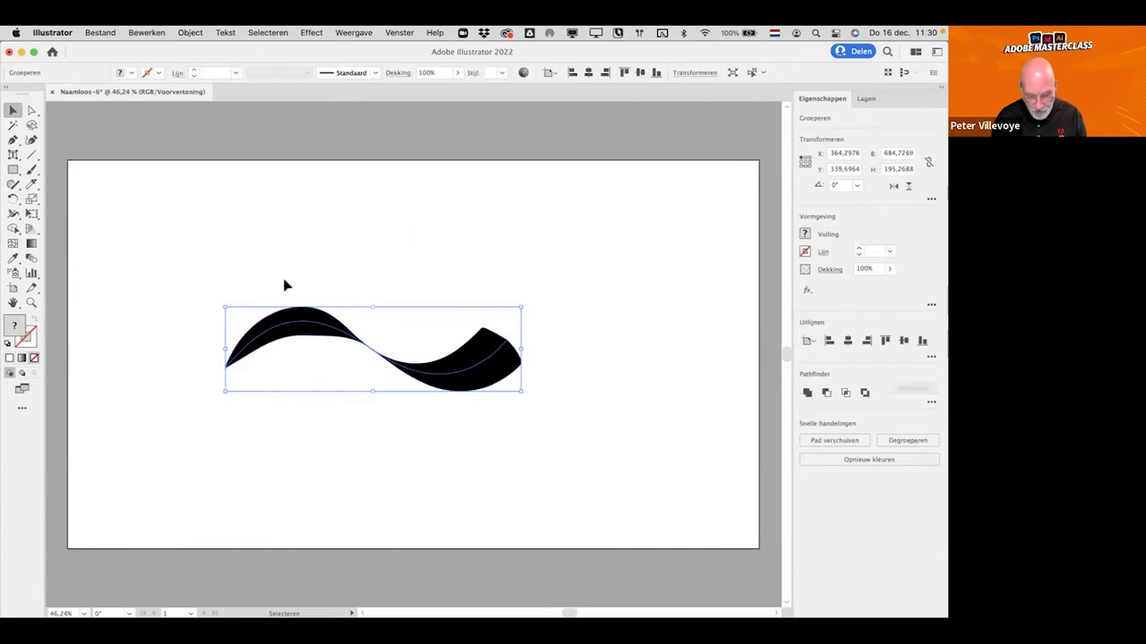
key(a)
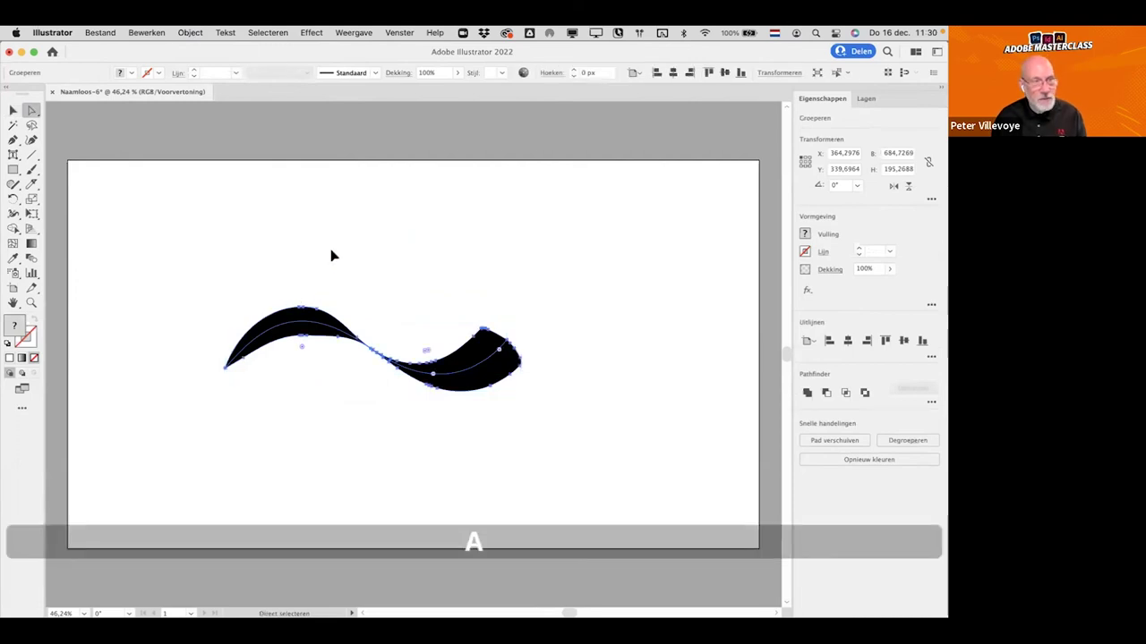
click(399, 301)
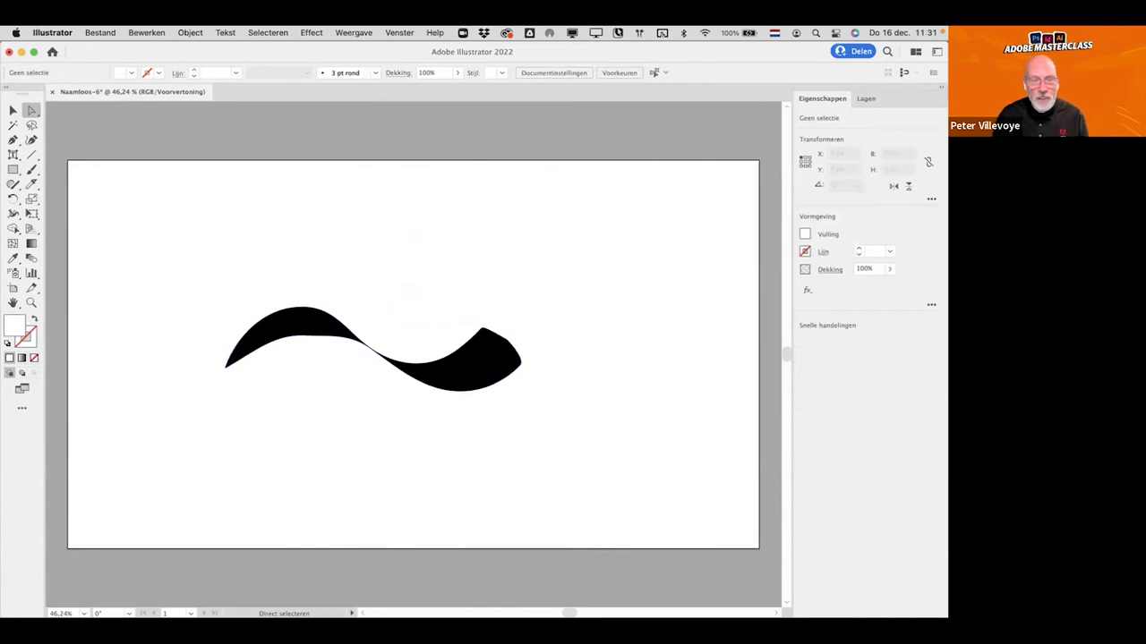
Check the 'select zelfde tekst' note in the presenter's notes, then return to Illustrator.
key(super+Tab)
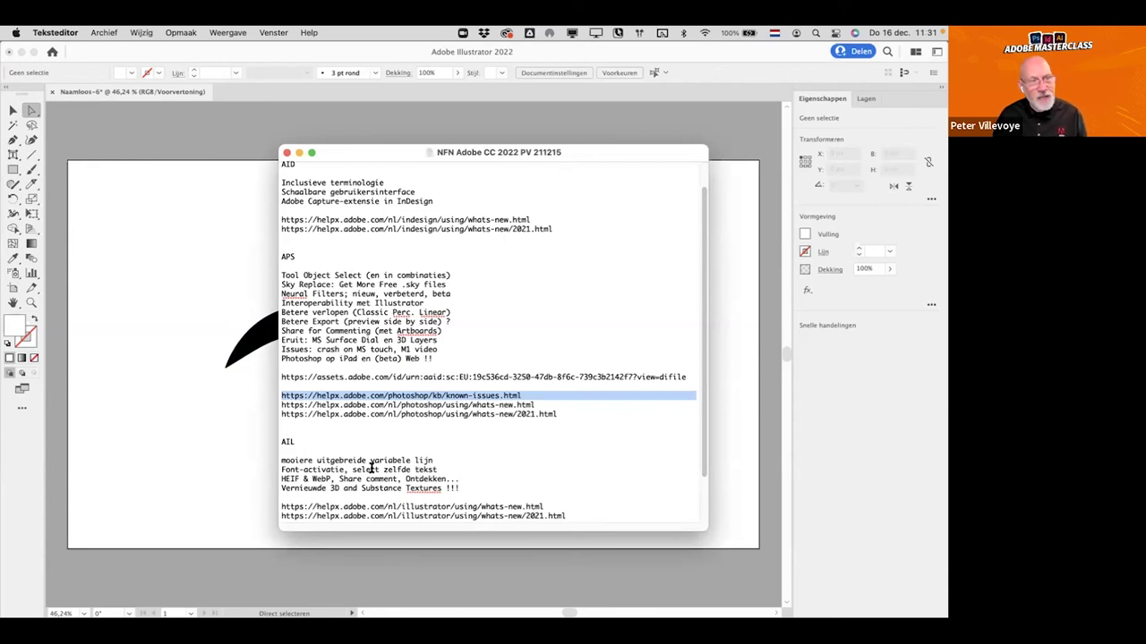
drag(373, 469, 418, 469)
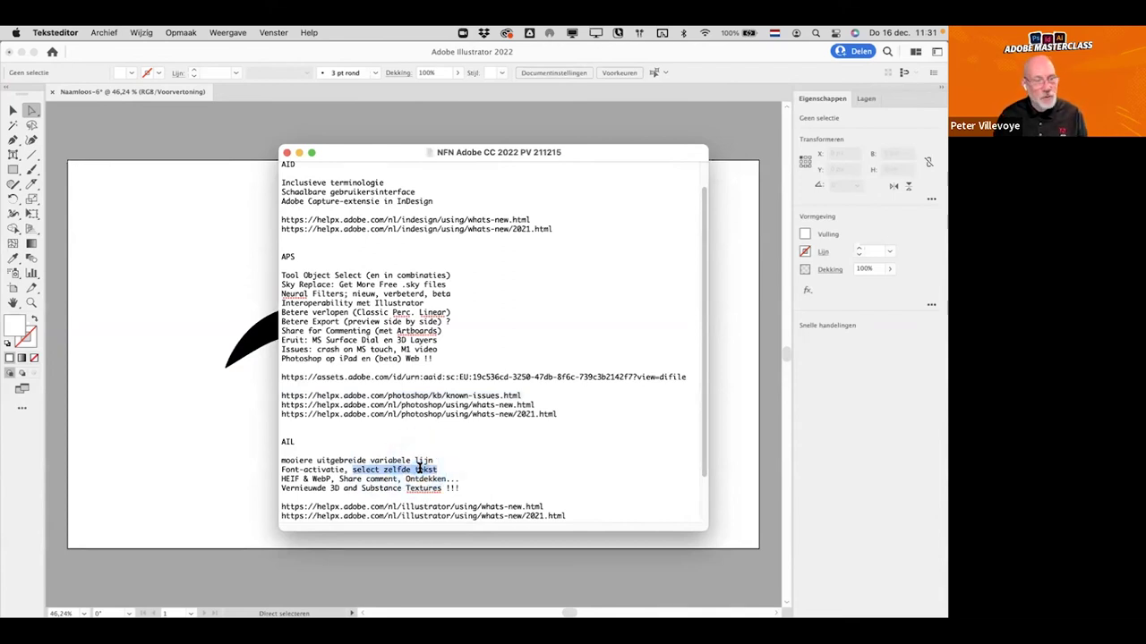
drag(377, 157, 1144, 233)
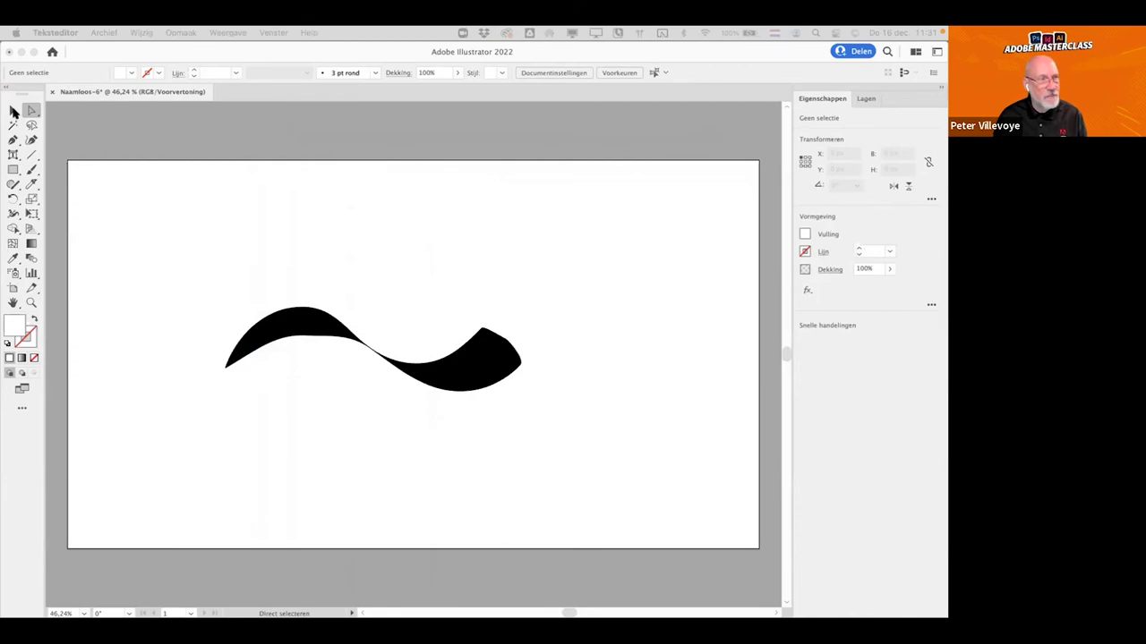
click(199, 240)
Delete the black wave shape and reveal the desktop.
click(328, 329)
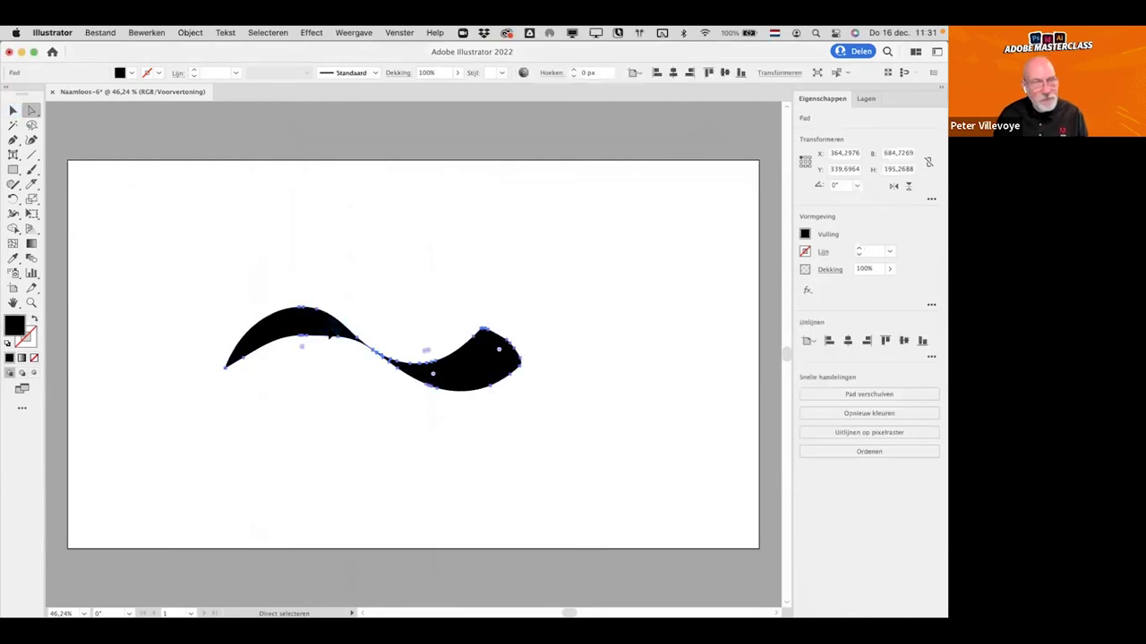
key(BackSpace)
key(F1)
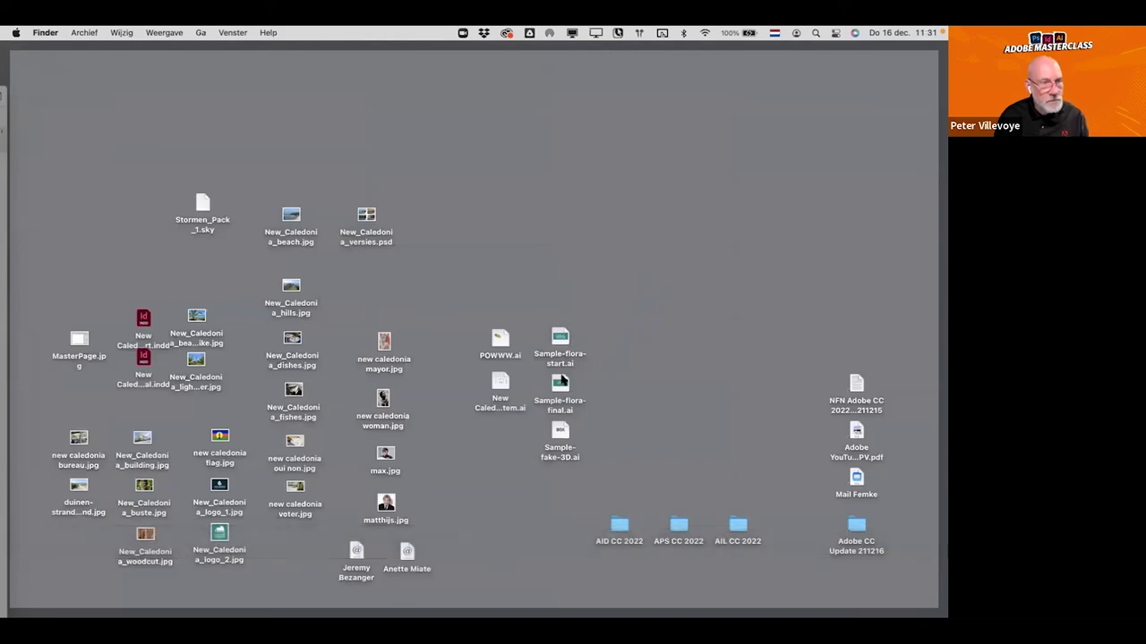
Open Sample-flora-start.ai at 100% and pan the Flora lettering into view.
double_click(562, 342)
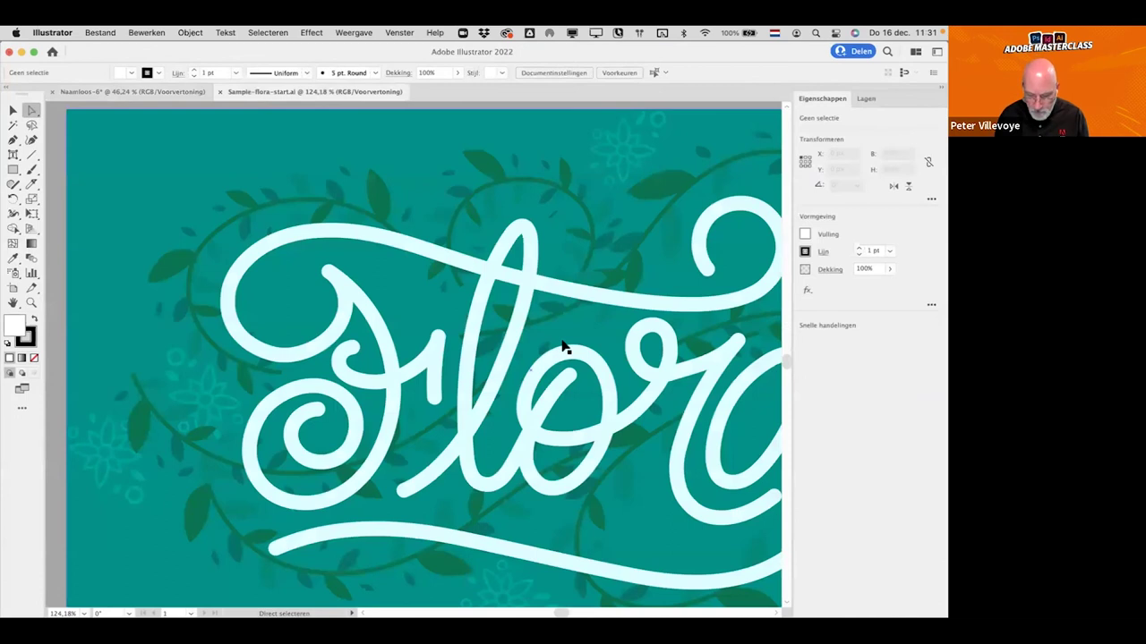
key(super+minus)
key(space)
drag(562, 342, 448, 310)
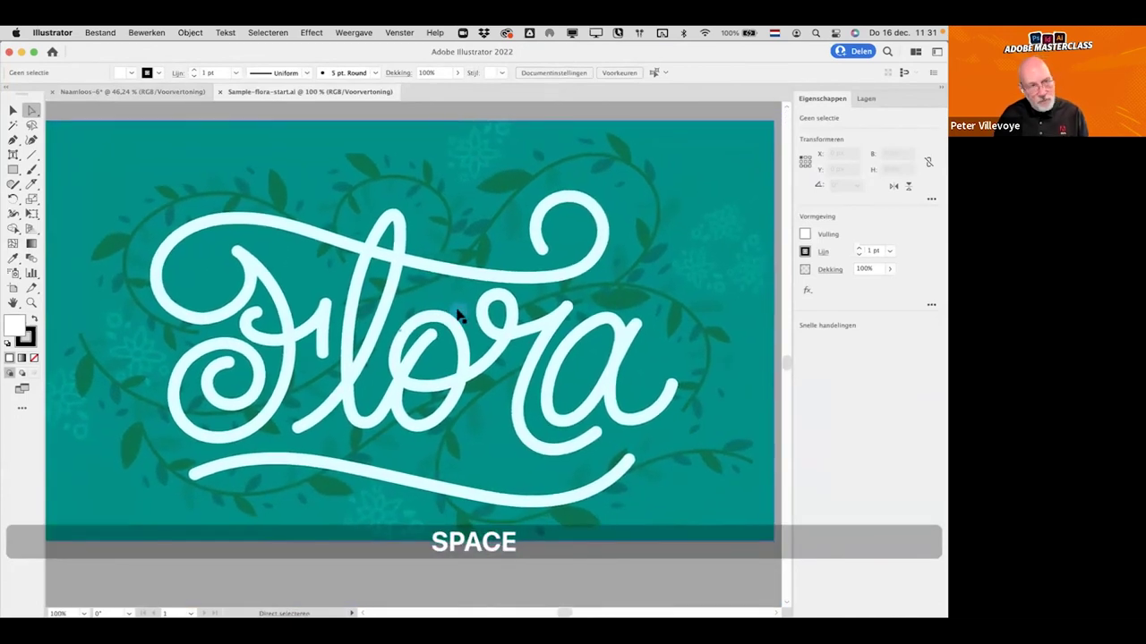
Select the Flora lettering path, check it in outline view, and return to the Selection tool.
click(452, 325)
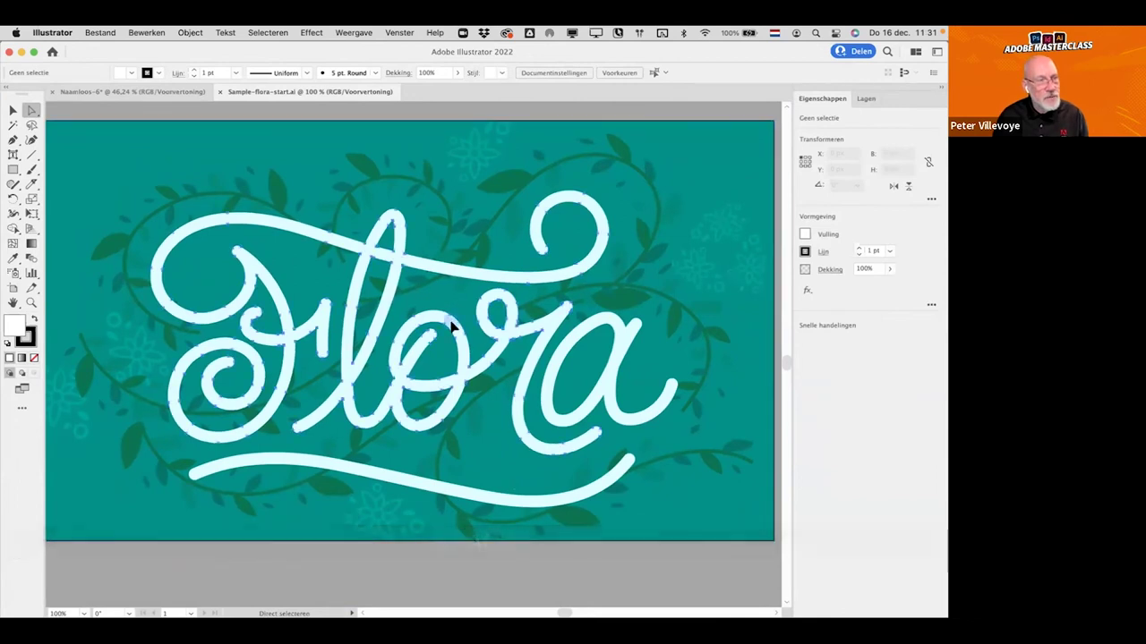
key(shift)
shift+click(542, 402)
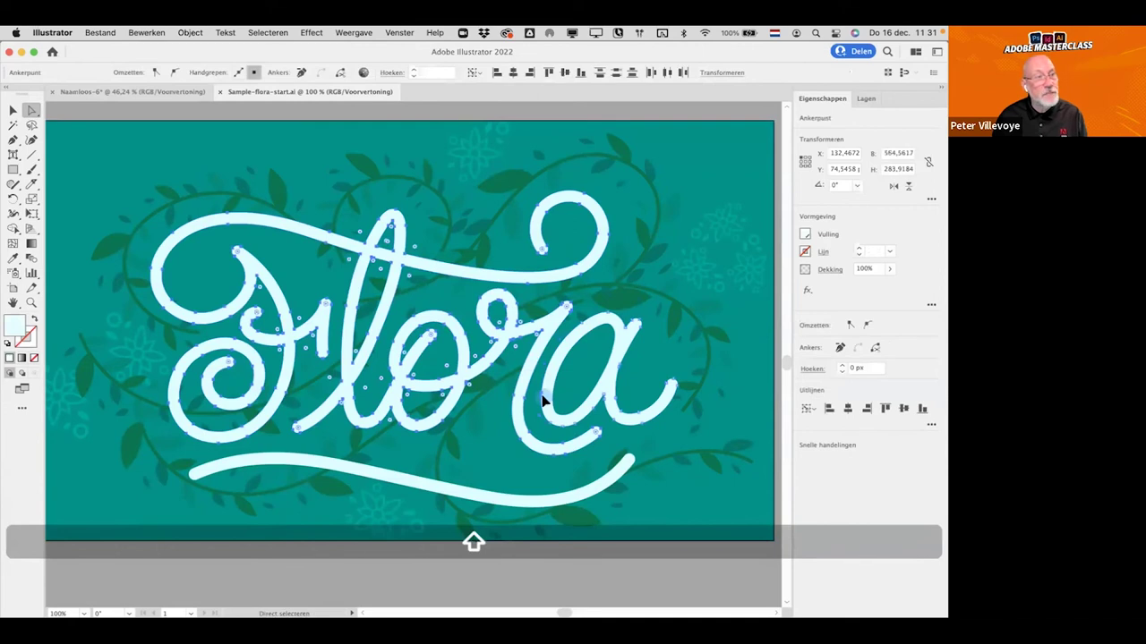
key(super+y)
key(super+y)
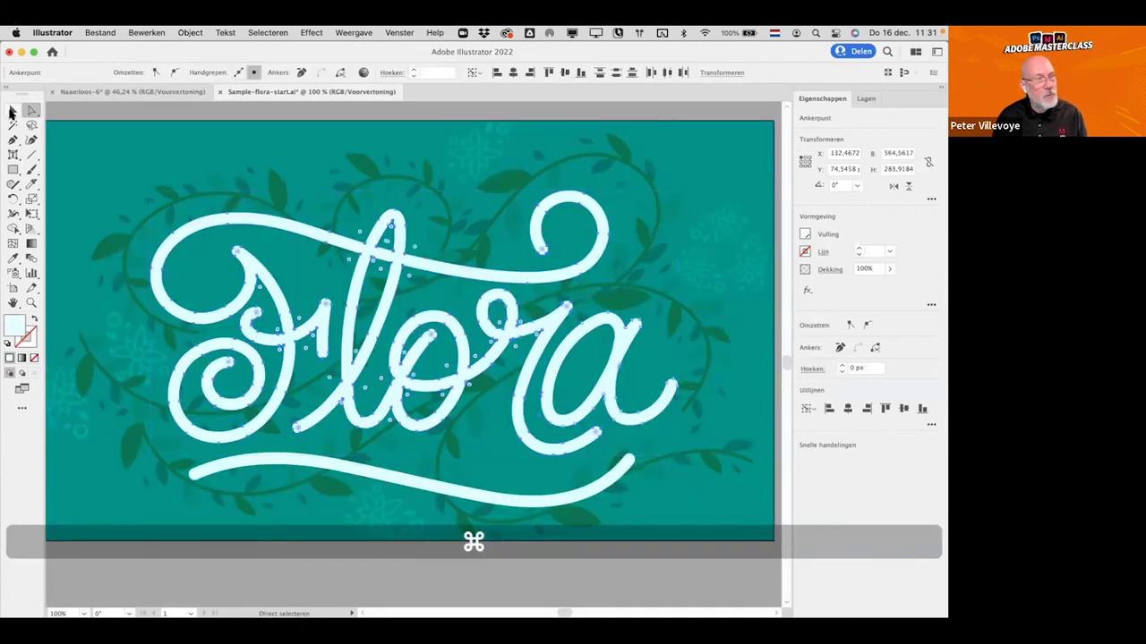
click(14, 110)
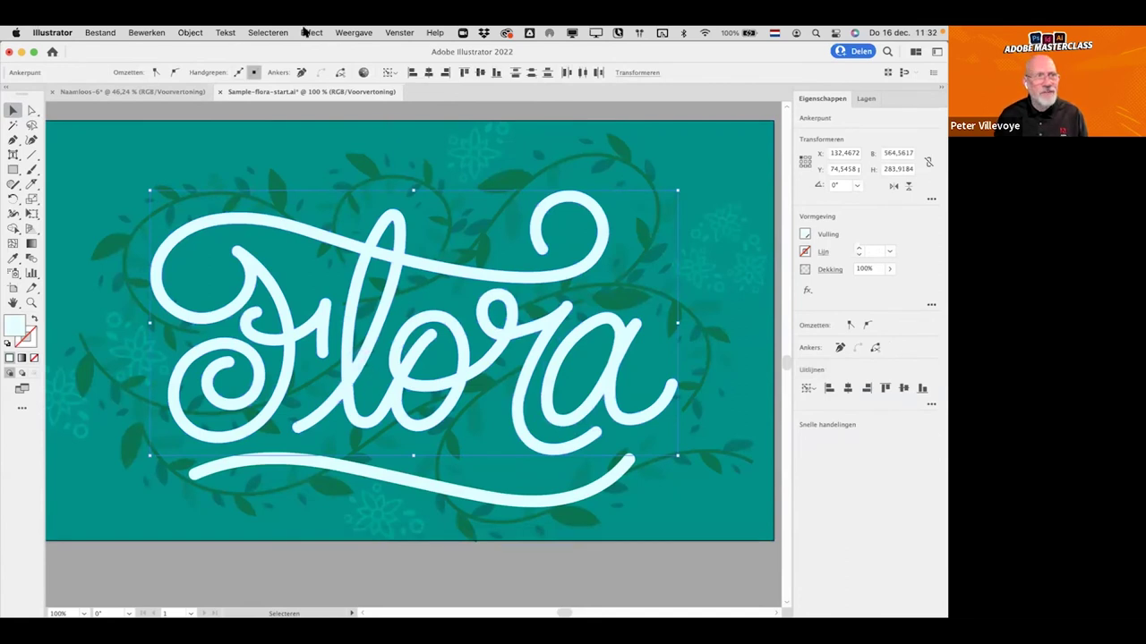
Apply Effect > 3D en materialen > Diepte geven en schuine kanten to the lettering and open the 3D panel beside it.
click(305, 32)
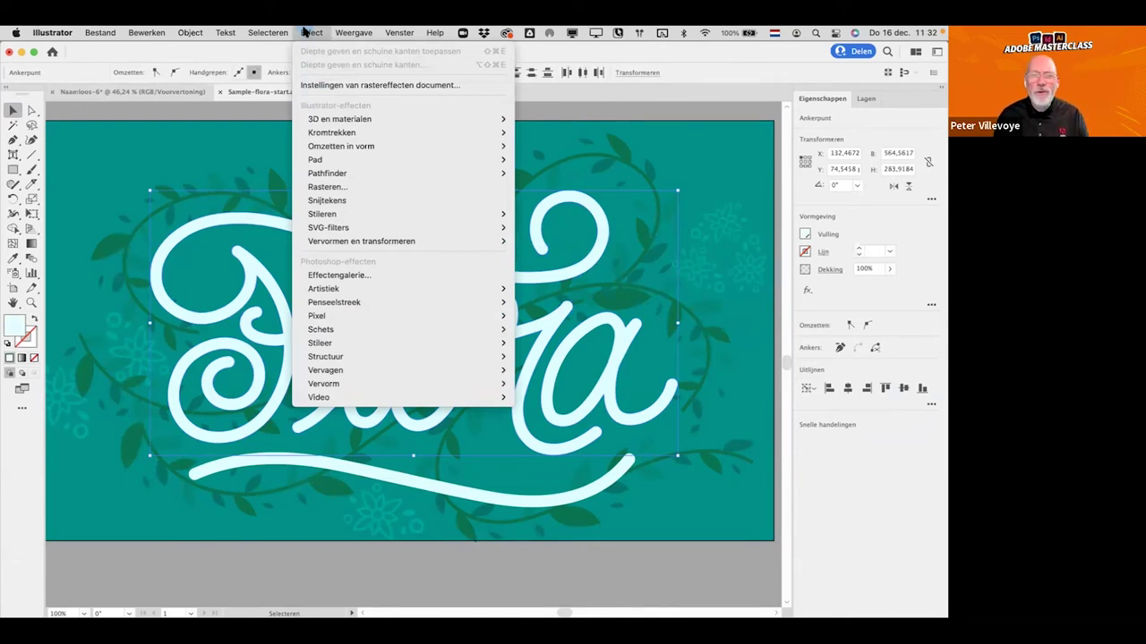
mouse_move(315, 120)
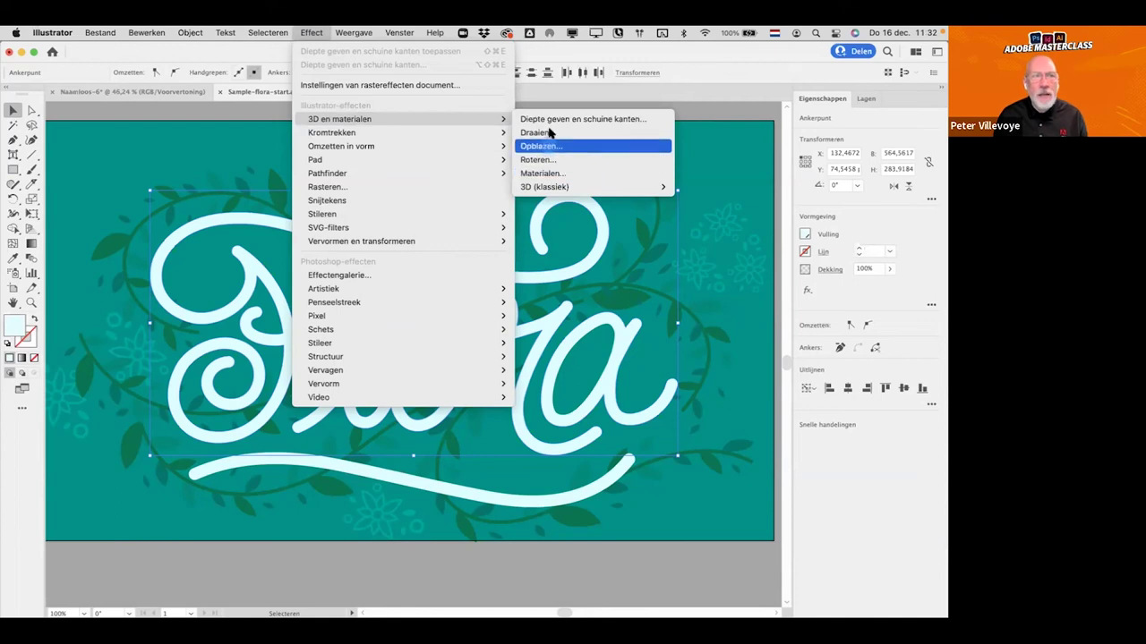
click(550, 120)
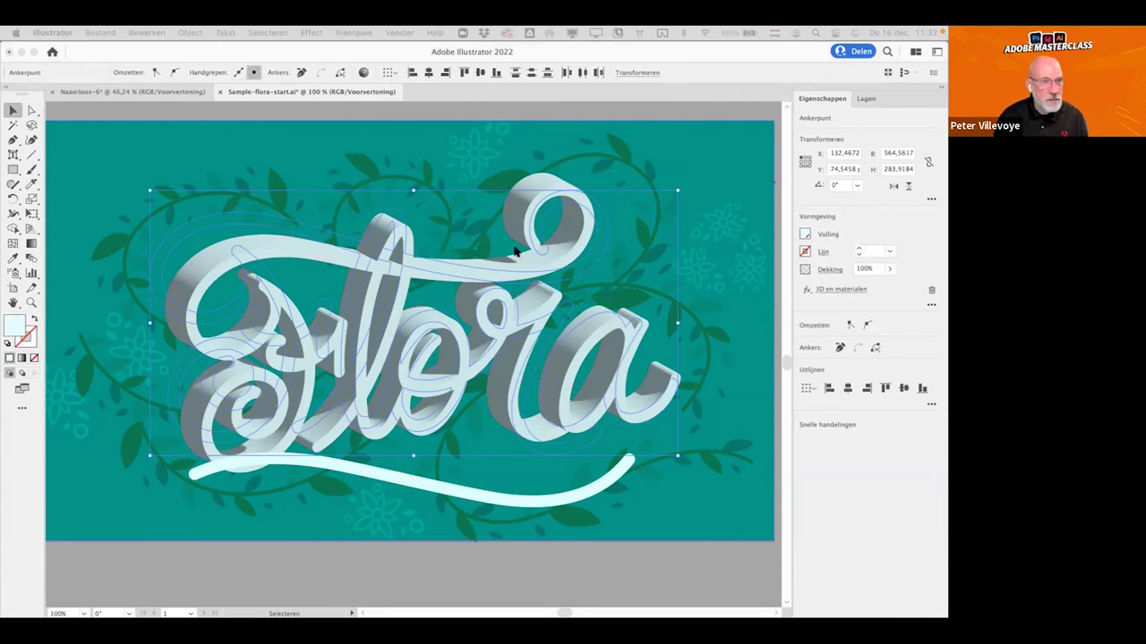
click(825, 294)
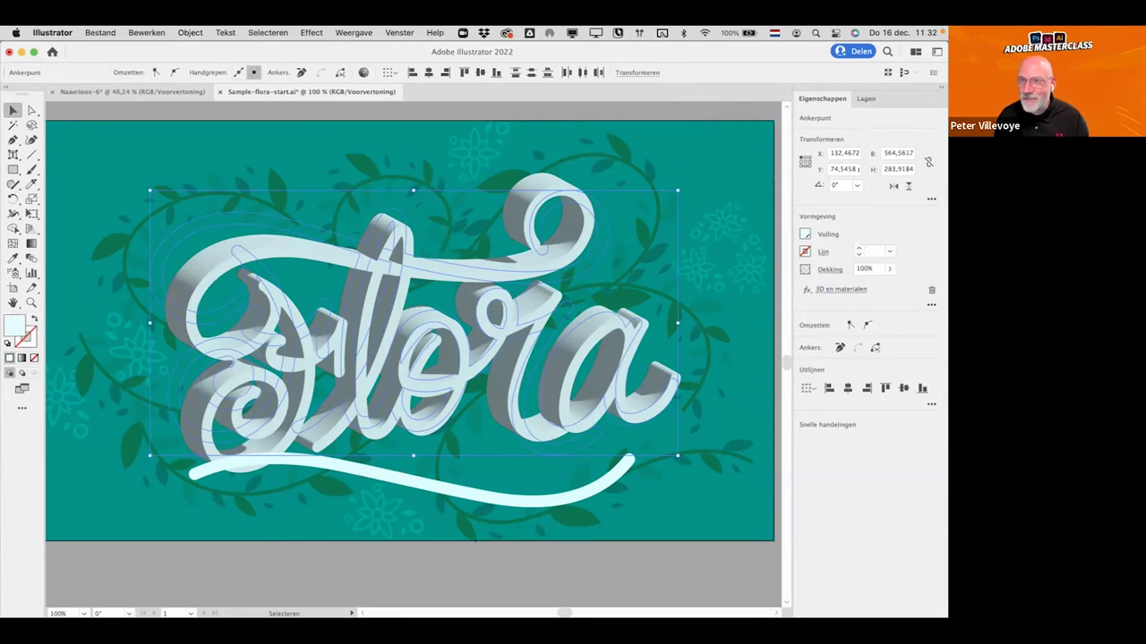
drag(606, 172, 729, 49)
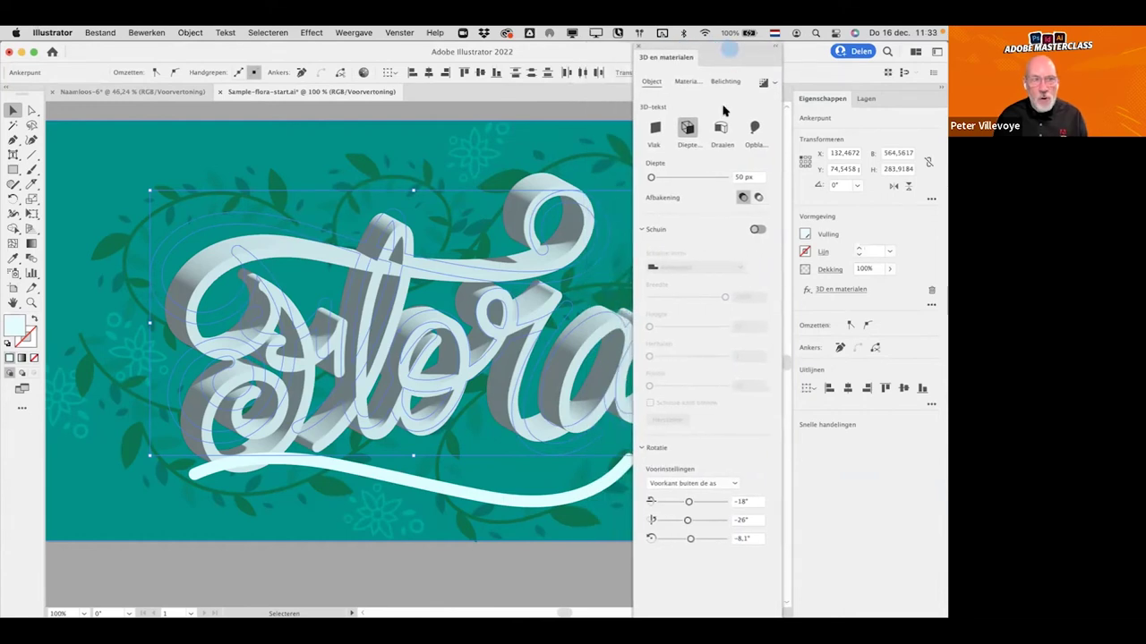
Try a Flat 3D type with a 23° rotation on the lettering, then undo all 3D changes.
click(655, 128)
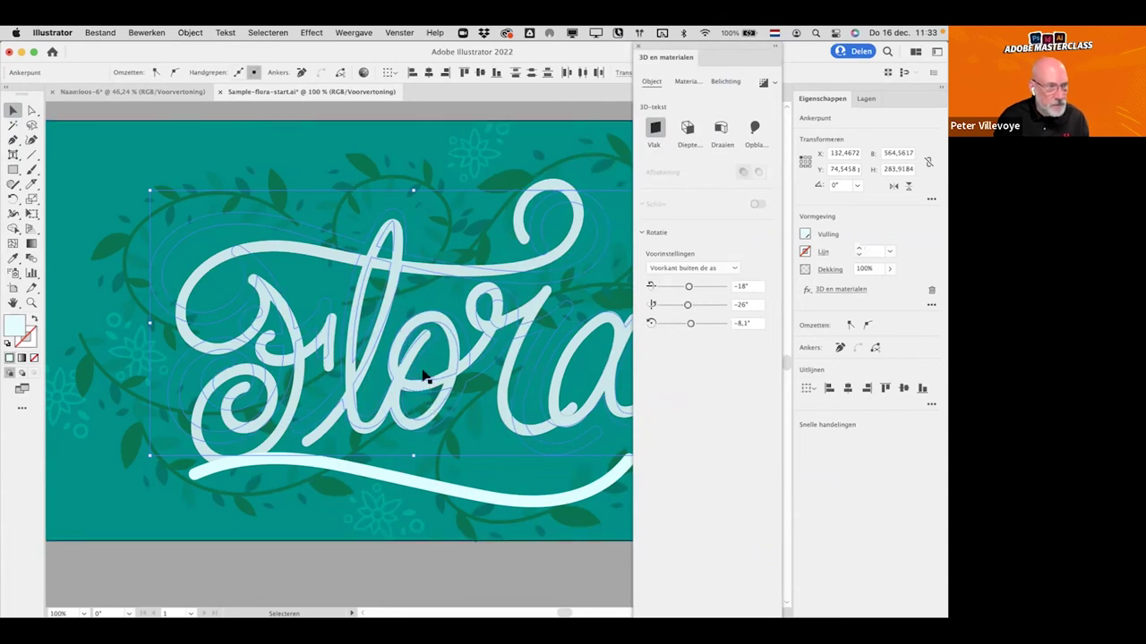
mouse_move(689, 287)
mouse_down()
mouse_move(689, 305)
mouse_move(703, 302)
mouse_up()
key(super+z)
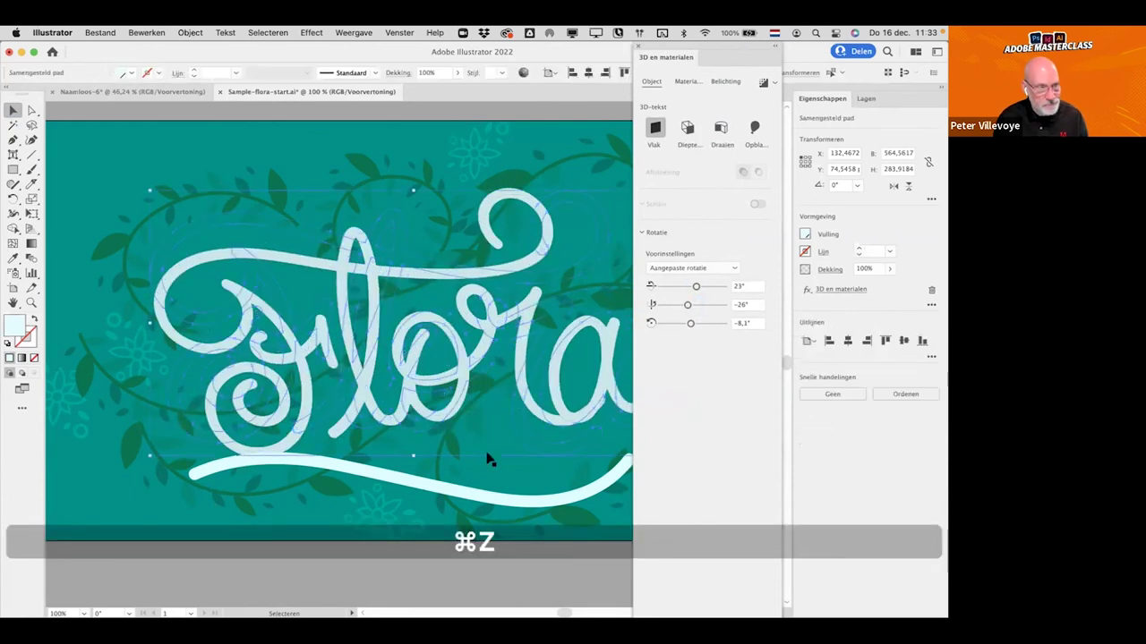
key(super)
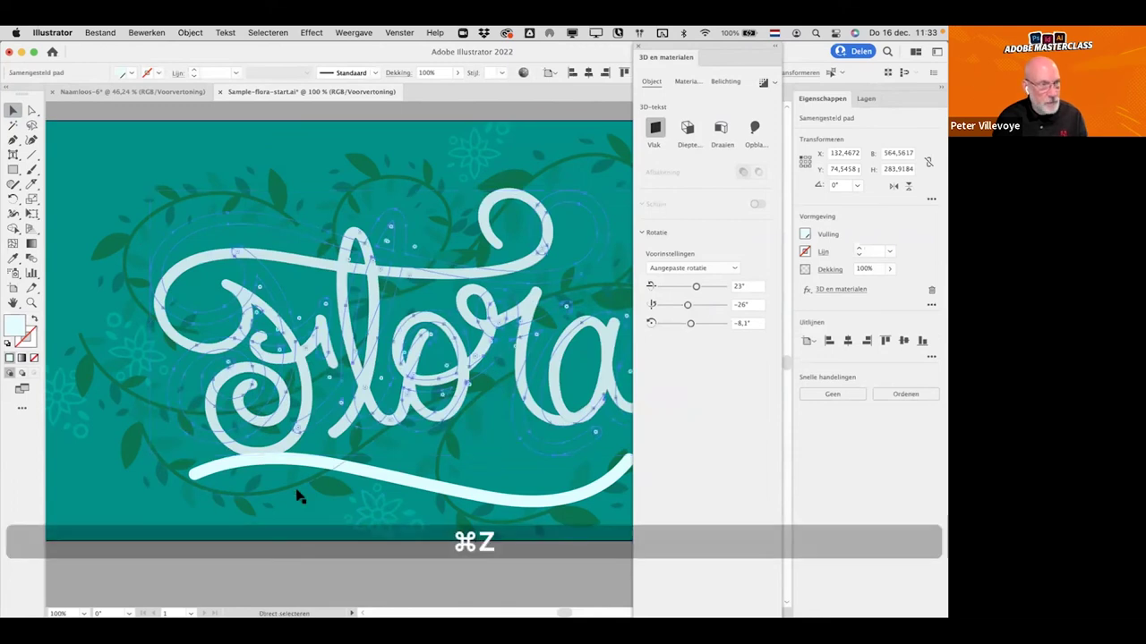
key(super+z)
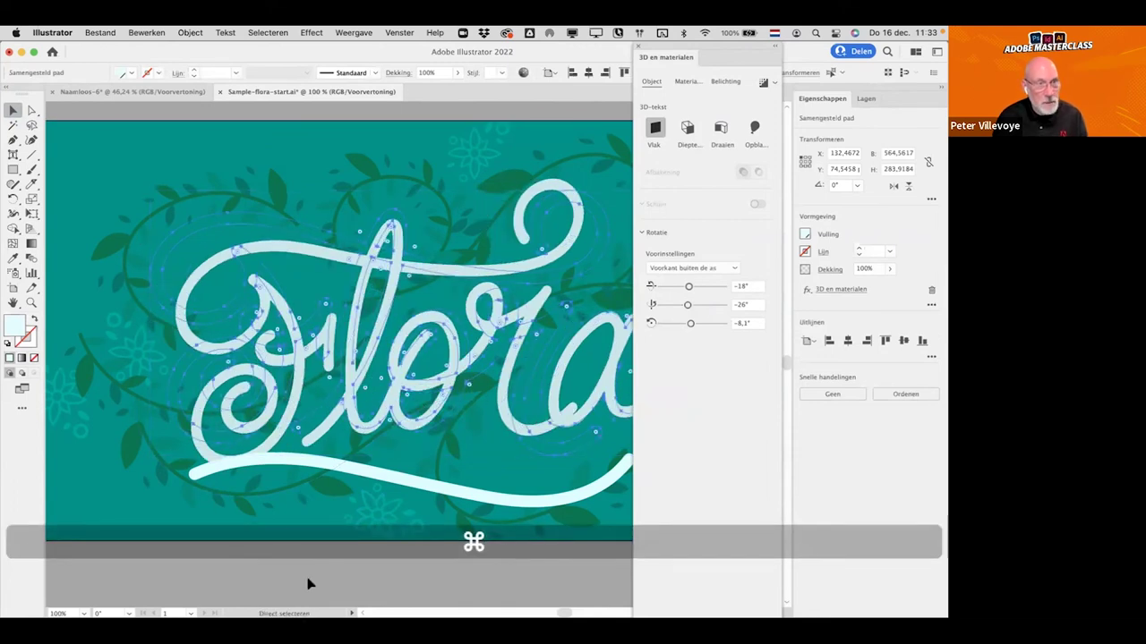
key(super+z)
key(super+z)
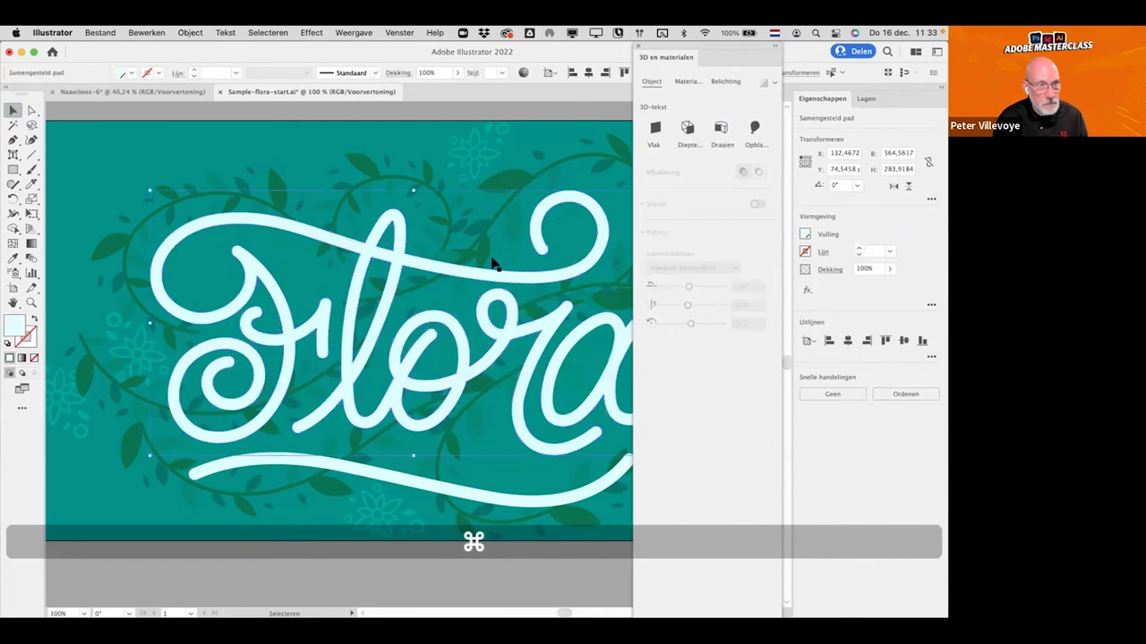
In Outline view, select and marquee the lettering group and its flowers to inspect them.
super+click(419, 488)
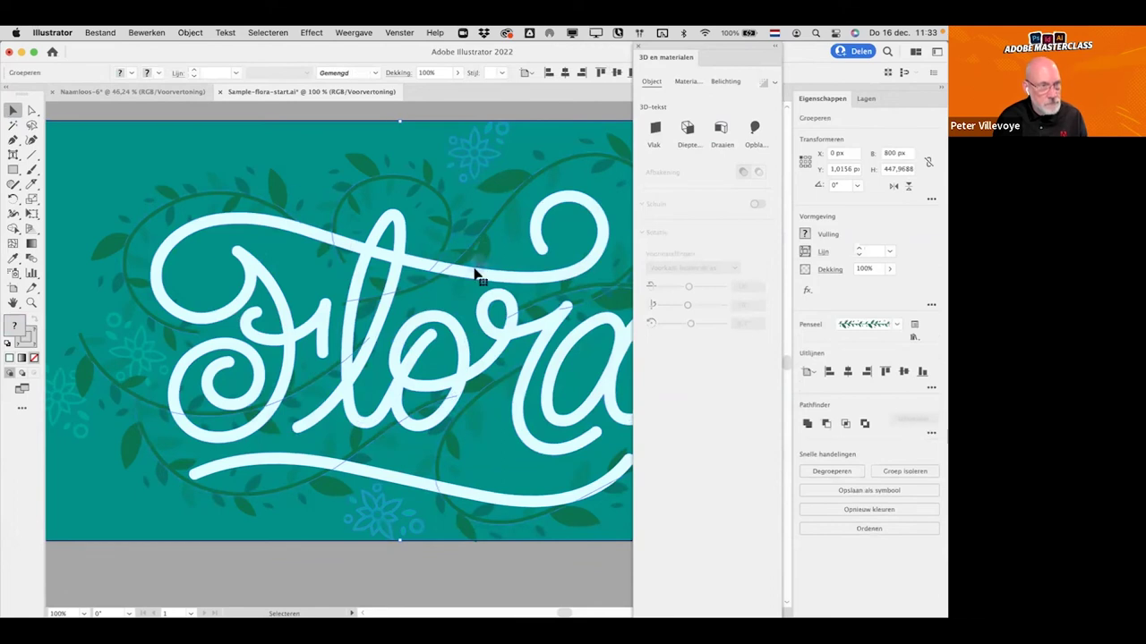
key(super+y)
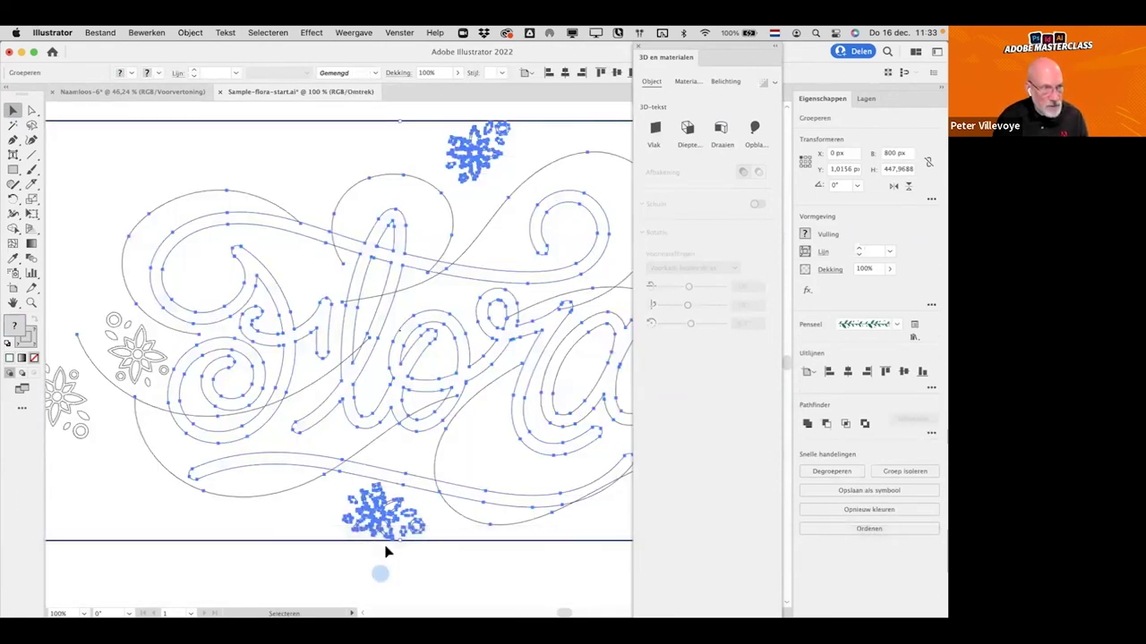
click(386, 548)
click(409, 493)
click(374, 582)
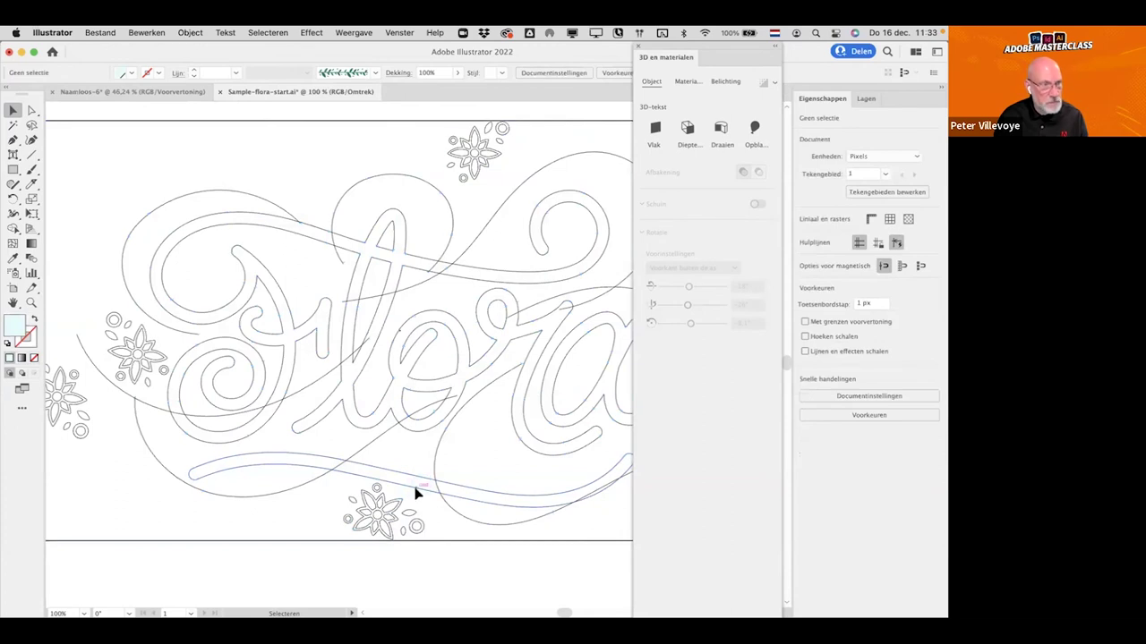
click(415, 493)
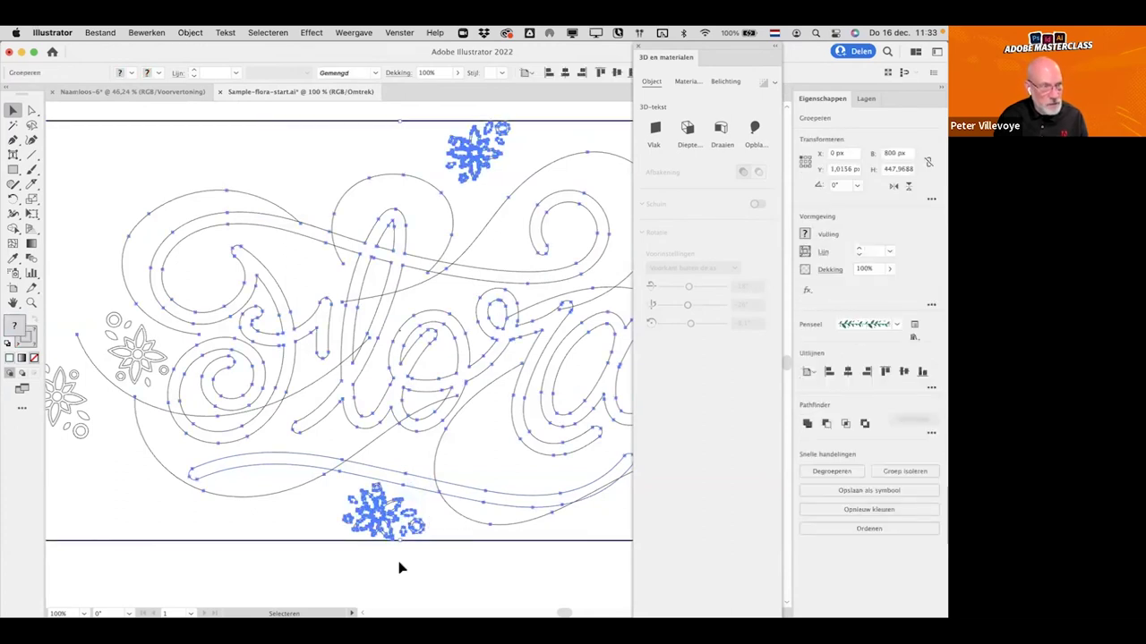
drag(433, 567, 333, 503)
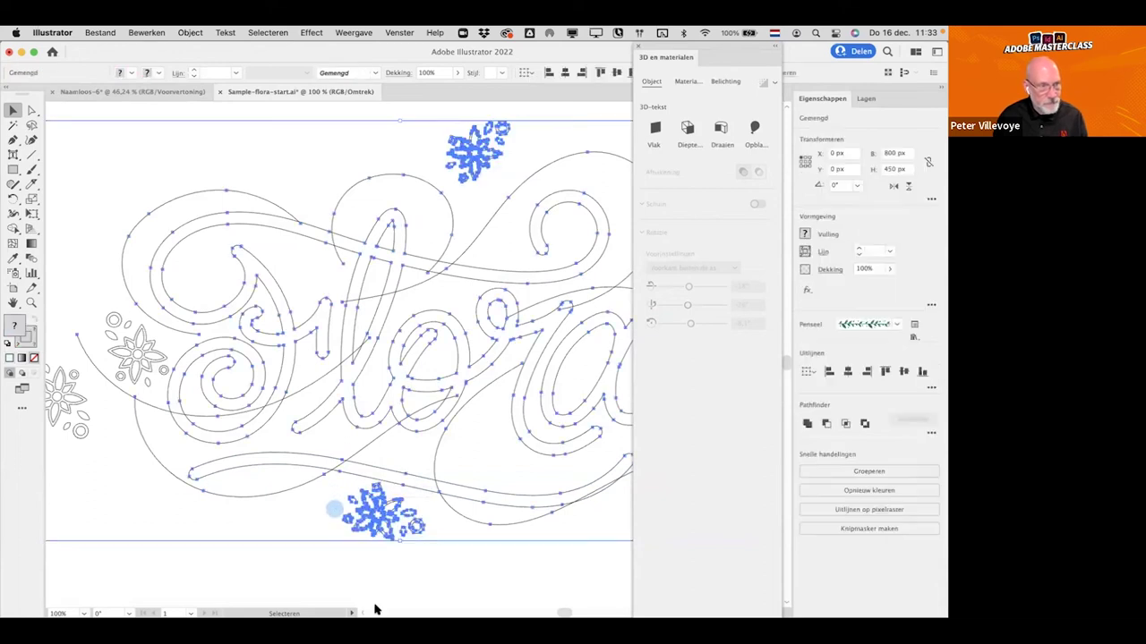
Select the teal background, then return to Preview and select the Flora lettering group.
scroll(414, 501, left, 8)
drag(259, 469, 422, 486)
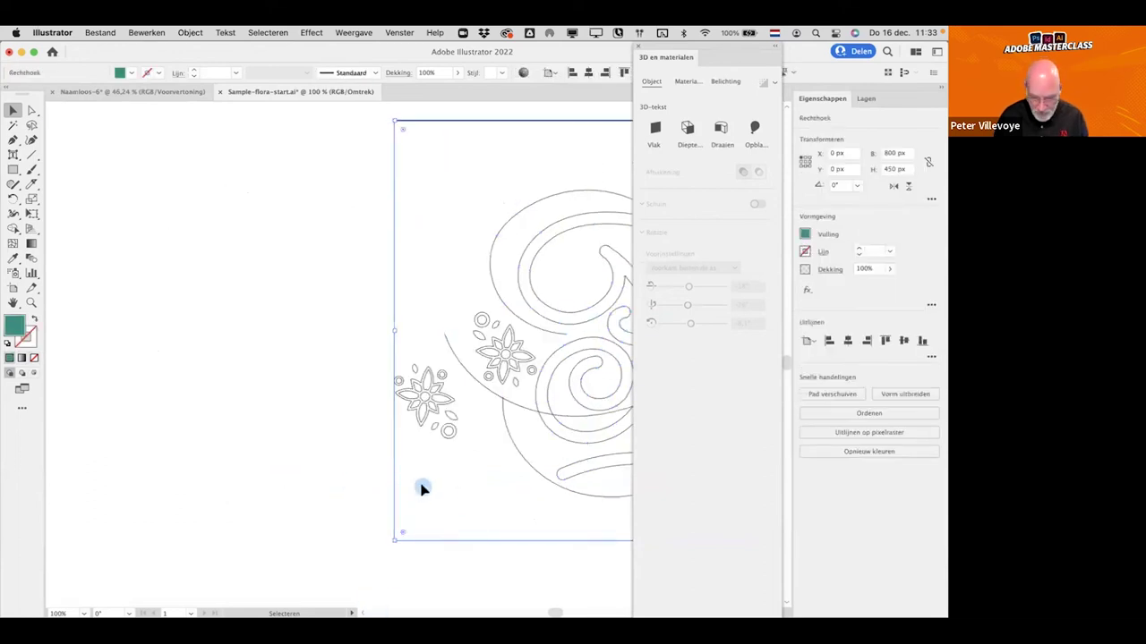
key(space)
drag(265, 429, 176, 471)
key(super+y)
key(v)
click(376, 405)
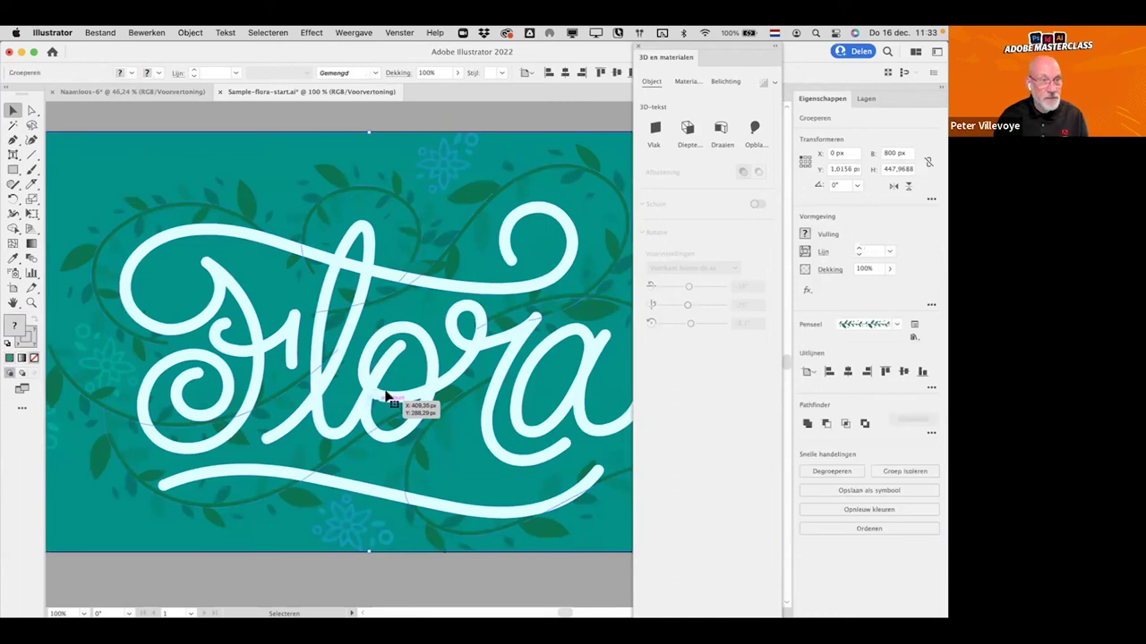
Make the flora group a Flat 3D object rotated 54° and turned around its Z axis.
click(655, 130)
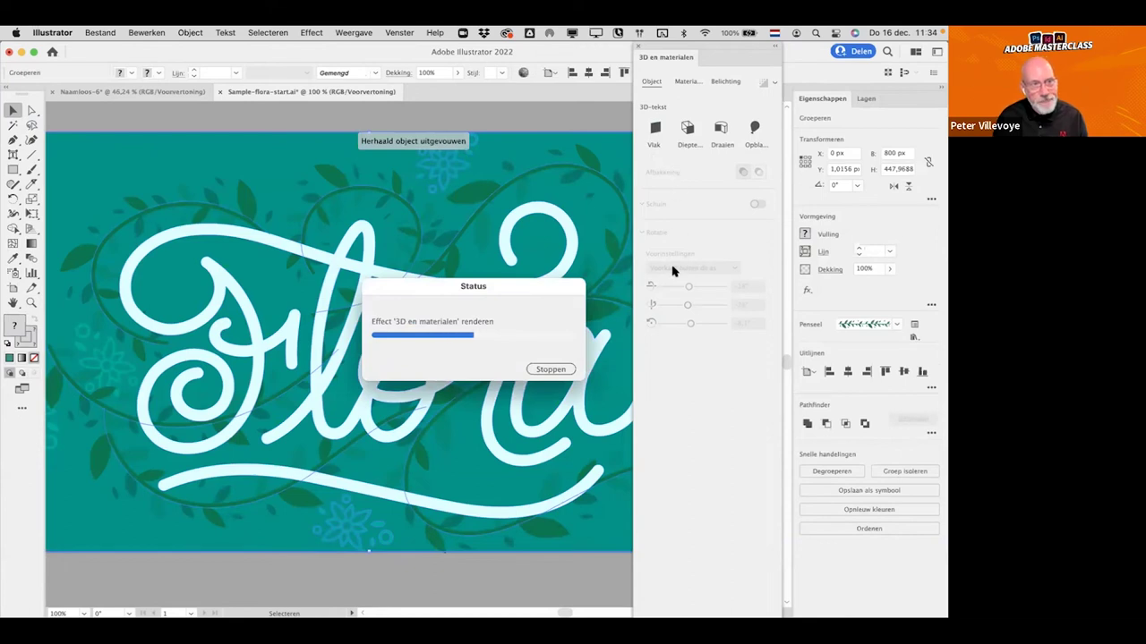
mouse_move(688, 287)
mouse_down()
mouse_move(711, 285)
mouse_move(699, 286)
mouse_up()
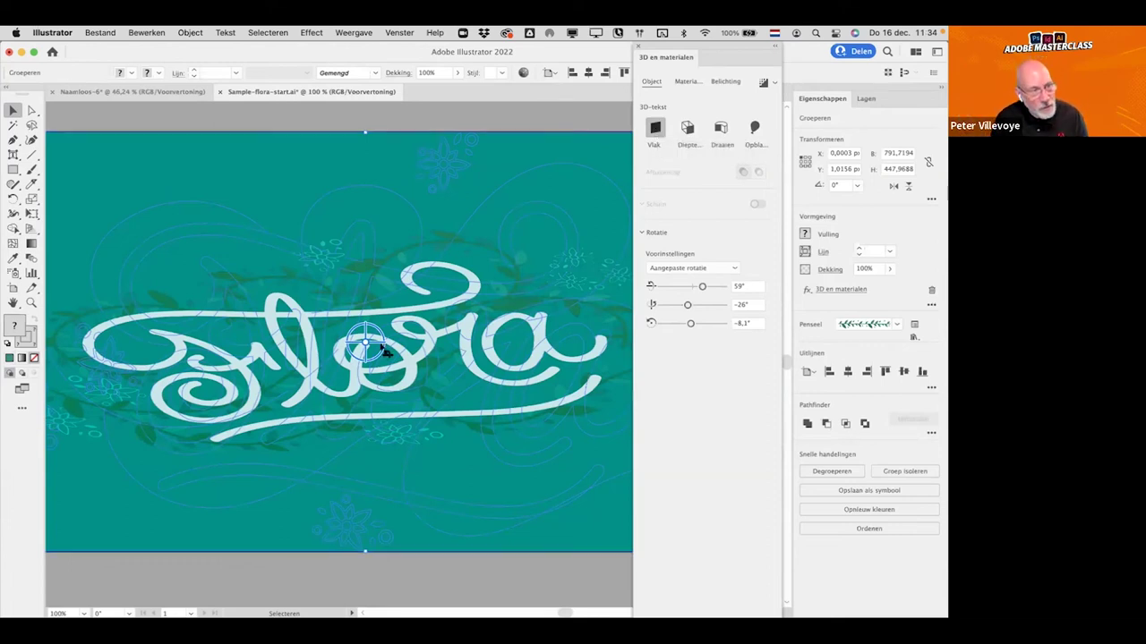
drag(380, 340, 690, 131)
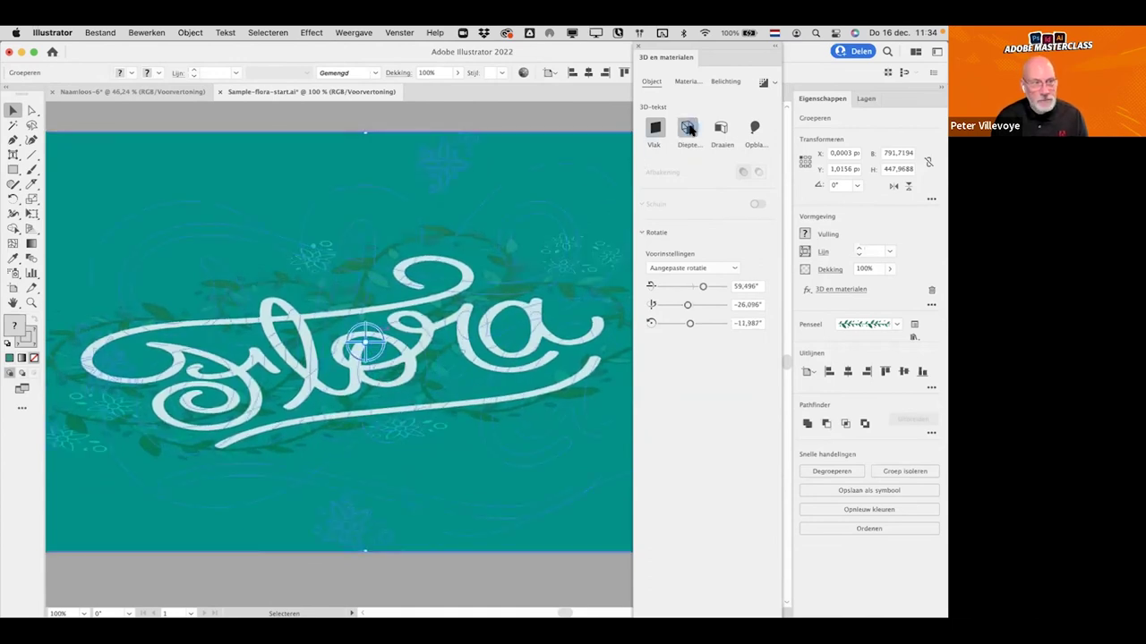
Give the flora artwork extruded depth of about 1 px, then deselect and reselect it.
click(688, 128)
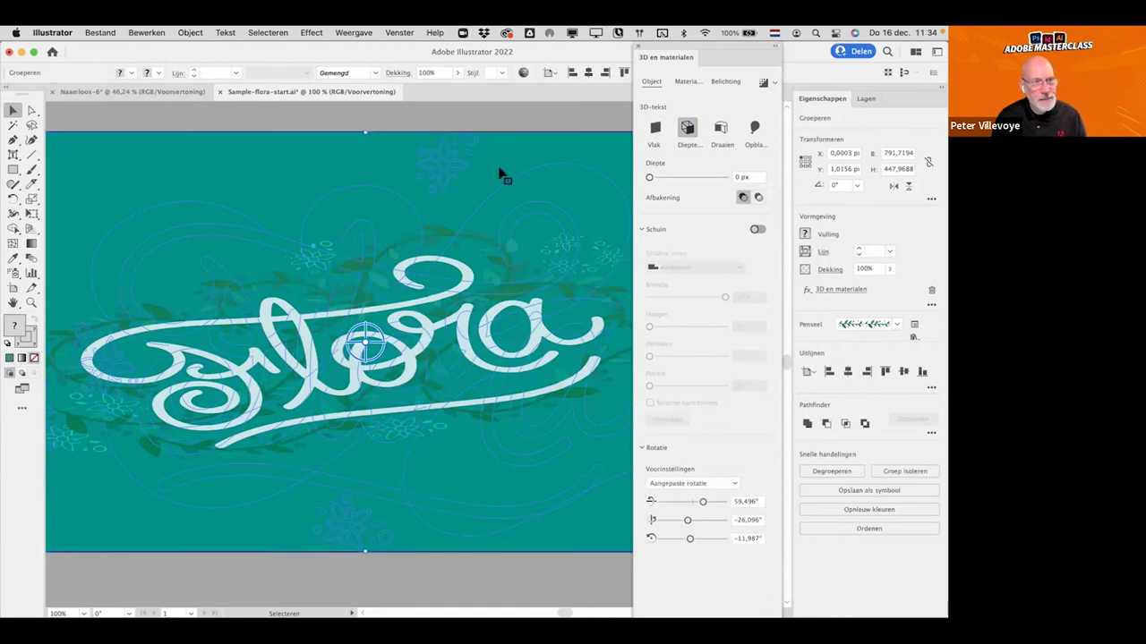
drag(650, 178, 656, 180)
key(super+shift+a)
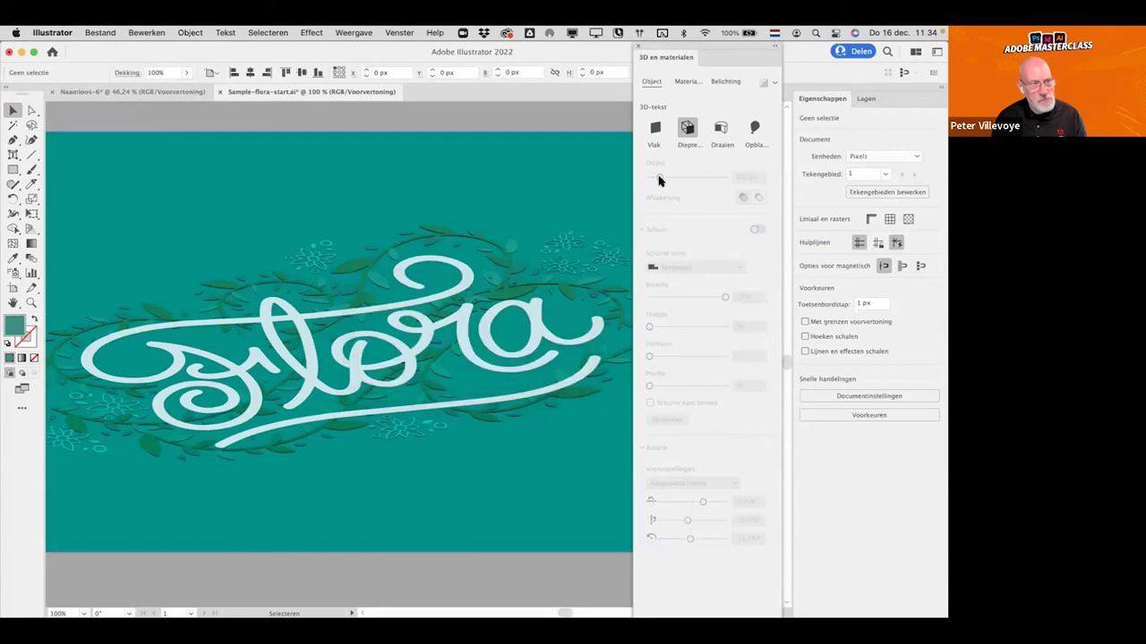
drag(658, 179, 678, 180)
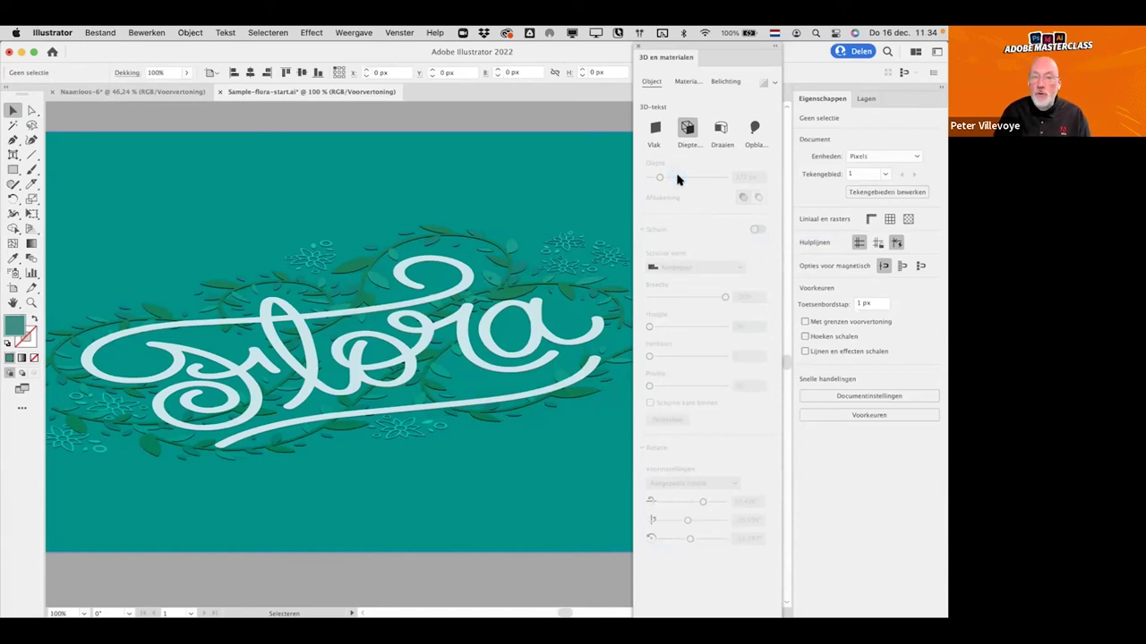
click(488, 357)
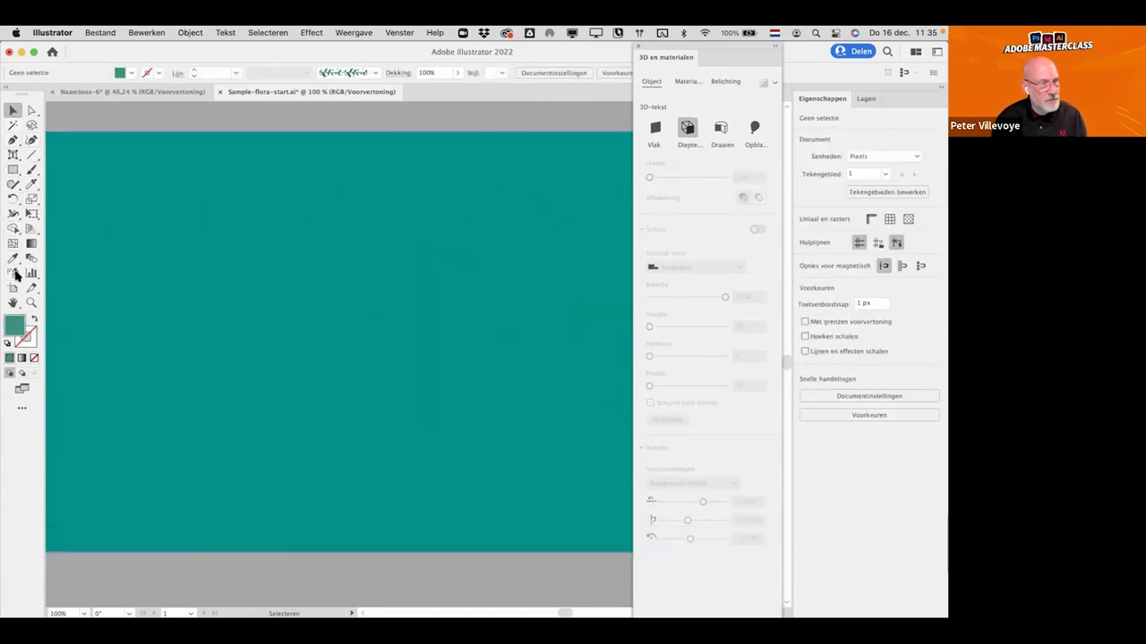
key(t)
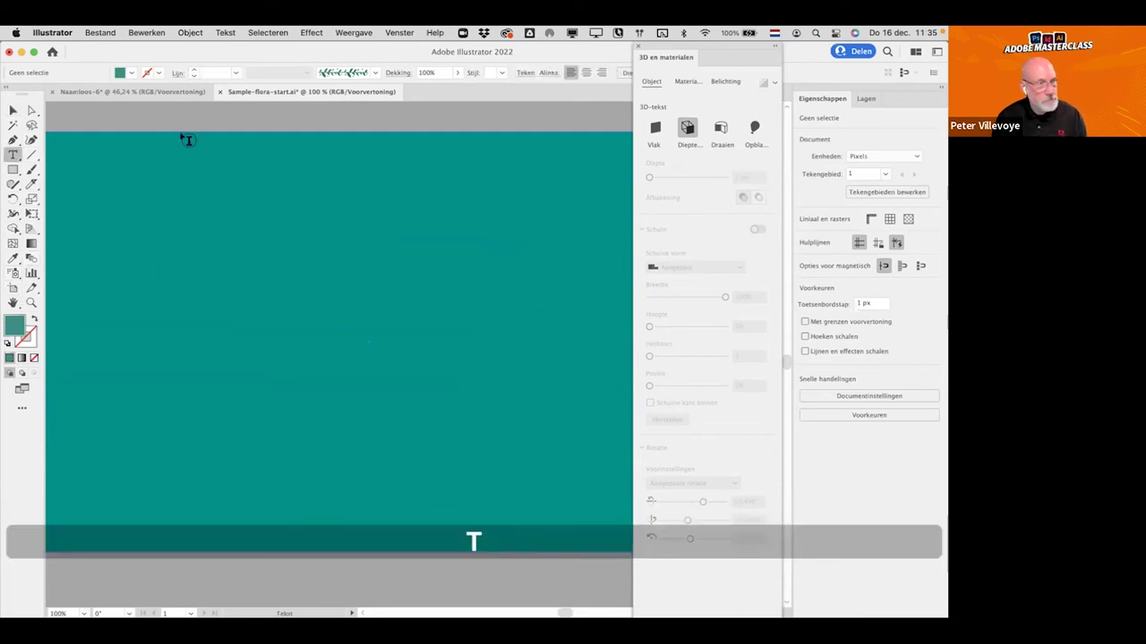
click(223, 265)
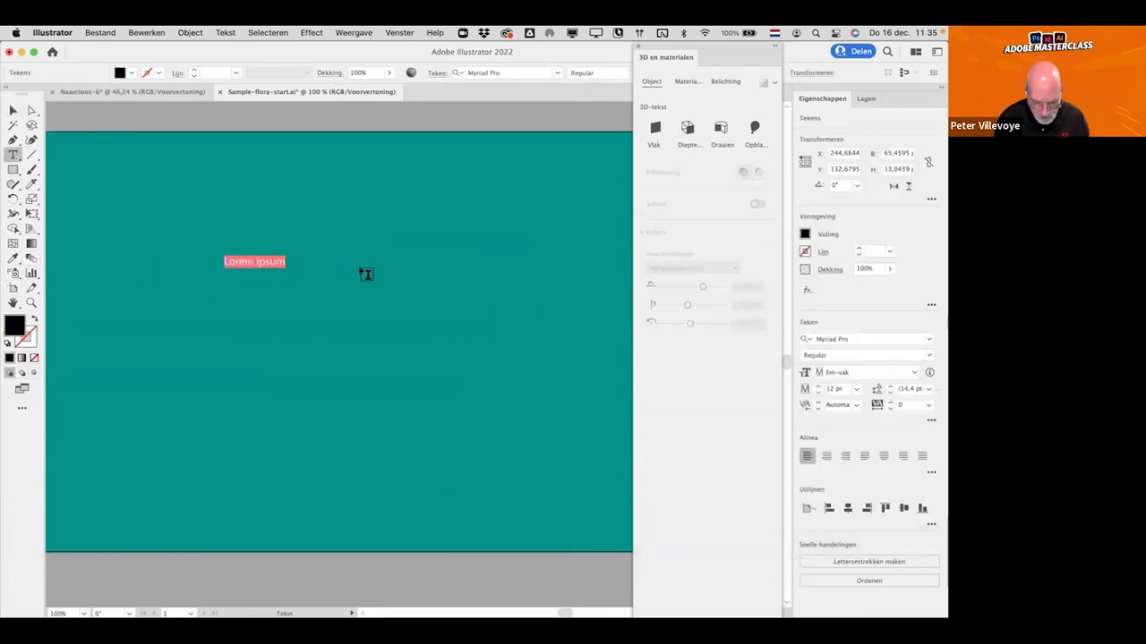
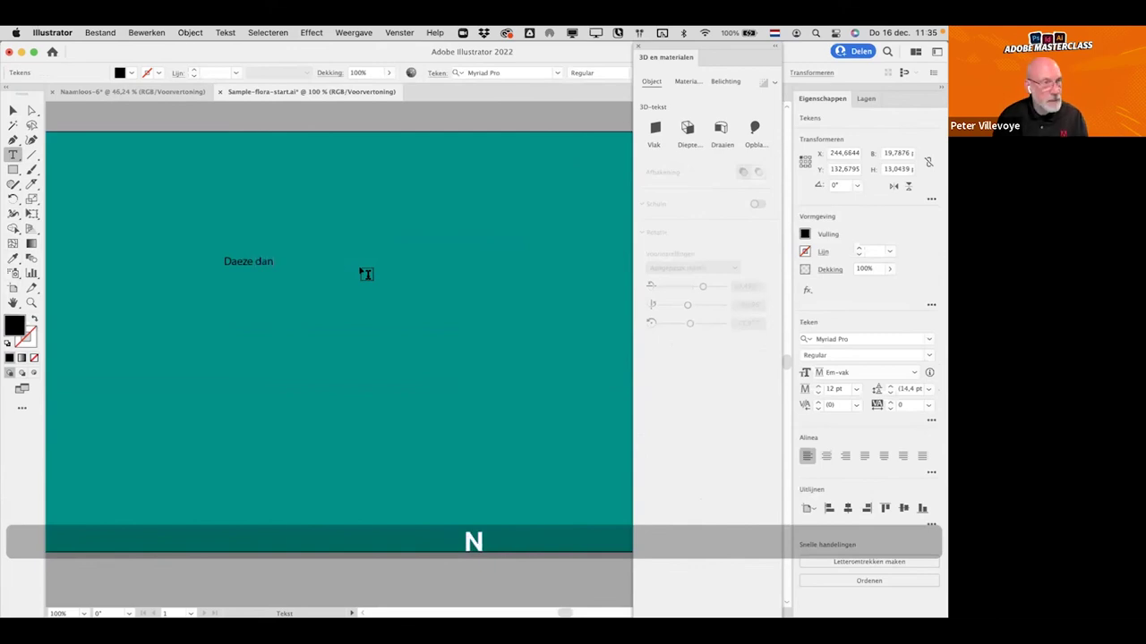
Set the text's font to Sweet Sucker Punch in the Character panel.
key(super+a)
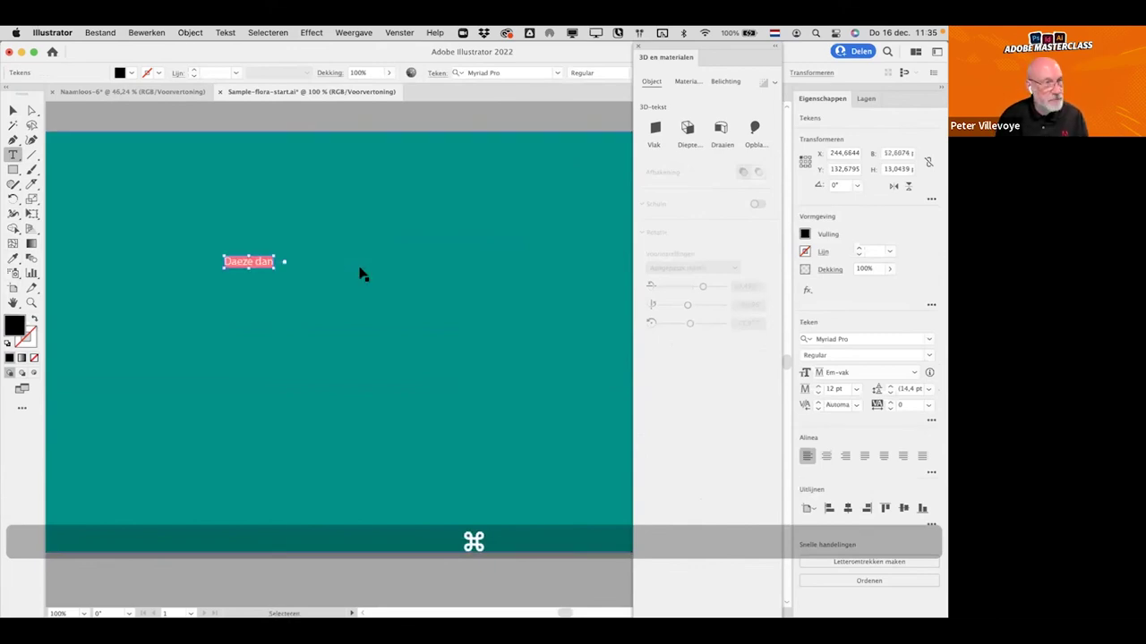
key(super+t)
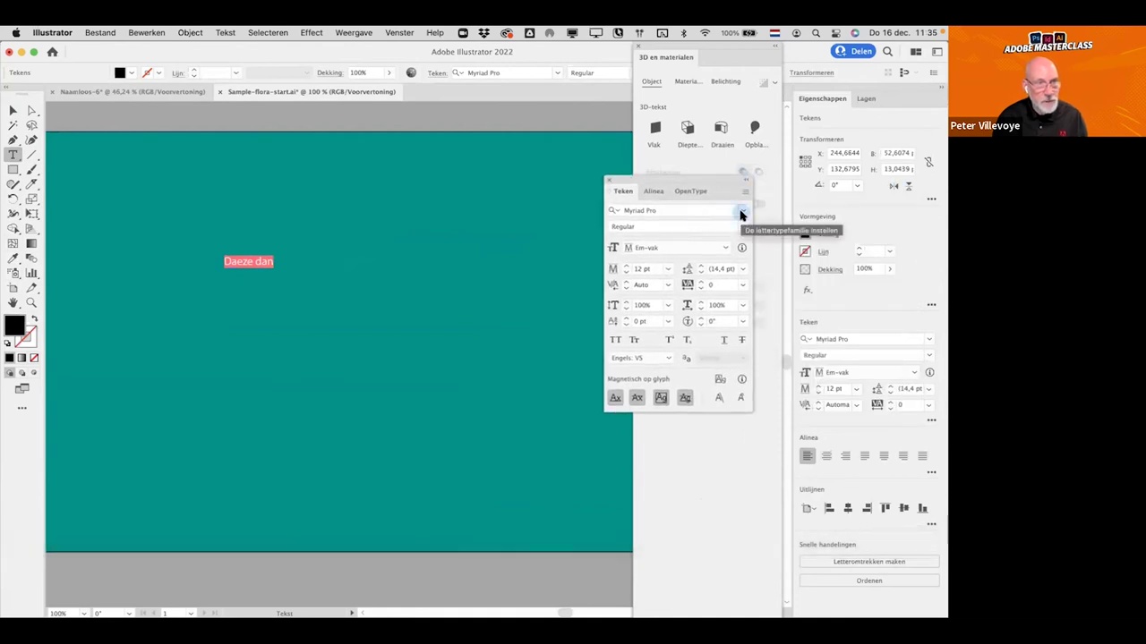
click(741, 213)
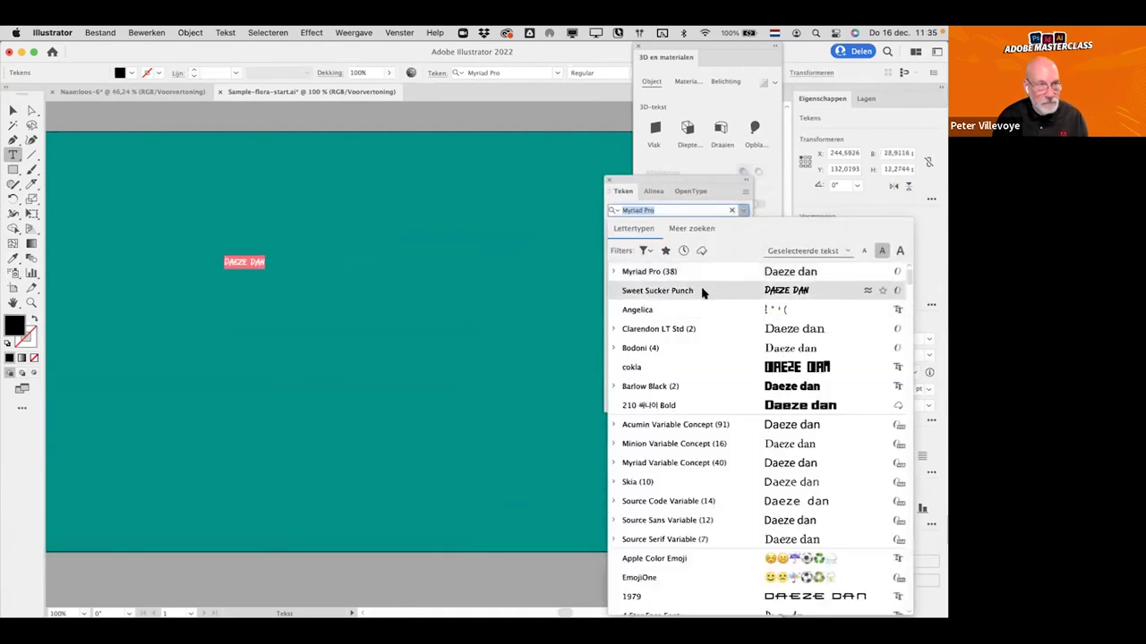
click(702, 290)
key(Escape)
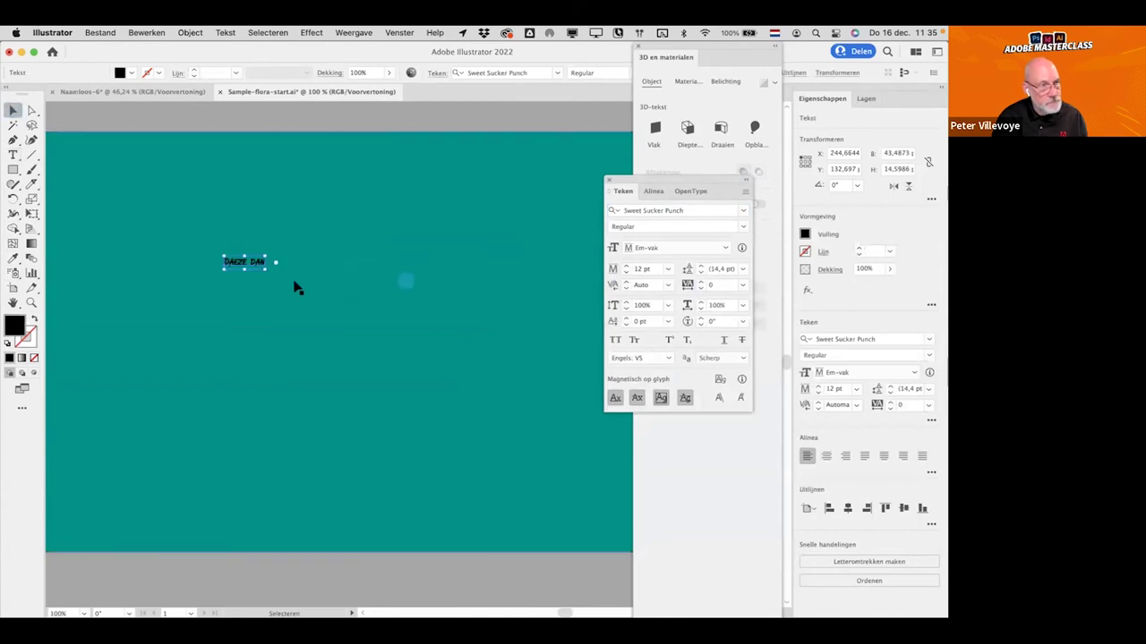
drag(267, 269, 539, 460)
drag(493, 324, 447, 341)
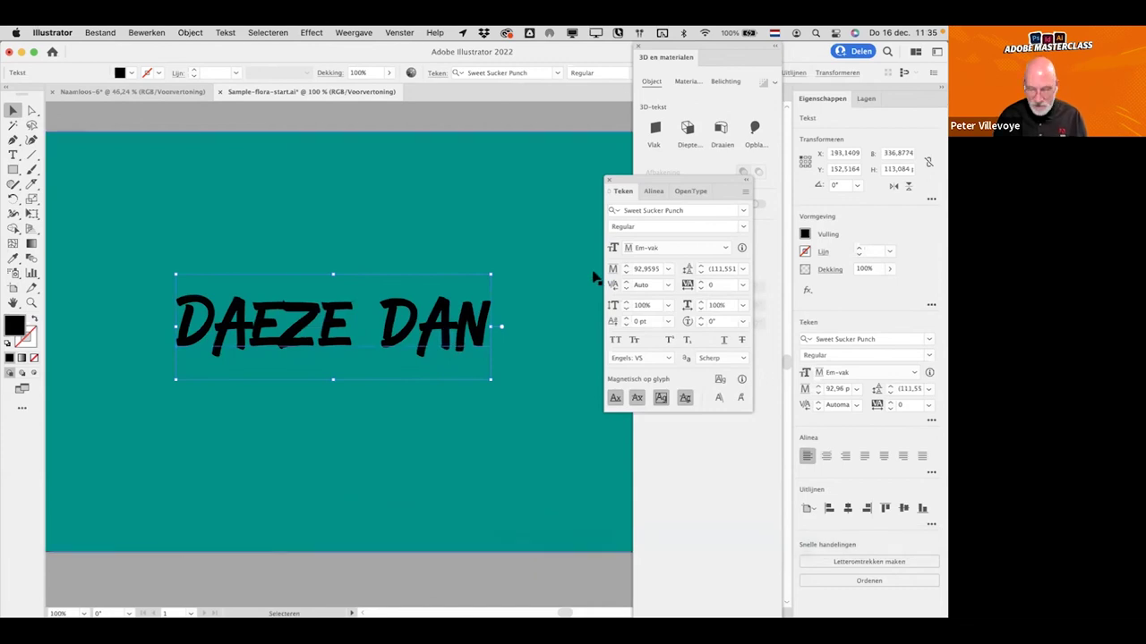
key(shift+super+o)
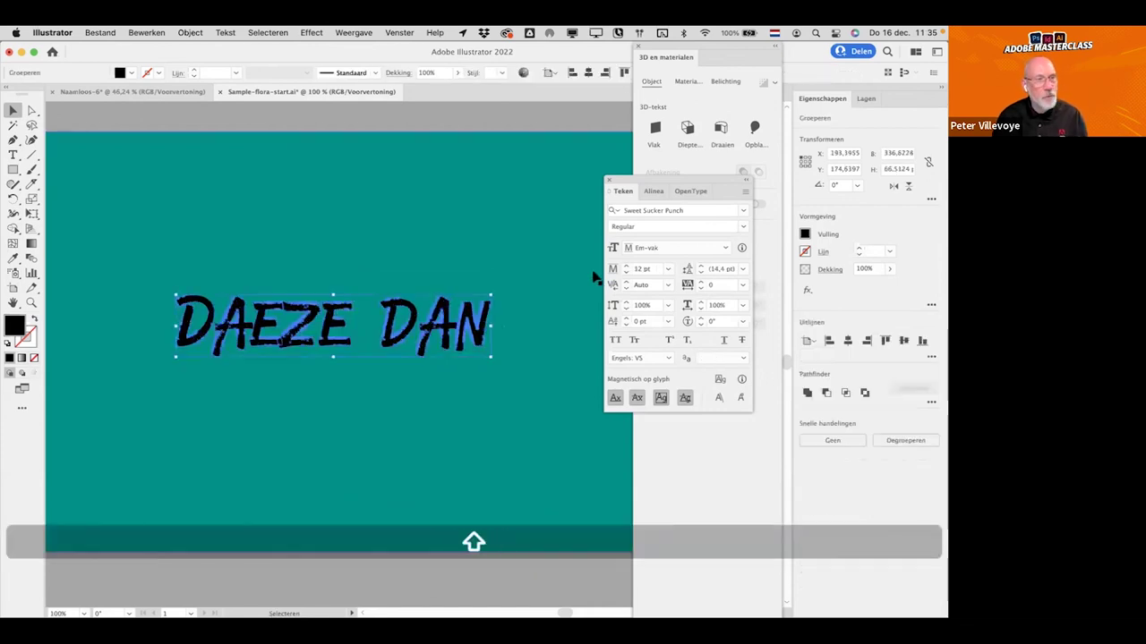
drag(637, 182, 646, 214)
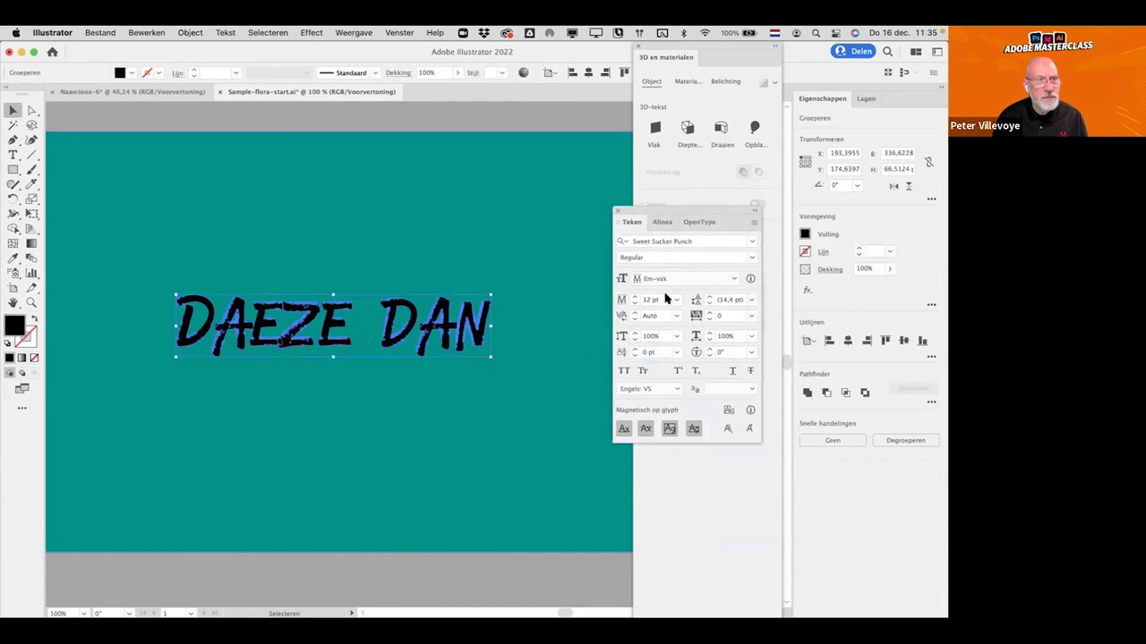
click(9, 345)
click(34, 358)
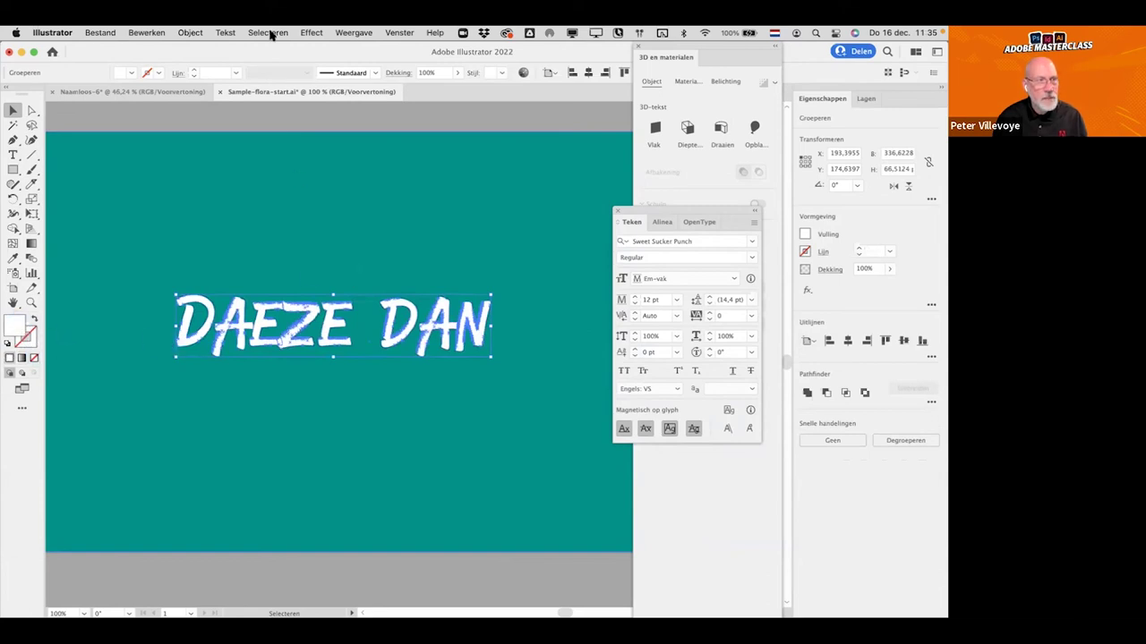
click(309, 33)
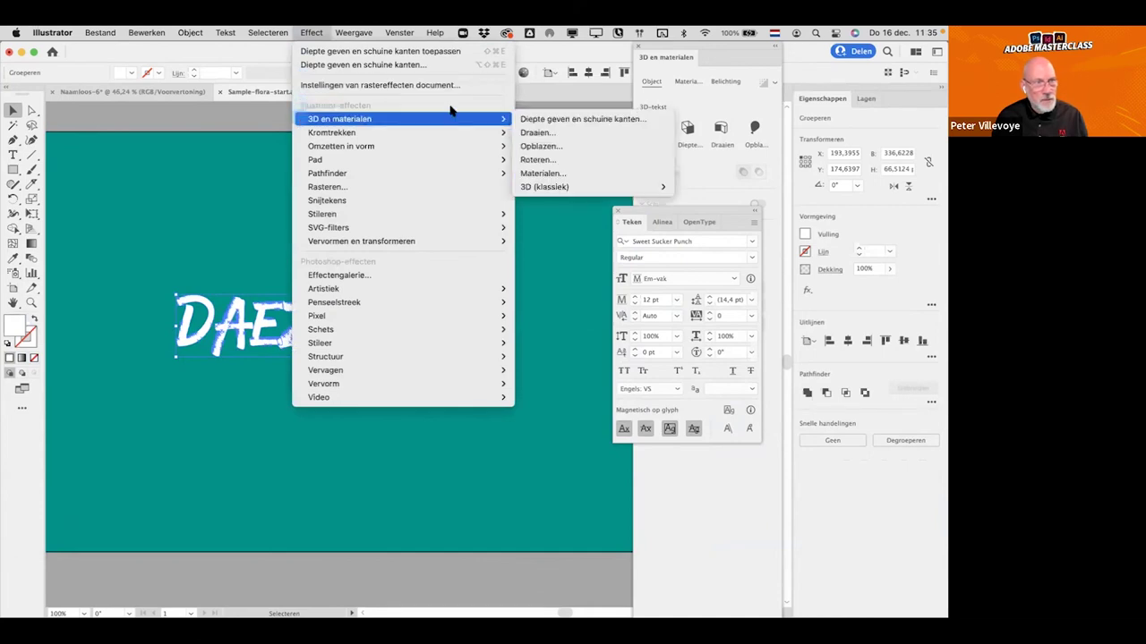
mouse_move(506, 121)
click(558, 118)
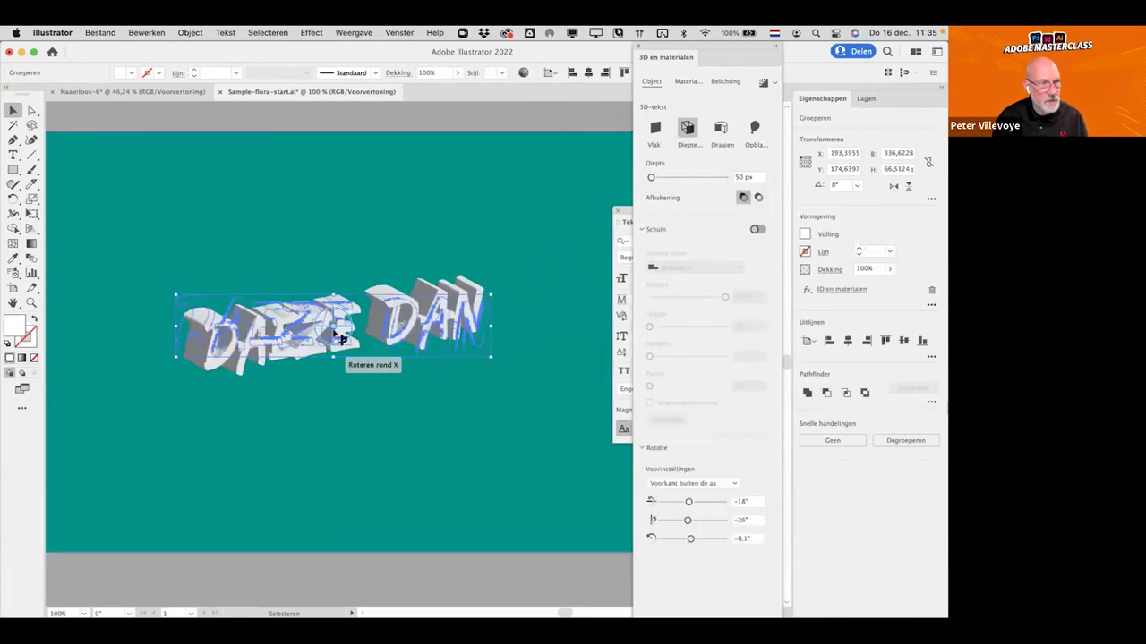
drag(338, 343, 346, 327)
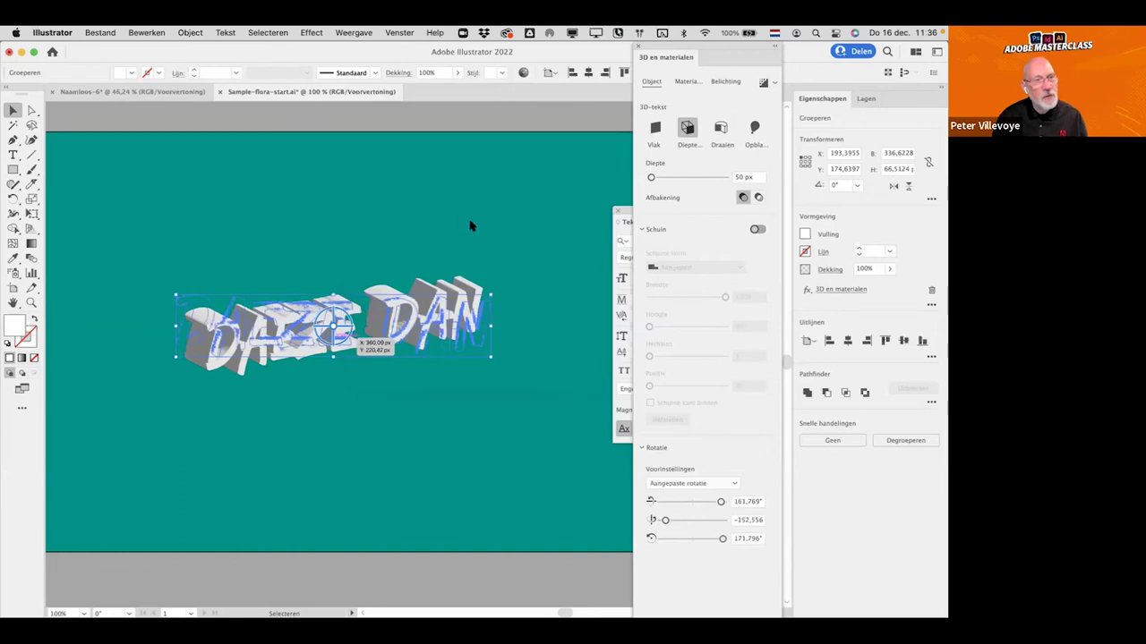
click(313, 33)
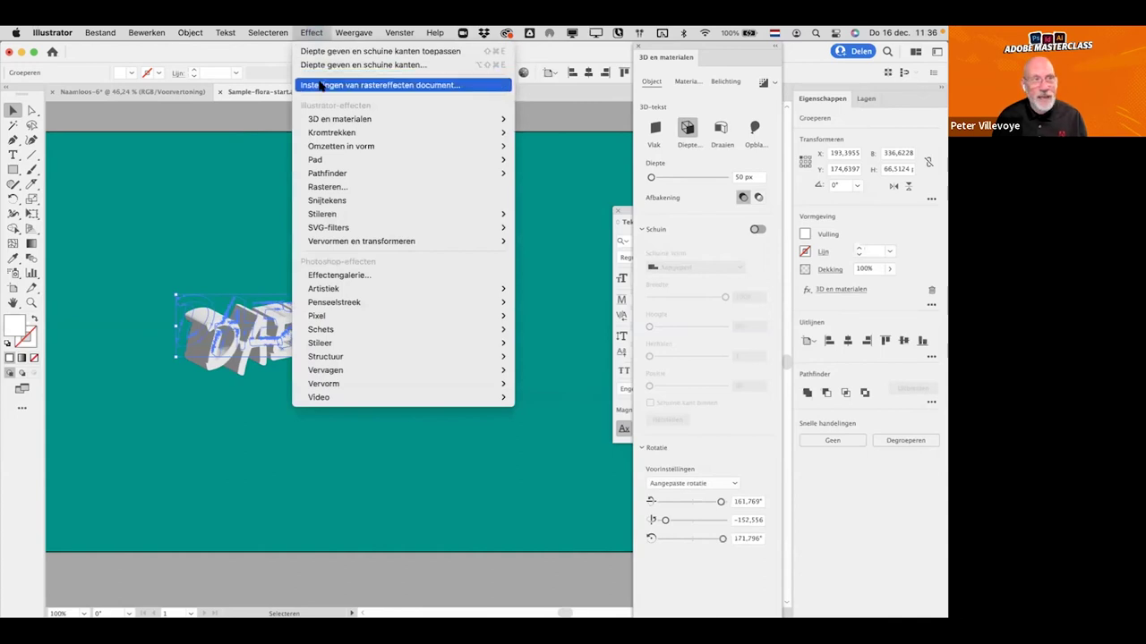
Set the document raster effects resolution to Screen (72 ppi) so the 3D text re-renders.
click(321, 85)
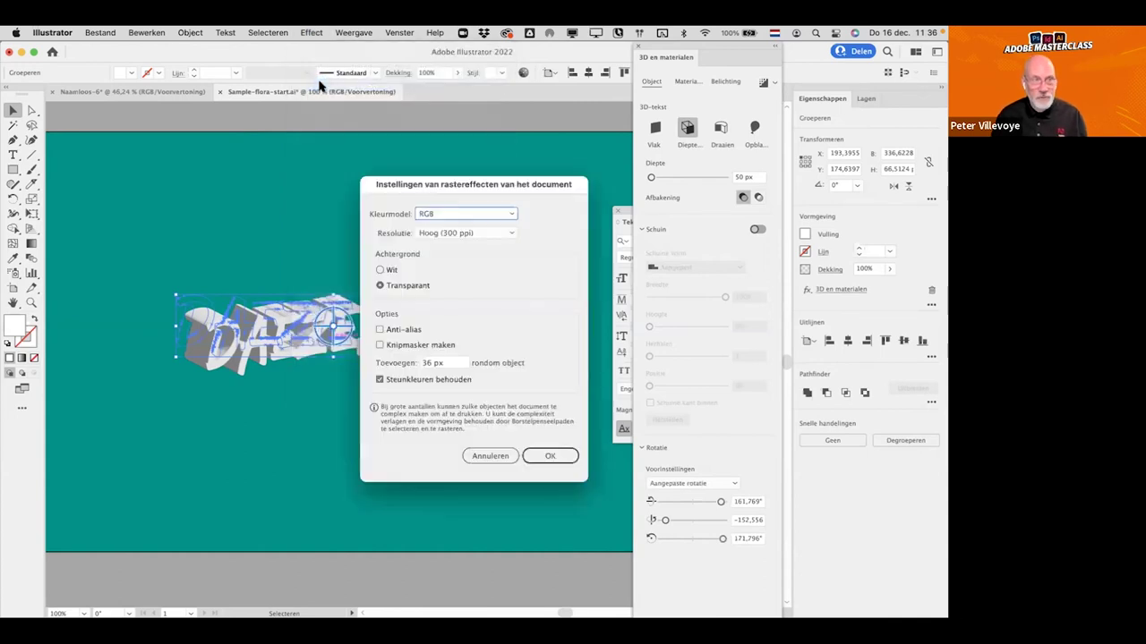
click(479, 232)
click(477, 248)
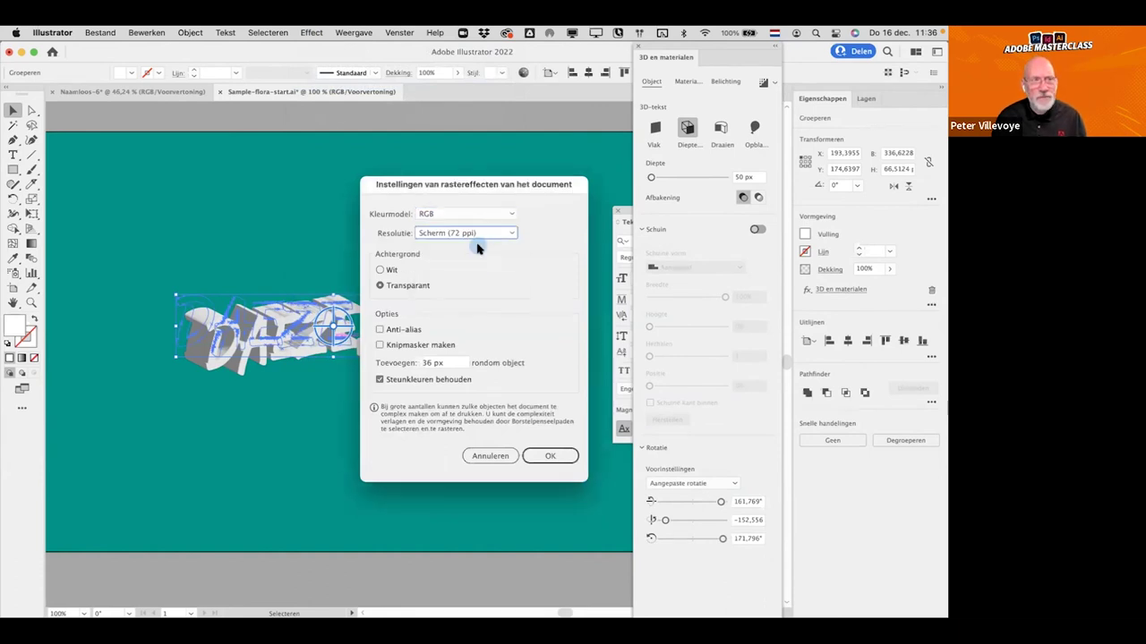
click(555, 457)
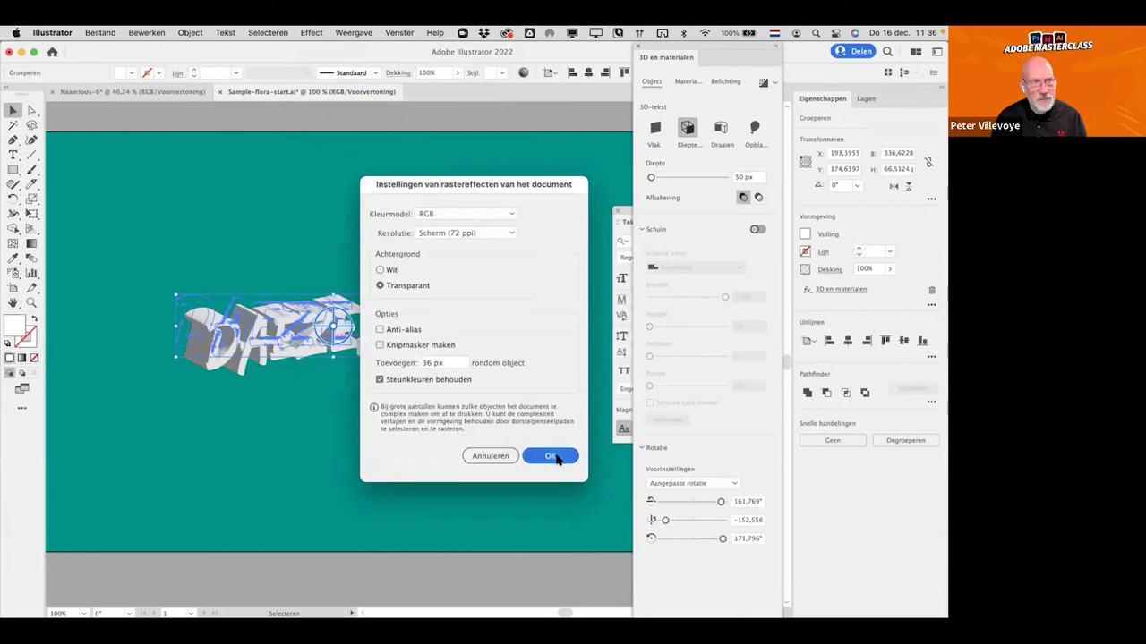
click(551, 456)
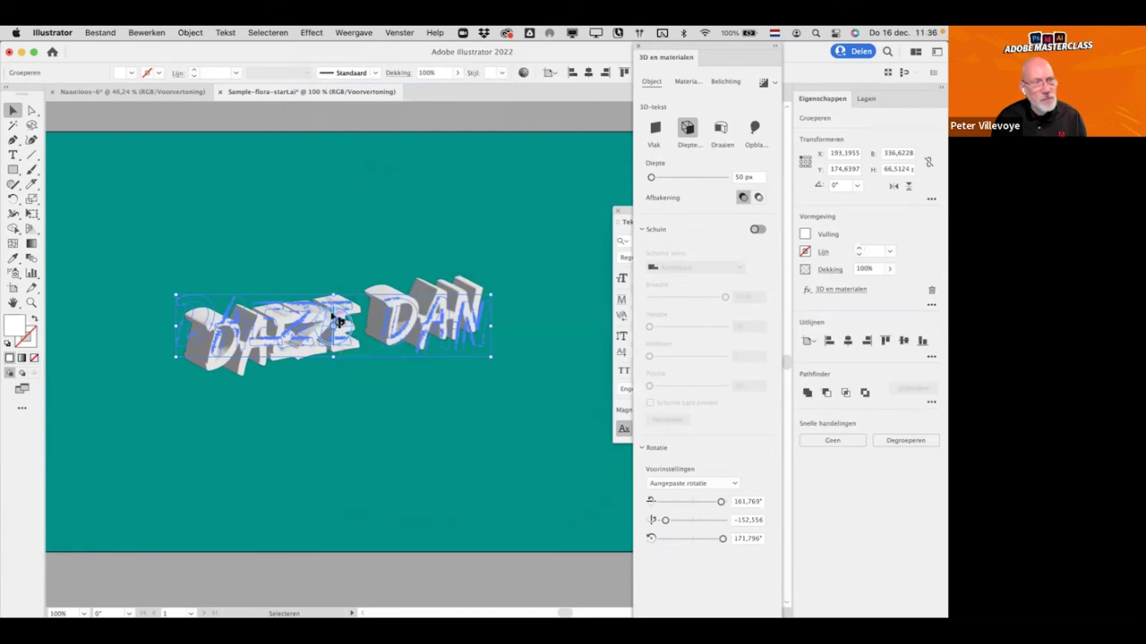
click(336, 296)
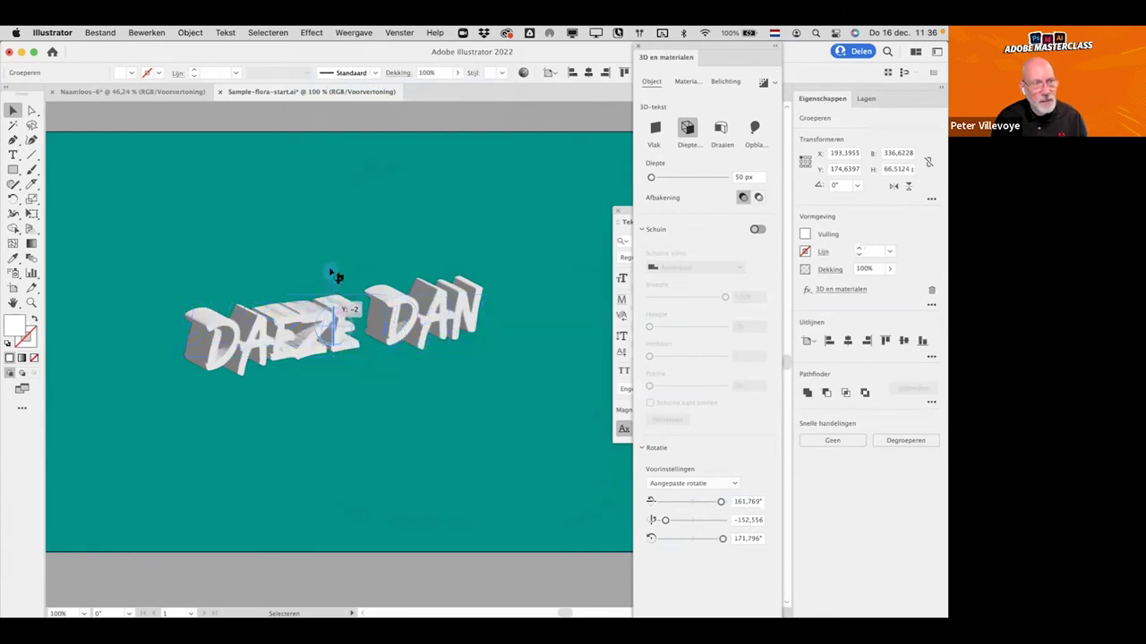
drag(326, 333, 337, 335)
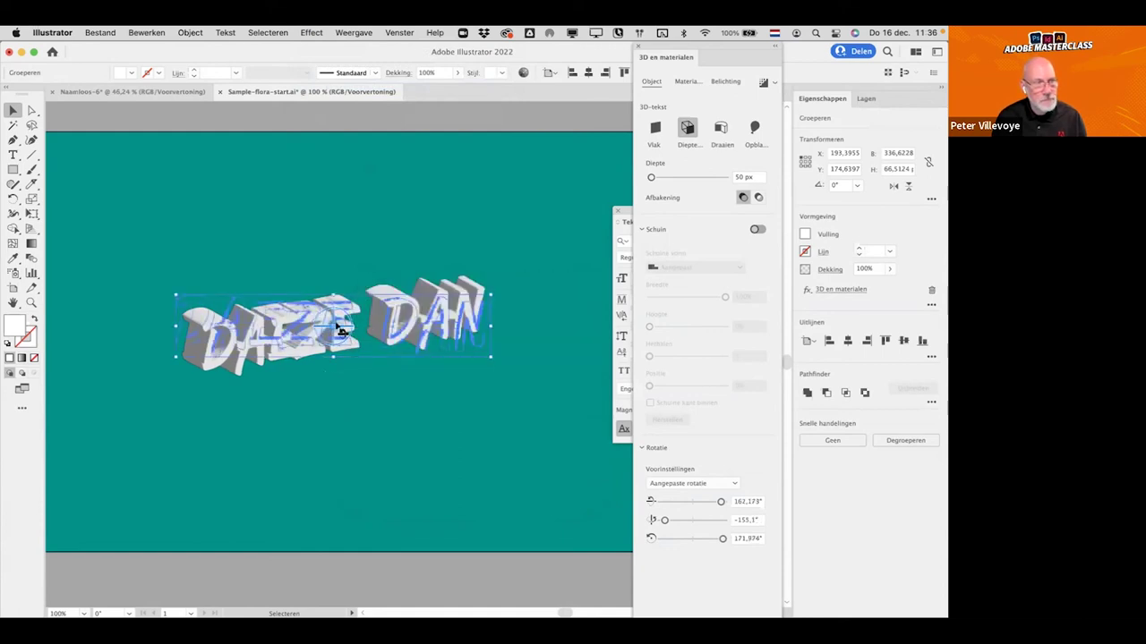
drag(340, 330, 343, 328)
click(549, 370)
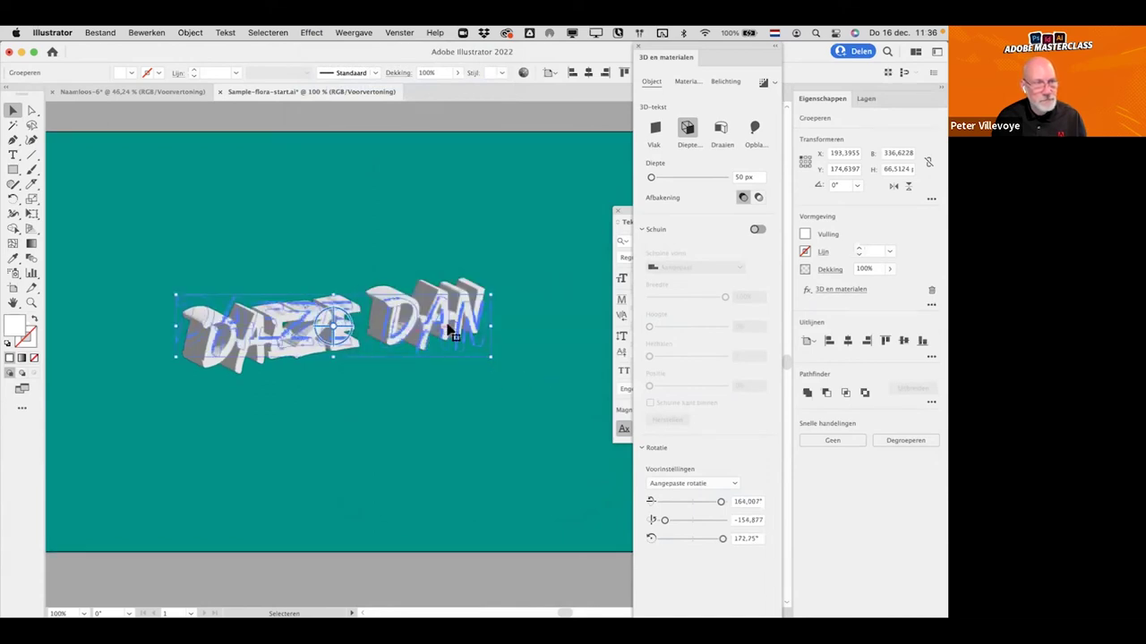
drag(452, 331, 443, 301)
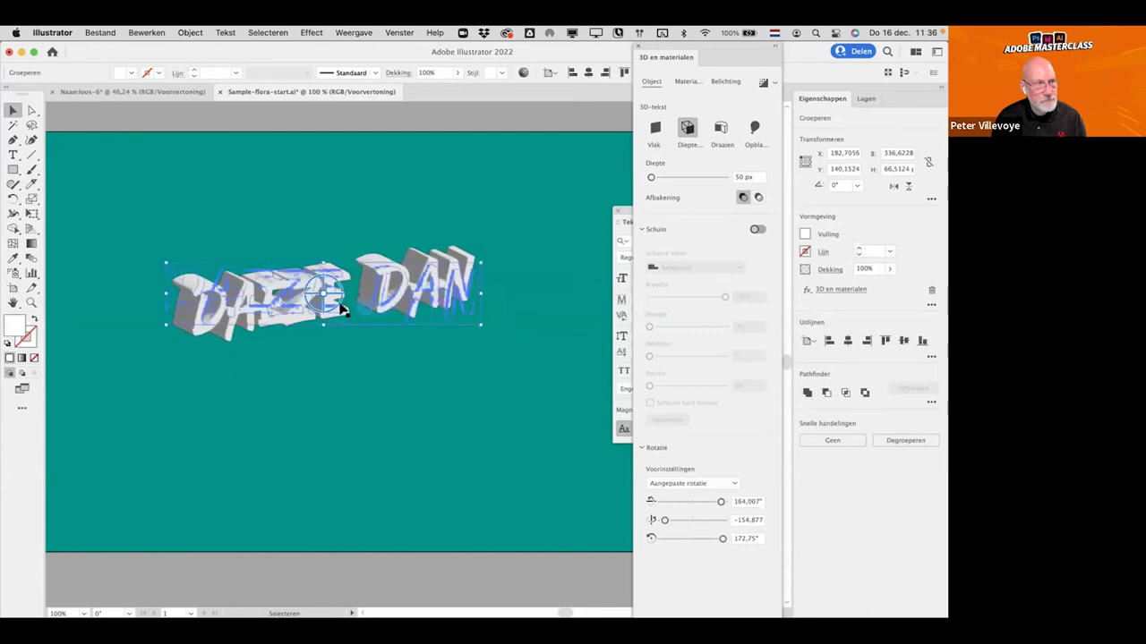
Fine-tune the text's rotation to 164.007°, −155°, 172.75°, hiding the floating type panel.
drag(664, 522, 682, 522)
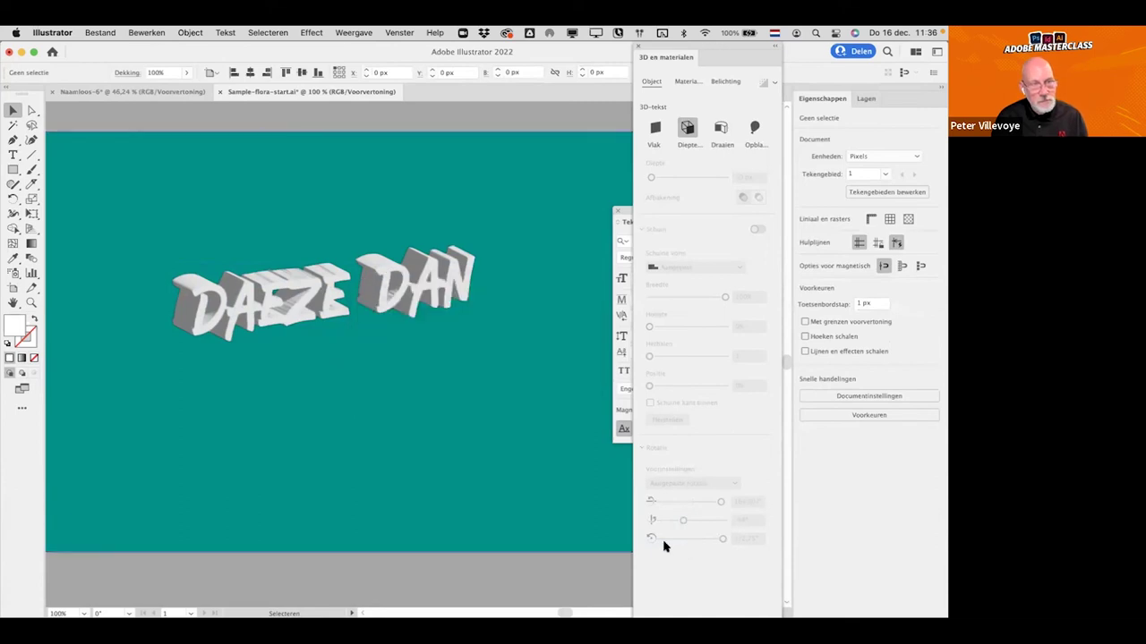
click(654, 540)
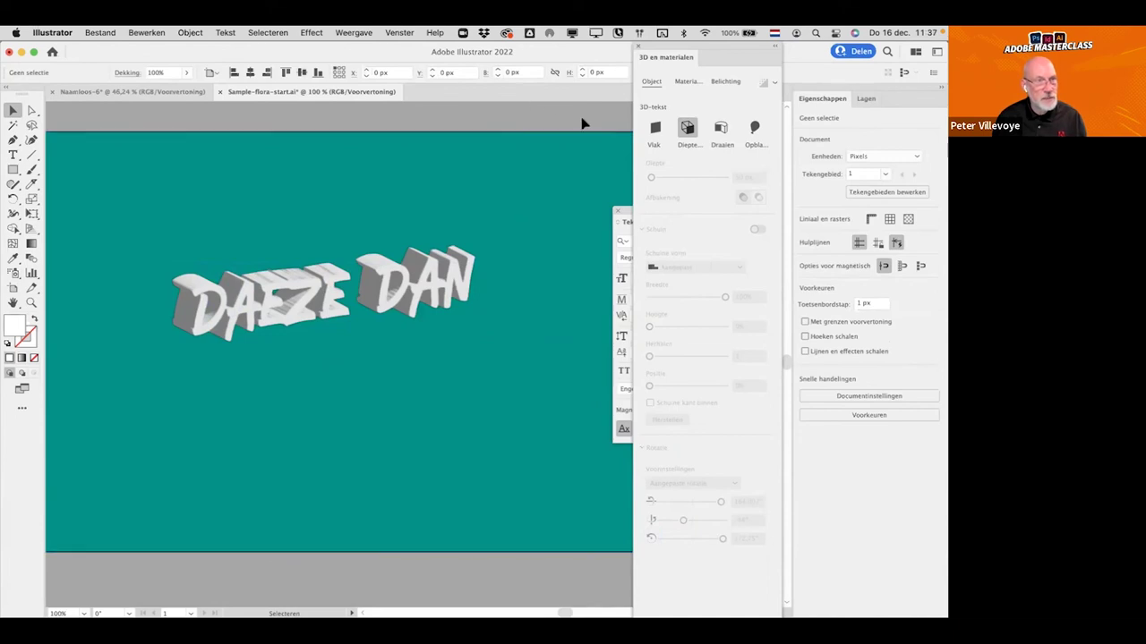
click(622, 209)
key(super+t)
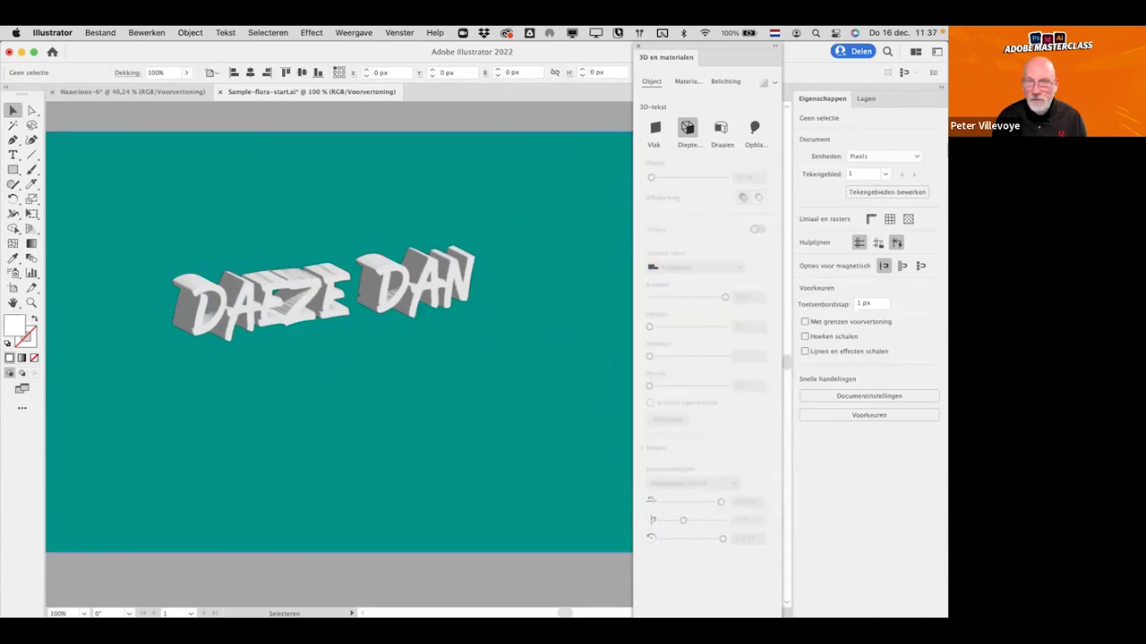
click(414, 300)
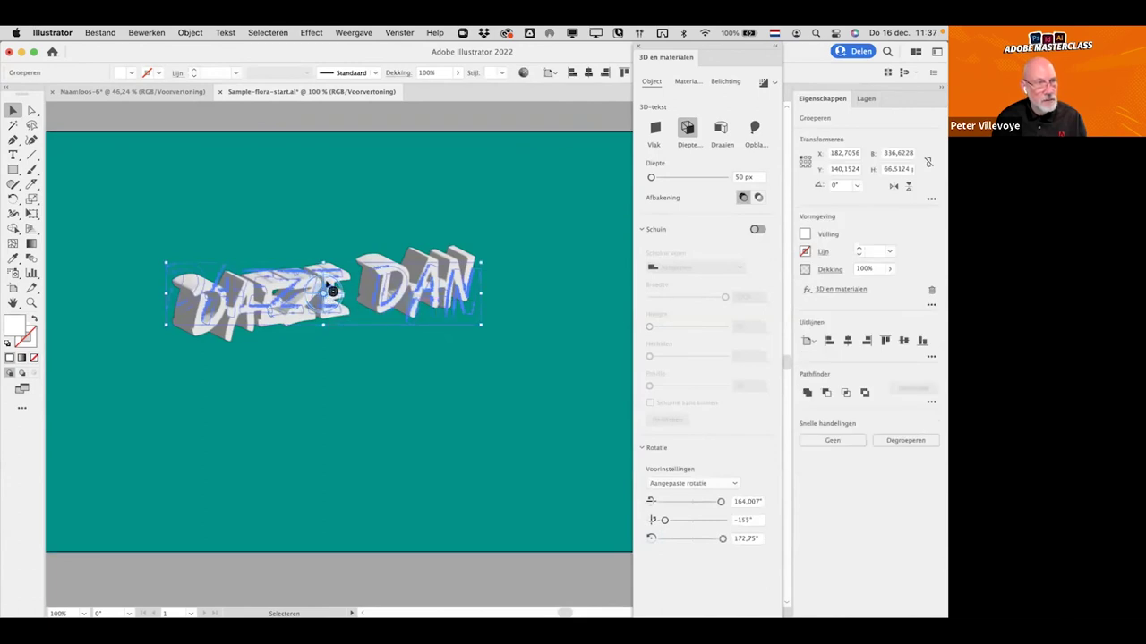
drag(331, 273, 345, 234)
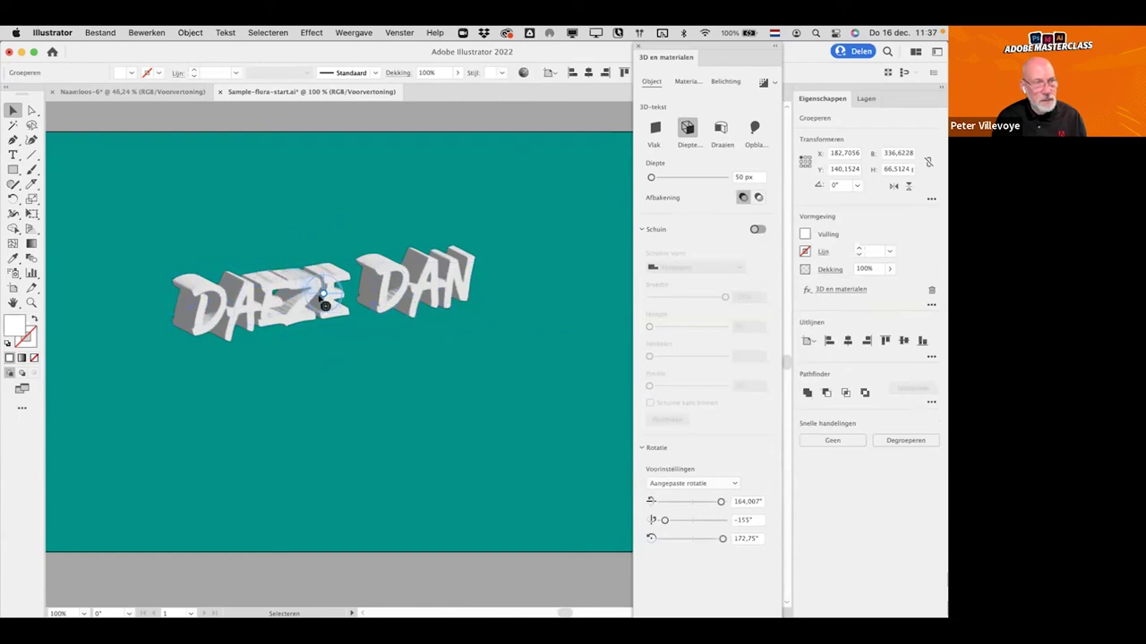
Tilt the 3D text diagonally to 95.616°, −26.982°, 29.082°, then close flora-start with Cmd+W.
drag(339, 291, 303, 405)
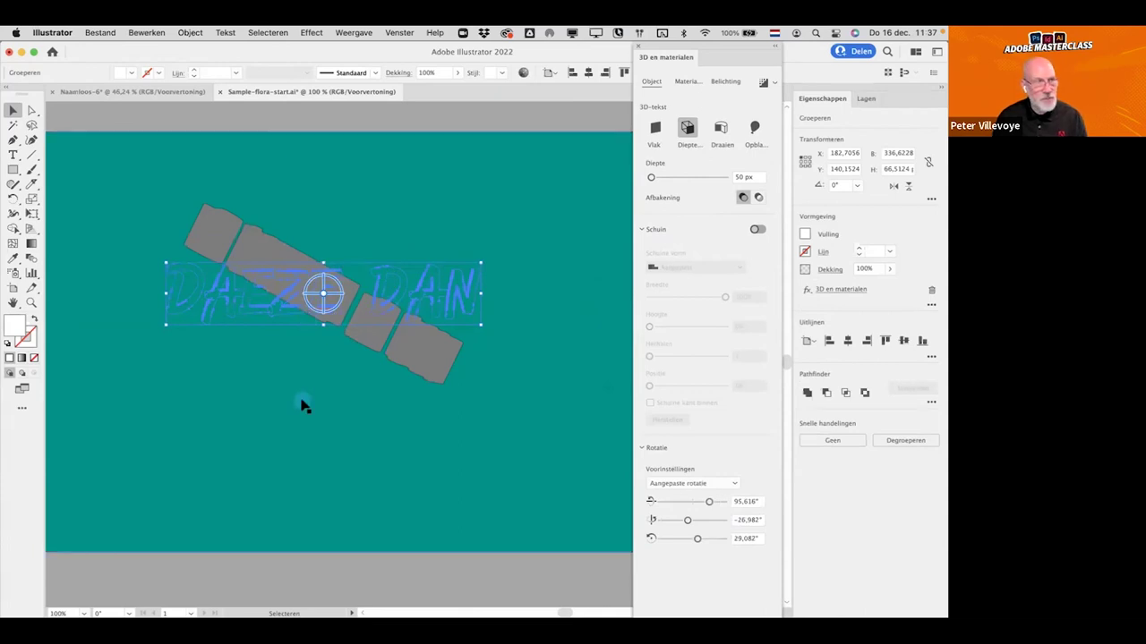
drag(303, 405, 303, 406)
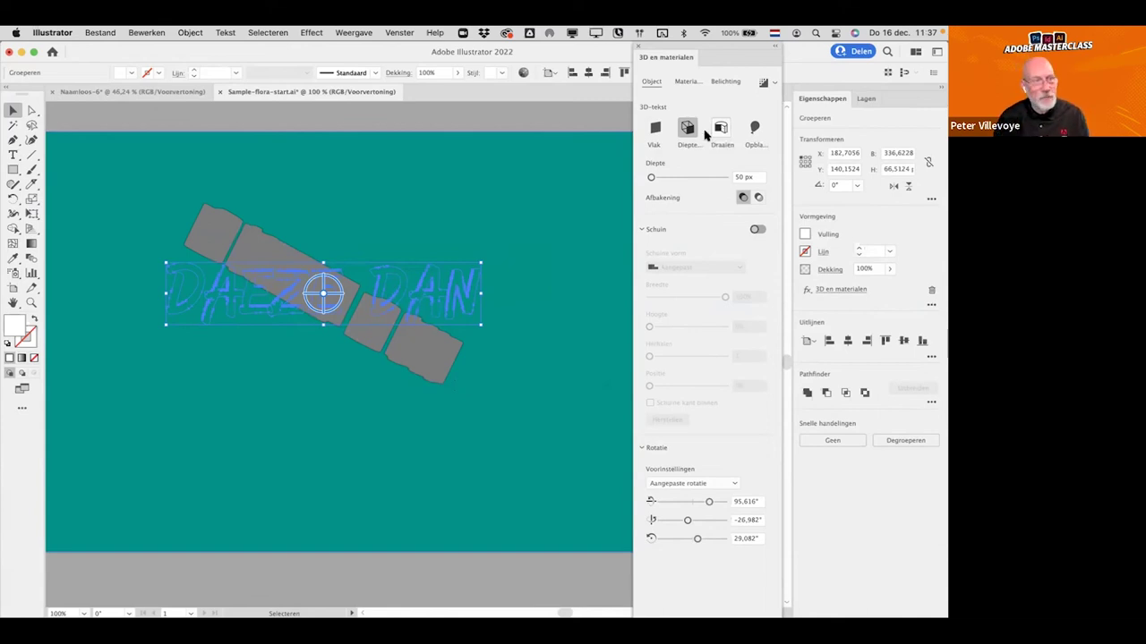
key(super)
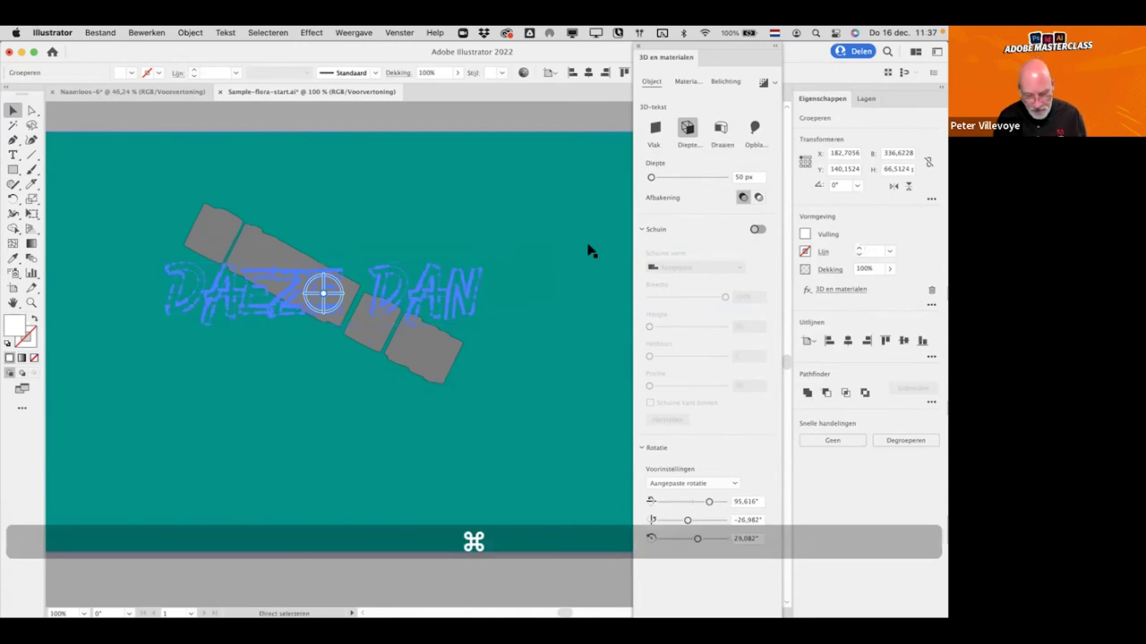
key(super+w)
Discard the flora-start changes and open Sample-flora-final.ai from the desktop.
click(458, 362)
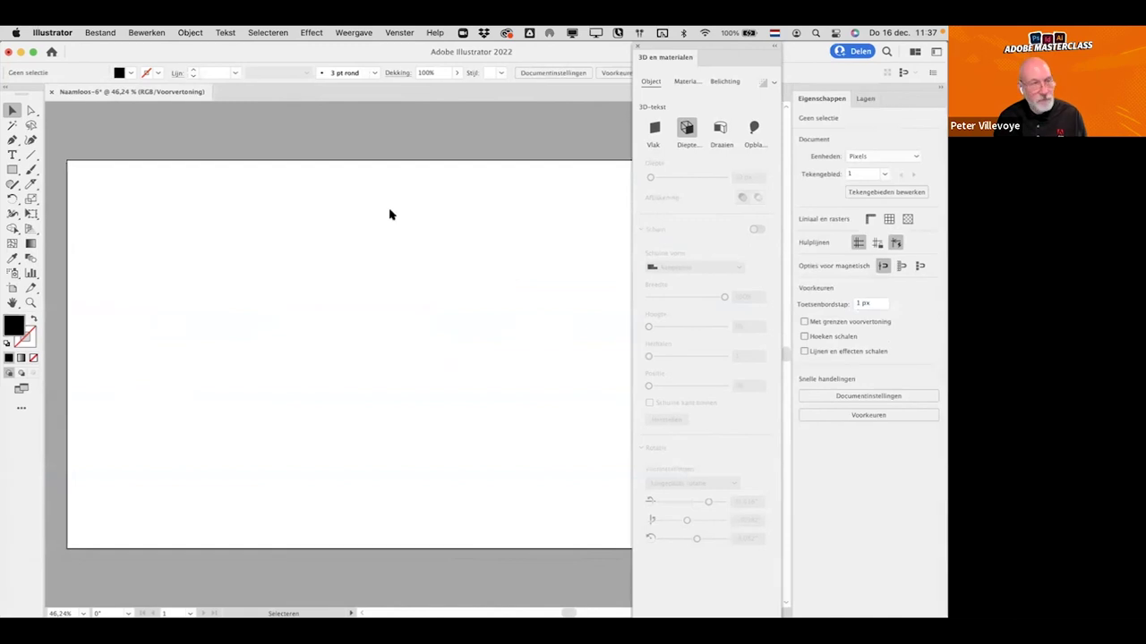
key(F1)
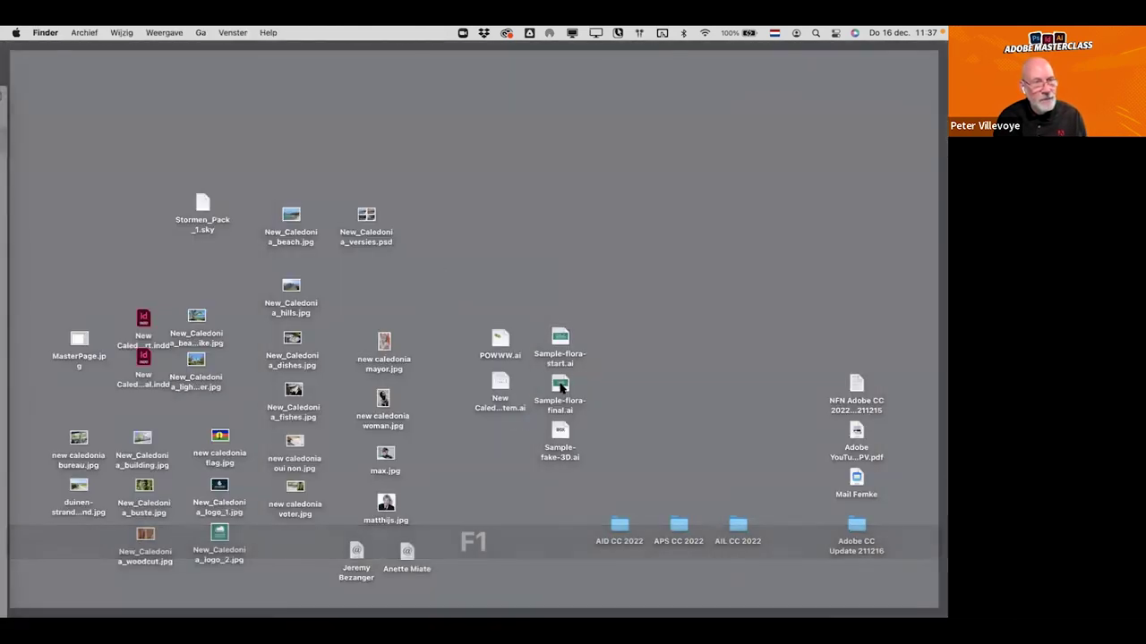
double_click(562, 387)
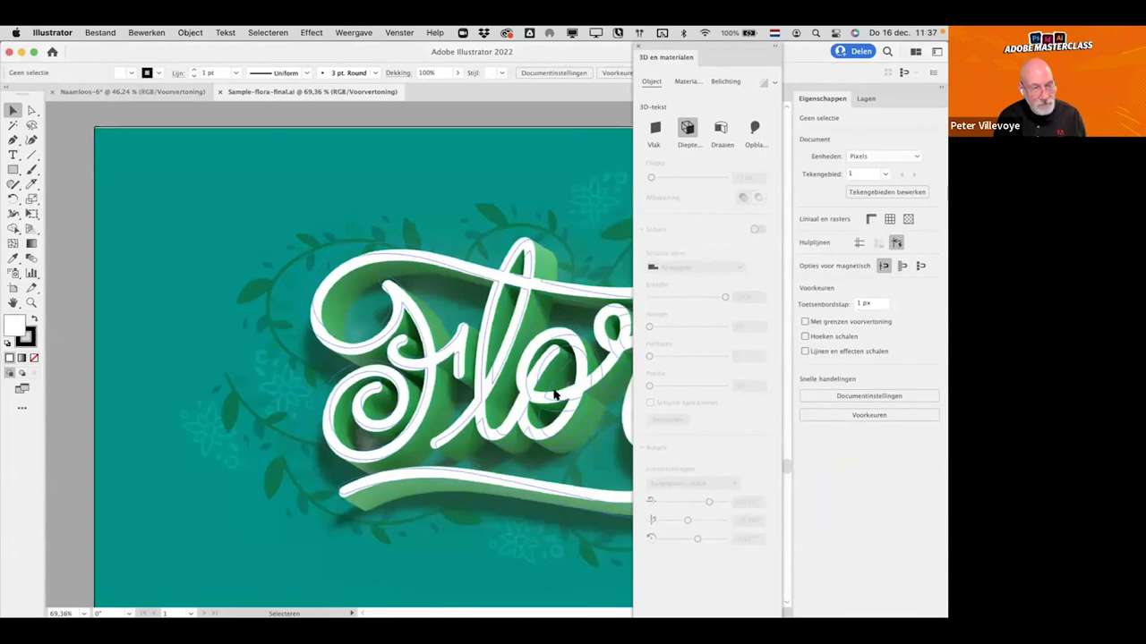
Open the New Caledonia totem.ai file from the desktop.
key(F1)
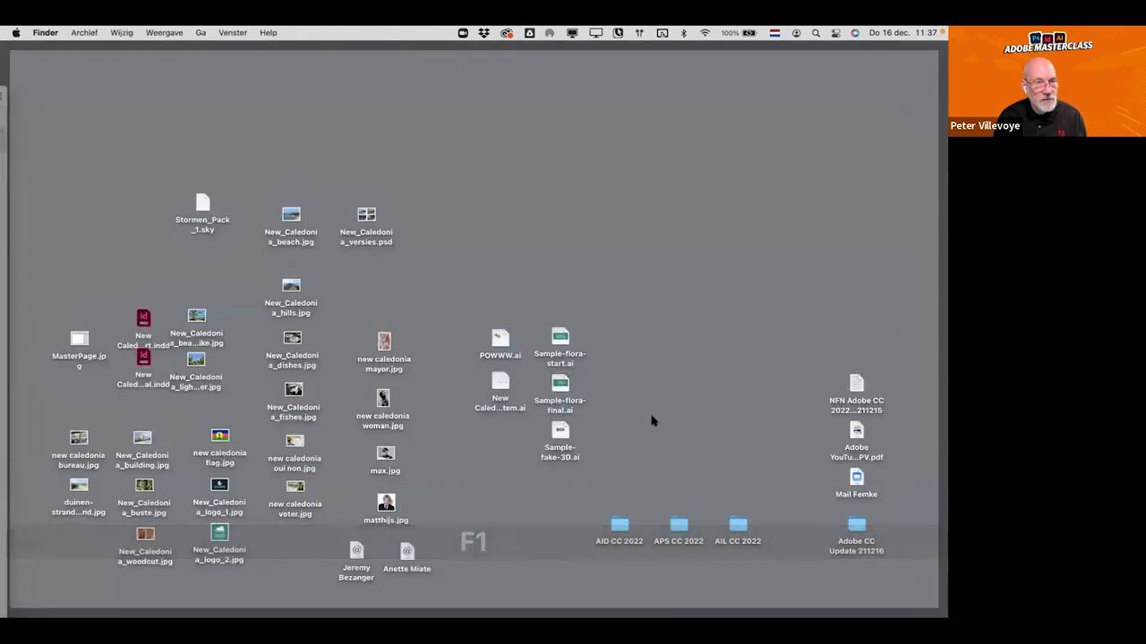
key(t)
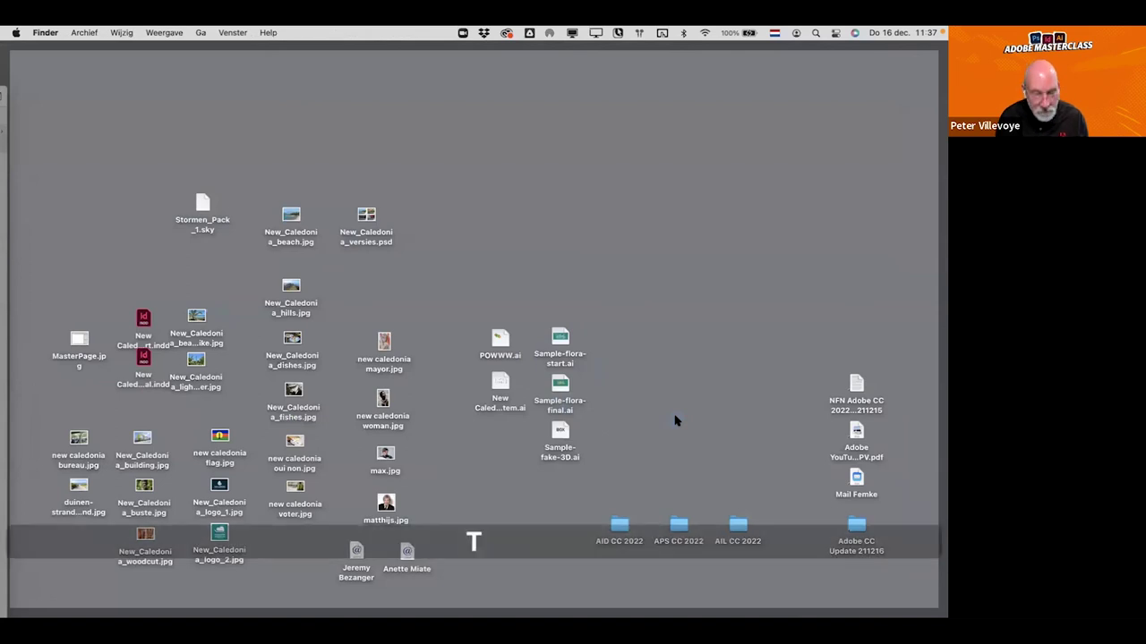
key(m)
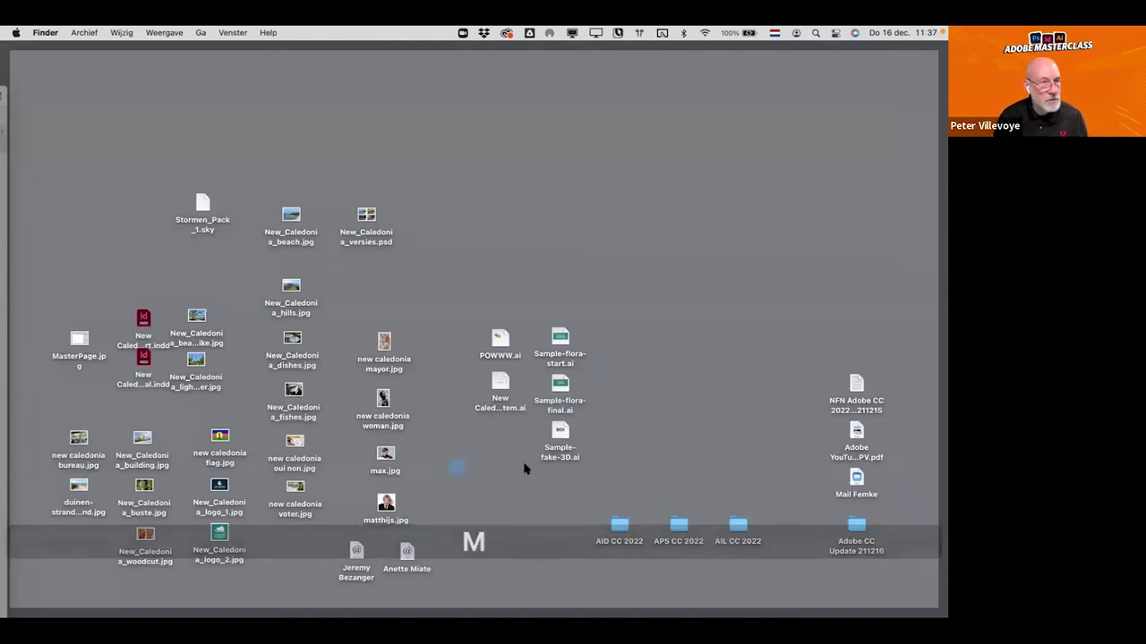
double_click(504, 384)
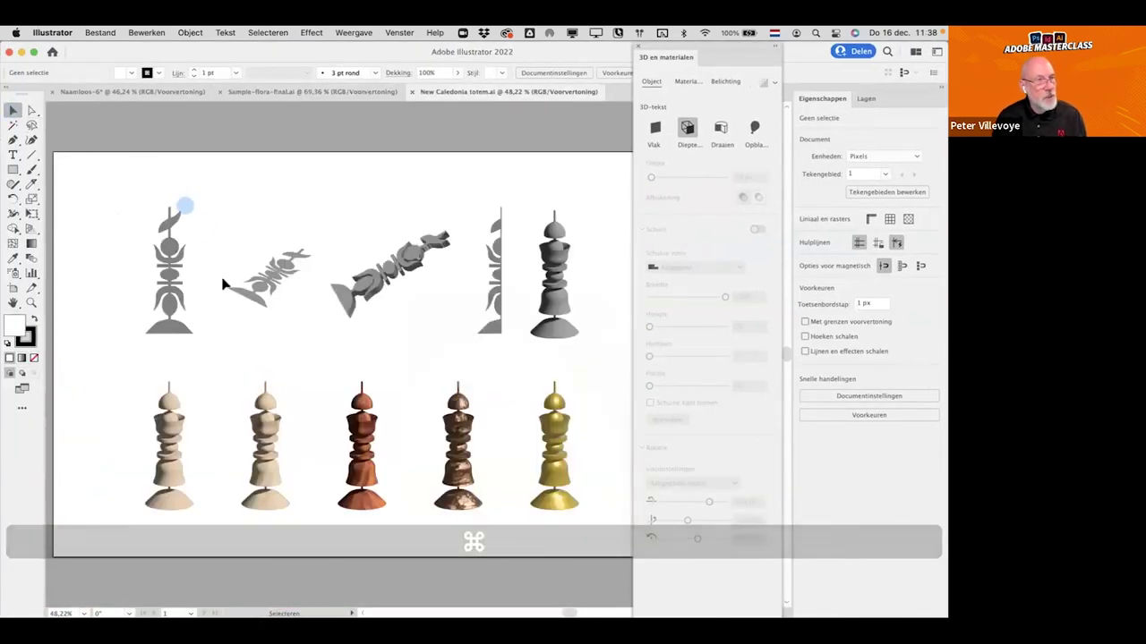
Re-angle the second, rotated 3D totem shape.
click(176, 306)
click(259, 302)
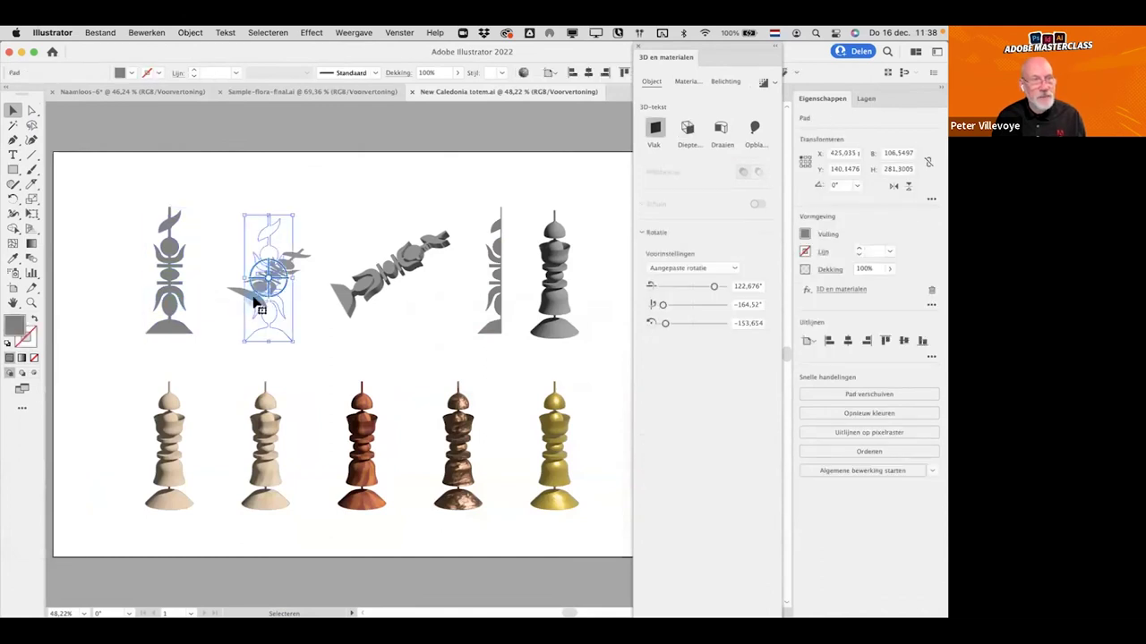
mouse_move(266, 295)
mouse_down()
mouse_move(296, 267)
mouse_move(281, 293)
mouse_up()
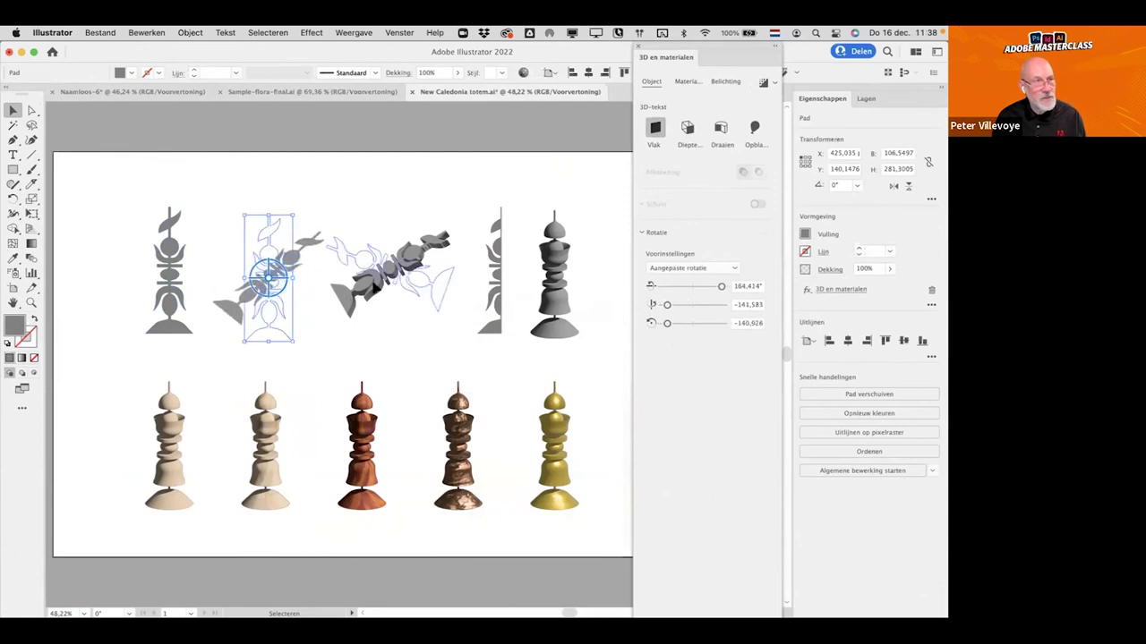
Reduce the third shape's extrusion depth from 57 px to 31 px, then select the half-profile path.
click(383, 285)
scroll(382, 285, up, 5)
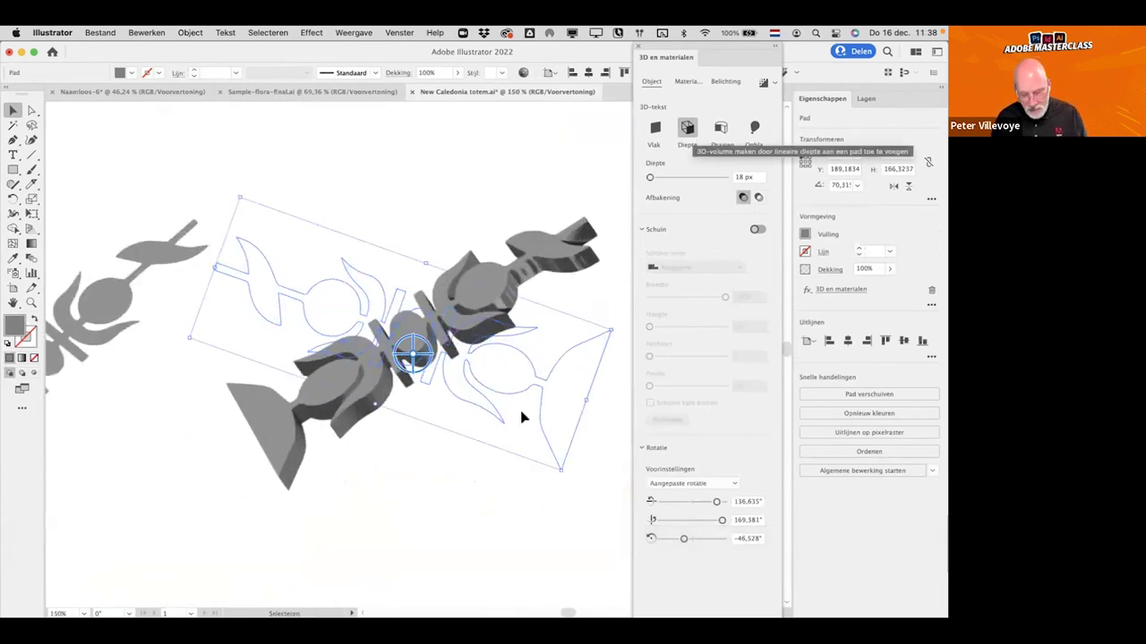
drag(651, 180, 650, 177)
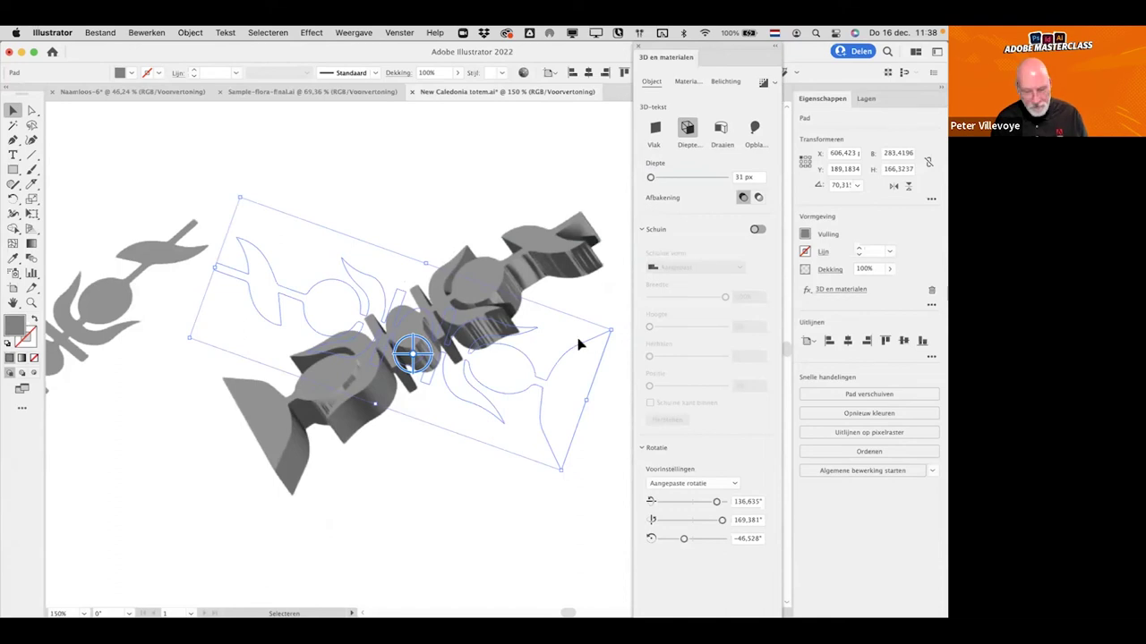
key(space)
drag(540, 404, 347, 380)
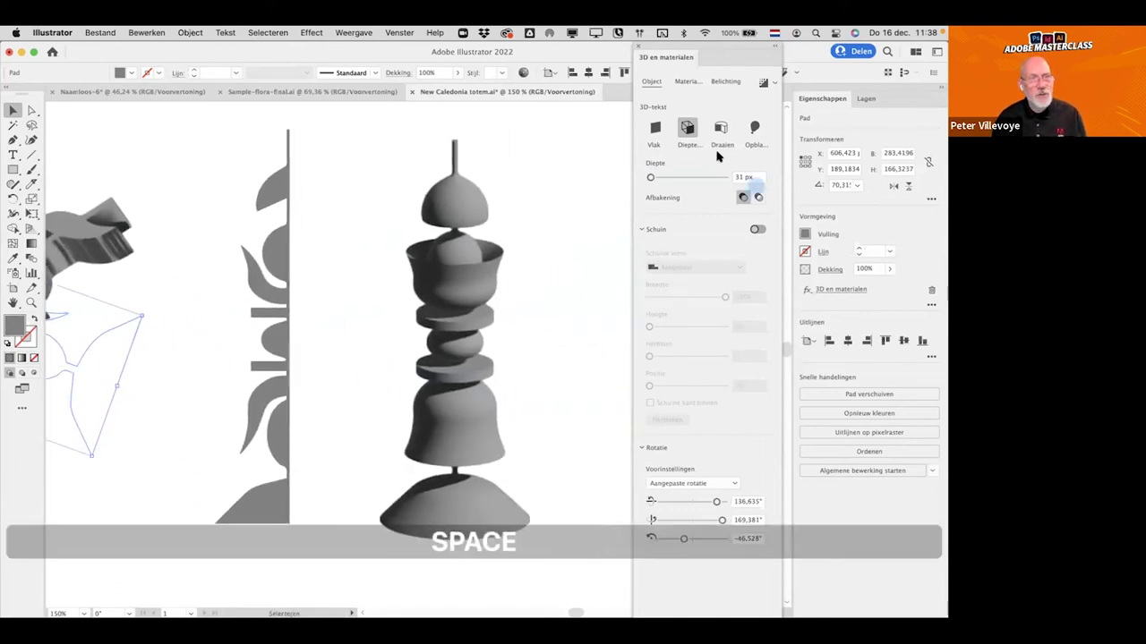
click(394, 300)
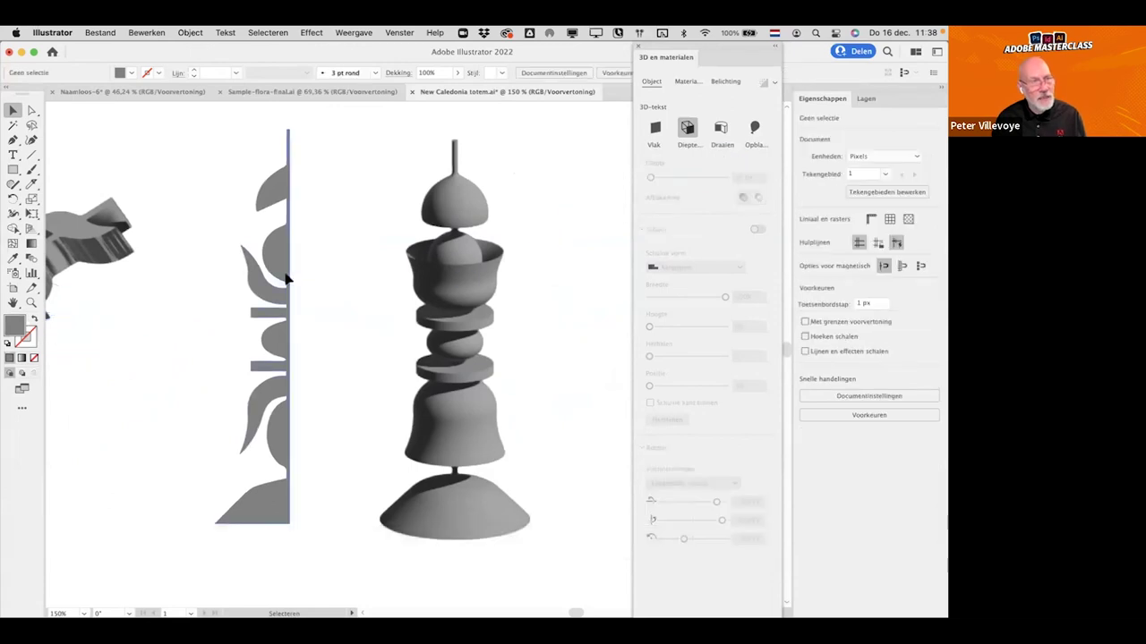
click(289, 281)
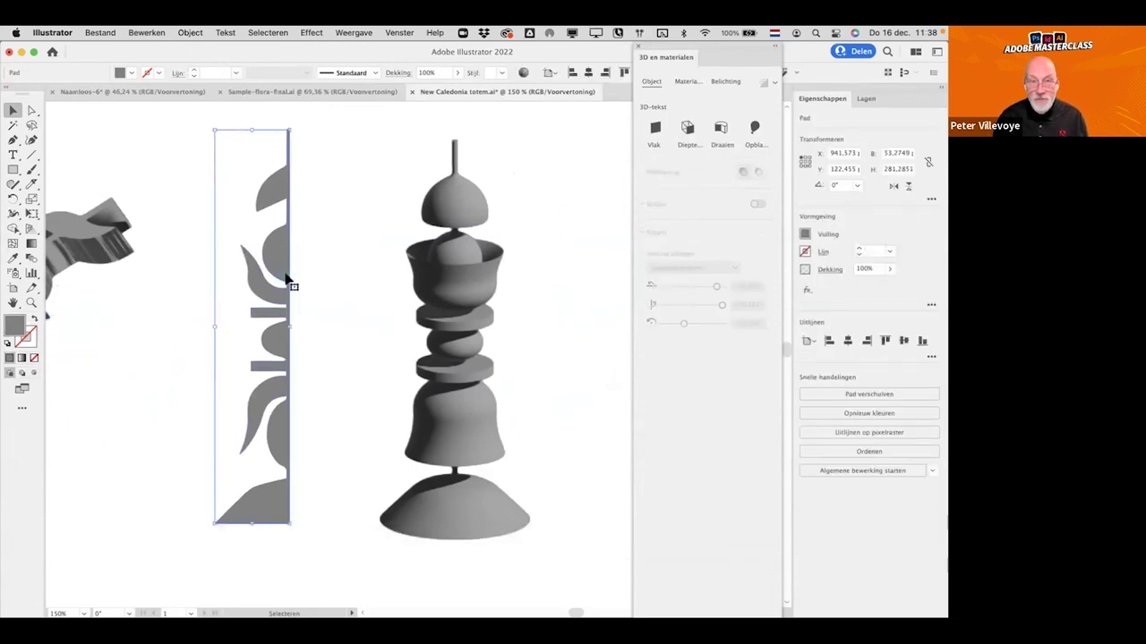